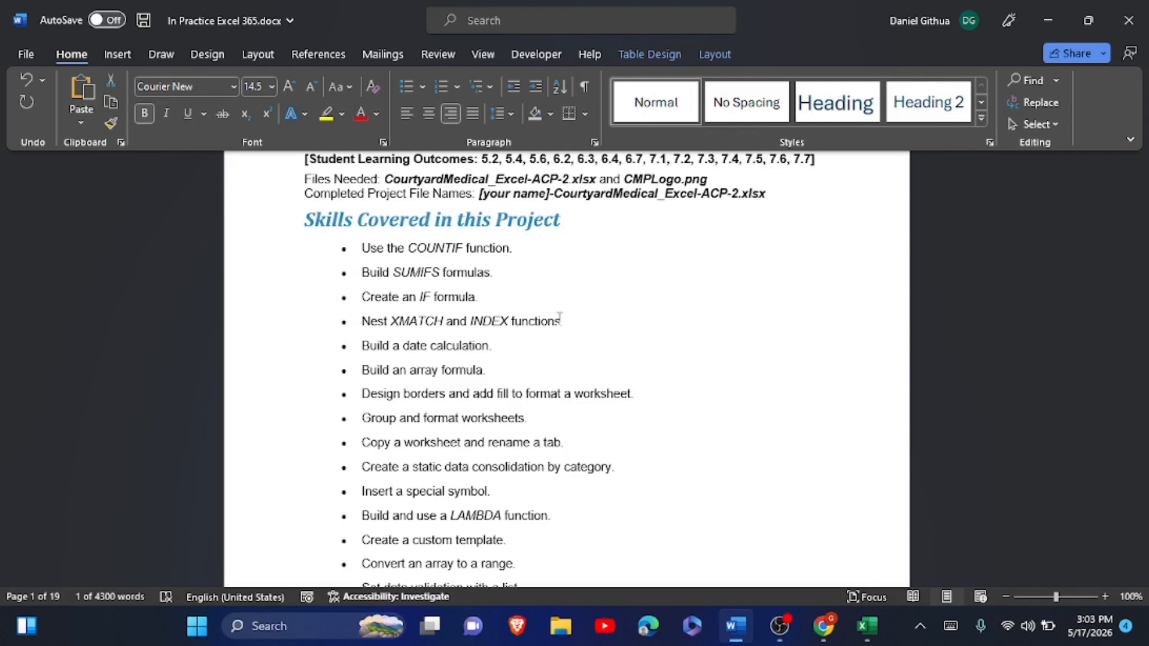
# - Scroll the Word instructions down to the 'Steps to complete this project' section
pyautogui.scroll(-10, 559, 317)
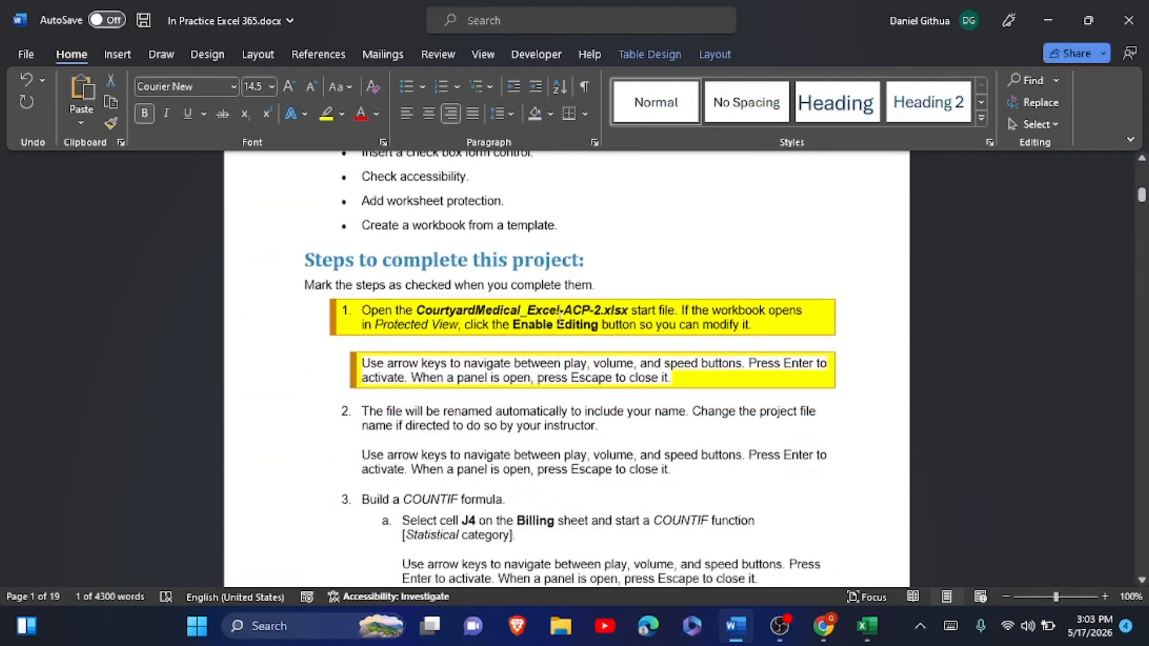
pyautogui.scroll(-2, 559, 317)
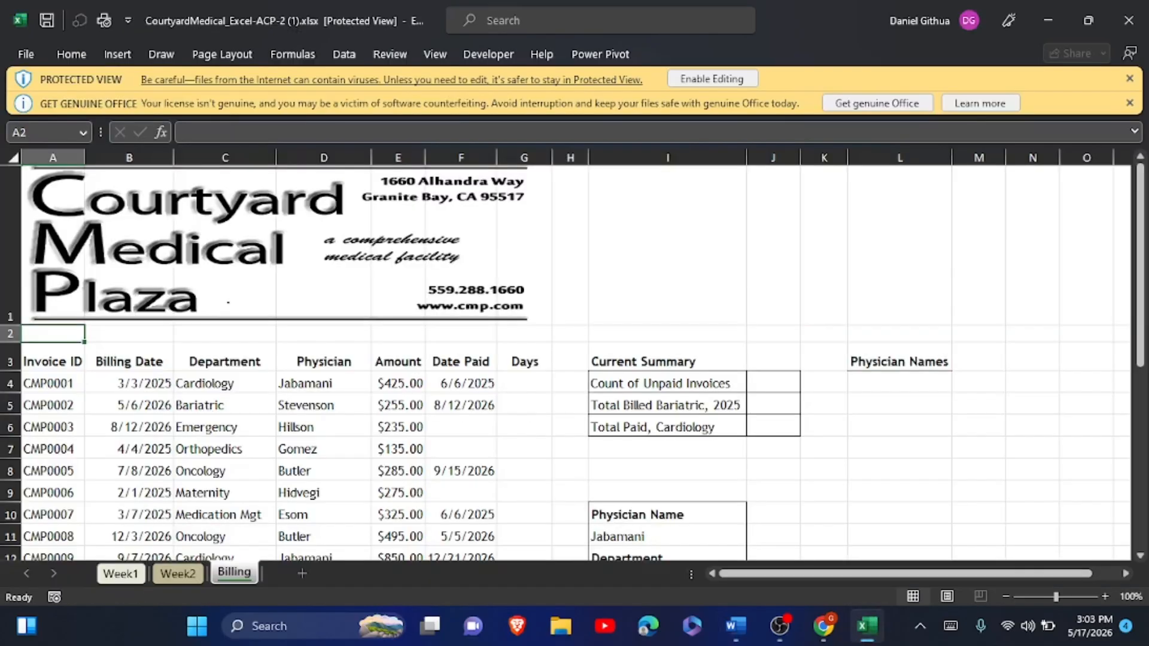
# - Enable editing on the Courtyard Medical workbook and close the Get Genuine Office banner
pyautogui.click(726, 73)
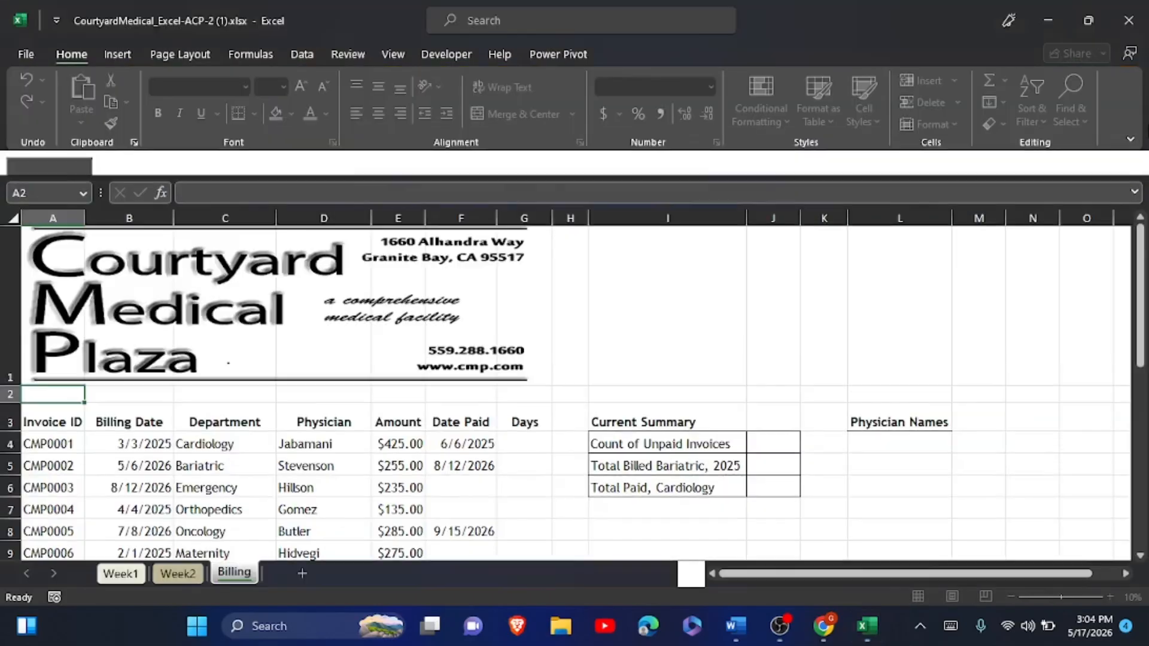
pyautogui.click(1129, 163)
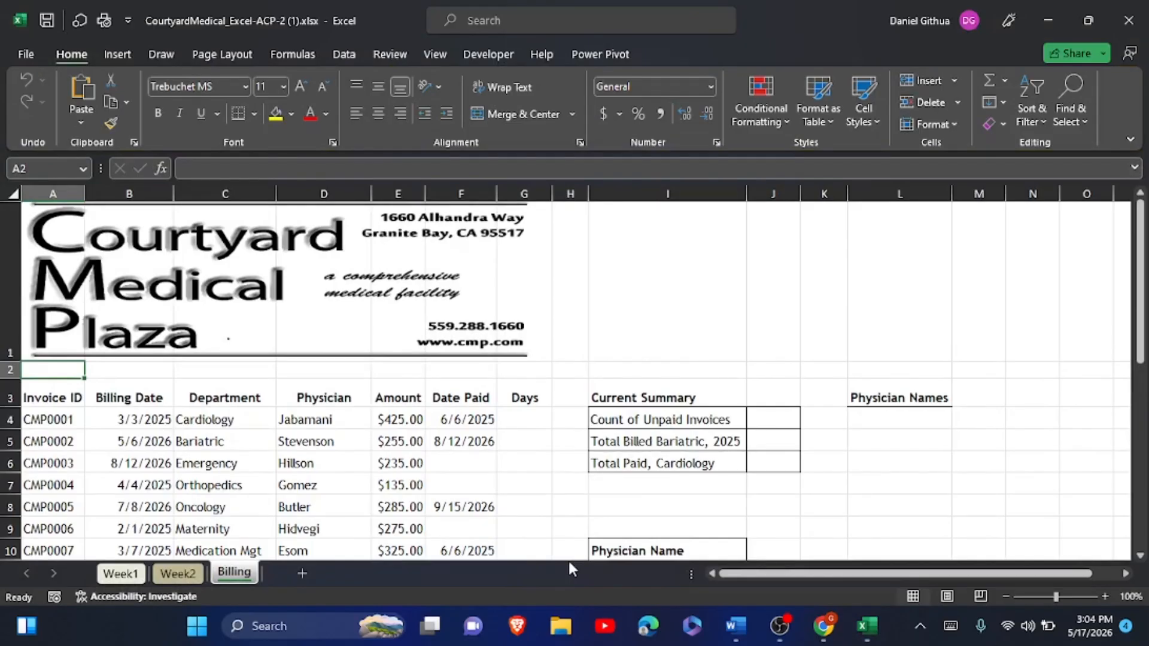
pyautogui.hotkey('alt', 'Tab')
# - Read Word steps 3 (COUNTIF) and 4 (SUMIFS), then bring up the Excel Billing sheet
pyautogui.scroll(-3, 570, 374)
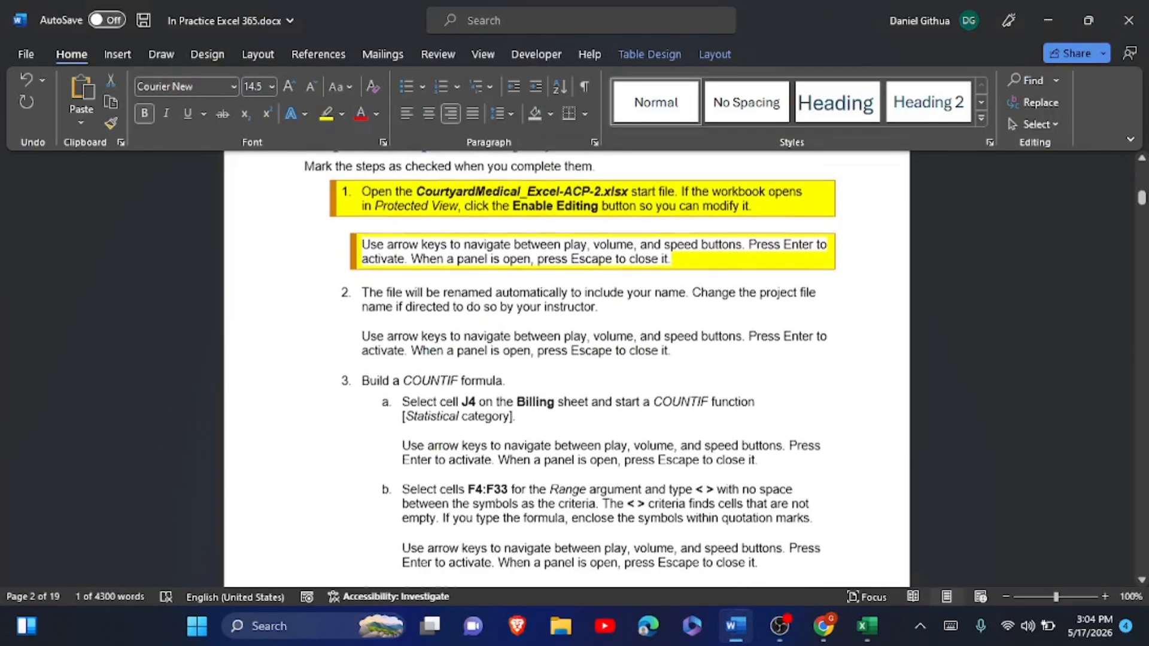
pyautogui.scroll(-1, 569, 374)
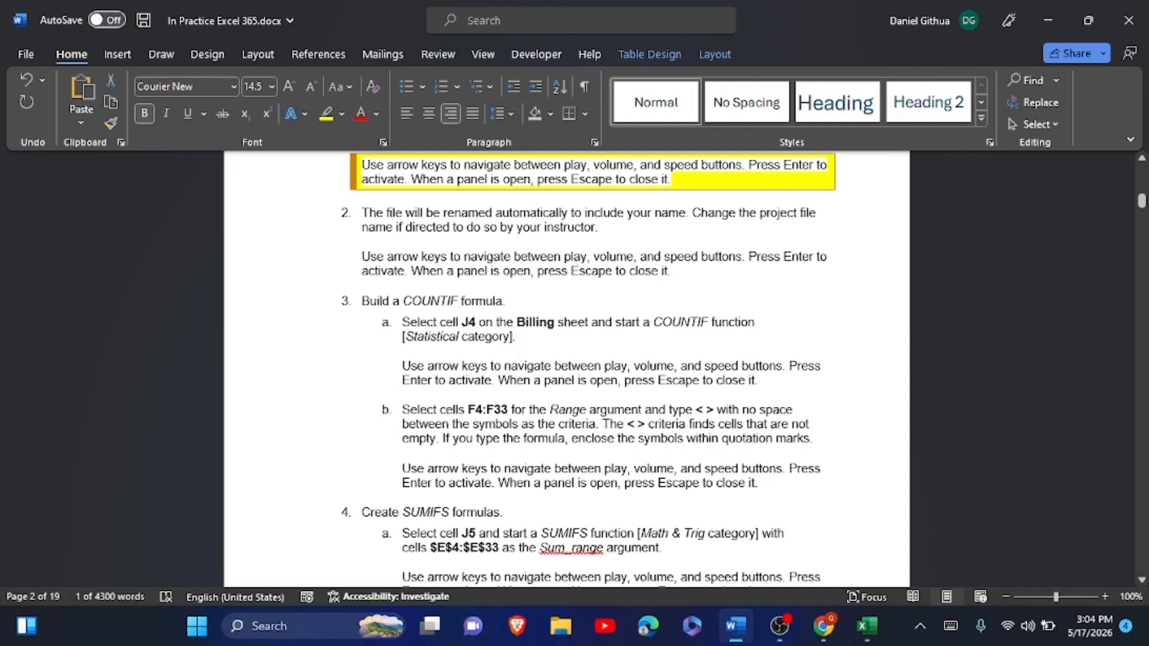
pyautogui.click(867, 625)
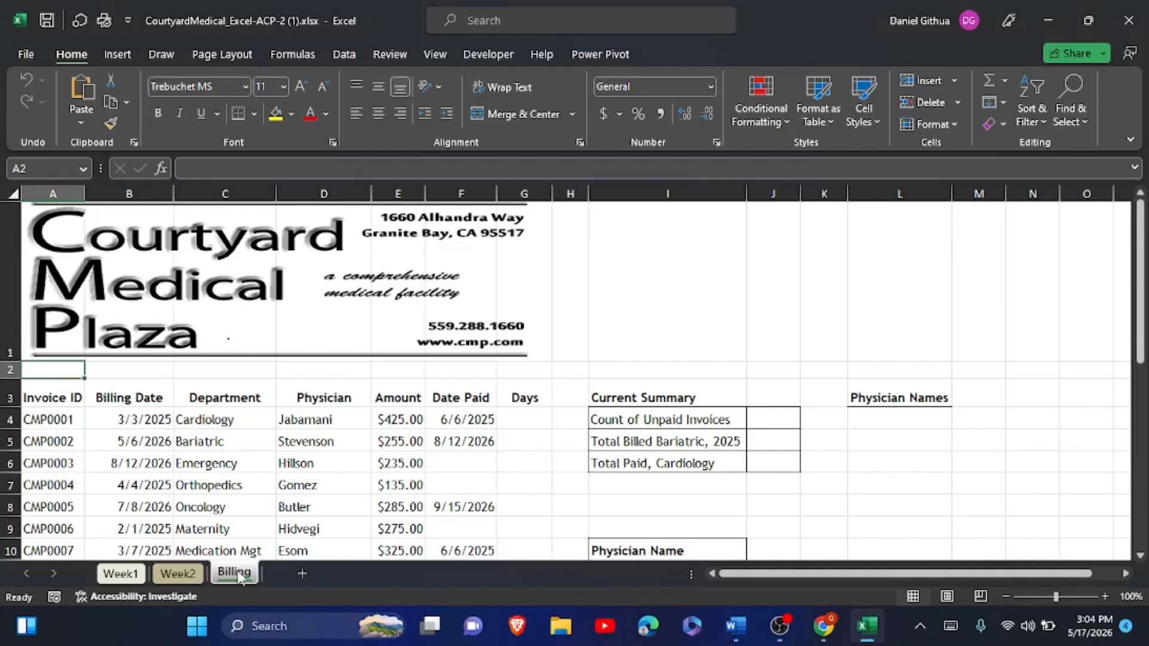
# - Start a COUNTIF in J4 over the absolute Date Paid range $F$4:$F$33
pyautogui.click(759, 416)
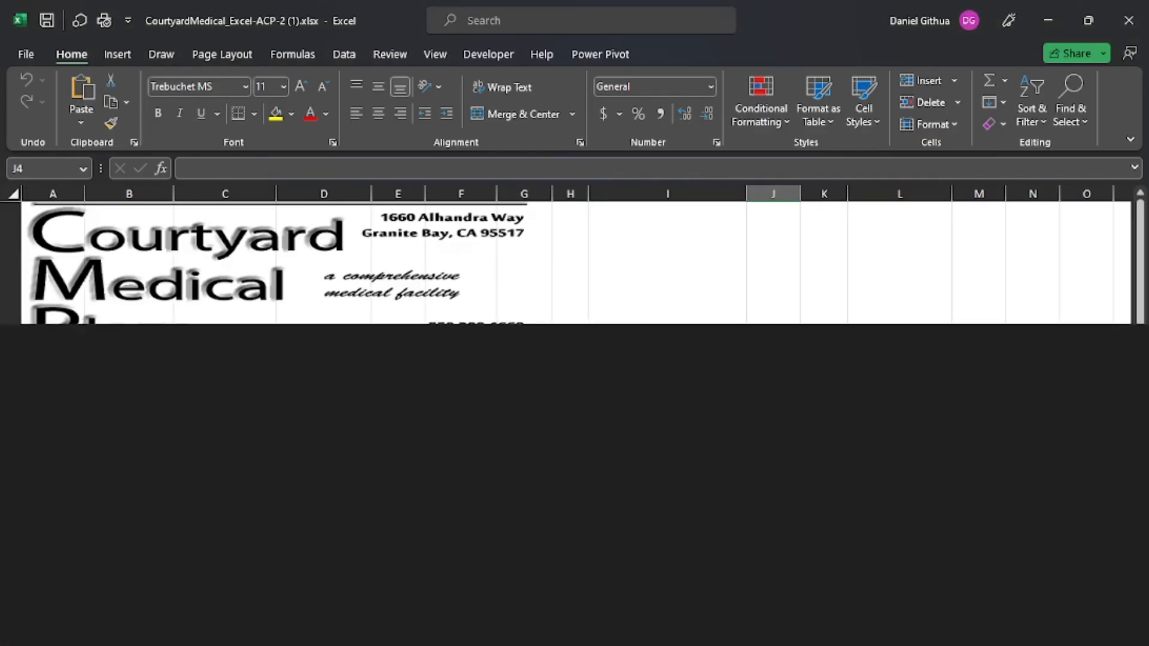
pyautogui.write('=cou')
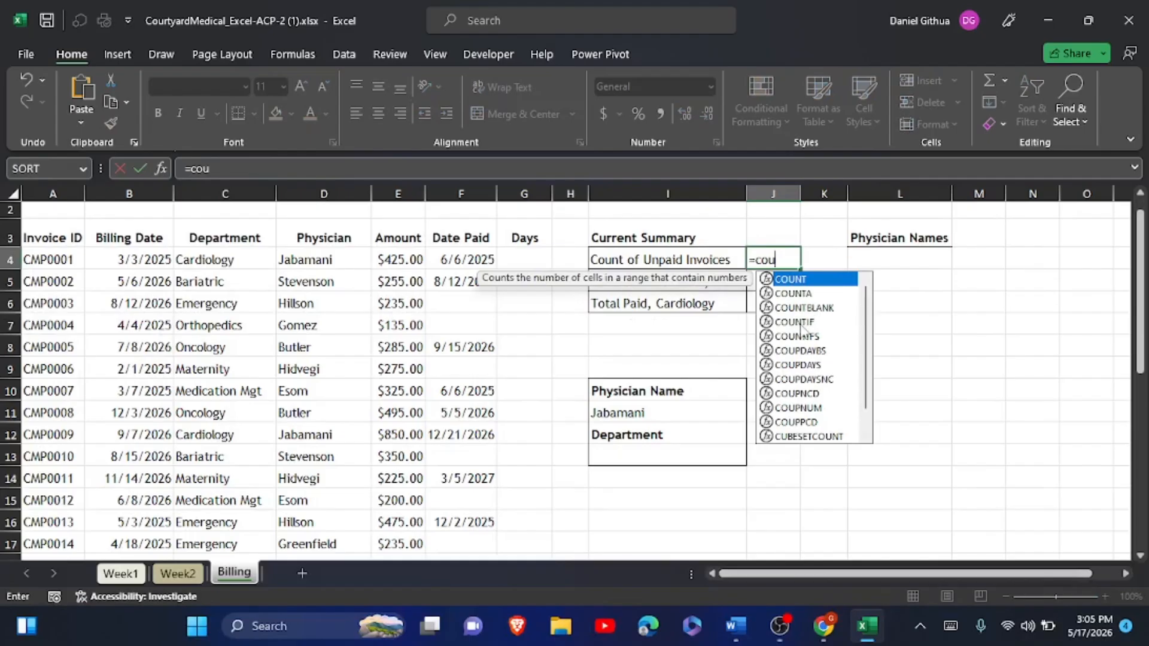
pyautogui.click(800, 323)
pyautogui.doubleClick(800, 323)
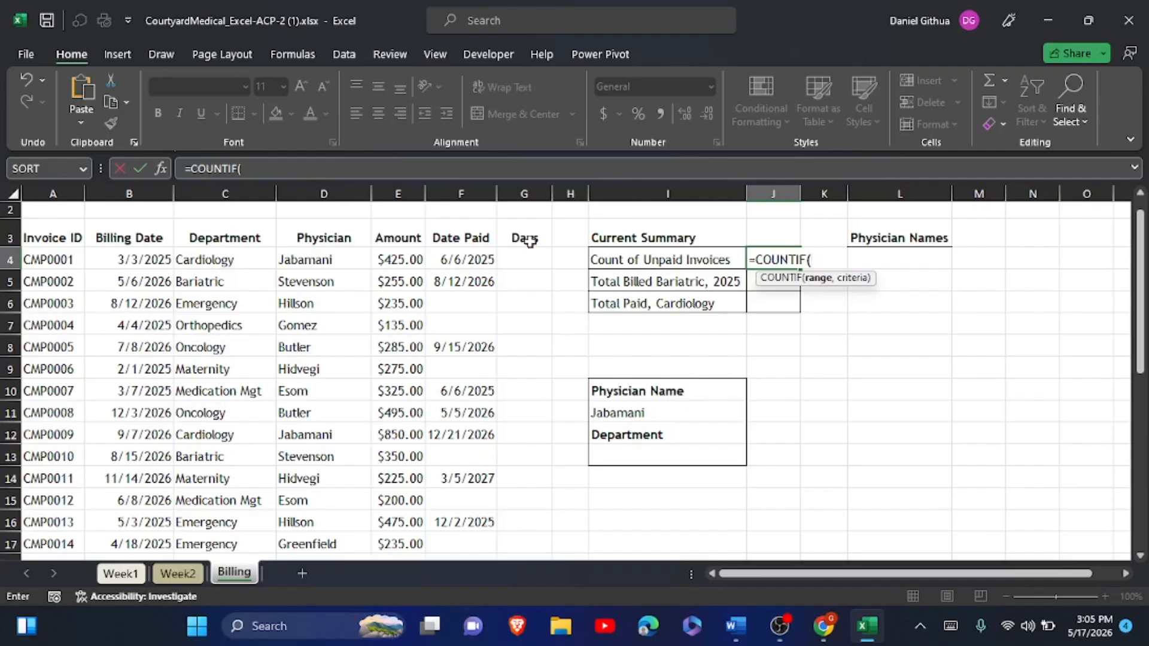
pyautogui.click(465, 252)
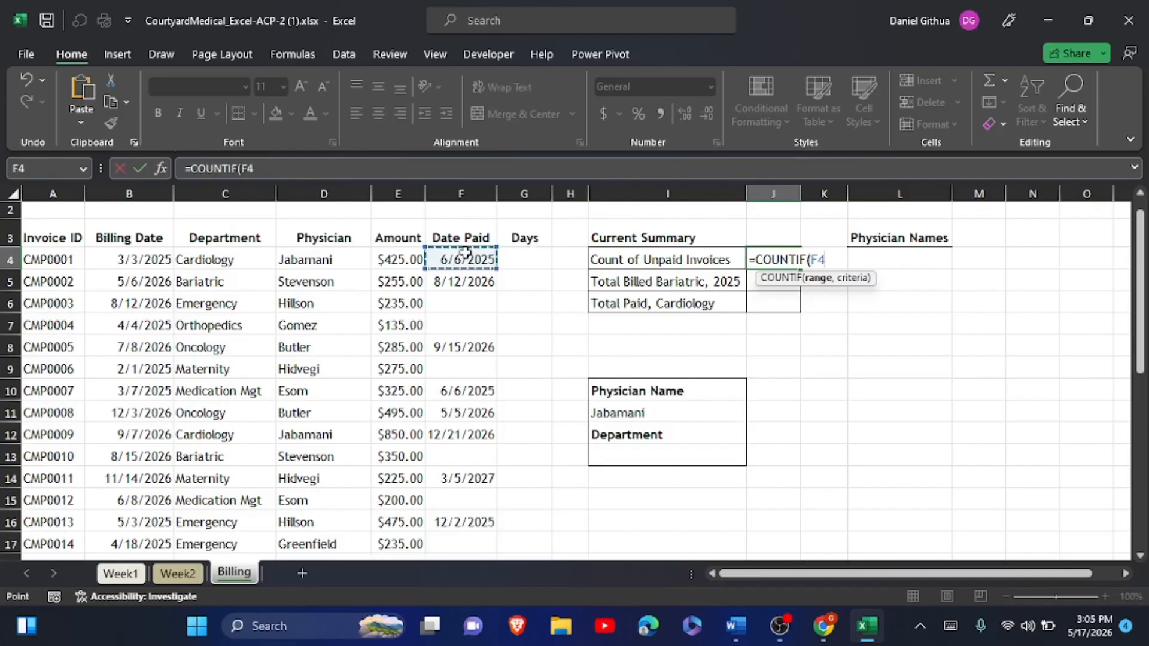
pyautogui.moveTo(465, 252); pyautogui.dragTo(460, 521)
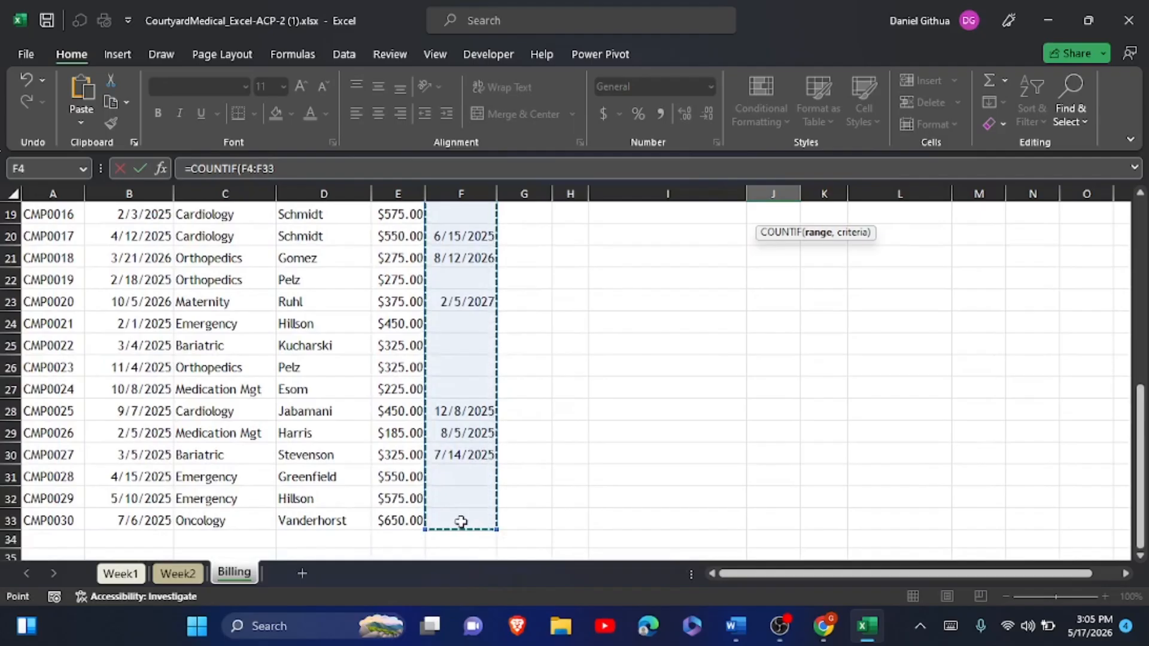
pyautogui.press('F4')
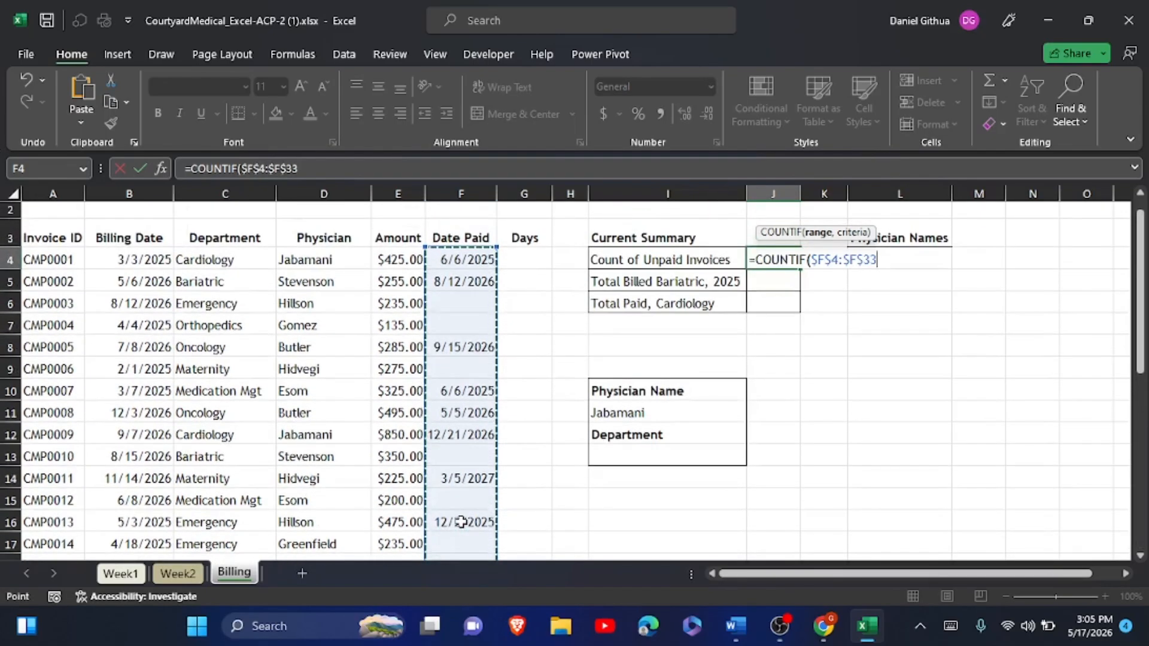
pyautogui.write(',')
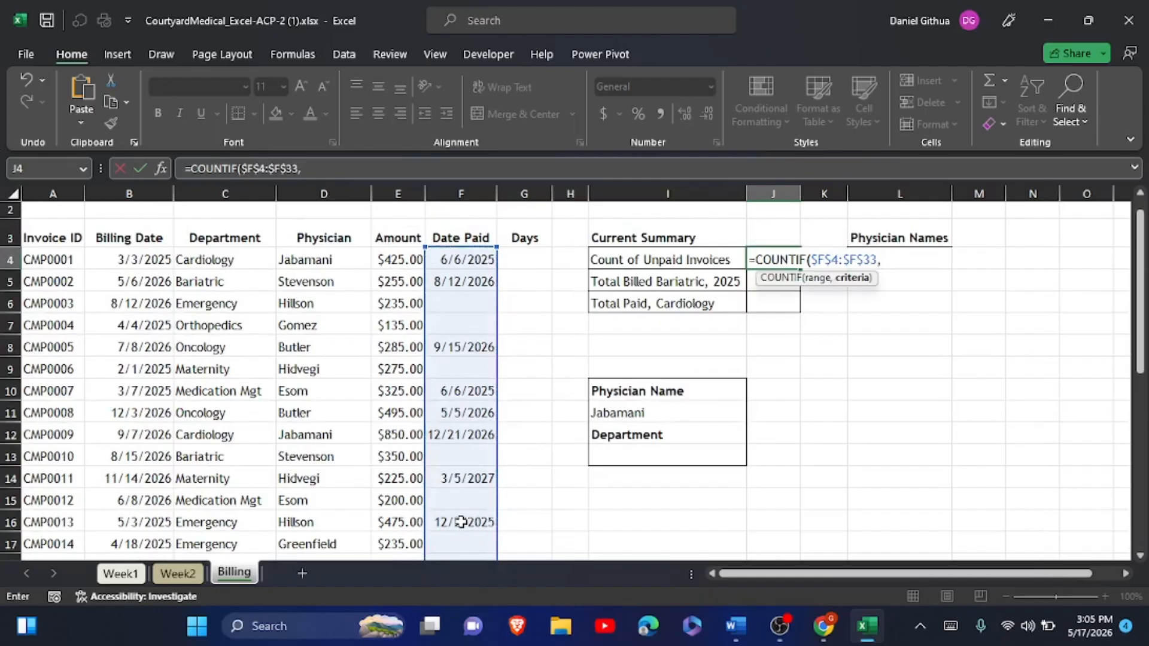
# - Add the non-blank criterion "<>", close the formula and commit it so J4 returns 15
pyautogui.click(950, 625)
pyautogui.click(67, 555)
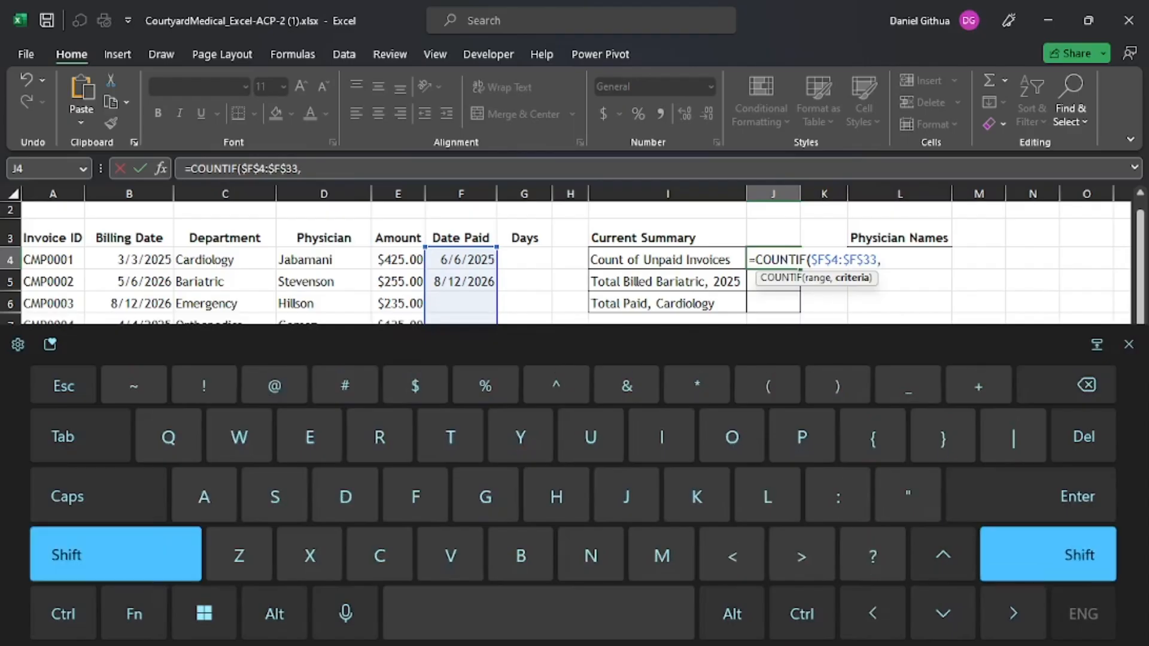
pyautogui.click(908, 496)
pyautogui.click(67, 555)
pyautogui.click(732, 554)
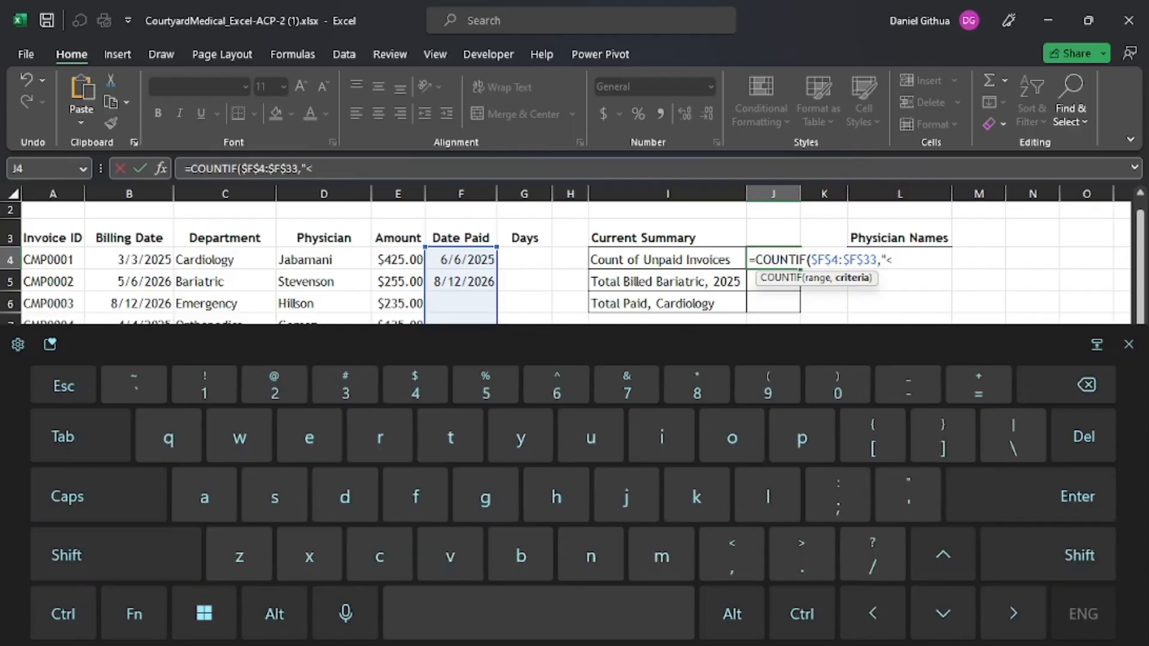
pyautogui.click(67, 555)
pyautogui.click(801, 554)
pyautogui.click(66, 555)
pyautogui.click(66, 555)
pyautogui.click(908, 496)
pyautogui.click(66, 555)
pyautogui.click(836, 386)
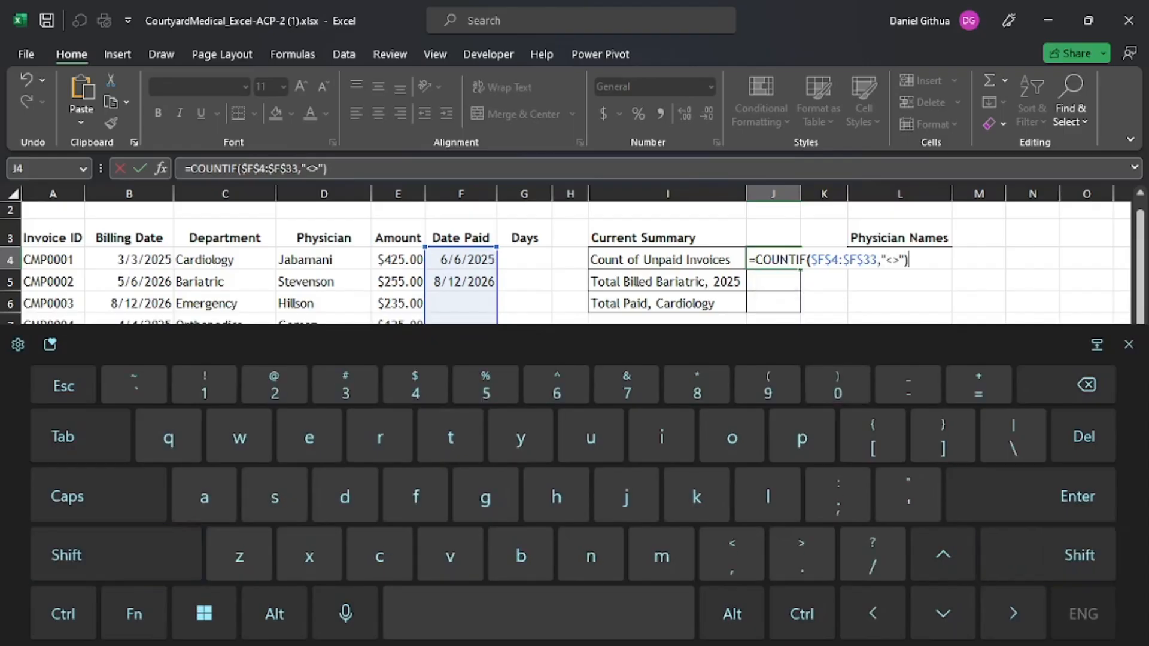
pyautogui.click(1030, 495)
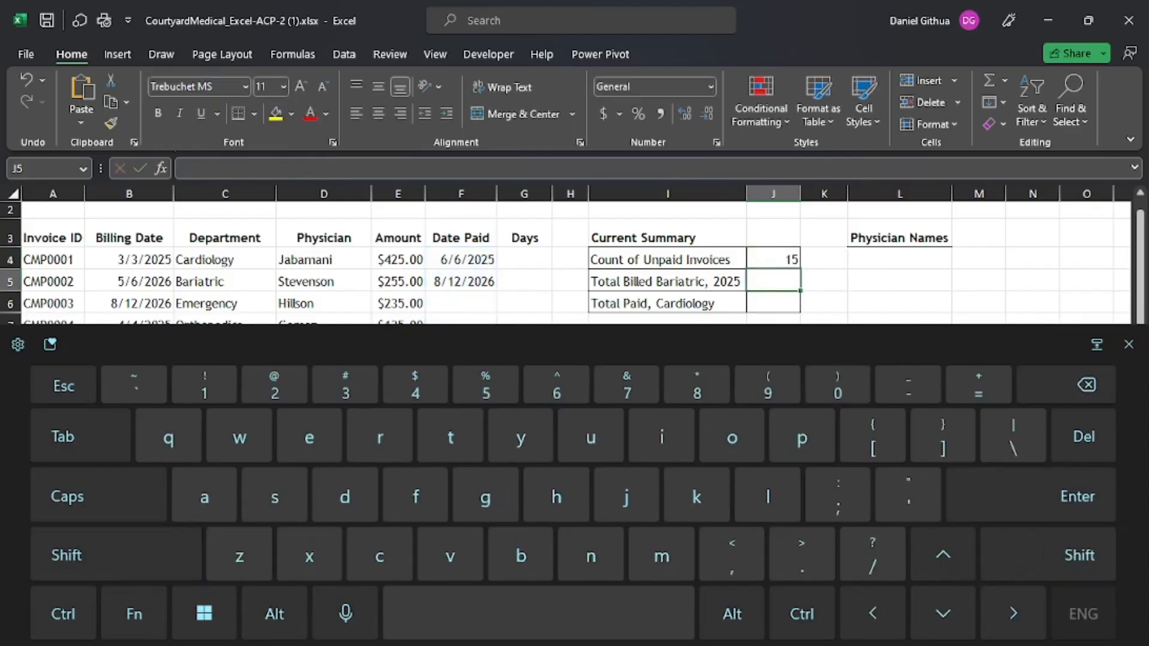
pyautogui.click(1128, 344)
pyautogui.click(786, 254)
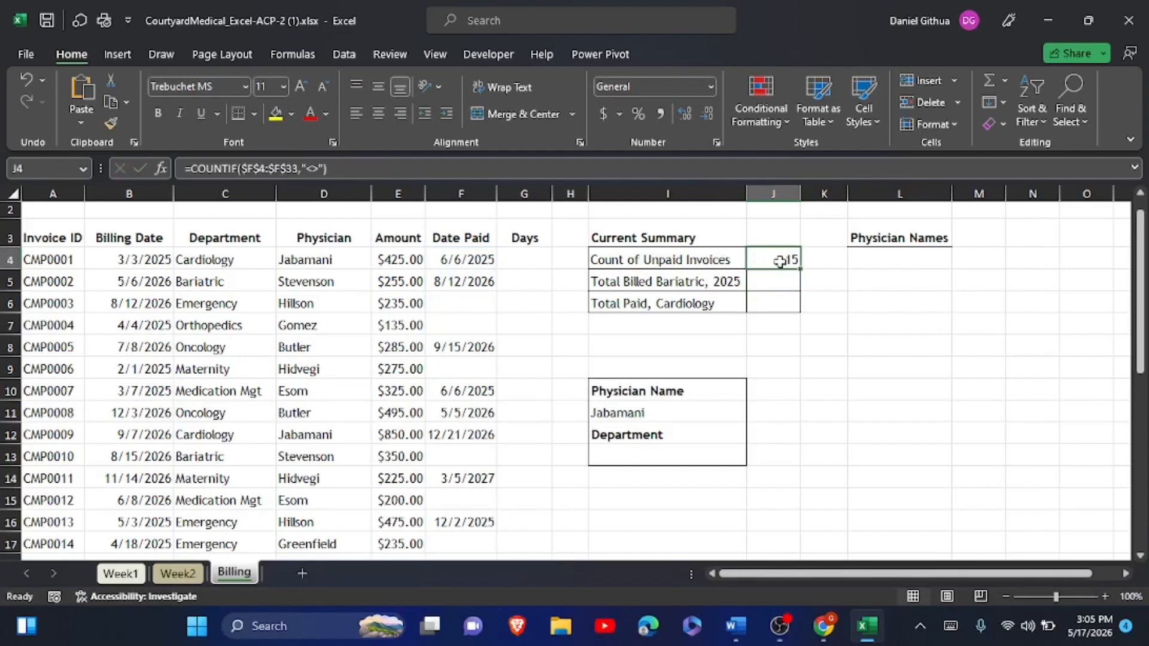
# - Highlight Word instruction steps 2 through 3b in yellow to mark them complete
pyautogui.click(735, 626)
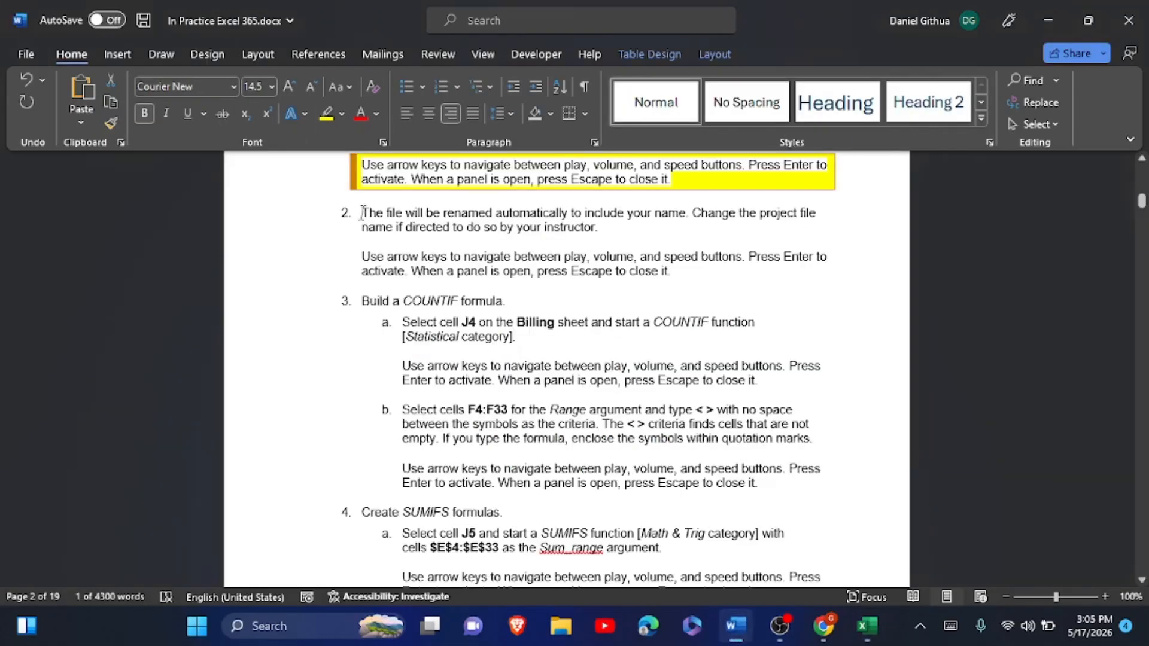
pyautogui.moveTo(361, 213)
pyautogui.mouseDown()
pyautogui.moveTo(489, 371)
pyautogui.moveTo(796, 426)
pyautogui.moveTo(777, 445)
pyautogui.moveTo(830, 474)
pyautogui.moveTo(823, 484)
pyautogui.mouseUp()
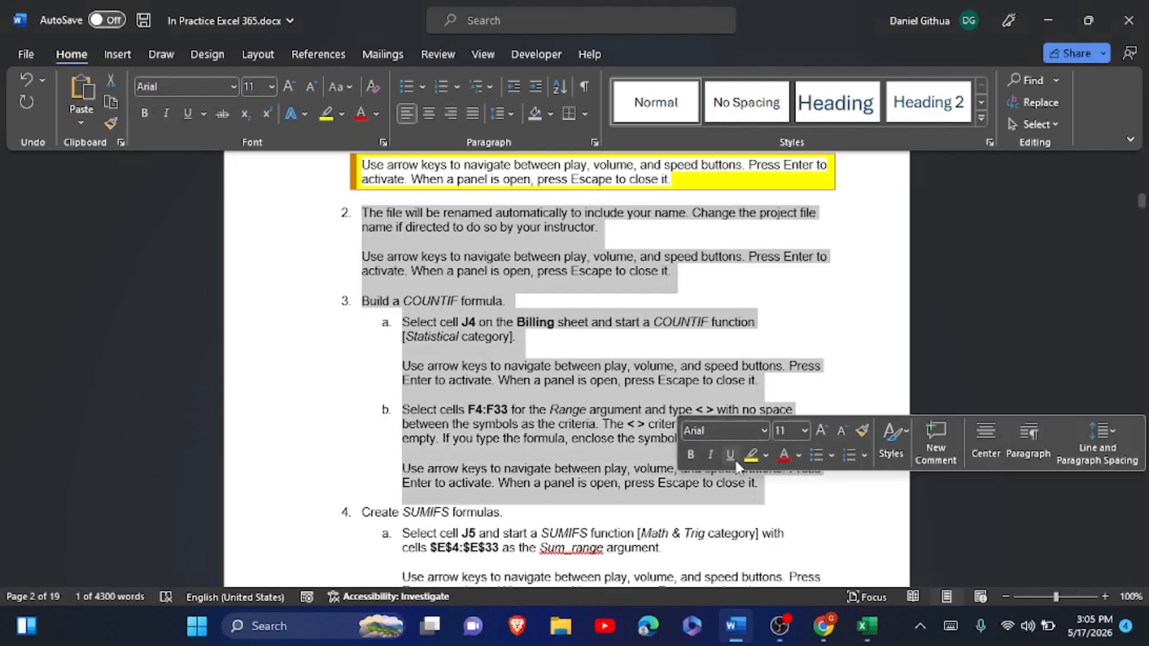
pyautogui.click(751, 456)
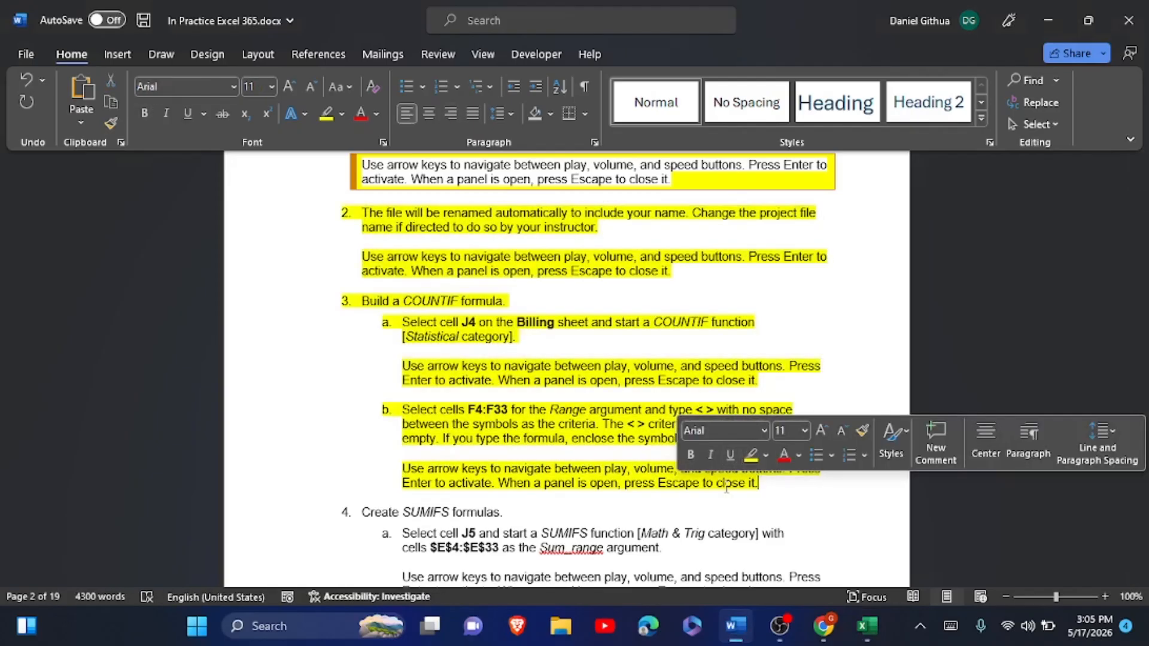
pyautogui.click(578, 381)
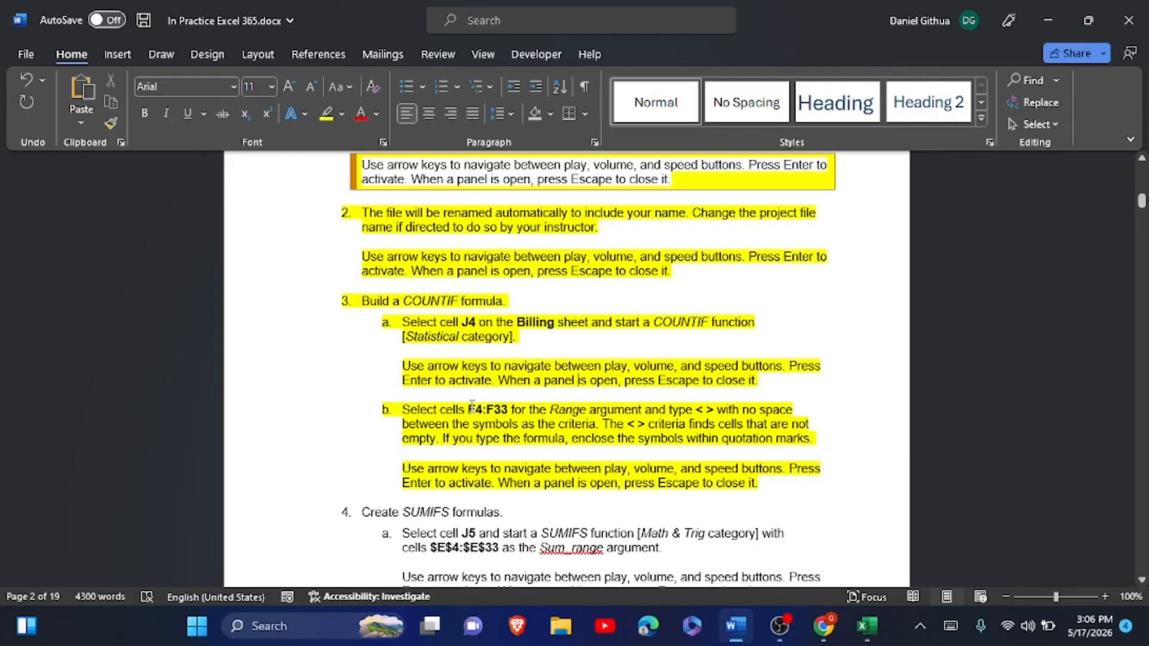
pyautogui.click(865, 638)
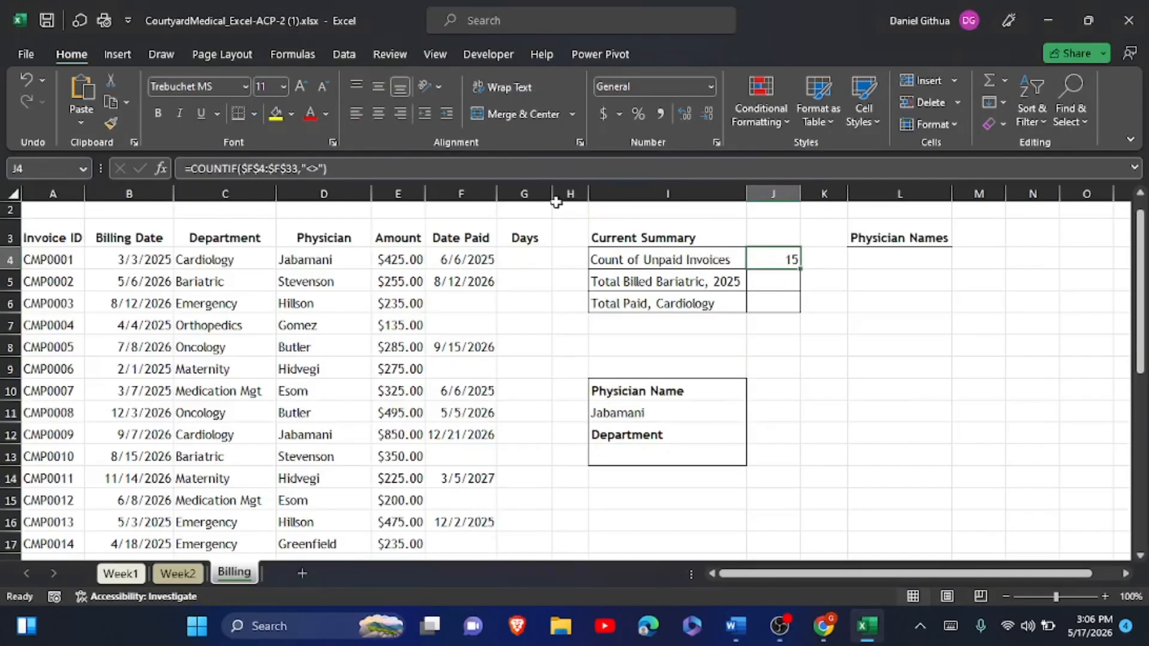
# - Rewrite J4 as COUNTIF using the F4:F33 range copied from the instructions, made absolute
pyautogui.moveTo(335, 168); pyautogui.dragTo(183, 168)
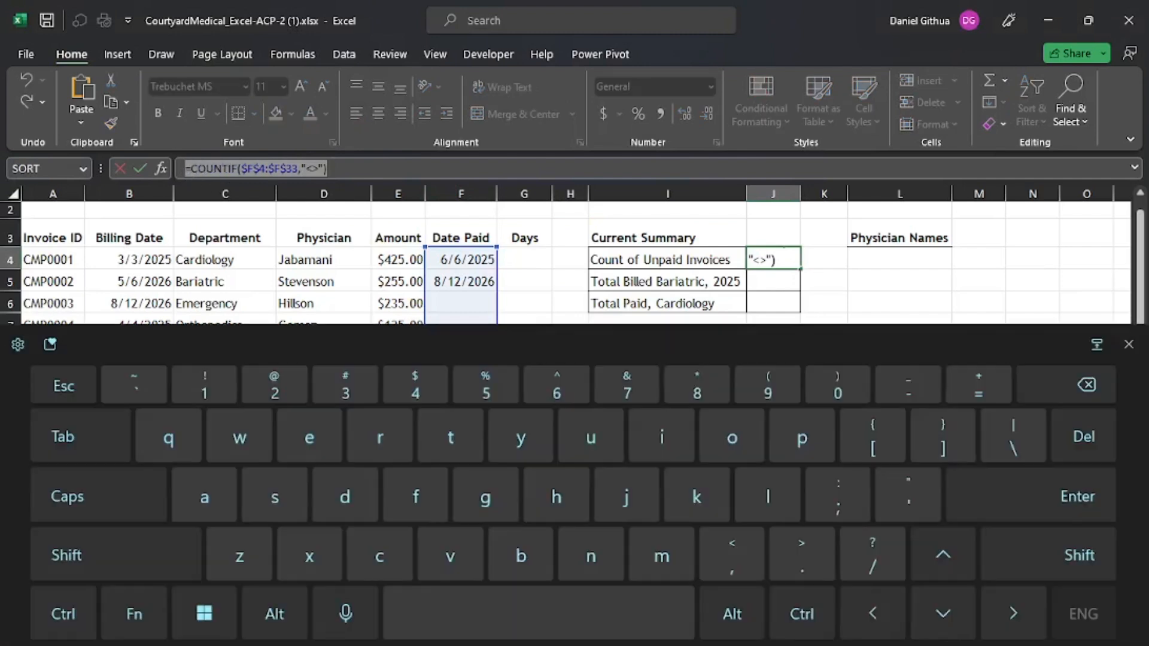
pyautogui.write('=cou')
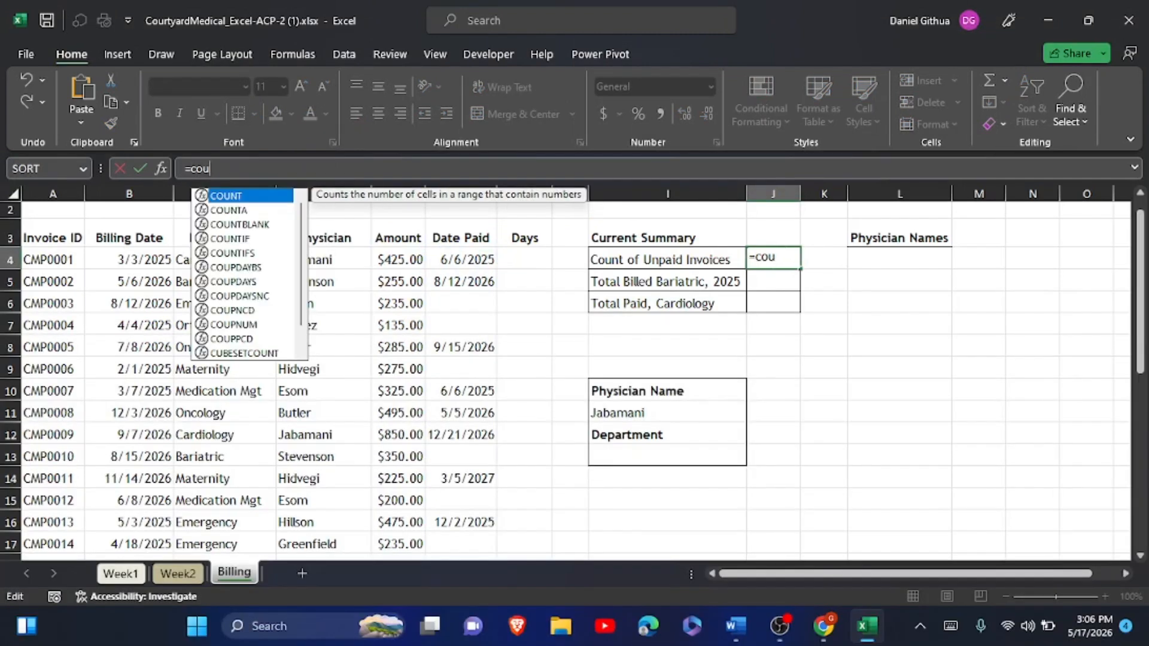
pyautogui.doubleClick(235, 238)
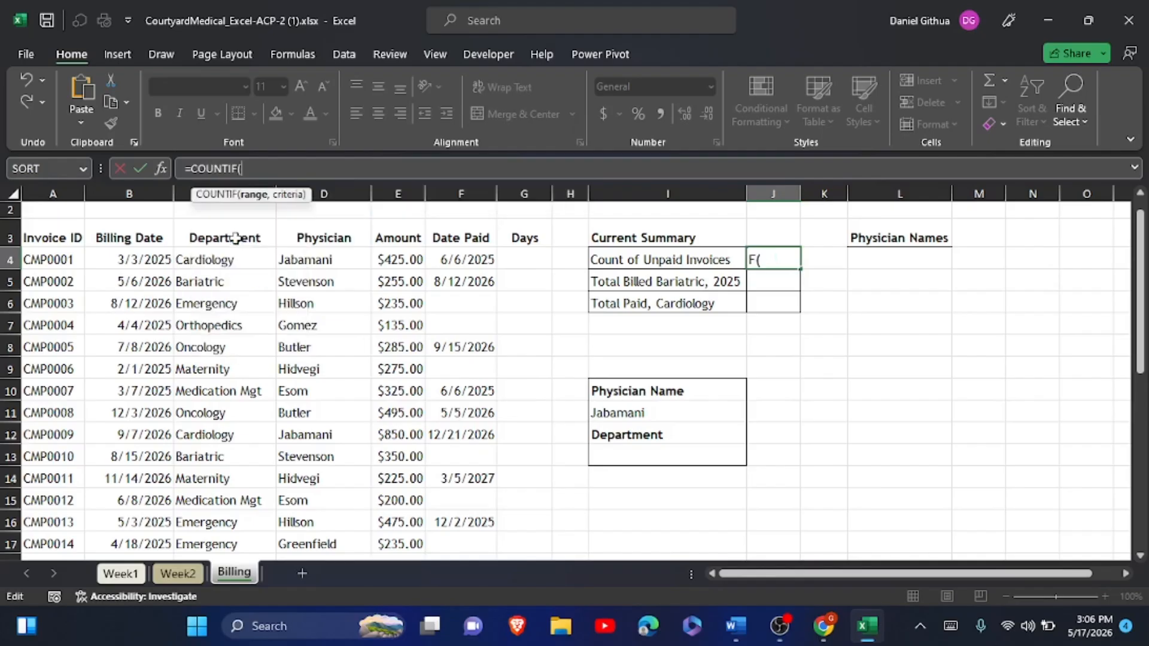
pyautogui.click(733, 630)
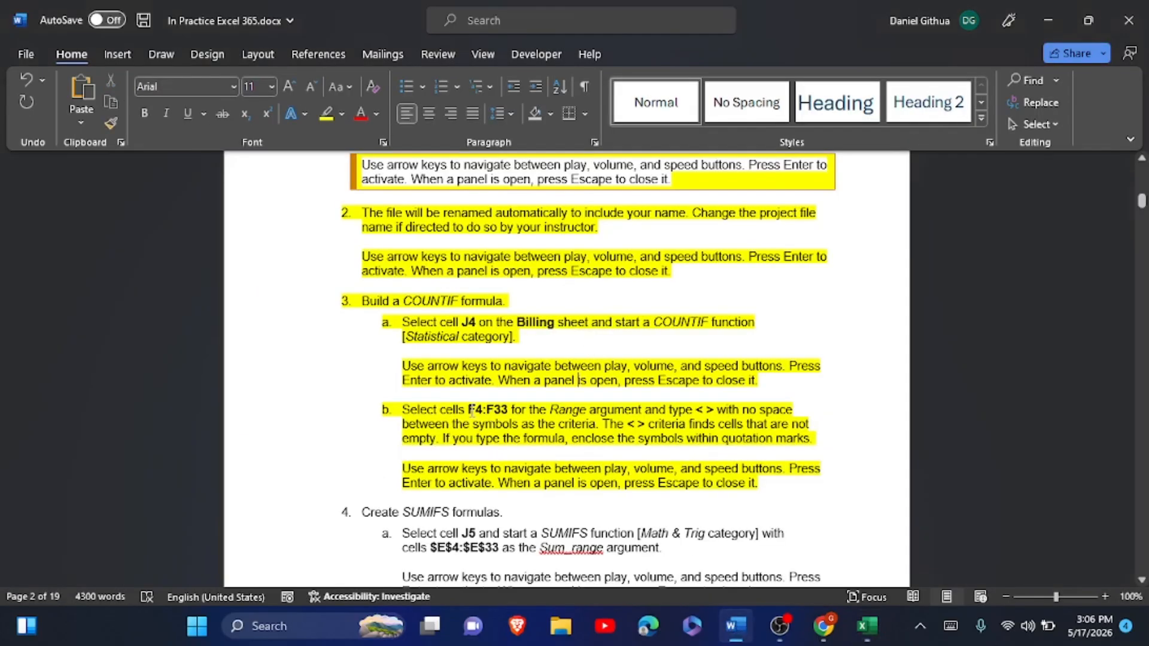
pyautogui.moveTo(468, 411); pyautogui.dragTo(508, 413)
pyautogui.hotkey('ctrl', 'c')
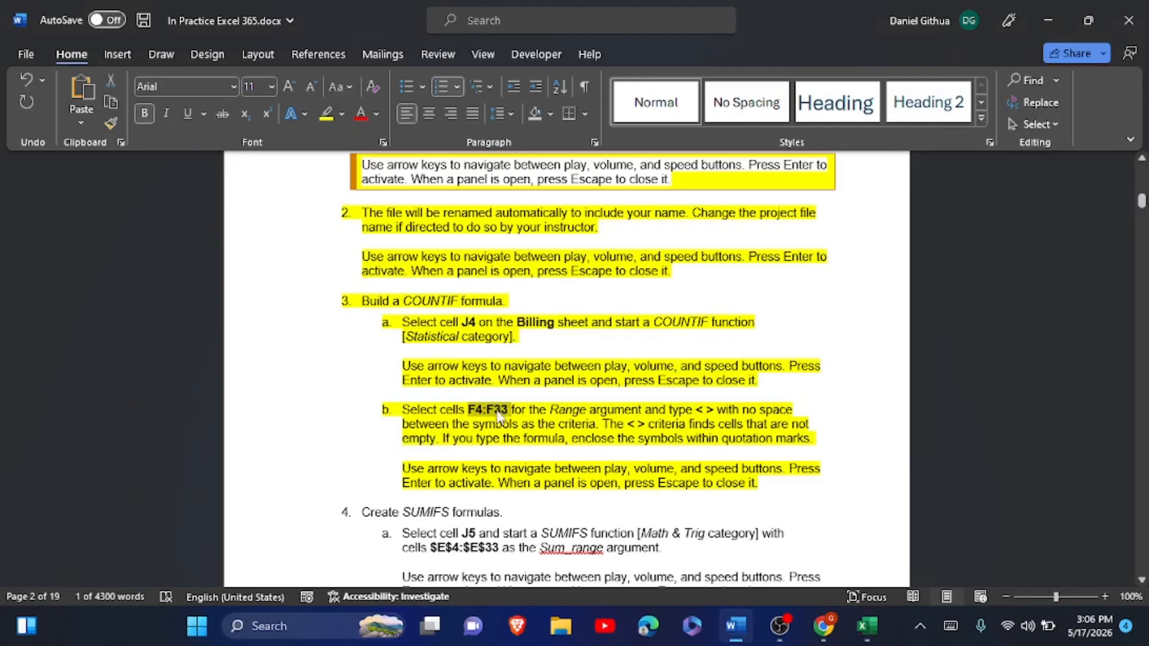
pyautogui.moveTo(864, 625)
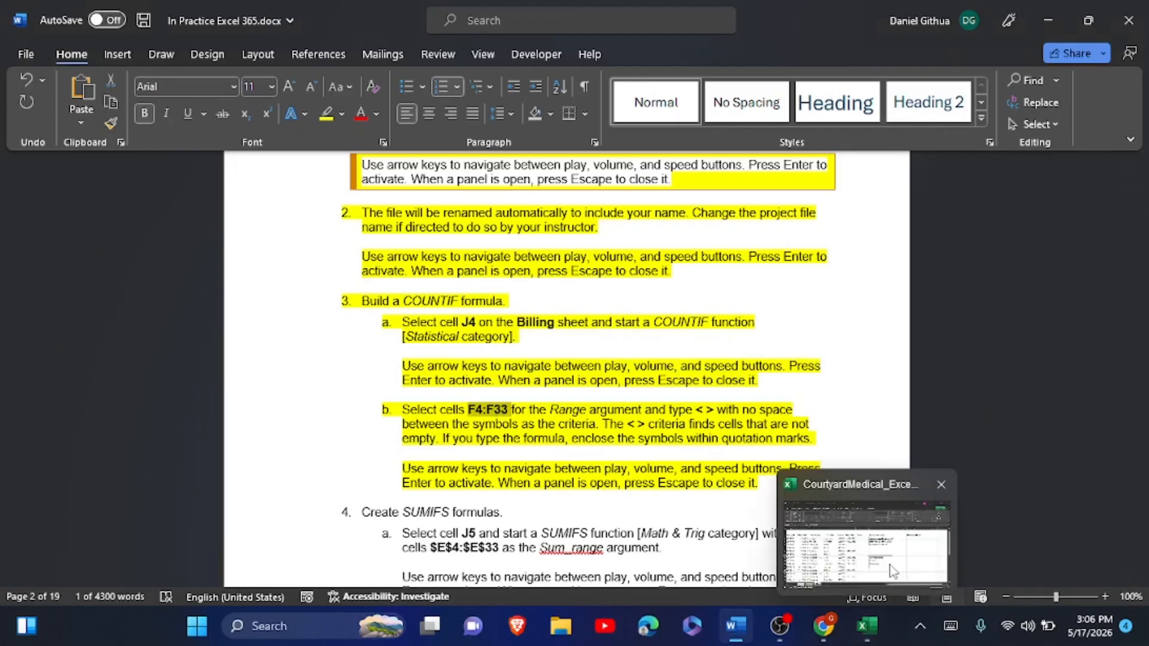
pyautogui.click(891, 571)
pyautogui.hotkey('ctrl', 'v')
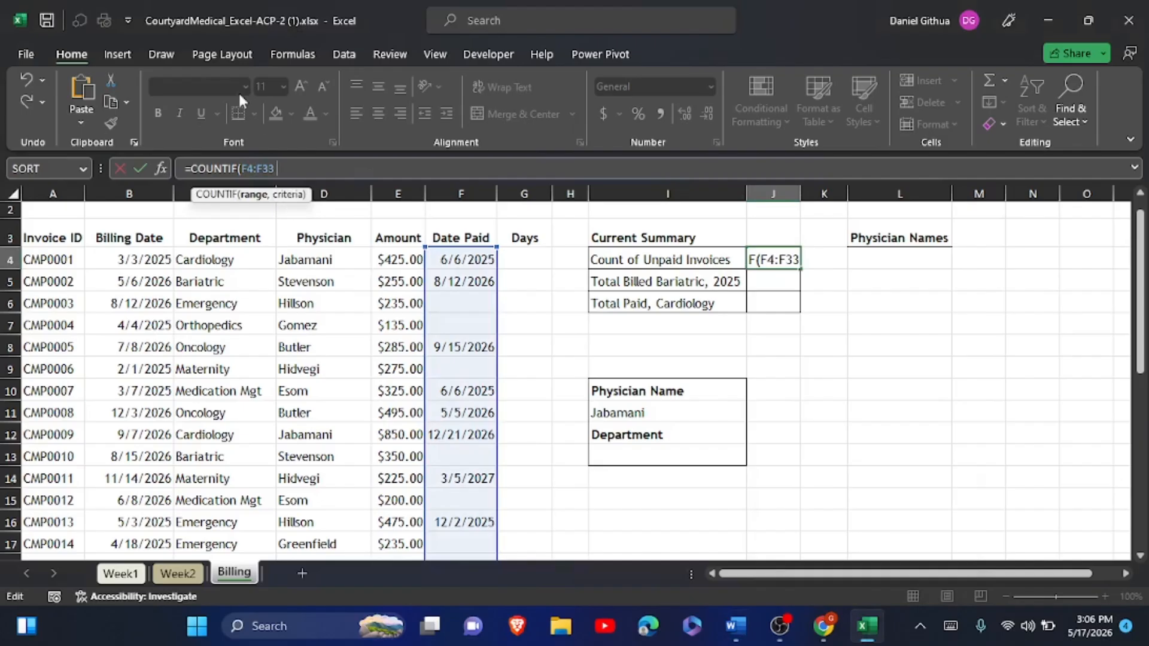
pyautogui.click(259, 162)
pyautogui.press('F4')
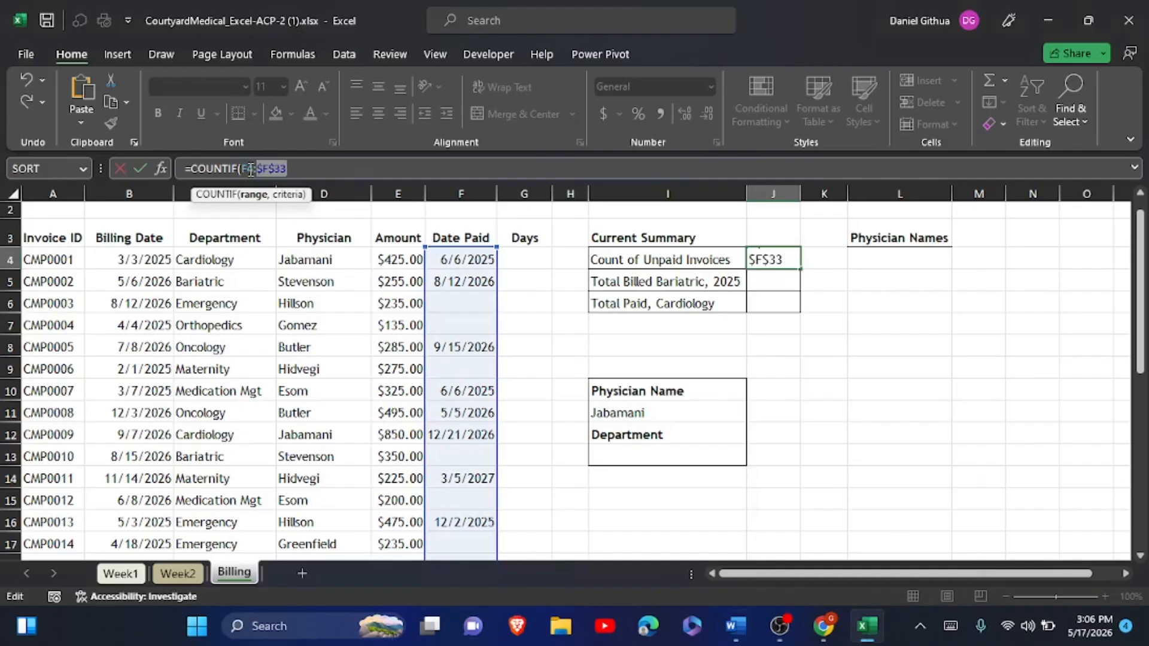
pyautogui.click(250, 169)
pyautogui.press('F4')
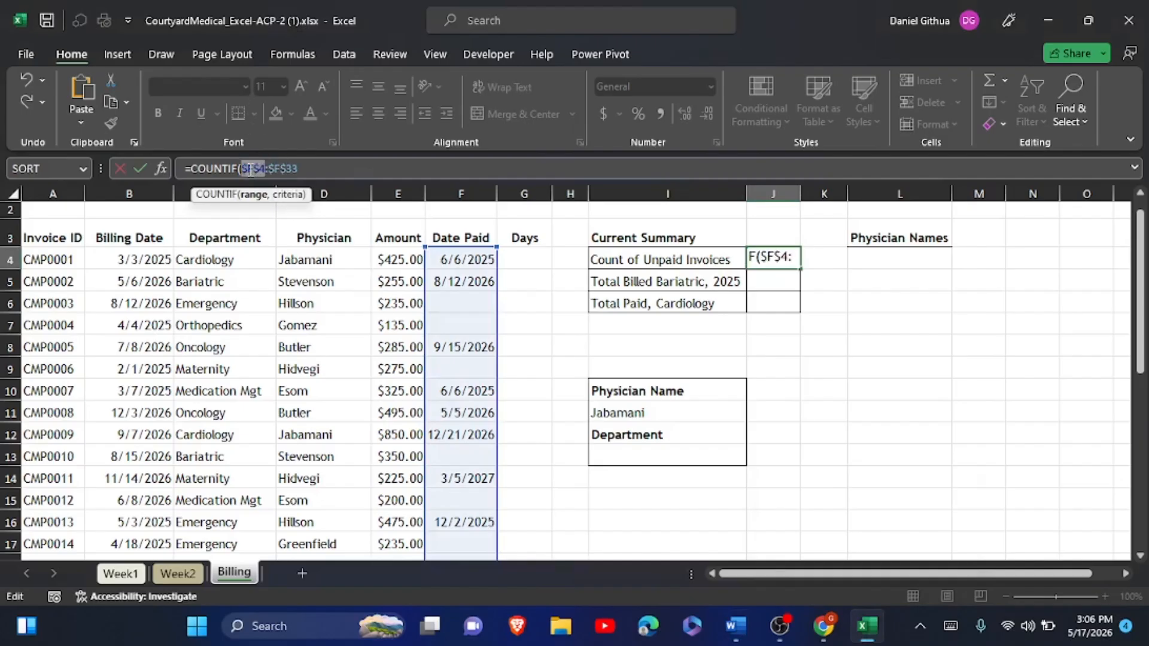
pyautogui.click(304, 170)
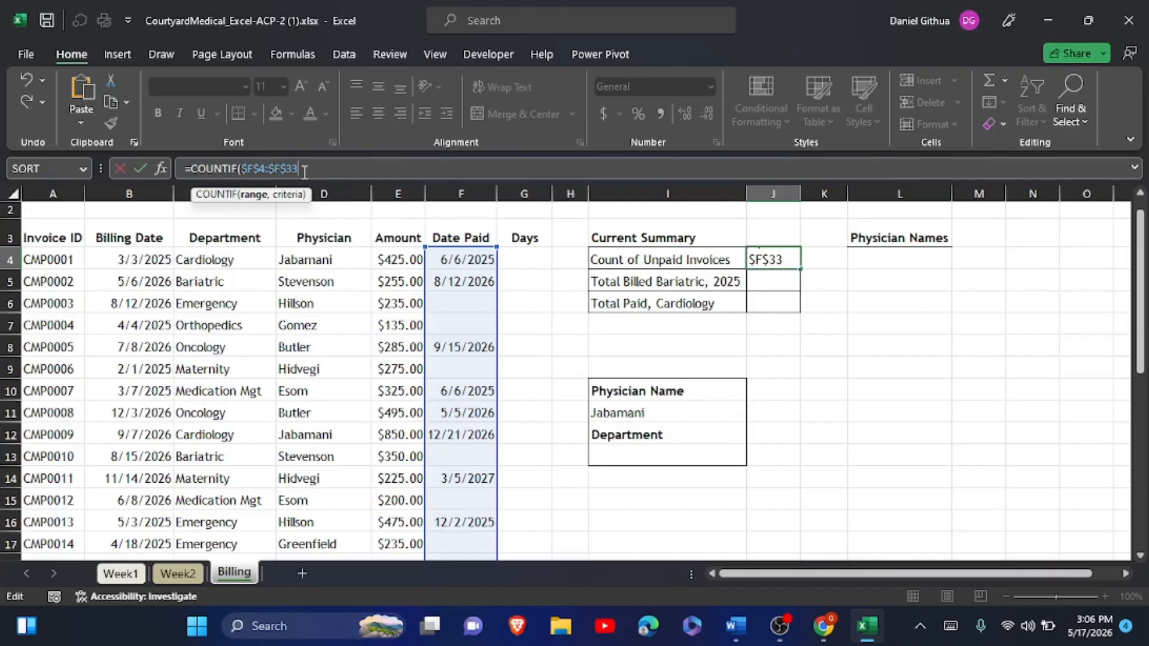
# - Add the copied "< >" criterion, close the parenthesis and commit the J4 formula
pyautogui.write(',')
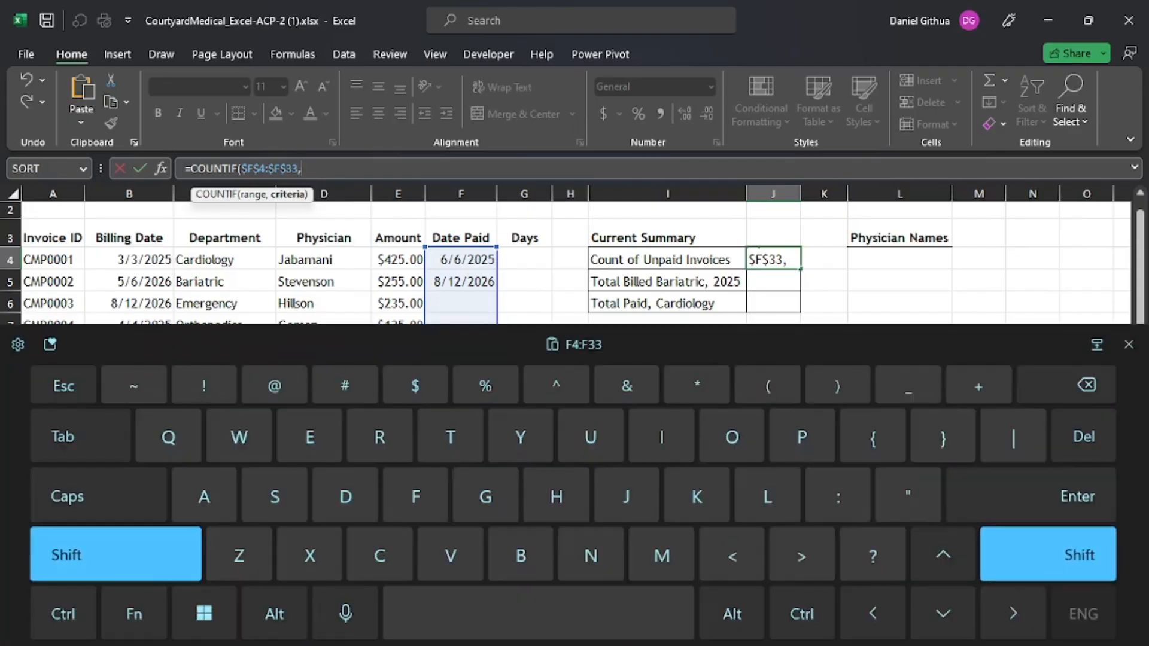
pyautogui.write('"')
pyautogui.hotkey('alt', 'Tab')
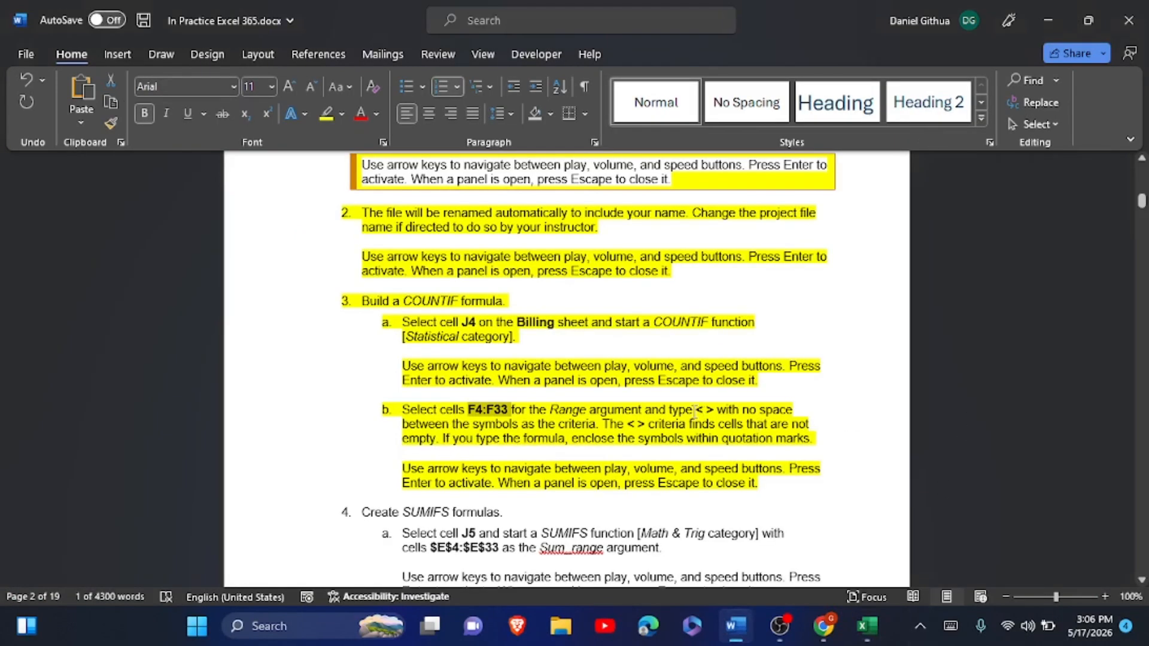
pyautogui.moveTo(695, 411); pyautogui.dragTo(713, 413)
pyautogui.hotkey('ctrl', 'c')
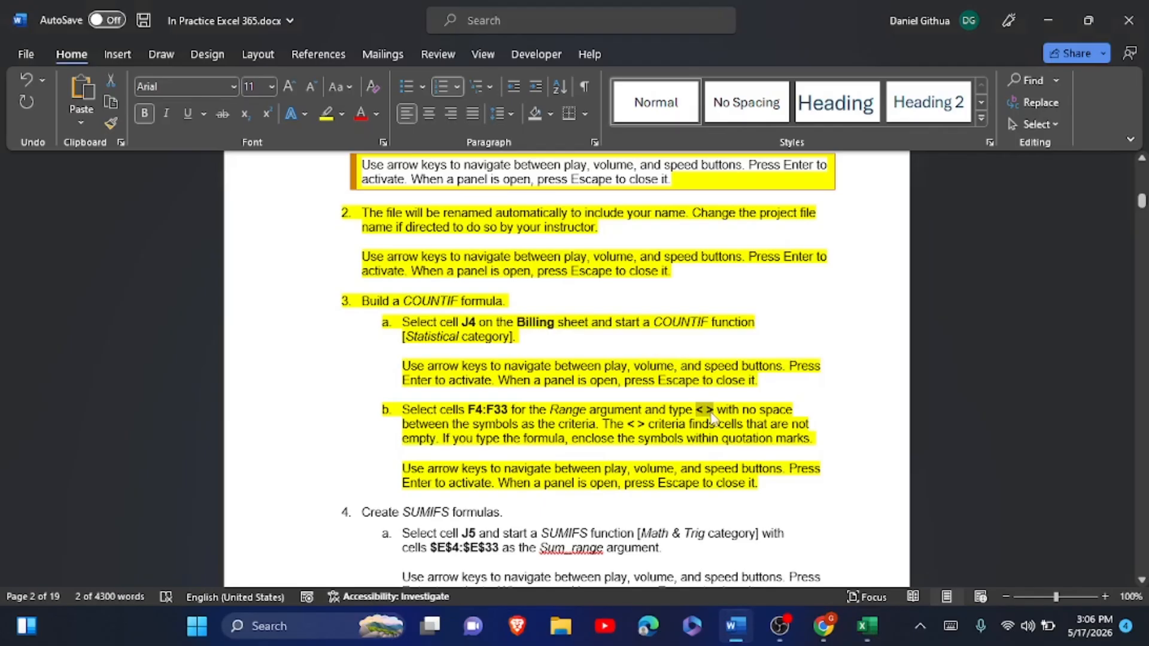
pyautogui.hotkey('alt', 'Tab')
pyautogui.hotkey('ctrl', 'v')
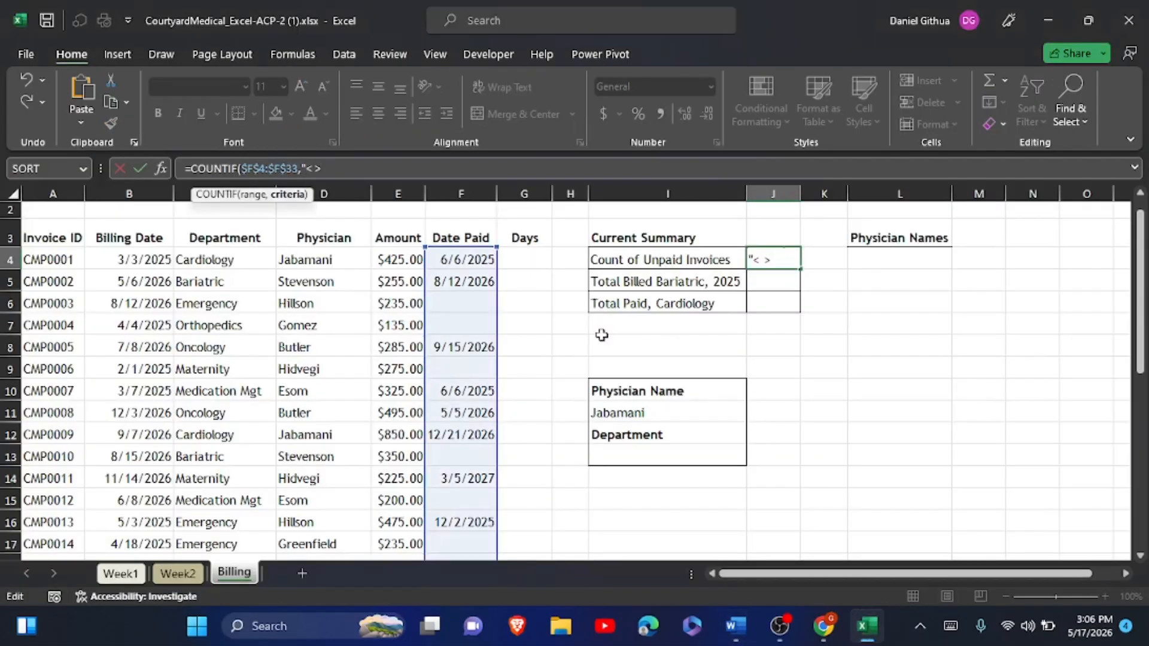
pyautogui.click(949, 625)
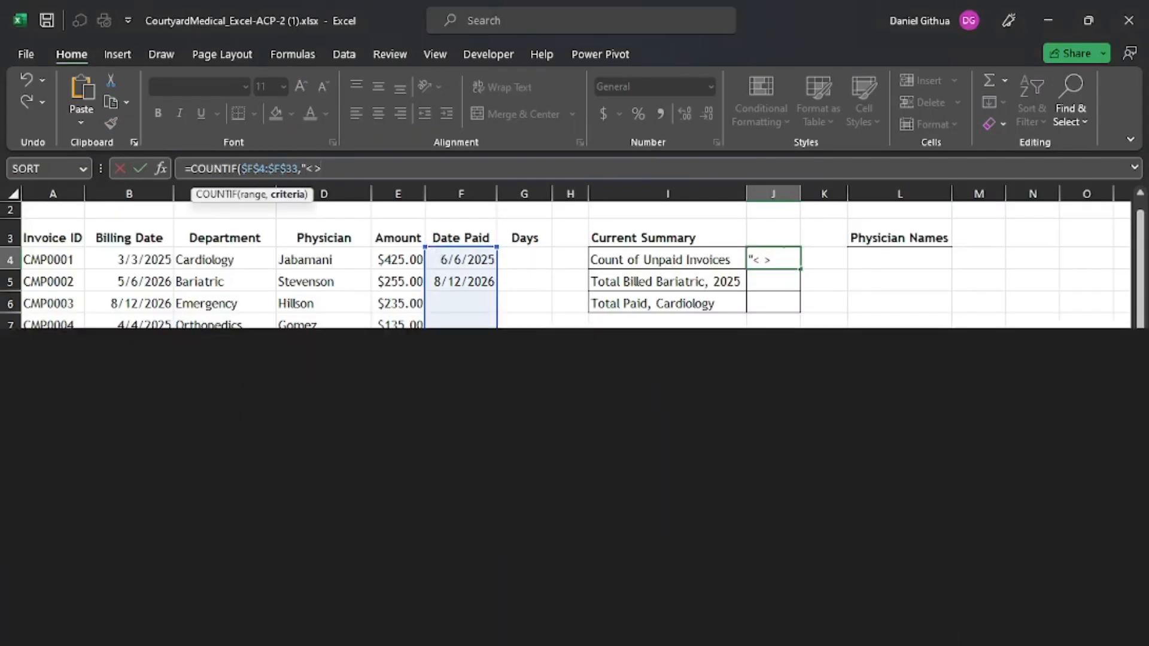
pyautogui.click(115, 554)
pyautogui.click(909, 496)
pyautogui.click(116, 554)
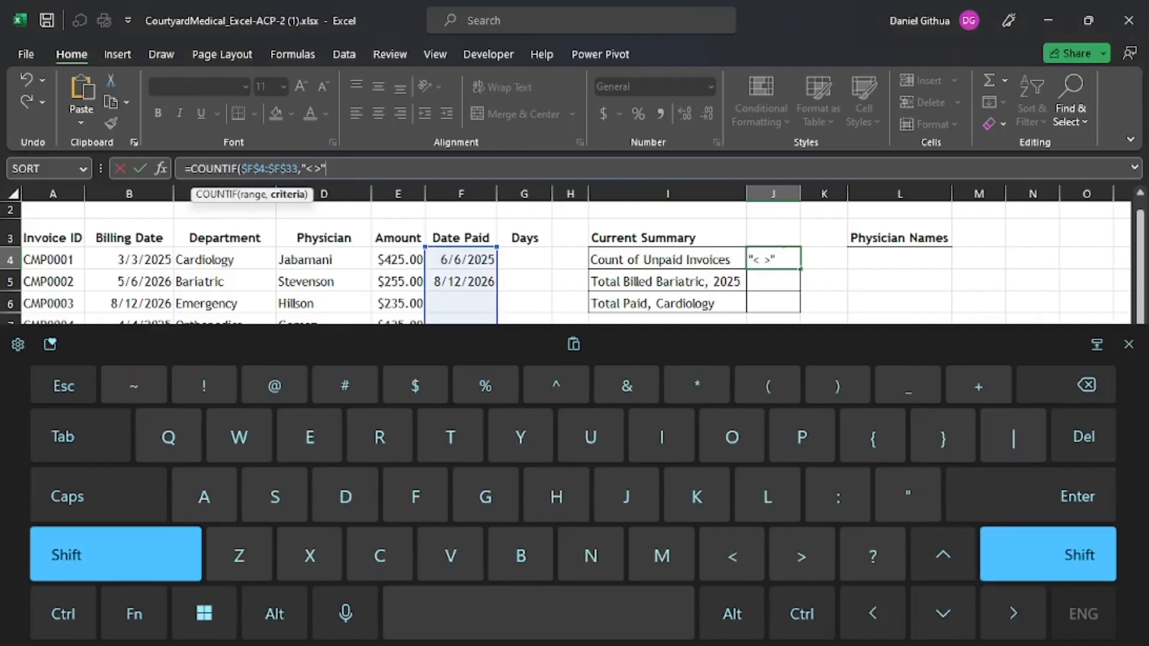
pyautogui.click(838, 386)
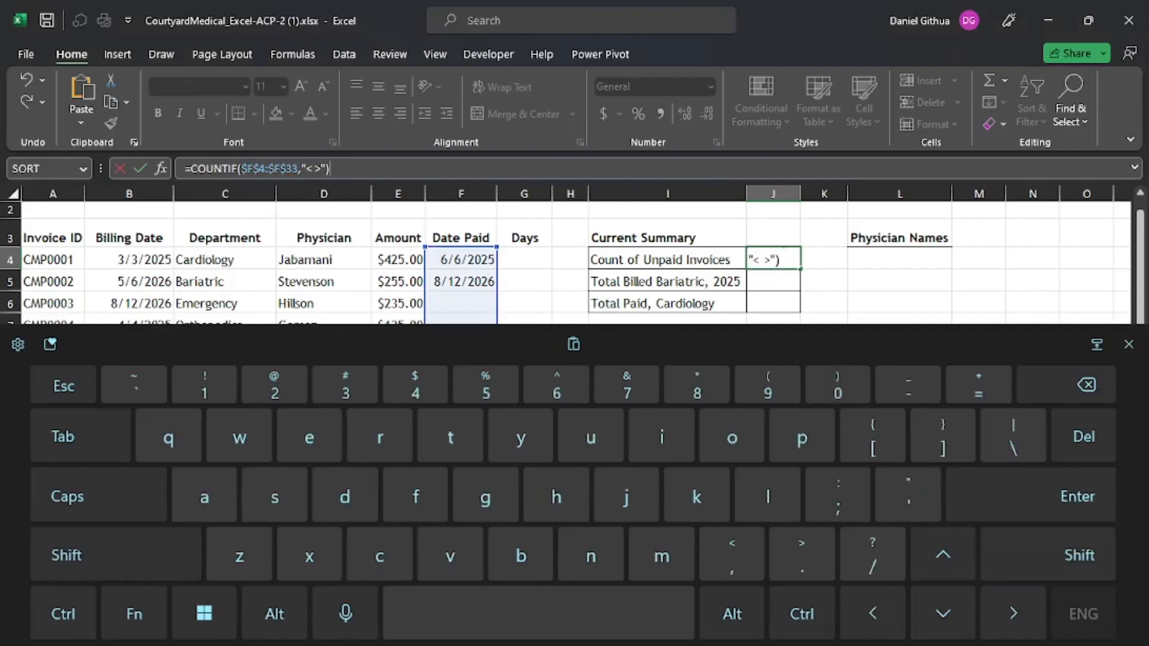
pyautogui.click(1030, 497)
# - Remove the stray space so the criterion reads "<>" and J4 shows 15 again
pyautogui.click(773, 259)
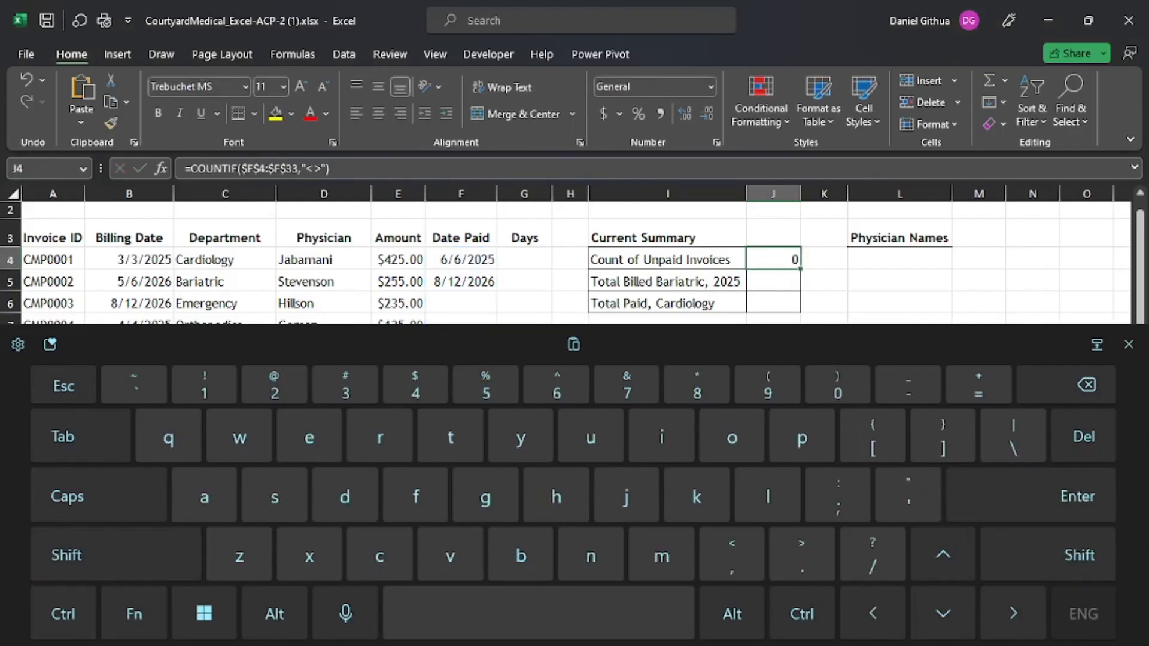
pyautogui.click(305, 176)
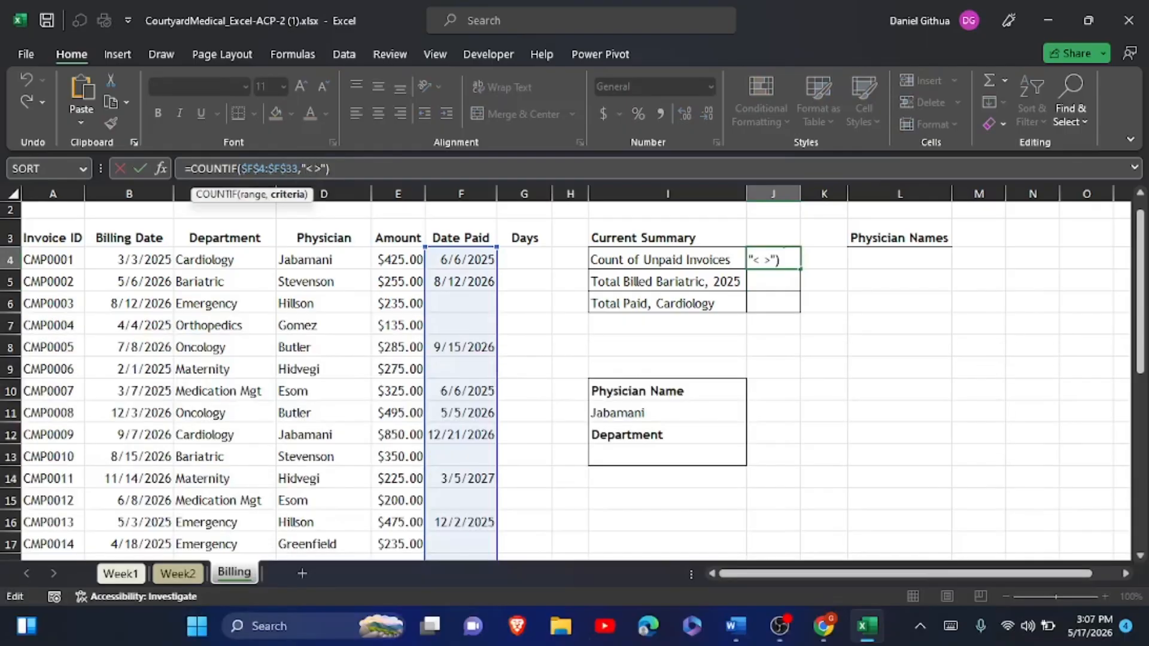
pyautogui.click(949, 626)
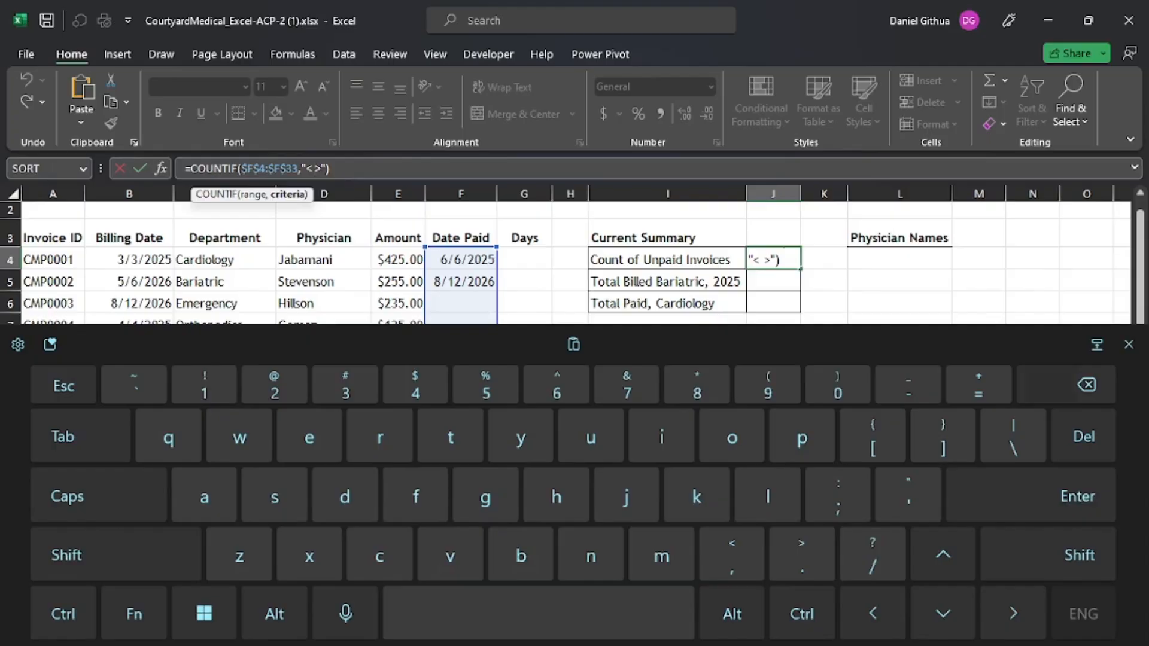
pyautogui.press('BackSpace')
pyautogui.click(1077, 496)
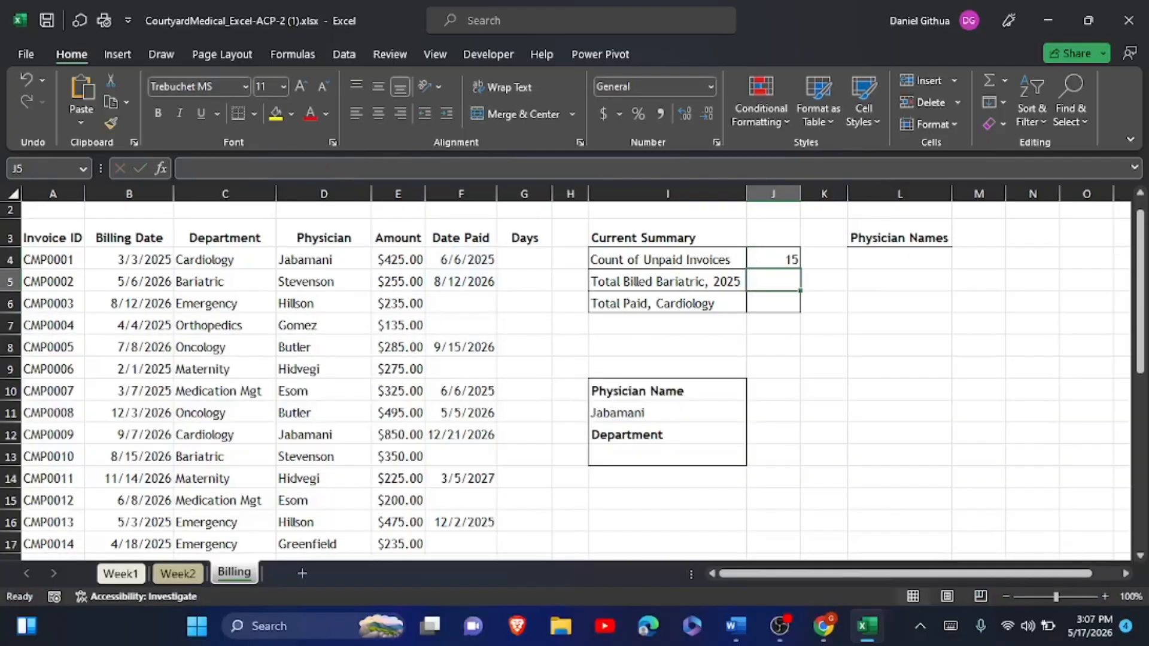
# - Dismiss the touch keyboard so the Billing sheet shows J4's COUNTIF result of 15
pyautogui.click(773, 260)
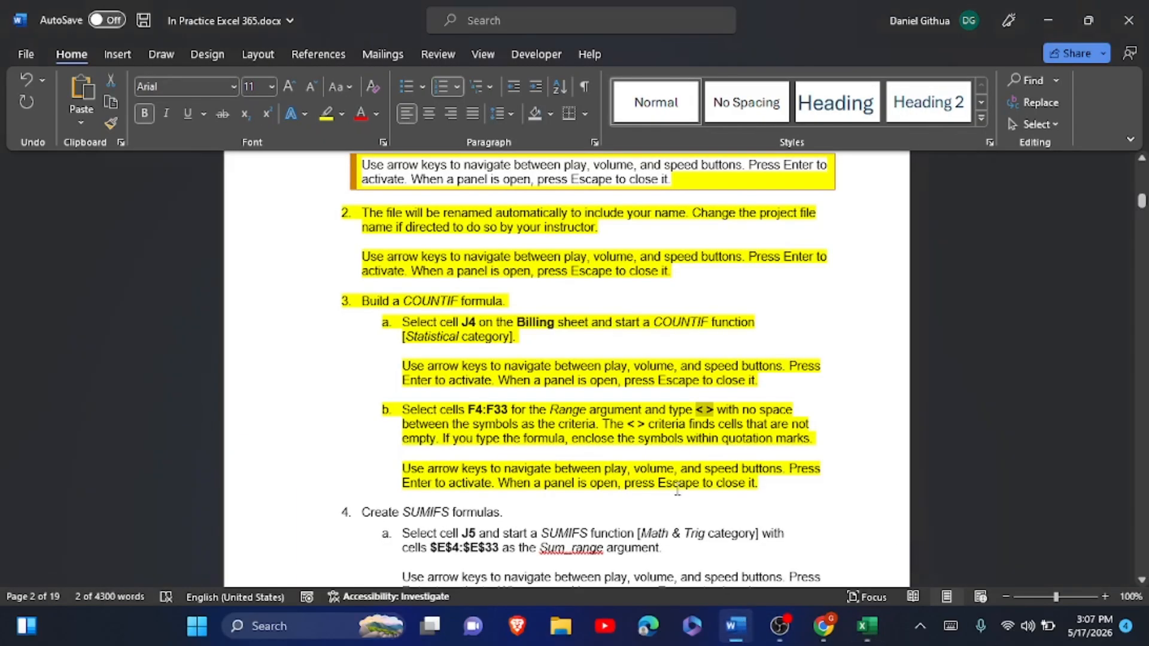
# - Scroll the Word instructions through SUMIFS sub-steps 4a–4f to the start of step 5
pyautogui.scroll(-5, 566, 359)
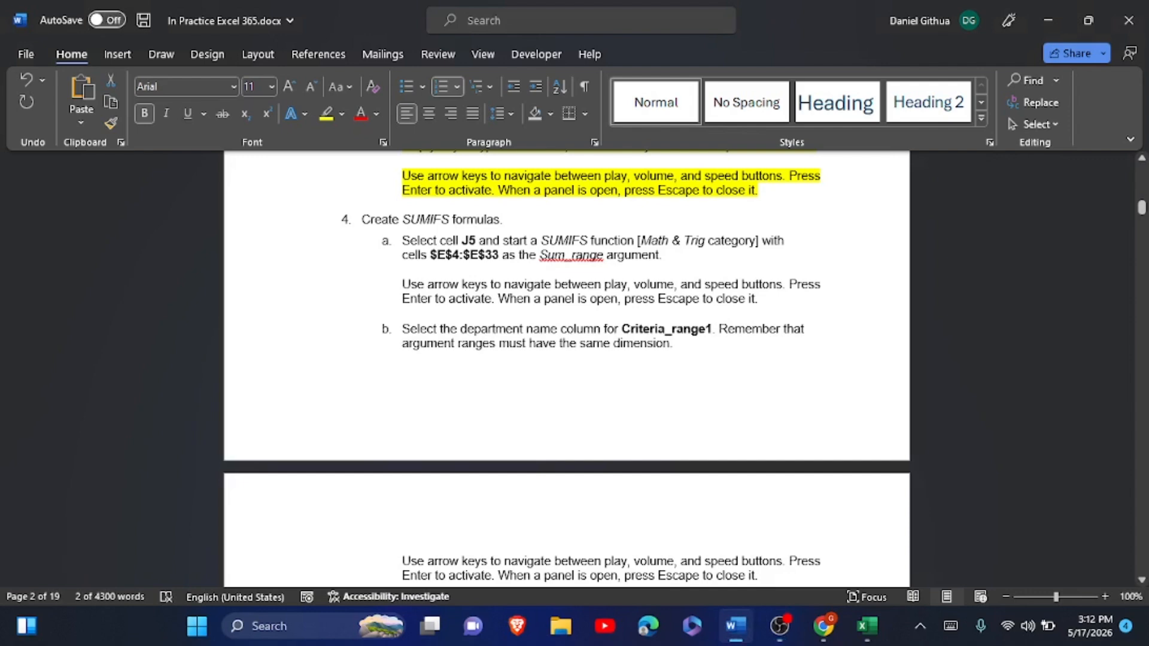
pyautogui.scroll(-2, 566, 359)
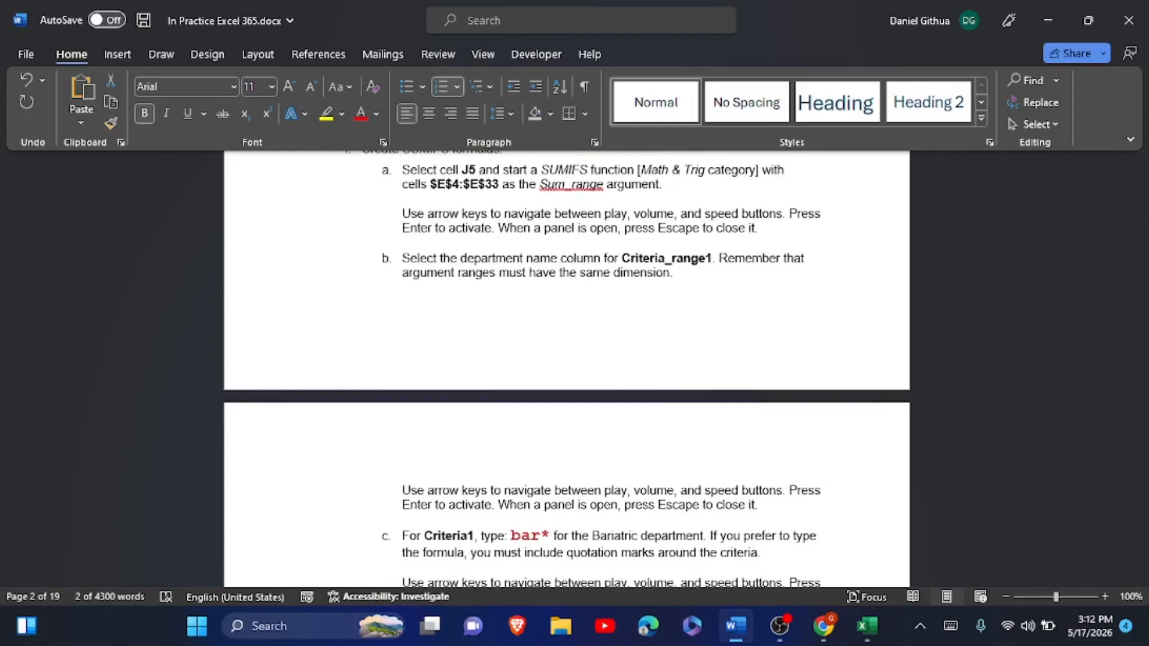
pyautogui.scroll(-4, 566, 368)
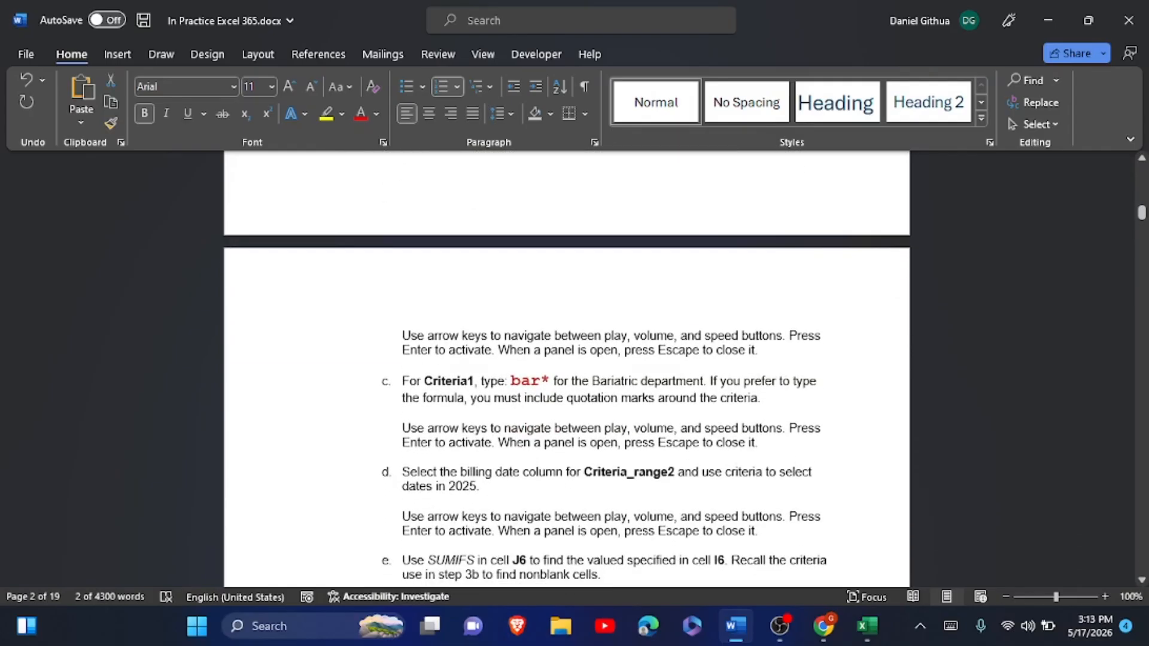
pyautogui.scroll(-3, 566, 369)
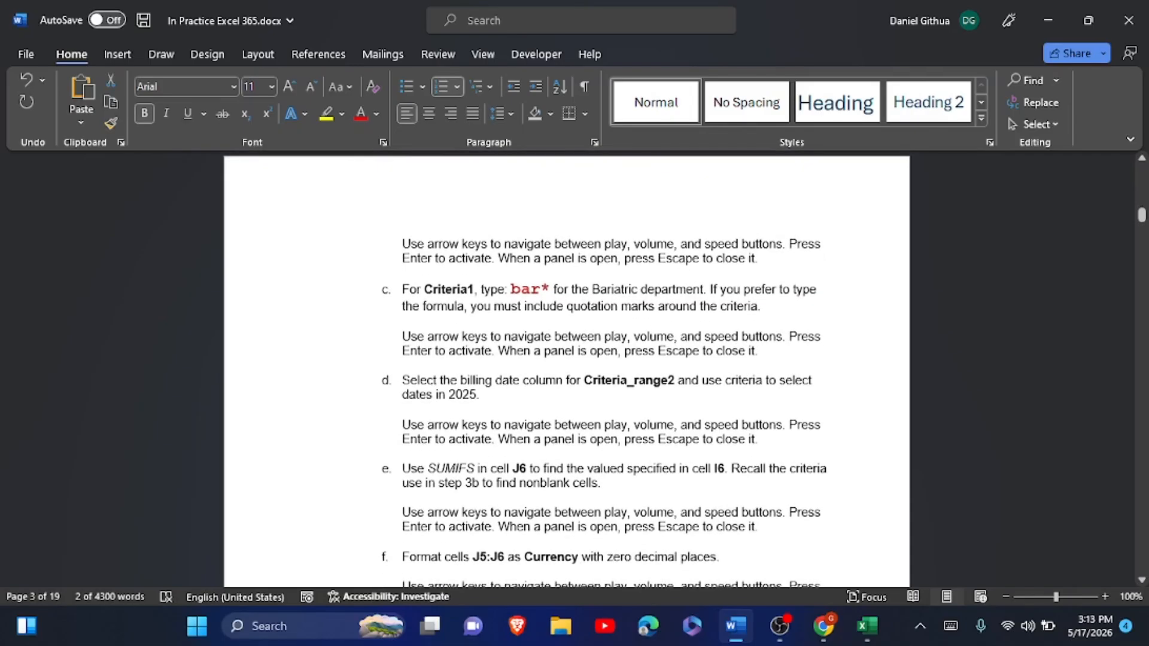
pyautogui.scroll(-2, 566, 369)
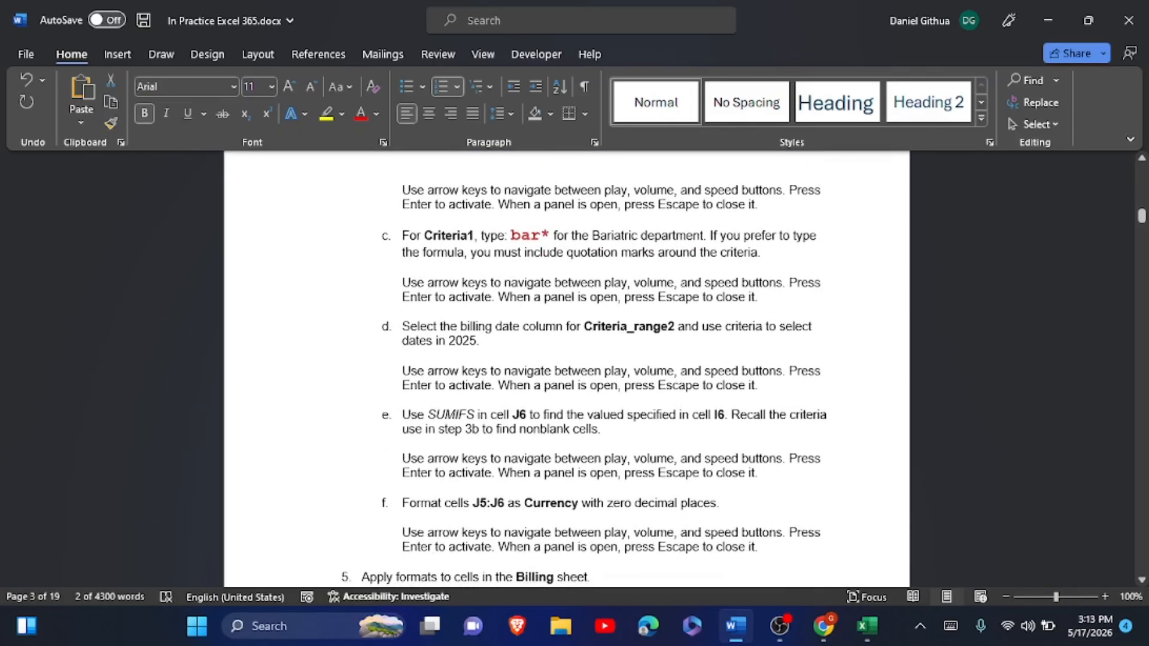
# - Start a SUMIFS in J5 summing $E$4:$E$33 with $C$4:$C$33 as the criteria range
pyautogui.hotkey('alt', 'Tab')
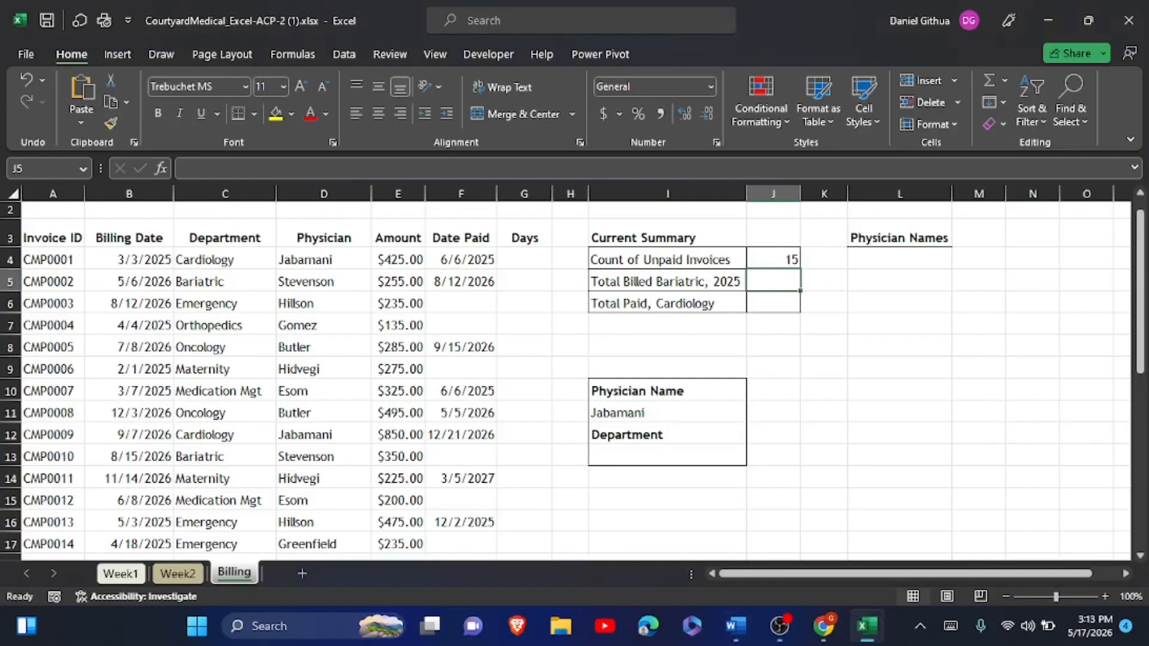
pyautogui.click(773, 283)
pyautogui.click(839, 413)
pyautogui.click(950, 626)
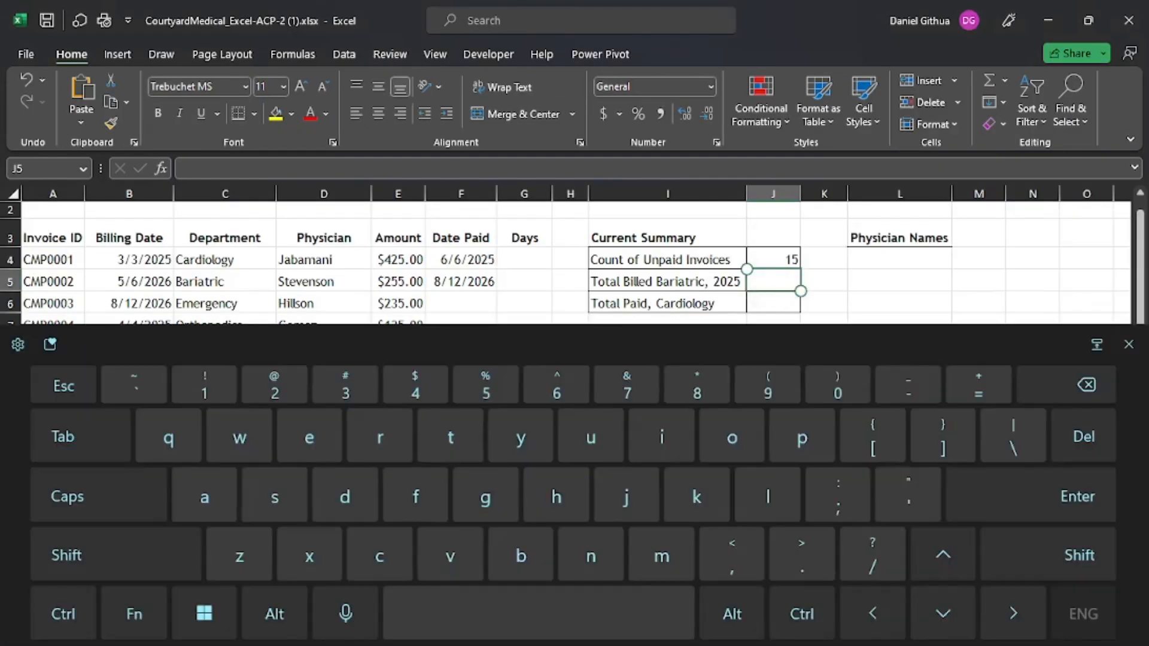
pyautogui.write('=sum')
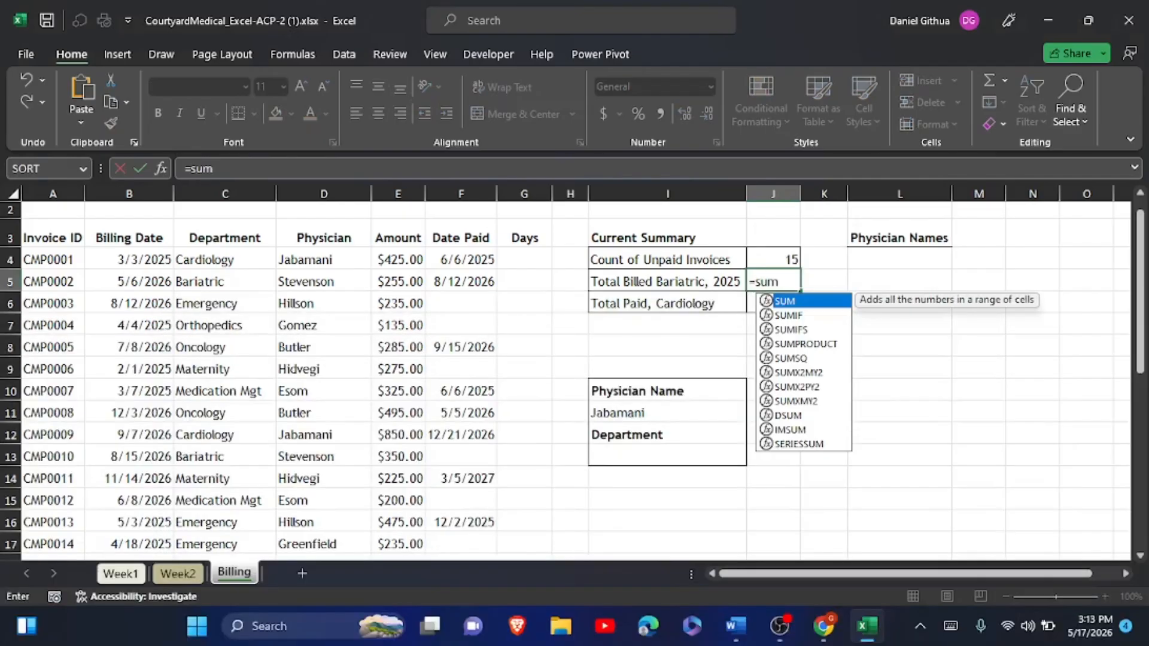
pyautogui.doubleClick(791, 330)
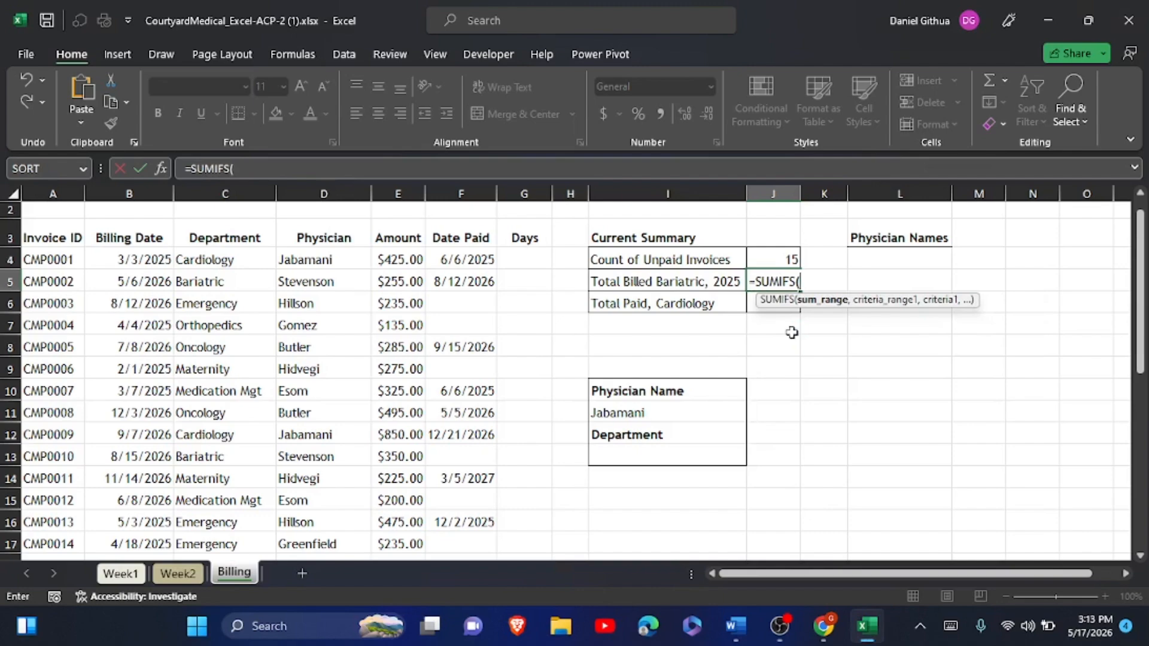
pyautogui.click(386, 258)
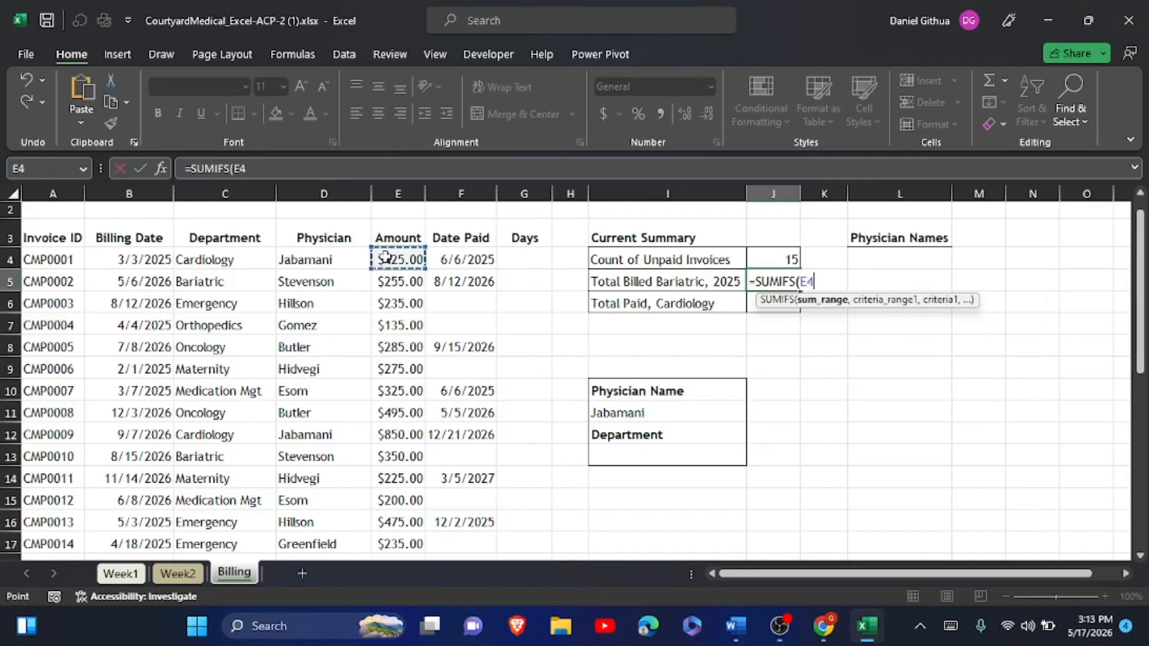
pyautogui.moveTo(386, 257); pyautogui.dragTo(405, 488)
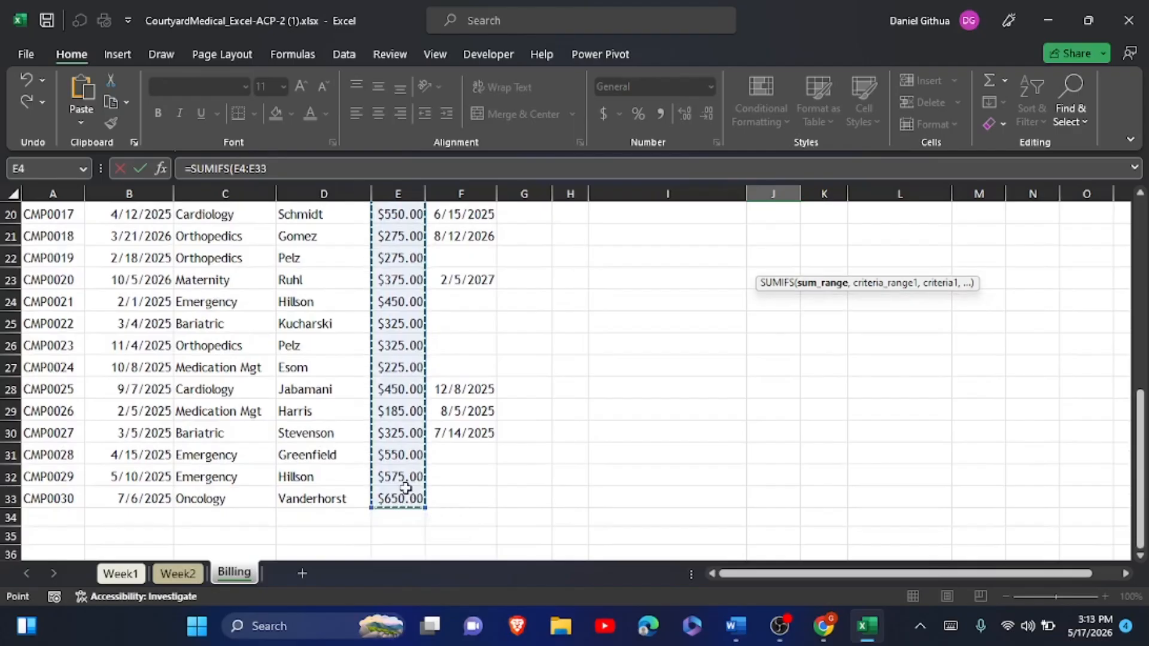
pyautogui.press('F4')
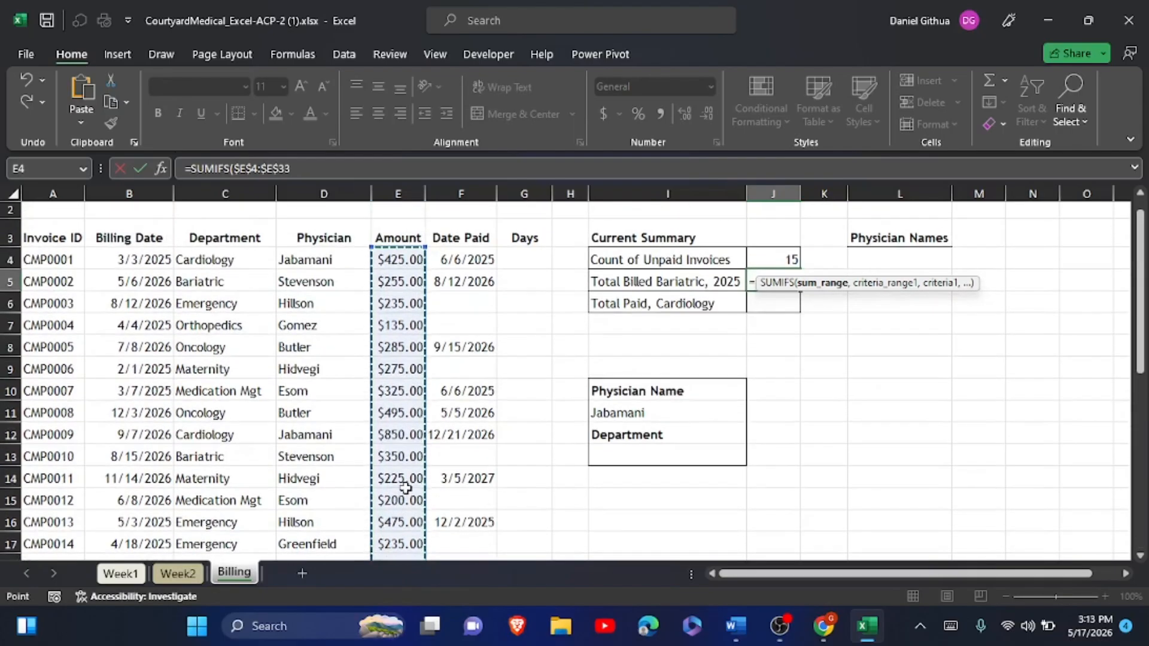
pyautogui.write(',')
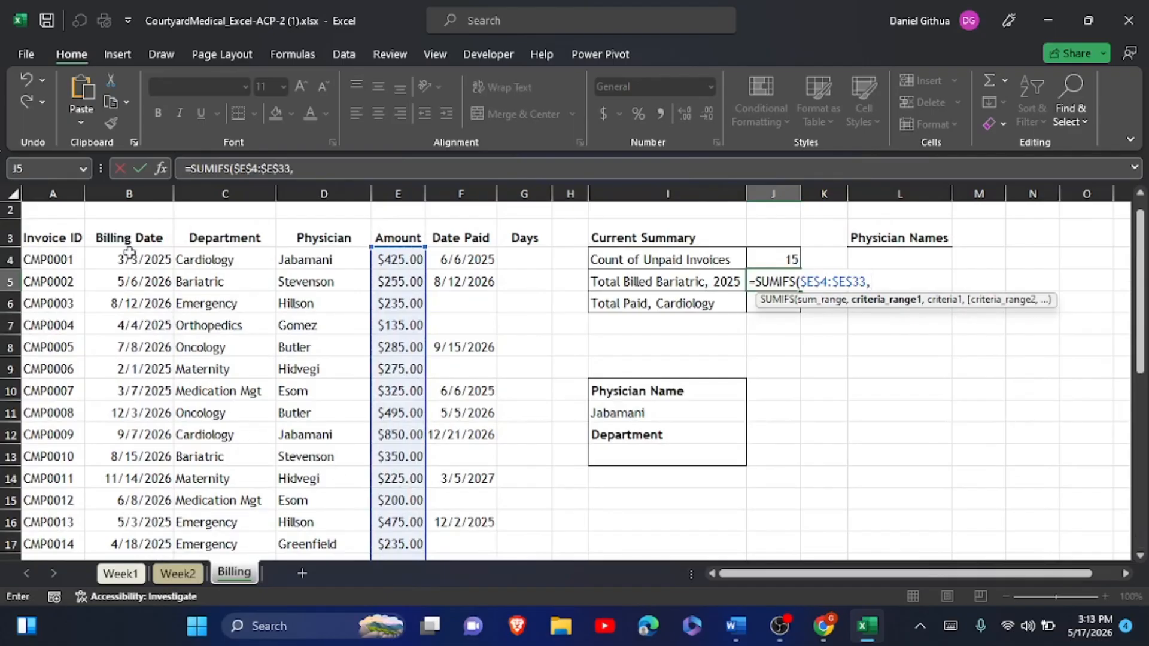
pyautogui.moveTo(204, 263); pyautogui.dragTo(217, 518)
pyautogui.press('F4')
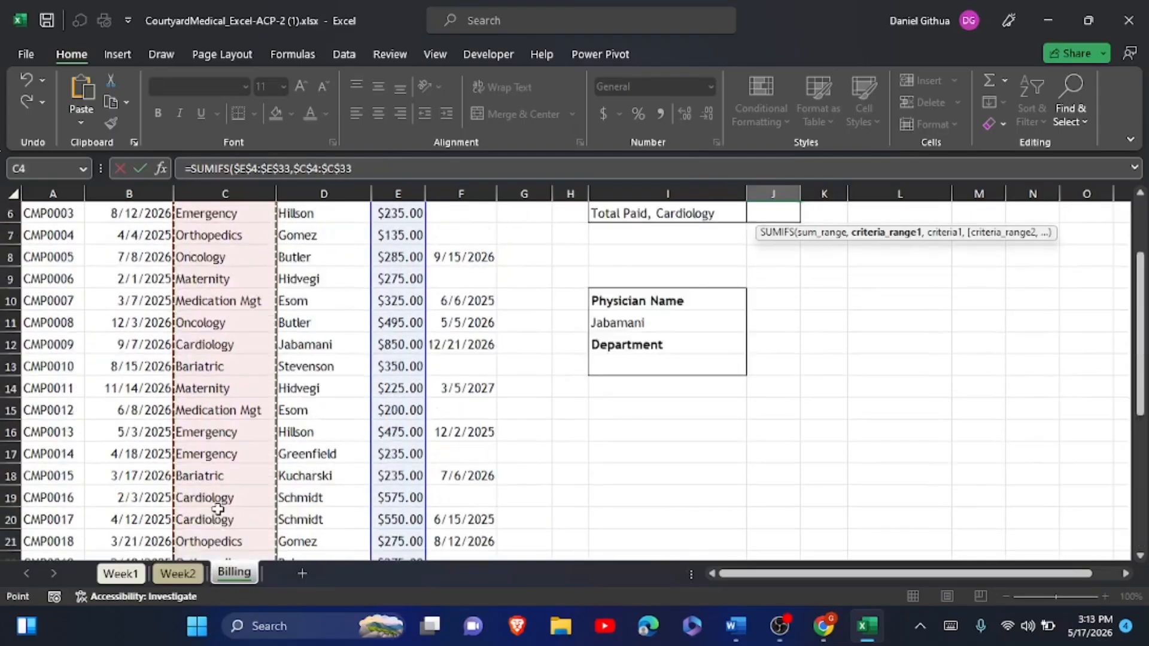
pyautogui.write(',')
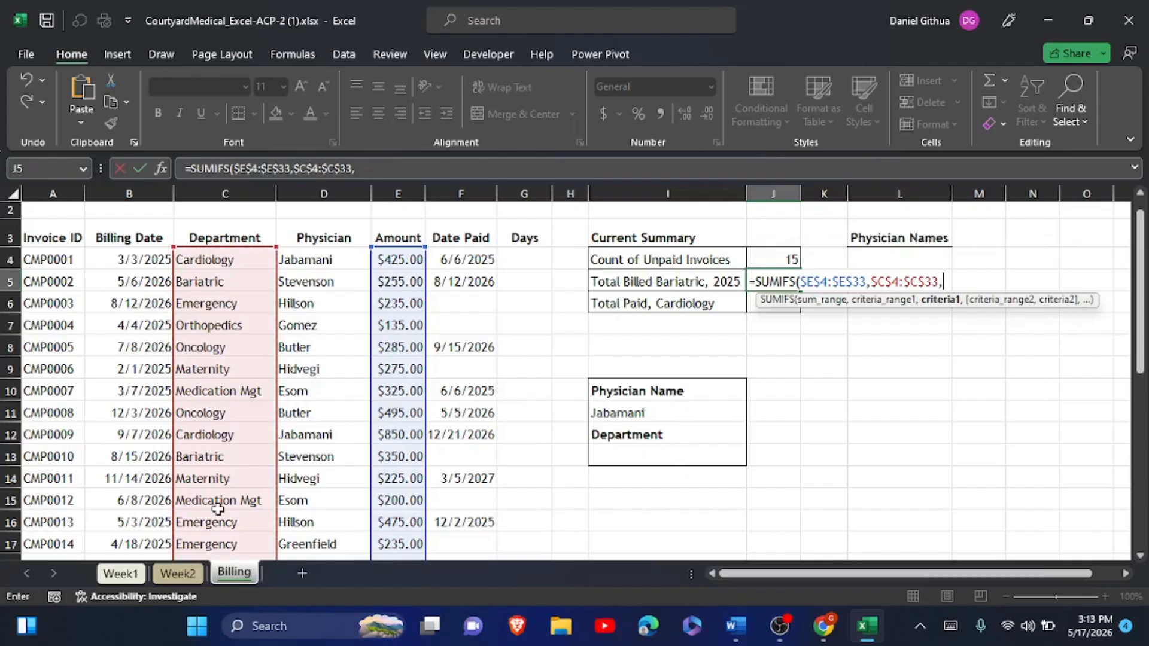
# - Add the Department criterion "bar*" followed by a comma
pyautogui.click(950, 625)
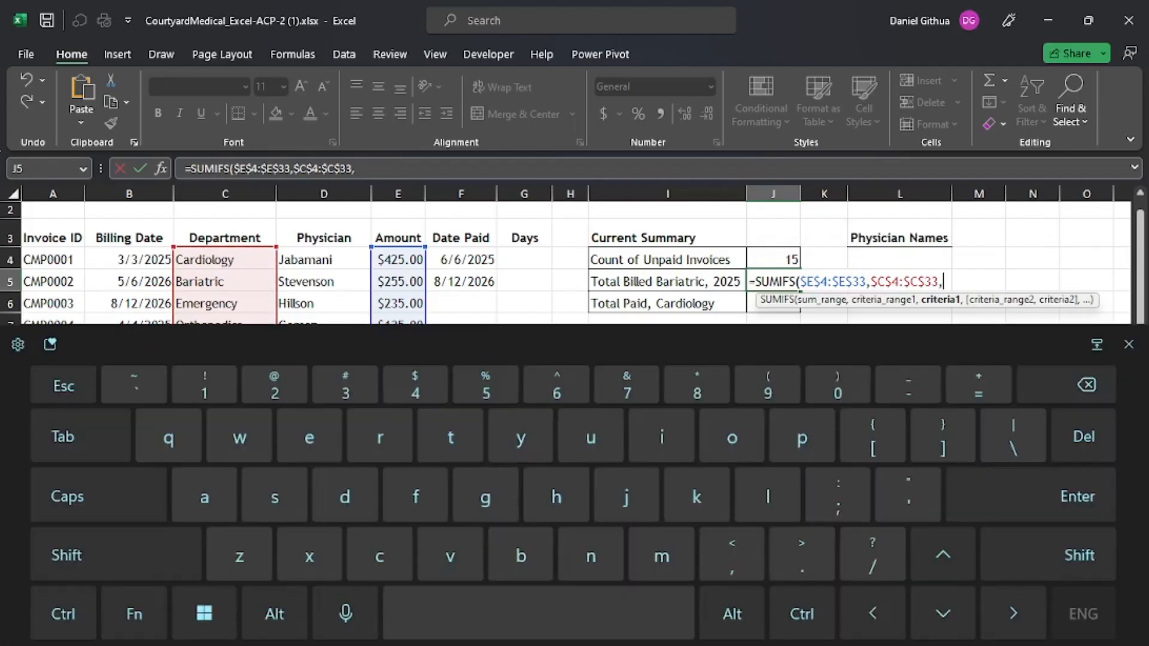
pyautogui.click(66, 555)
pyautogui.click(907, 496)
pyautogui.write('bar')
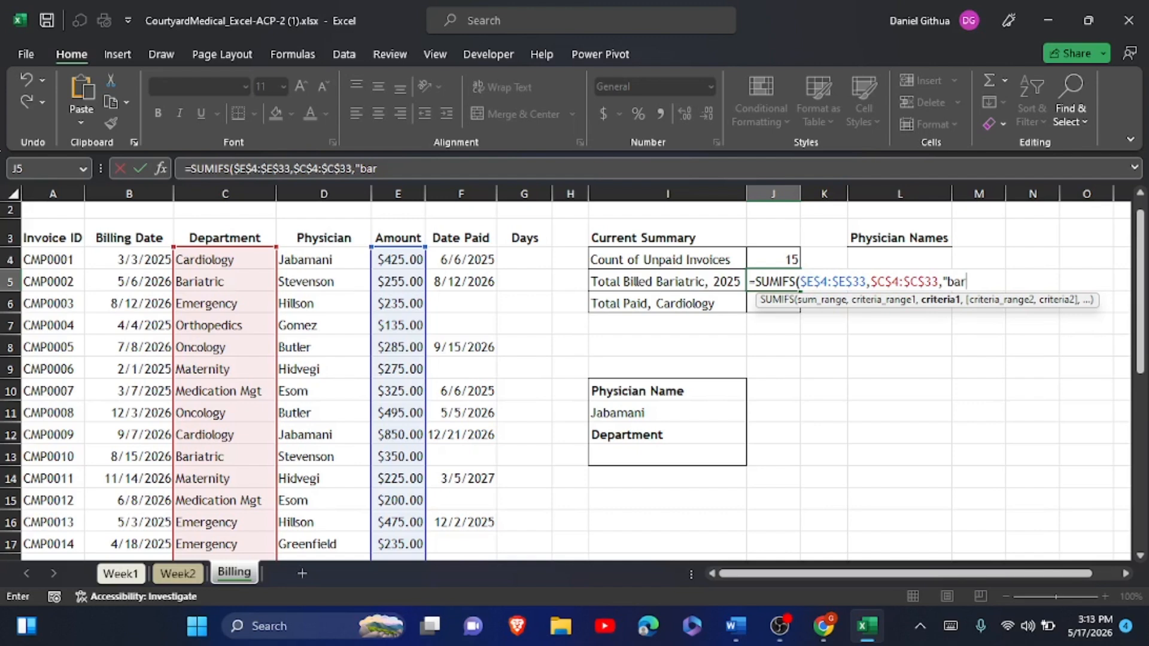
pyautogui.write('*')
pyautogui.click(950, 626)
pyautogui.click(1047, 554)
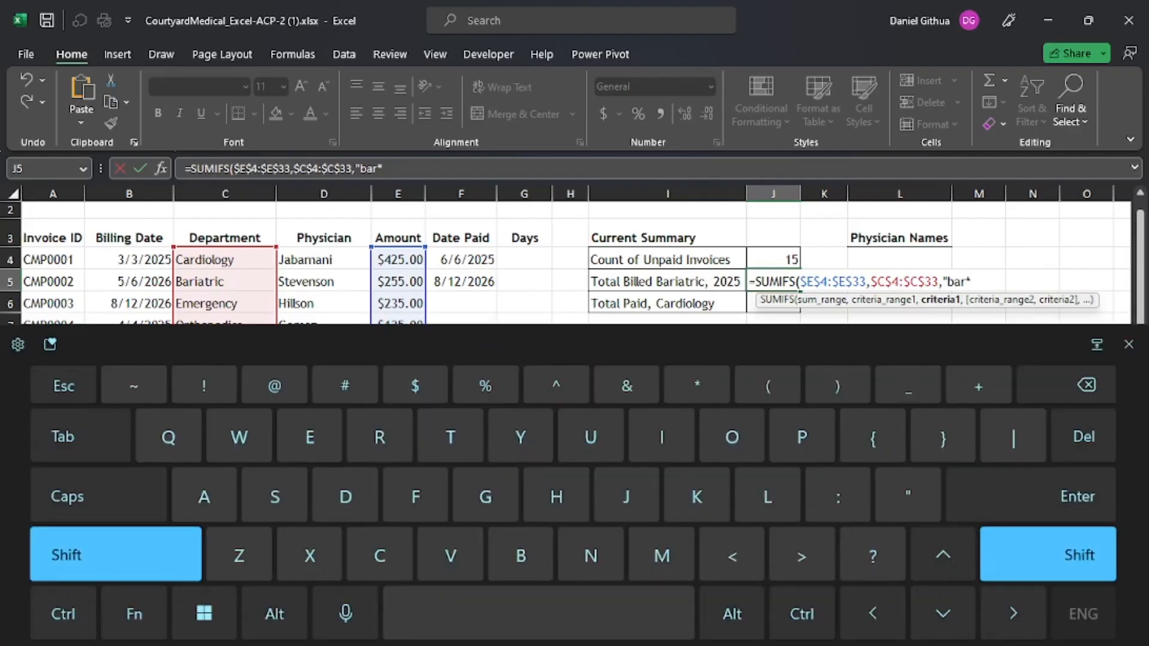
pyautogui.write('"')
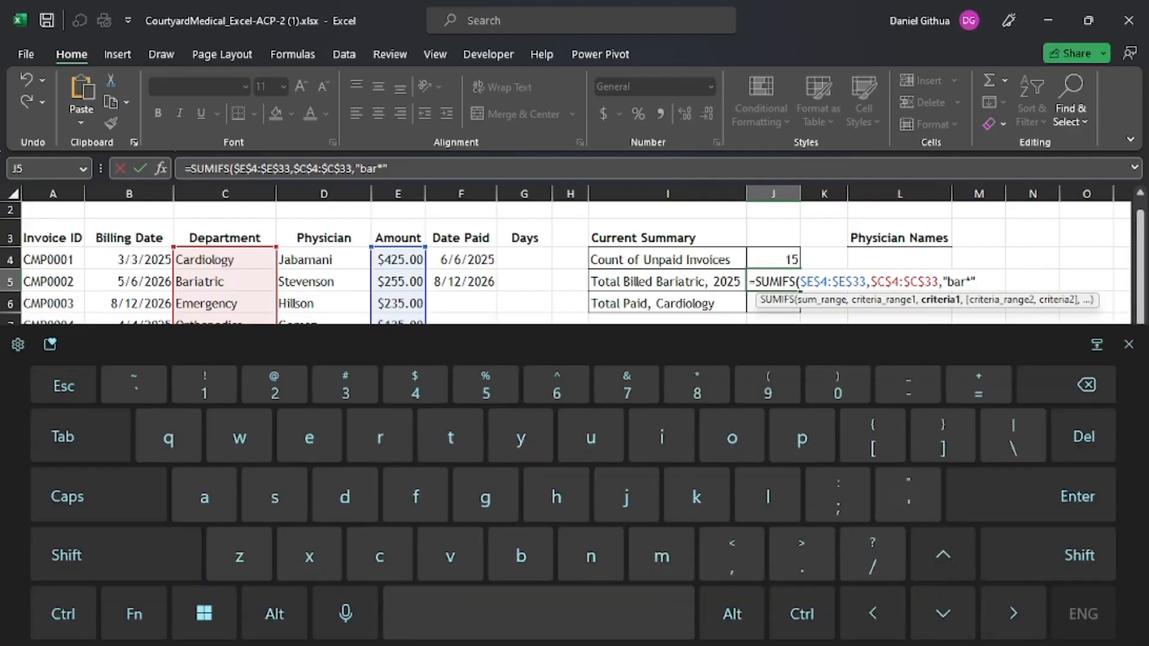
pyautogui.write(',')
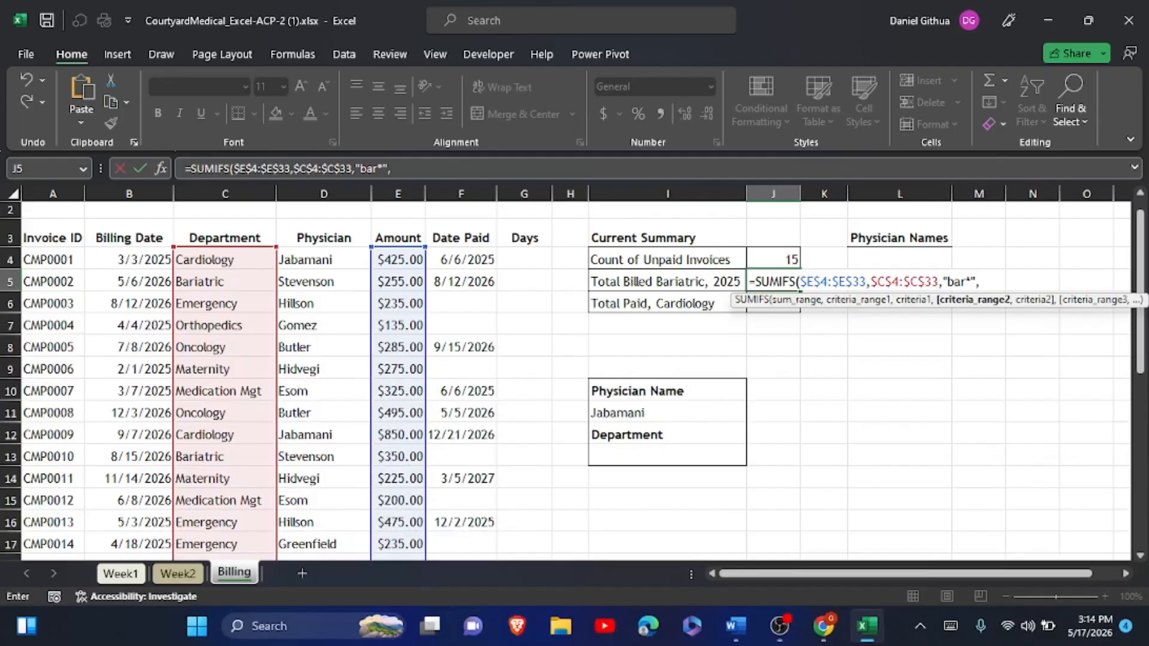
# - Add the Billing Date range $B$4:$B$33 with criterion "<=1/1/2026" and commit, giving 650
pyautogui.moveTo(127, 258); pyautogui.dragTo(115, 526)
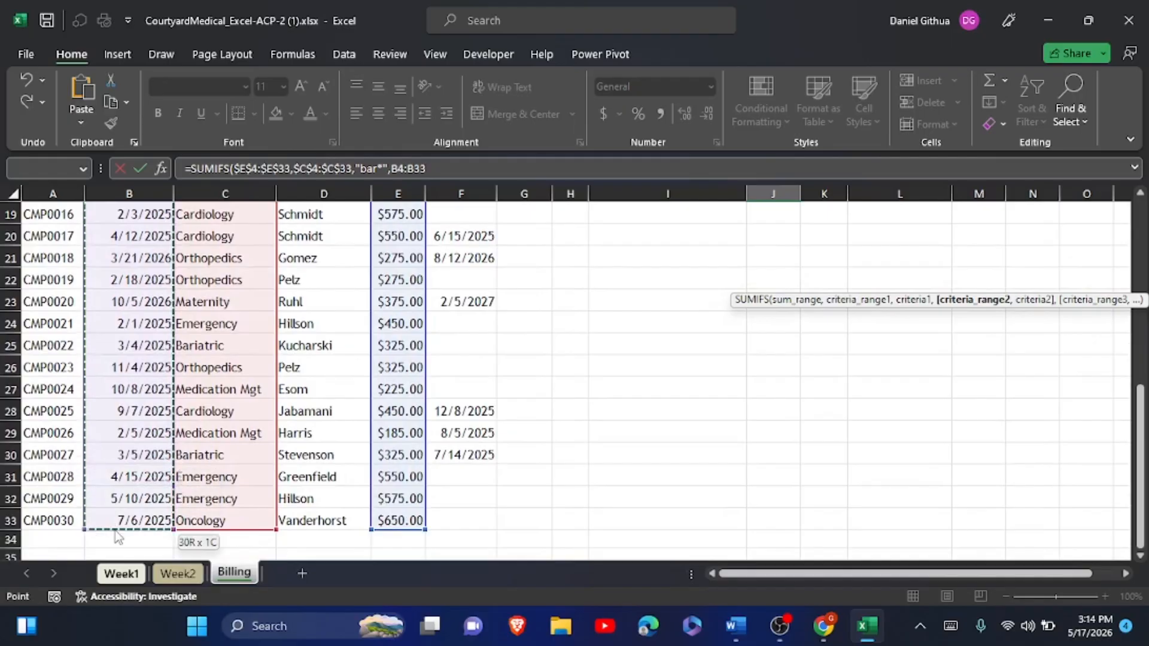
pyautogui.press('F4')
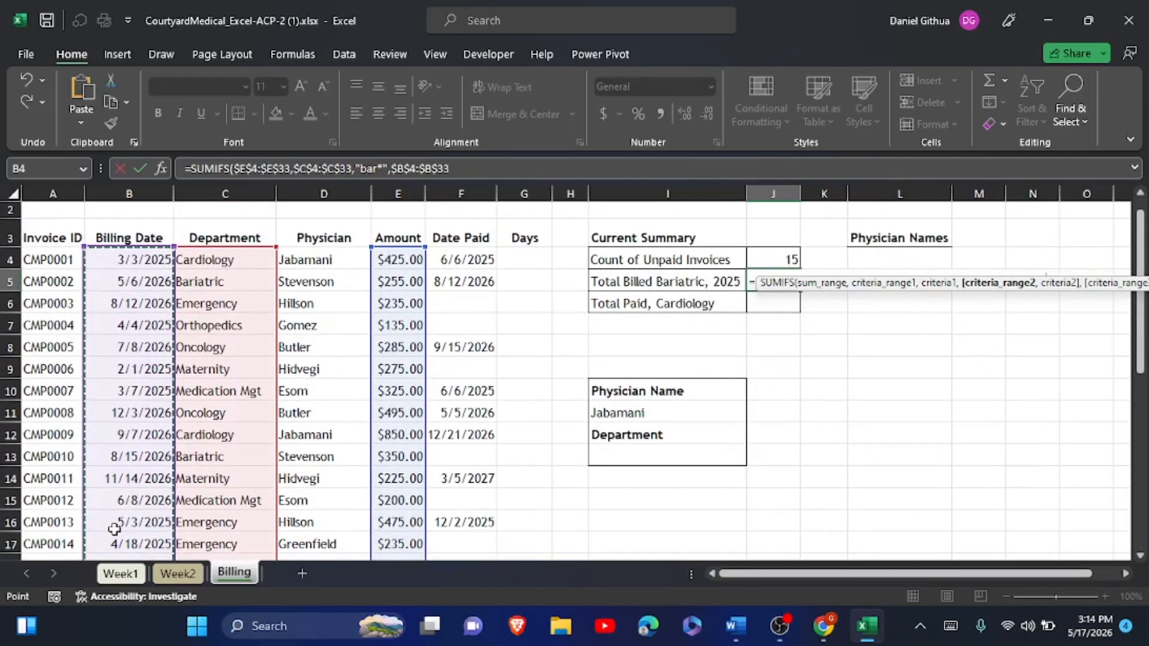
pyautogui.write(',')
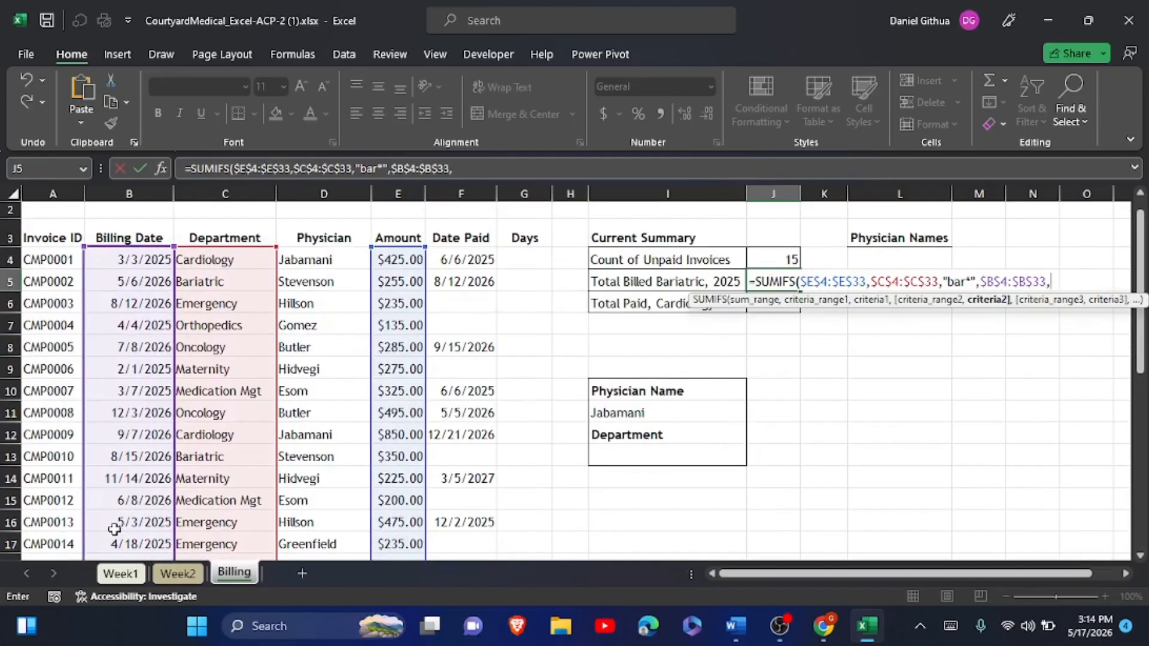
pyautogui.click(950, 626)
pyautogui.write('"')
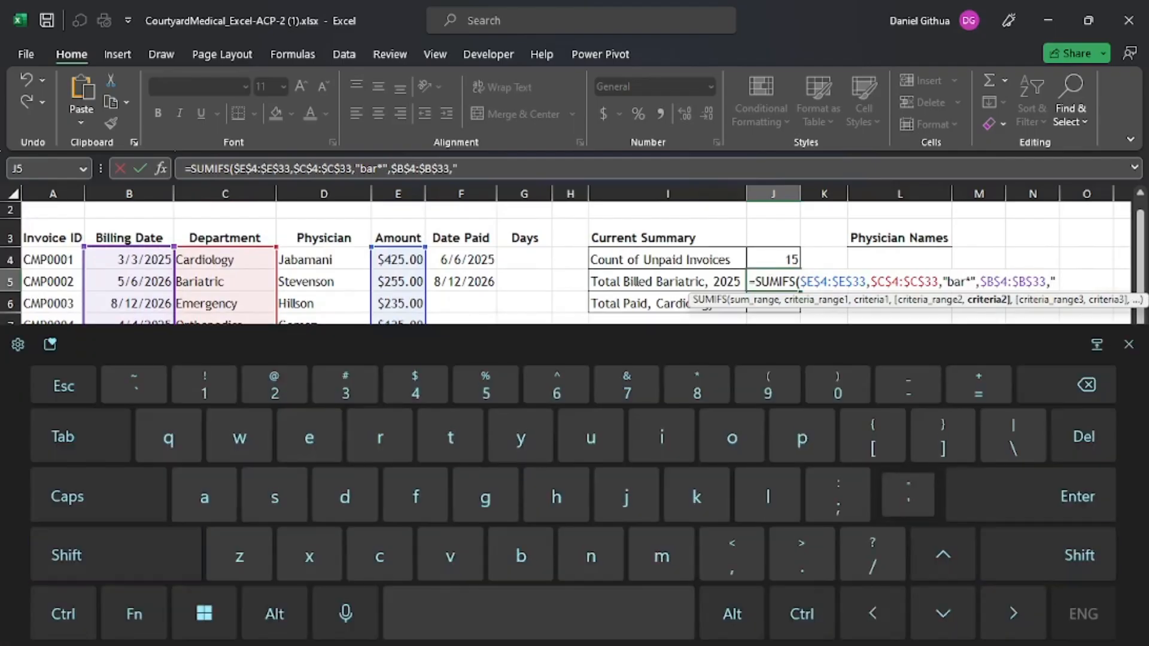
pyautogui.write('<')
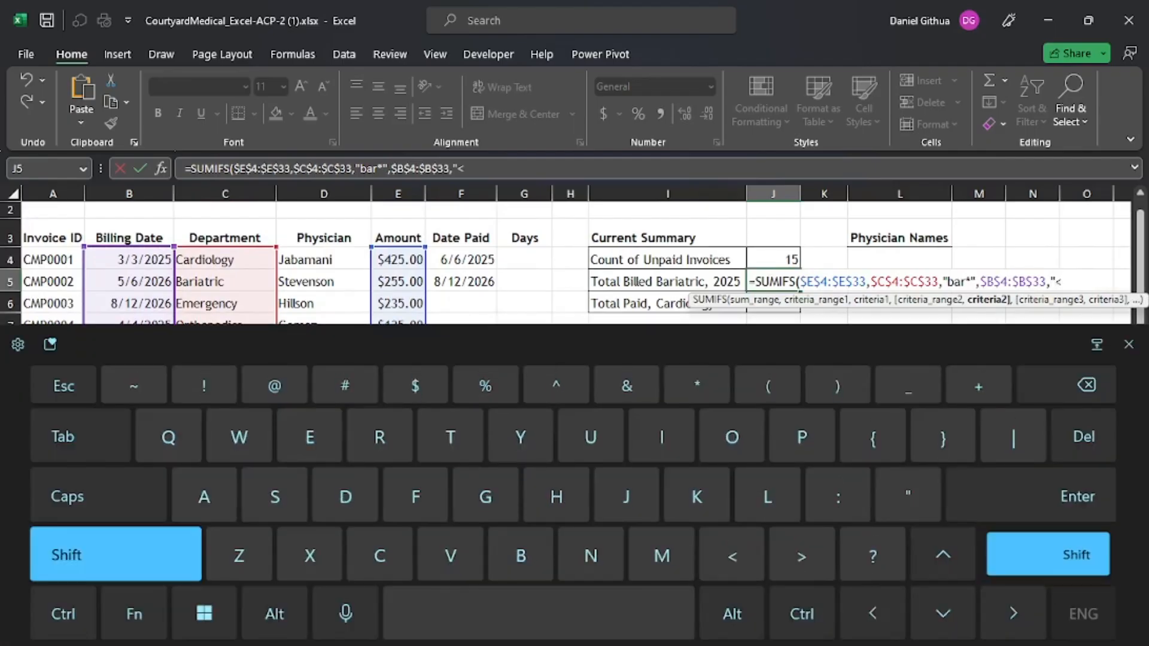
pyautogui.write('=')
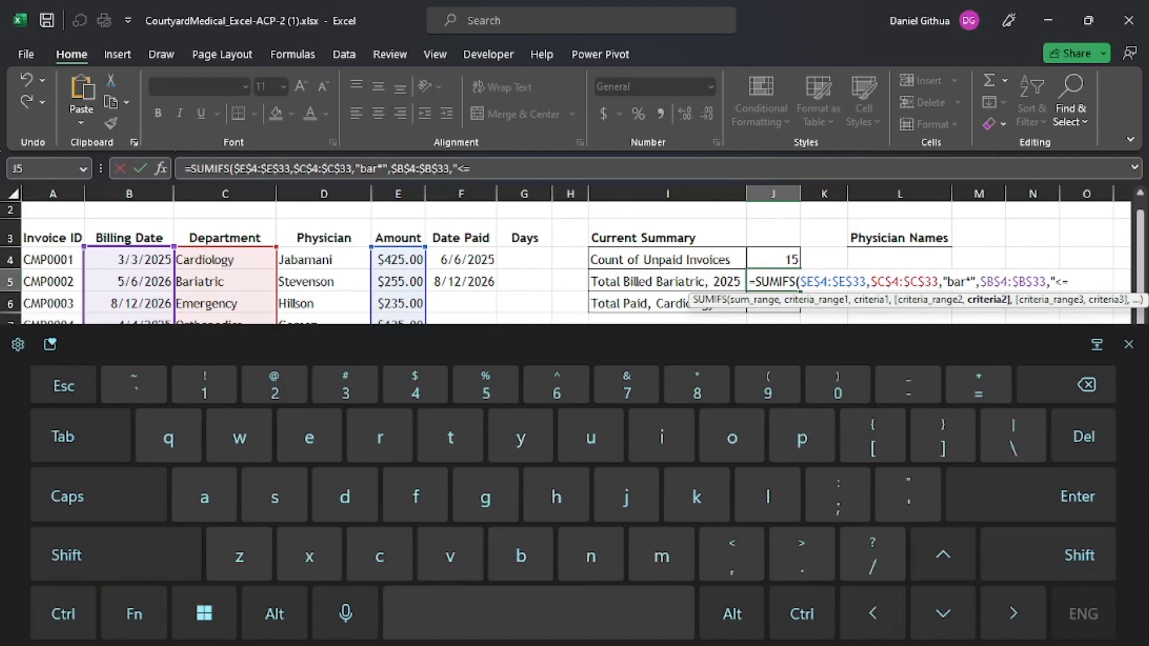
pyautogui.write('1/1/2026')
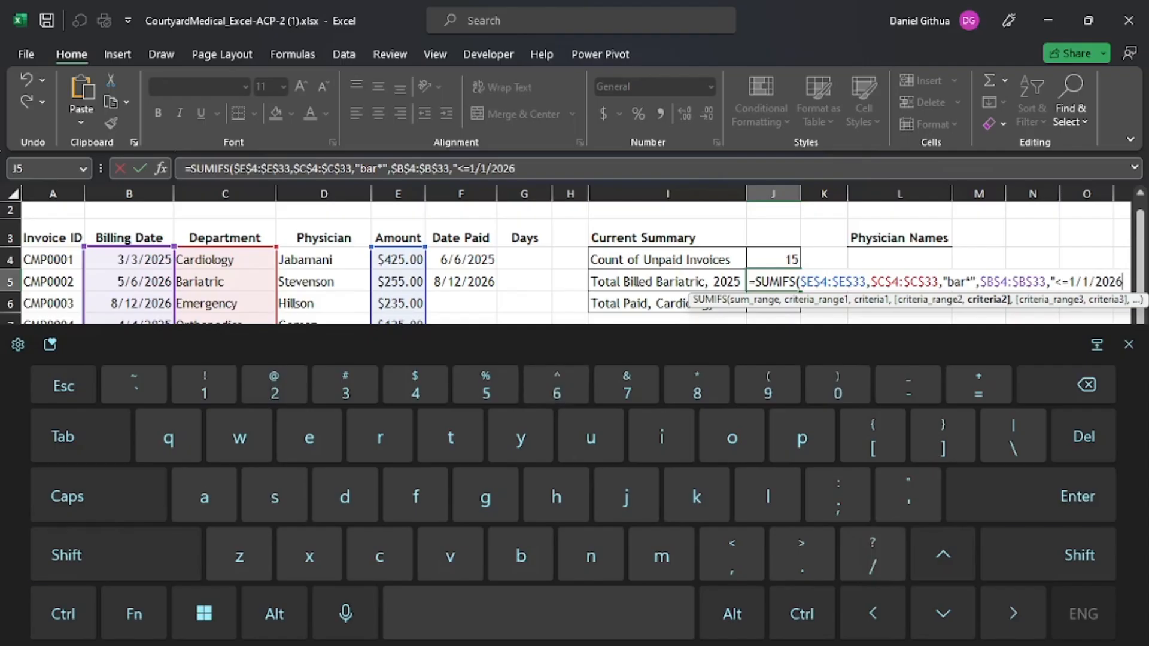
pyautogui.write('"')
pyautogui.press('shift')
pyautogui.write(')')
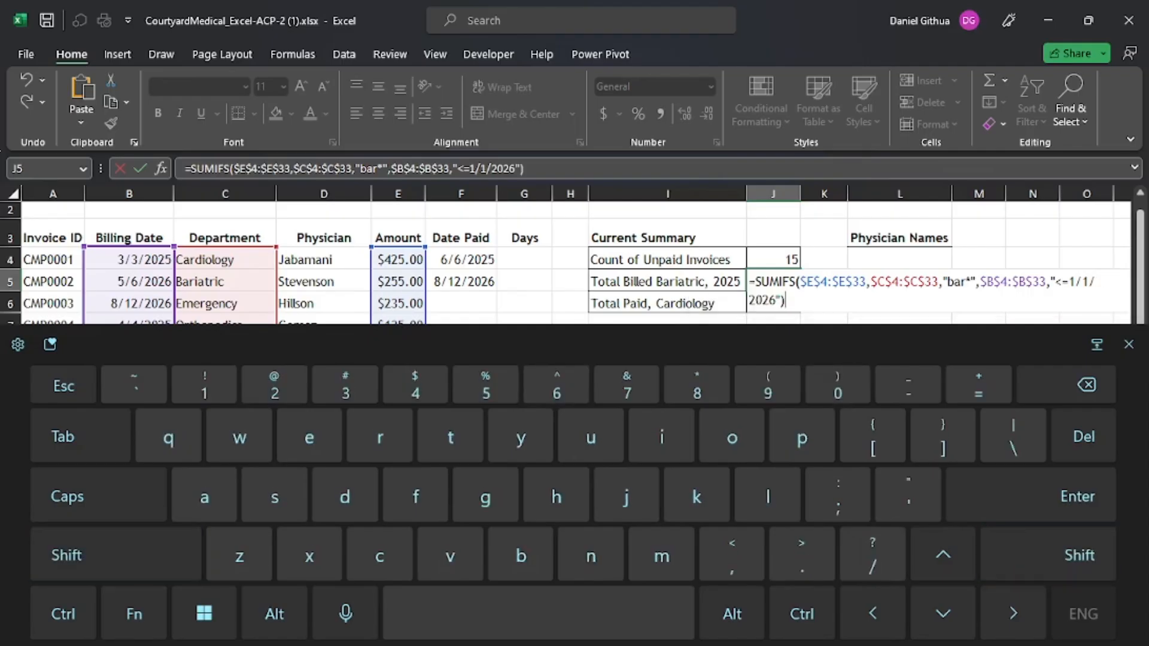
pyautogui.press('Return')
pyautogui.click(1128, 344)
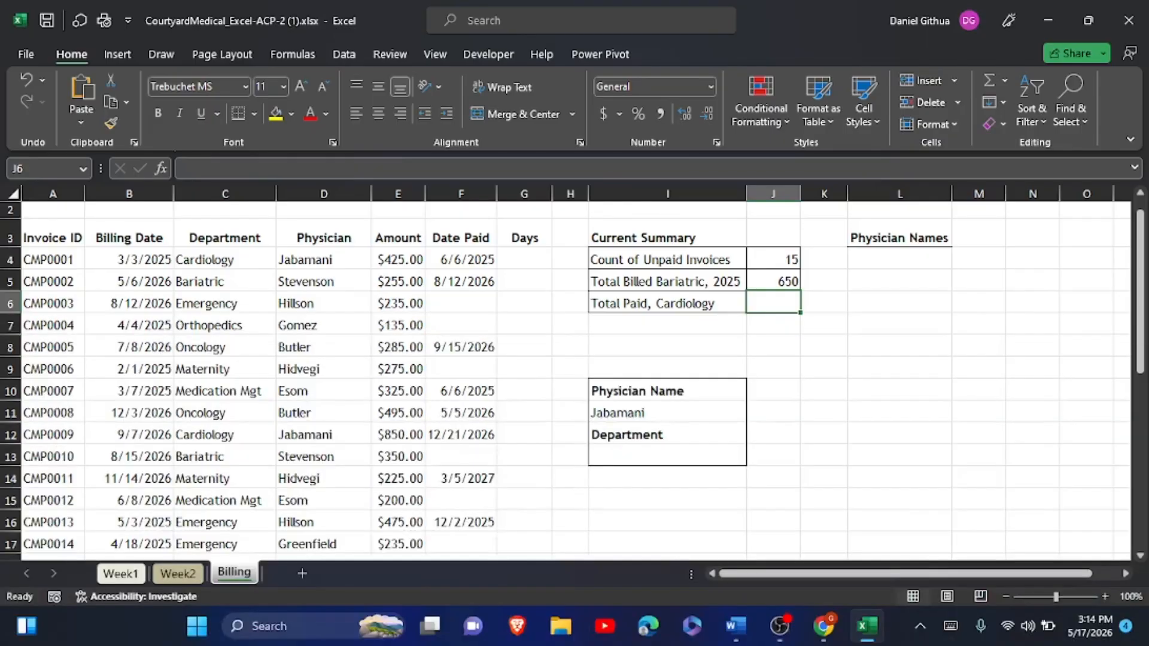
# - Check J5's SUMIFS formula with bar* and <=1/1/2026 criteria, keeping its 650 result unchanged
pyautogui.click(773, 283)
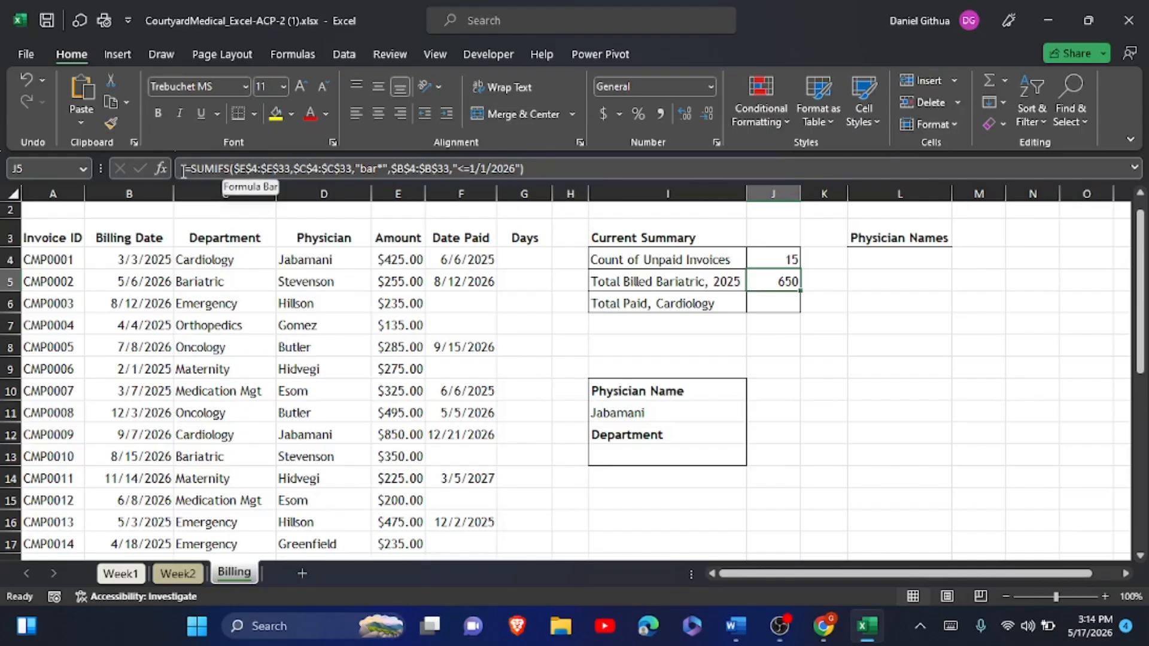
pyautogui.click(215, 168)
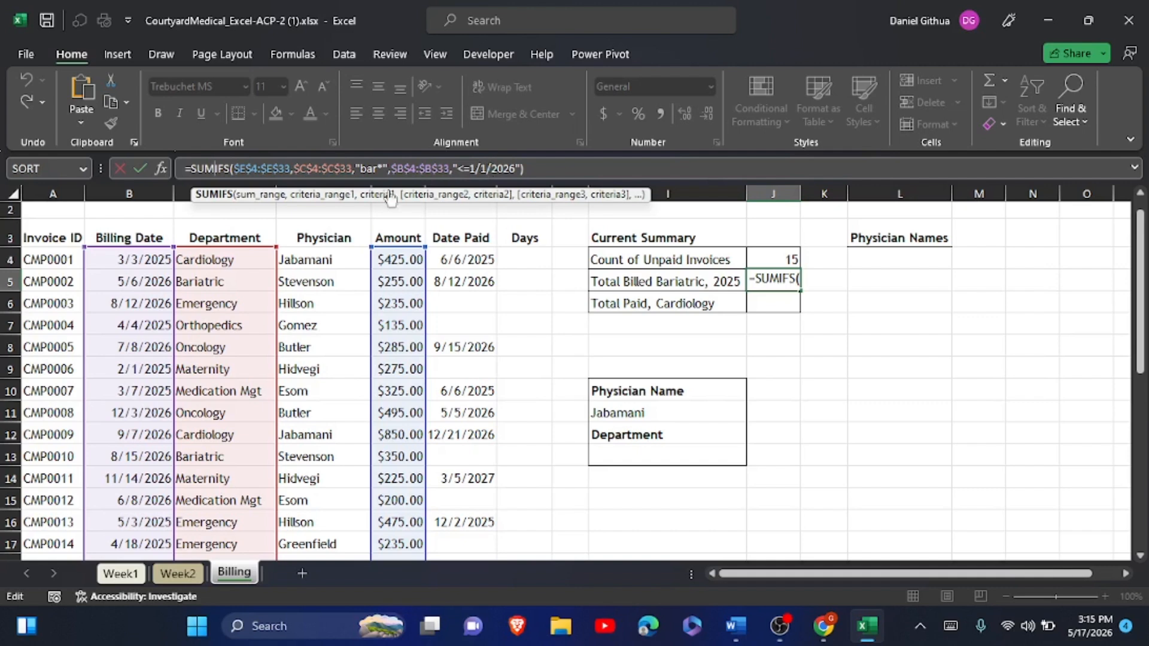
pyautogui.click(139, 168)
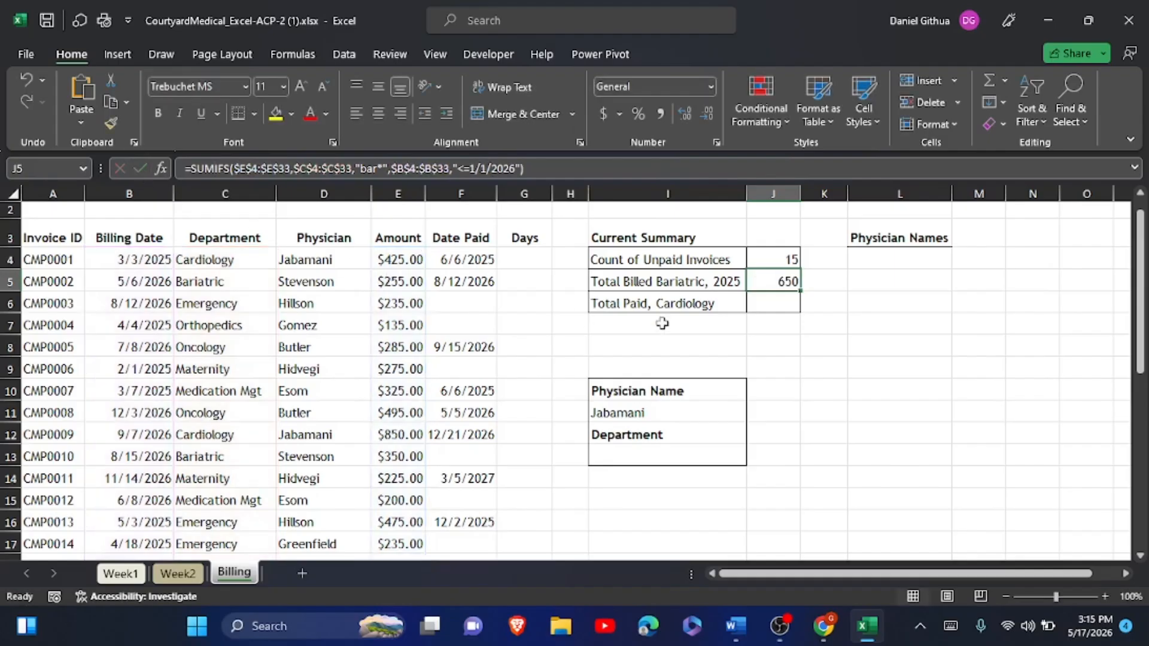
# - In the Word instructions, highlight the finished SUMIFS steps 4a through 4d in yellow
pyautogui.click(736, 628)
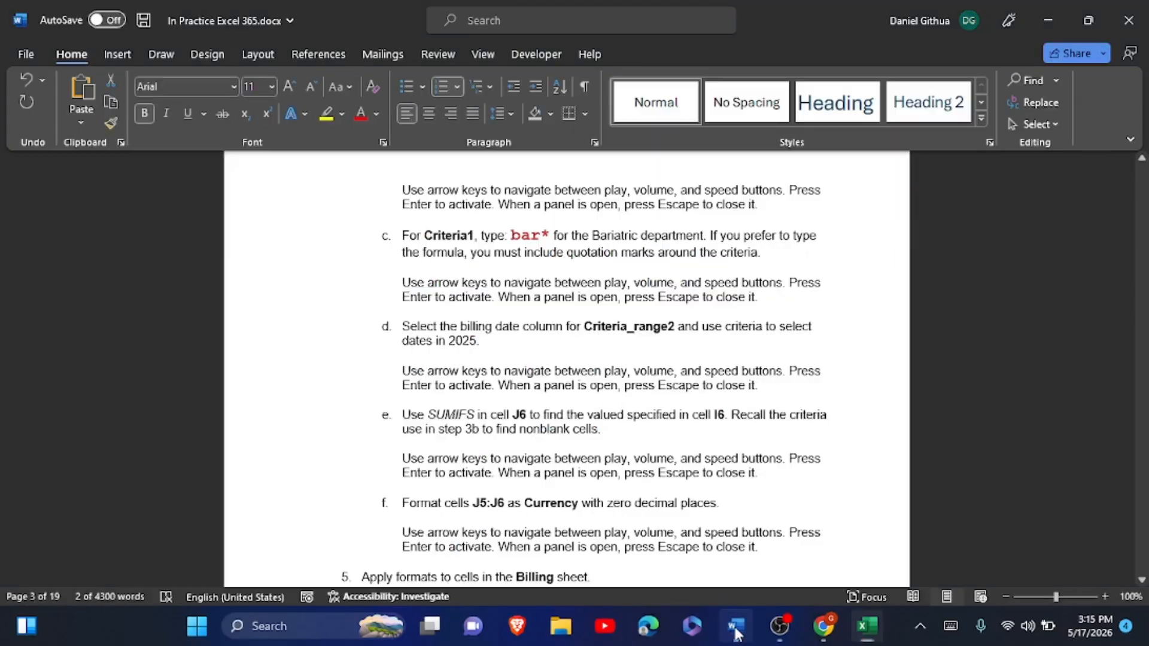
pyautogui.scroll(10, 442, 263)
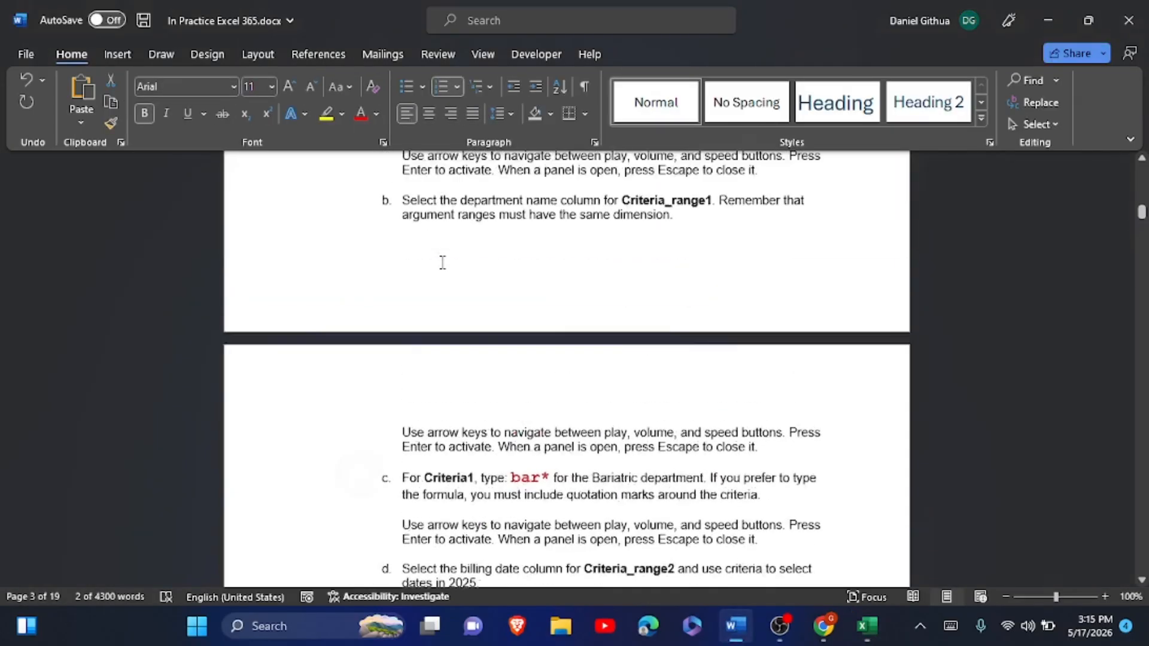
pyautogui.click(347, 253)
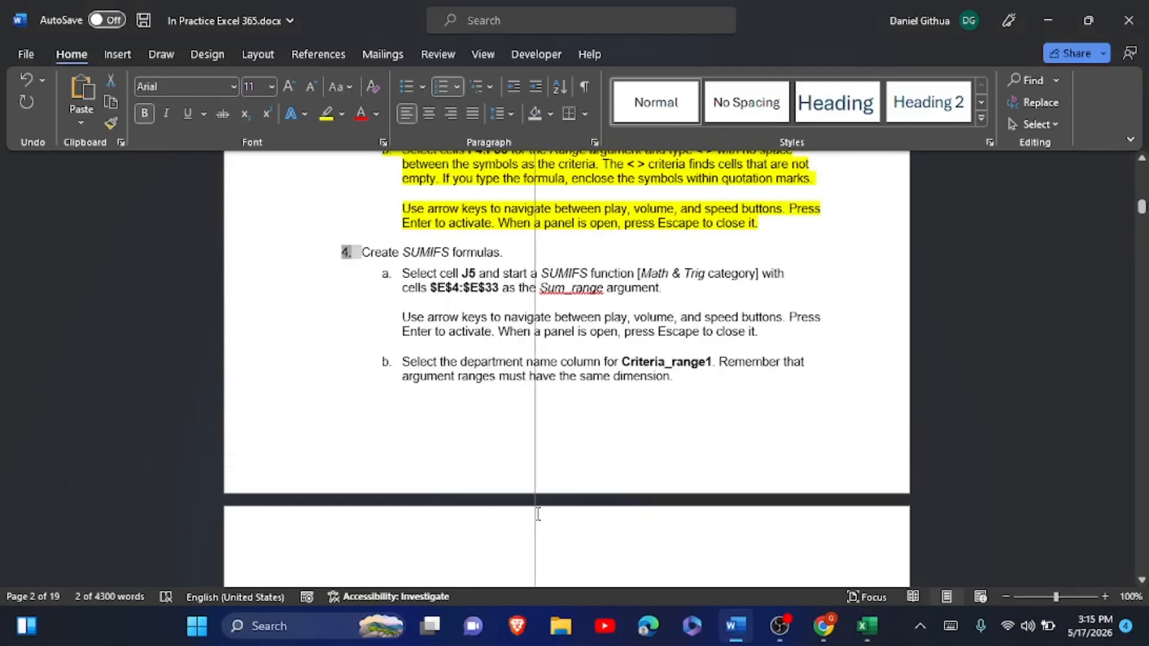
pyautogui.click(386, 273)
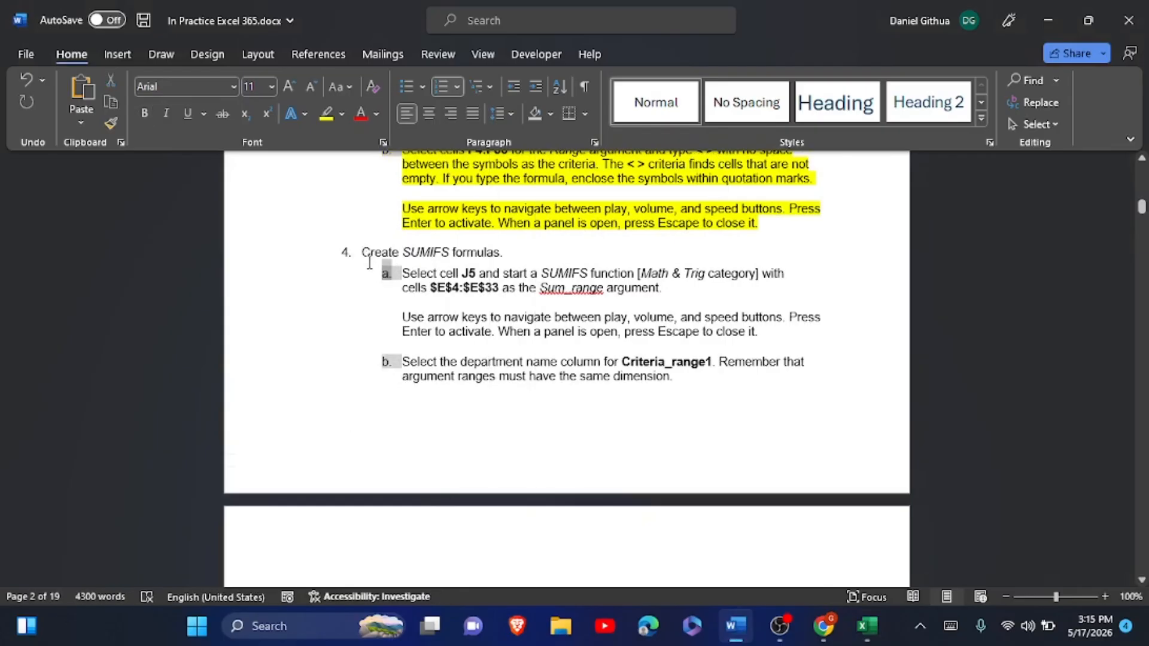
pyautogui.moveTo(365, 257); pyautogui.dragTo(563, 583)
pyautogui.moveTo(633, 402); pyautogui.dragTo(757, 281)
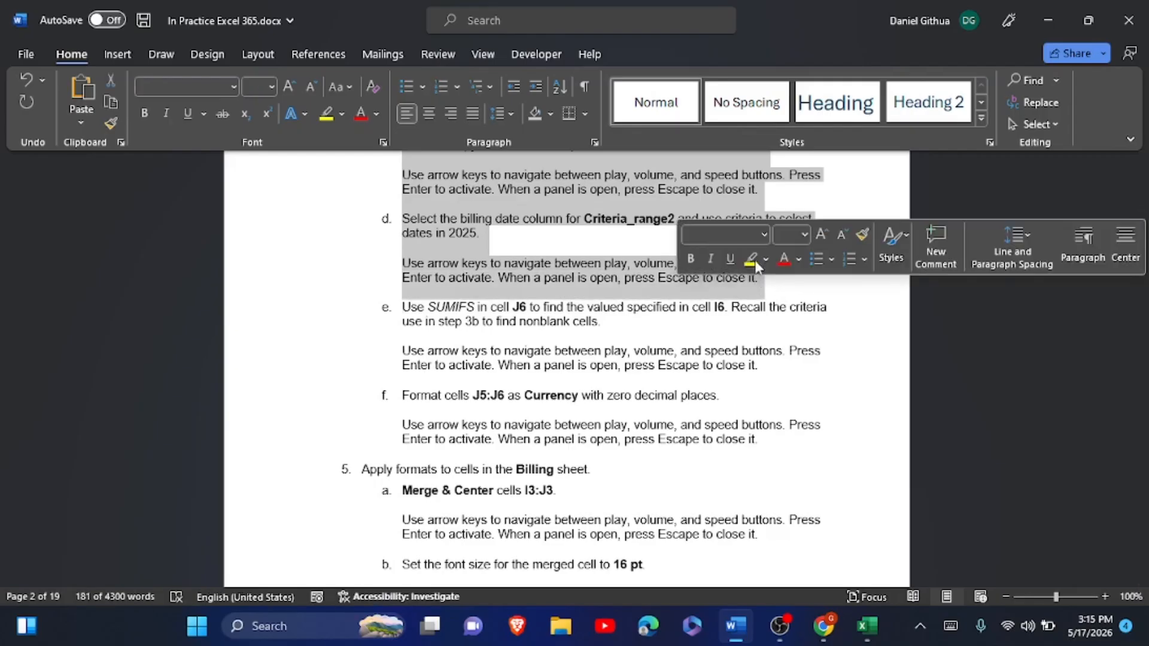
pyautogui.click(752, 258)
pyautogui.click(620, 297)
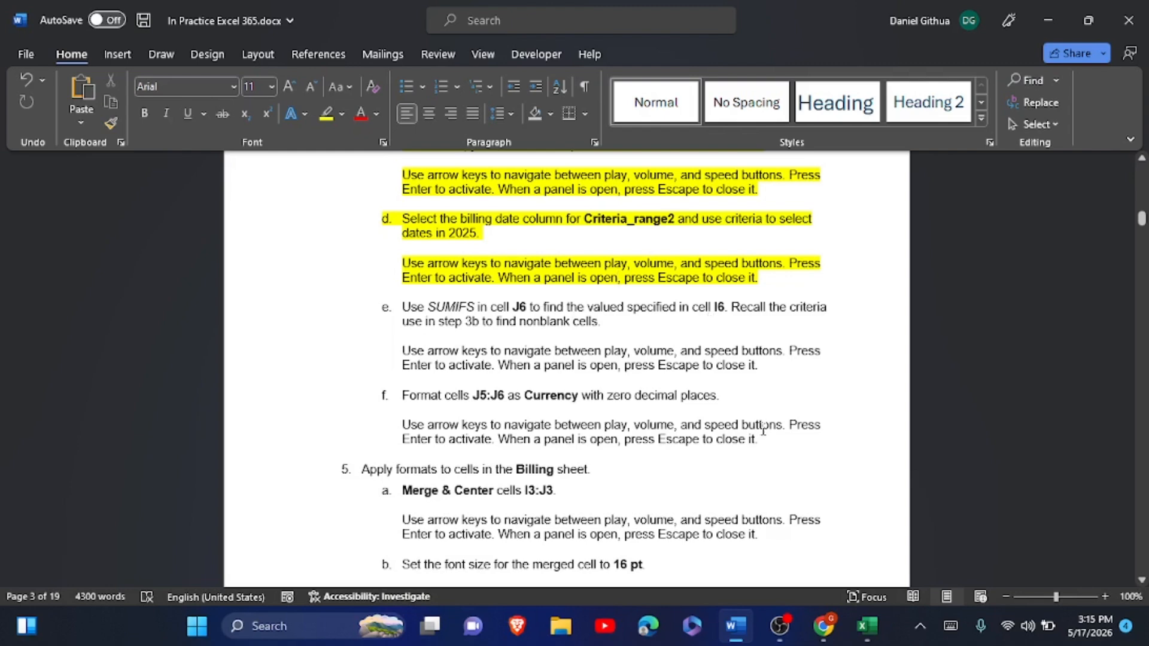
pyautogui.click(865, 627)
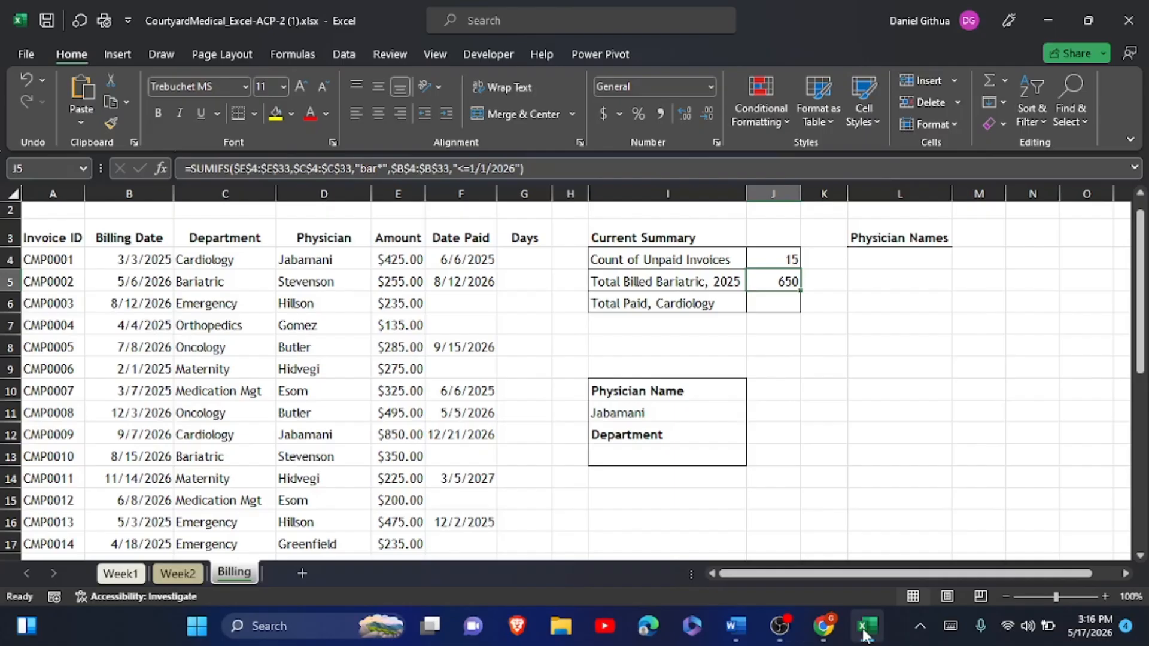
# - Copy J5's SUMIFS formula text and paste it into J6
pyautogui.click(864, 628)
pyautogui.moveTo(524, 168); pyautogui.dragTo(180, 174)
pyautogui.hotkey('ctrl', 'c')
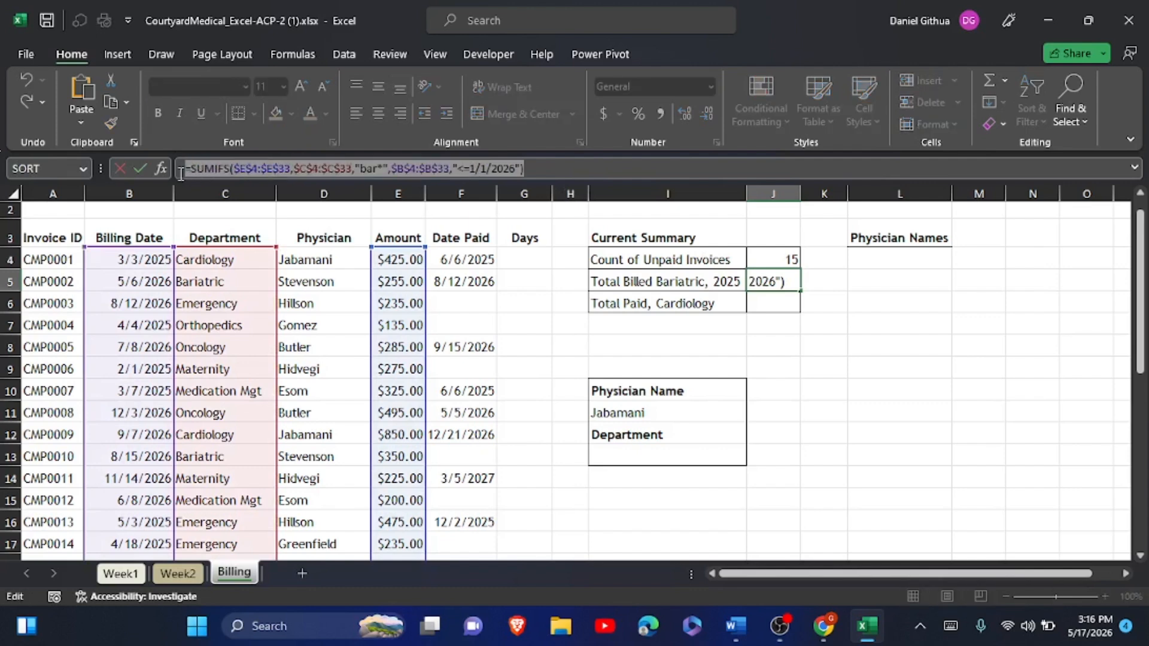
pyautogui.click(142, 169)
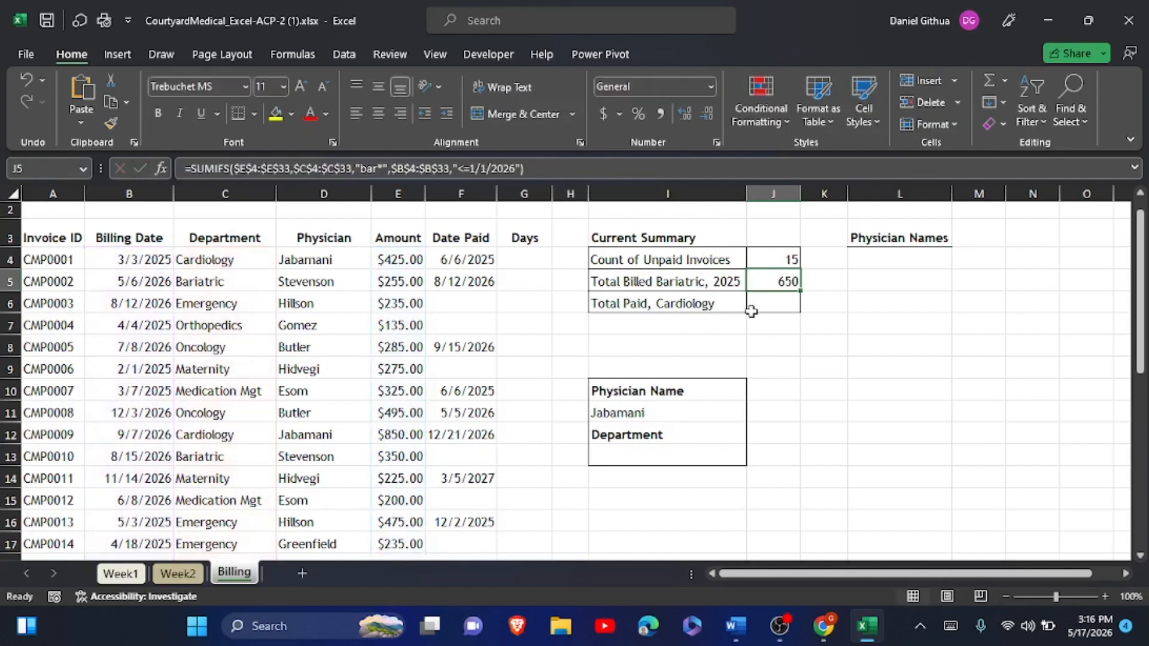
pyautogui.click(770, 300)
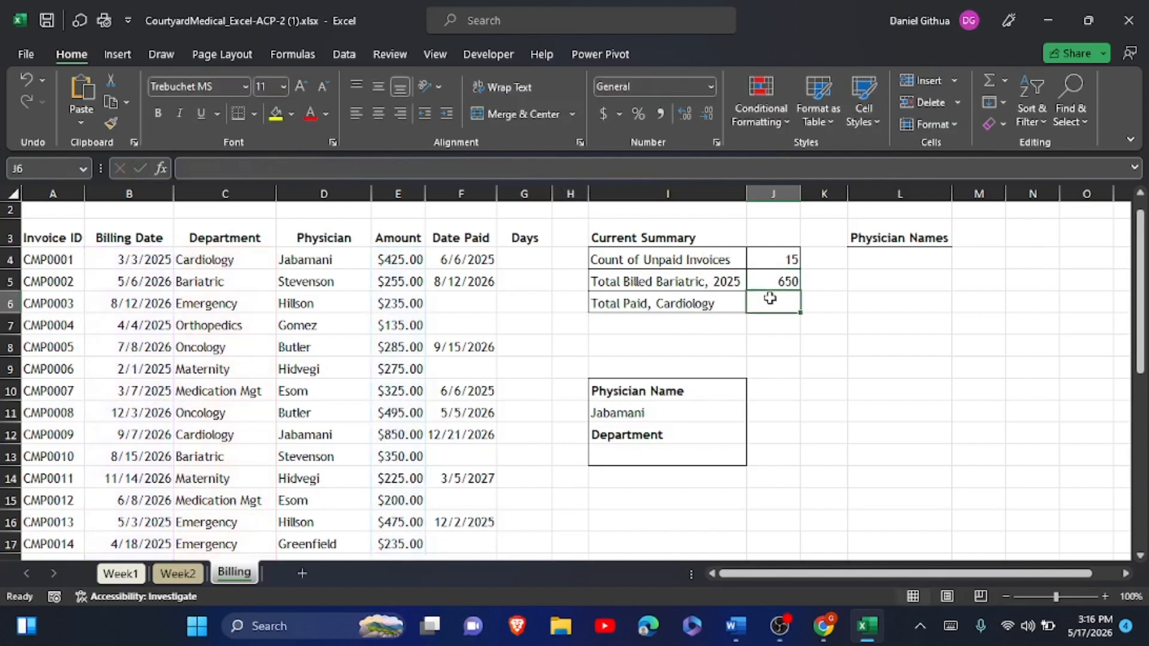
pyautogui.click(187, 169)
pyautogui.hotkey('ctrl', 'v')
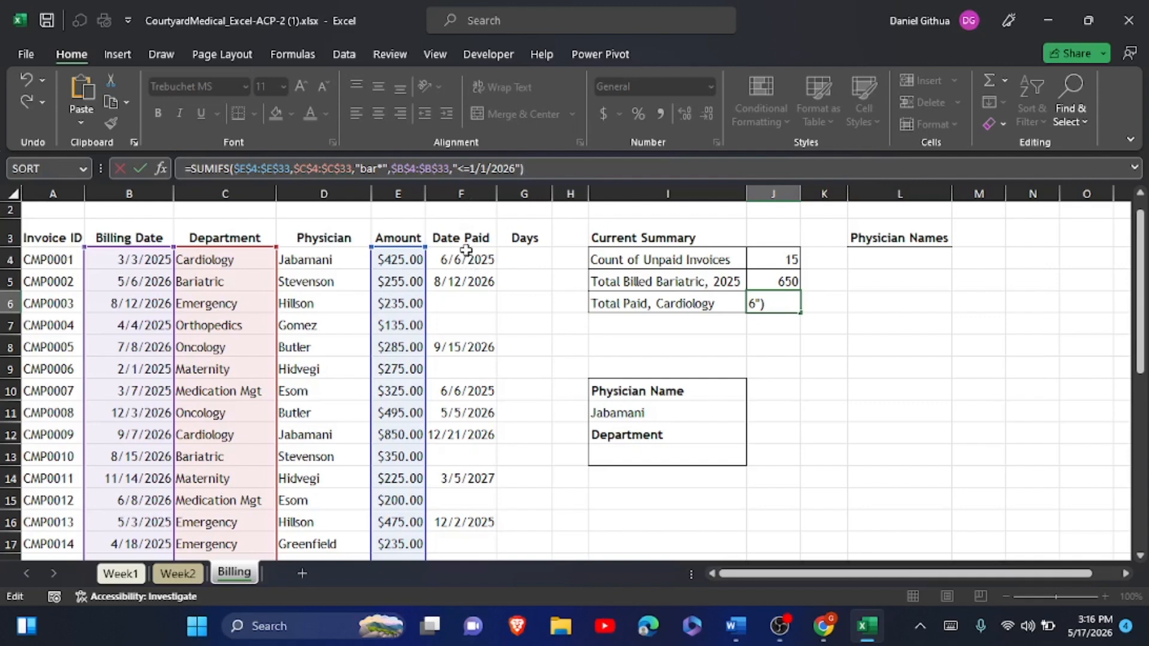
# - In J6, switch the date range from column B to column F and change its criterion to "<>"
pyautogui.click(400, 170)
pyautogui.press('BackSpace')
pyautogui.write('F')
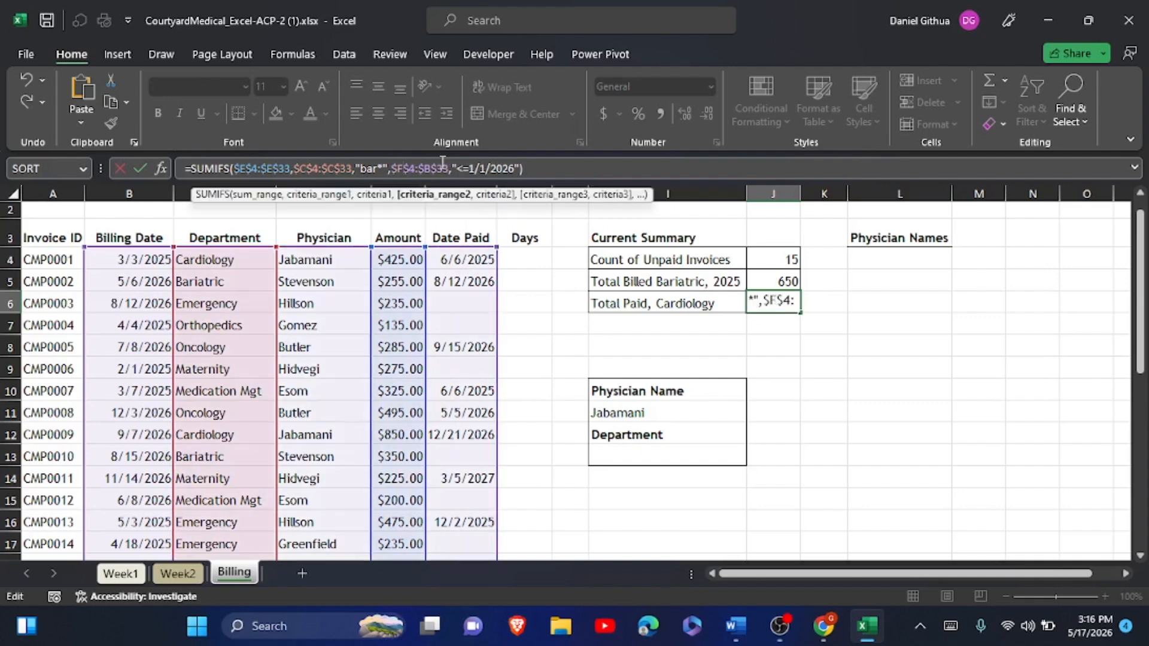
pyautogui.click(425, 171)
pyautogui.press('BackSpace')
pyautogui.write('F')
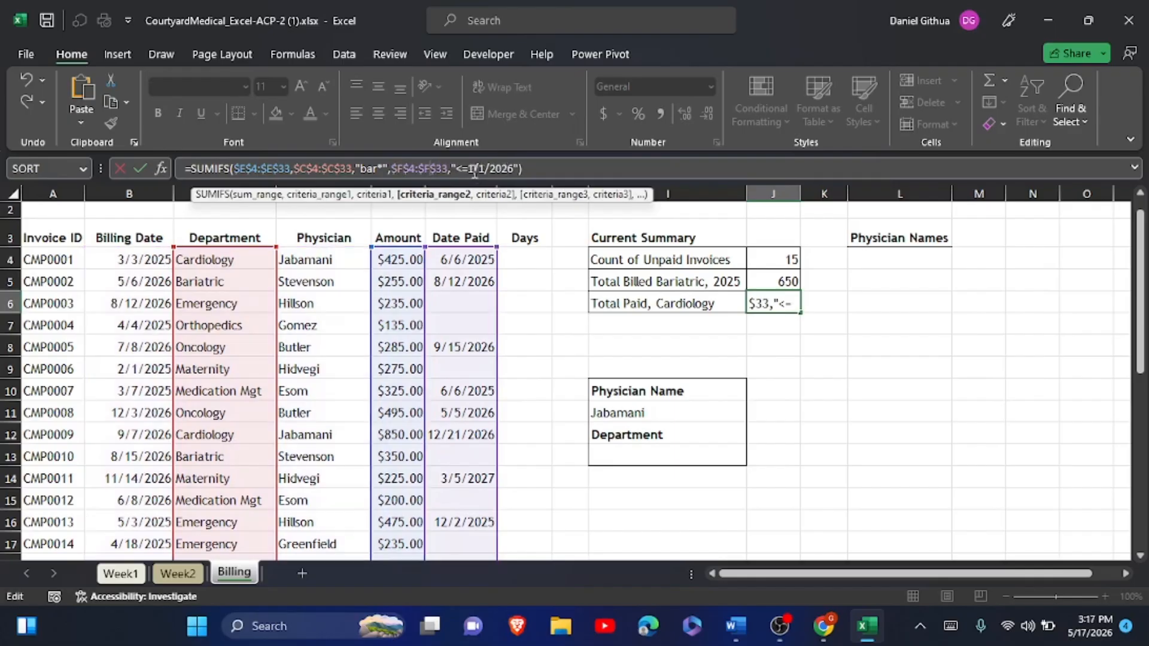
pyautogui.moveTo(460, 172); pyautogui.dragTo(512, 174)
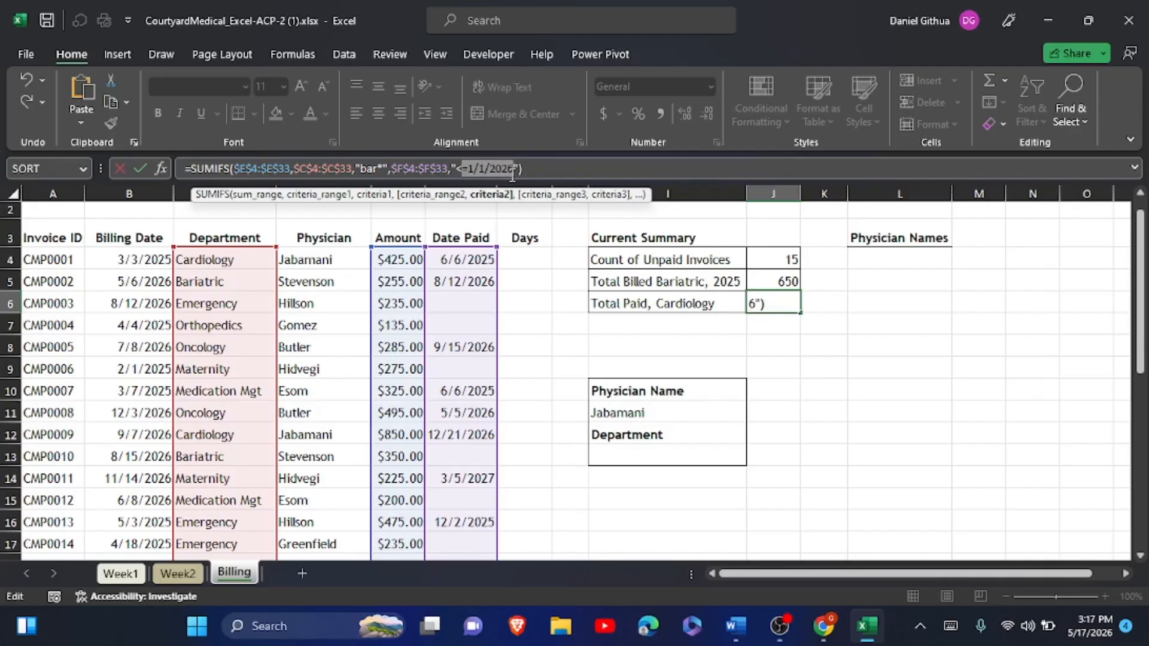
pyautogui.click(950, 626)
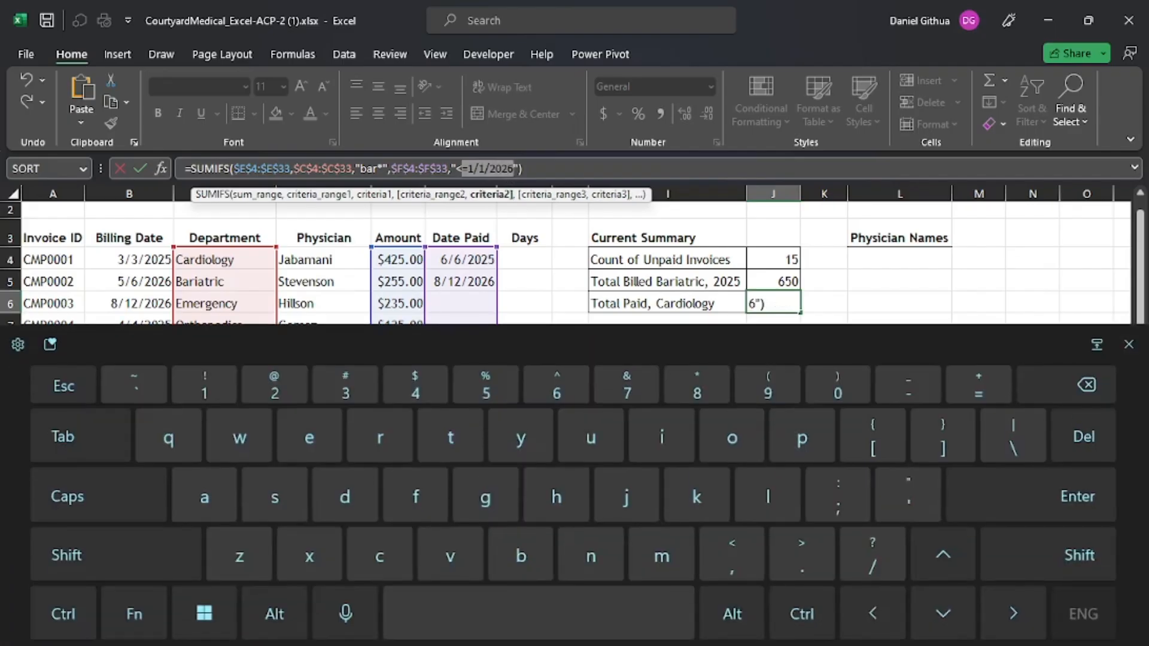
pyautogui.write('>')
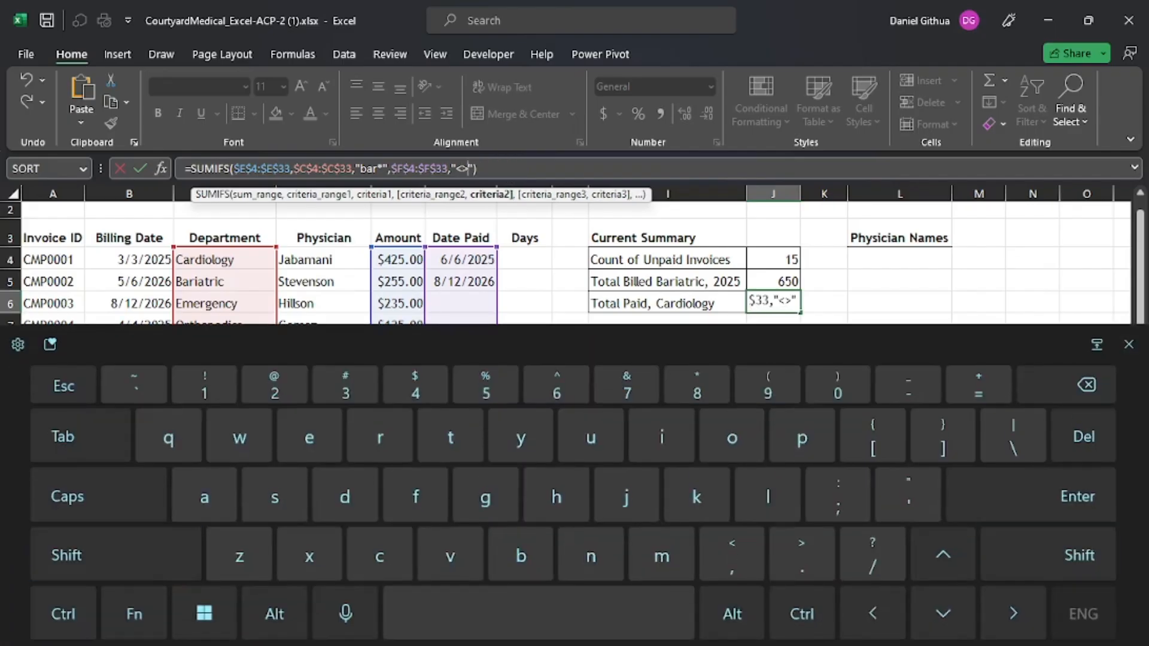
pyautogui.click(1129, 345)
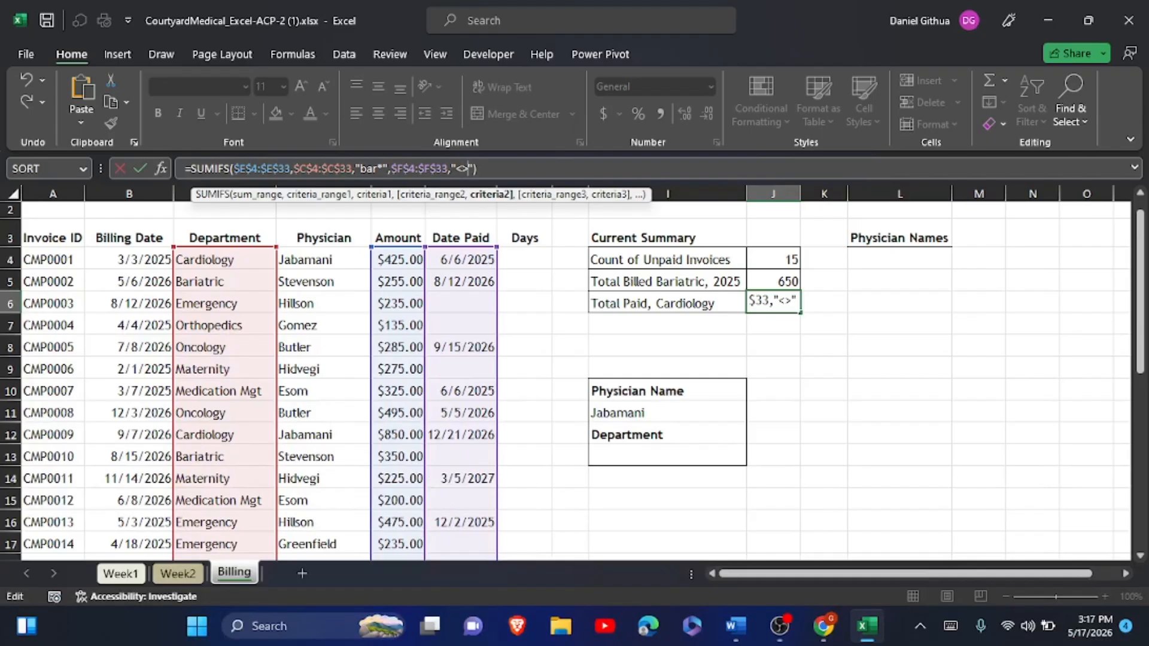
# - Change the department criterion from bar* to car* so J6 returns 2275
pyautogui.click(363, 168)
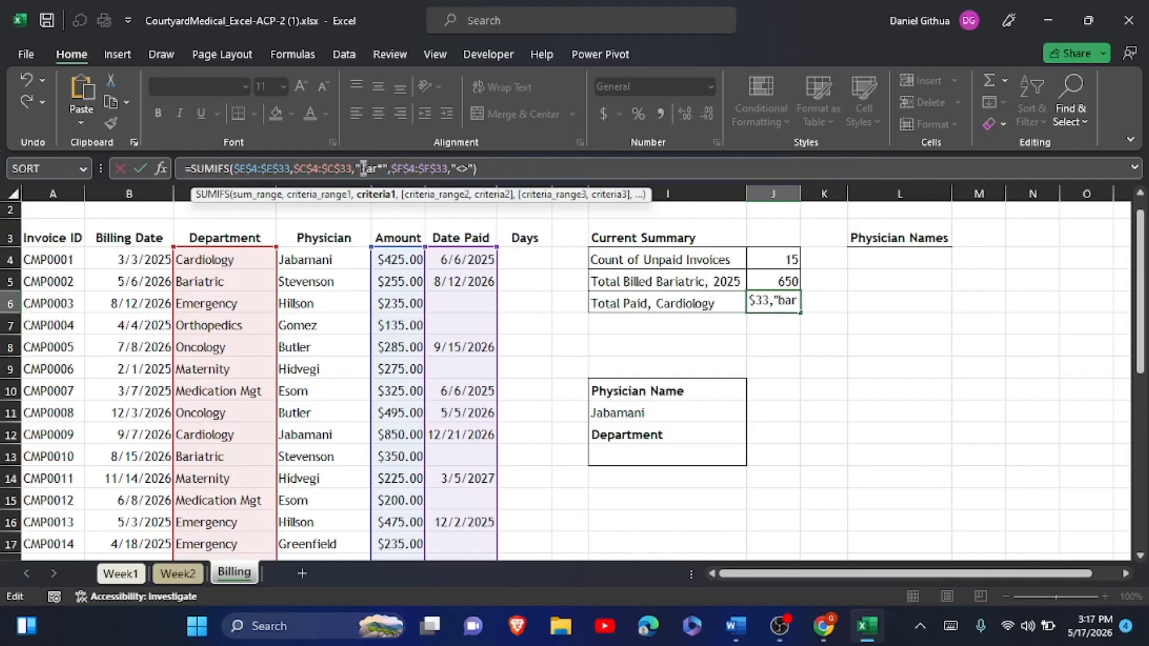
pyautogui.write('c')
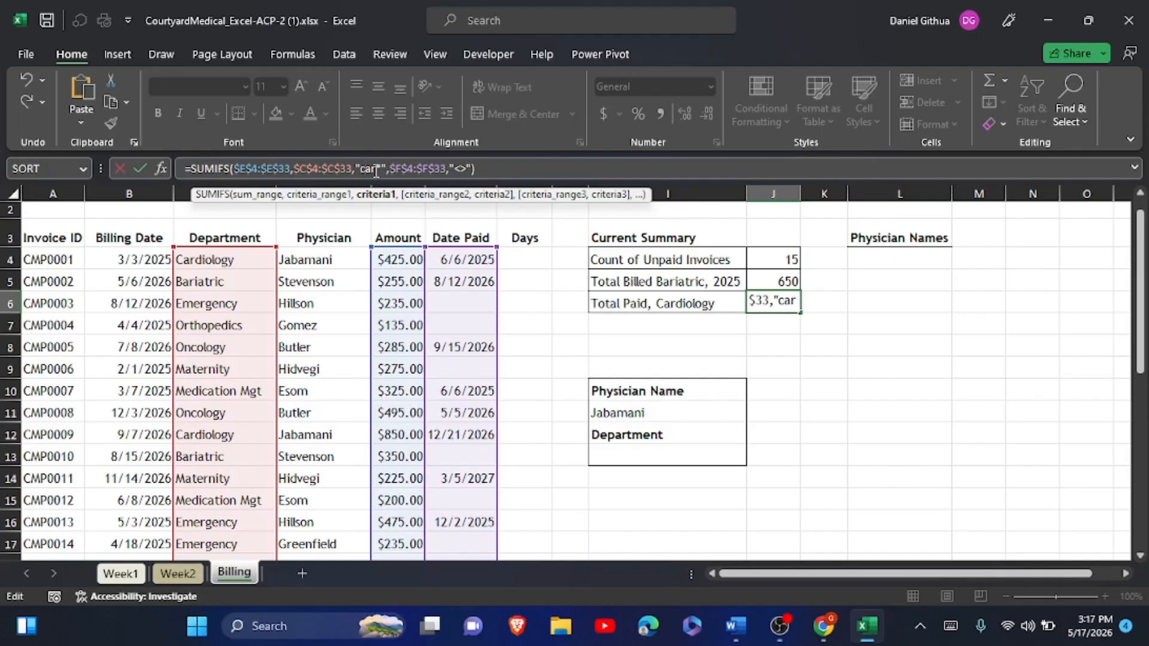
pyautogui.click(141, 160)
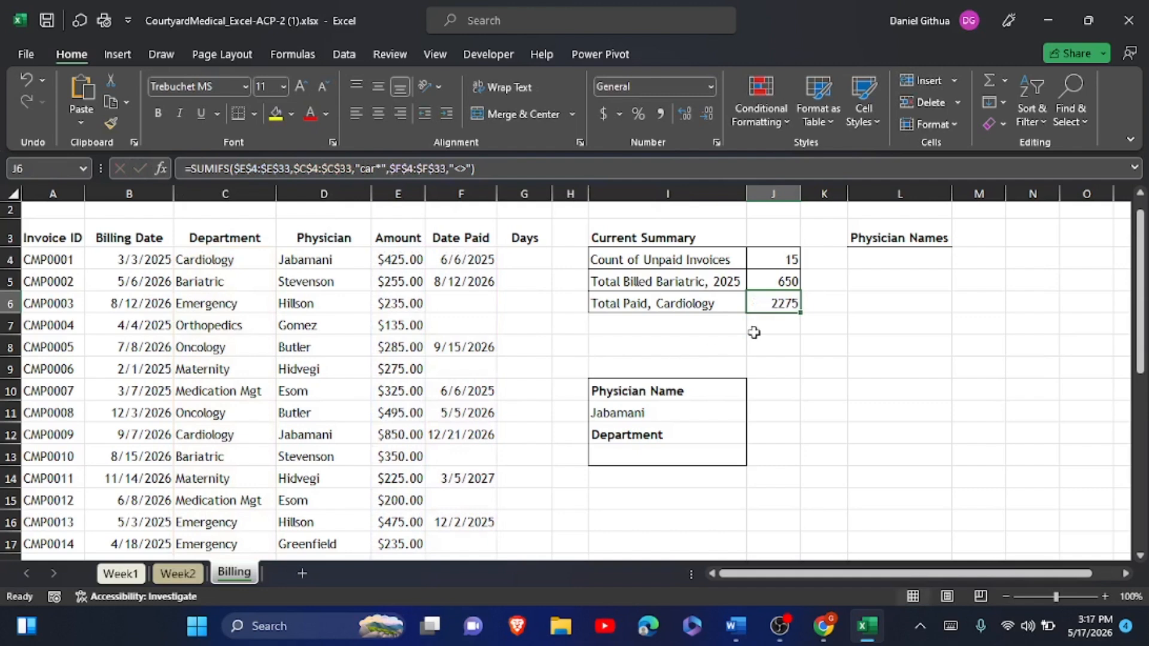
pyautogui.click(433, 170)
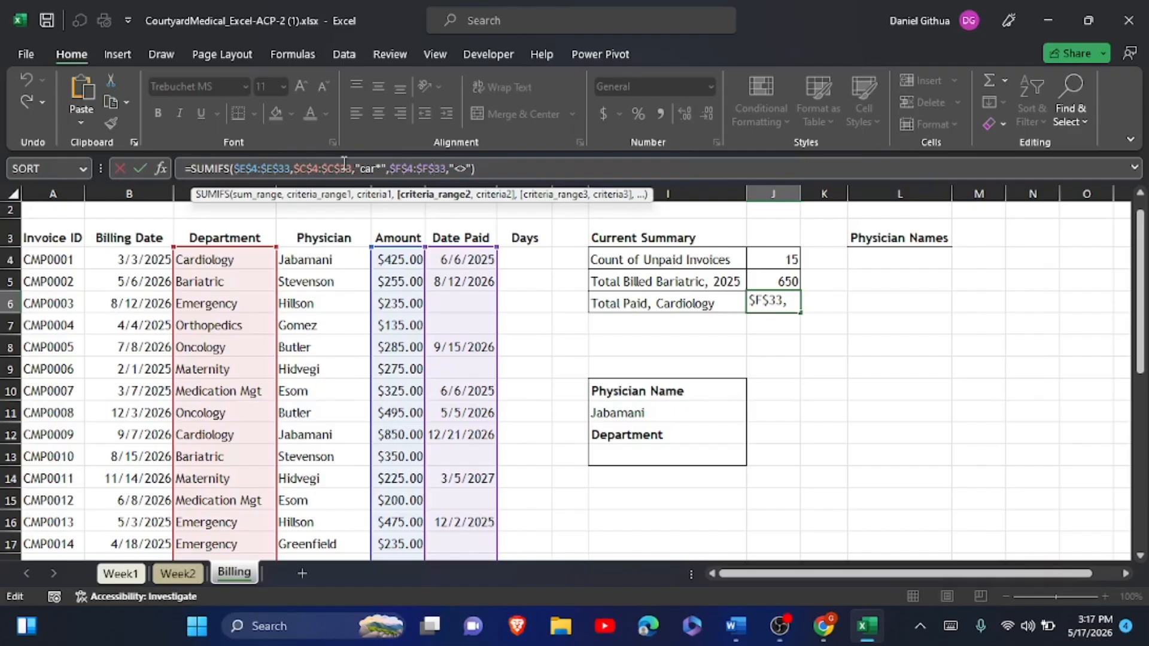
pyautogui.click(142, 166)
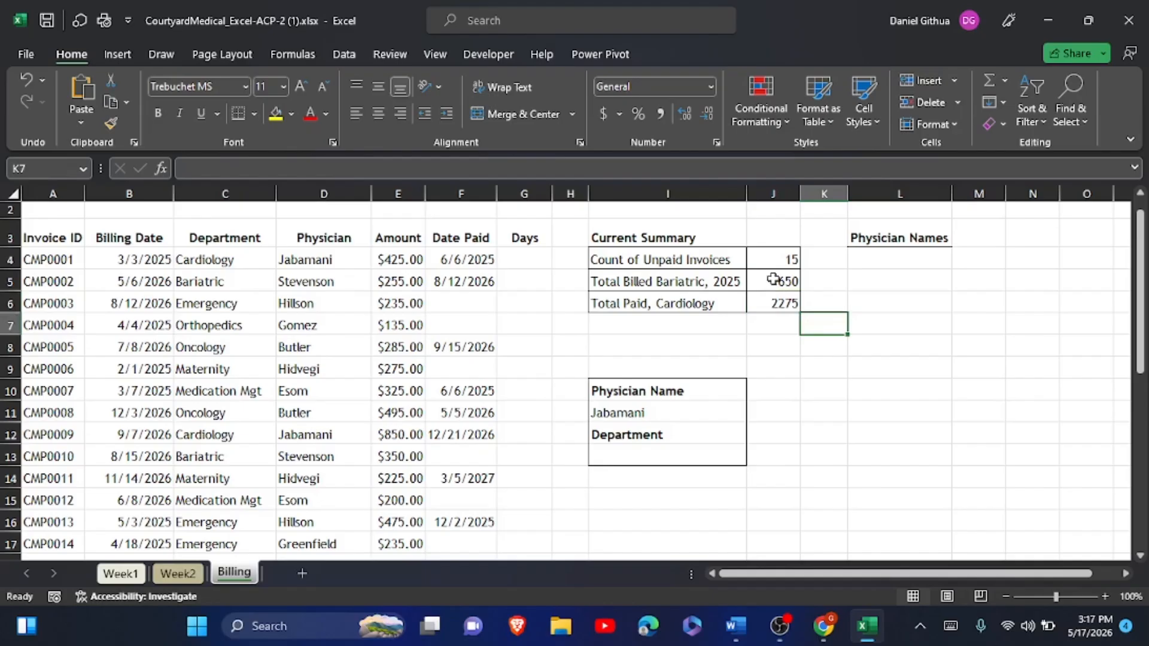
# - Format J5:J6 as Currency with zero decimals, showing $650 and $2,275
pyautogui.moveTo(777, 283); pyautogui.dragTo(773, 297)
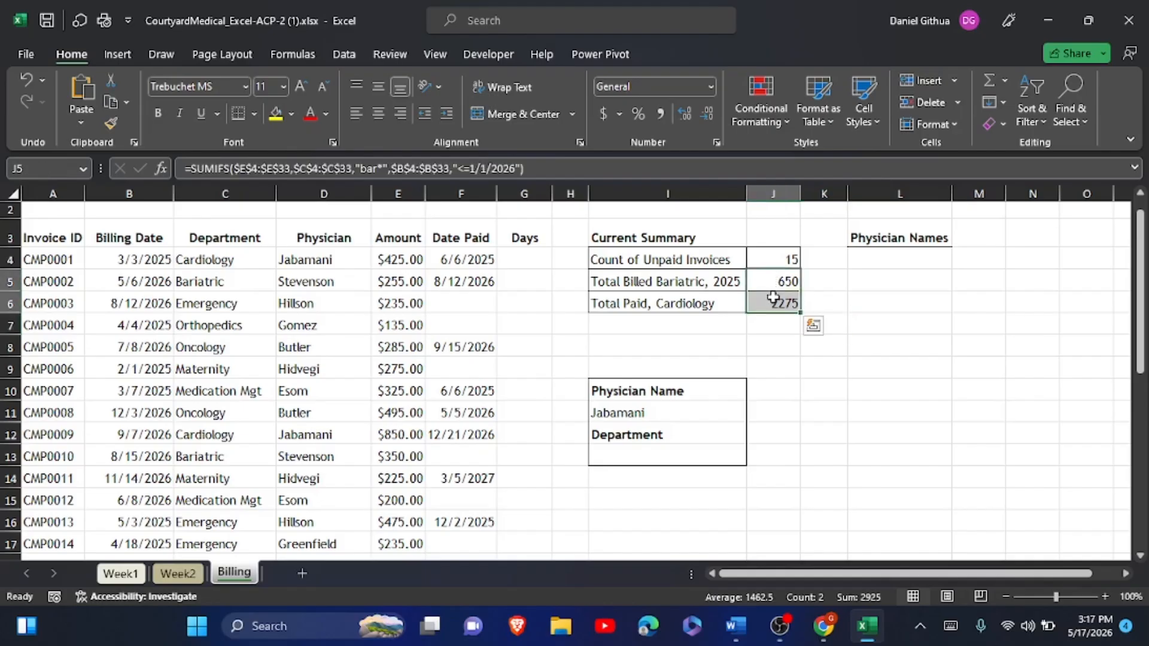
pyautogui.click(710, 87)
pyautogui.click(690, 192)
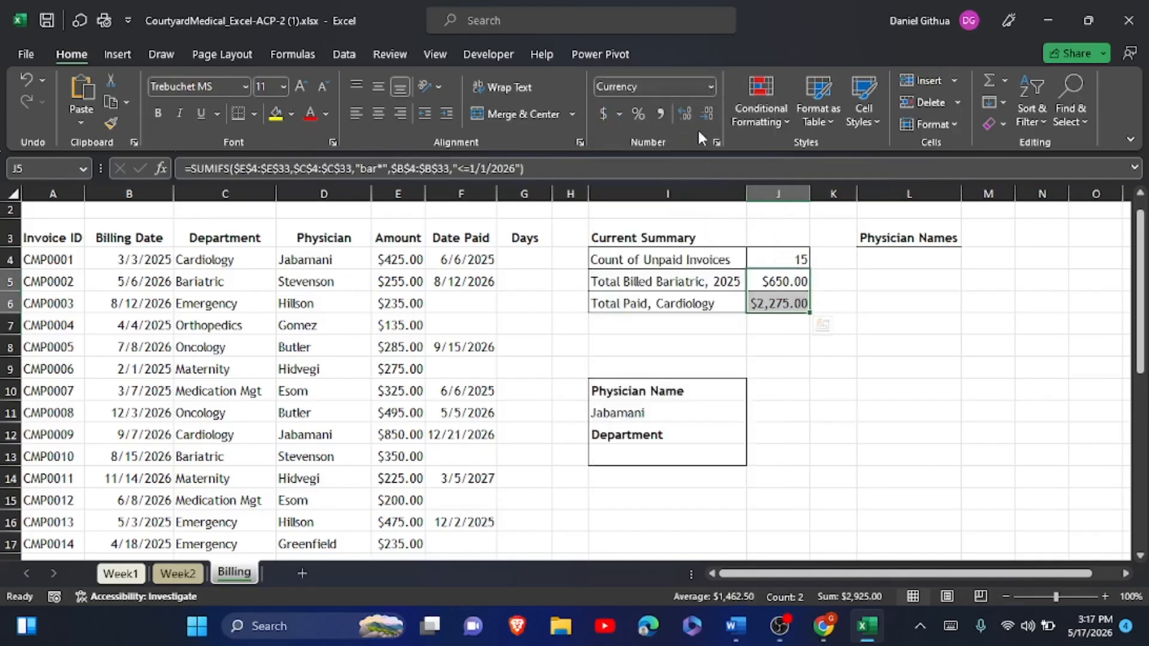
pyautogui.doubleClick(698, 119)
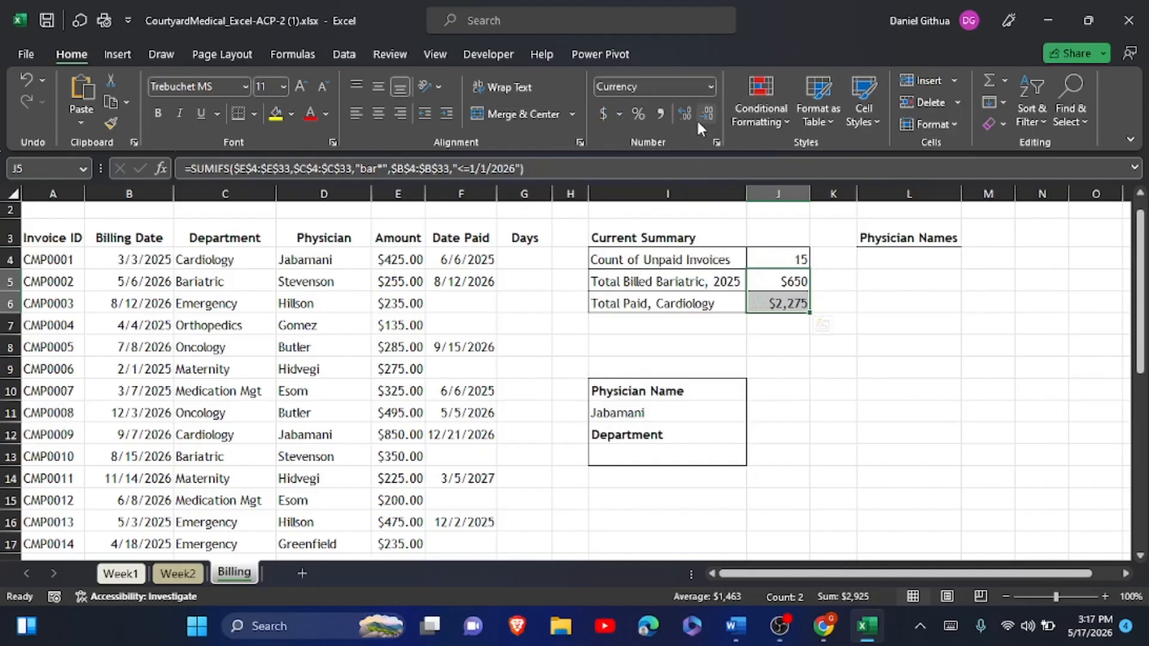
pyautogui.click(803, 389)
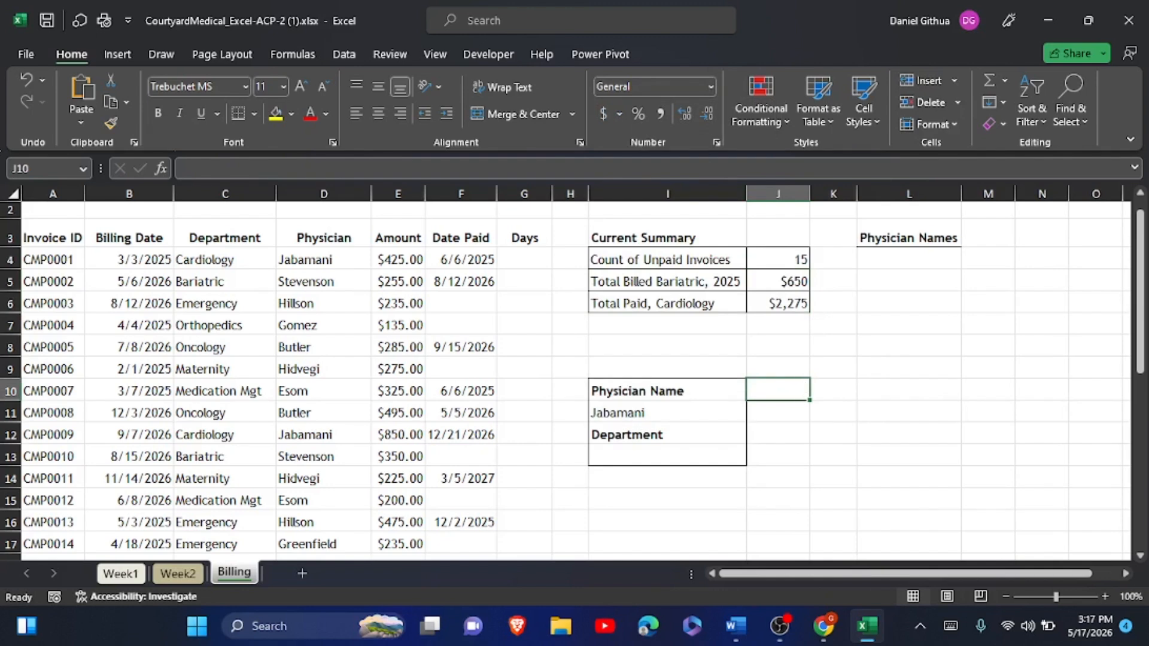
pyautogui.hotkey('alt', 'Tab')
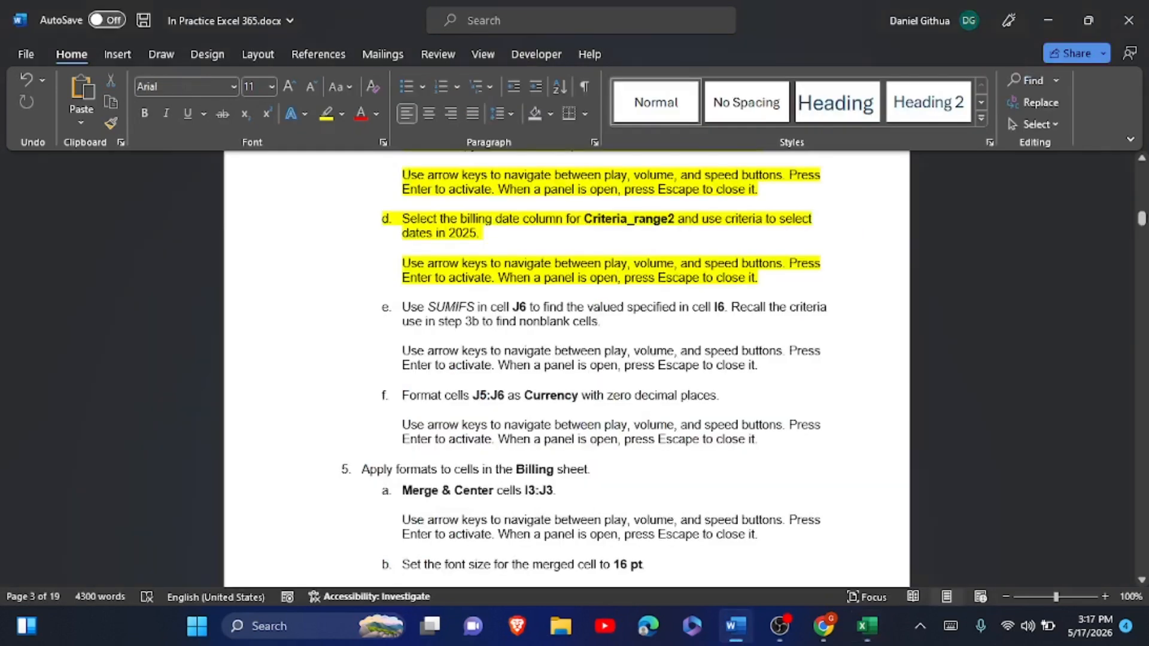
# - Highlight instruction steps 4e and 4f in yellow in the Word document
pyautogui.moveTo(402, 306); pyautogui.dragTo(747, 442)
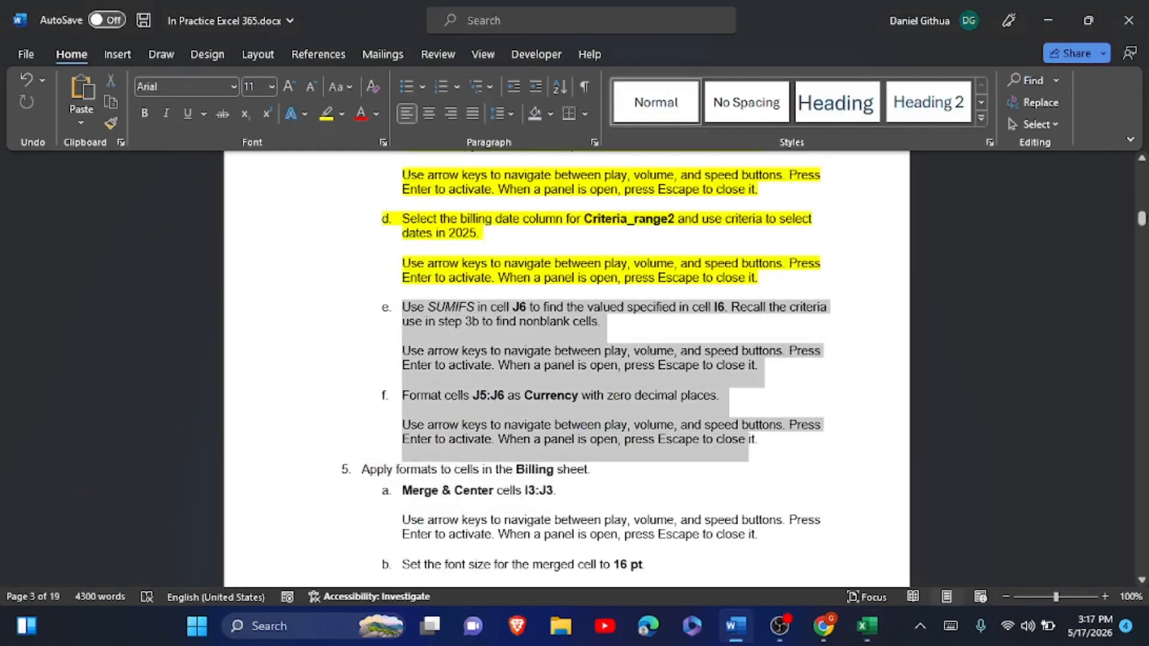
pyautogui.click(719, 417)
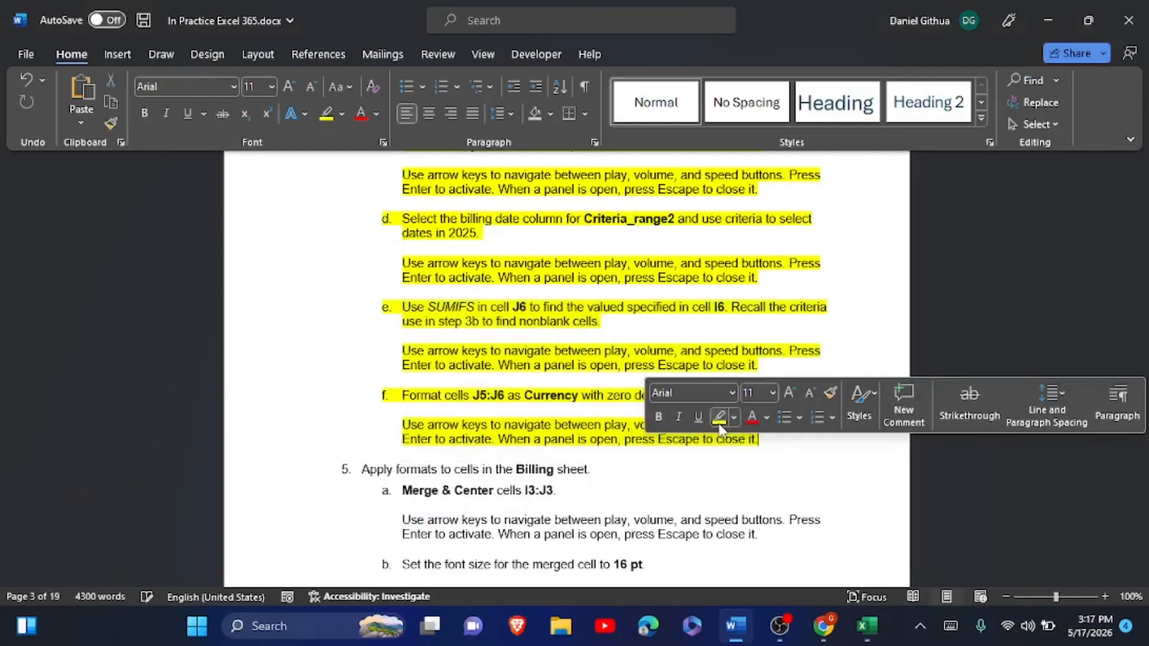
pyautogui.scroll(-5, 720, 428)
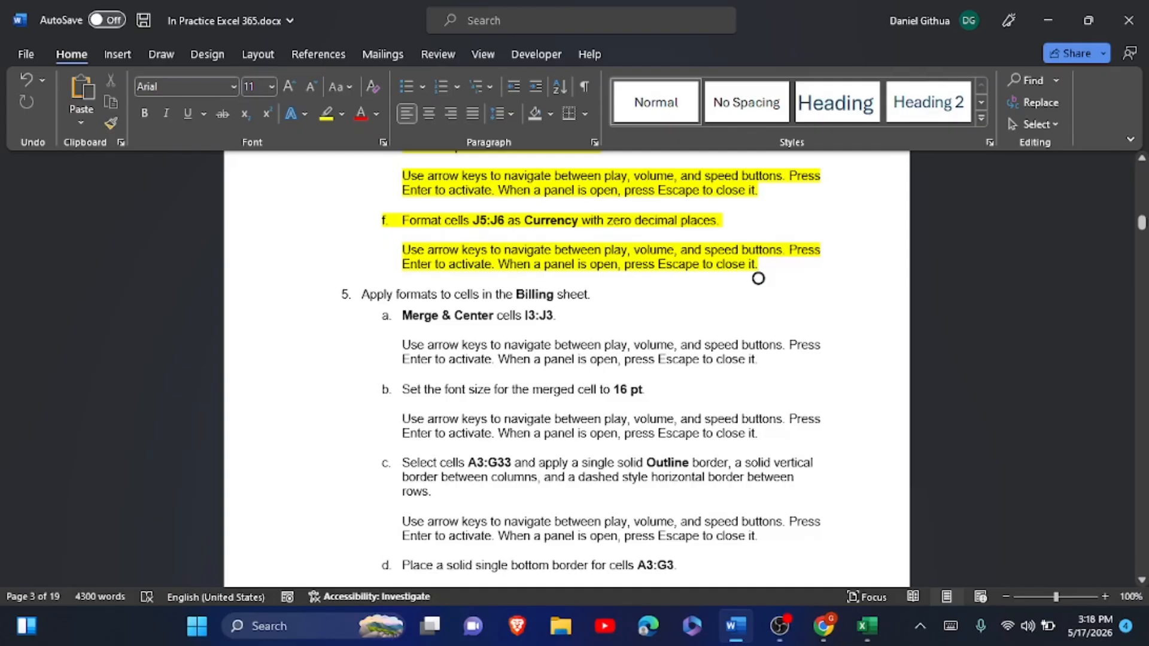
pyautogui.hotkey('alt', 'Tab')
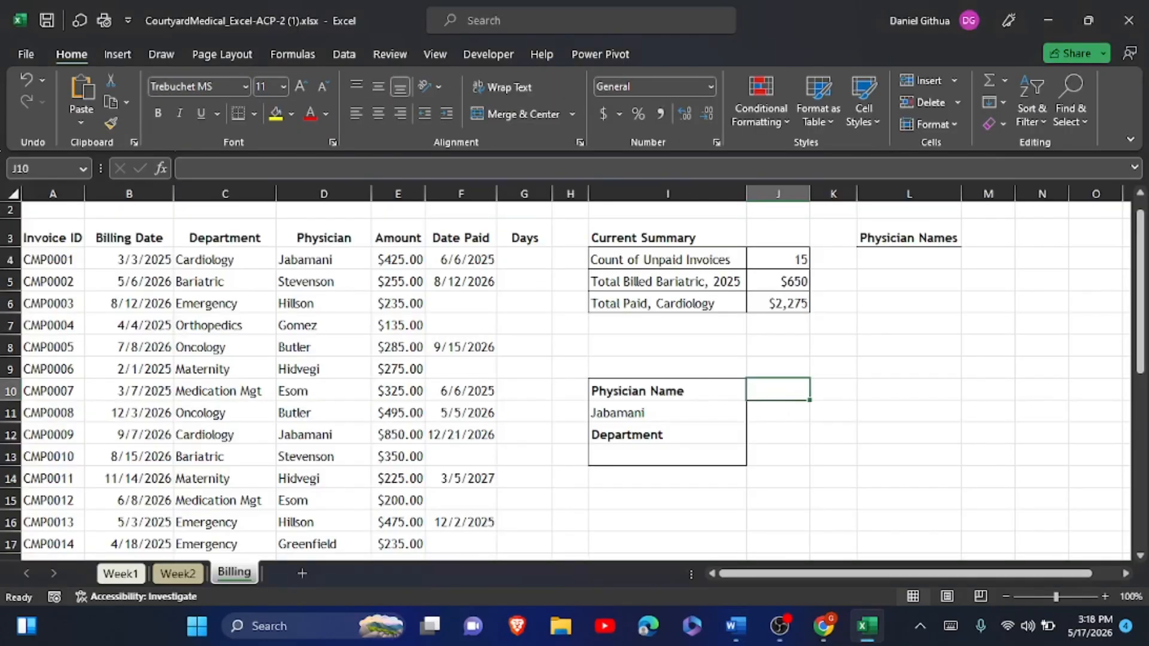
# - Merge and center the Current Summary heading across I3:J3 and set it to 16 pt
pyautogui.scroll(1, 193, 228)
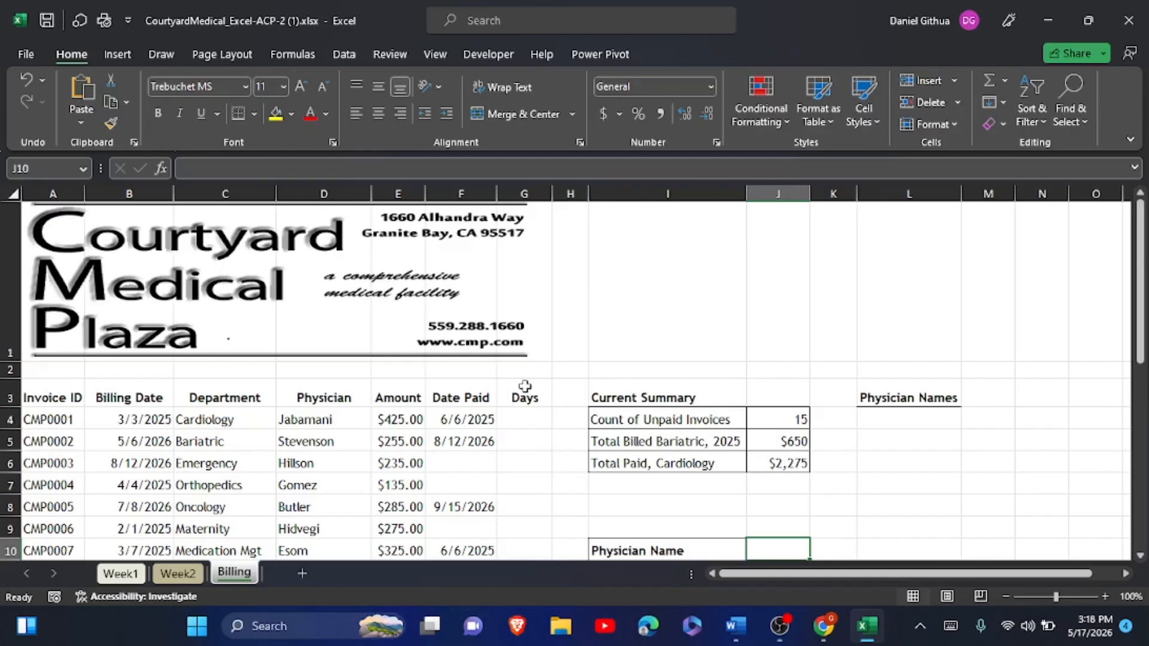
pyautogui.click(649, 397)
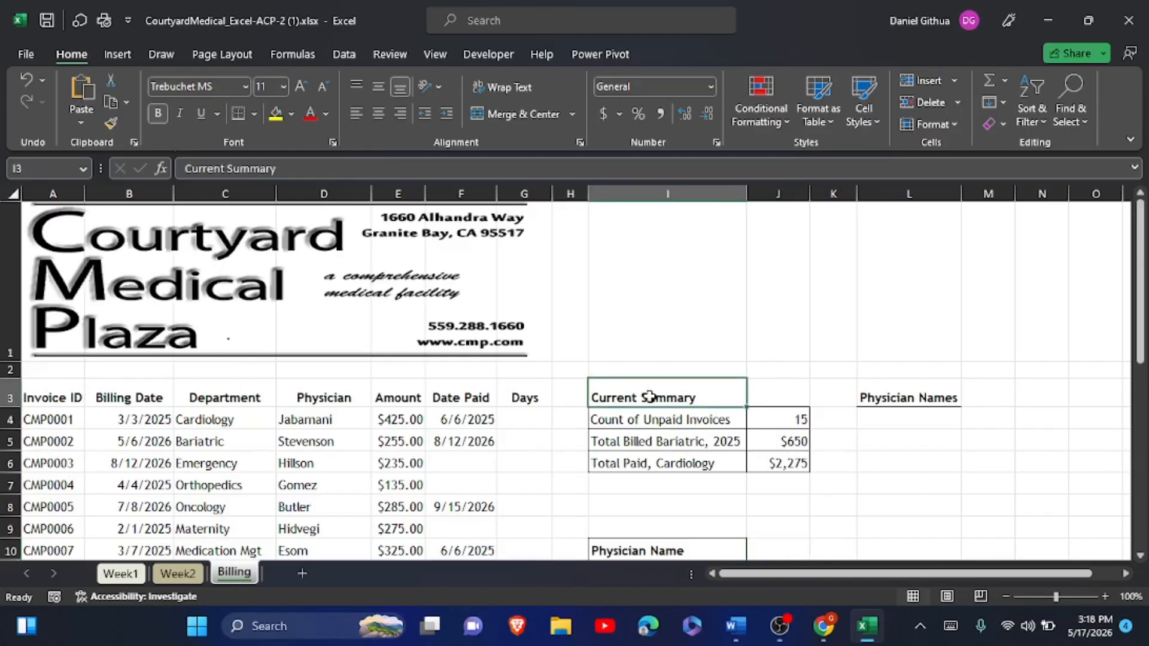
pyautogui.moveTo(650, 400); pyautogui.dragTo(781, 393)
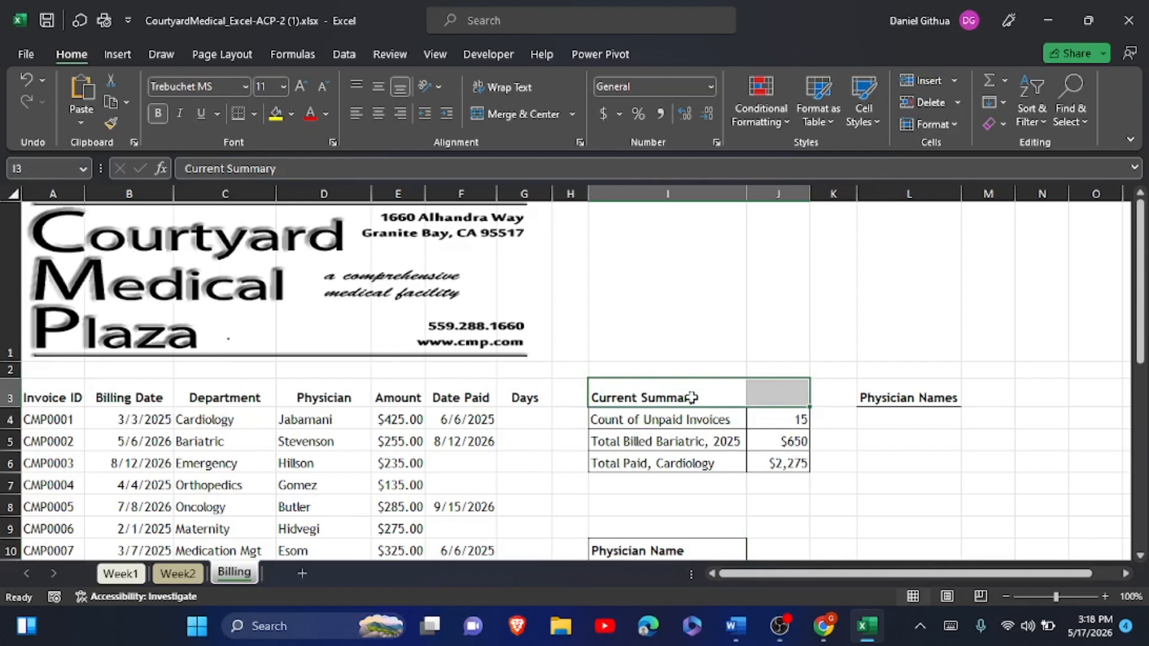
pyautogui.click(508, 113)
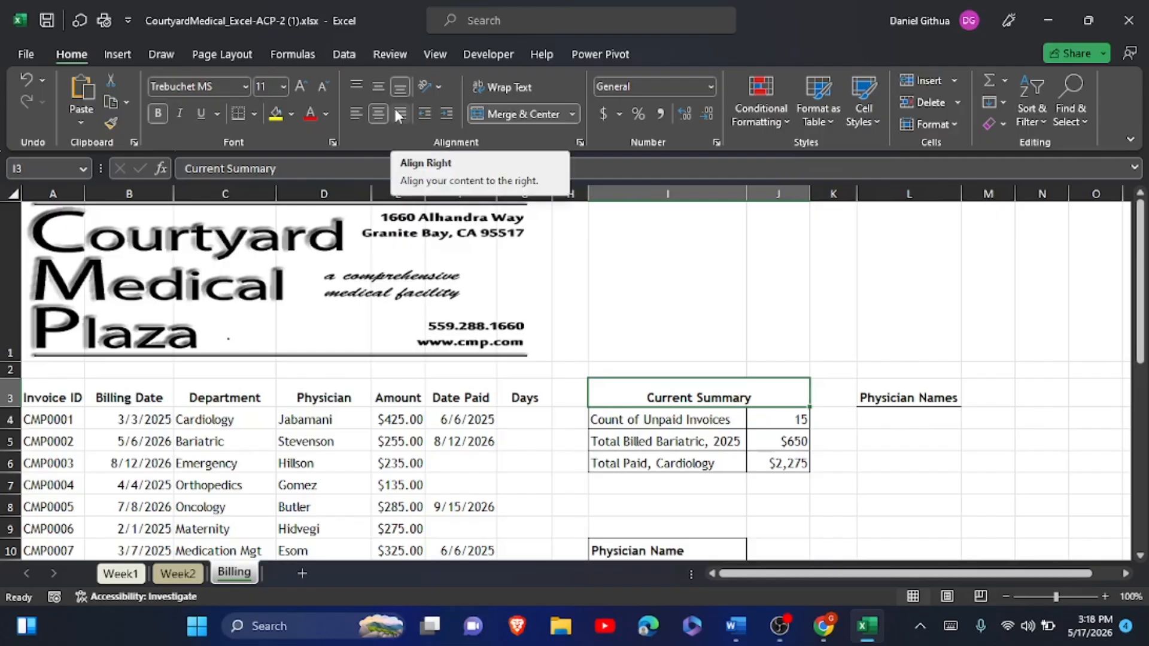
pyautogui.click(284, 88)
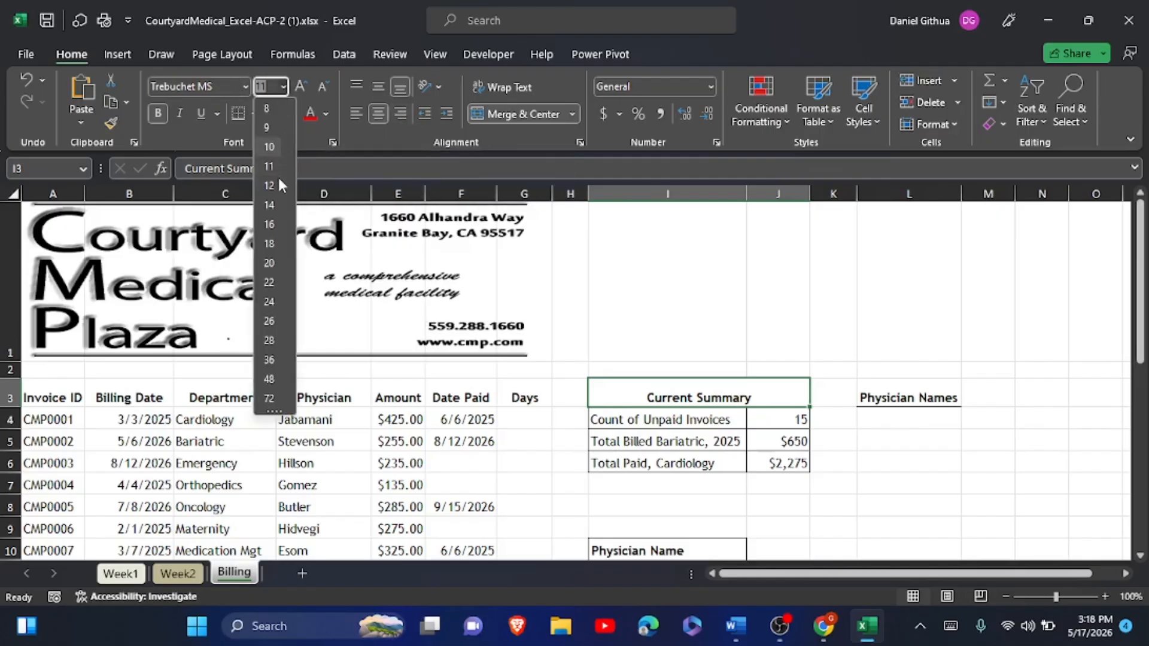
pyautogui.click(269, 224)
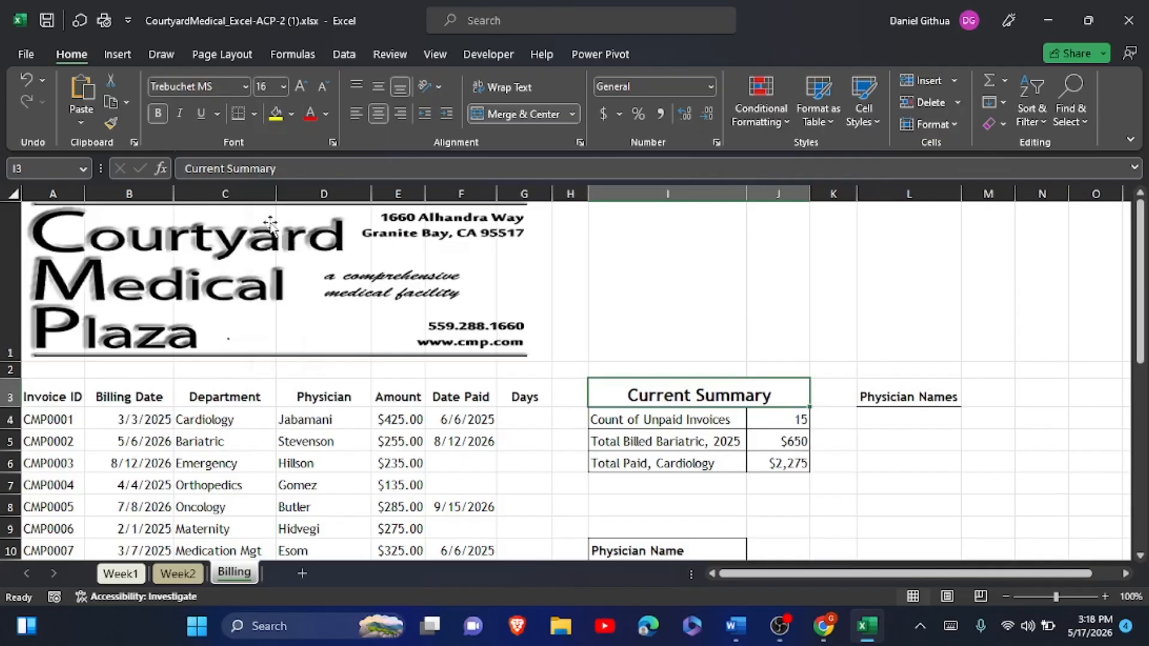
pyautogui.click(48, 398)
# - Give the table A3:G33 a solid outline and column dividers with dashed horizontal row lines
pyautogui.moveTo(48, 399); pyautogui.dragTo(523, 509)
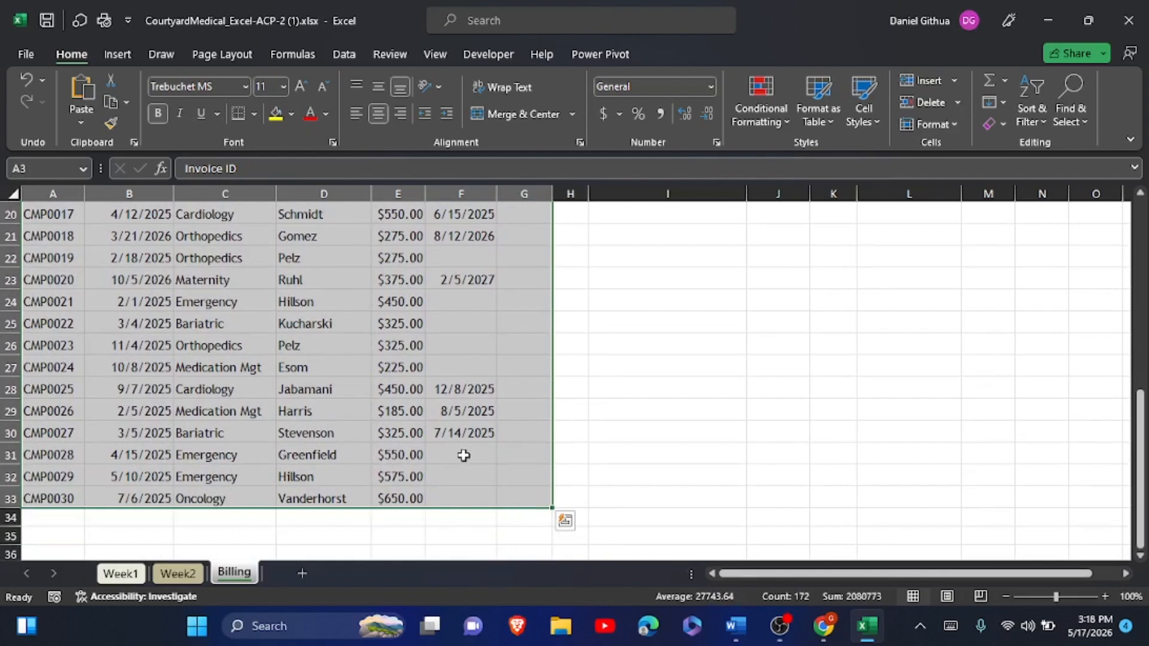
pyautogui.click(254, 115)
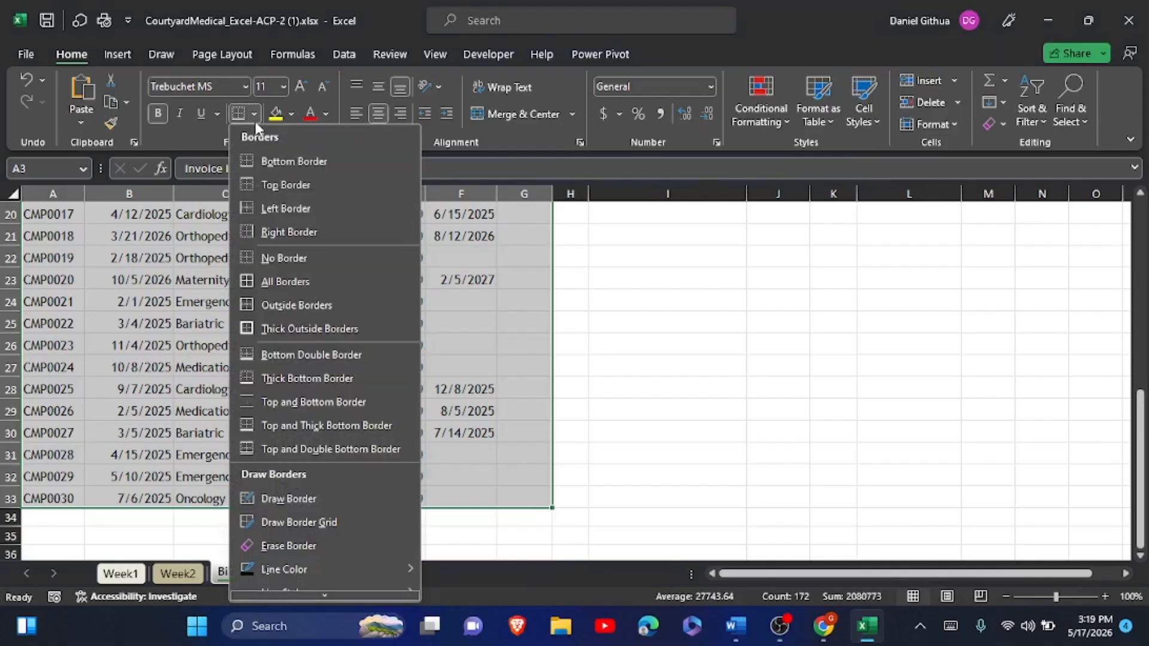
pyautogui.click(278, 589)
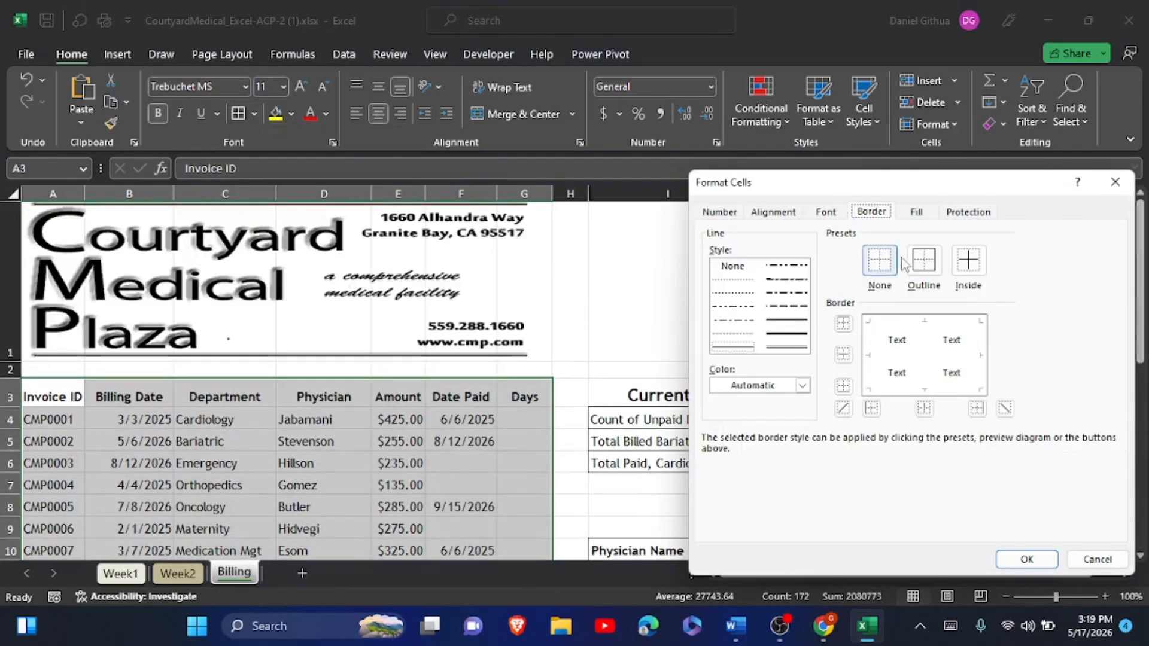
pyautogui.click(914, 272)
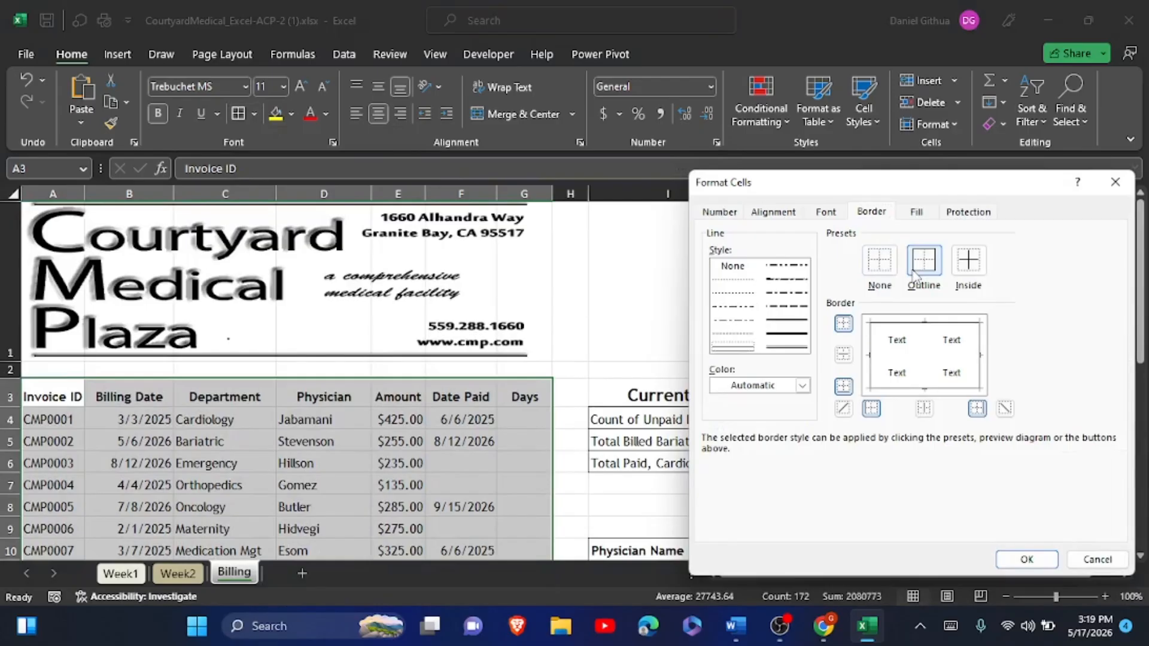
pyautogui.click(925, 409)
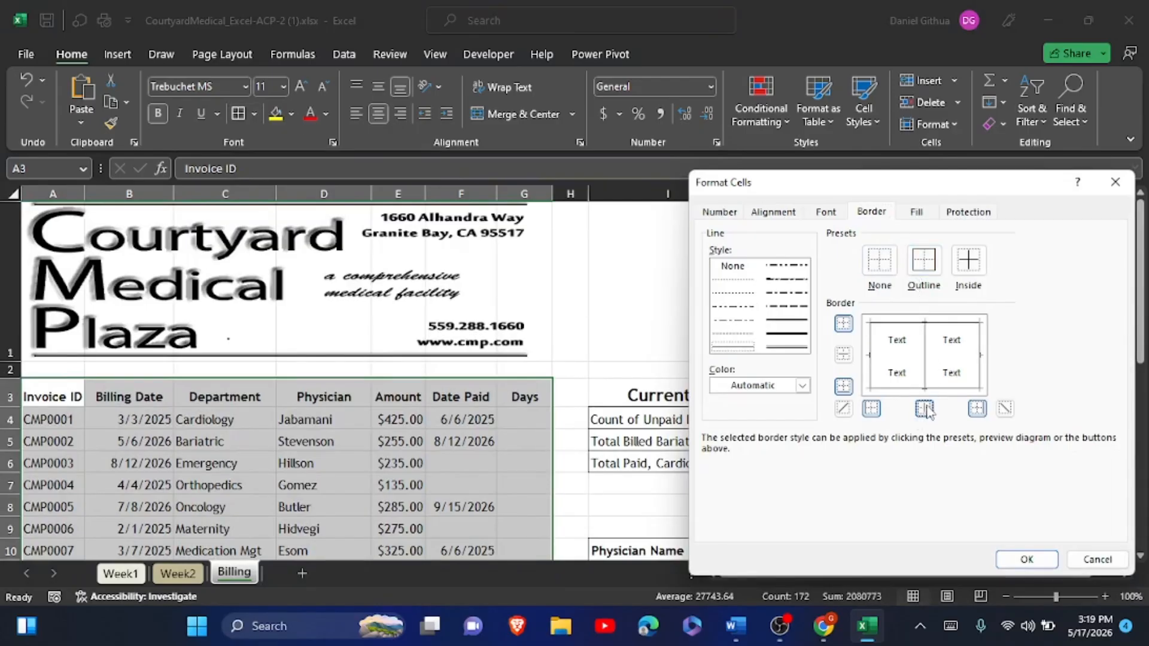
pyautogui.click(735, 334)
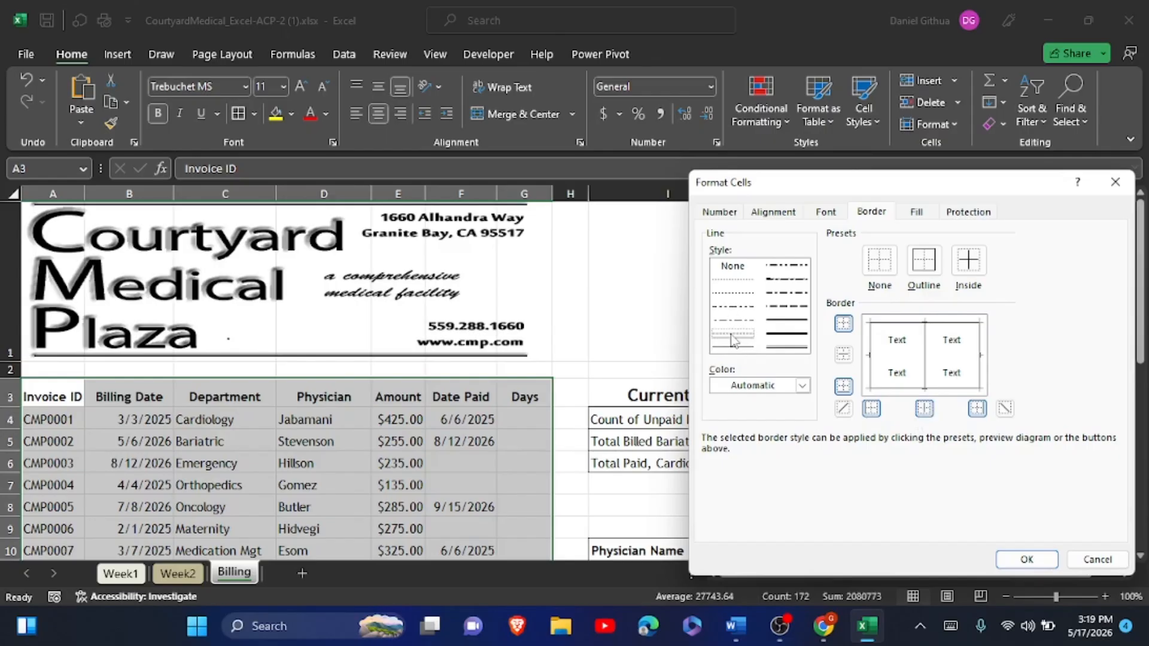
pyautogui.click(843, 356)
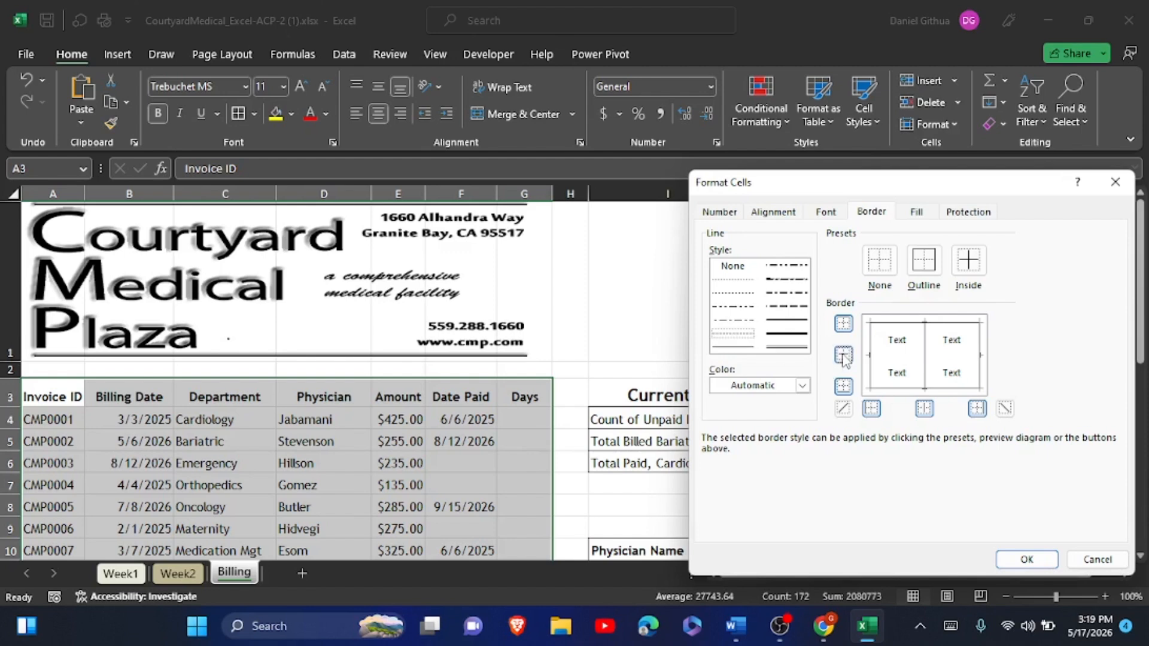
pyautogui.click(1014, 556)
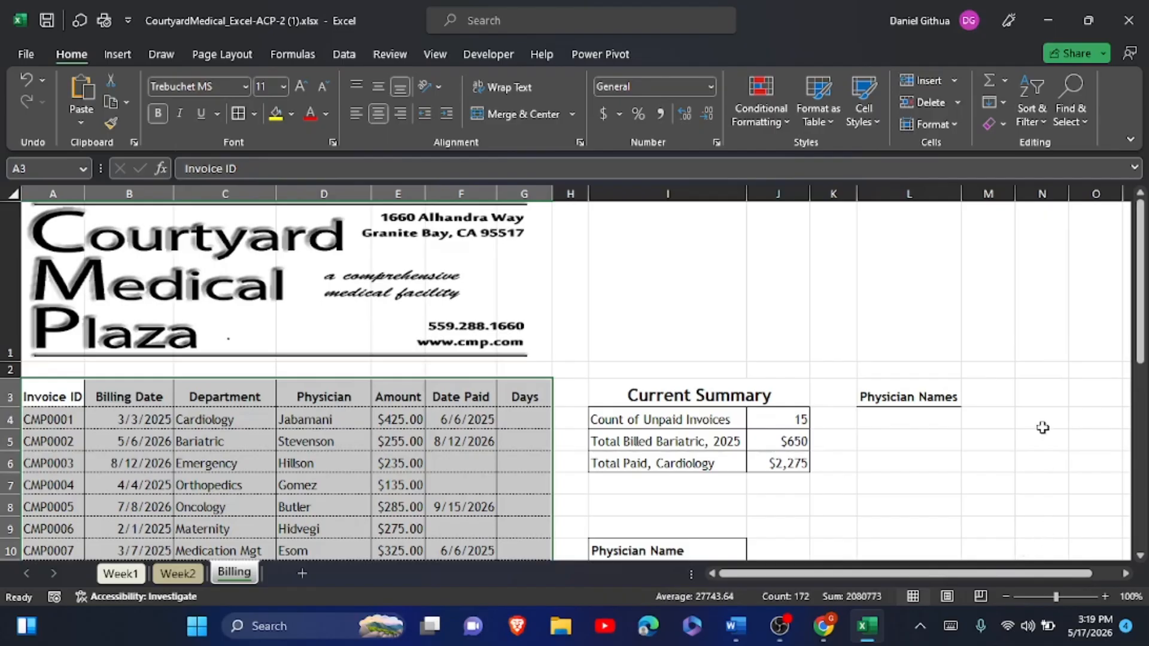
pyautogui.click(884, 342)
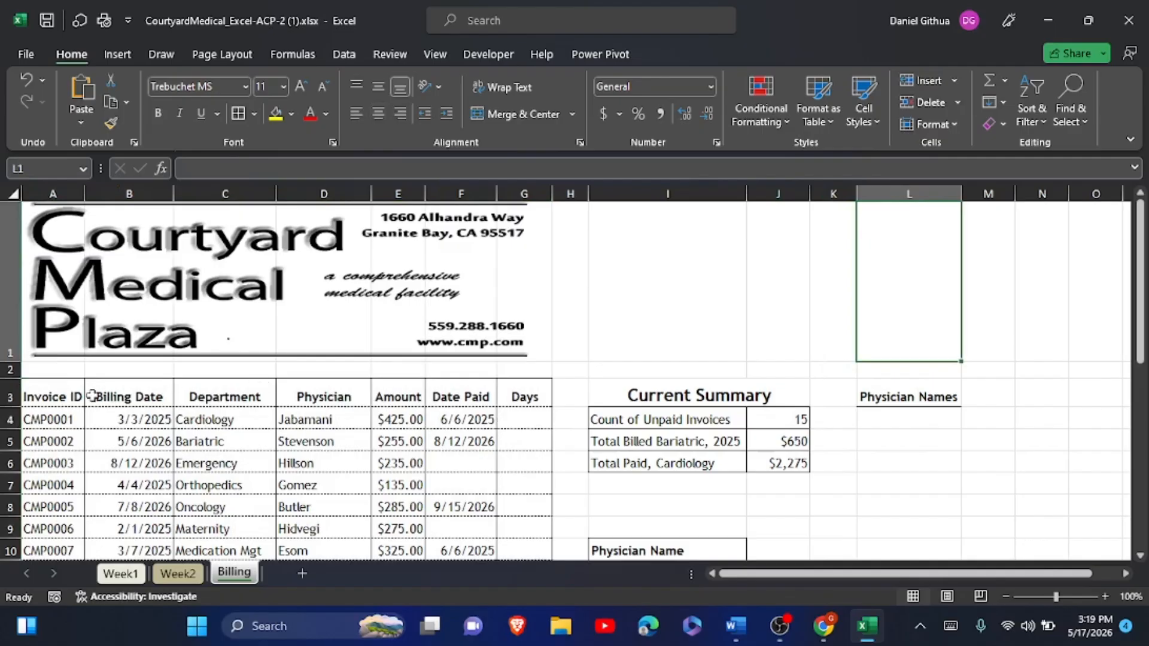
# - Add a solid bottom border under the header row A3:G3
pyautogui.moveTo(59, 392); pyautogui.dragTo(520, 393)
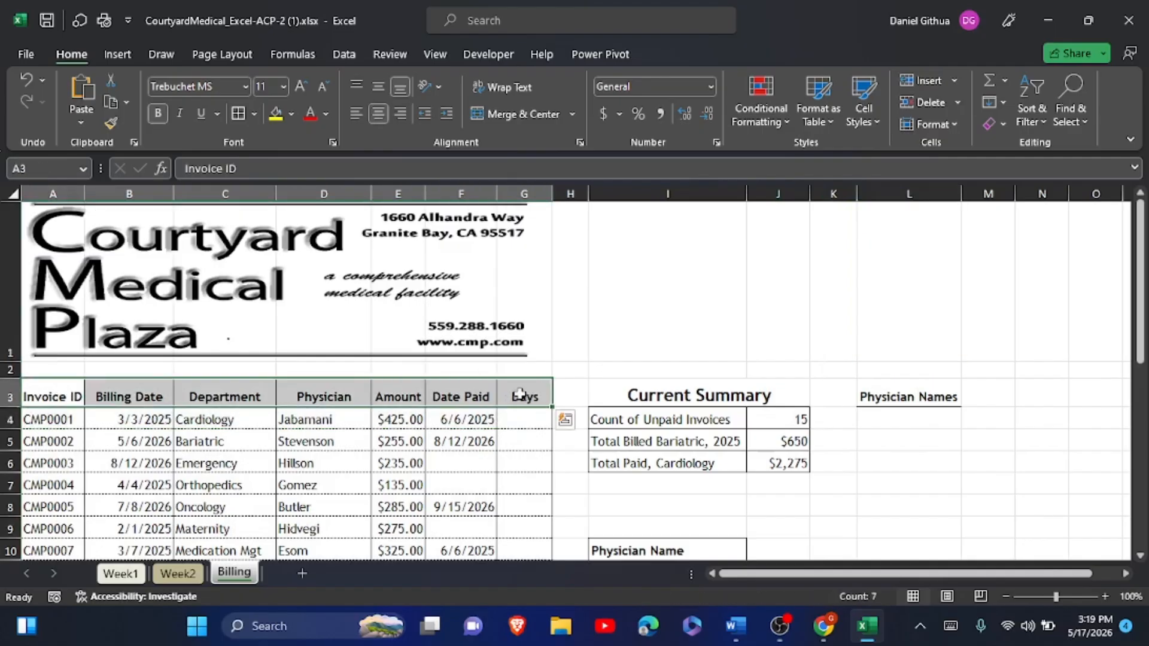
pyautogui.click(256, 113)
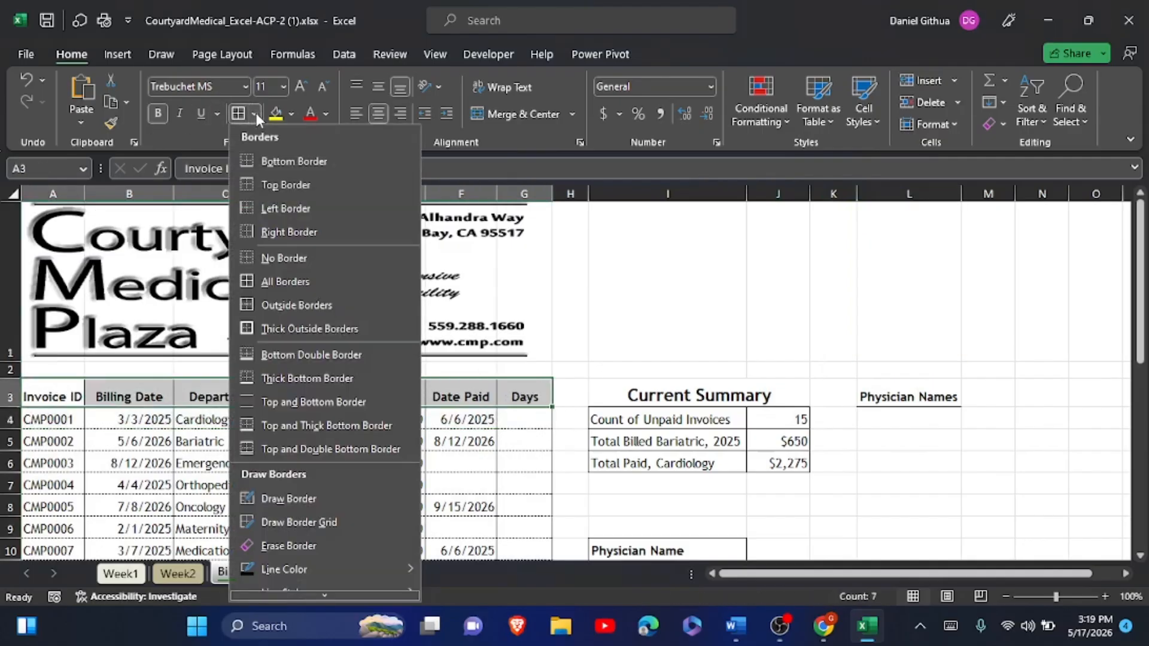
pyautogui.click(274, 160)
pyautogui.click(604, 348)
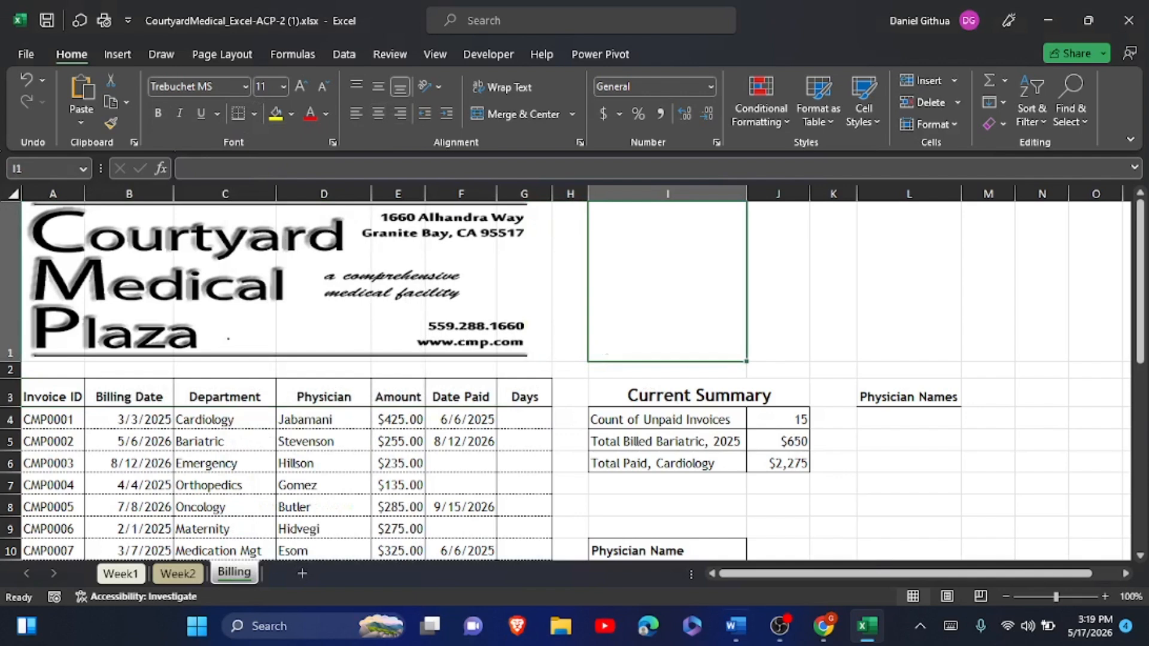
pyautogui.hotkey('alt', 'Tab')
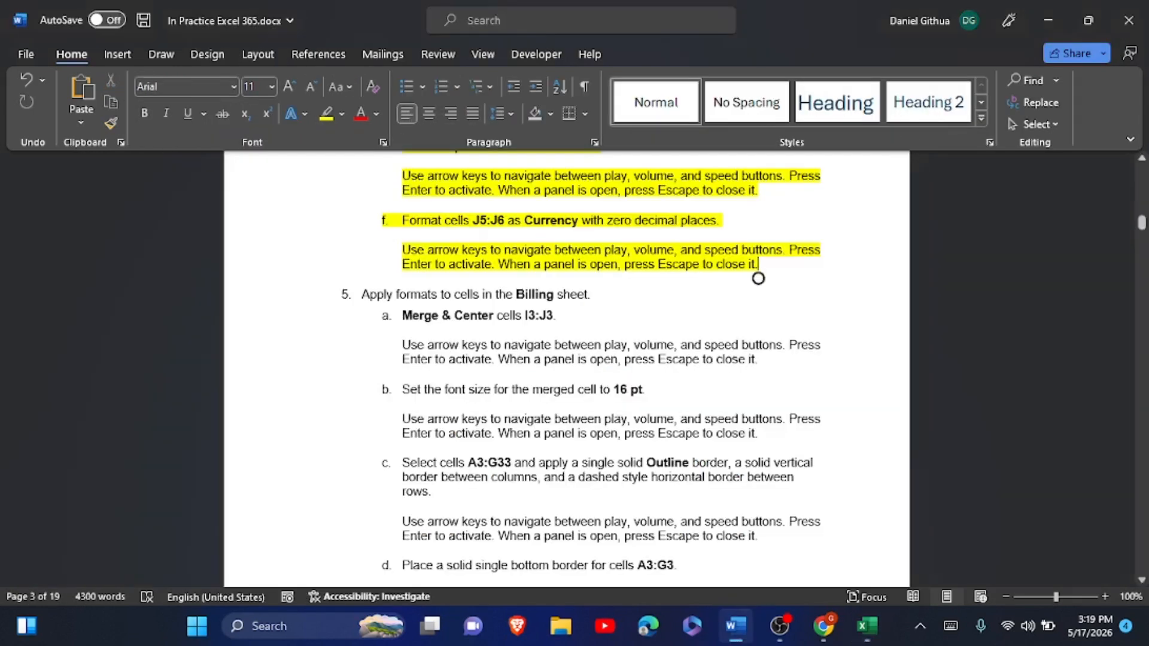
# - Highlight item 5's formatting steps in yellow, then scroll down to read item 6's IF date steps
pyautogui.moveTo(361, 294); pyautogui.dragTo(764, 530)
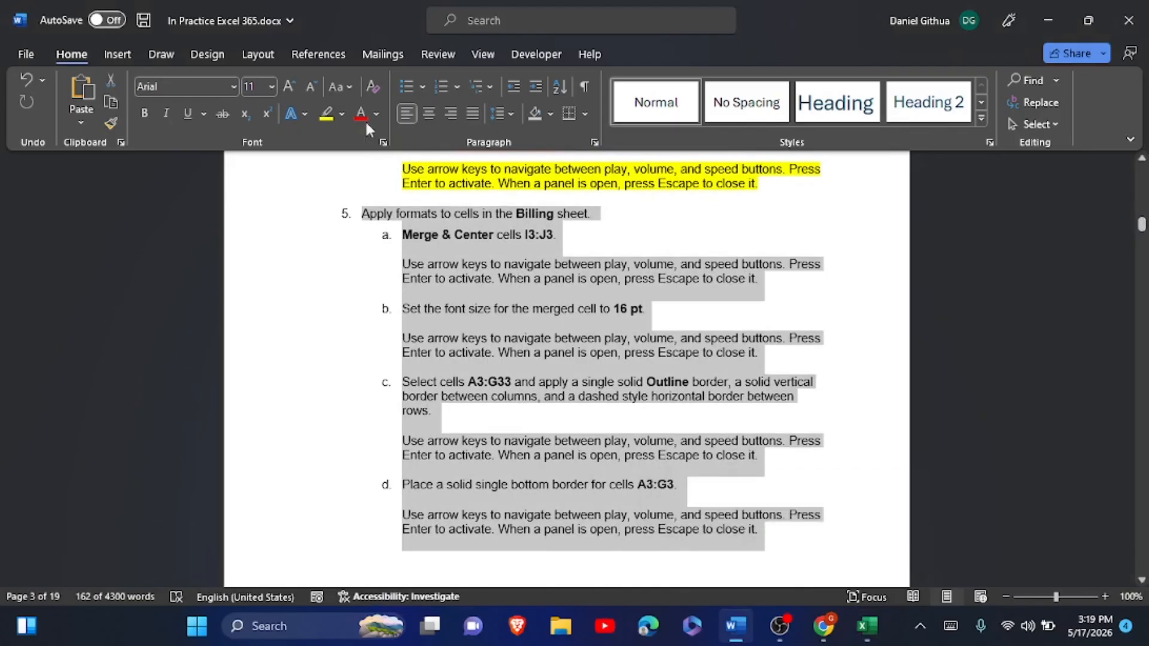
pyautogui.click(326, 117)
pyautogui.press('pagedown')
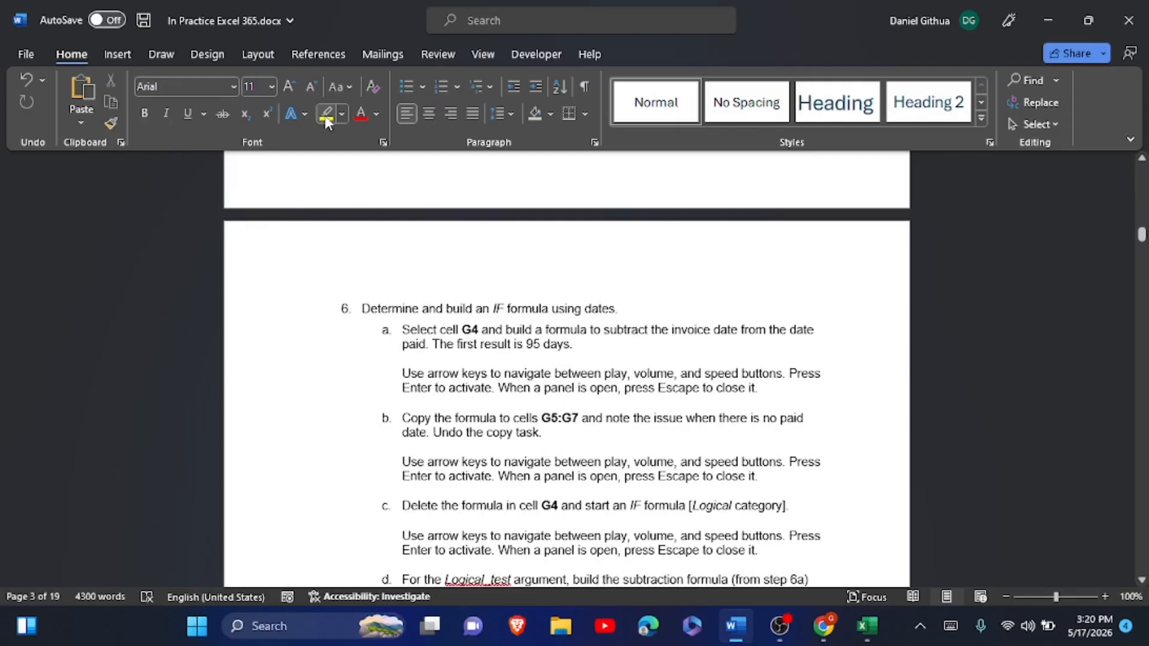
pyautogui.scroll(-2, 327, 123)
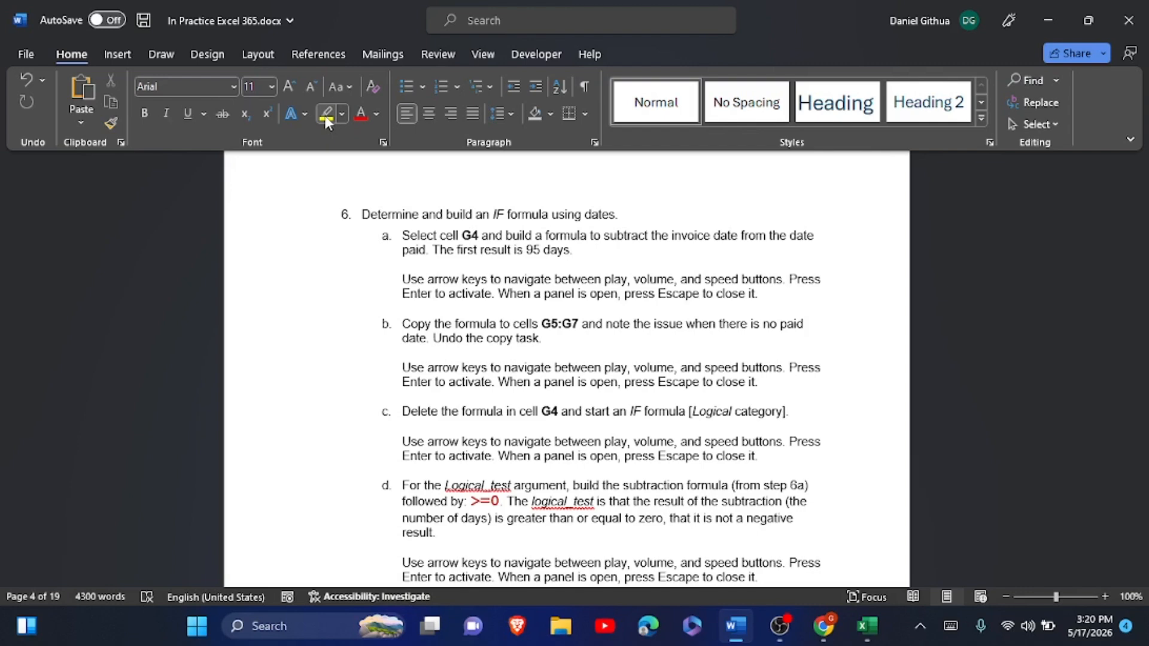
pyautogui.scroll(-4, 326, 121)
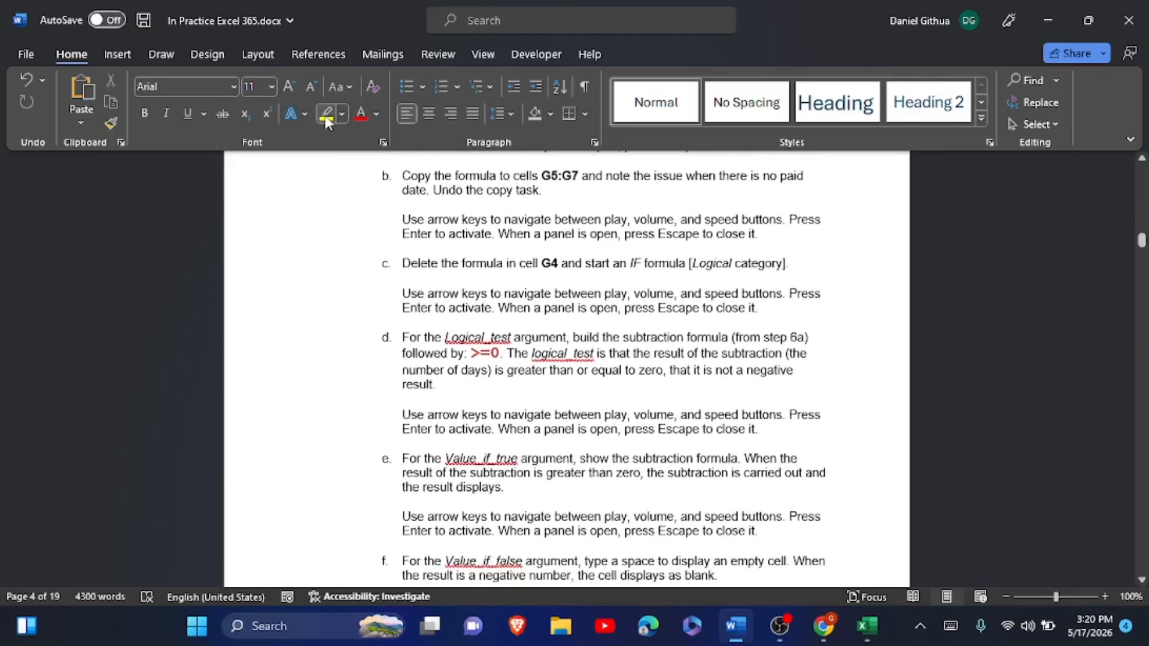
pyautogui.hotkey('alt', 'Tab')
pyautogui.click(524, 419)
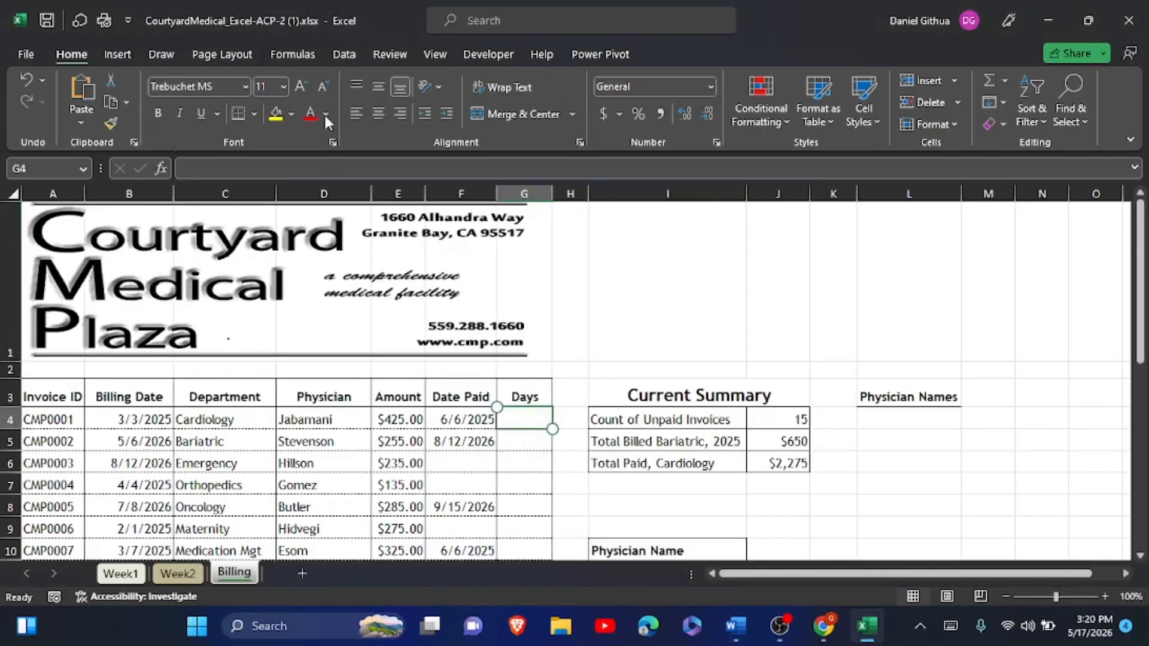
pyautogui.click(950, 626)
pyautogui.write('=')
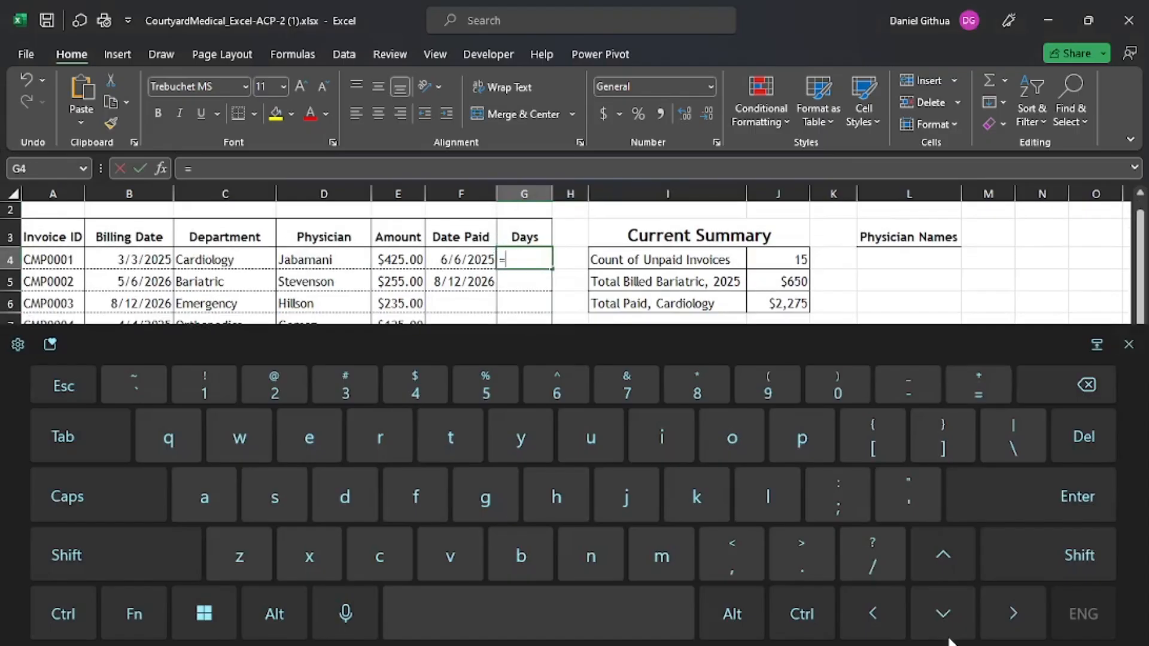
pyautogui.click(460, 259)
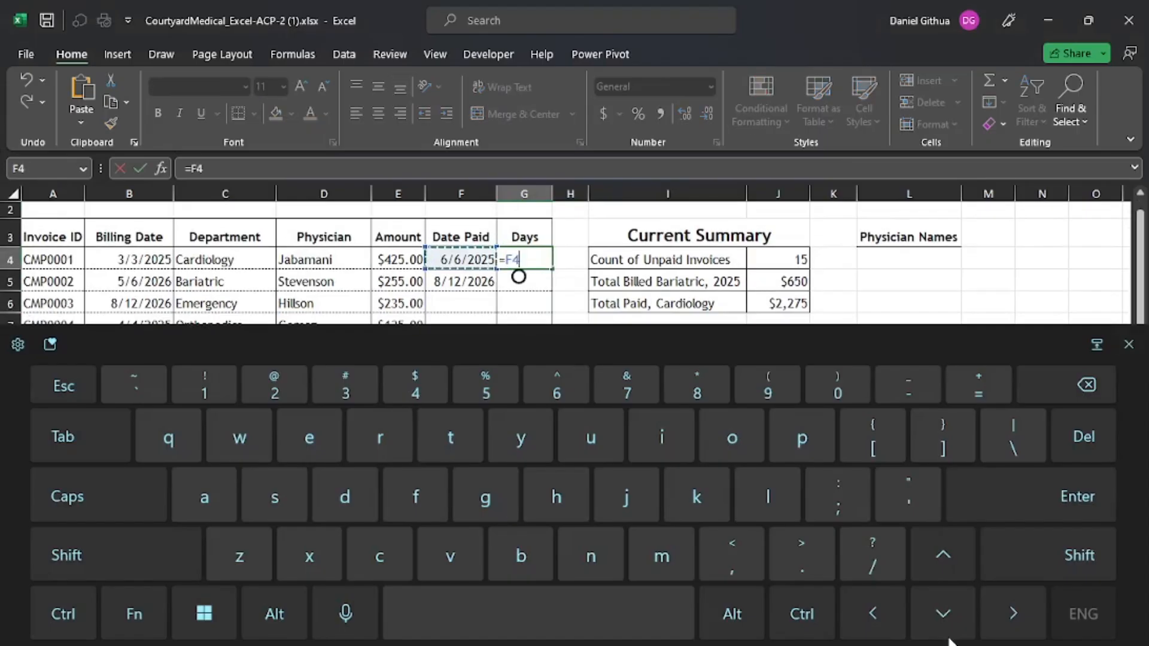
pyautogui.write('-')
pyautogui.click(129, 260)
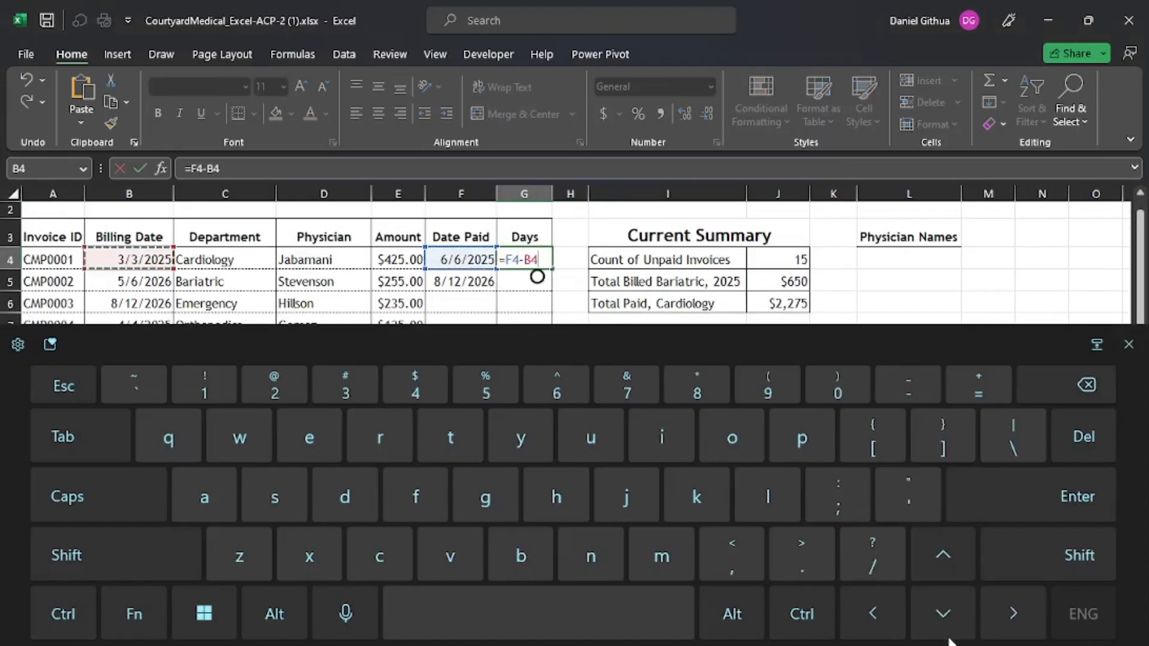
pyautogui.click(1076, 496)
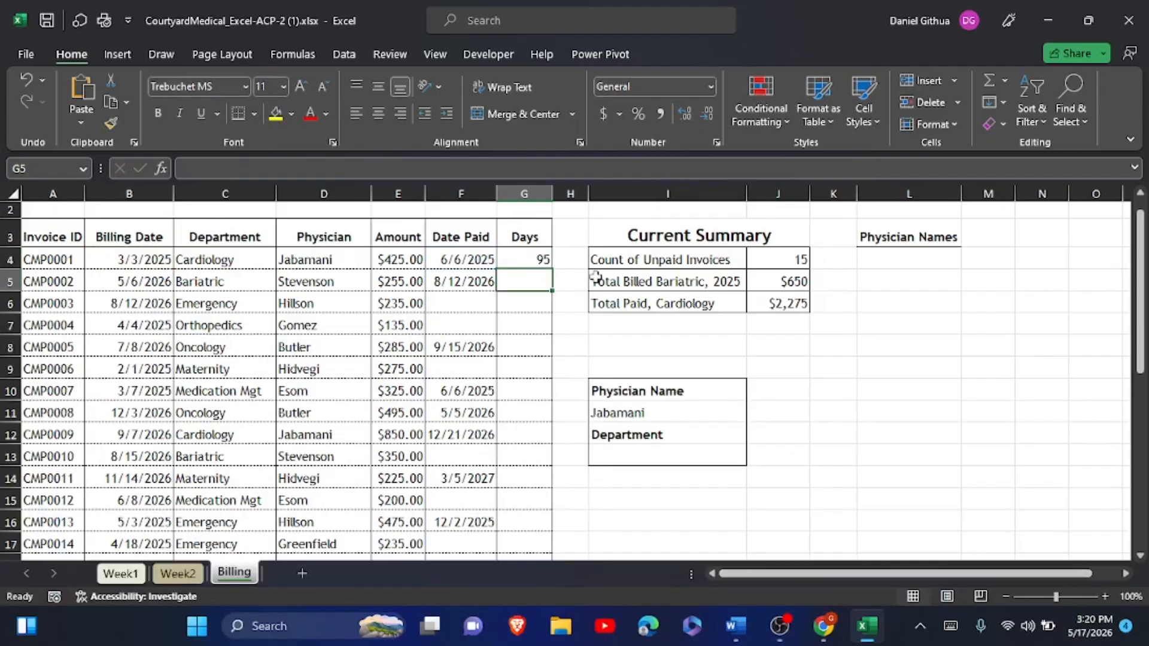
pyautogui.click(536, 261)
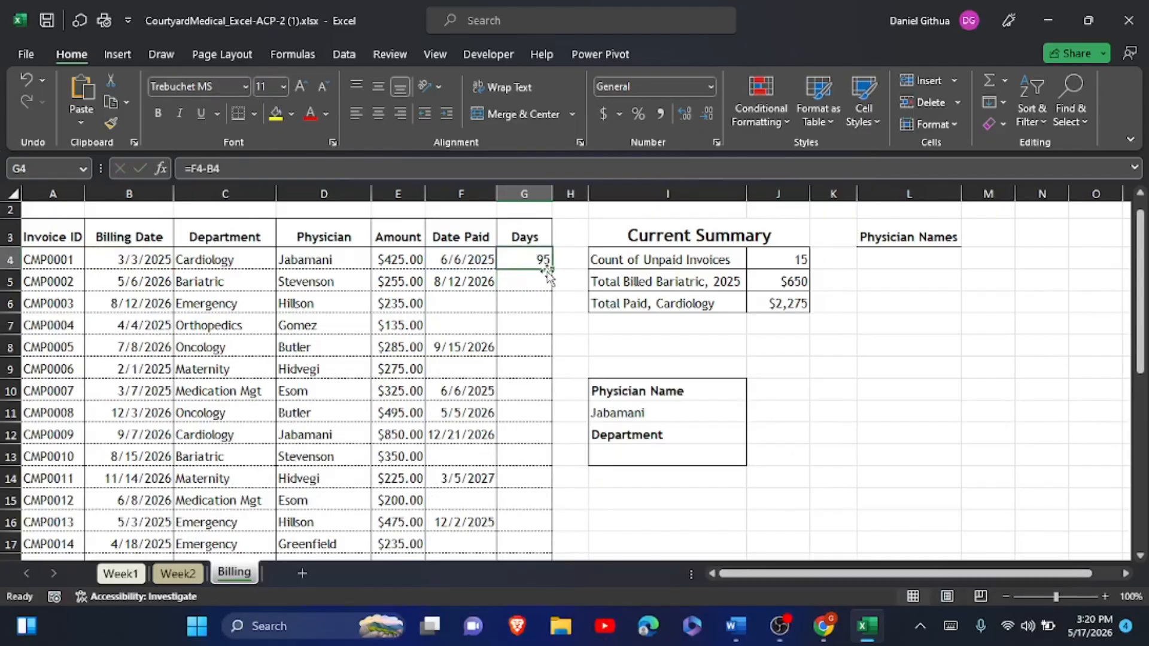
pyautogui.moveTo(550, 273); pyautogui.dragTo(538, 331)
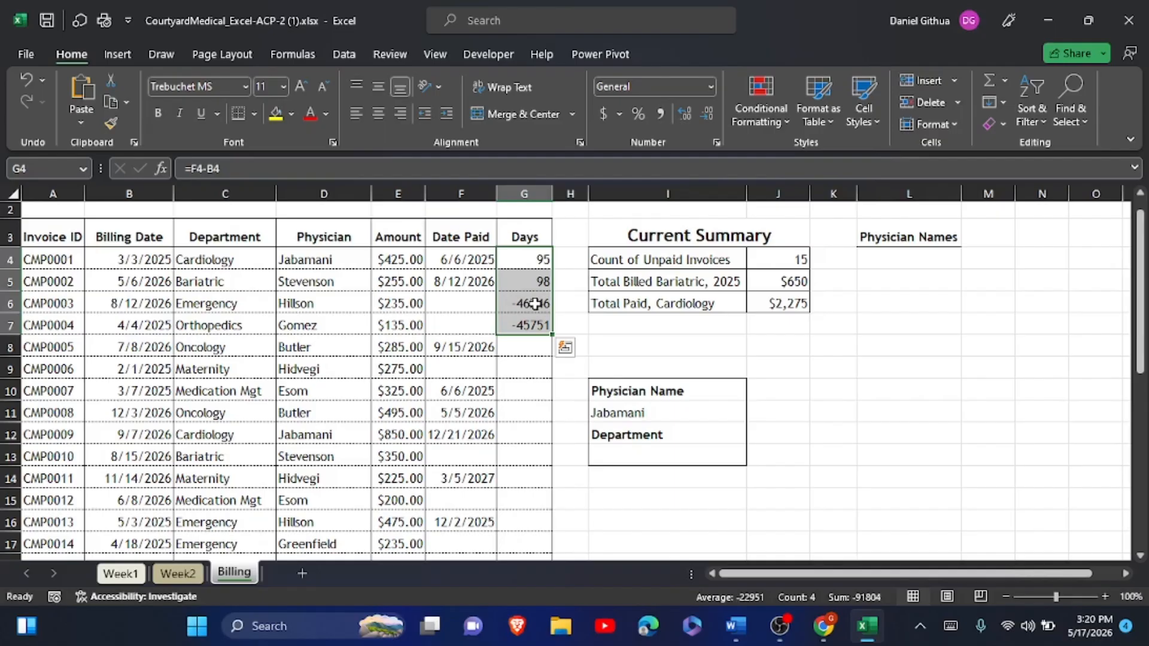
pyautogui.click(26, 80)
# - Clear G4 and start its formula as =IF(F4-B4>=0, for the test
pyautogui.click(26, 80)
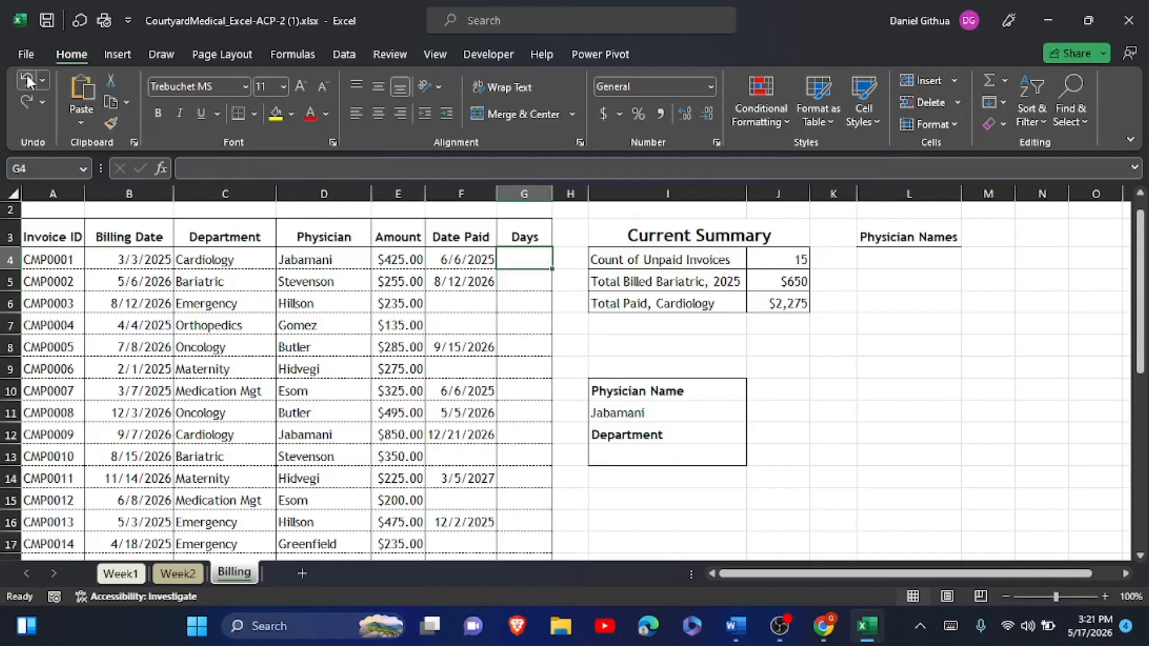
pyautogui.click(949, 625)
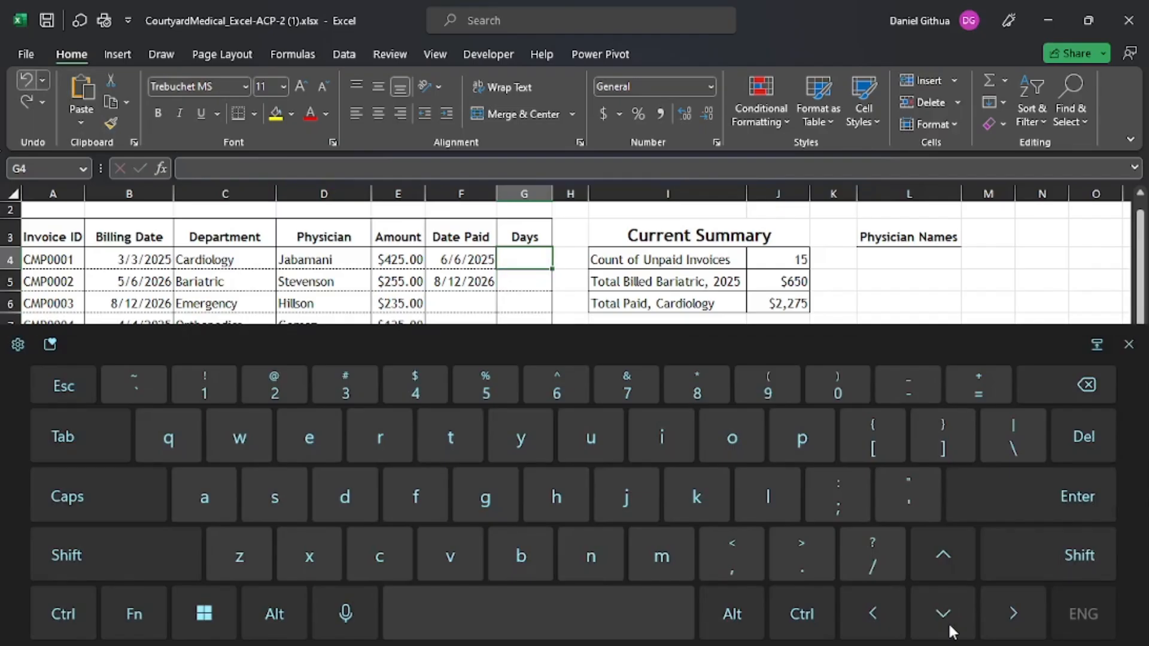
pyautogui.write('=if')
pyautogui.press('shift')
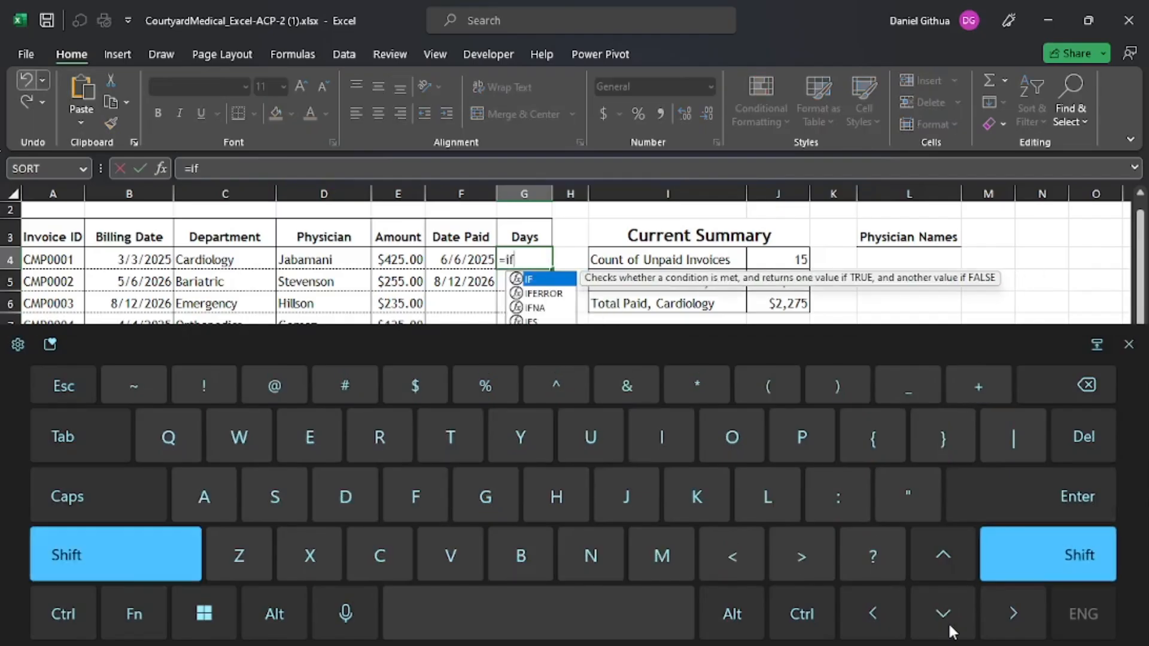
pyautogui.write('(')
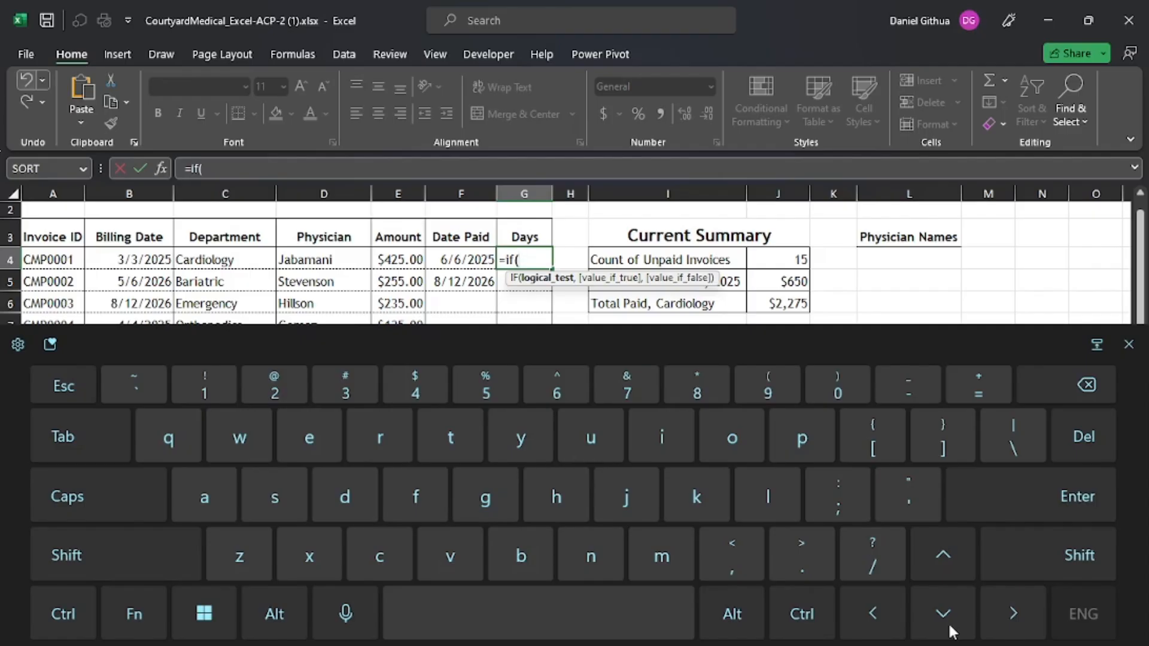
pyautogui.click(462, 260)
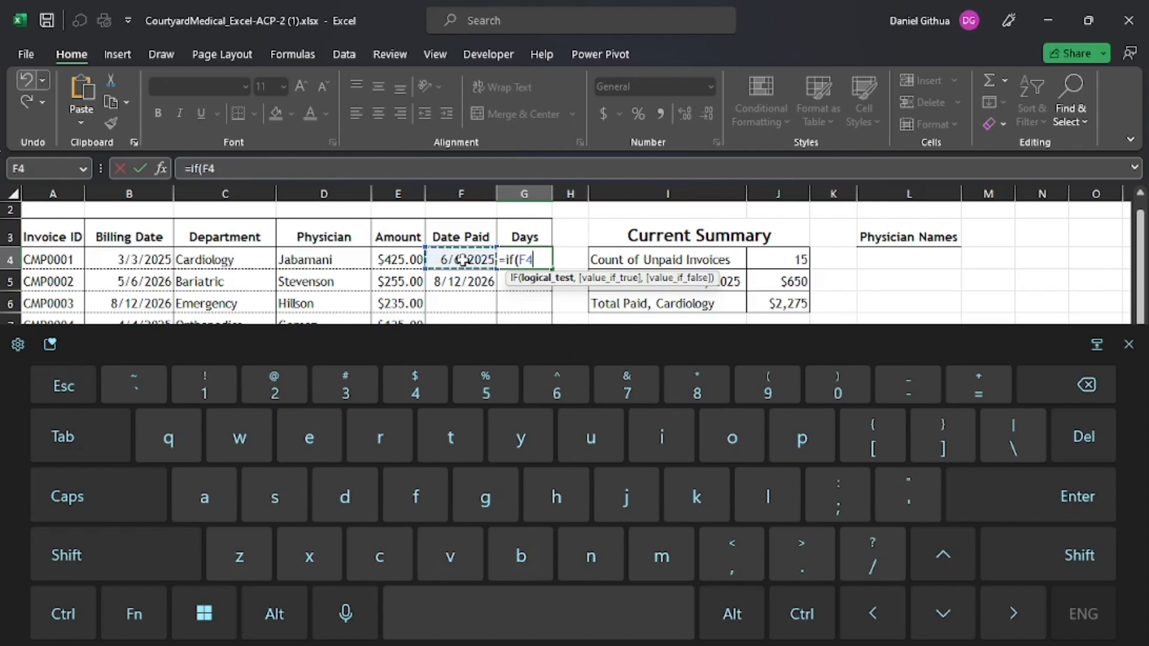
pyautogui.write('-')
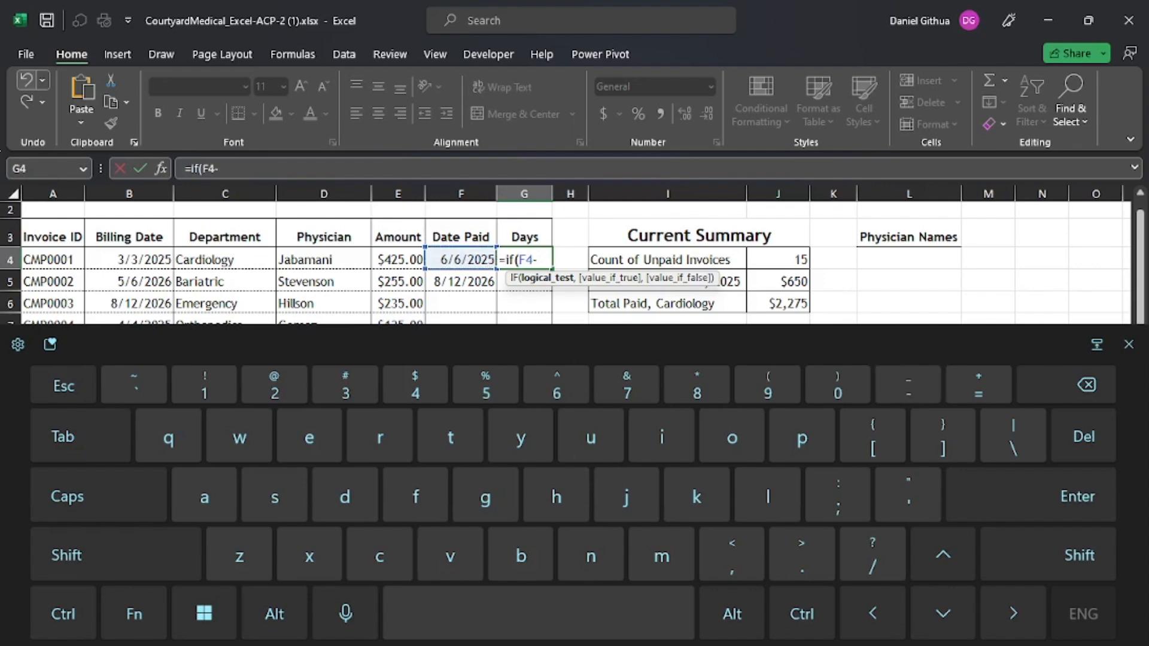
pyautogui.click(125, 258)
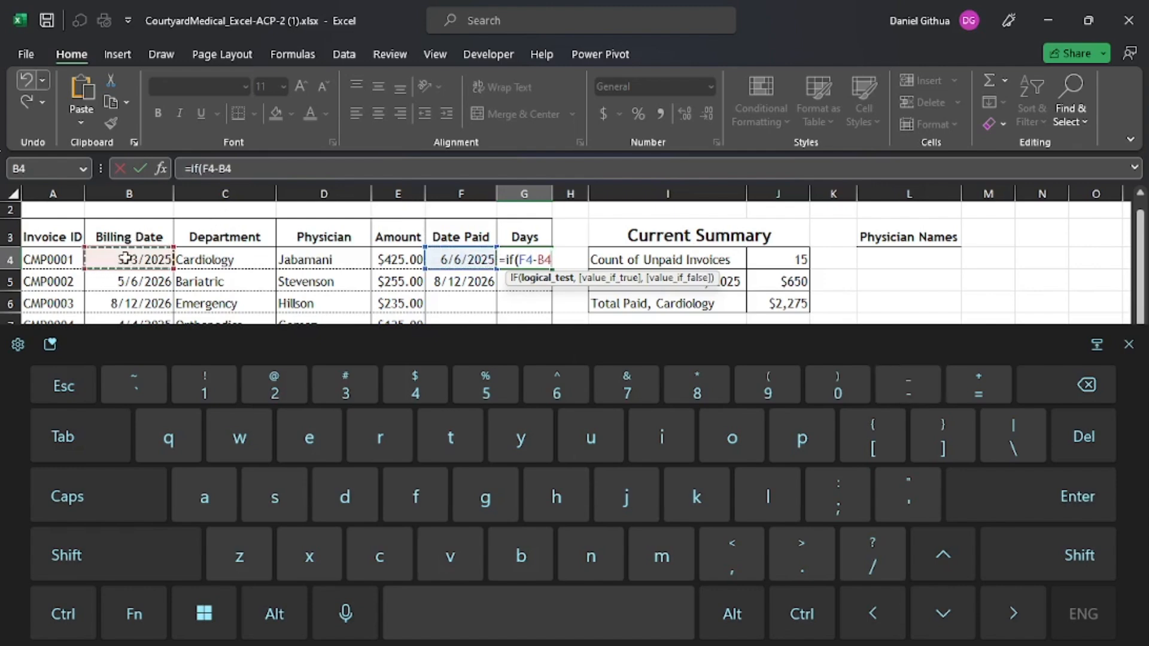
pyautogui.write('>')
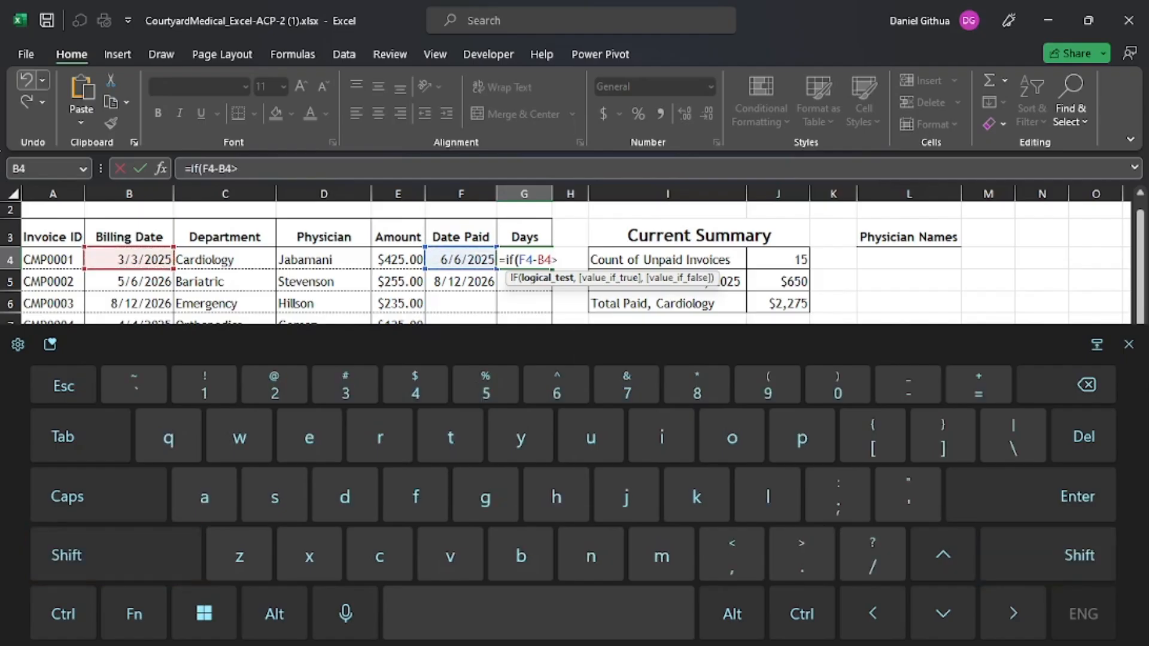
pyautogui.write('=0,')
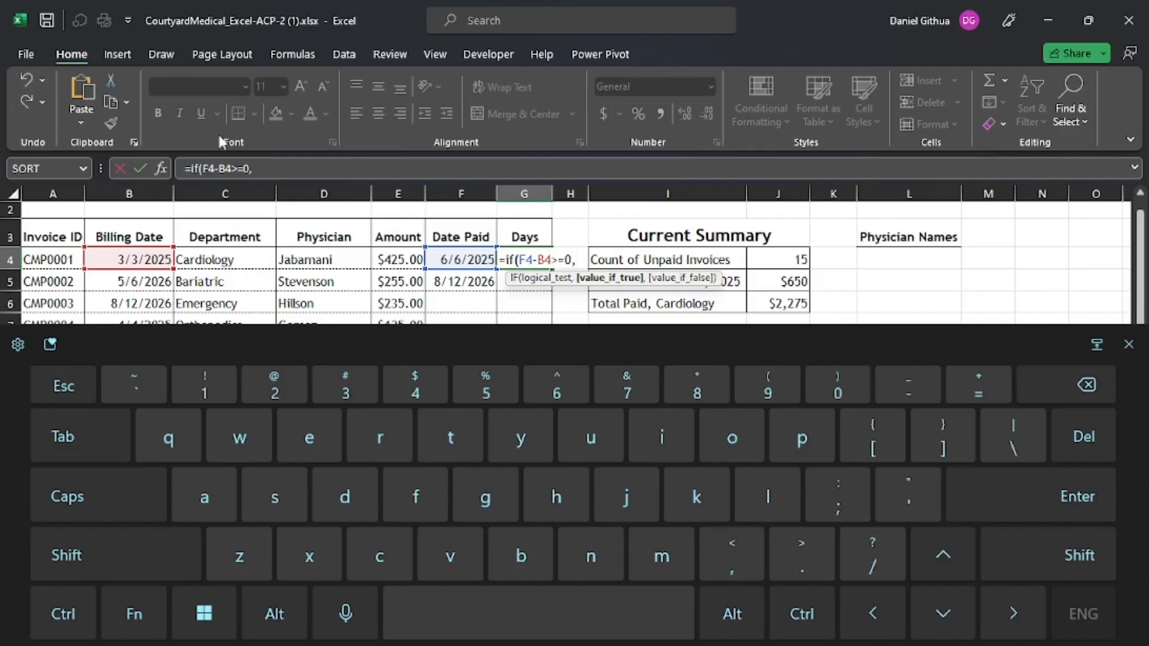
# - Finish G4 with F4-B4 as the true result and " " otherwise, showing 95
pyautogui.click(450, 258)
pyautogui.write('-')
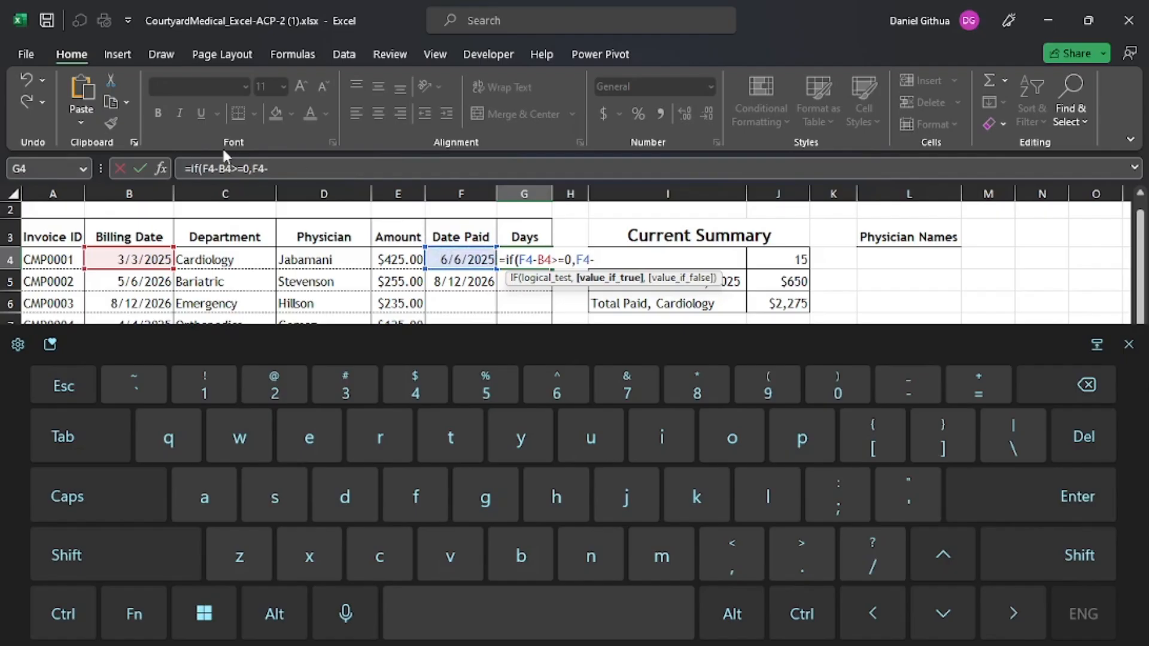
pyautogui.click(121, 256)
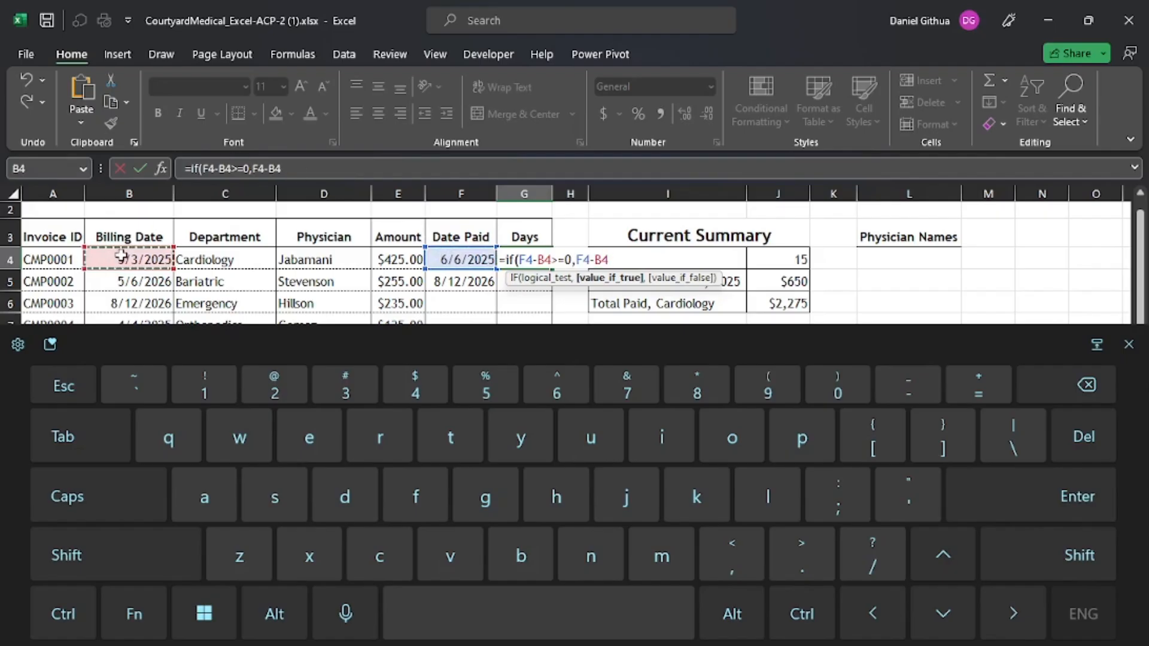
pyautogui.write(',')
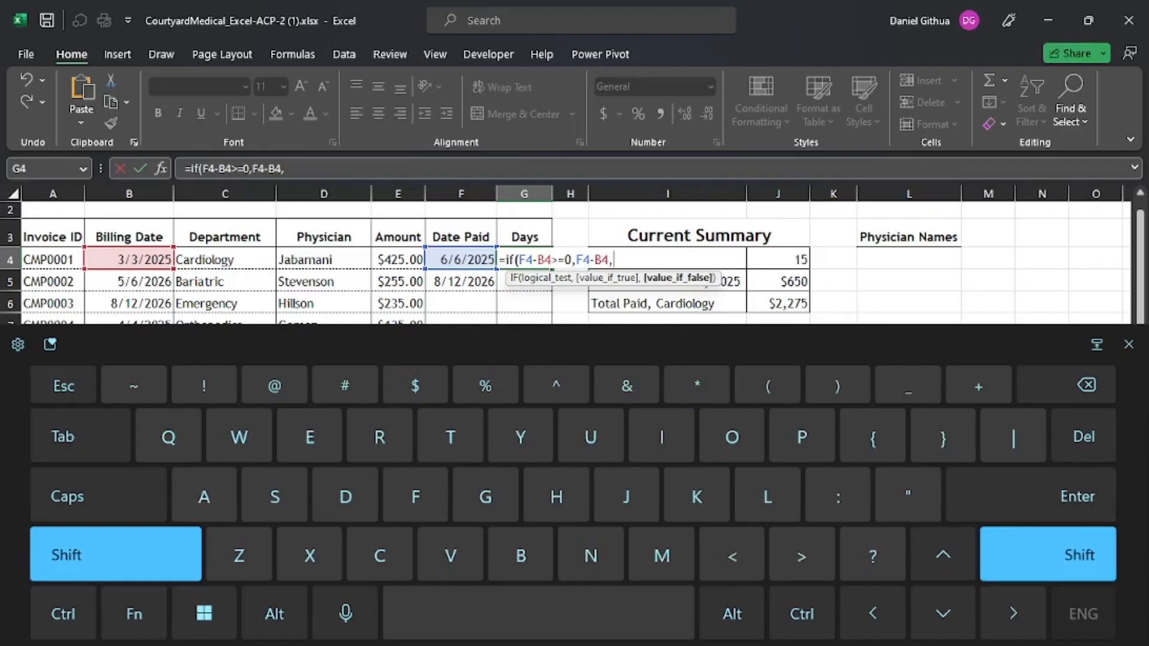
pyautogui.write('" ')
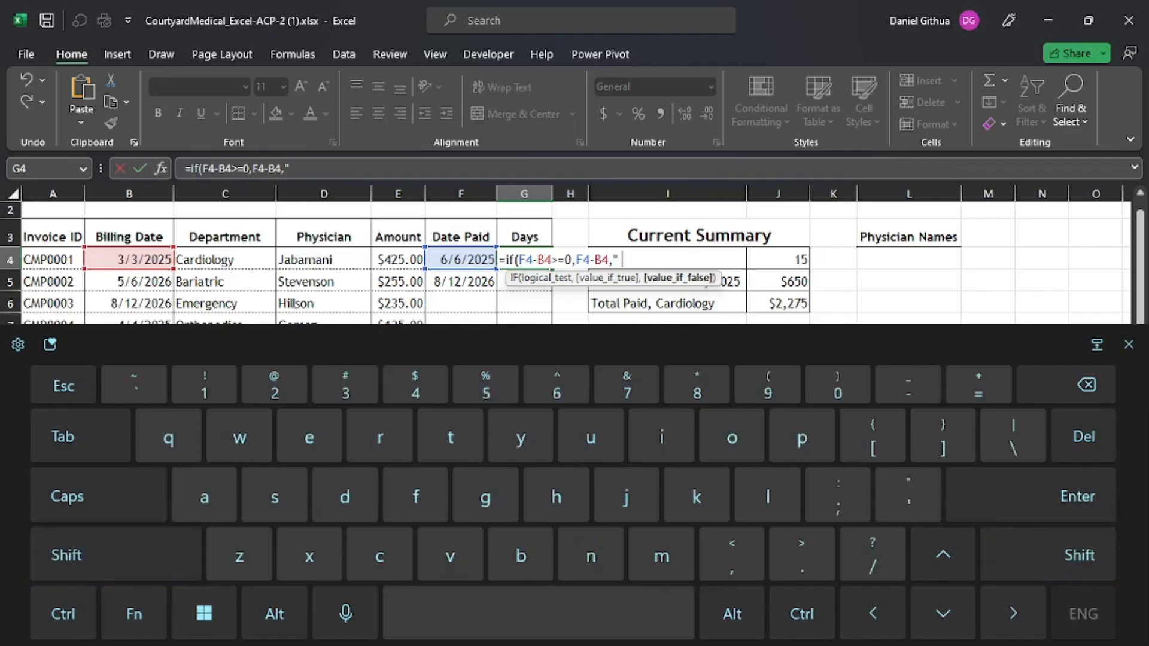
pyautogui.write('"')
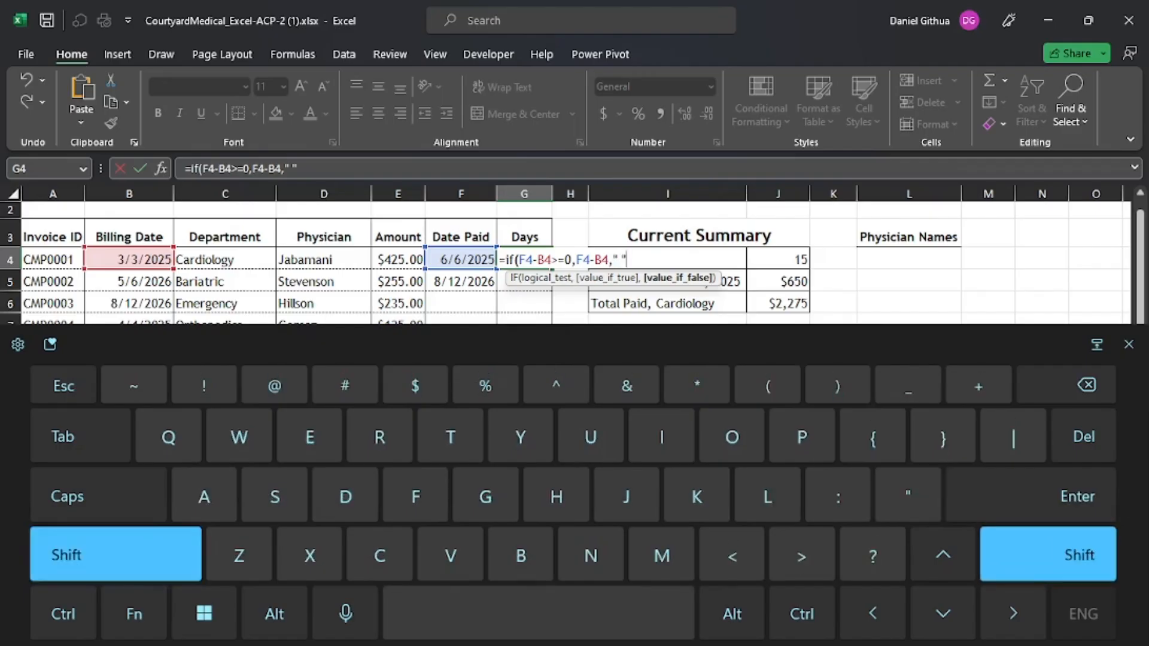
pyautogui.write(')')
pyautogui.press('Return')
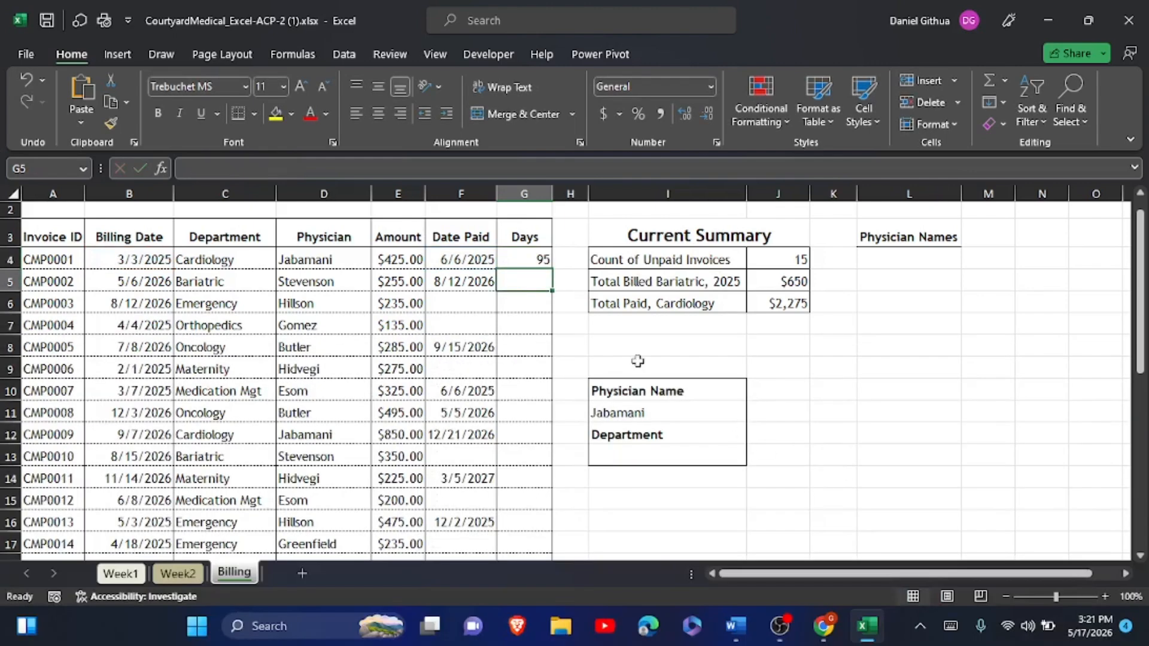
pyautogui.click(529, 258)
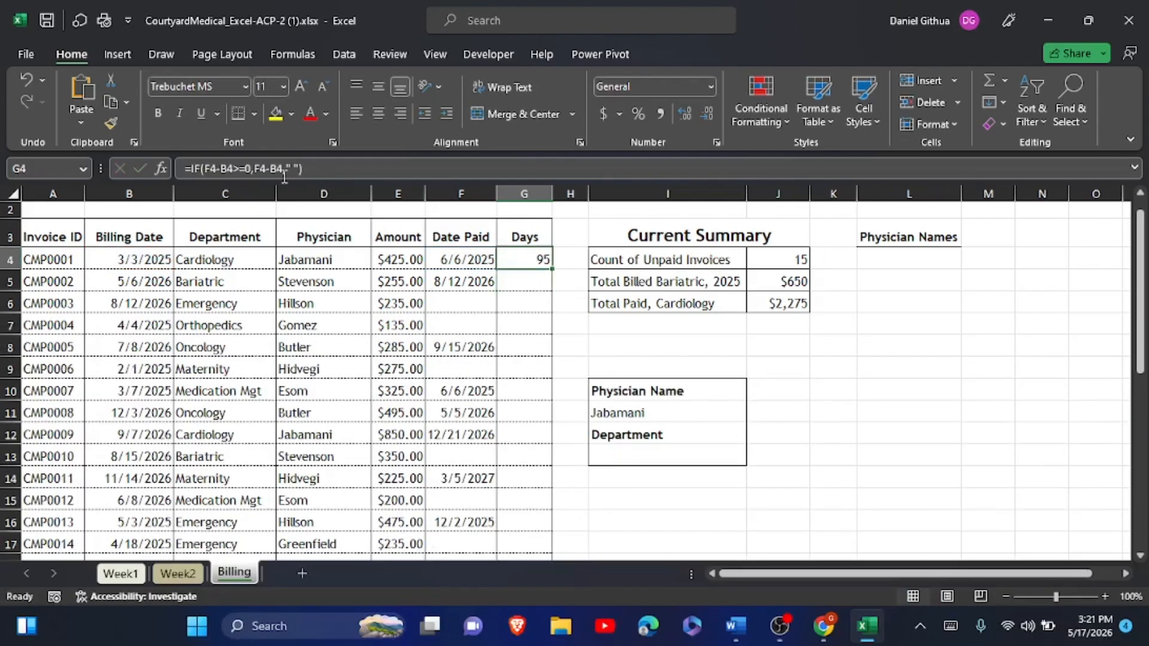
pyautogui.click(211, 169)
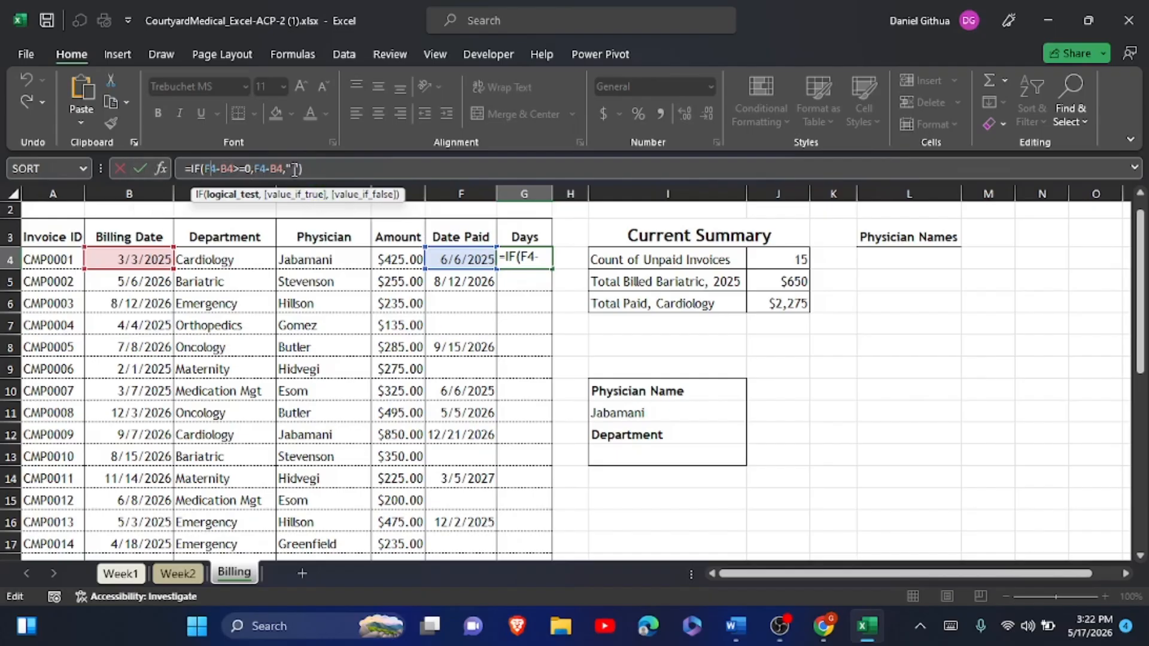
pyautogui.click(135, 174)
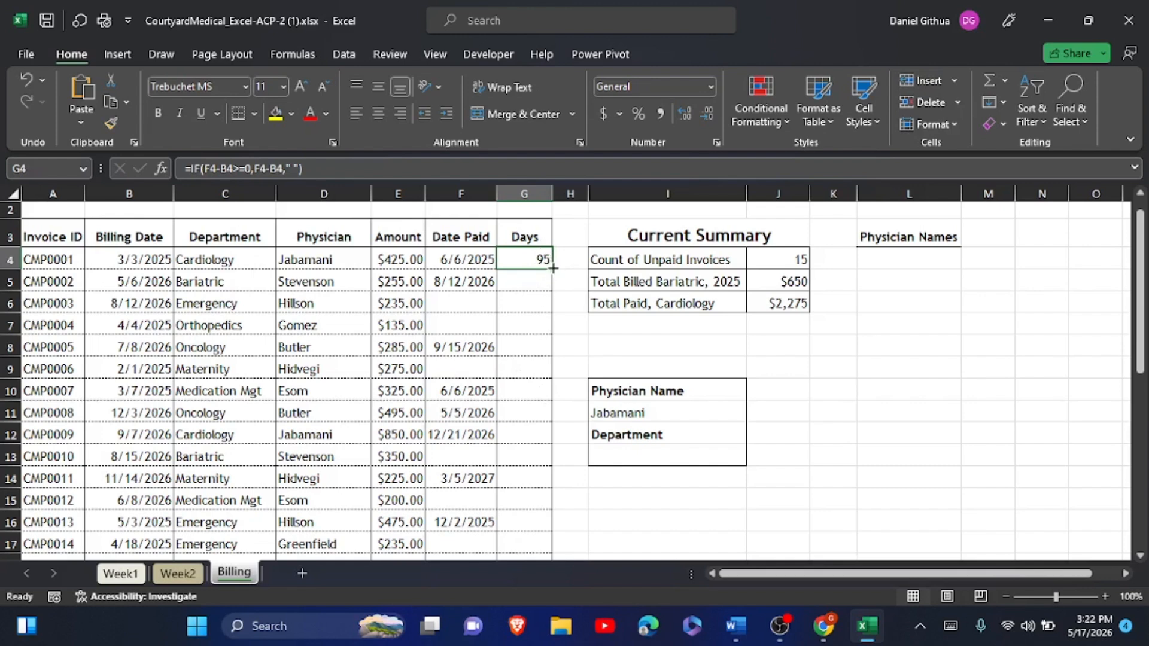
# - Fill G4's days formula down to G33 without formatting, keeping the column borders
pyautogui.moveTo(552, 269); pyautogui.dragTo(530, 521)
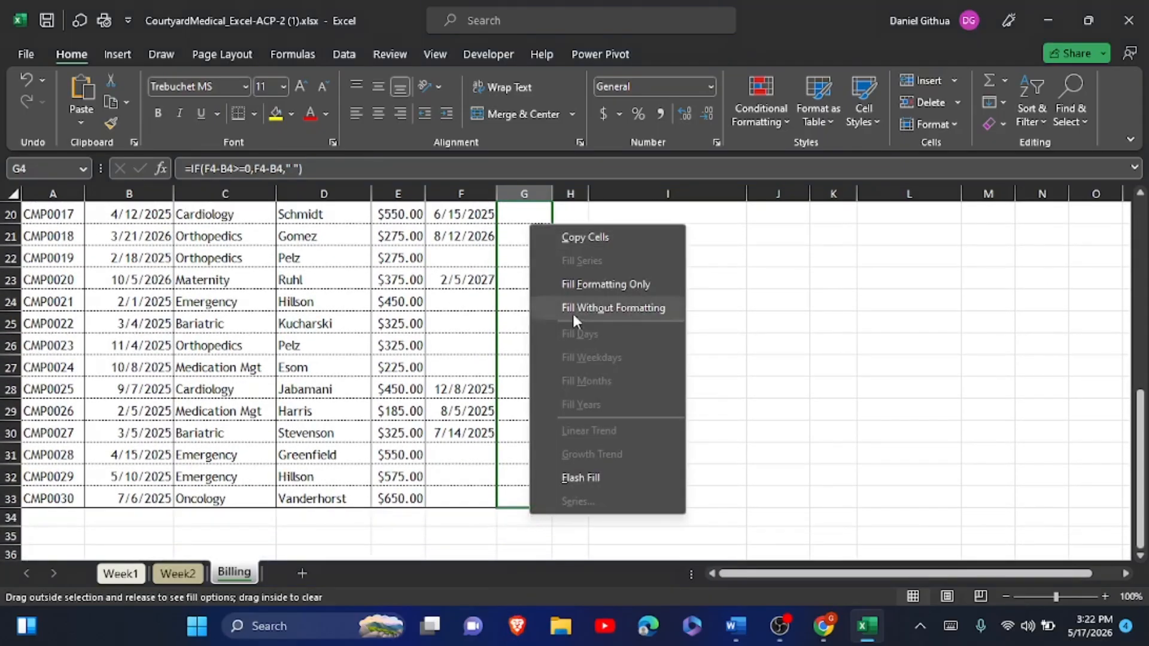
pyautogui.click(593, 319)
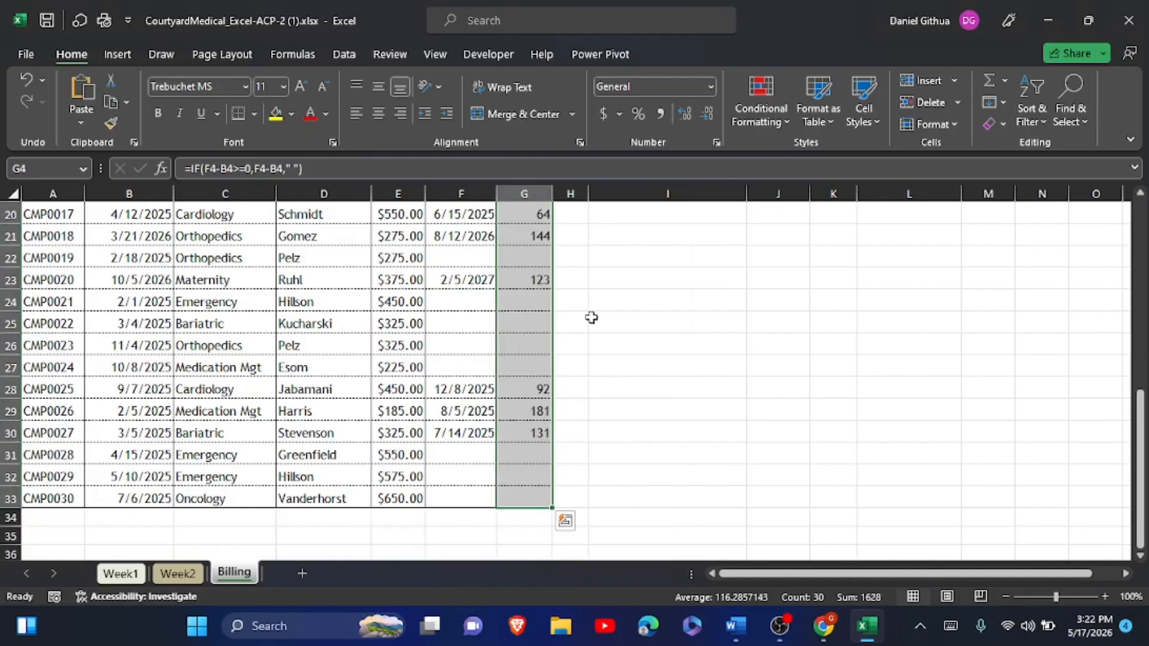
pyautogui.scroll(6, 591, 318)
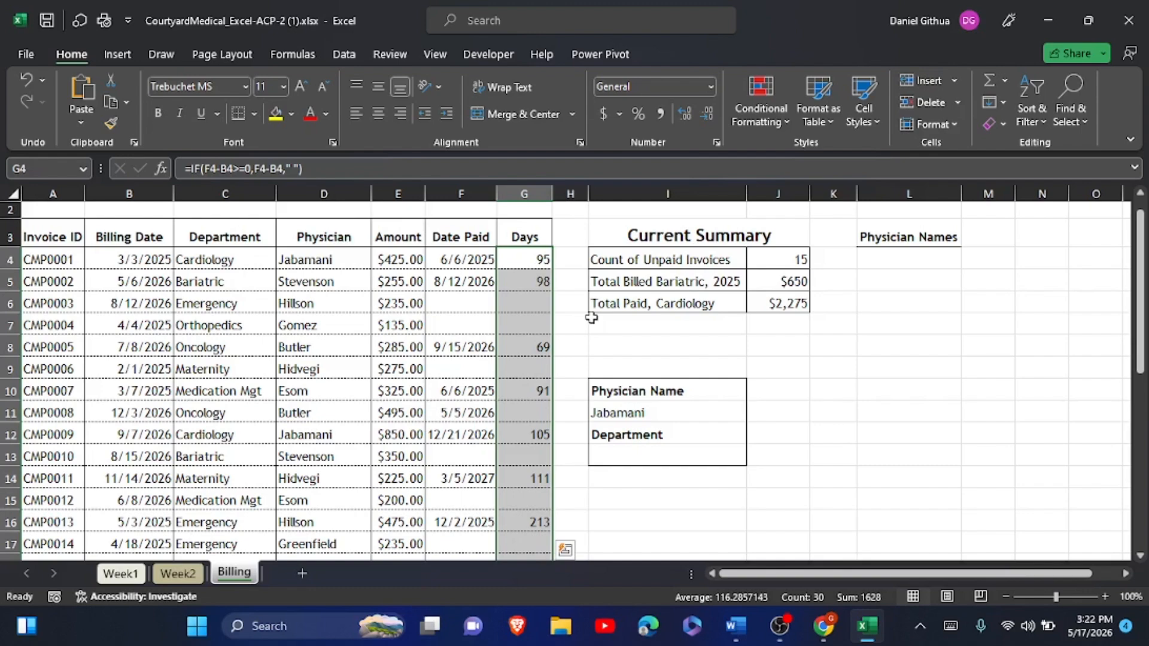
# - In Word, highlight the completed step 6 instructions in yellow
pyautogui.hotkey('alt', 'Tab')
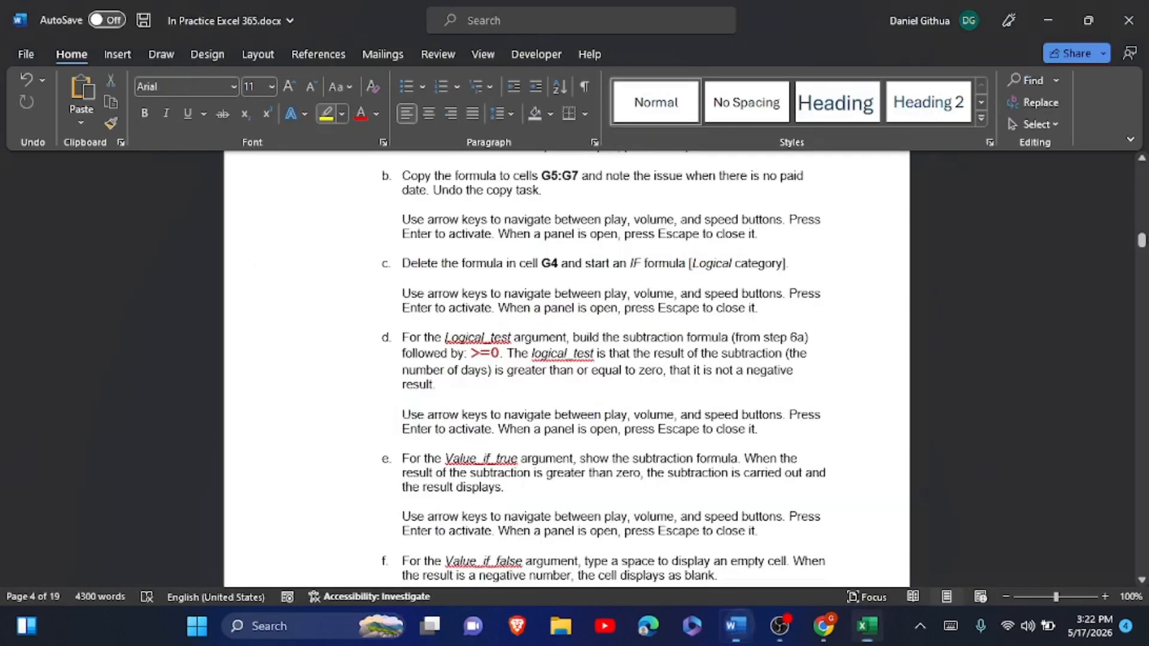
pyautogui.scroll(3, 566, 368)
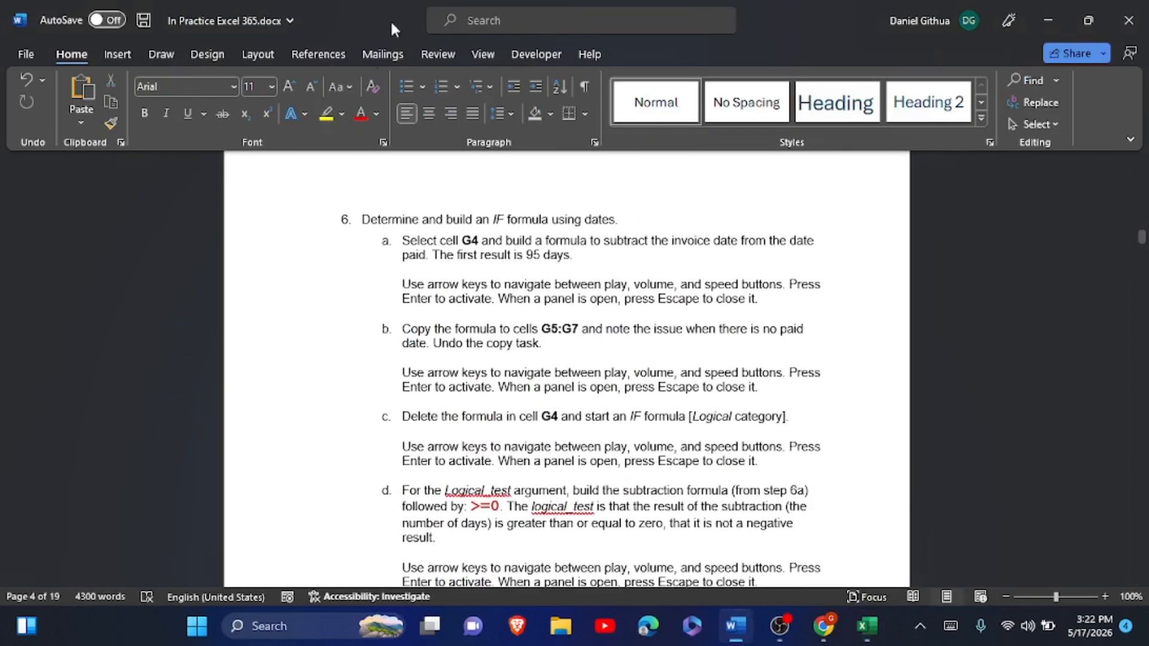
pyautogui.moveTo(362, 217); pyautogui.dragTo(769, 275)
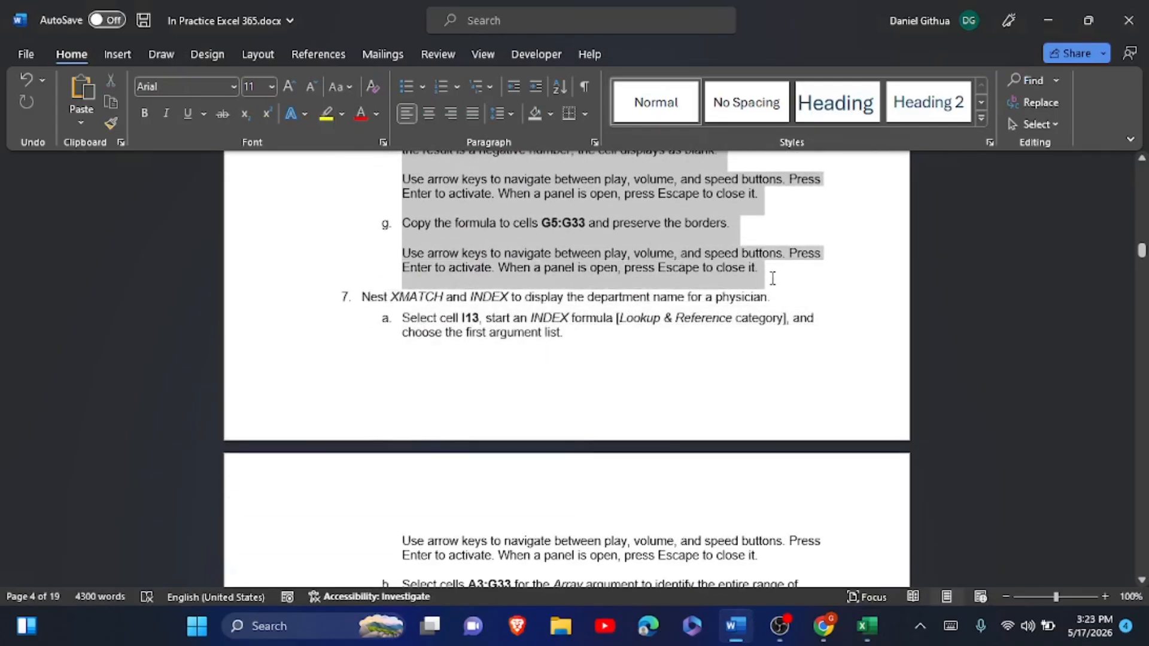
pyautogui.click(766, 252)
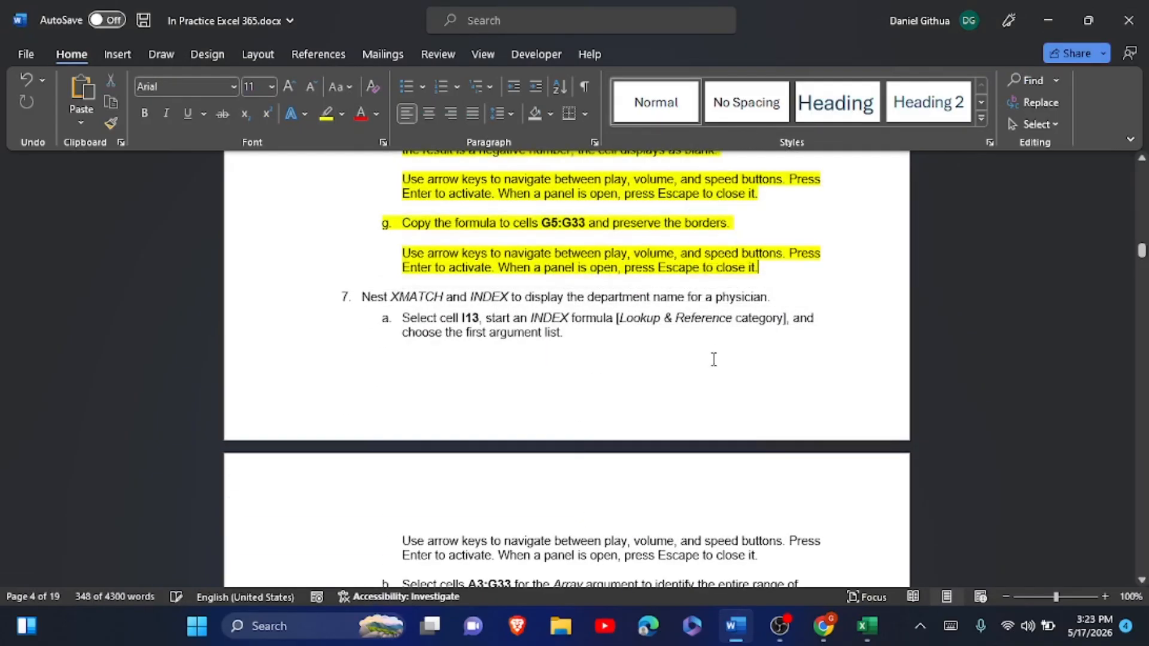
pyautogui.click(712, 359)
# - Scroll down to read step 7, then return to the Excel workbook
pyautogui.scroll(-1, 712, 359)
pyautogui.scroll(-1, 712, 359)
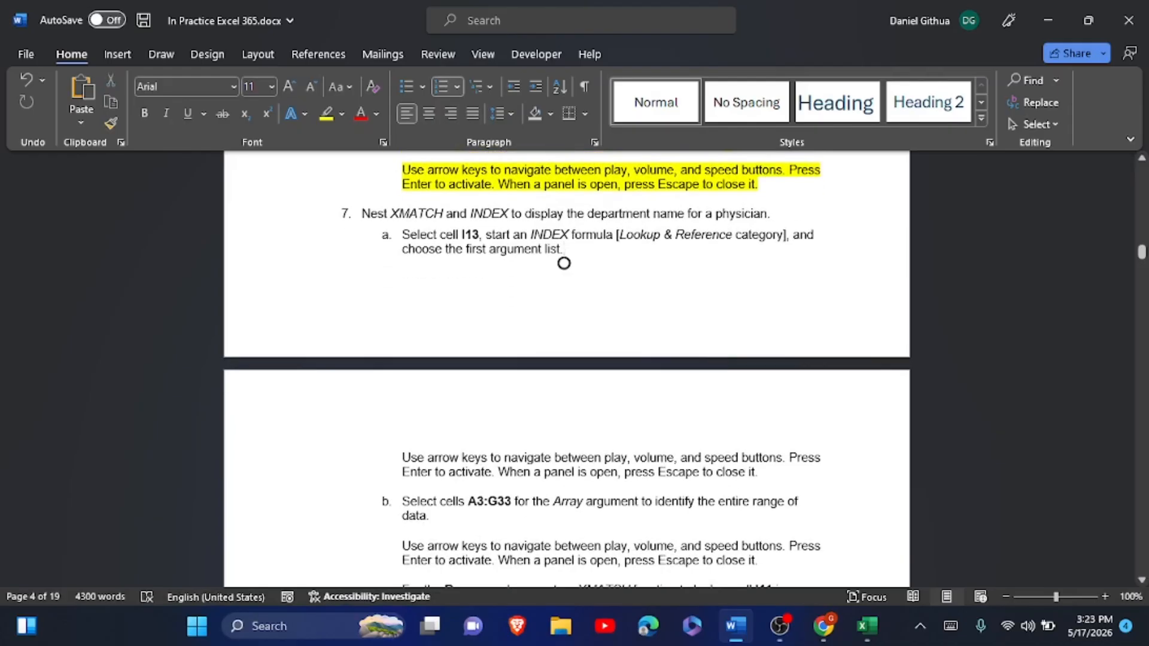
pyautogui.scroll(-3, 566, 368)
pyautogui.scroll(-3, 566, 368)
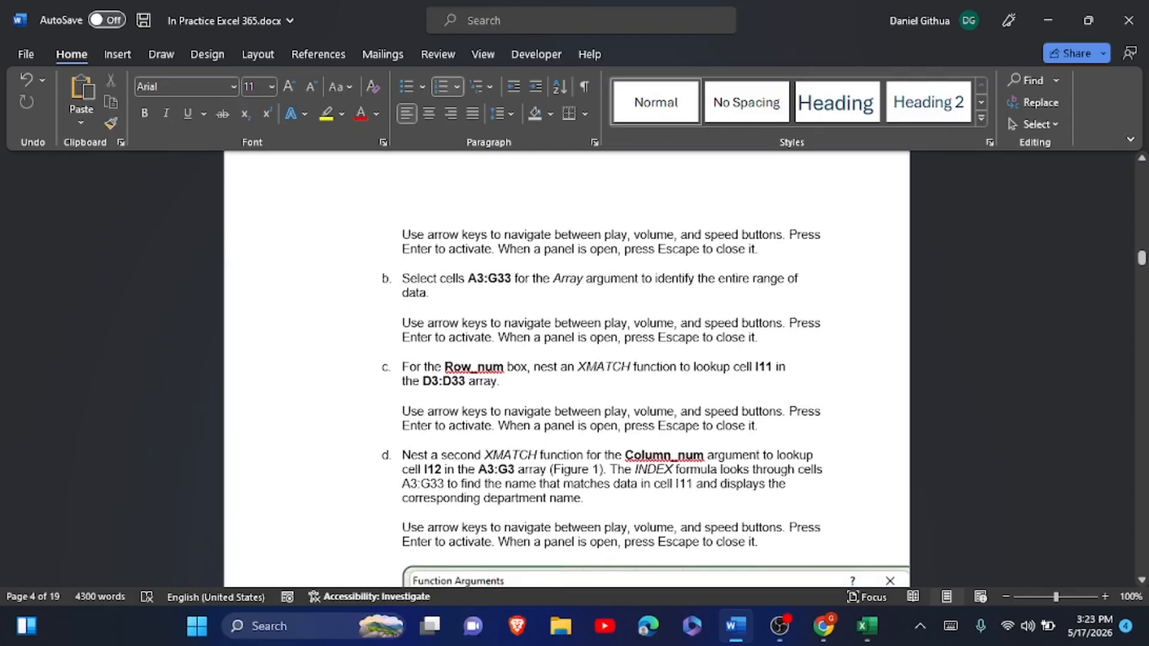
pyautogui.scroll(-5, 566, 368)
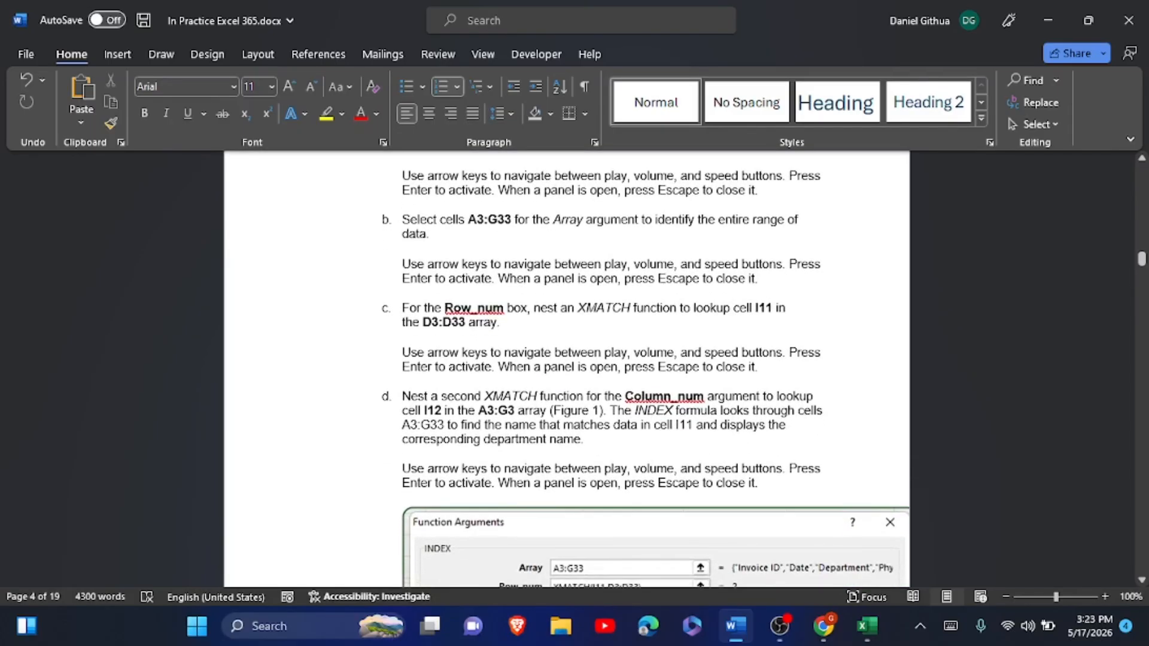
pyautogui.scroll(-1, 566, 368)
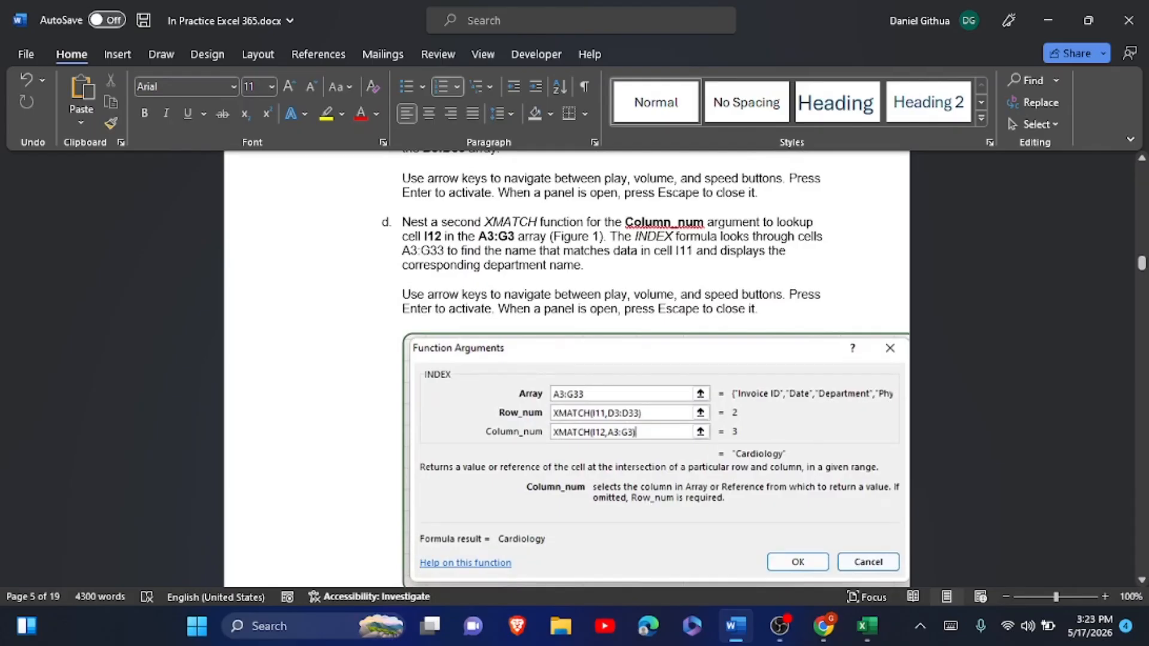
pyautogui.scroll(10, 562, 275)
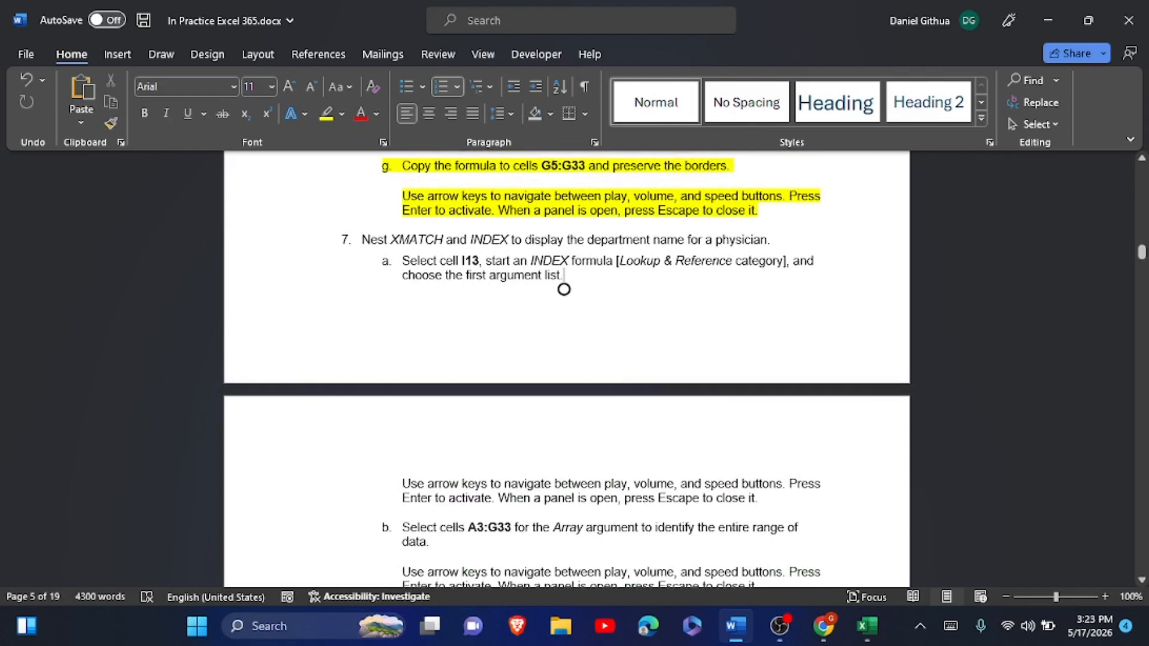
pyautogui.hotkey('alt', 'Tab')
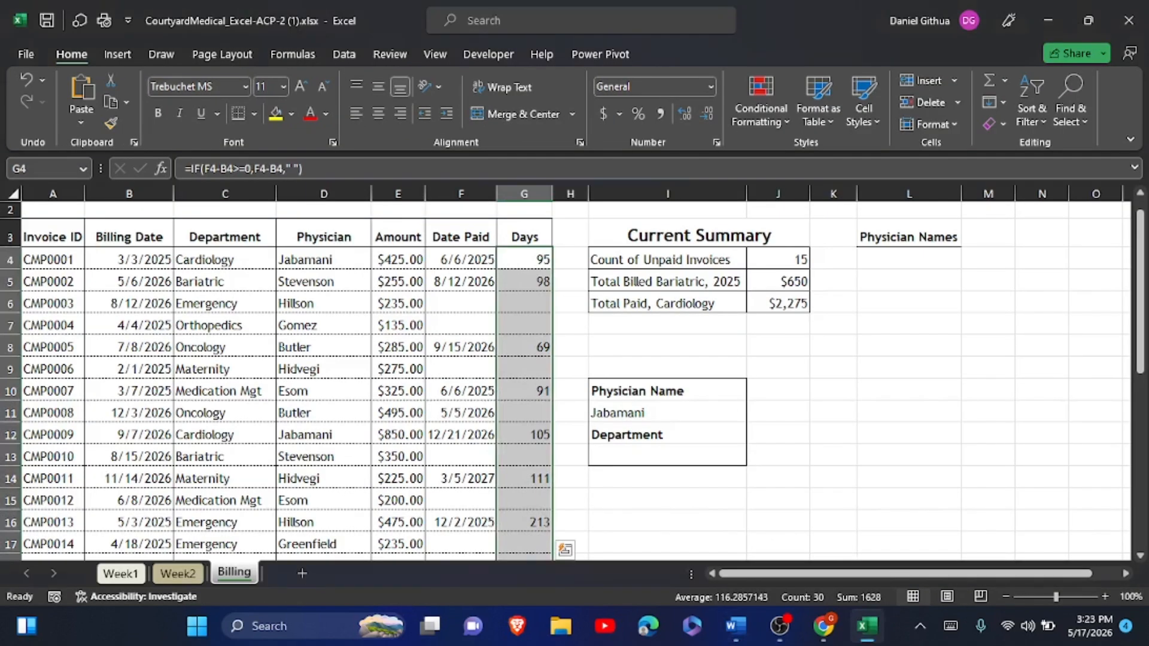
# - Start an array-form INDEX formula in I13 with A3:G33 as its array
pyautogui.click(667, 456)
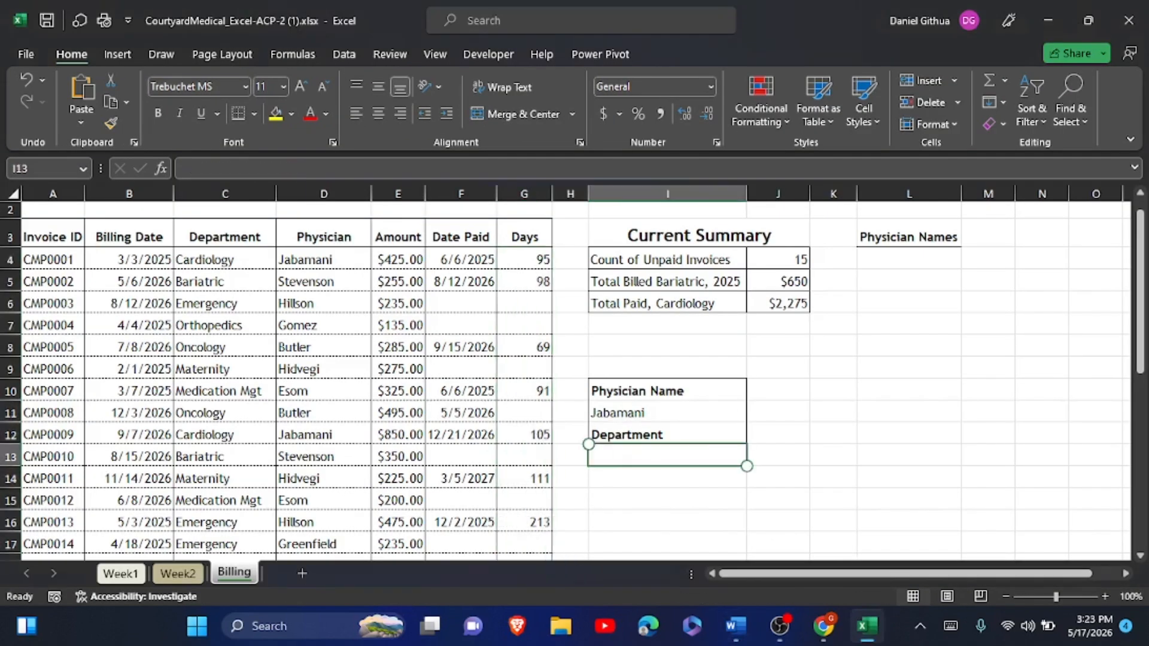
pyautogui.click(159, 169)
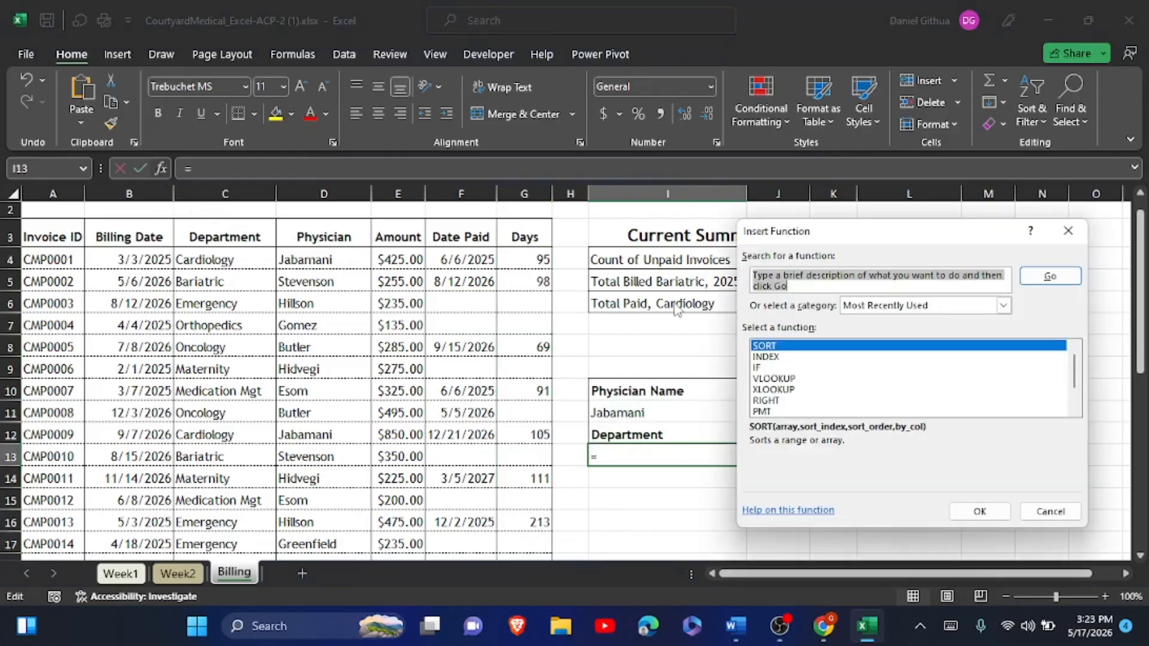
pyautogui.click(768, 357)
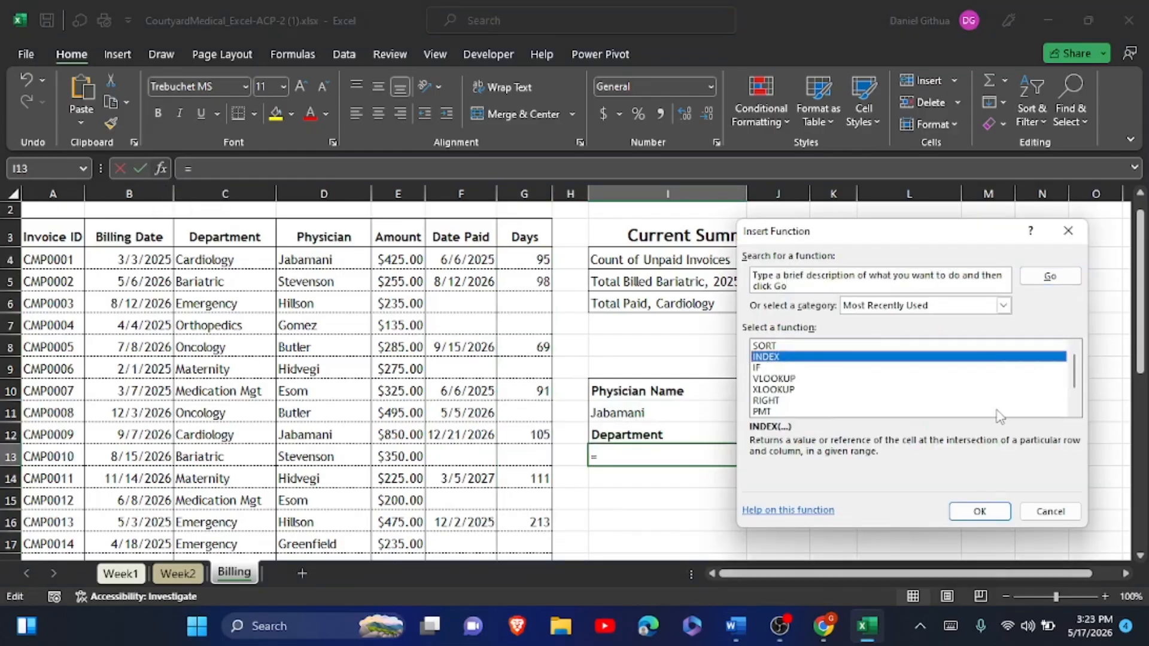
pyautogui.click(972, 512)
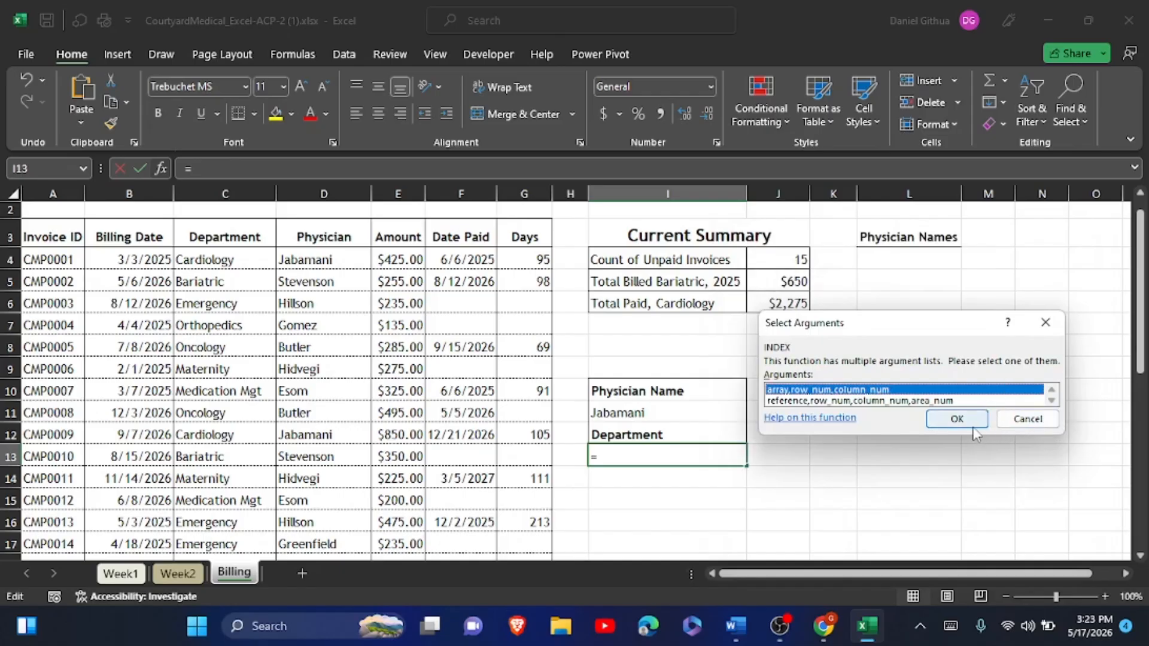
pyautogui.click(973, 426)
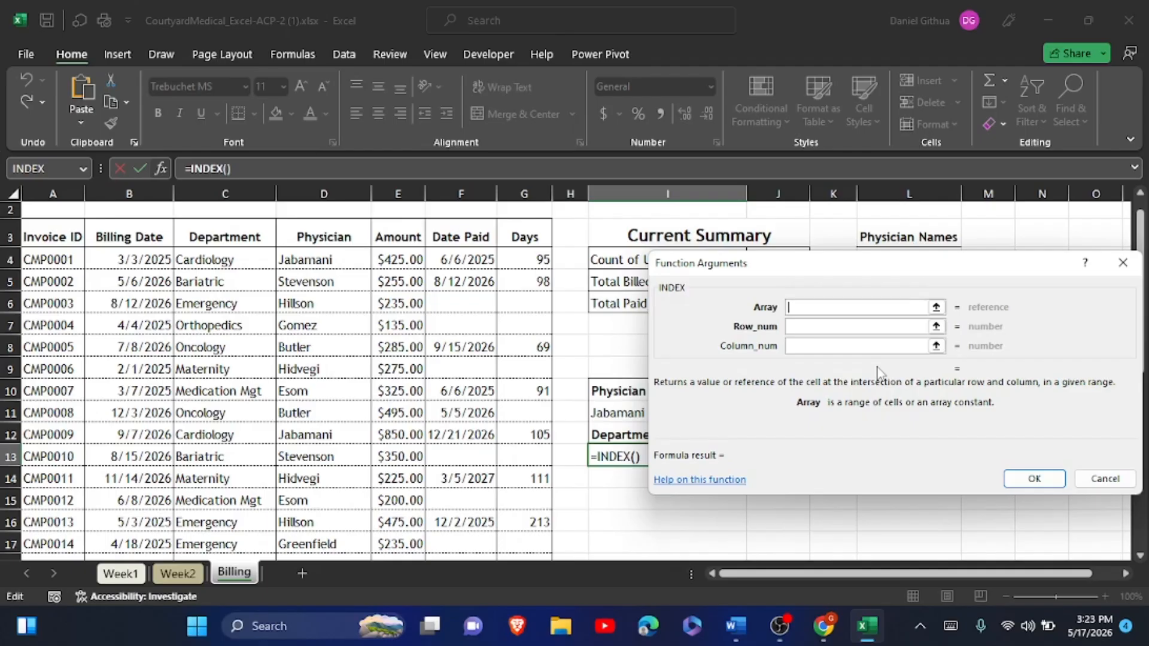
pyautogui.write('A')
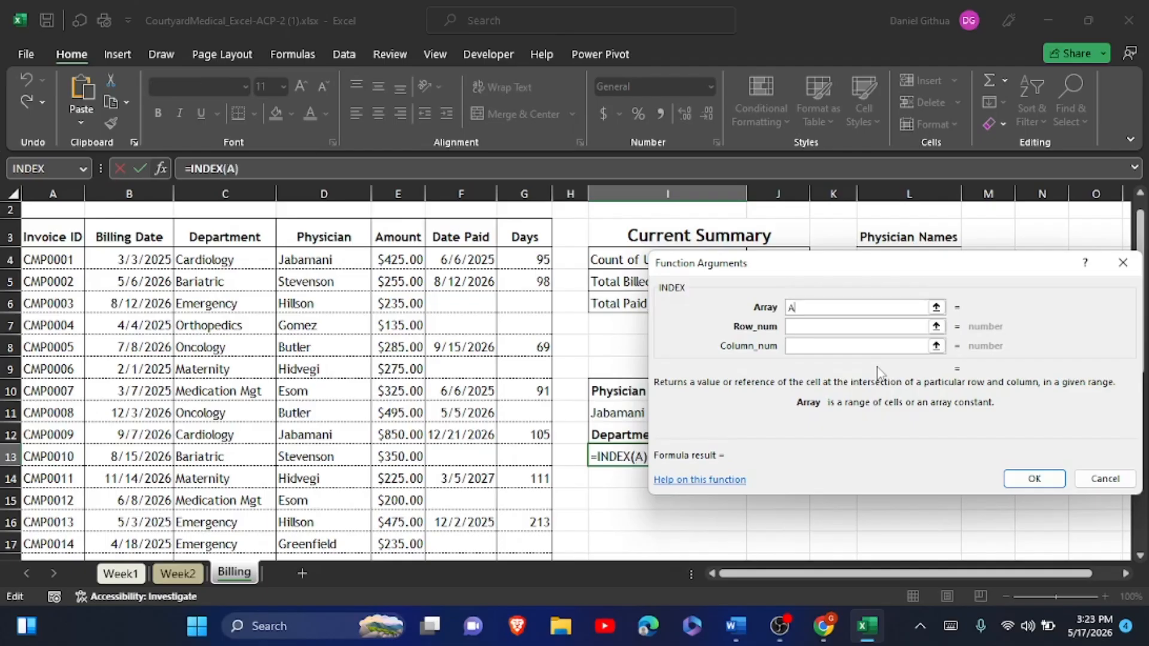
pyautogui.write('3')
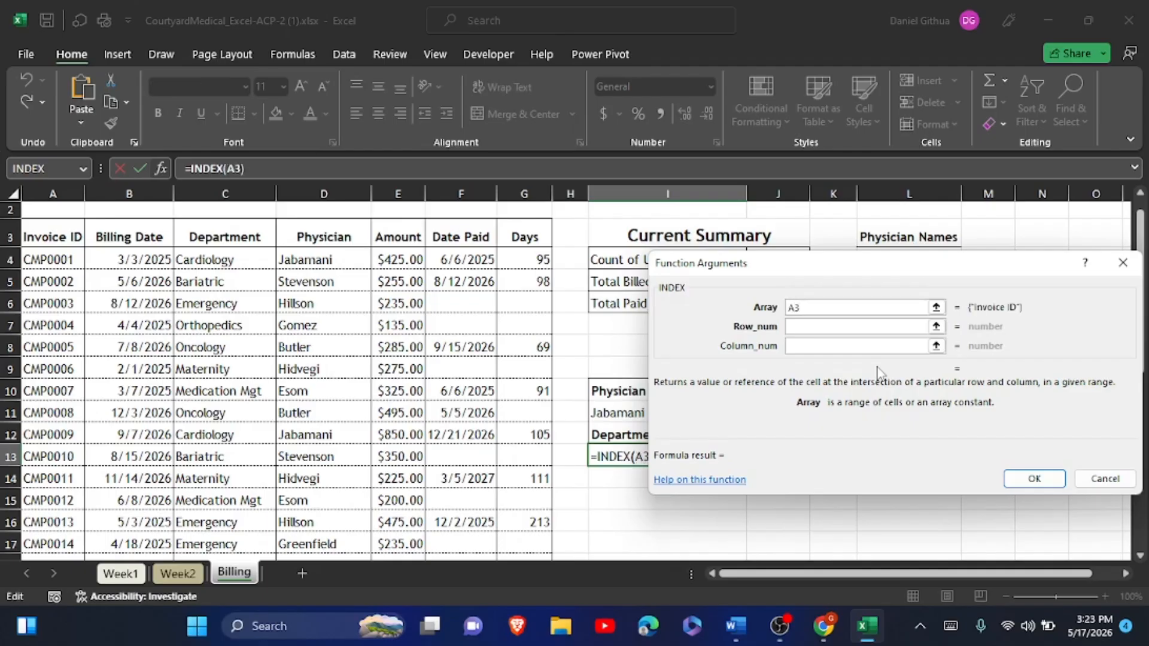
pyautogui.click(947, 631)
pyautogui.write(':')
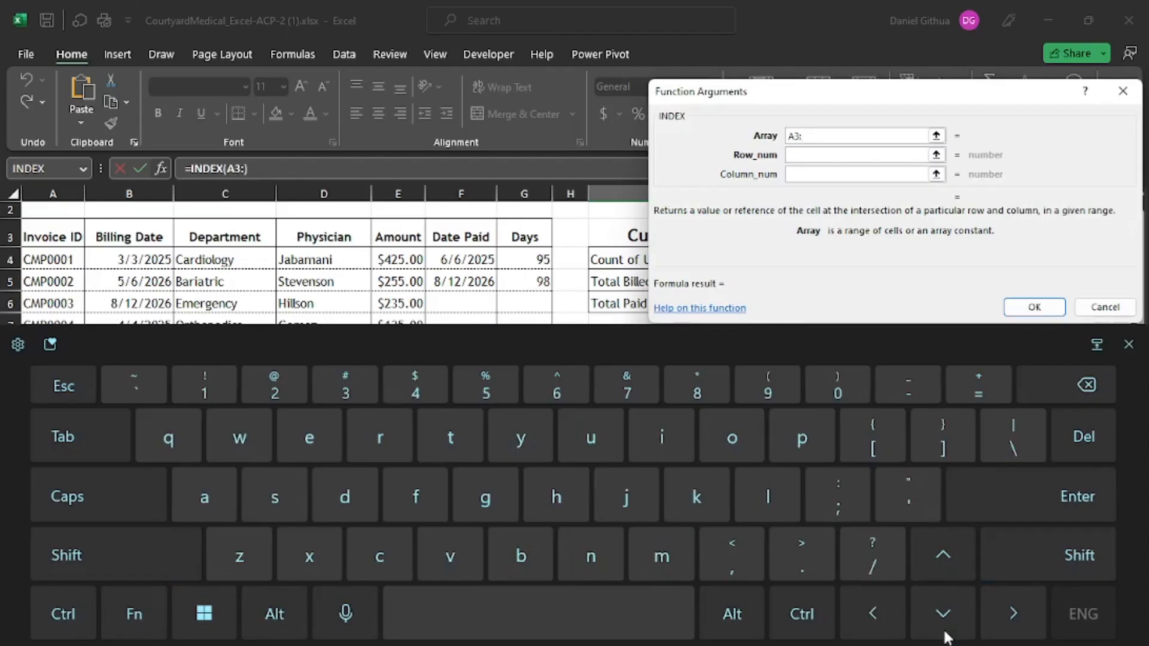
pyautogui.write('G')
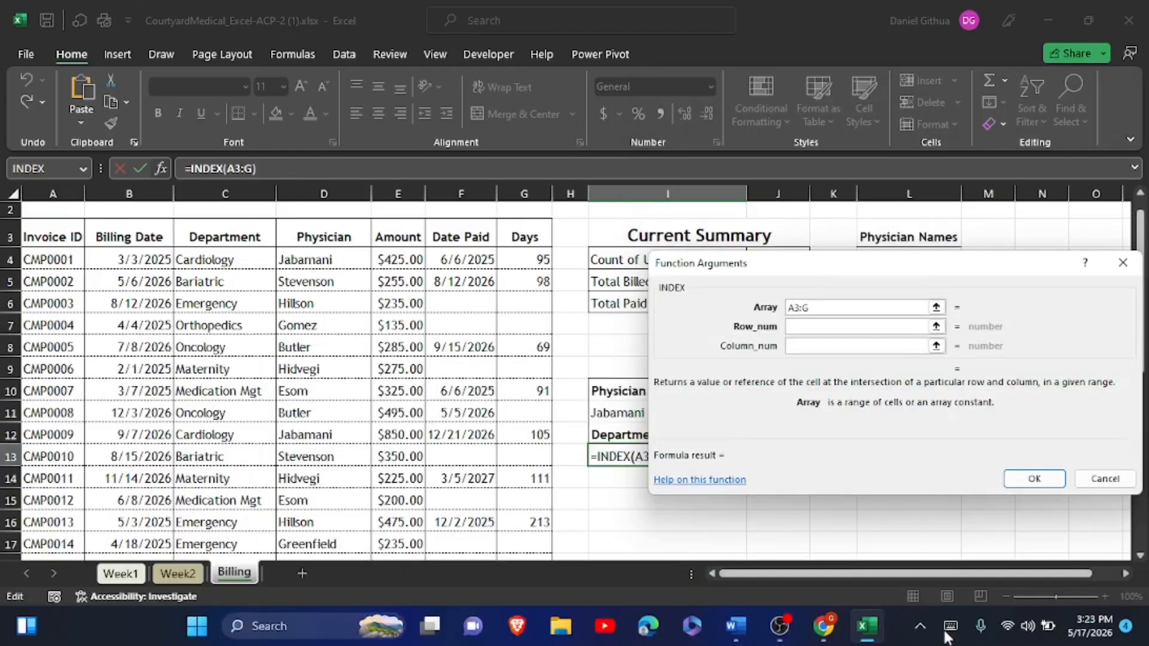
pyautogui.write('33')
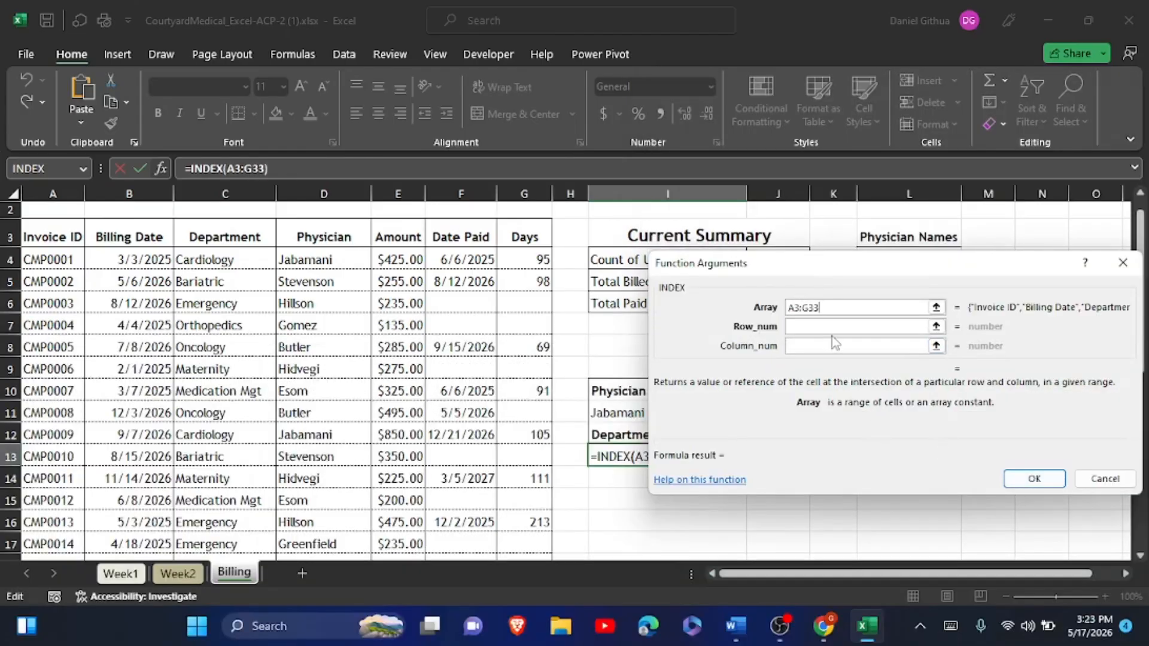
pyautogui.click(814, 326)
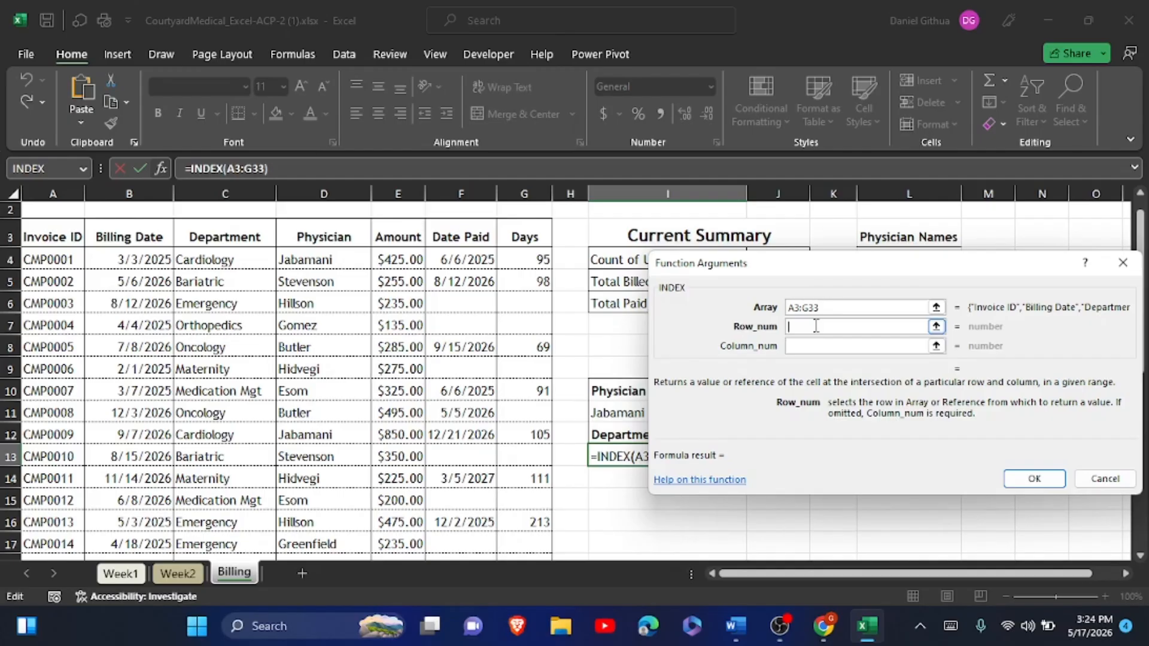
# - Set INDEX's Row_num to XMATCH(I11,D3:D33)
pyautogui.write('XMAT')
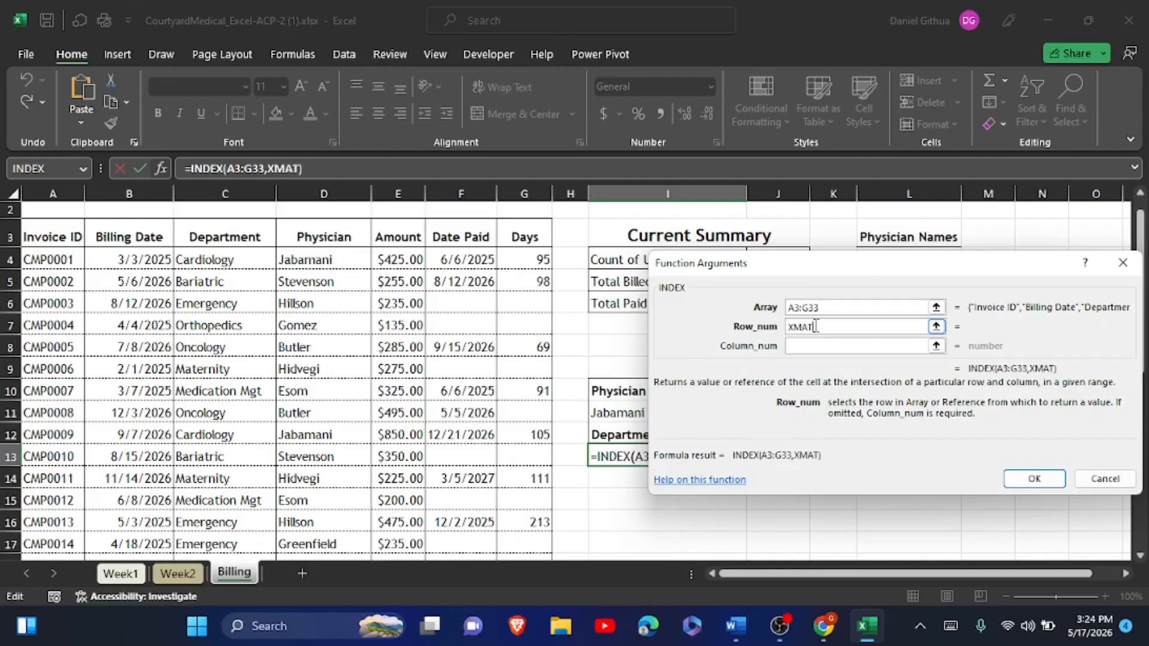
pyautogui.write('CH(')
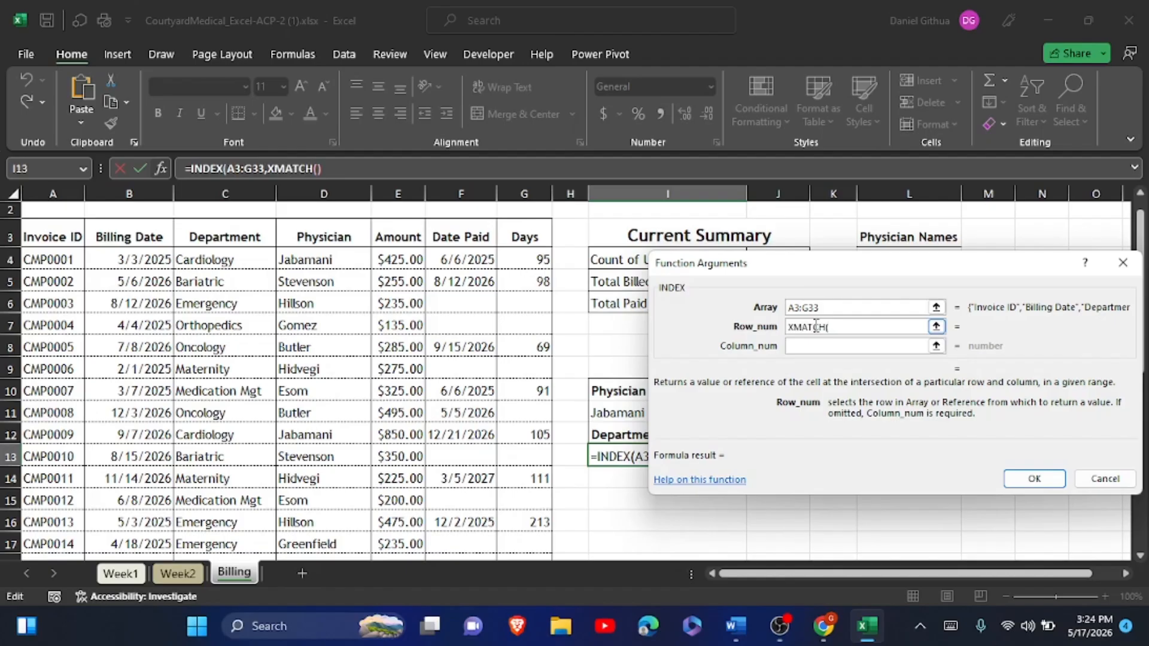
pyautogui.write('I11,')
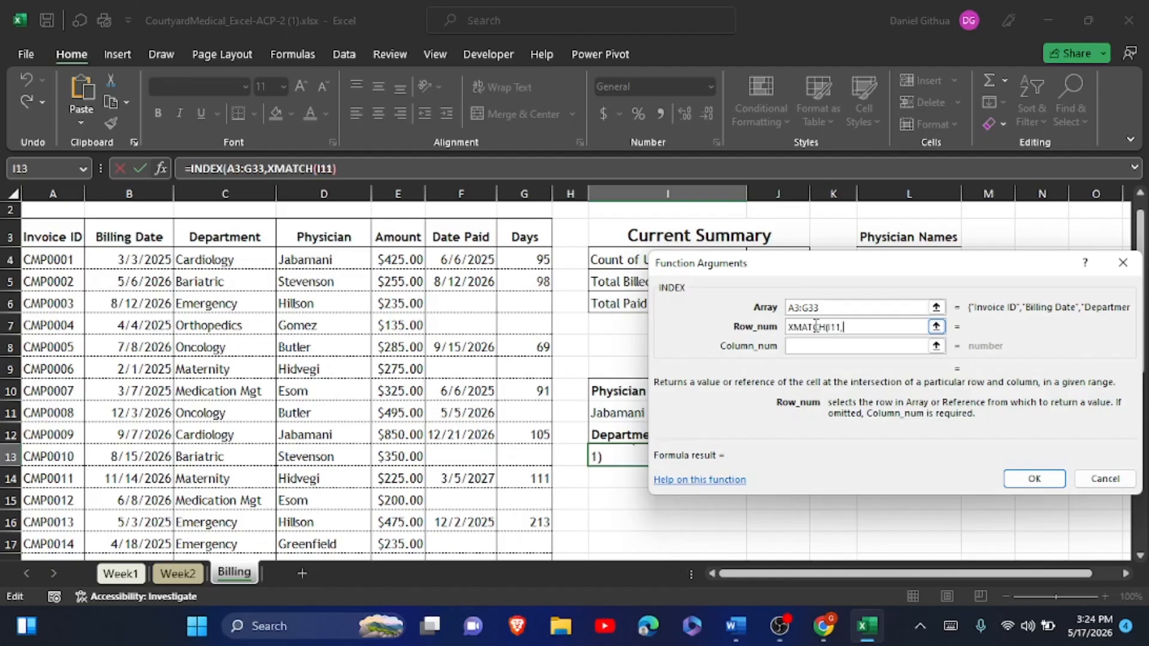
pyautogui.write('D3')
pyautogui.click(950, 626)
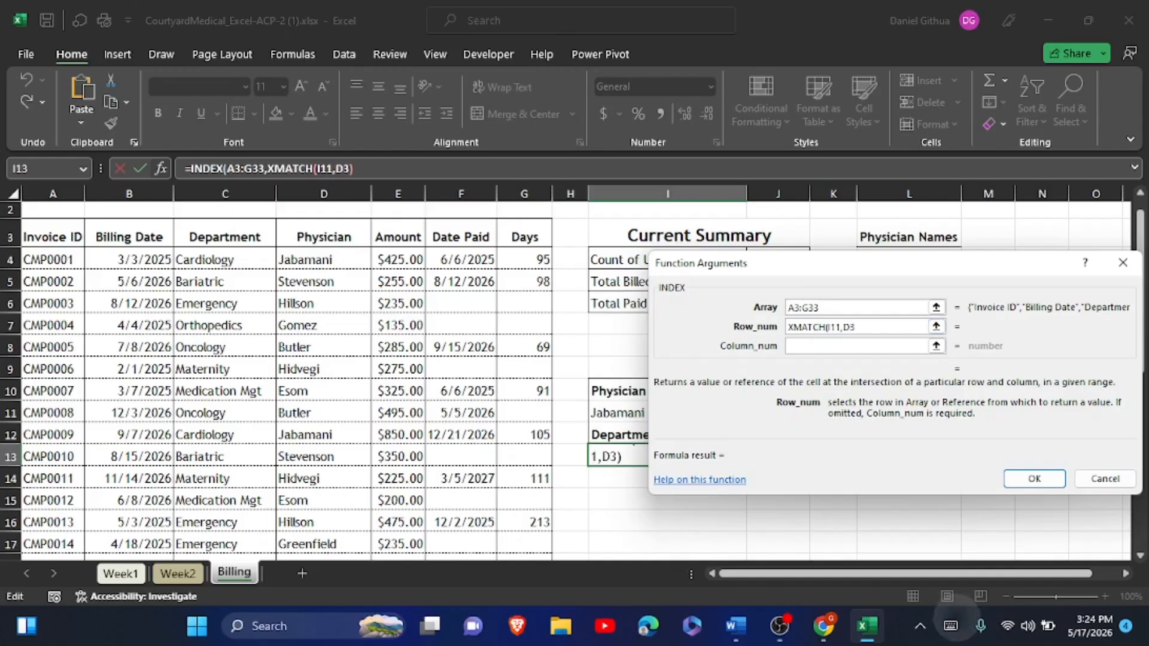
pyautogui.write(':')
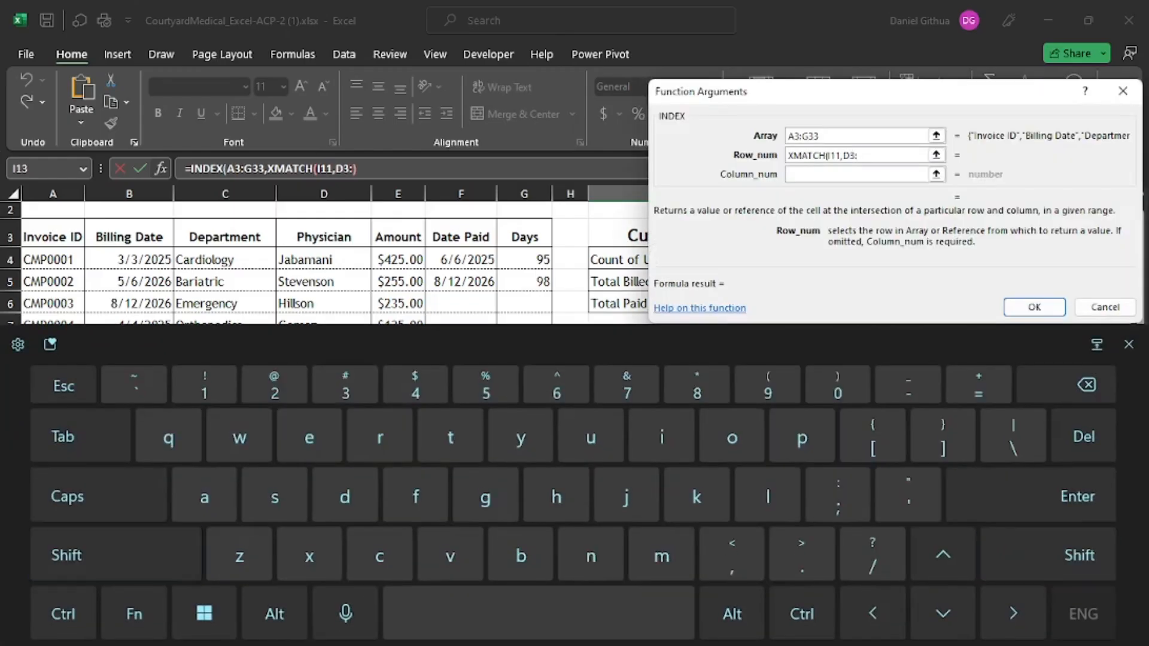
pyautogui.write('D33')
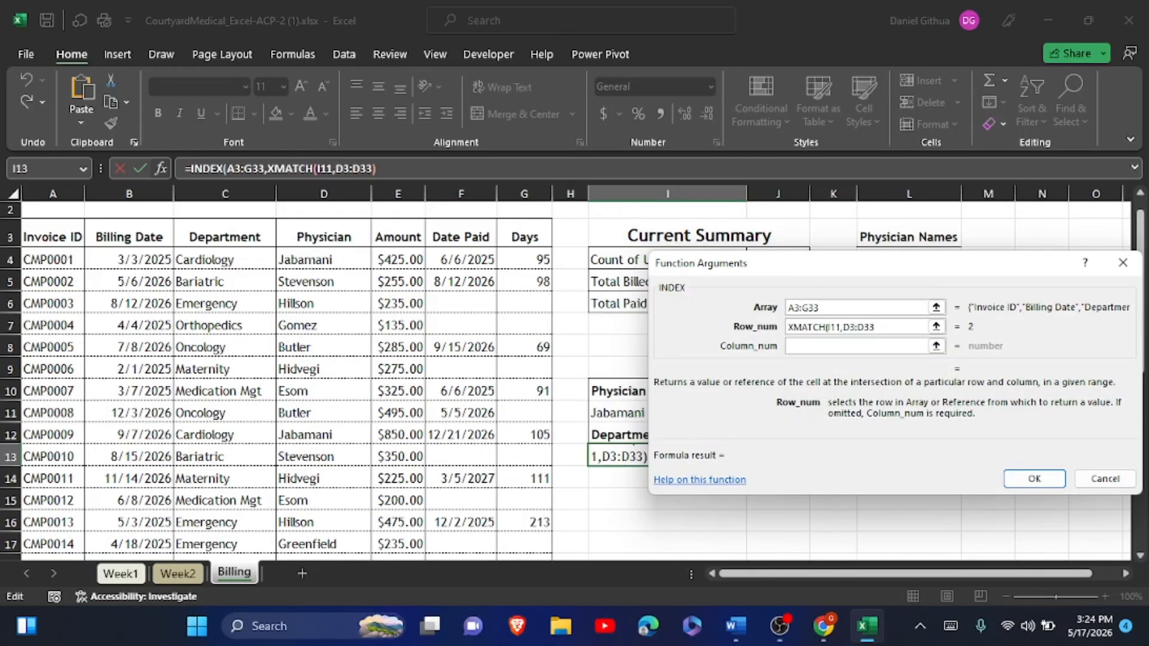
pyautogui.click(950, 626)
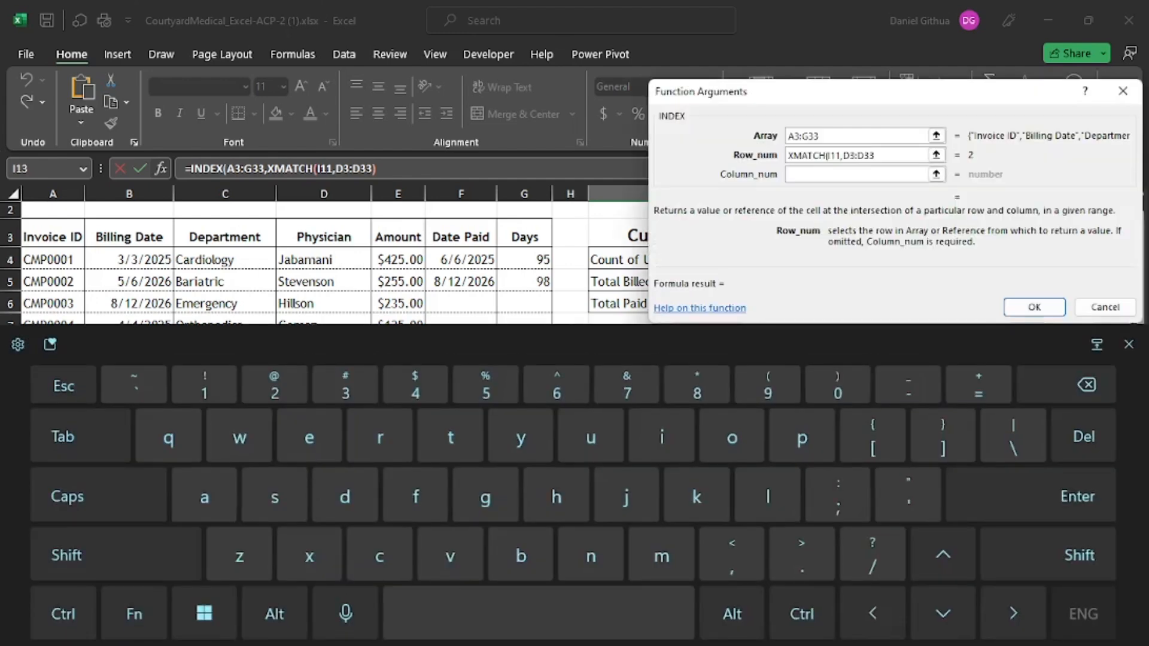
pyautogui.write(')')
# - Set Column_num to XMATCH(I12,A3:G3) and accept, so I13 returns Cardiology
pyautogui.click(808, 175)
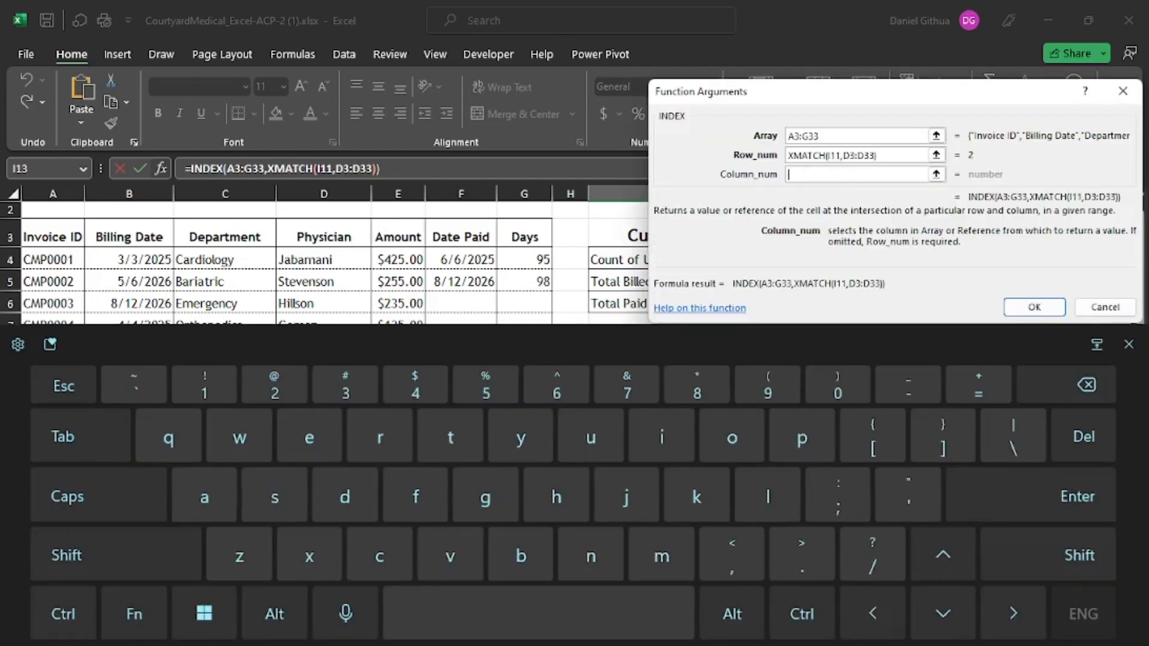
pyautogui.write('5')
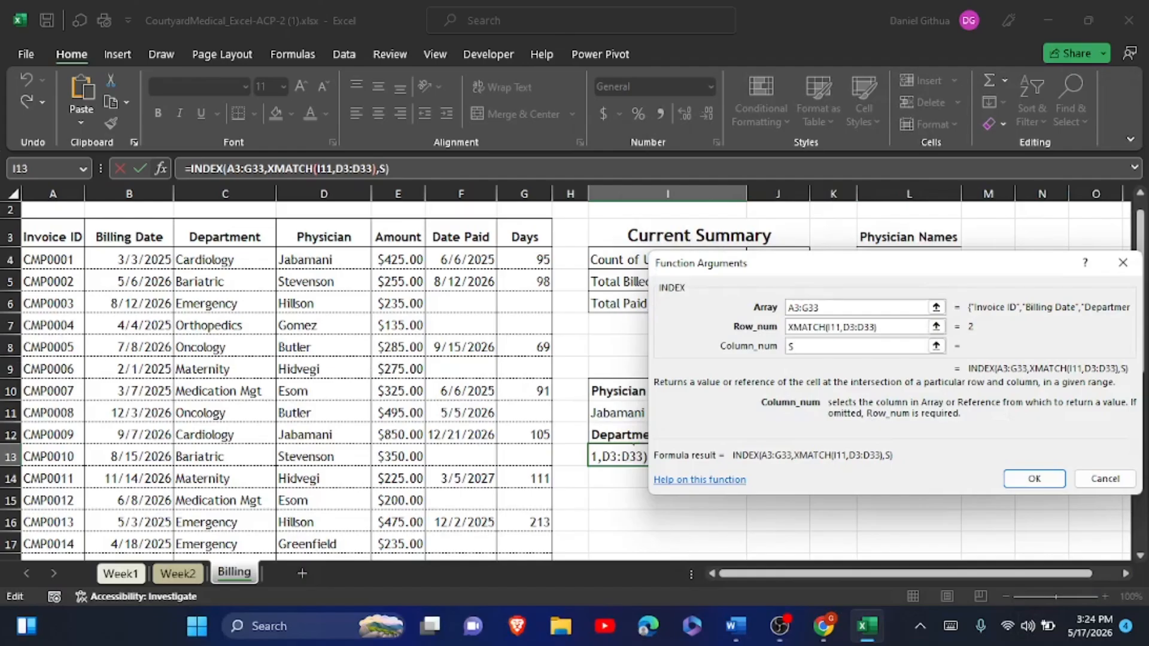
pyautogui.moveTo(802, 348); pyautogui.dragTo(787, 353)
pyautogui.write('XMAT')
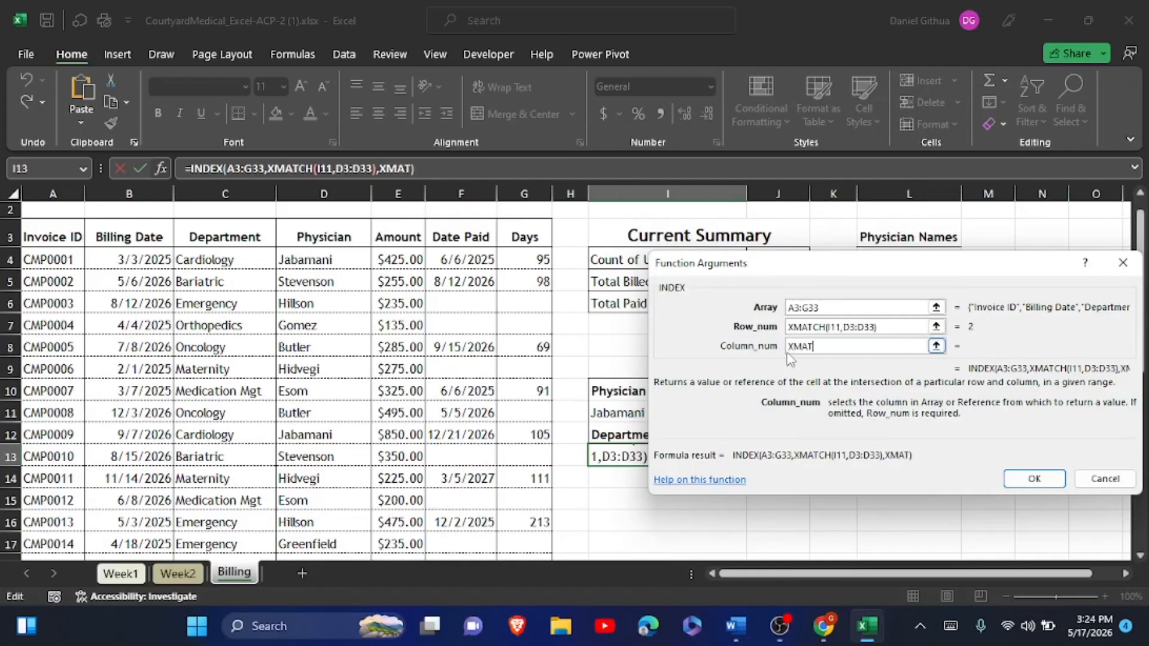
pyautogui.write('CH(I12')
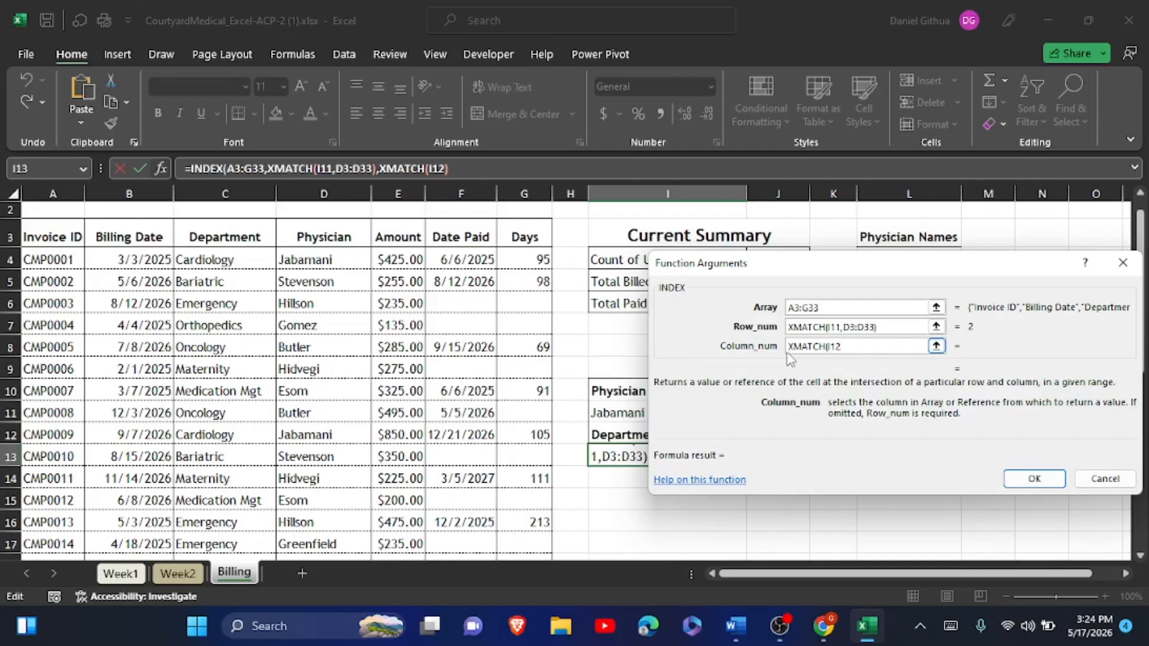
pyautogui.write(',A3')
pyautogui.click(950, 626)
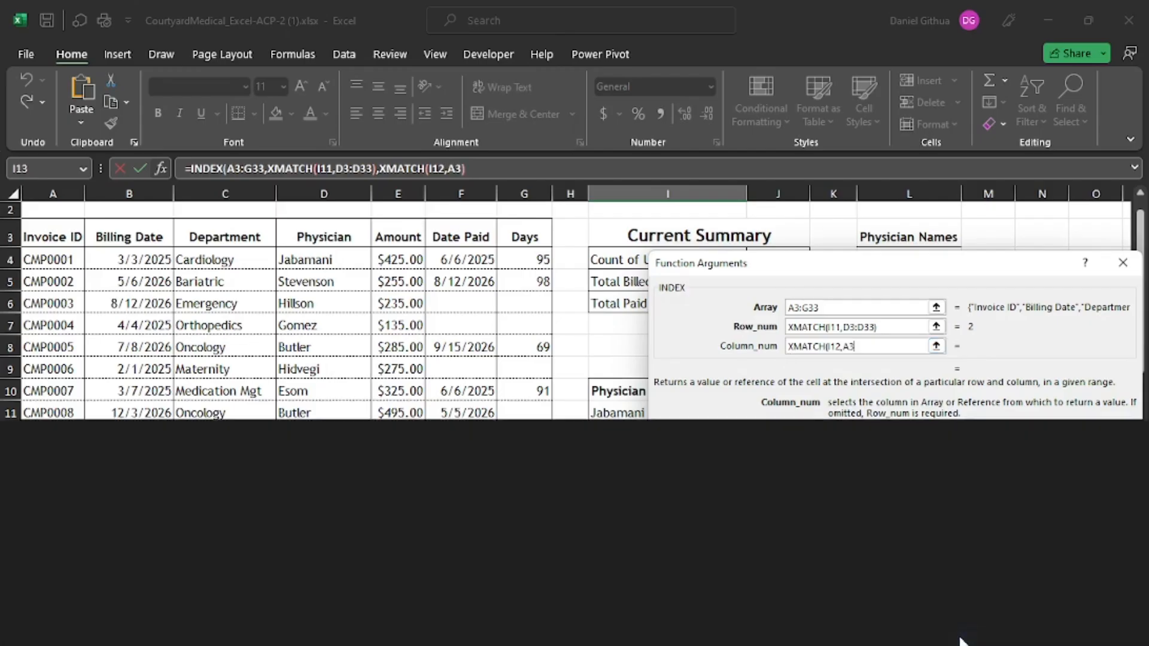
pyautogui.write(':')
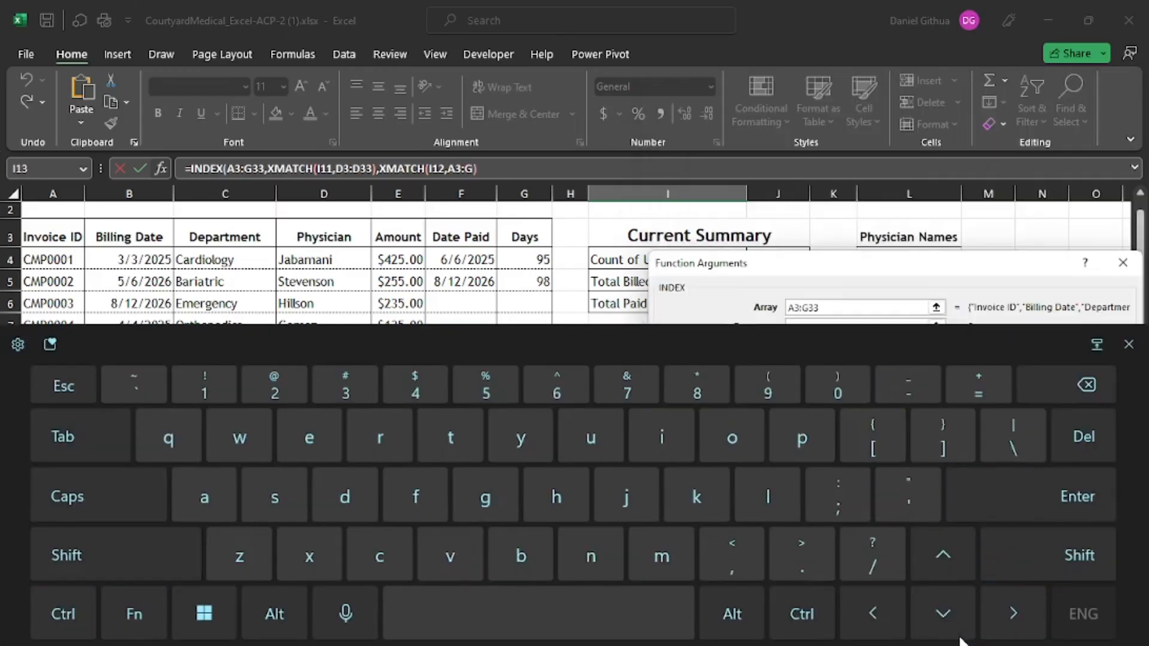
pyautogui.write('G3')
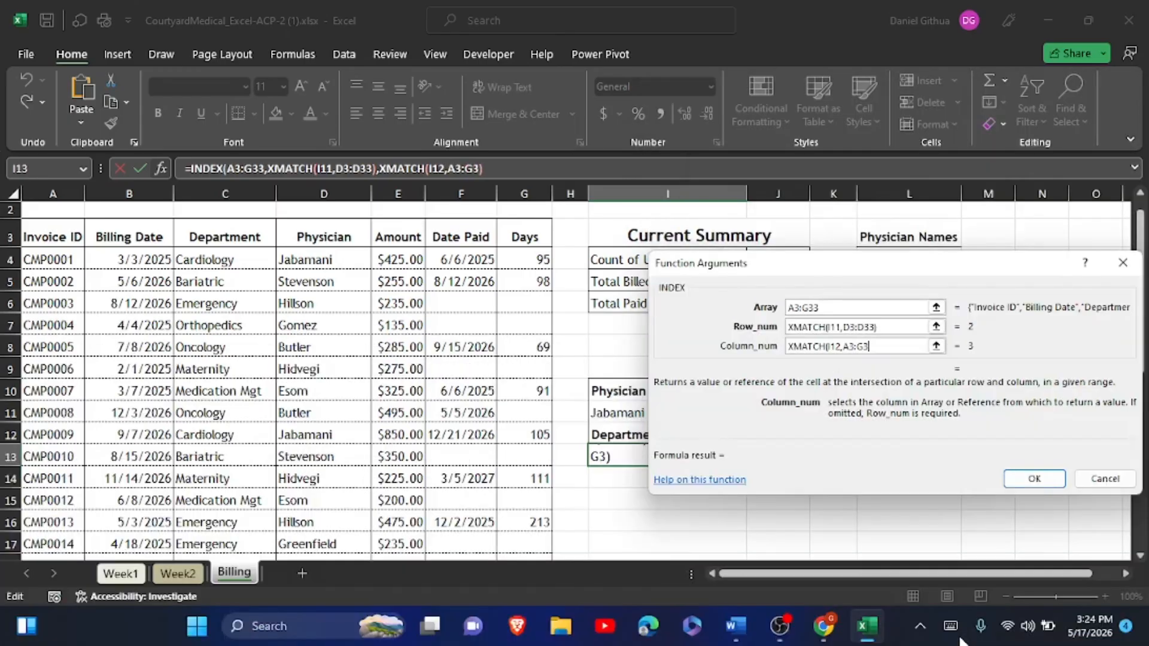
pyautogui.click(947, 626)
pyautogui.write(')')
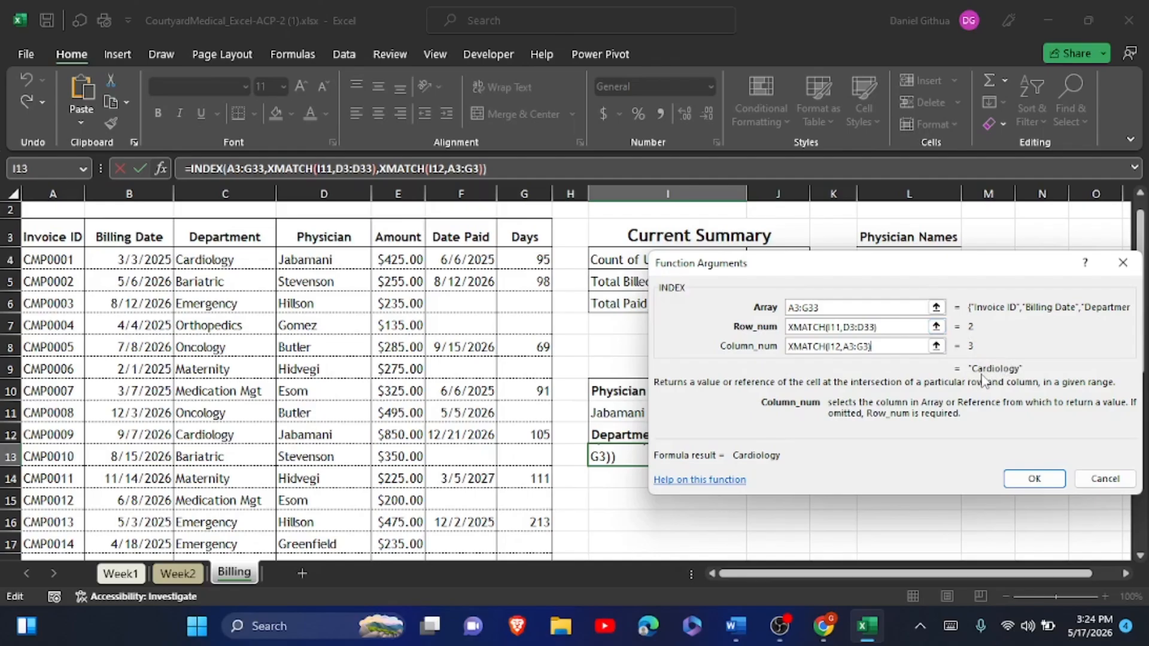
pyautogui.click(1023, 478)
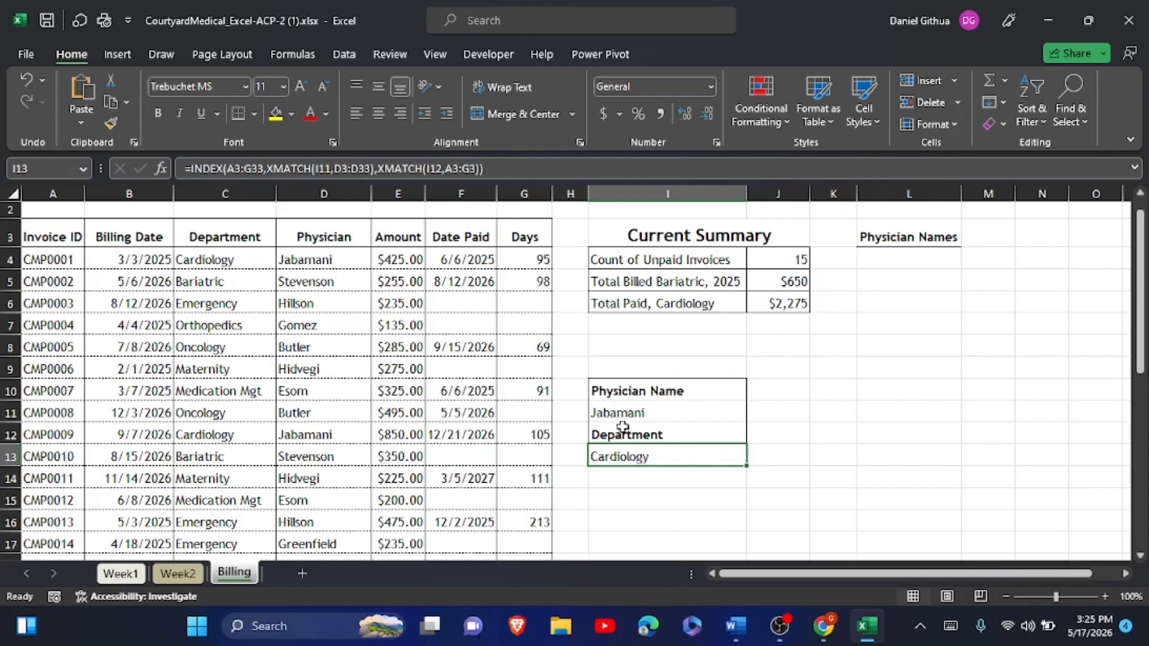
# - Enter Esom in I11 so I13 returns Medication Mgt, then switch to Word
pyautogui.click(634, 406)
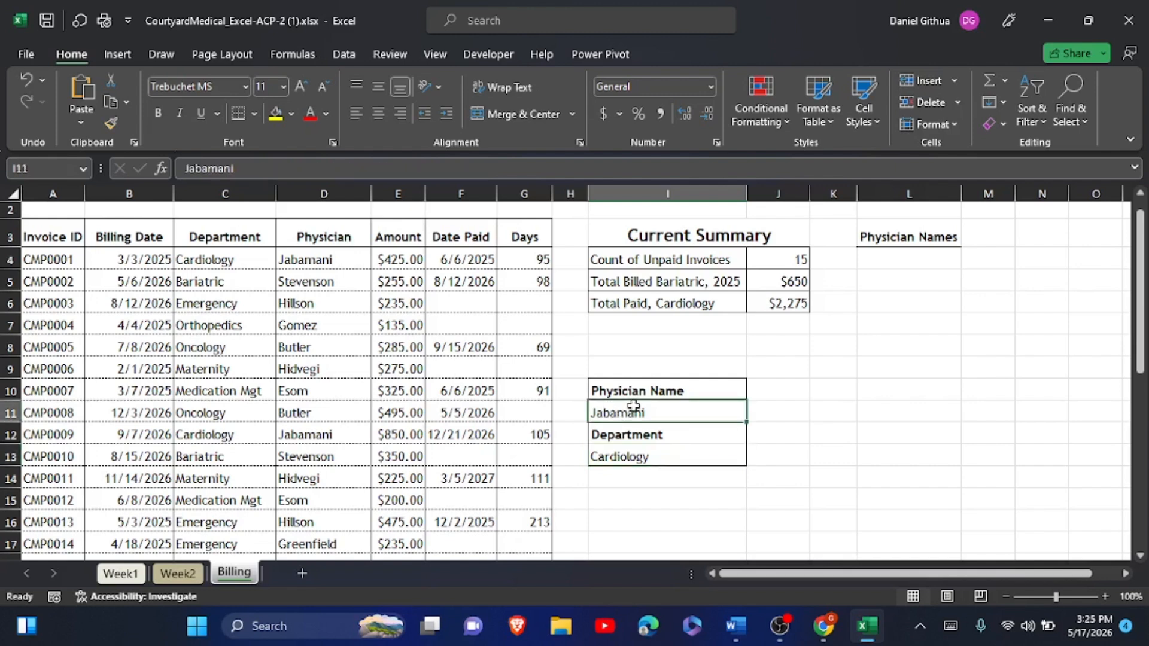
pyautogui.write('E')
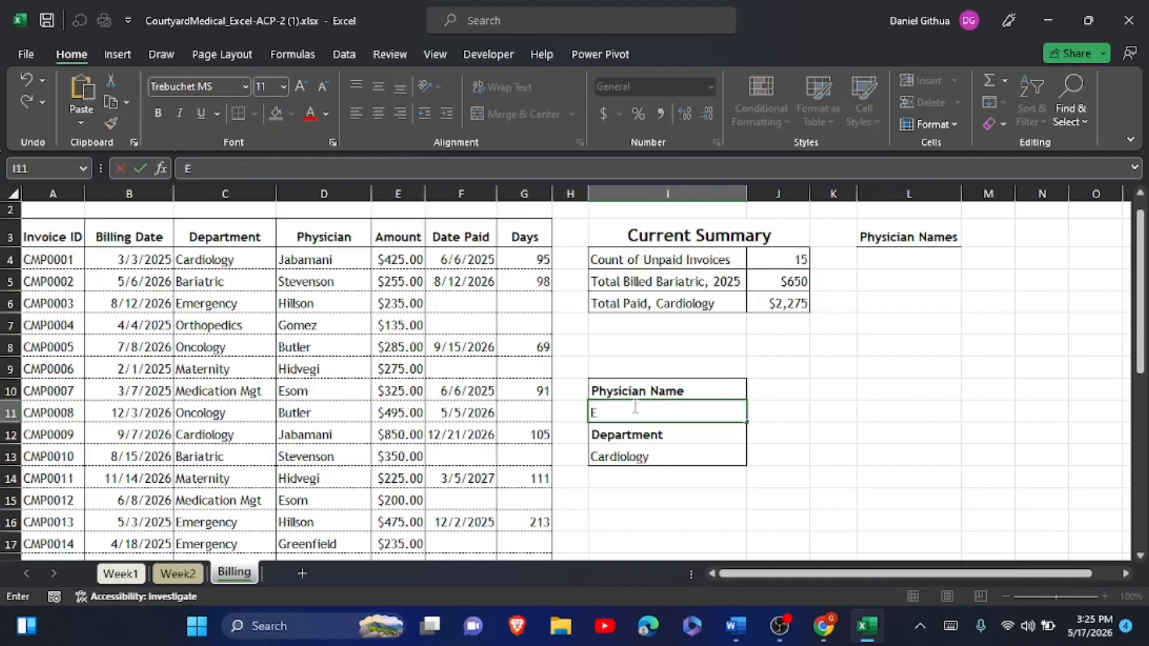
pyautogui.write('som')
pyautogui.click(140, 168)
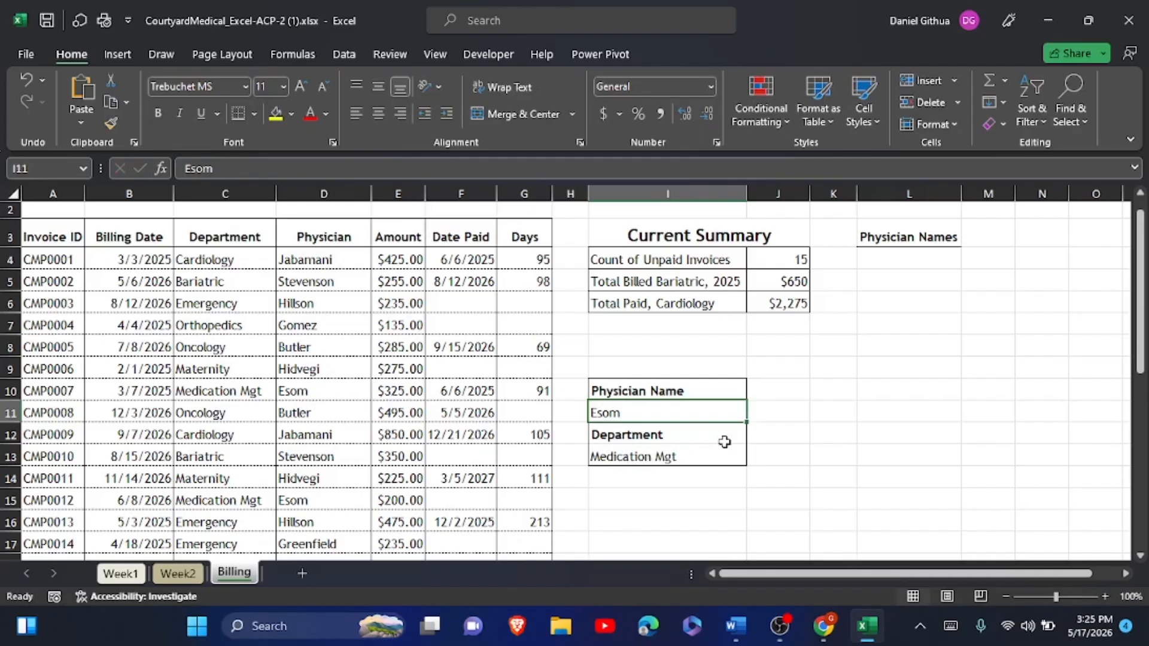
pyautogui.hotkey('alt', 'Tab')
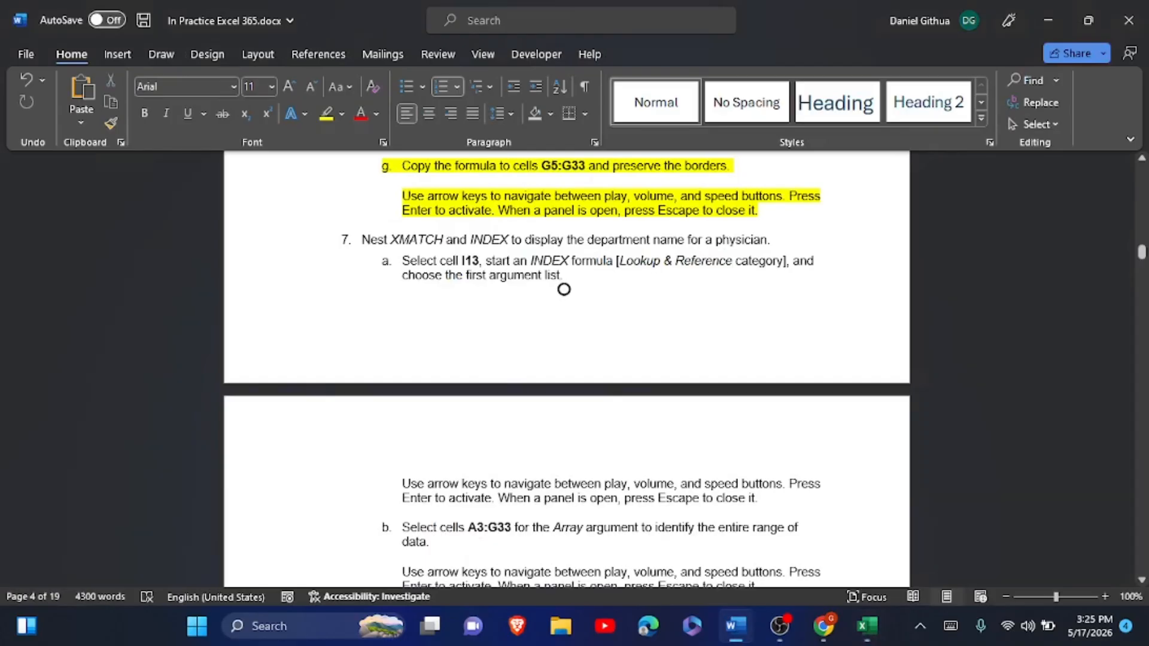
# - Highlight step 7 through Figure 1 in yellow and return to Excel
pyautogui.moveTo(362, 240); pyautogui.dragTo(670, 281)
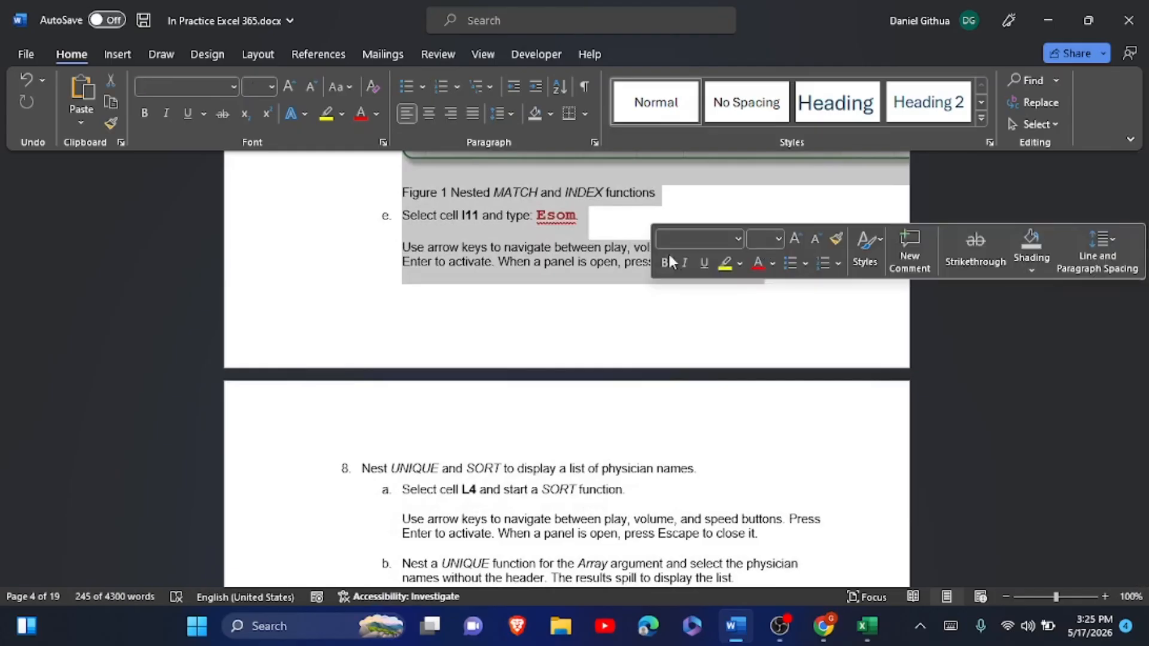
pyautogui.click(724, 264)
pyautogui.hotkey('alt', 'Tab')
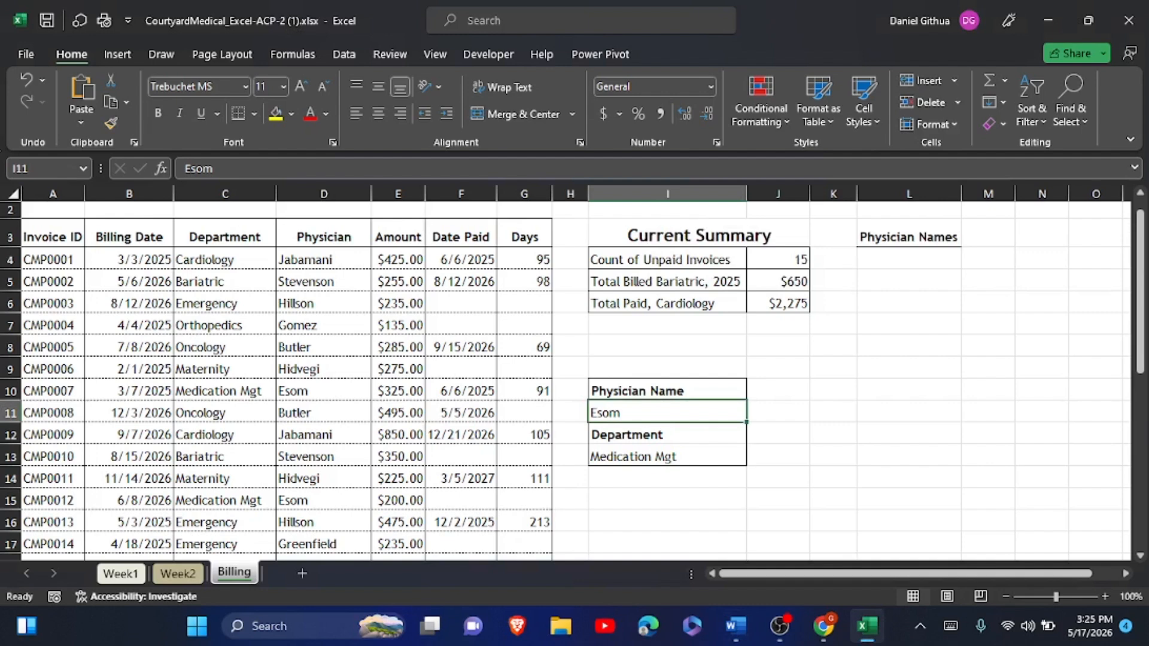
# - Inspect I13's INDEX/XMATCH formula unchanged, then read step 8 on nesting SORT and UNIQUE
pyautogui.click(636, 453)
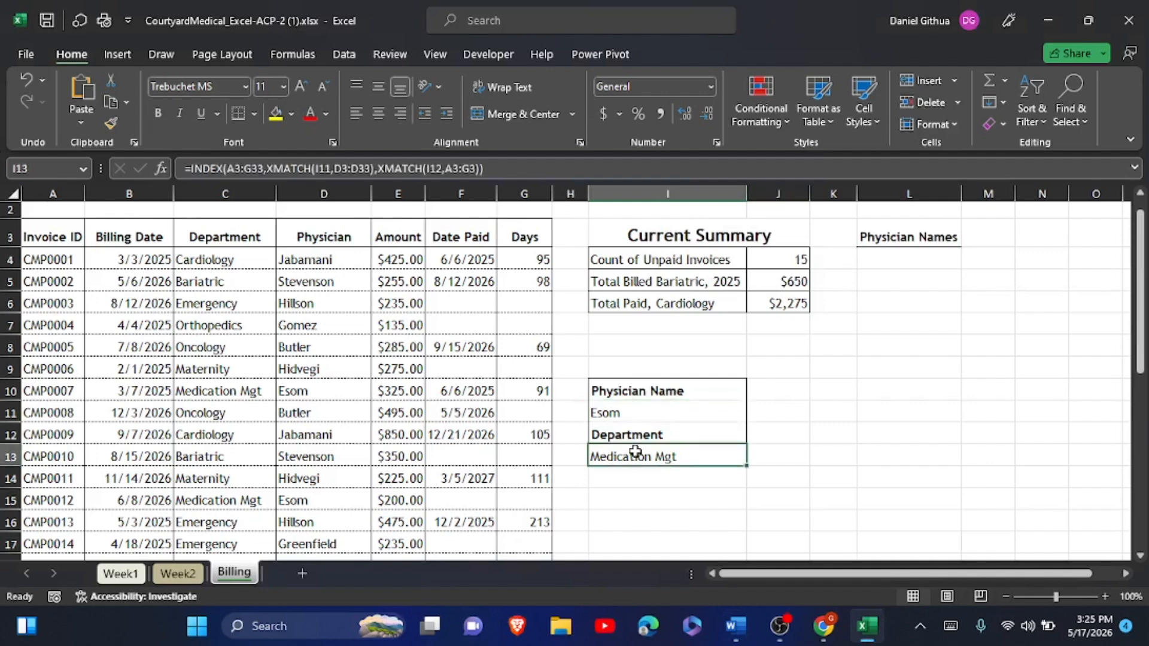
pyautogui.click(218, 168)
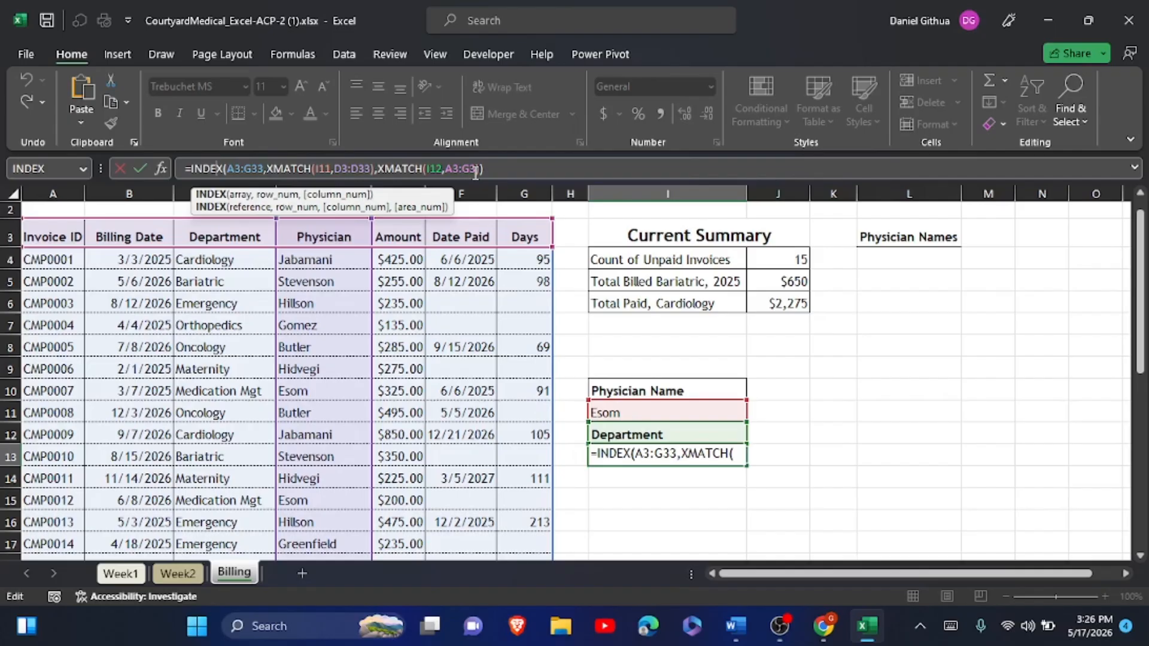
pyautogui.click(153, 170)
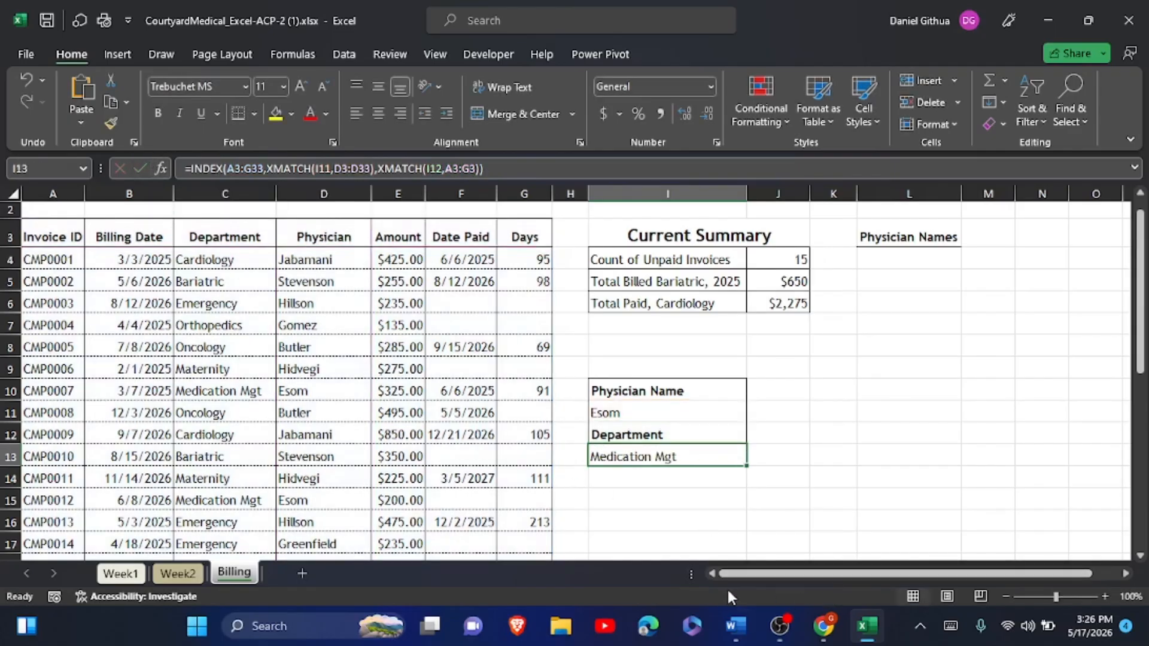
pyautogui.click(734, 628)
pyautogui.scroll(-3, 707, 450)
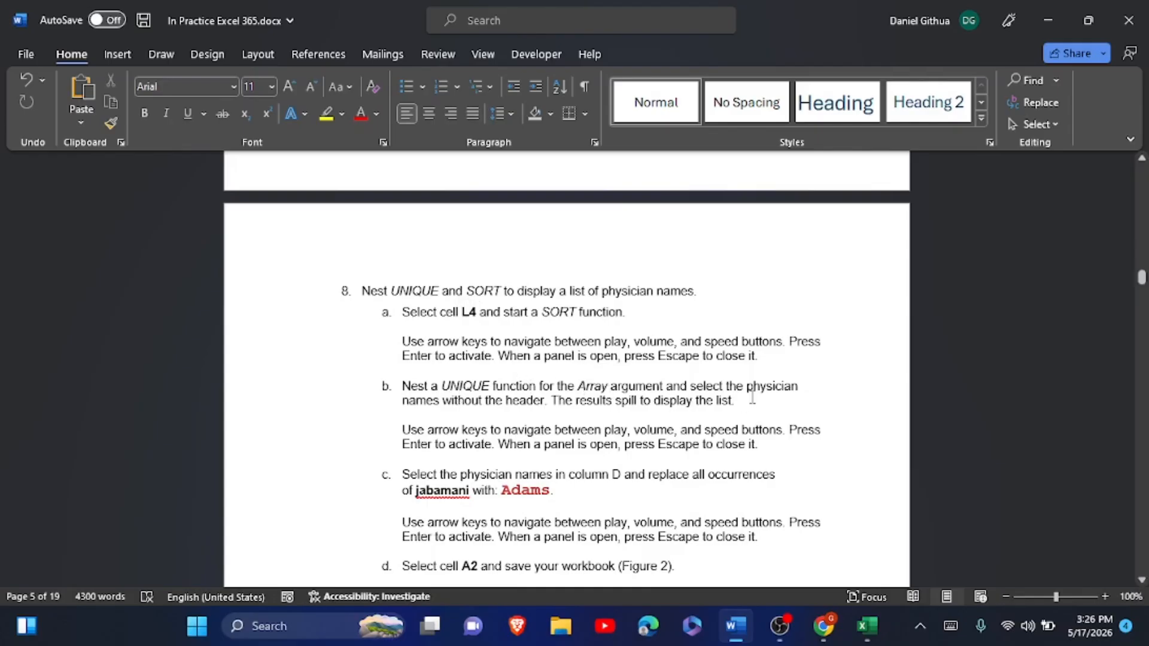
# - Enter =SORT(UNIQUE(D4:D33)) in L4 to spill an alphabetical physician list
pyautogui.click(868, 628)
pyautogui.click(907, 244)
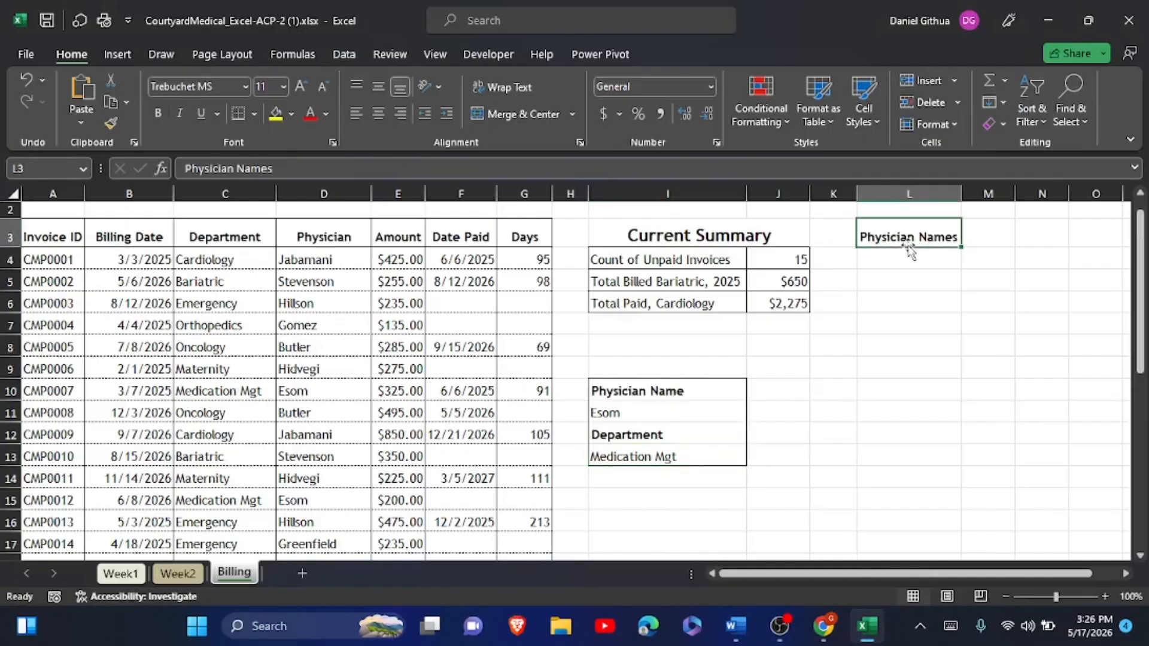
pyautogui.click(896, 255)
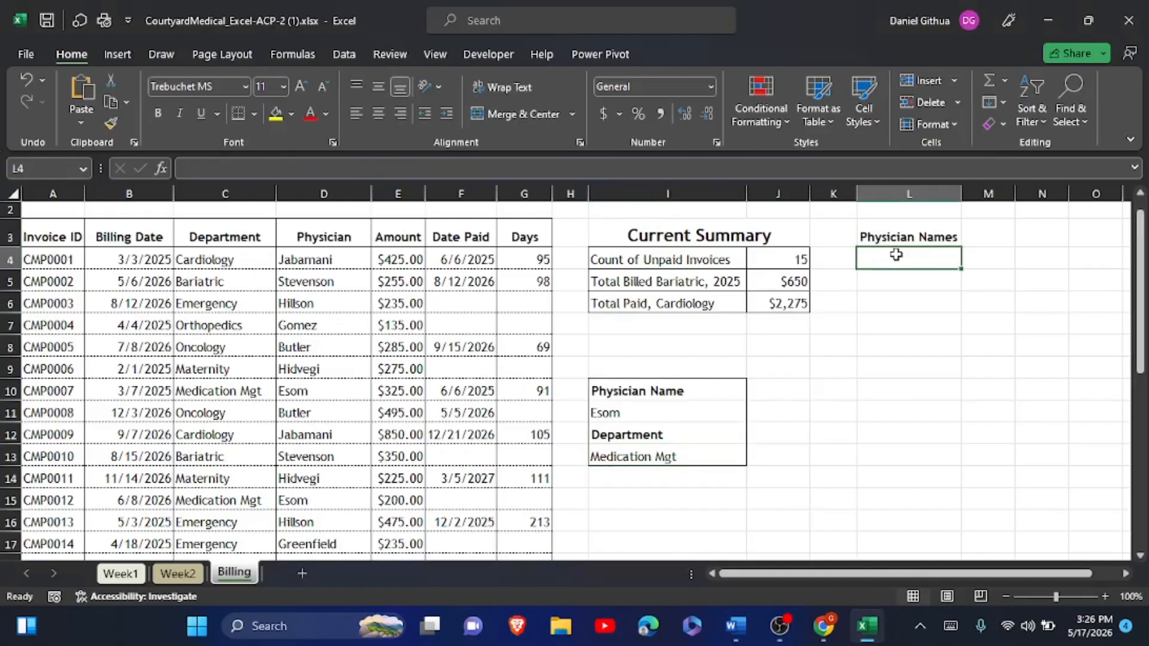
pyautogui.click(949, 626)
pyautogui.write('=s')
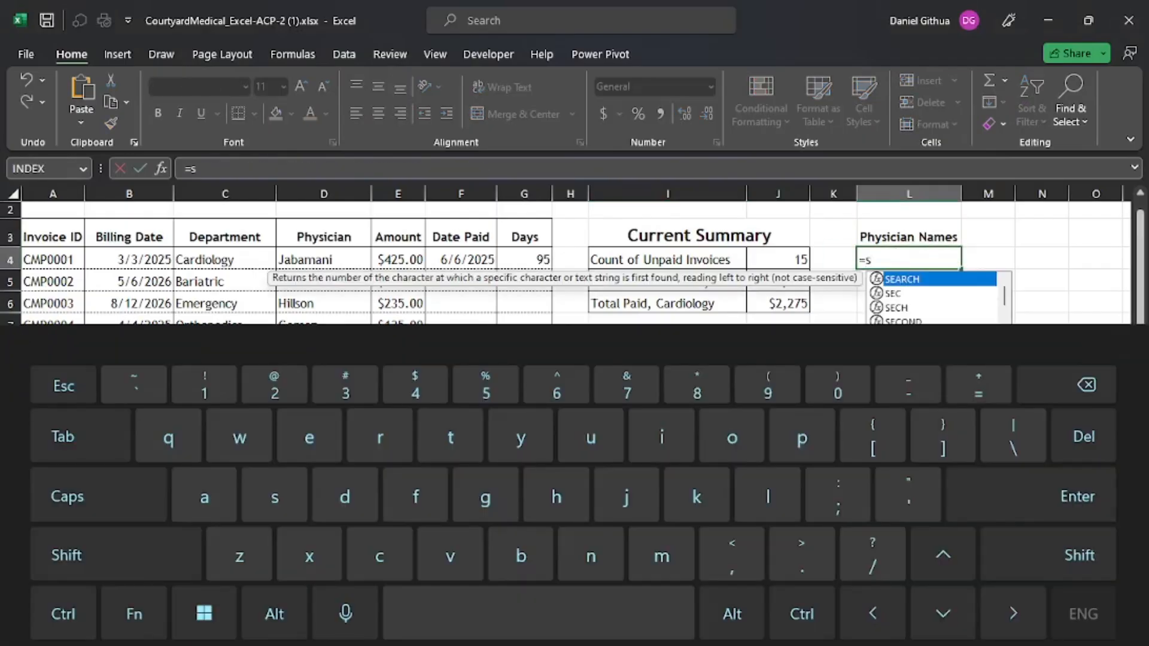
pyautogui.write('ort')
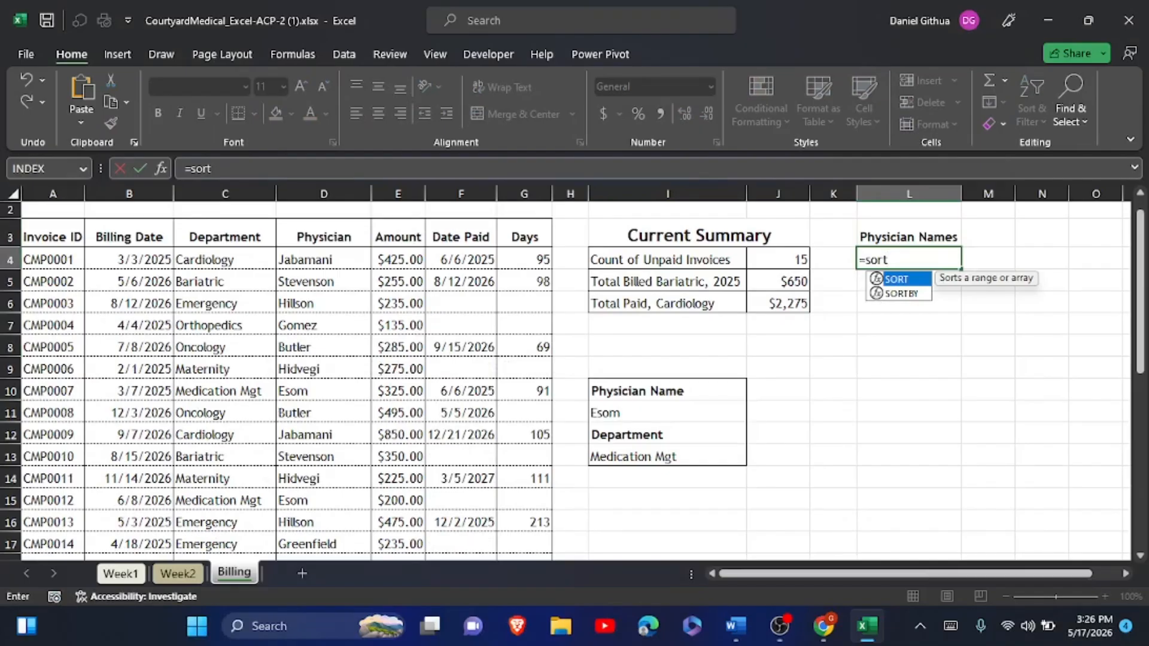
pyautogui.write('(uni')
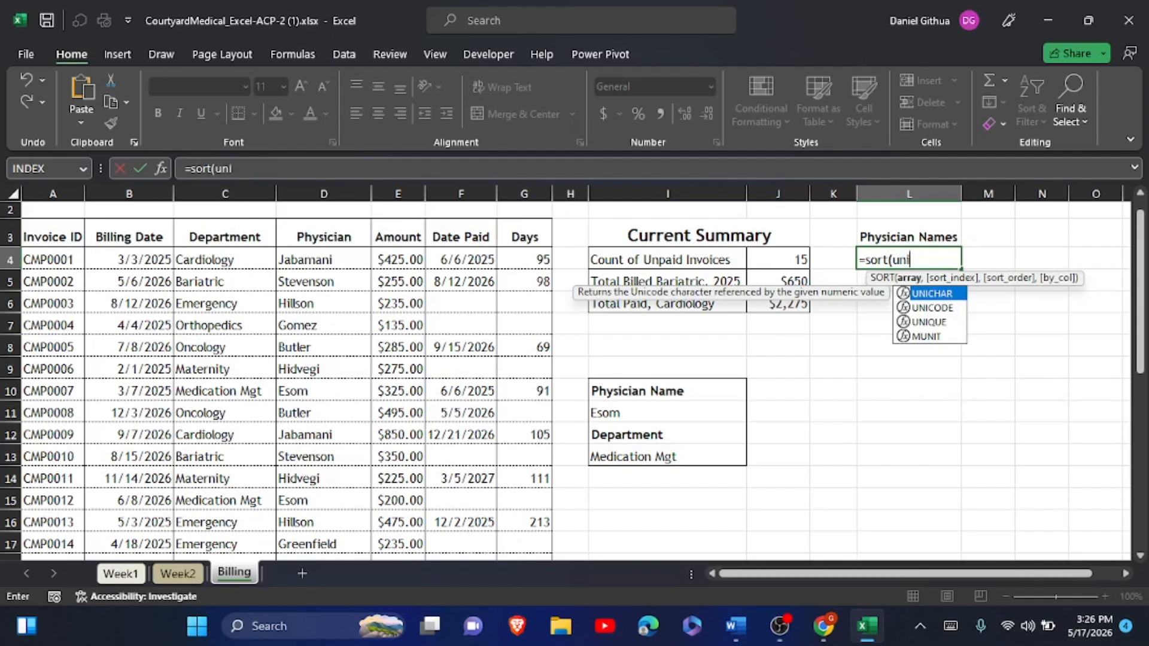
pyautogui.write('que')
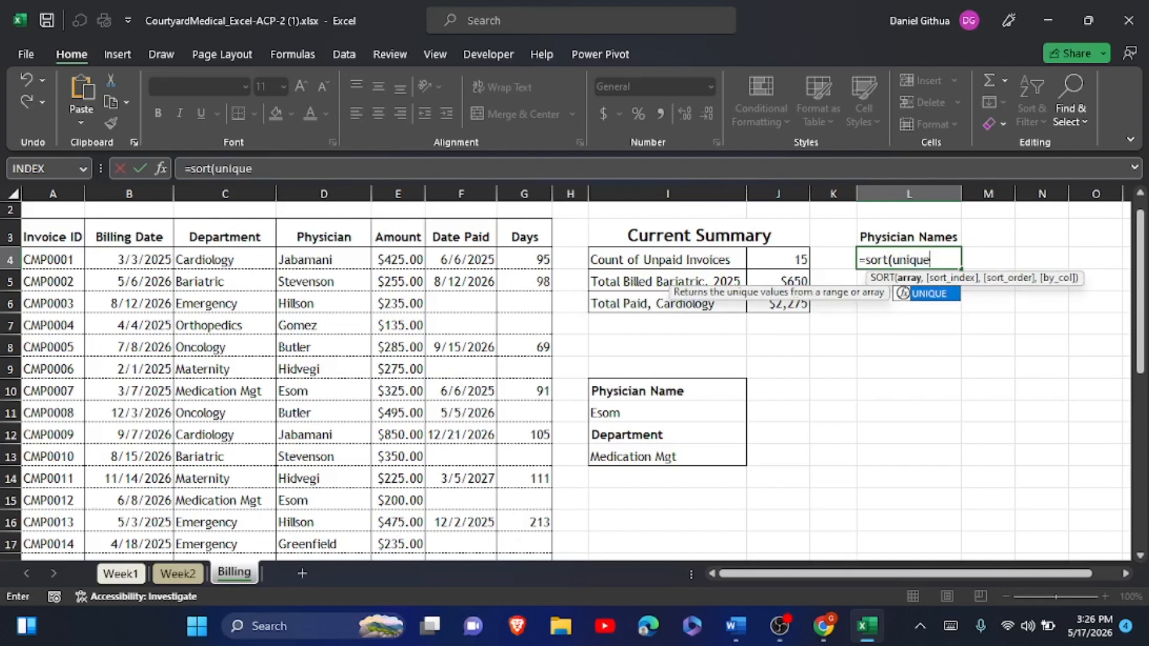
pyautogui.write('(')
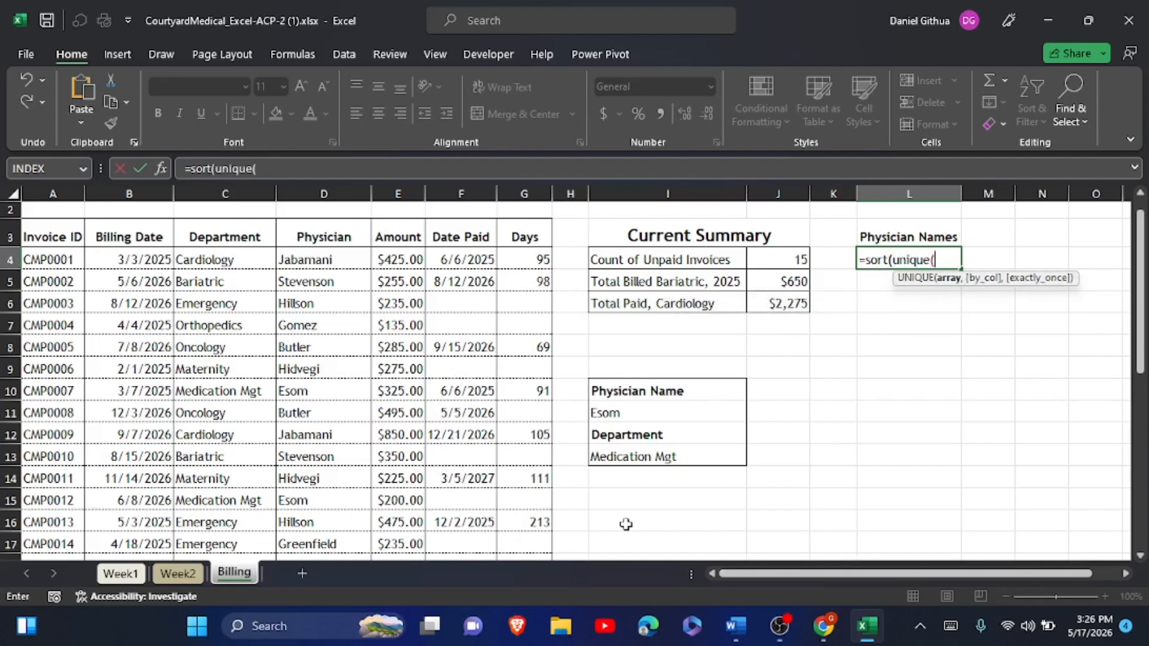
pyautogui.moveTo(321, 260); pyautogui.dragTo(346, 535)
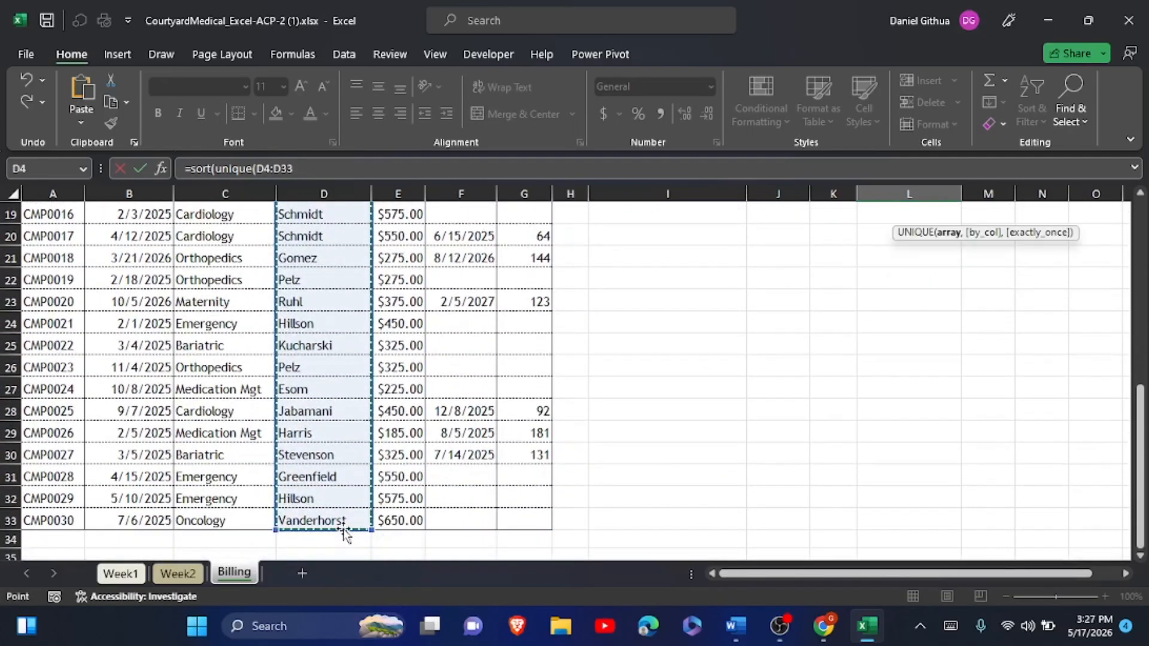
pyautogui.click(950, 625)
pyautogui.click(66, 555)
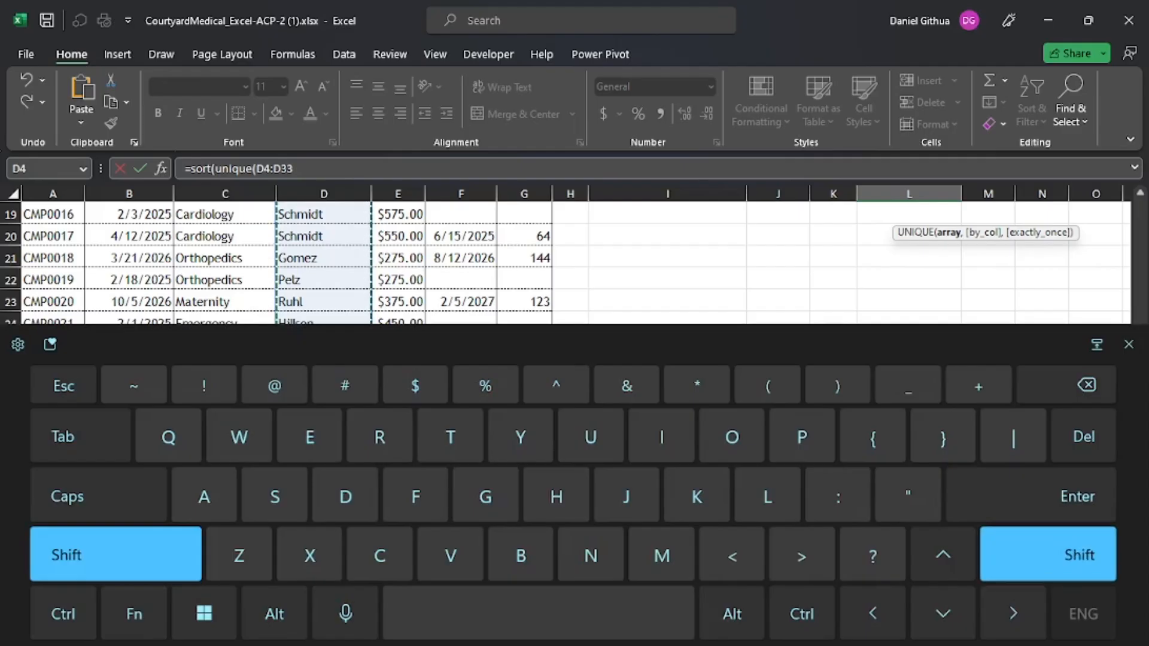
pyautogui.click(837, 386)
pyautogui.click(66, 555)
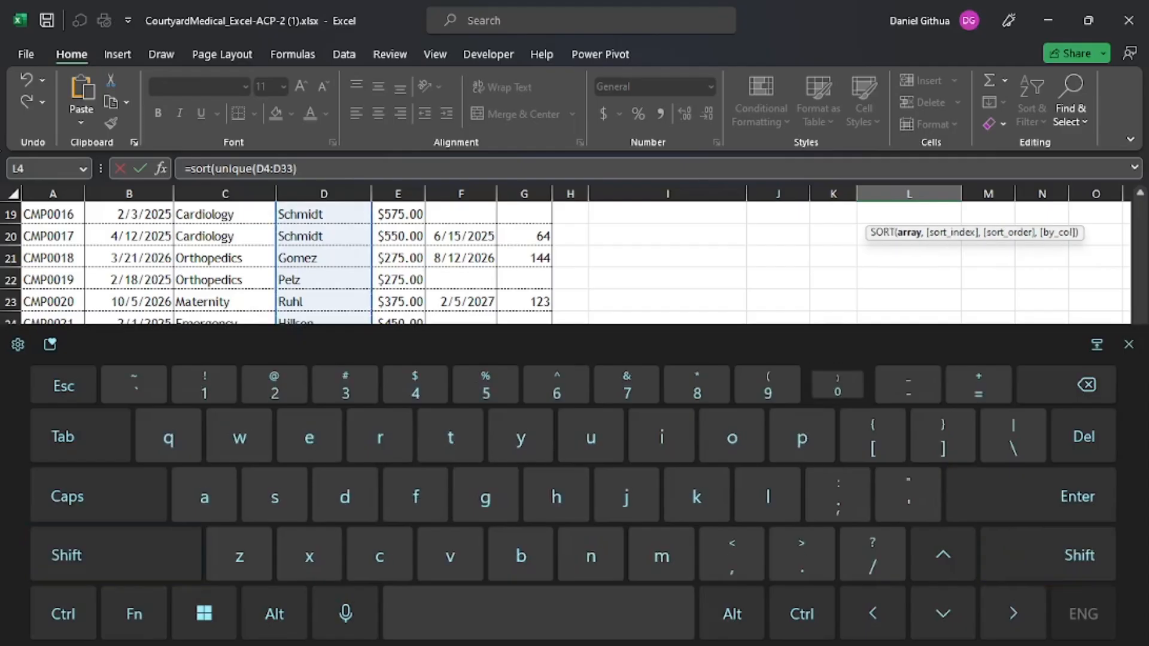
pyautogui.click(837, 386)
pyautogui.click(1077, 496)
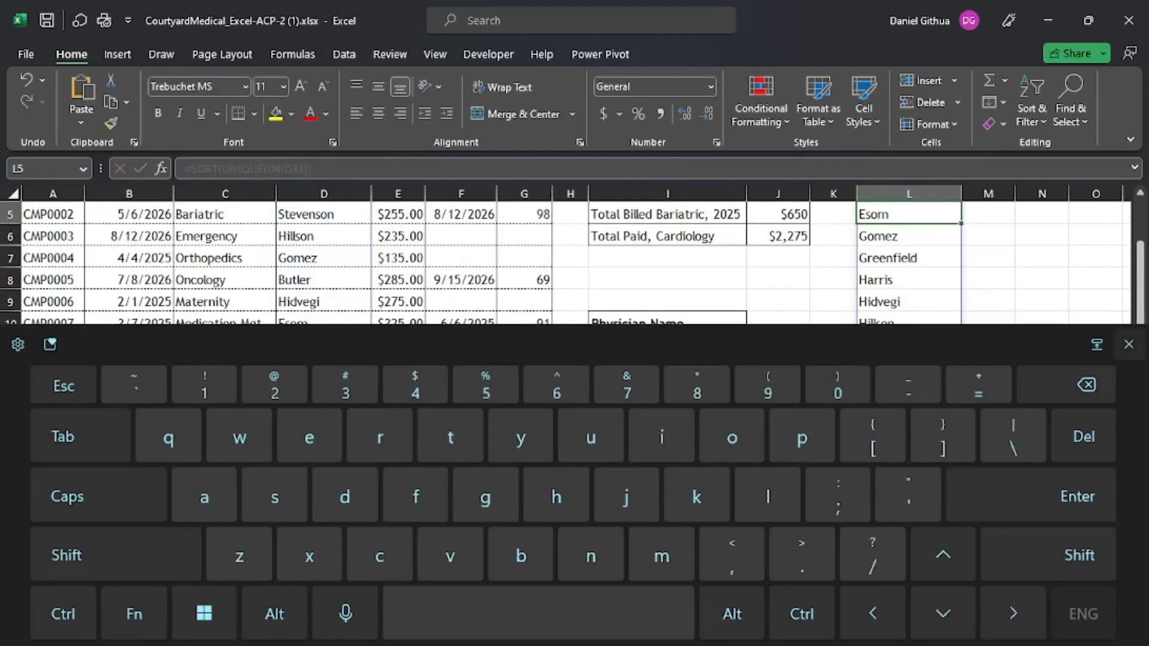
pyautogui.click(1129, 344)
pyautogui.scroll(2, 945, 332)
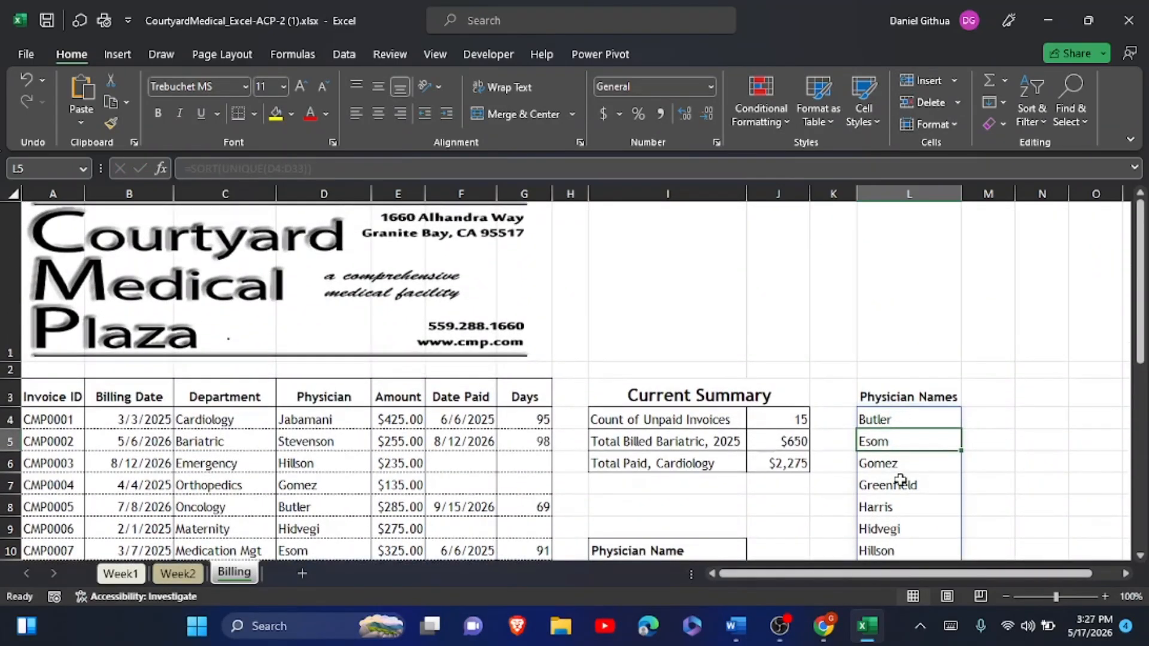
# - In Word, select the name jabamani in the next instructions, then return to Excel
pyautogui.hotkey('alt', 'Tab')
pyautogui.scroll(-3, 566, 359)
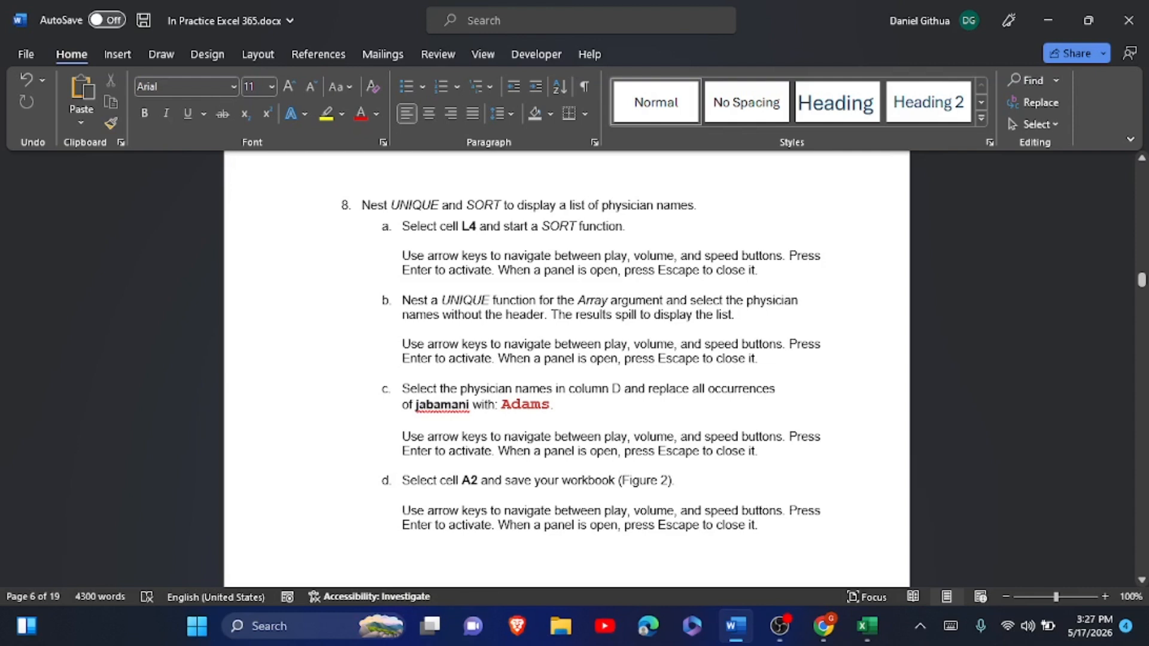
pyautogui.moveTo(415, 405); pyautogui.dragTo(469, 405)
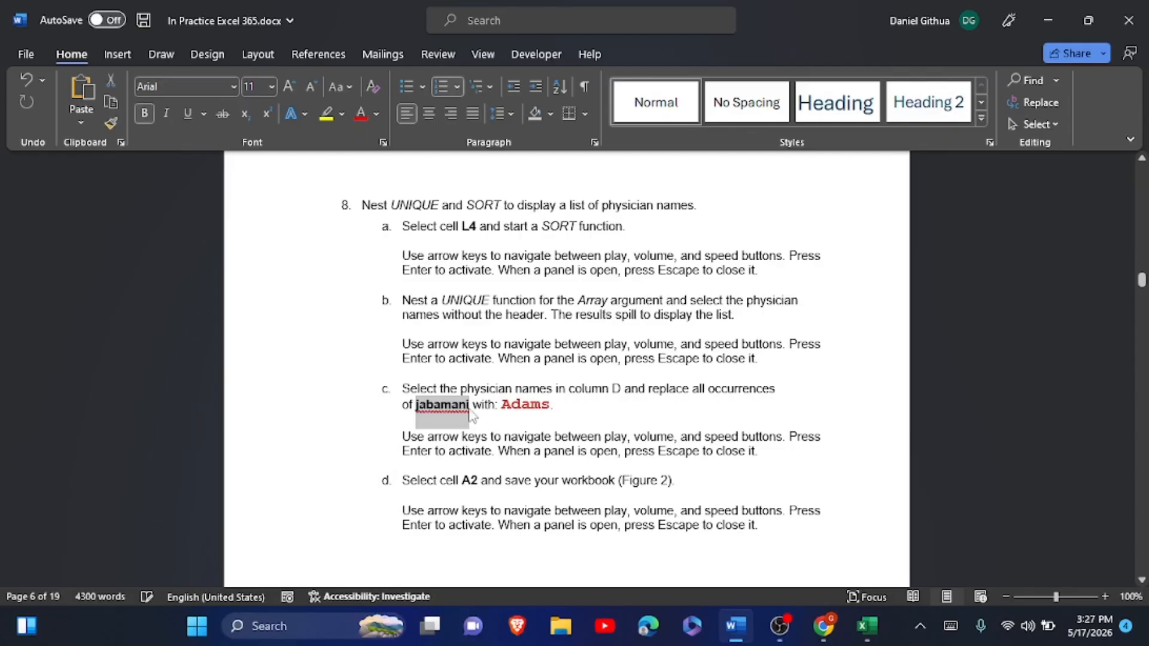
pyautogui.click(866, 626)
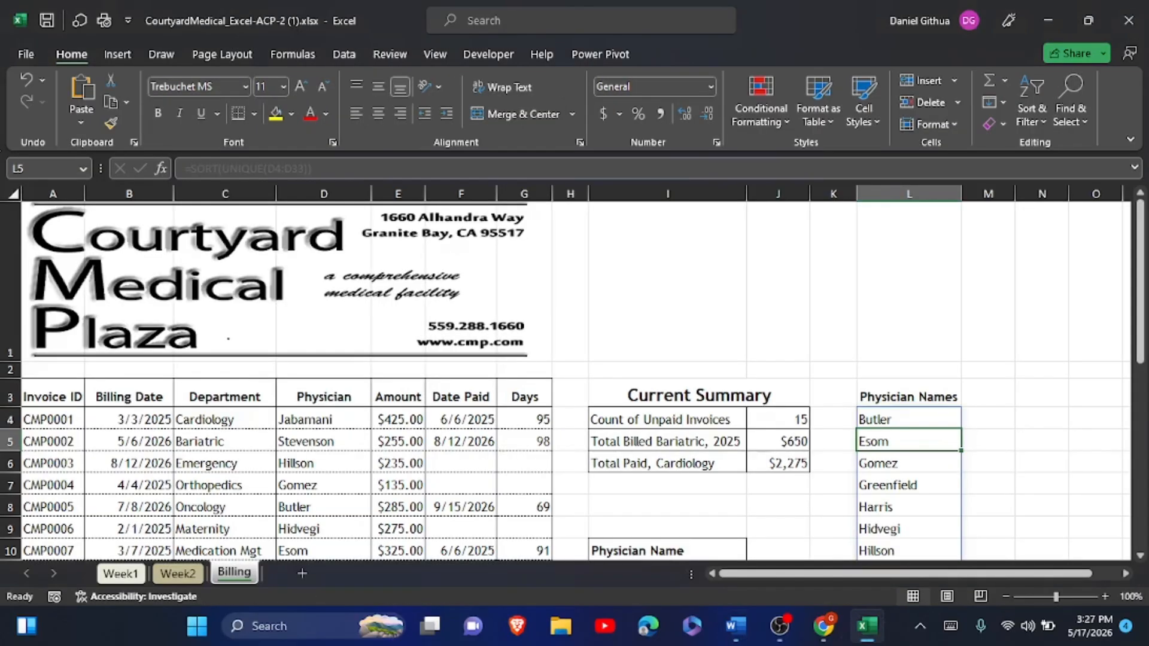
# - Replace all three jabamani entries in the Physician column with Adams via Find and Replace
pyautogui.moveTo(324, 419); pyautogui.dragTo(359, 503)
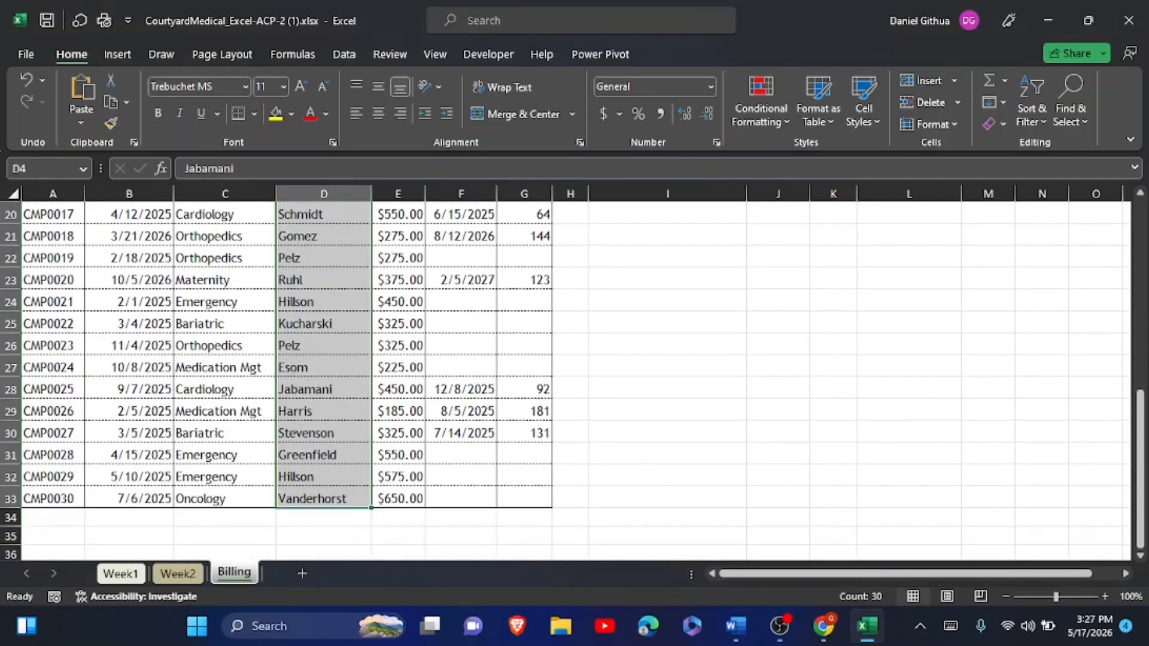
pyautogui.click(1083, 101)
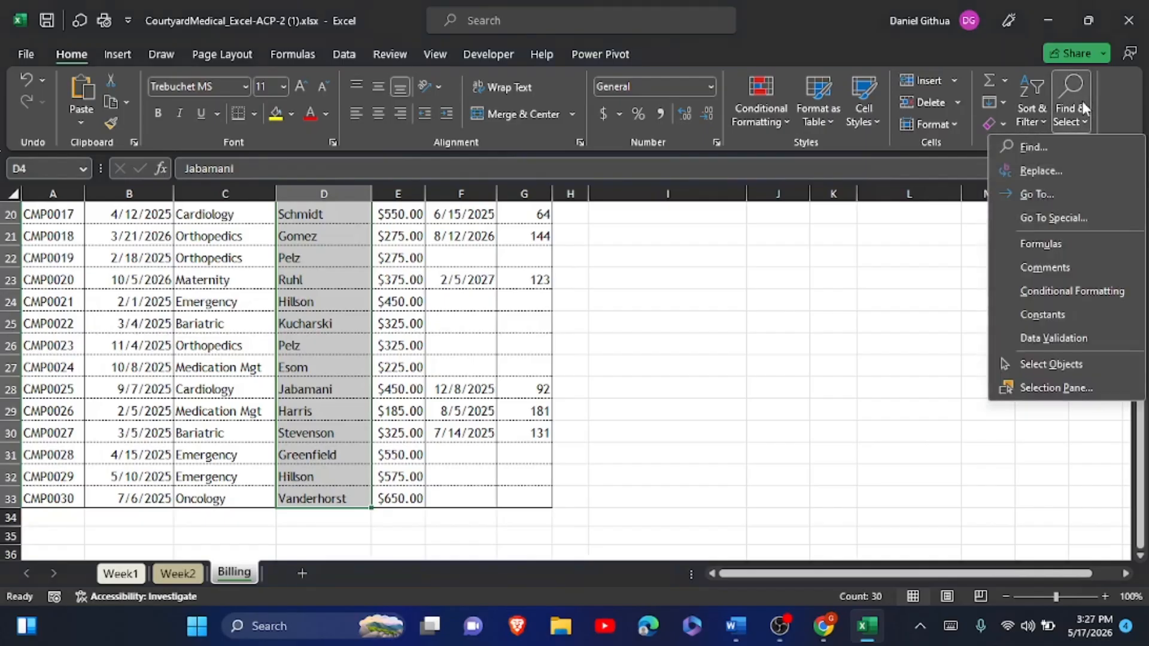
pyautogui.click(1057, 166)
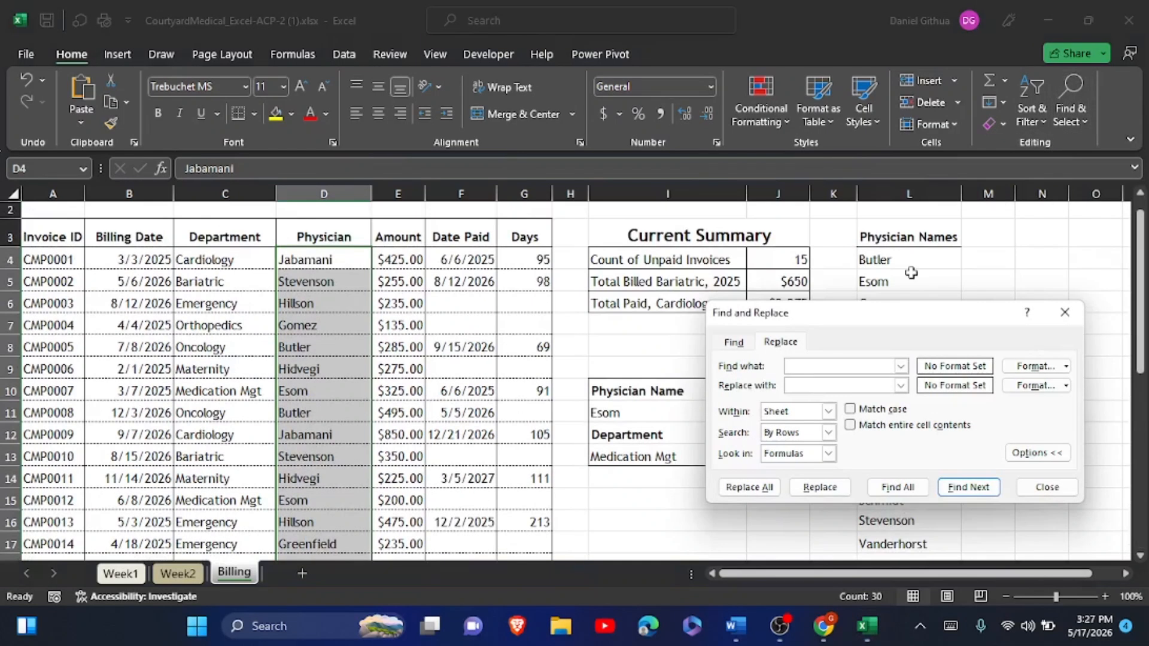
pyautogui.write('jabamani')
pyautogui.click(800, 390)
pyautogui.write('Adams')
pyautogui.click(741, 488)
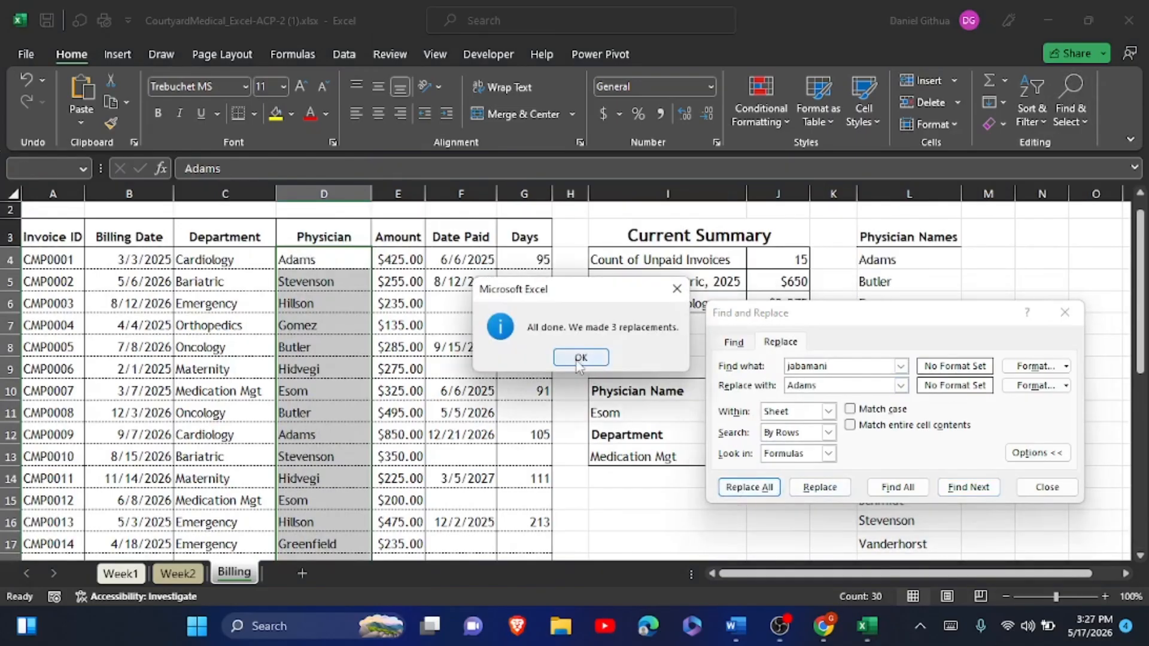
pyautogui.click(578, 359)
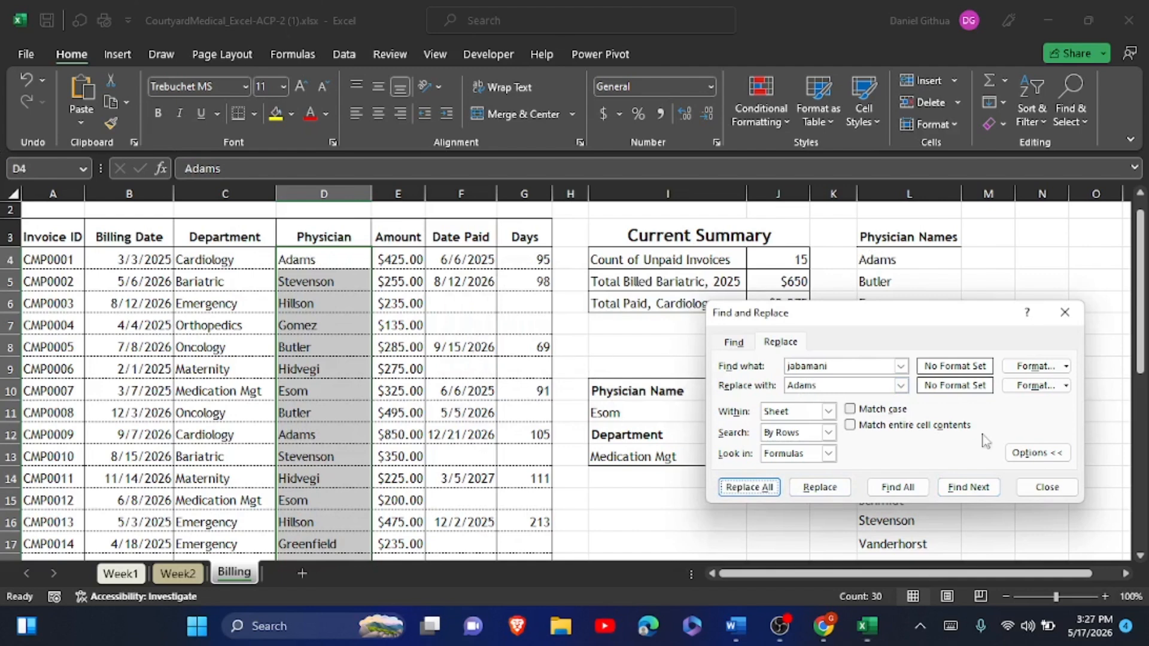
pyautogui.click(1028, 486)
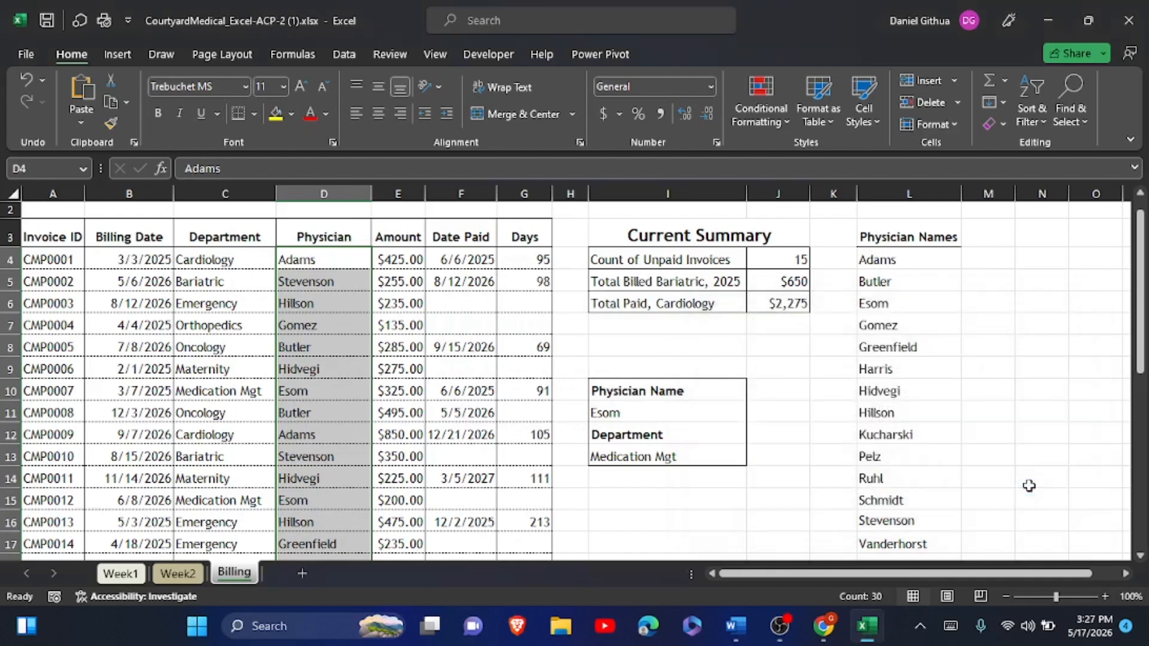
pyautogui.click(737, 626)
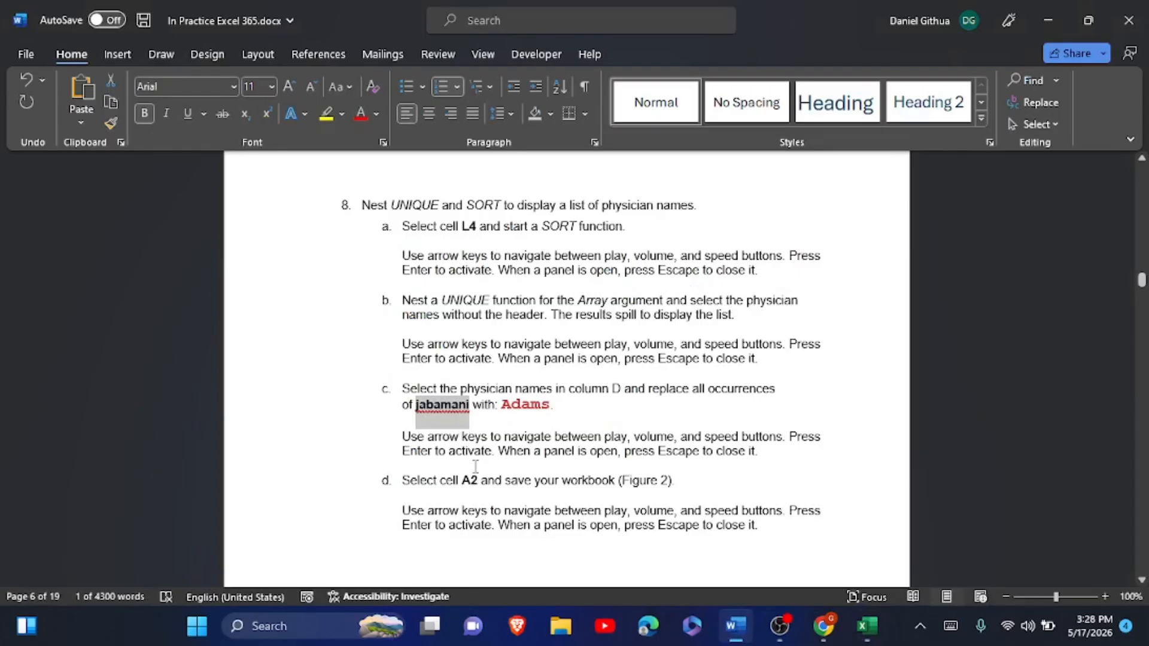
# - Highlight step 8 items a–d in yellow, glance at step 9, and return to Excel
pyautogui.scroll(1, 480, 383)
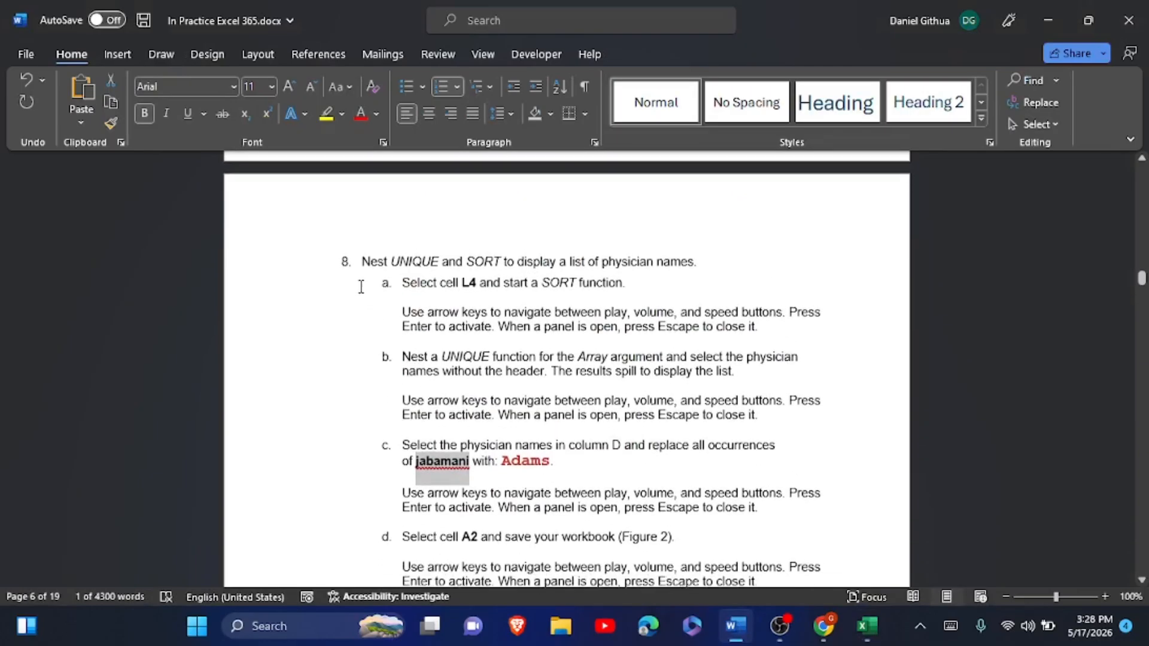
pyautogui.moveTo(361, 261); pyautogui.dragTo(802, 487)
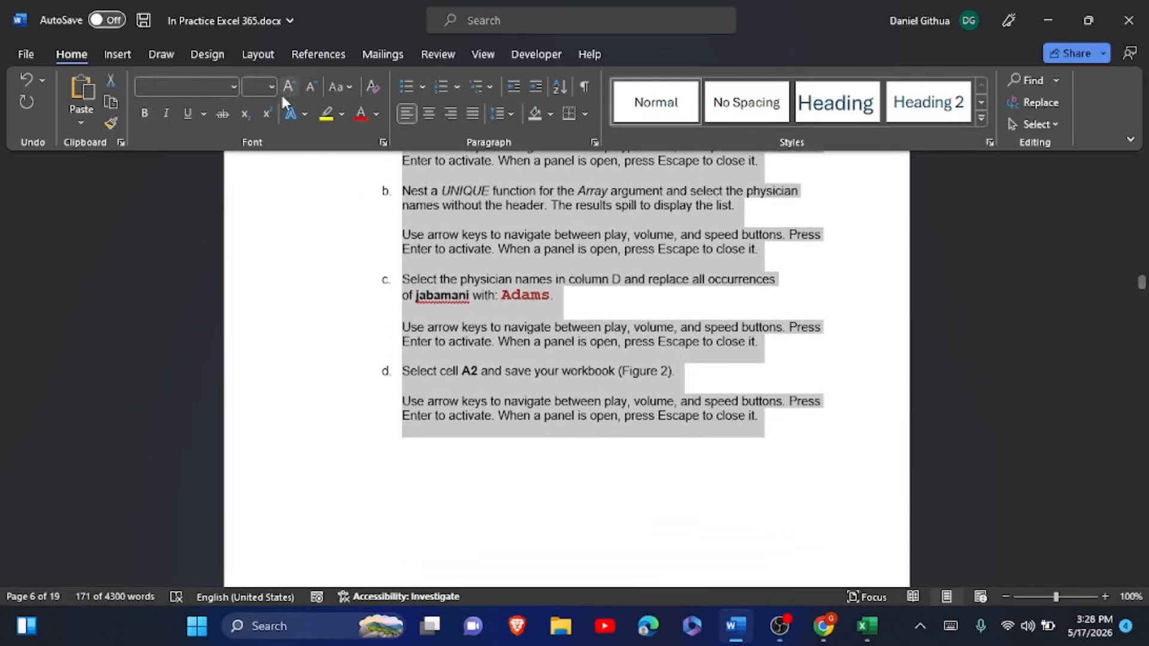
pyautogui.click(337, 114)
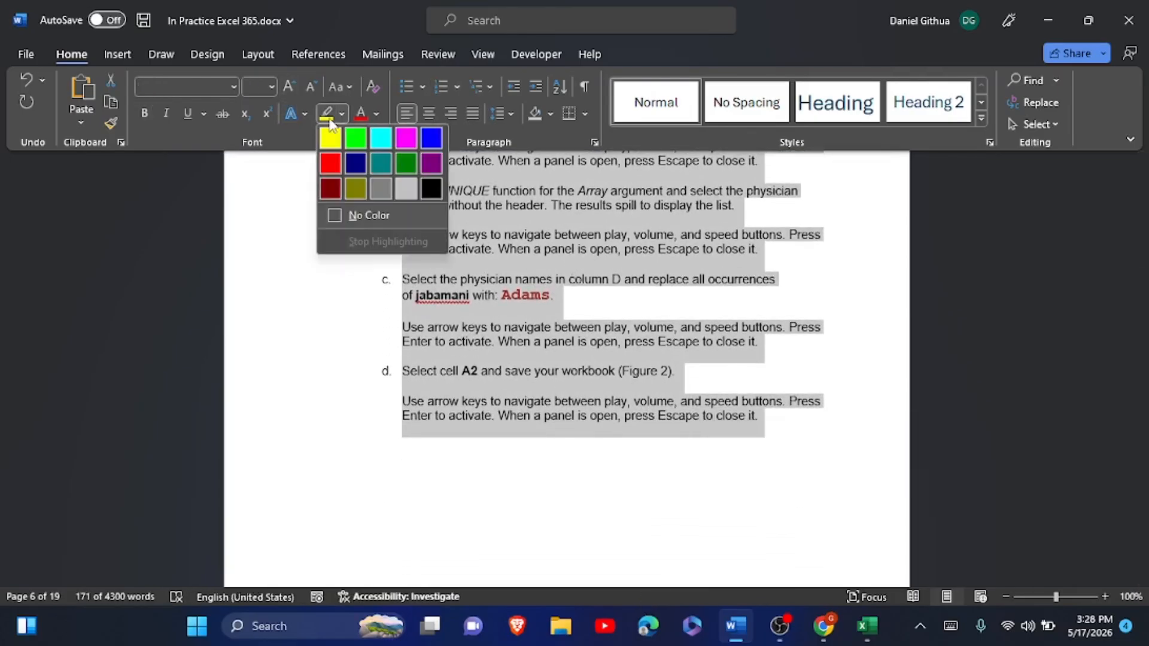
pyautogui.click(329, 121)
pyautogui.scroll(-13, 330, 121)
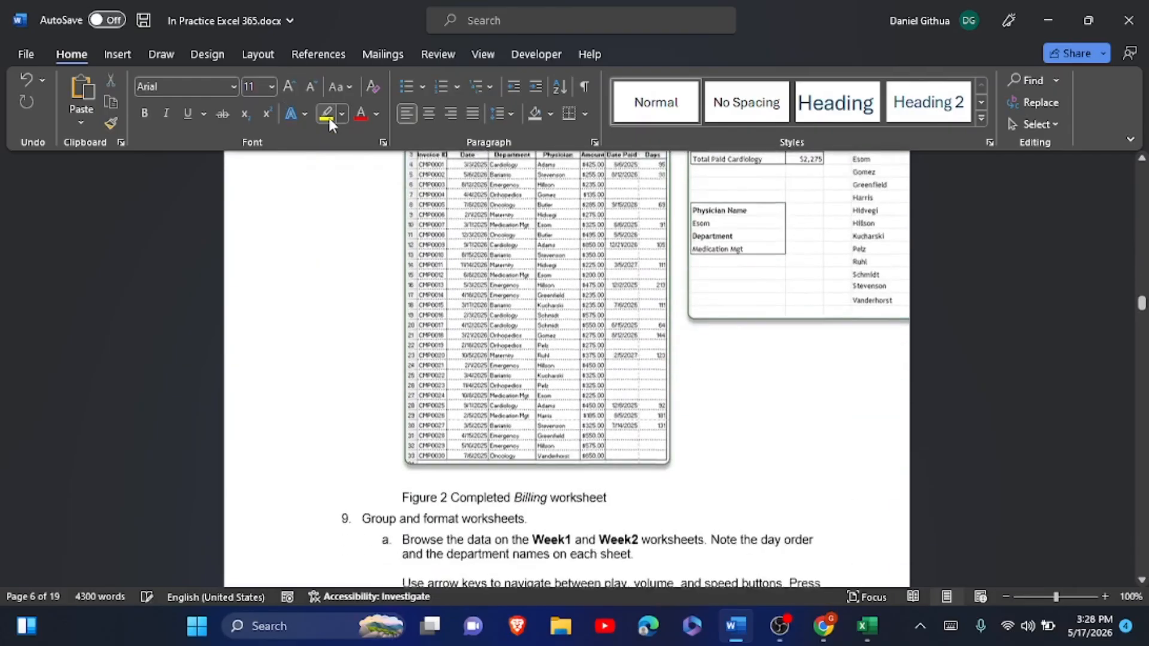
pyautogui.scroll(-7, 329, 124)
pyautogui.scroll(2, 329, 124)
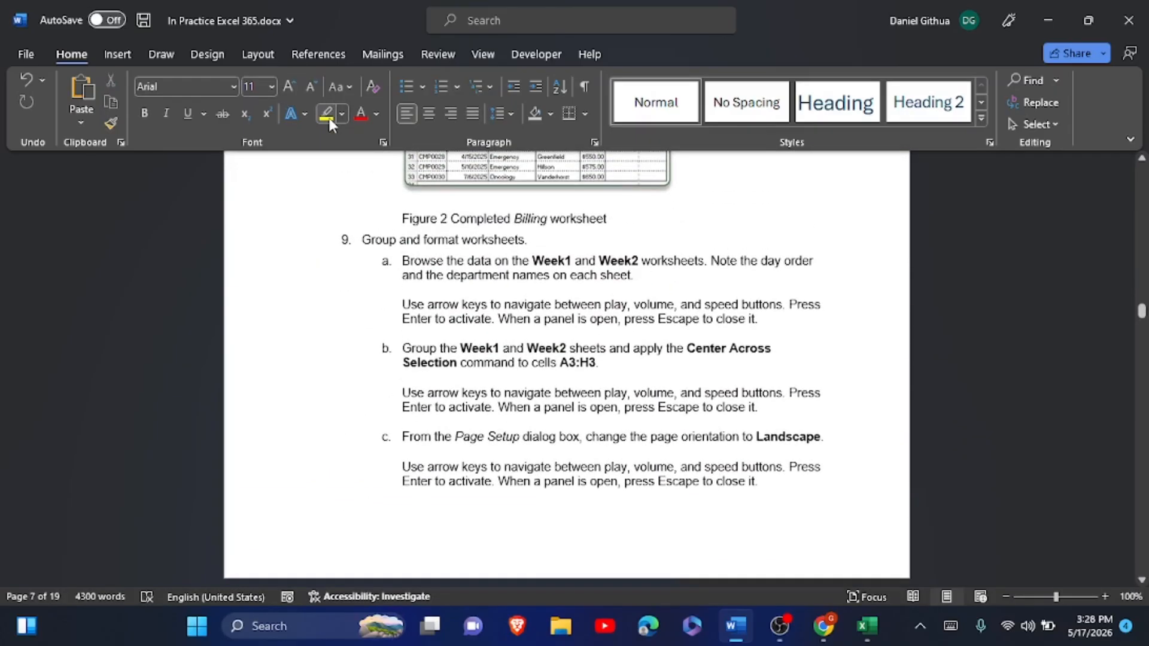
pyautogui.hotkey('alt', 'Tab')
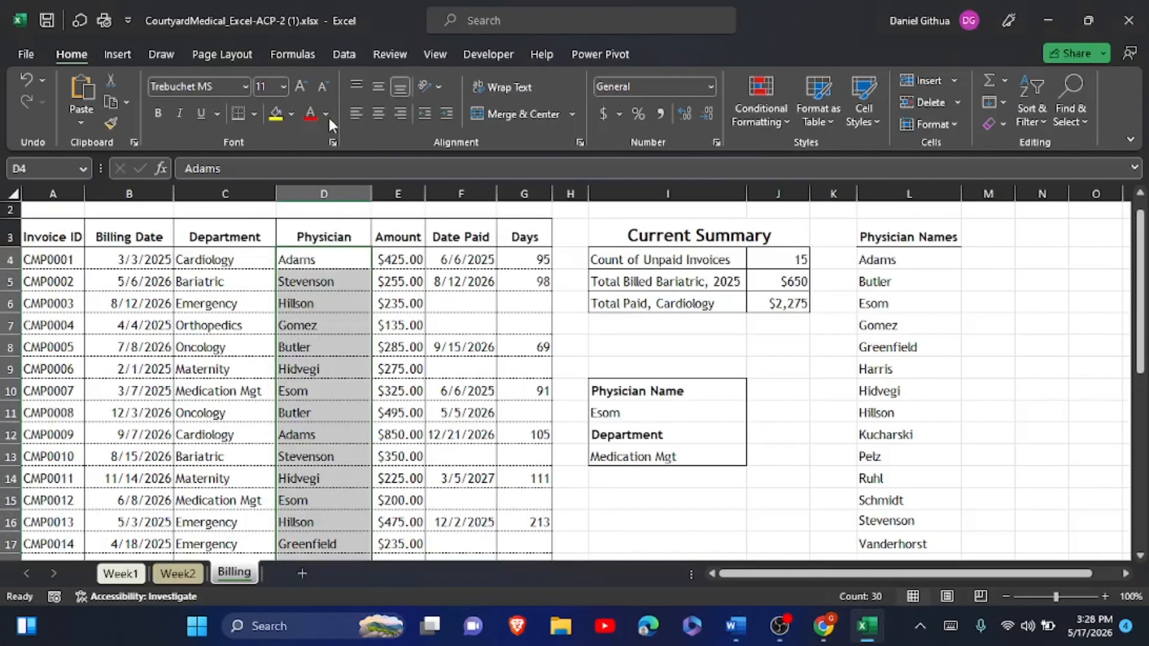
# - Select cell A2, then bring up step 9's grouping, centering and Landscape tasks in Word
pyautogui.click(49, 211)
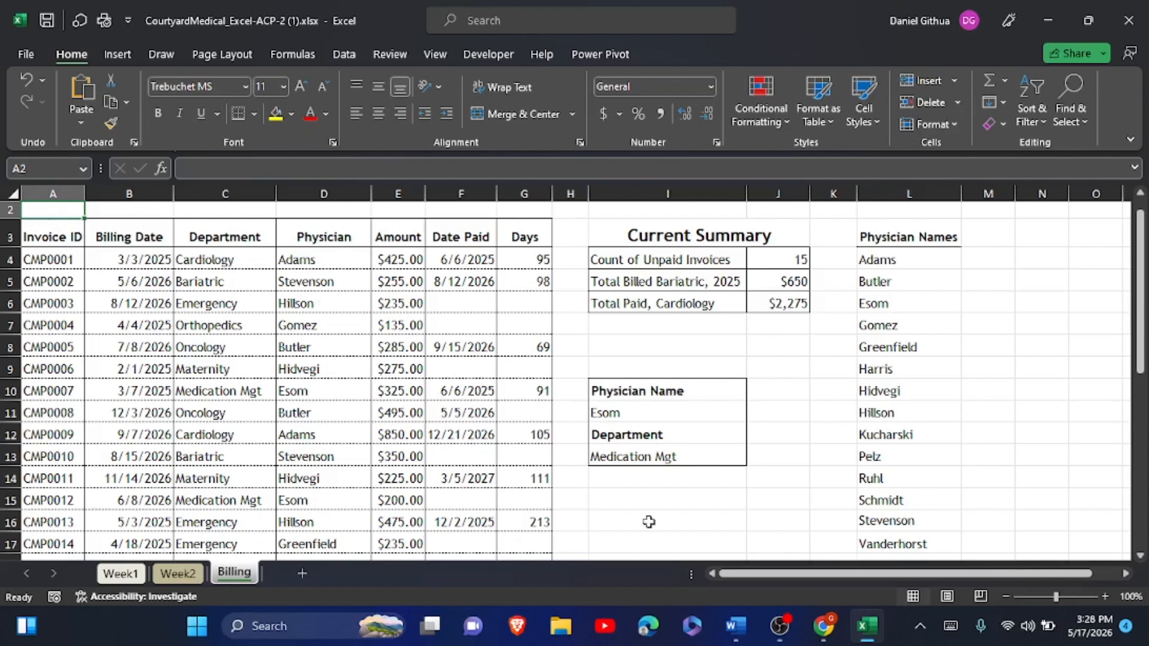
pyautogui.click(736, 626)
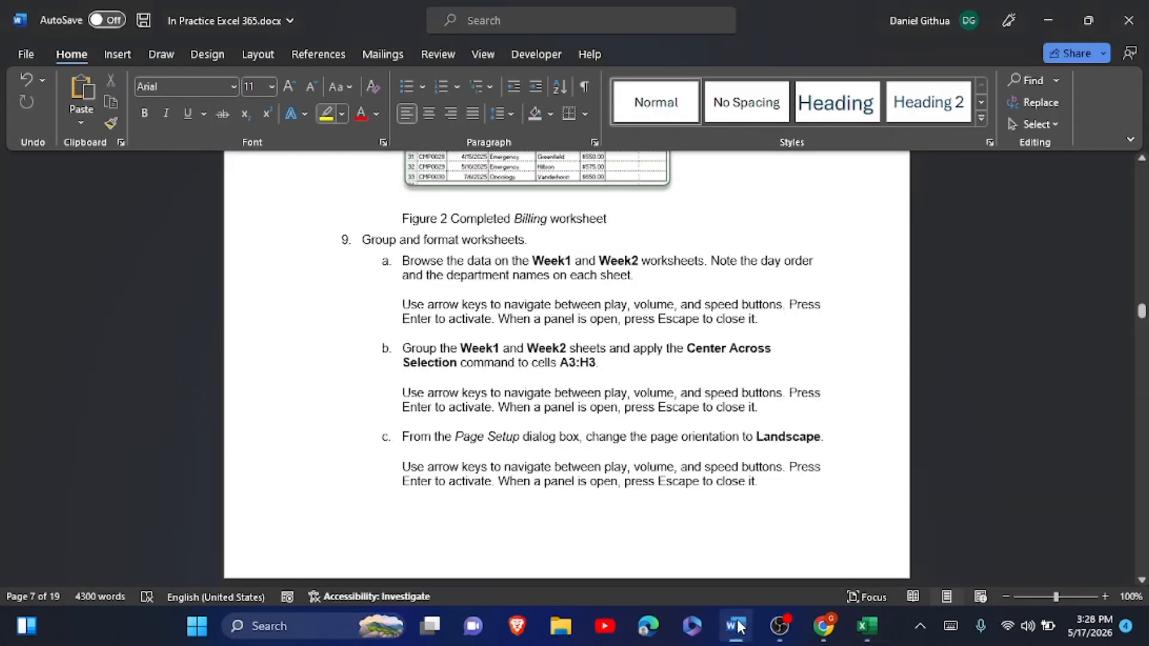
pyautogui.scroll(-1, 740, 626)
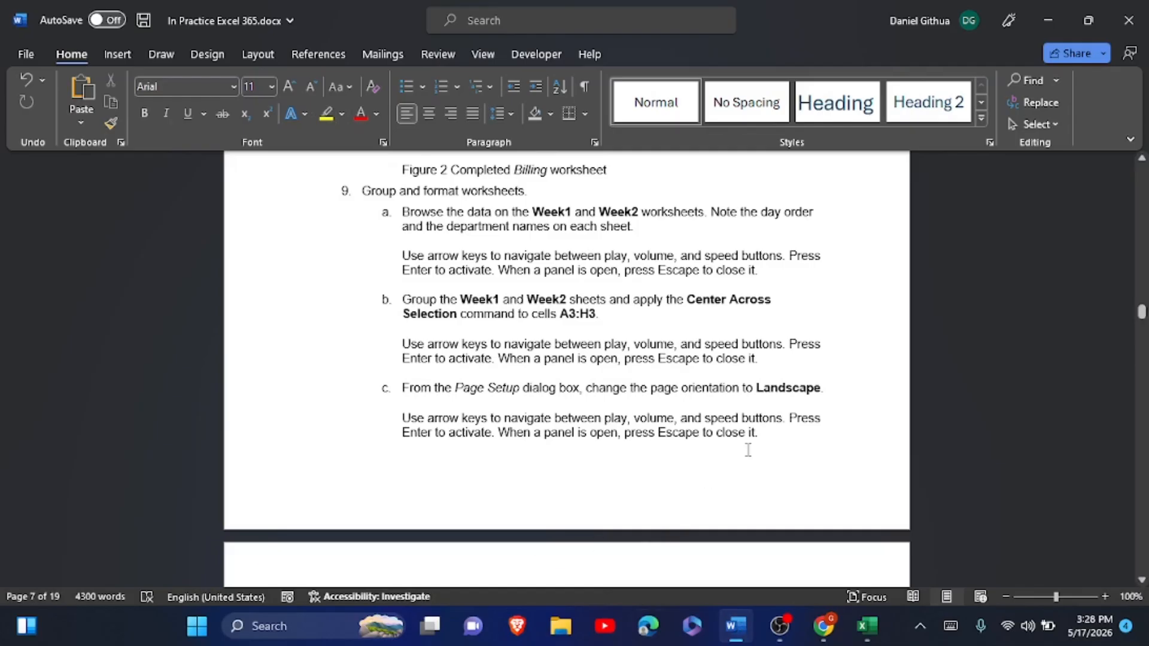
# - Read step 9's grouping and page setup instructions, then return to the CourtyardMedical workbook
pyautogui.scroll(-1, 817, 372)
pyautogui.scroll(-5, 817, 372)
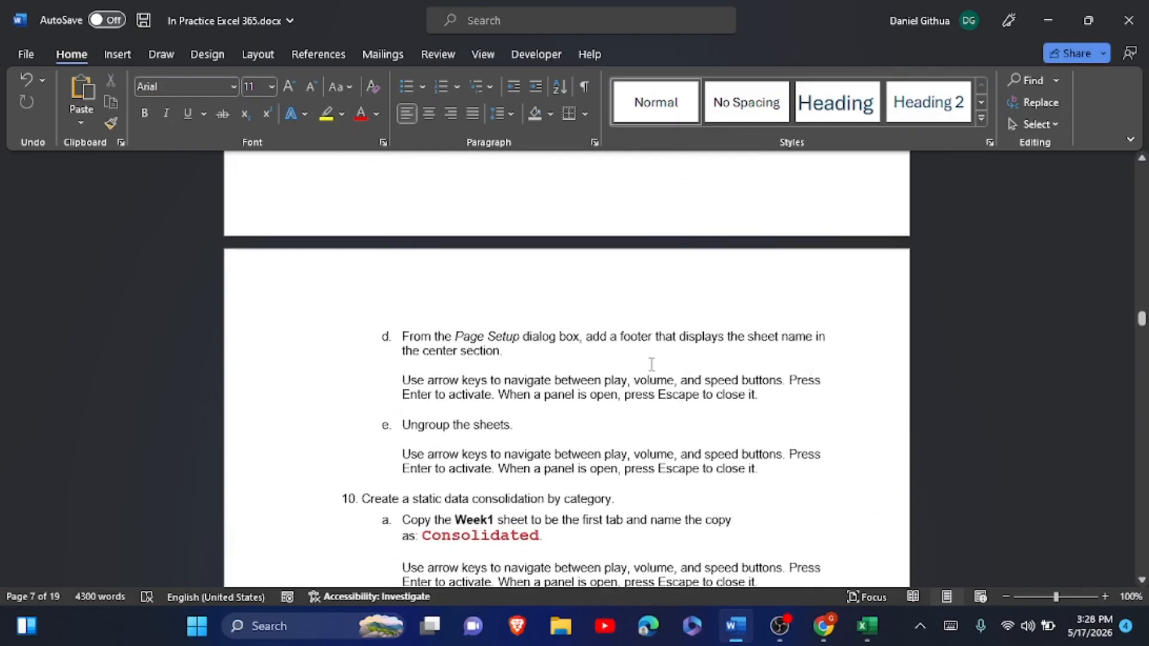
pyautogui.scroll(-1, 651, 364)
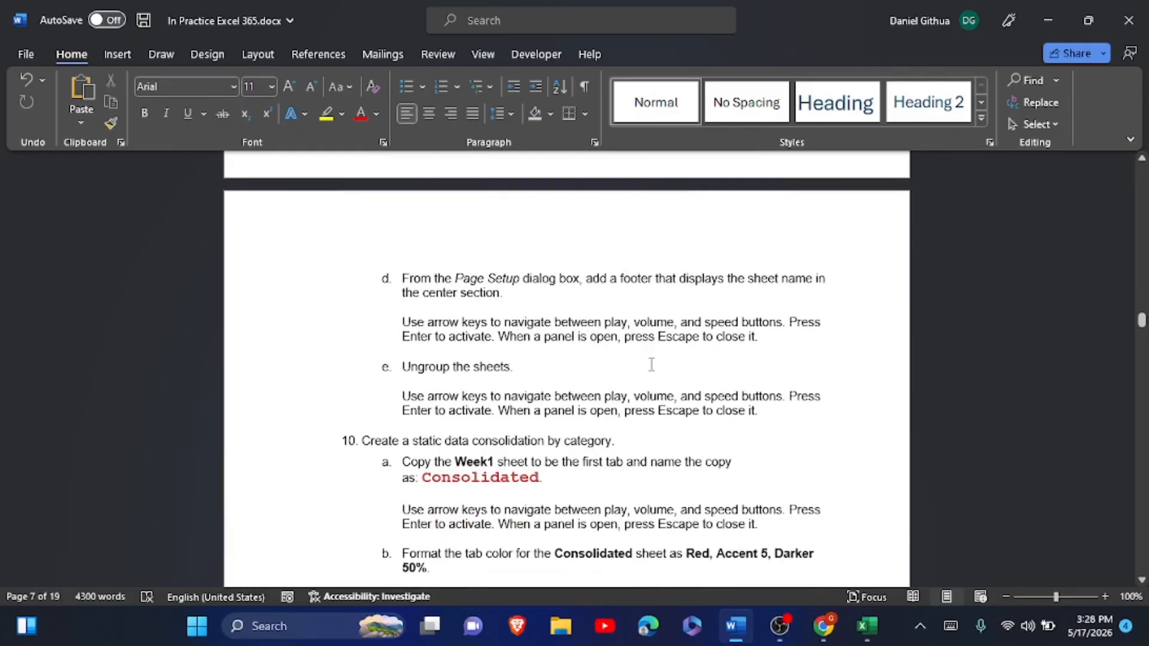
pyautogui.scroll(8, 651, 365)
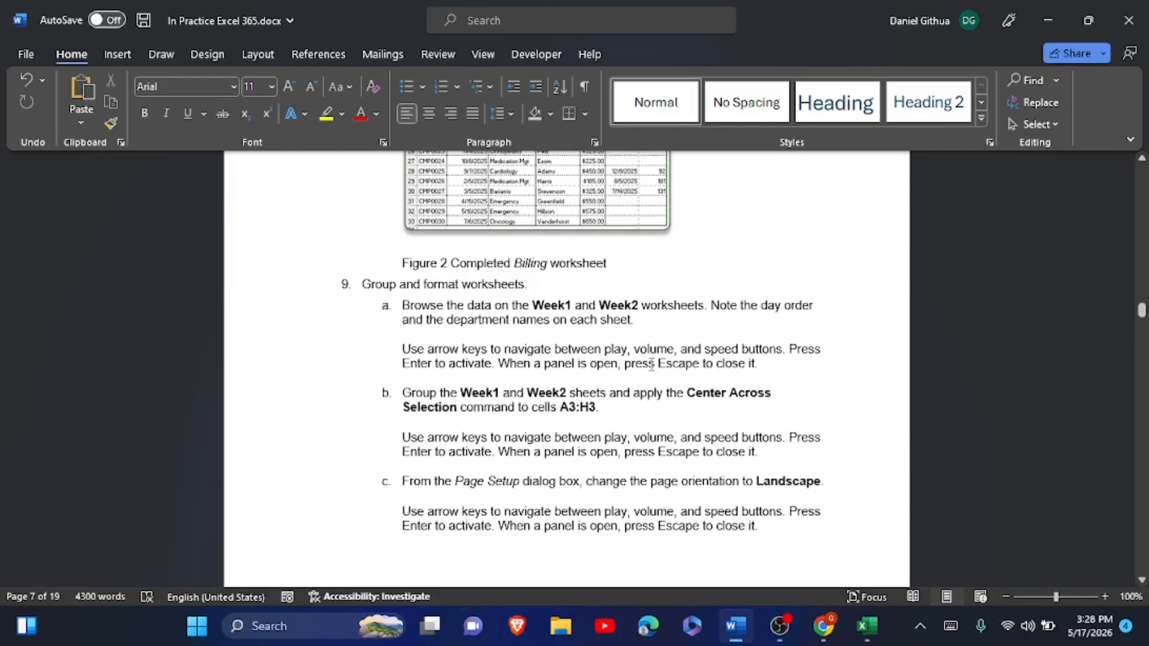
pyautogui.hotkey('alt', 'Tab')
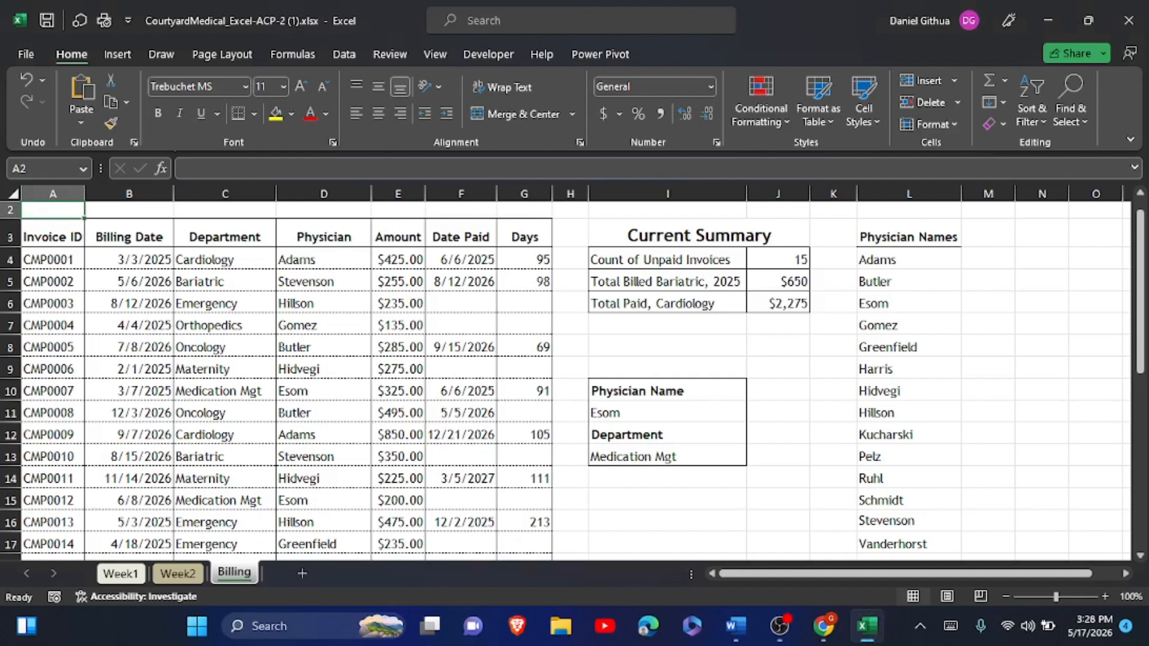
# - Review the Week1 and Week2 sheets, group them, and select the Count of Inquiries/Visits title cell
pyautogui.click(120, 573)
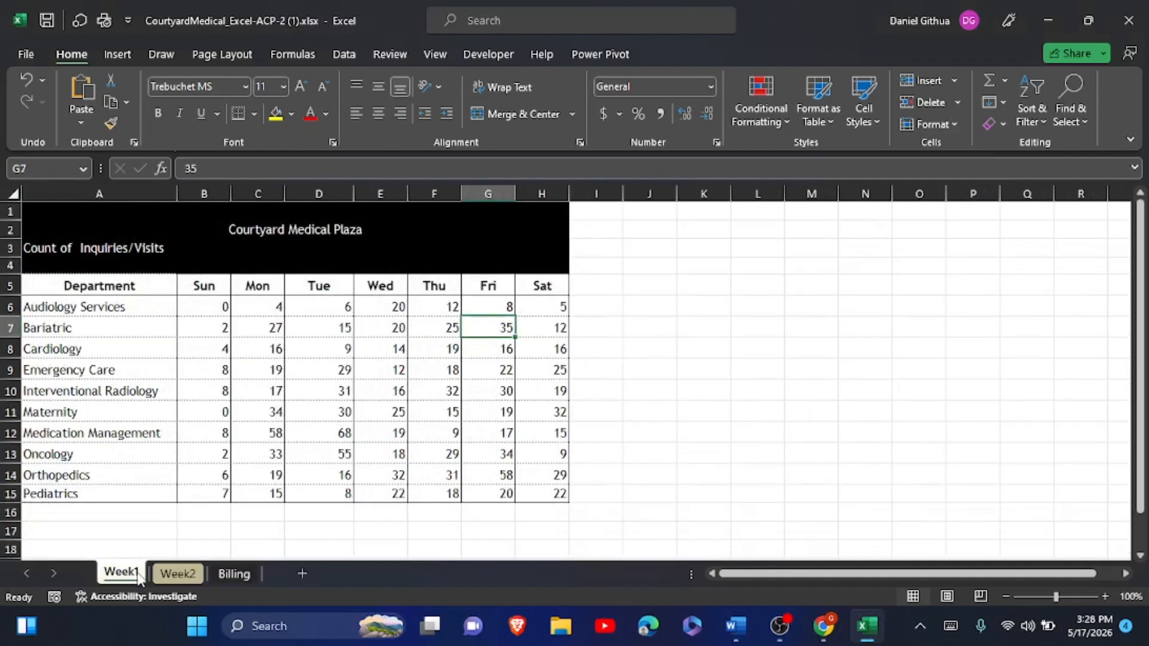
pyautogui.click(183, 574)
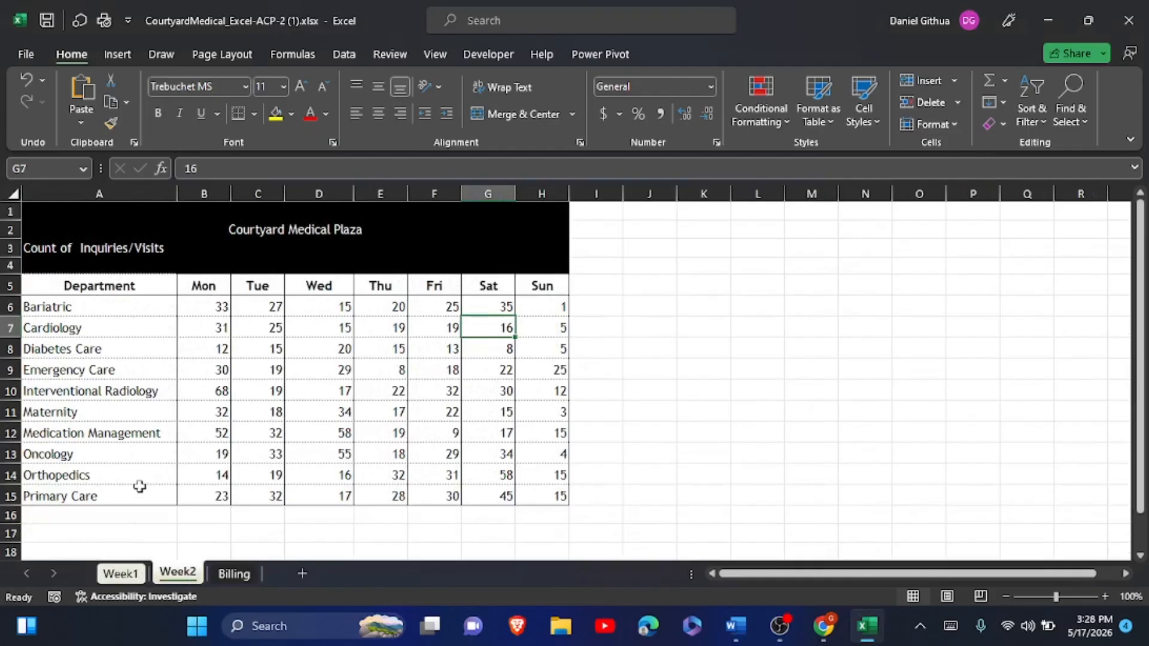
pyautogui.click(127, 581)
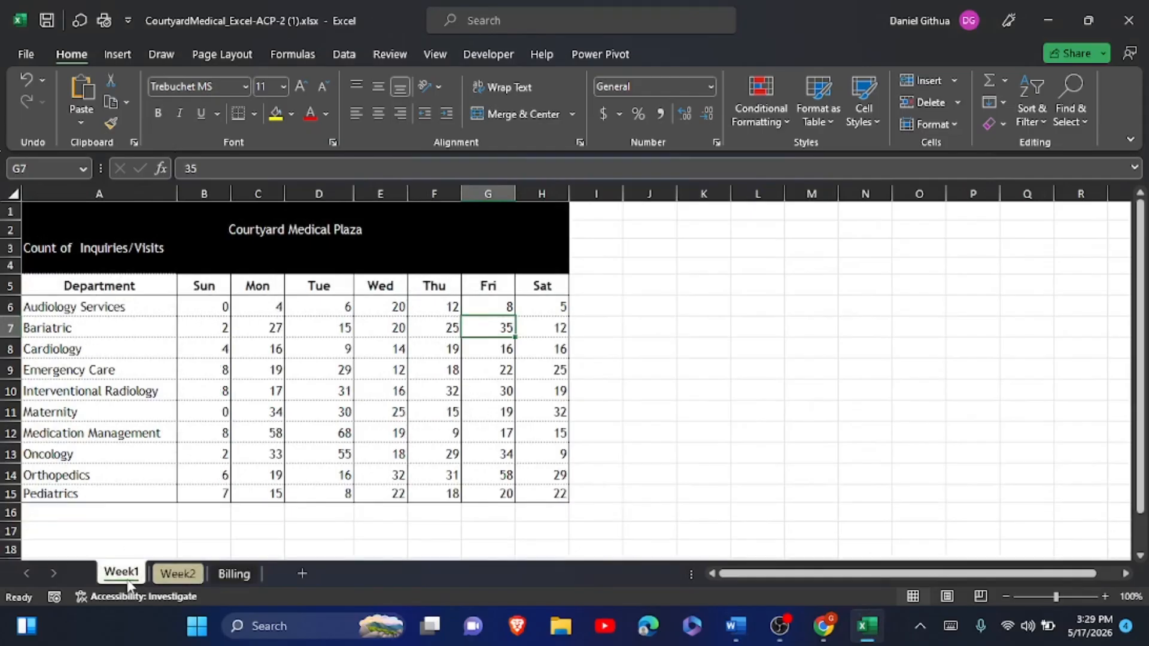
pyautogui.keyDown('ctrl'); pyautogui.click(162, 572); pyautogui.keyUp('ctrl')
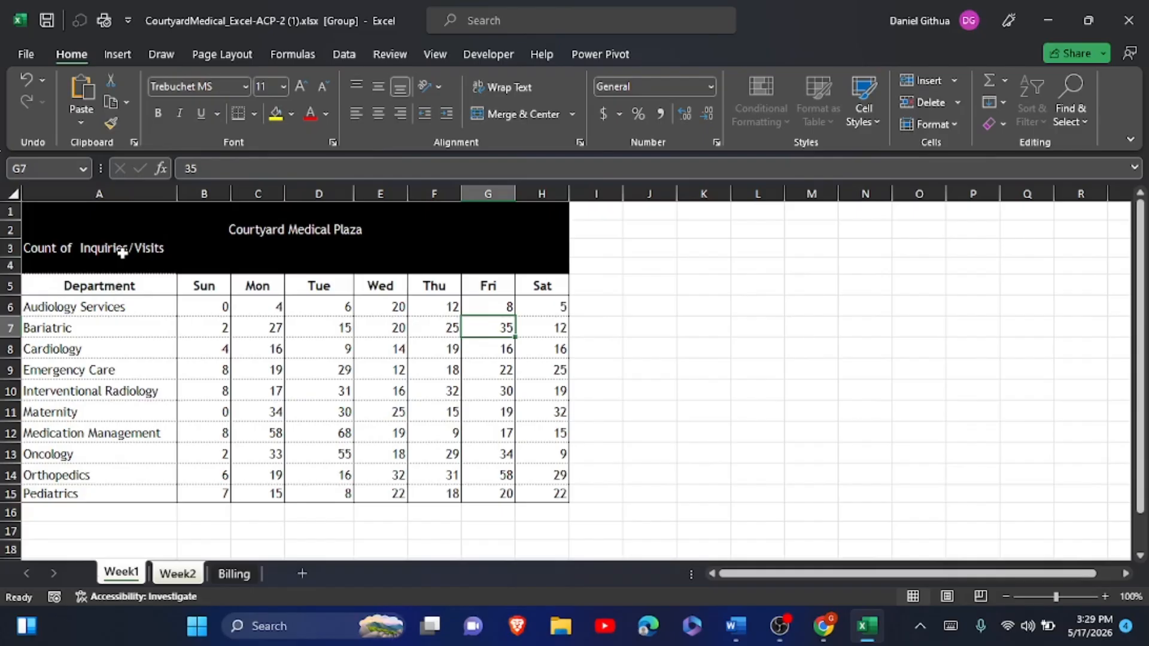
pyautogui.click(73, 251)
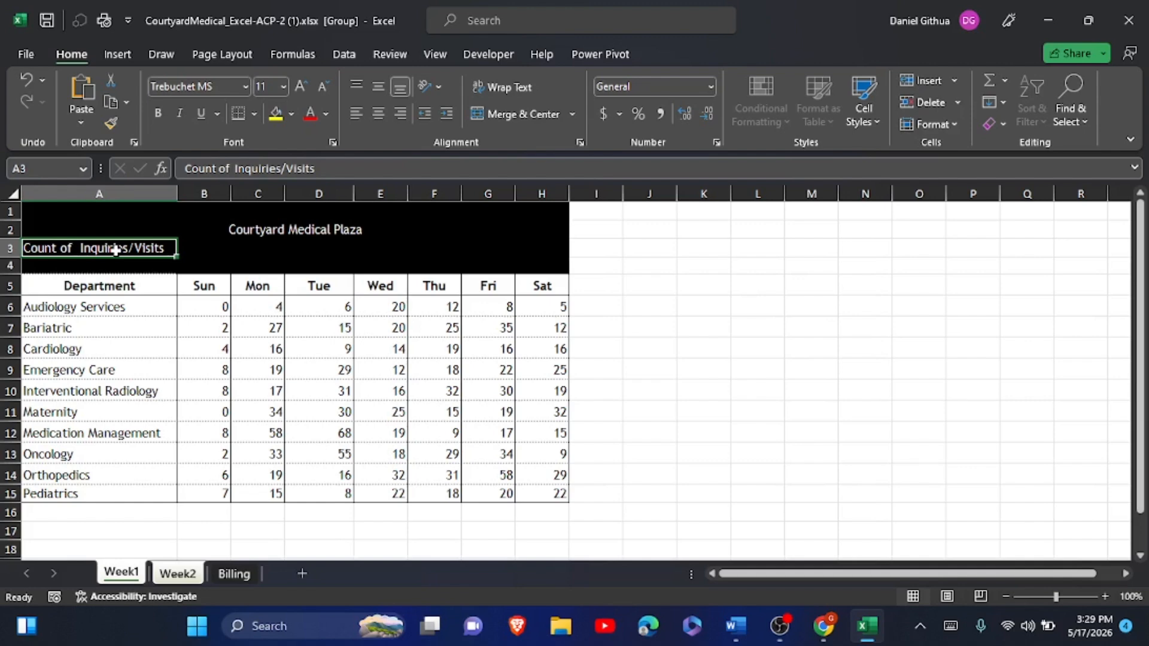
# - Center the 'Count of Inquiries/Visits' title across A3:H3 using Center Across Selection
pyautogui.moveTo(115, 250); pyautogui.dragTo(537, 252)
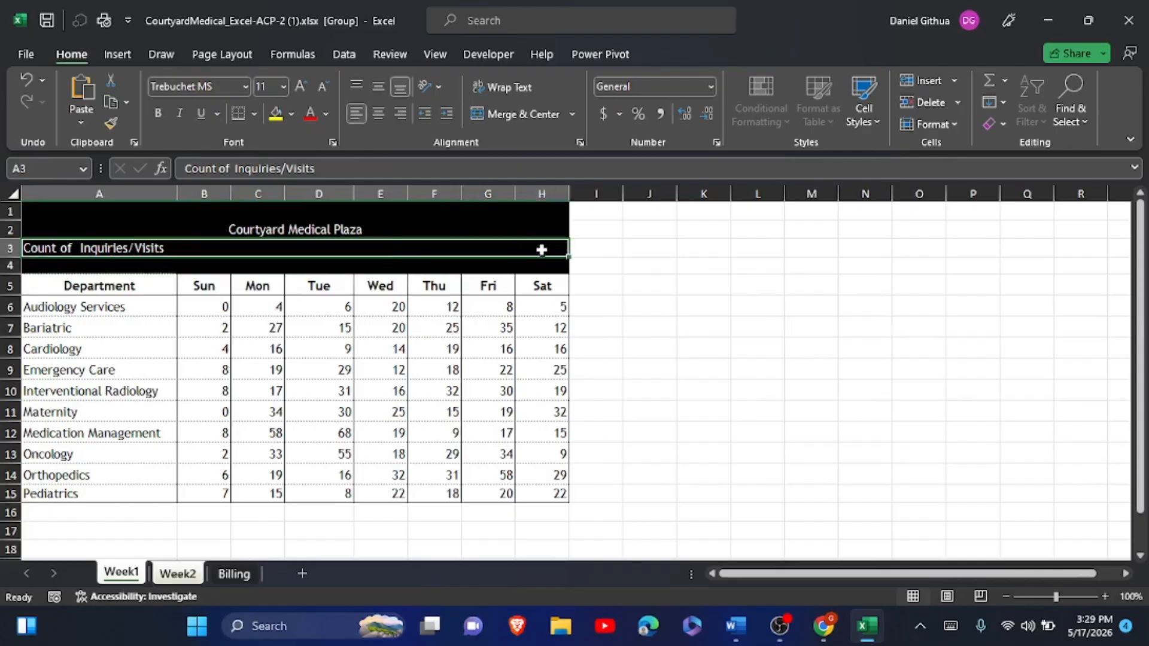
pyautogui.click(578, 146)
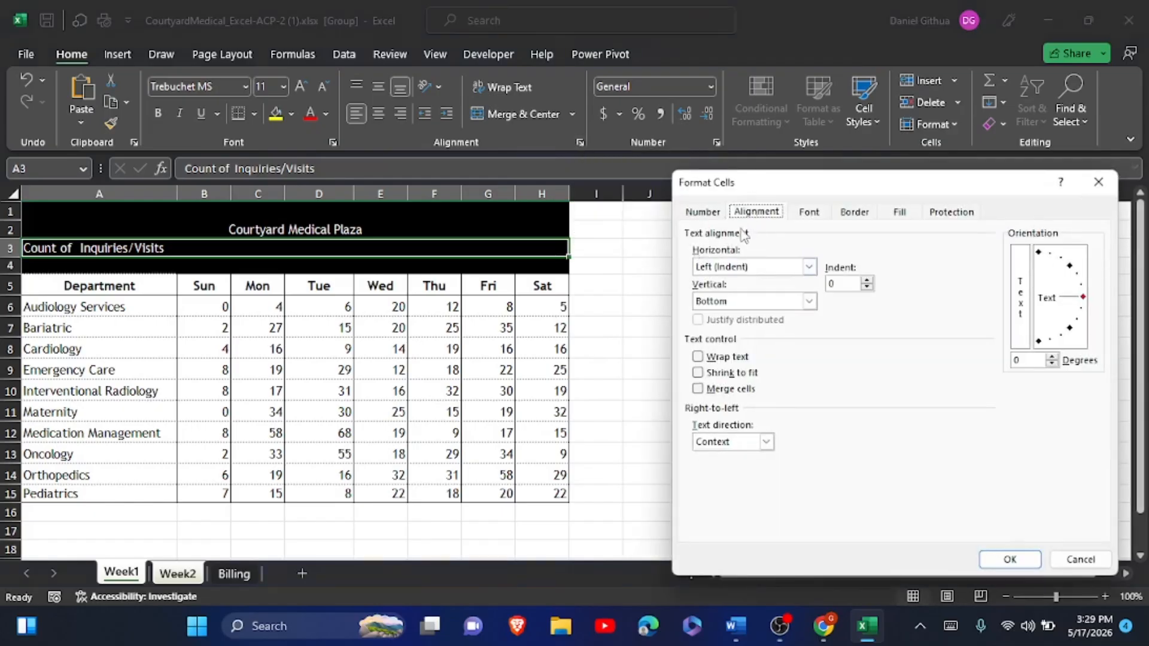
pyautogui.click(809, 267)
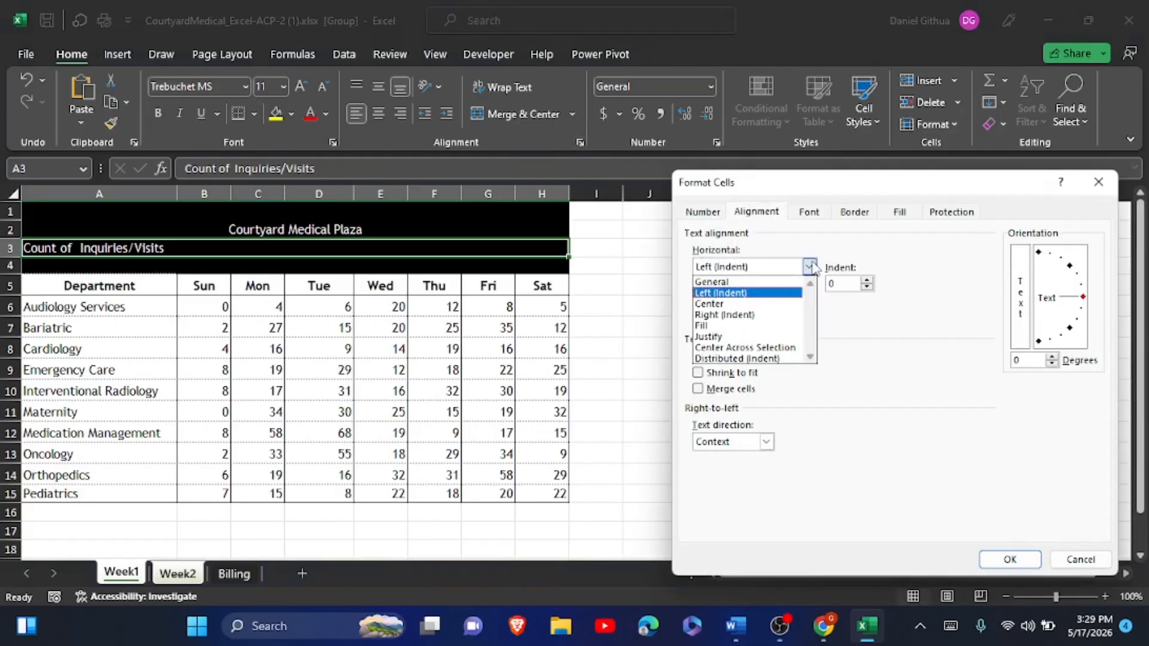
pyautogui.click(762, 348)
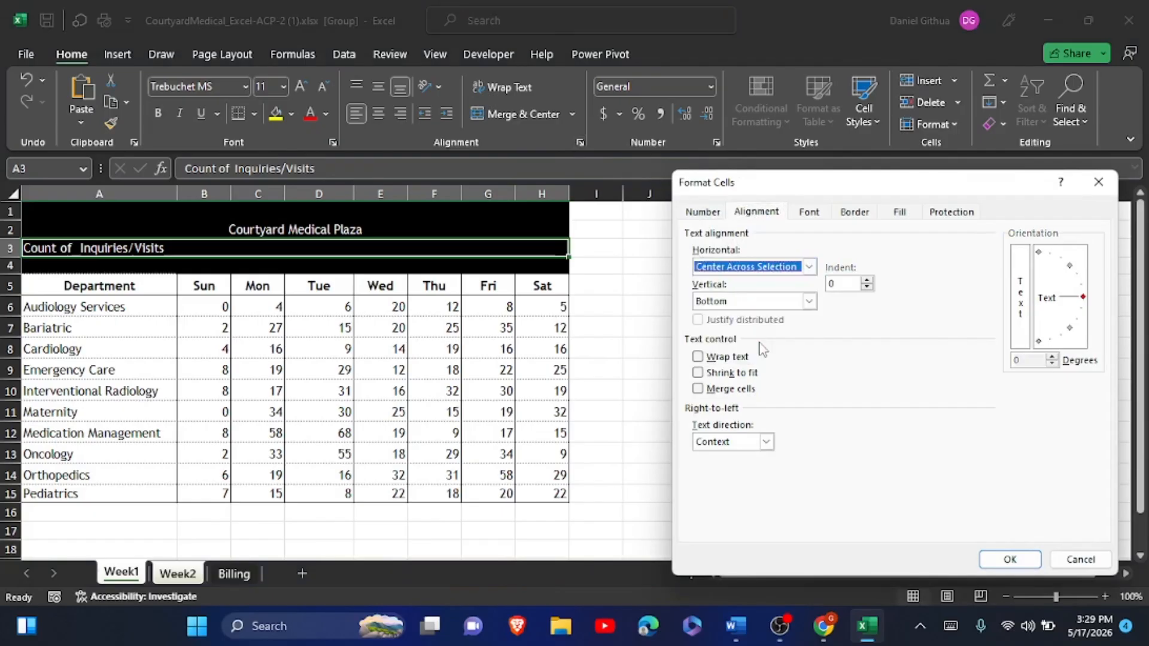
pyautogui.click(1007, 557)
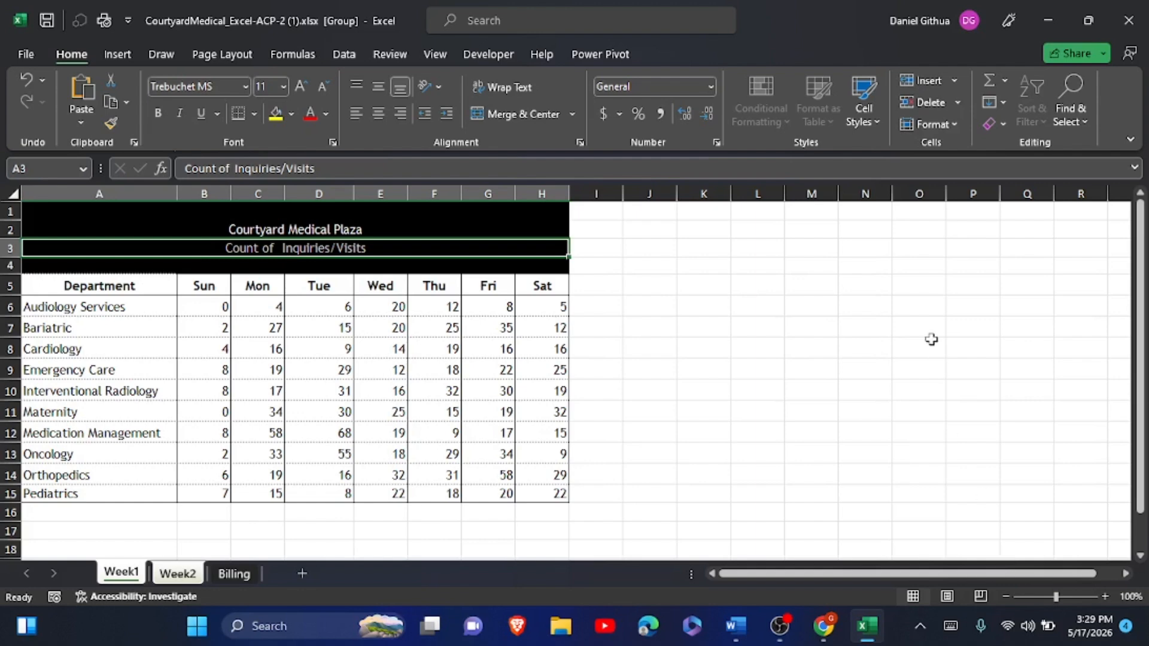
# - Set the grouped week sheets' page orientation to Landscape
pyautogui.click(242, 56)
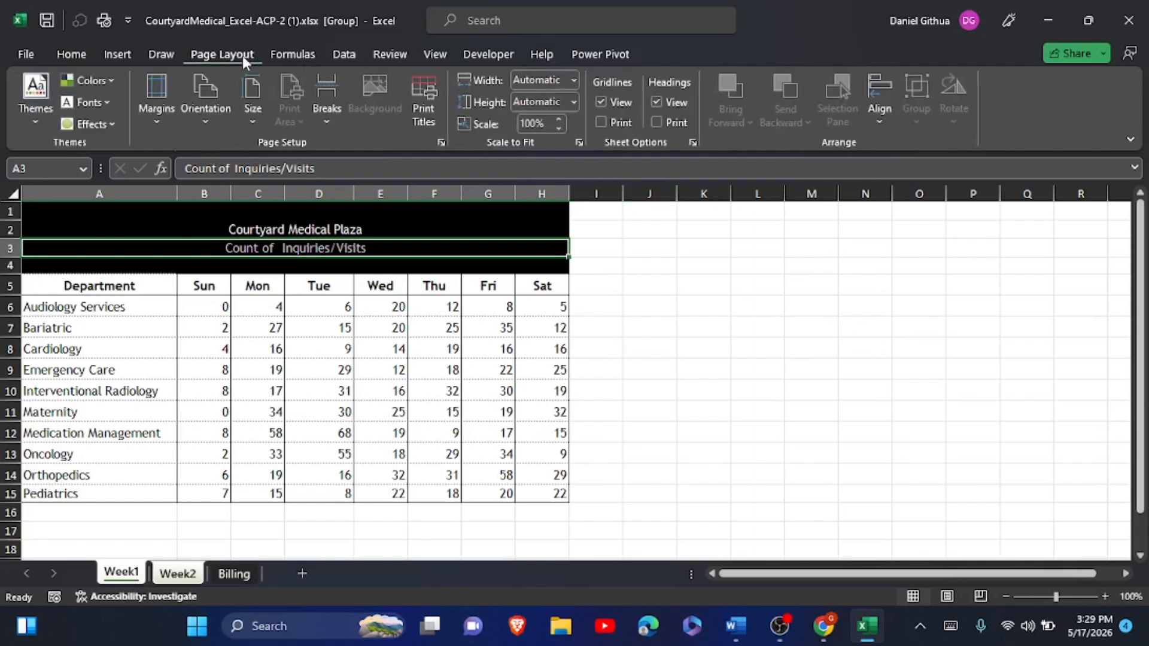
pyautogui.click(206, 122)
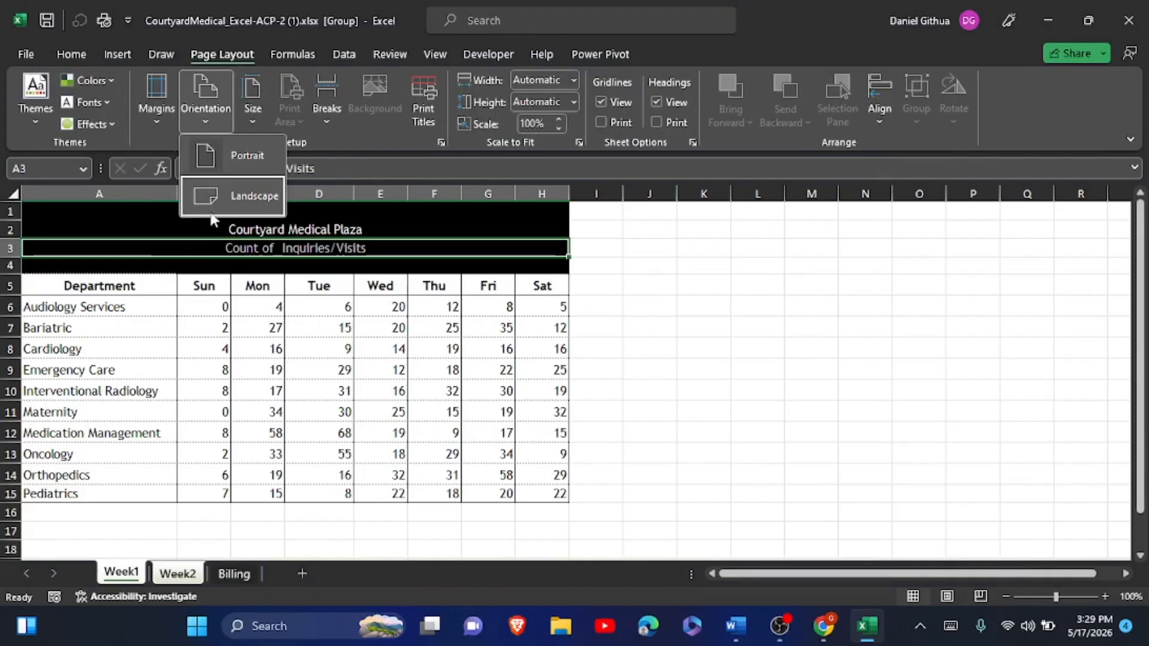
pyautogui.click(246, 196)
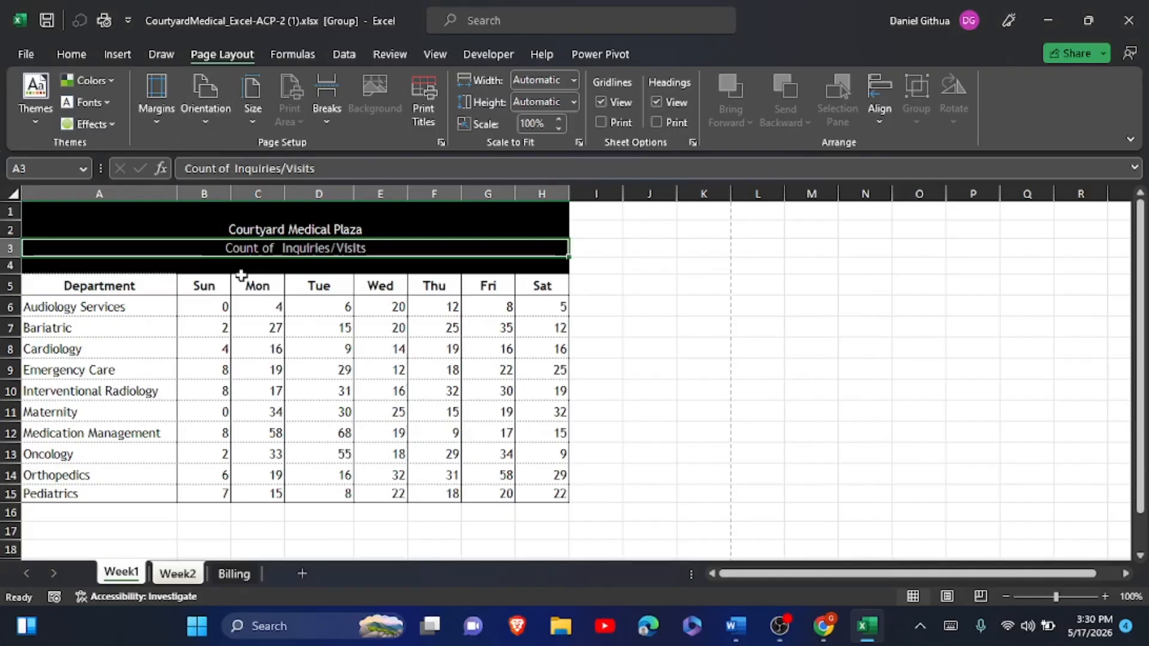
# - Add a custom footer with the sheet name in the center section
pyautogui.click(441, 145)
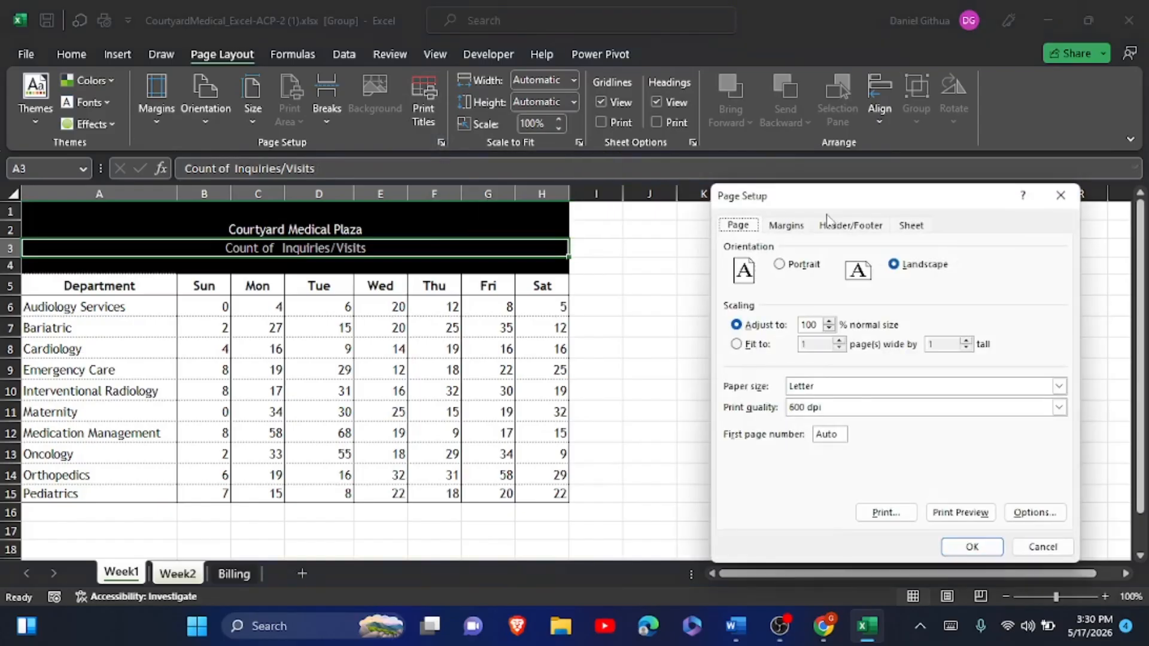
pyautogui.click(855, 228)
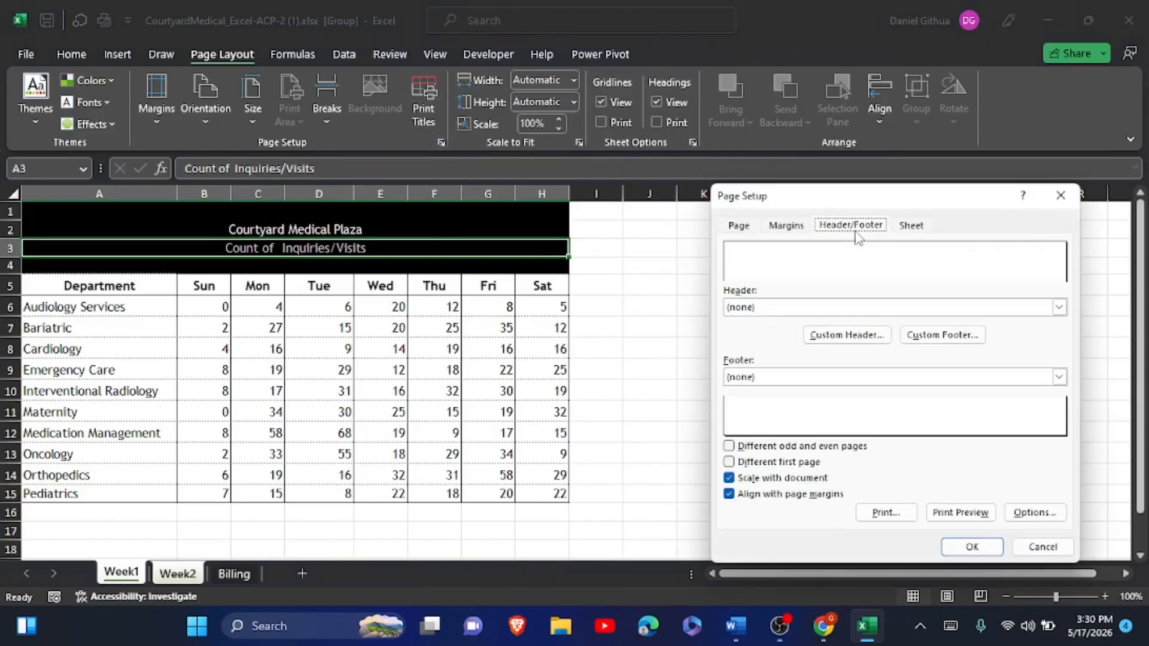
pyautogui.click(959, 336)
pyautogui.click(834, 429)
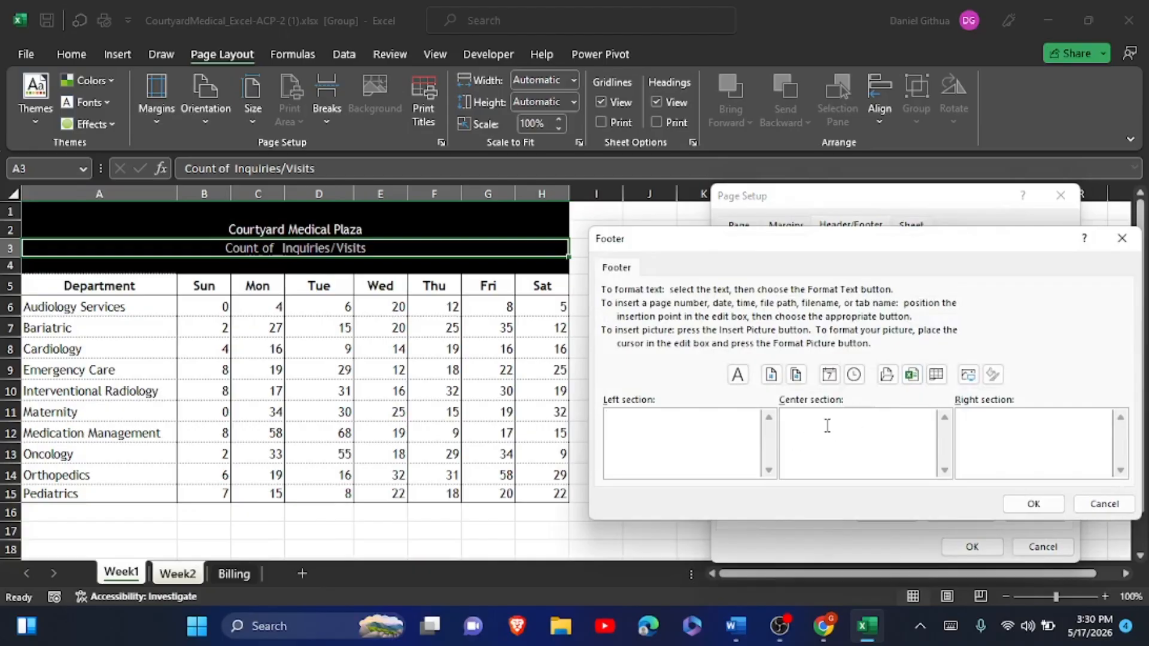
pyautogui.click(942, 383)
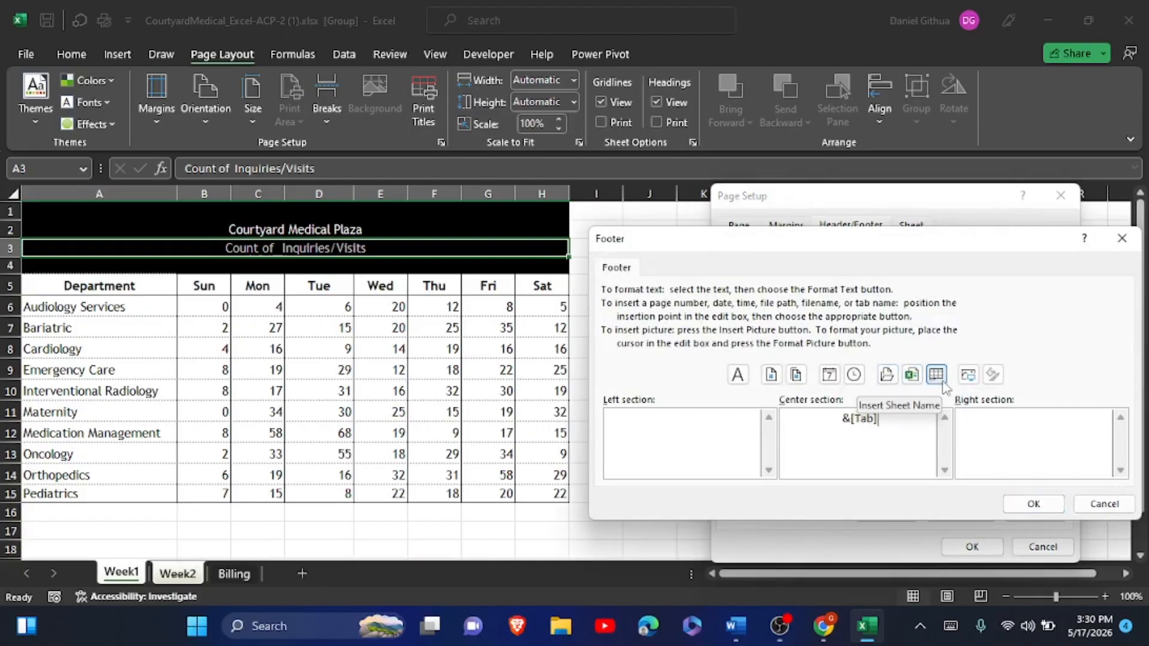
pyautogui.click(1027, 505)
pyautogui.click(981, 545)
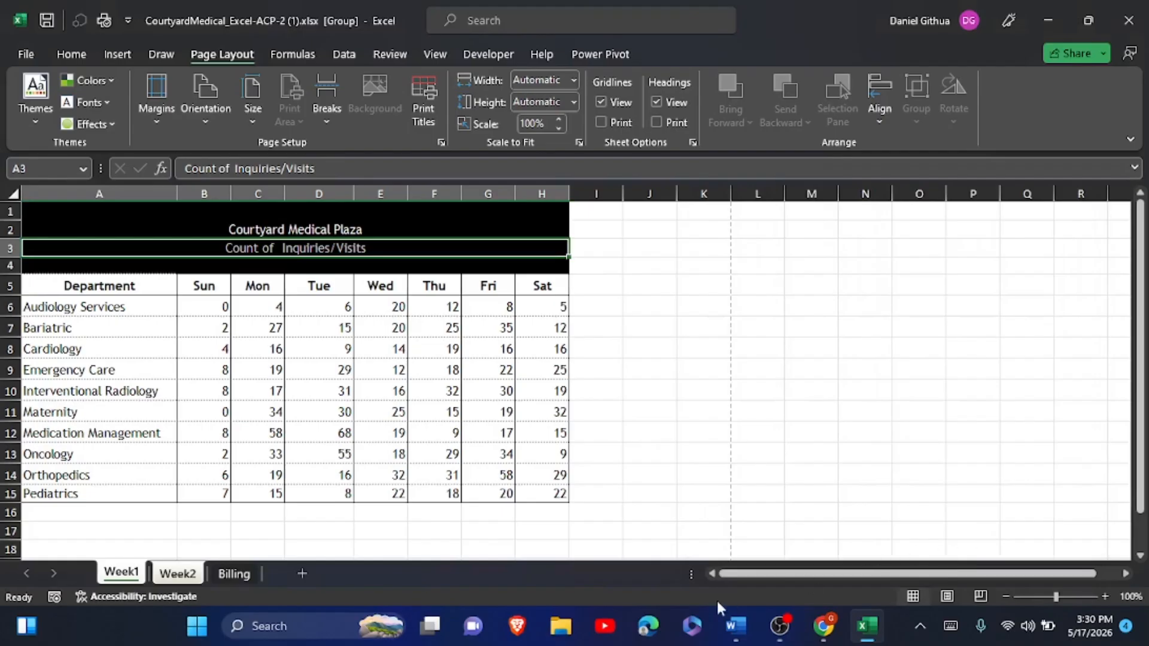
# - Ungroup Week1 and Week2, view each sheet separately, then return to the Word instructions
pyautogui.rightClick(130, 575)
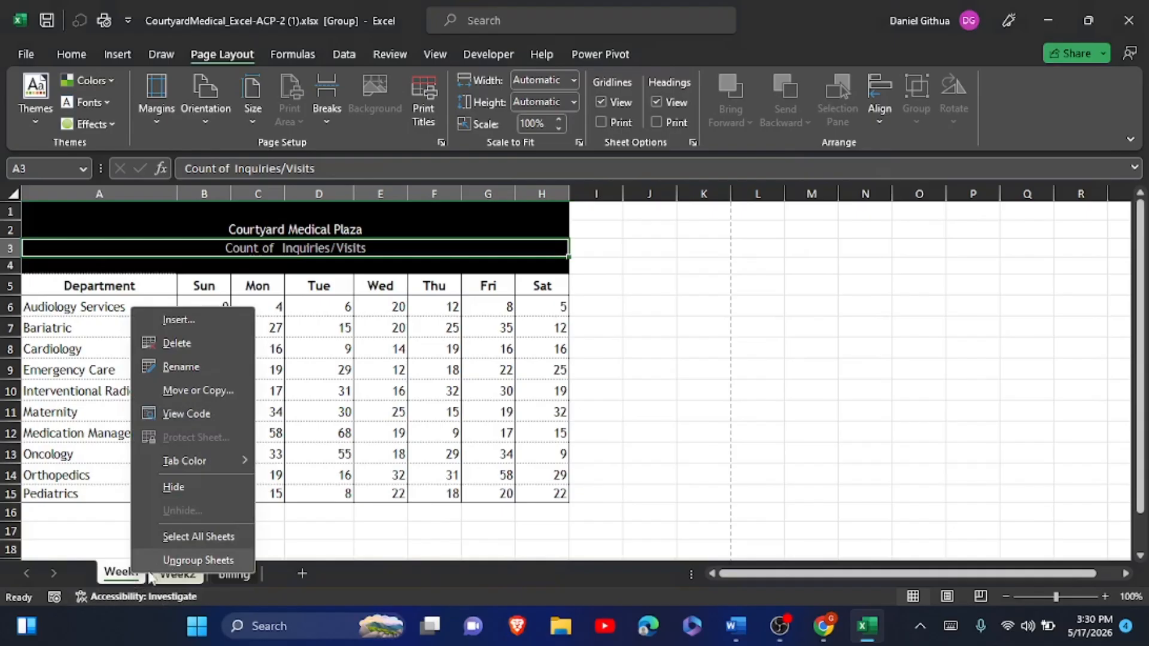
pyautogui.click(127, 576)
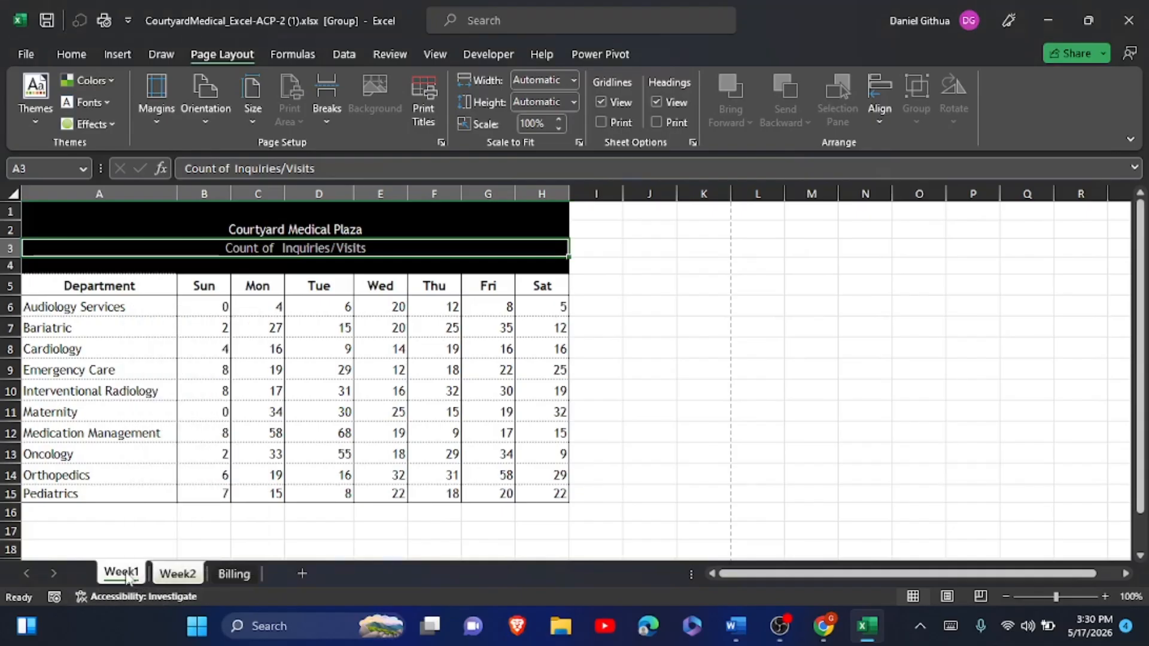
pyautogui.rightClick(128, 576)
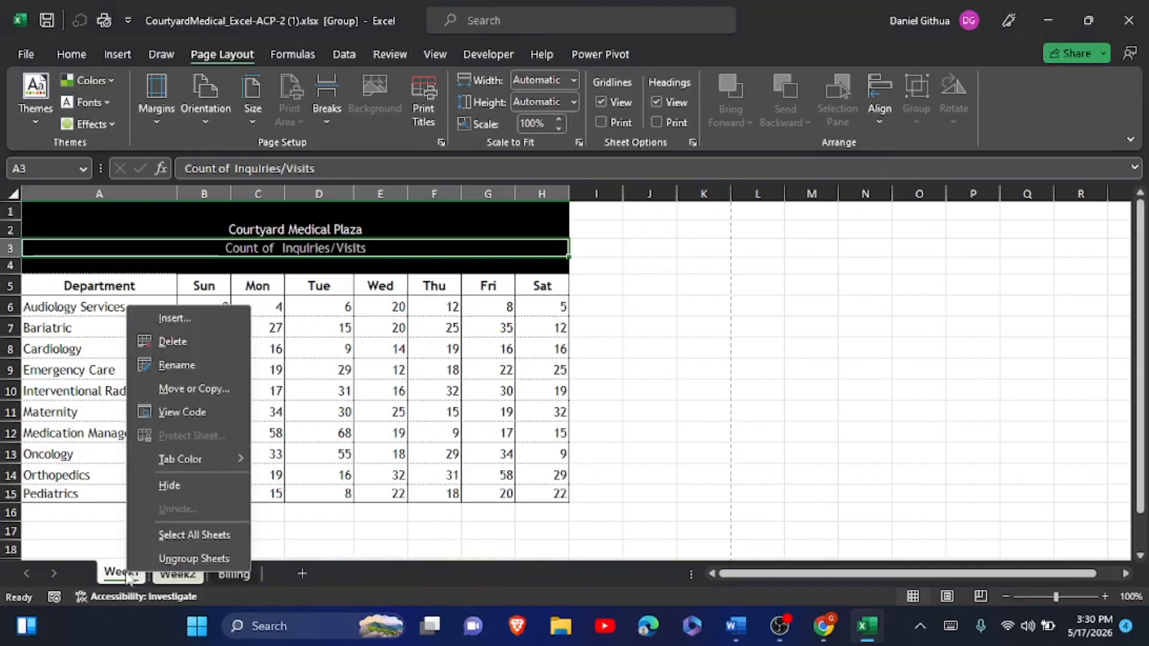
pyautogui.click(183, 566)
pyautogui.click(178, 574)
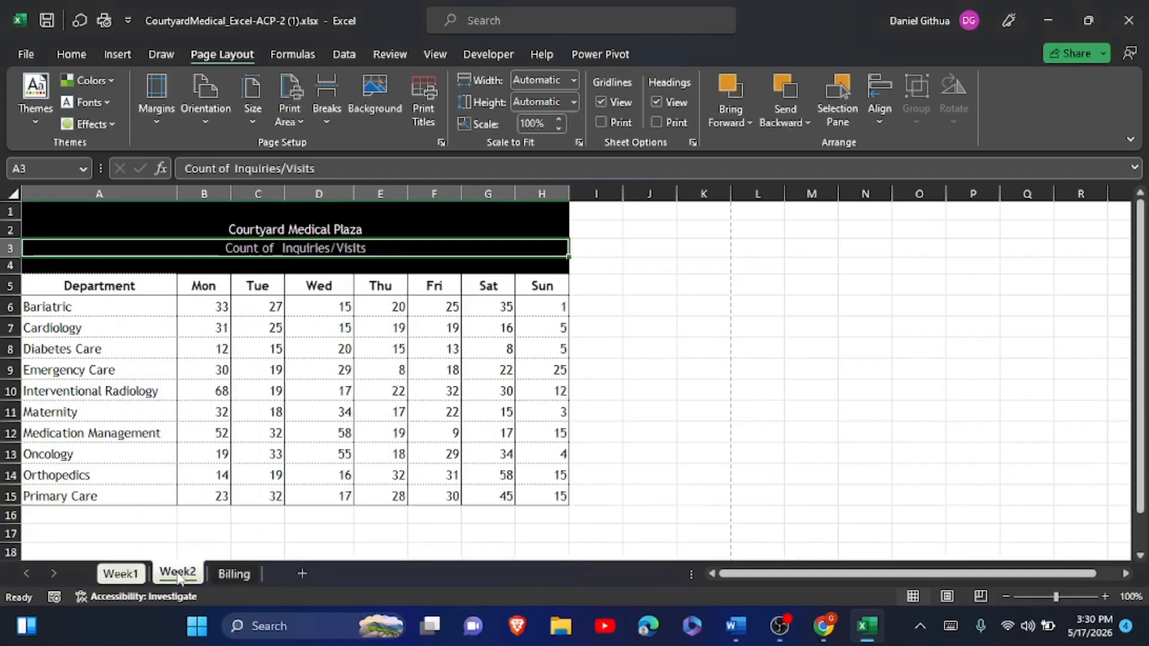
pyautogui.click(133, 571)
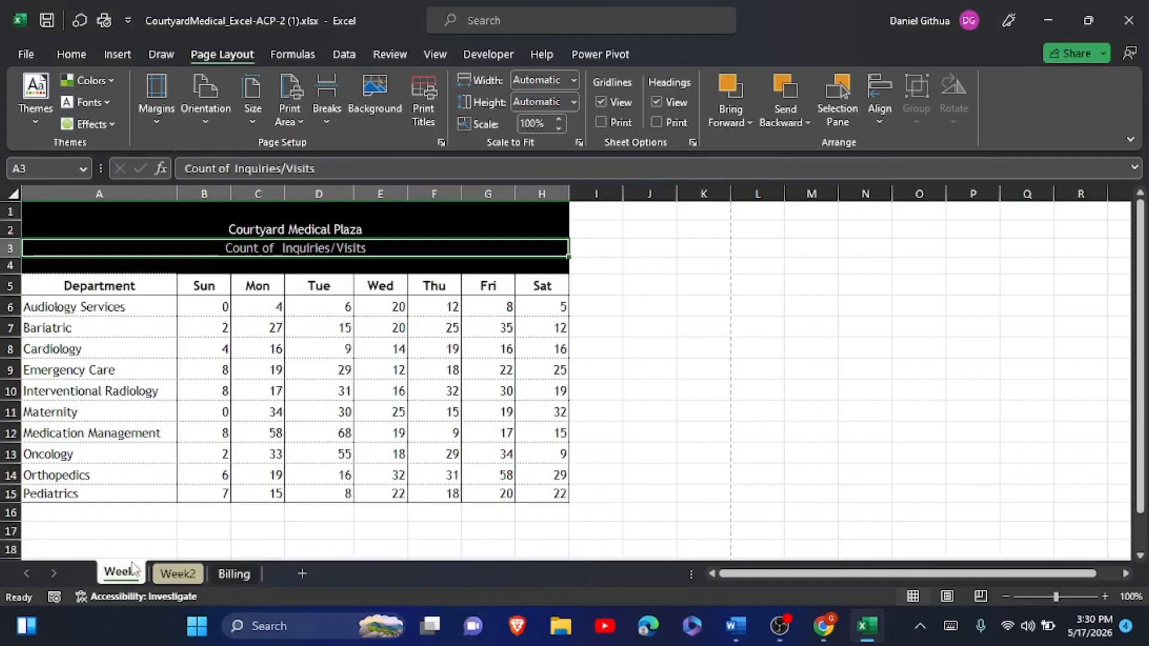
pyautogui.hotkey('alt', 'Tab')
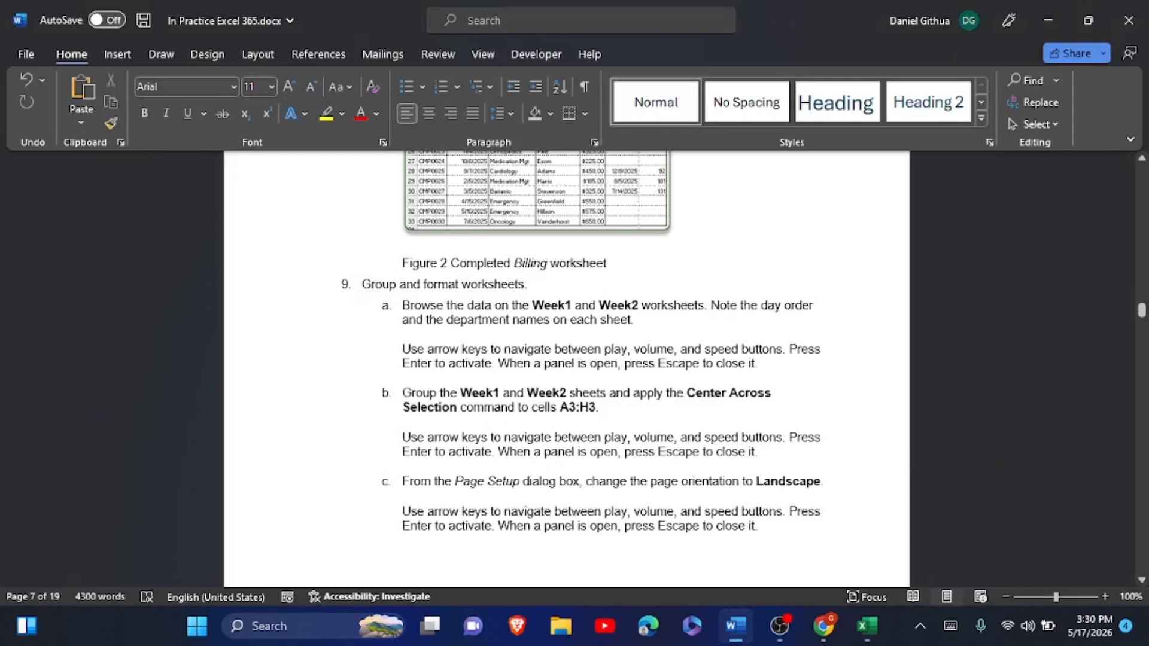
# - Highlight the completed instruction steps in yellow
pyautogui.moveTo(402, 305); pyautogui.dragTo(744, 371)
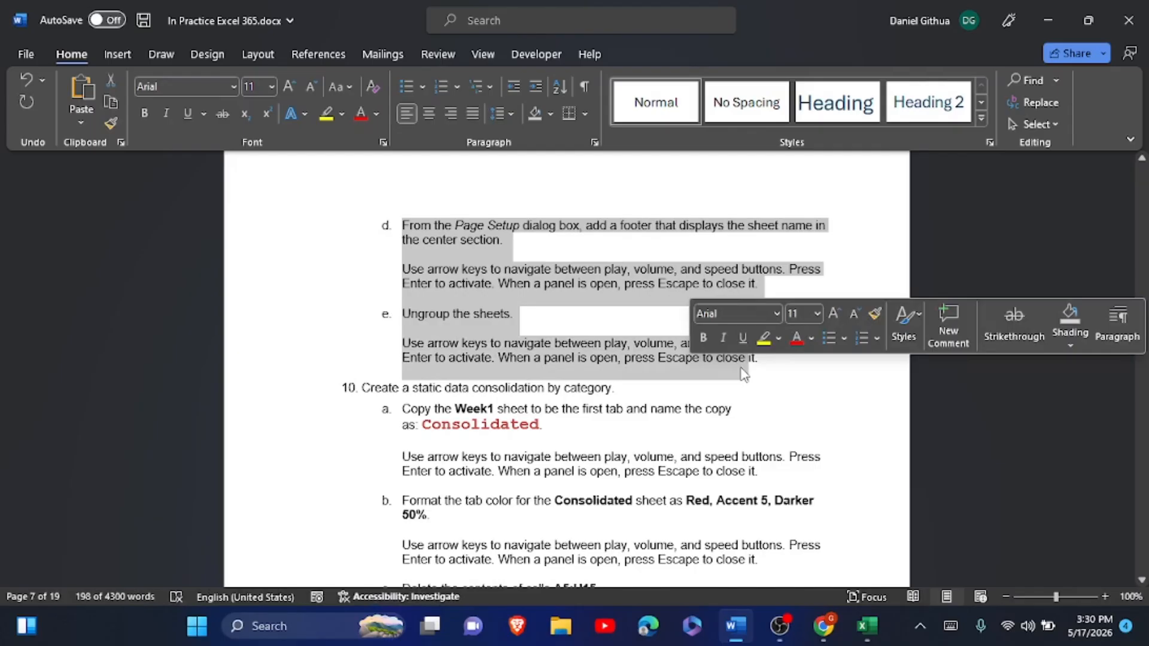
pyautogui.click(763, 338)
pyautogui.click(754, 443)
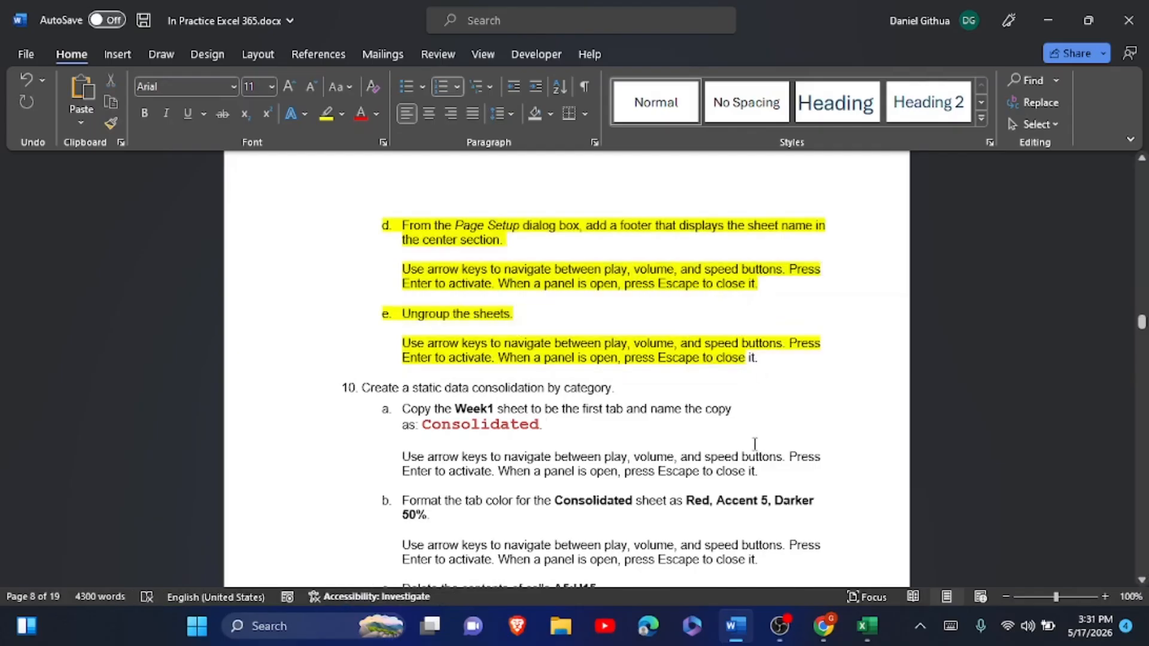
# - Select the sheet name 'Consolidated' in step 10a and return to Excel
pyautogui.scroll(-5, 754, 444)
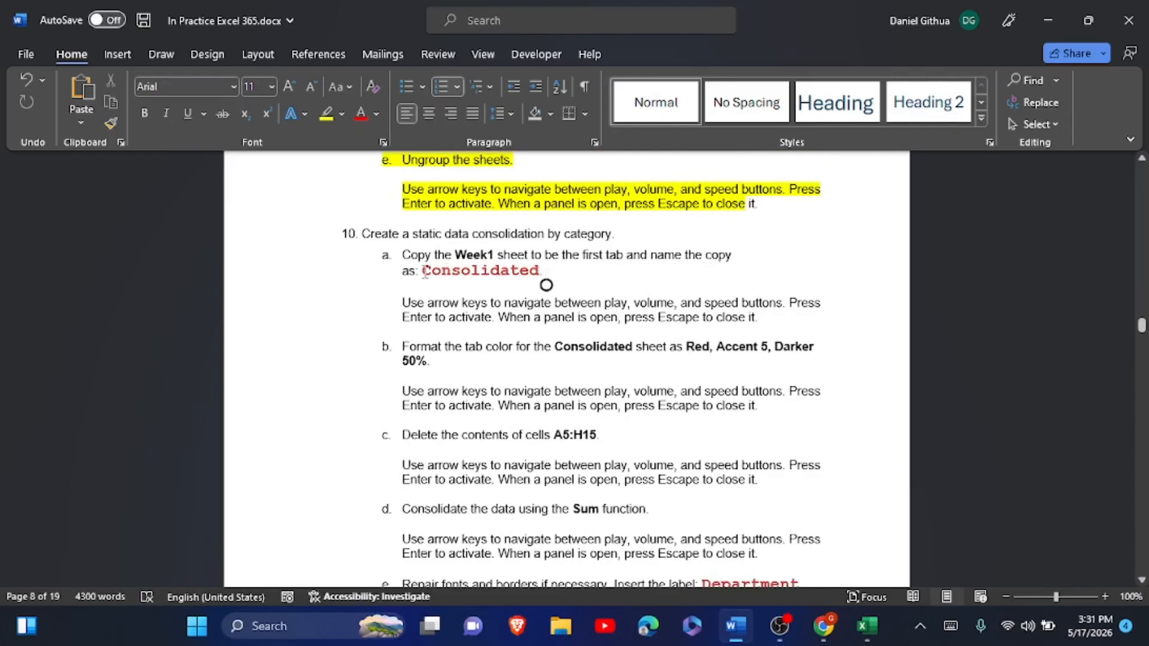
pyautogui.moveTo(424, 274); pyautogui.dragTo(540, 287)
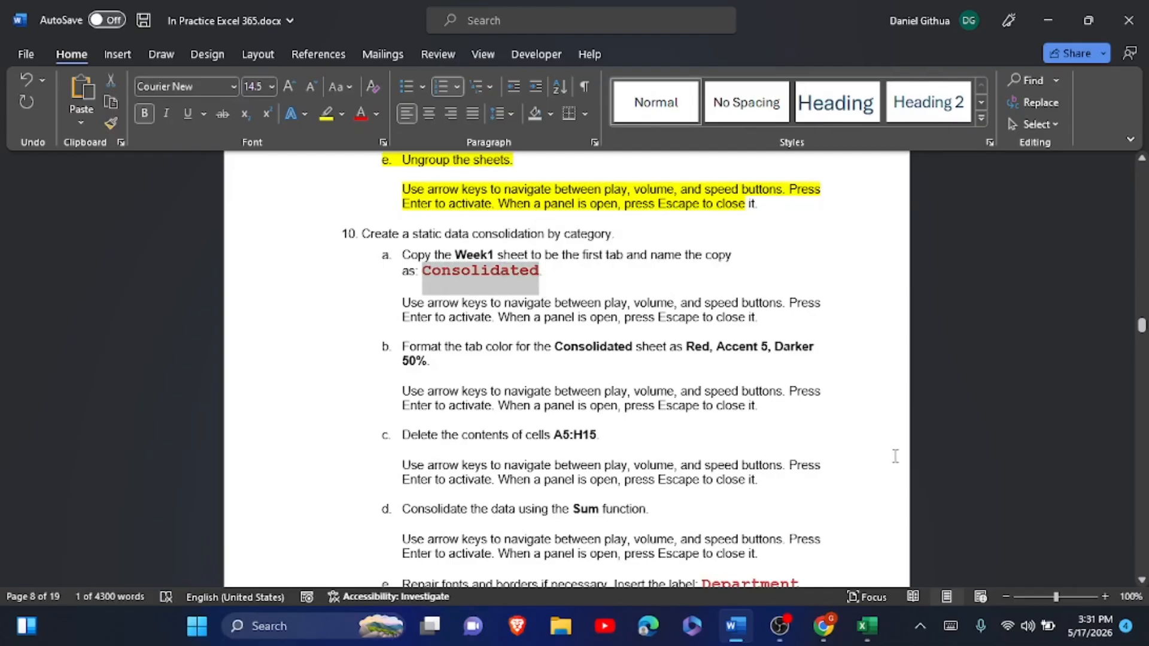
pyautogui.click(867, 628)
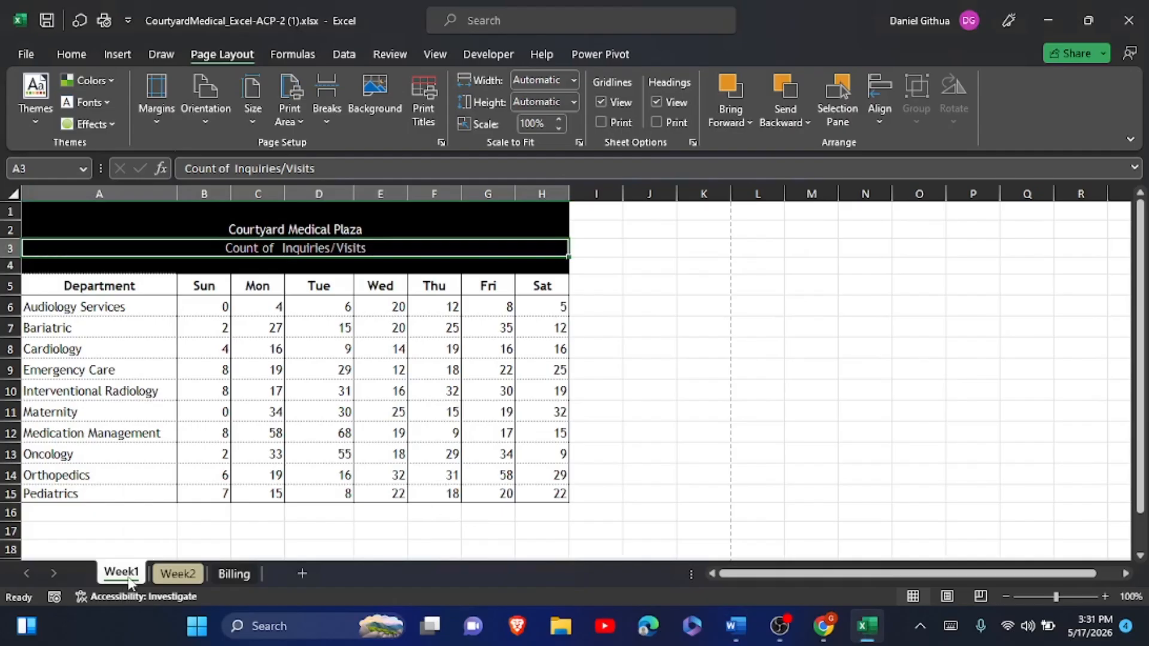
# - Open Move or Copy for the Week1 sheet and close it without making a copy
pyautogui.rightClick(128, 578)
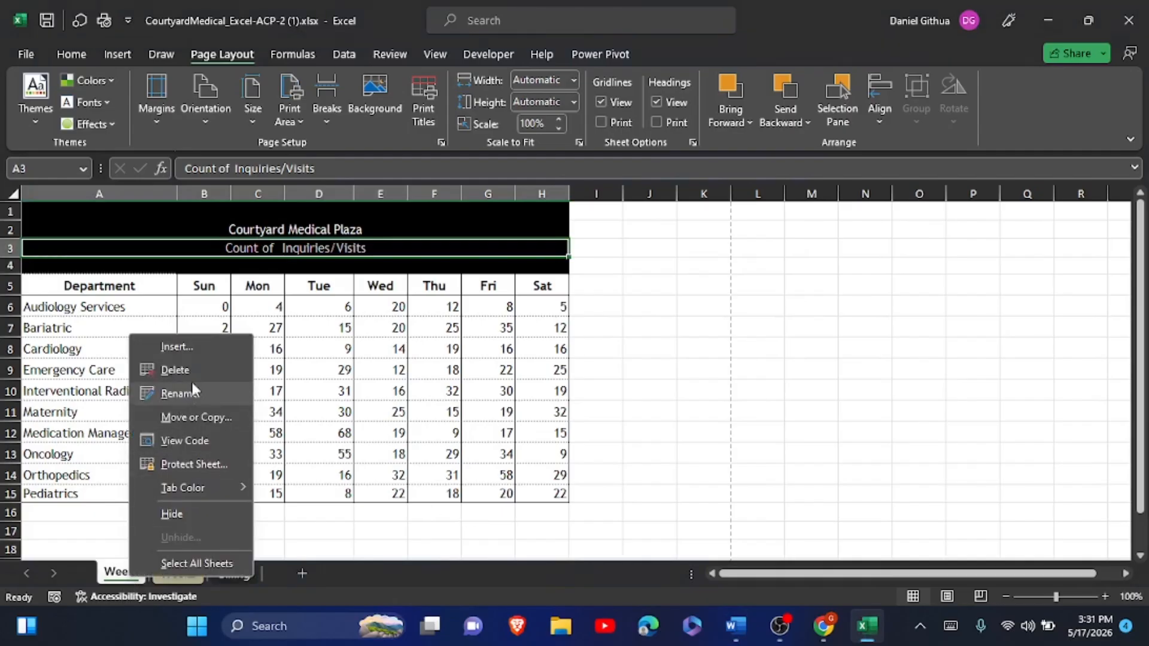
pyautogui.click(108, 574)
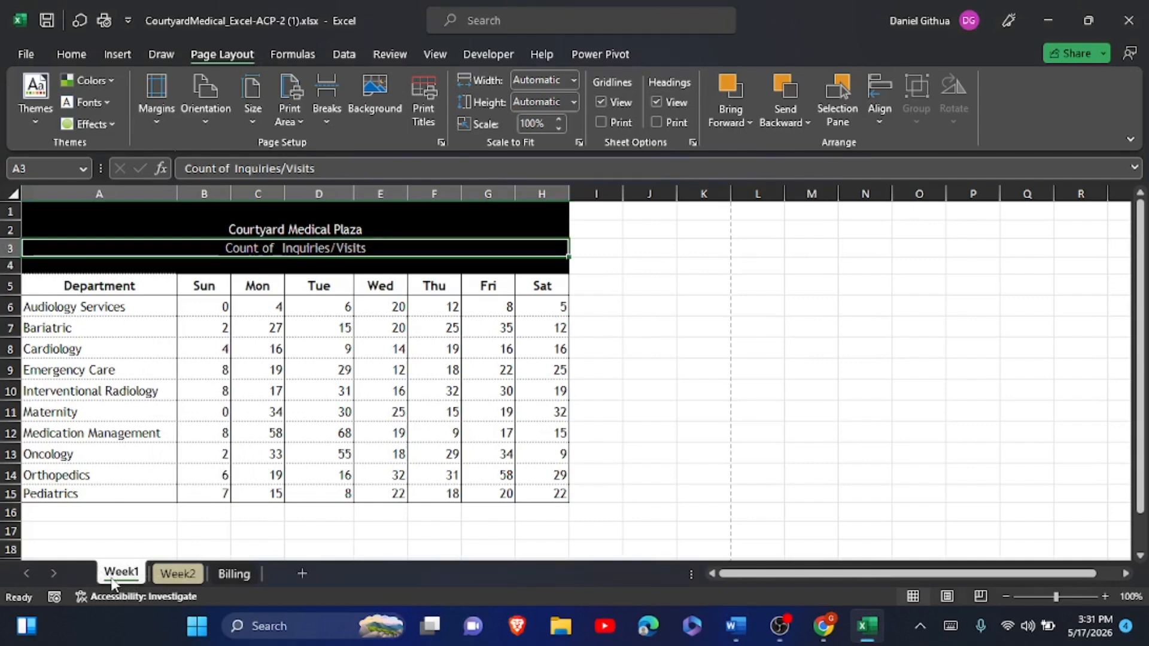
pyautogui.rightClick(111, 580)
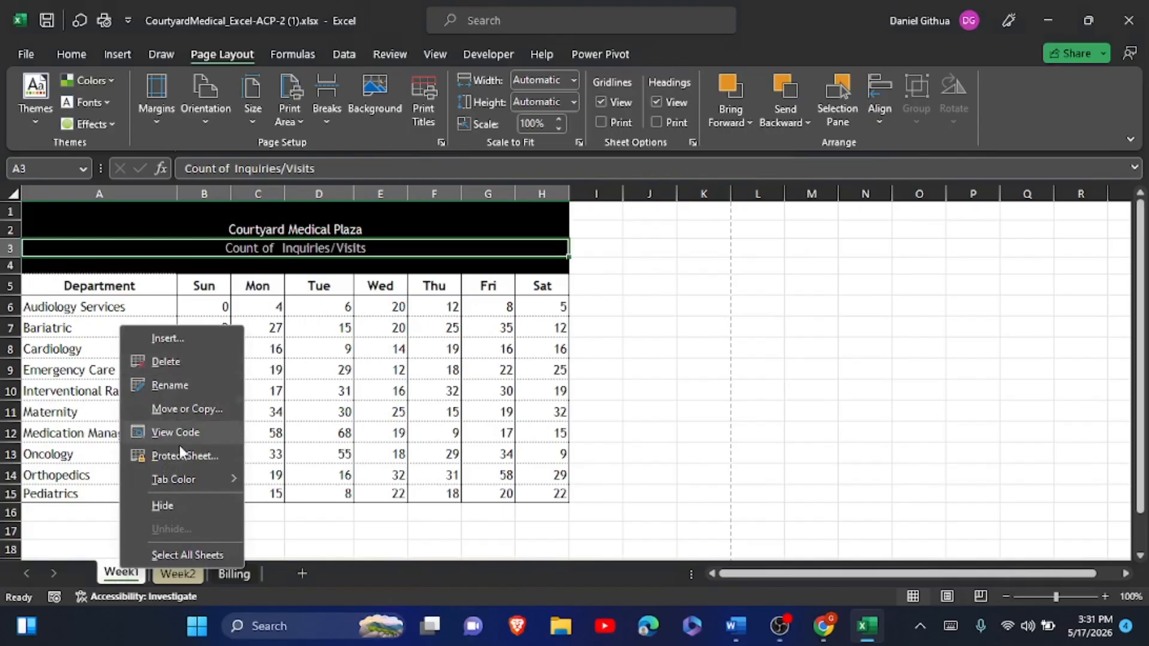
pyautogui.click(218, 403)
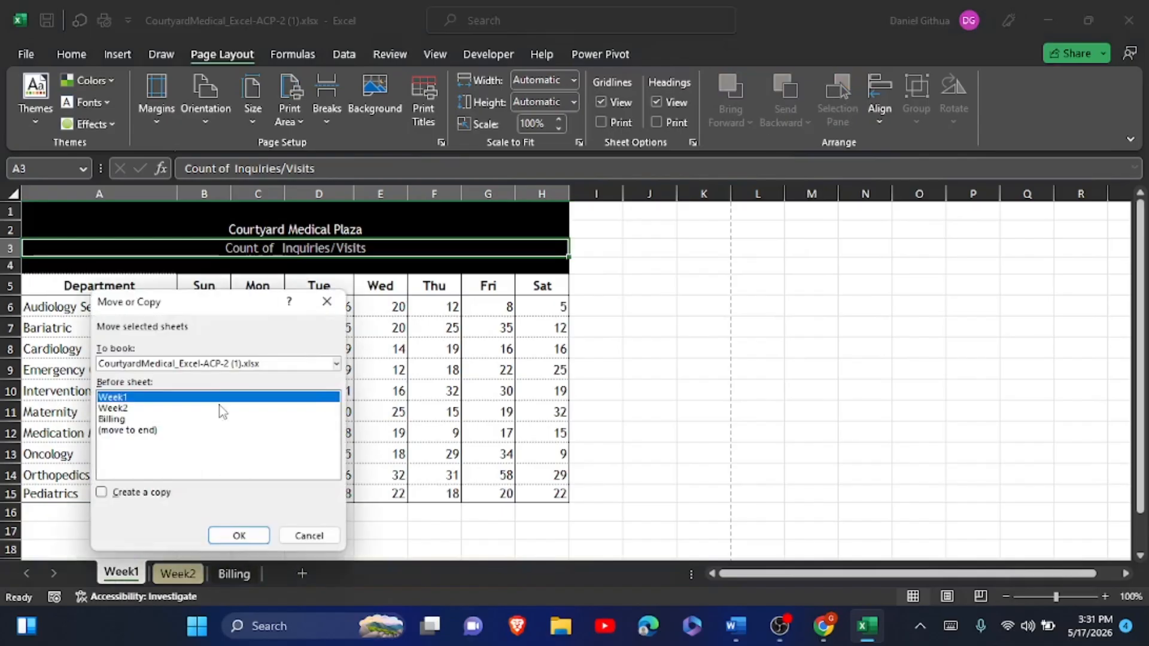
pyautogui.click(98, 496)
pyautogui.click(98, 496)
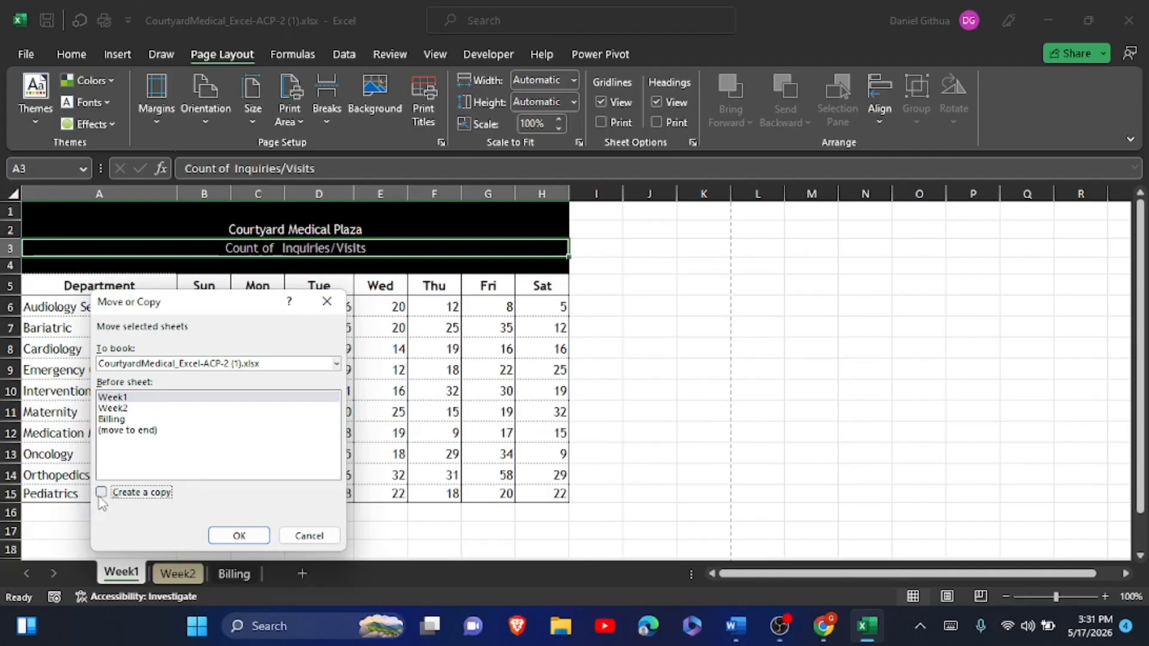
pyautogui.click(239, 535)
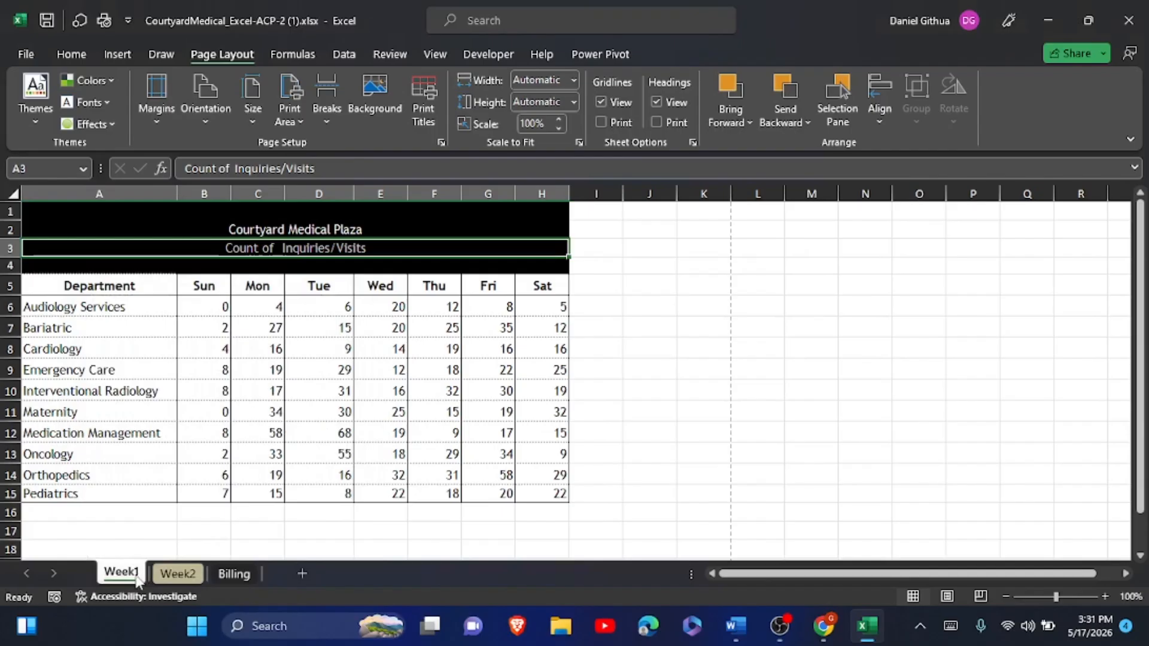
pyautogui.click(179, 551)
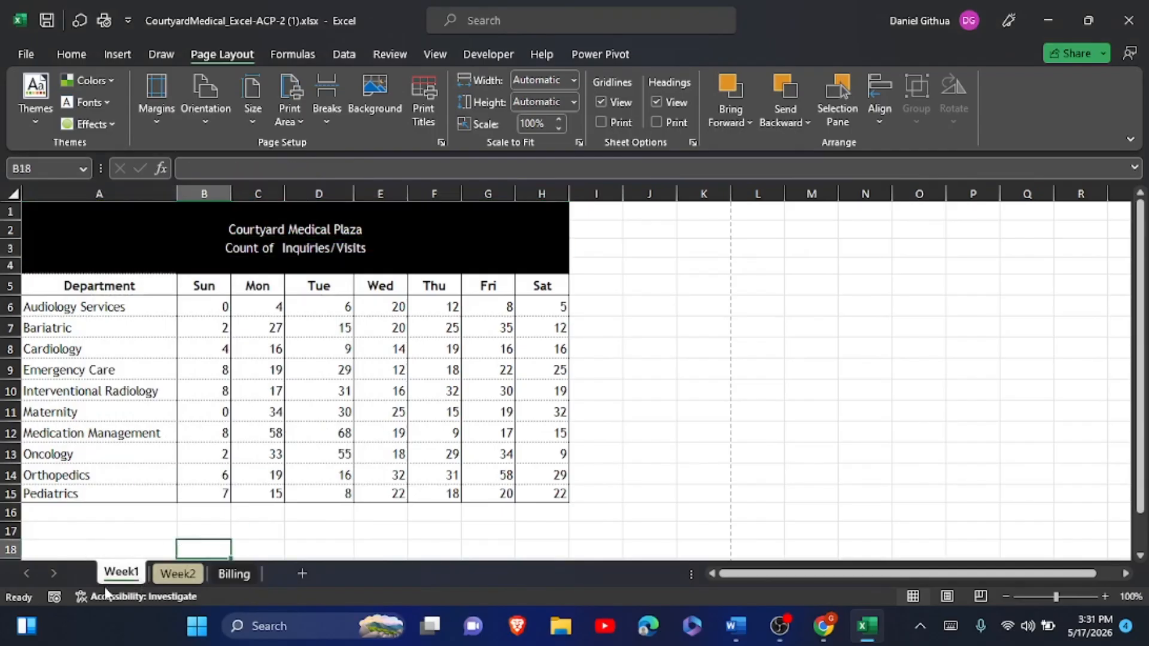
# - Copy the Week1 sheet to the front of the workbook, creating Week1 (2)
pyautogui.doubleClick(121, 572)
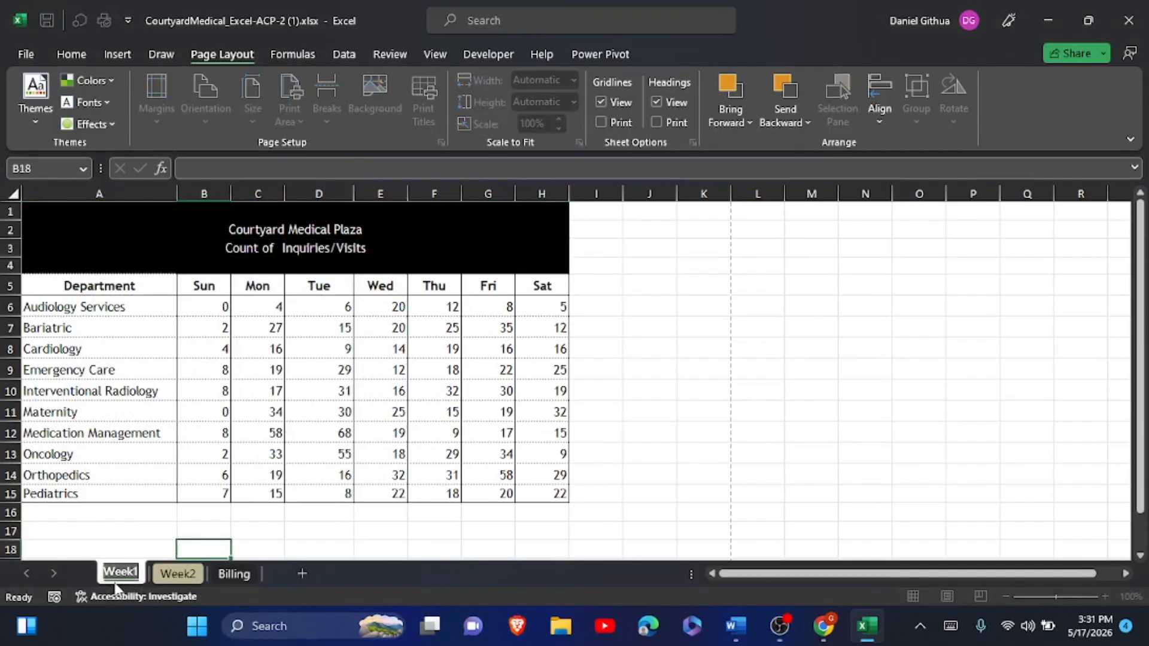
pyautogui.click(122, 572)
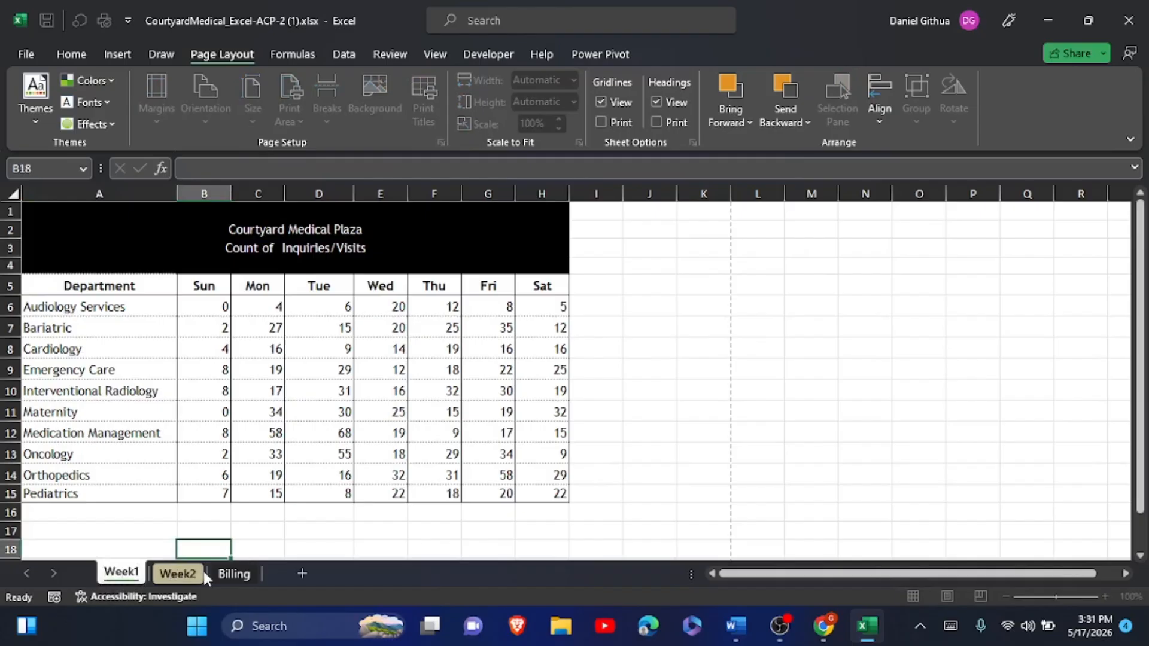
pyautogui.click(179, 573)
pyautogui.click(121, 573)
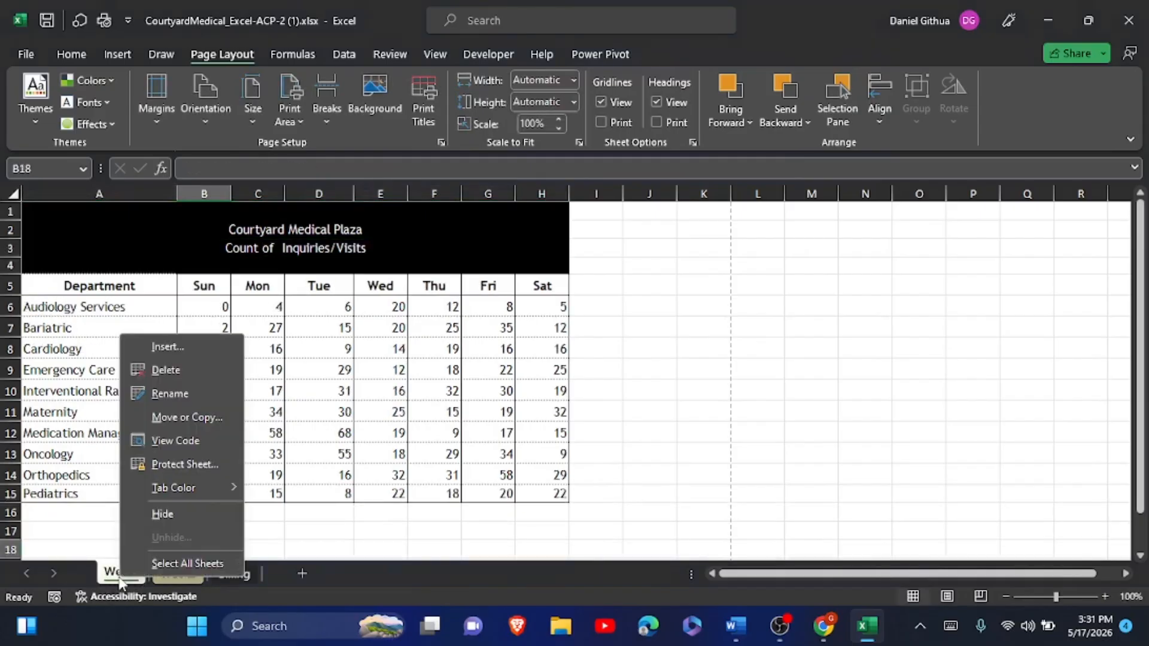
pyautogui.click(196, 423)
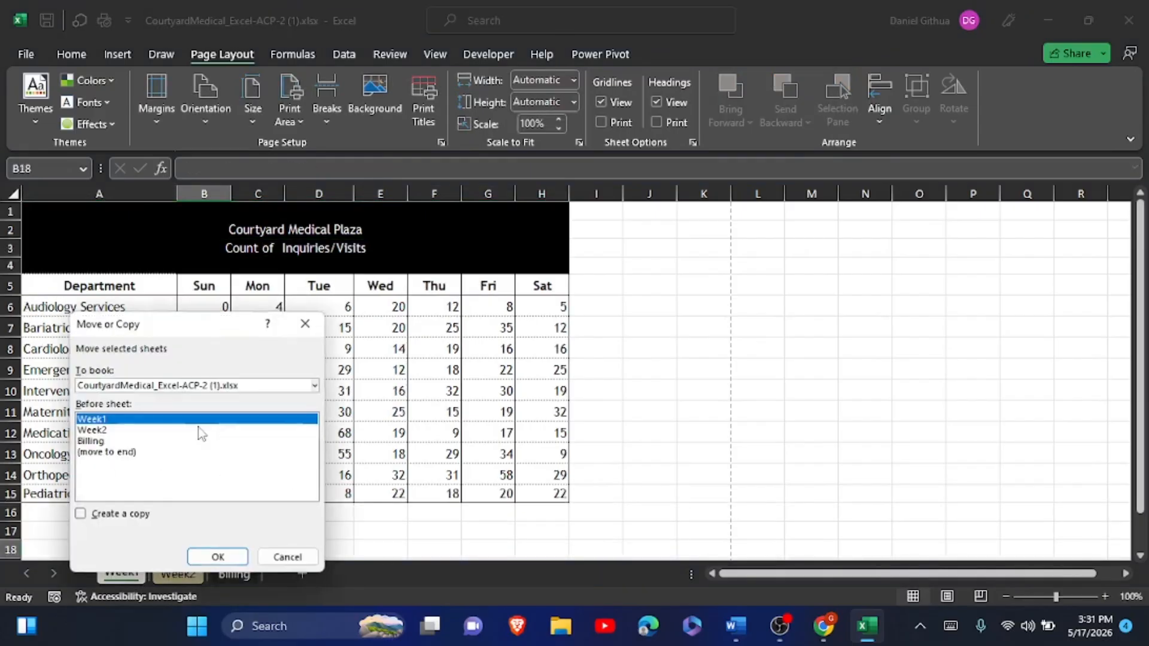
pyautogui.click(80, 514)
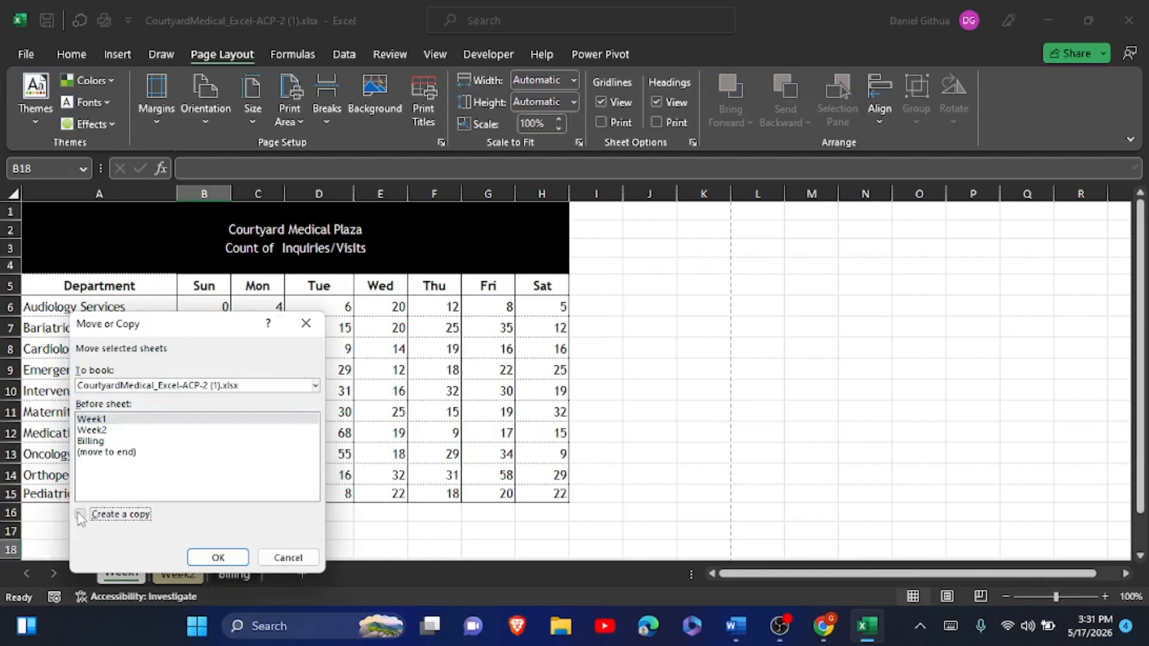
pyautogui.click(211, 557)
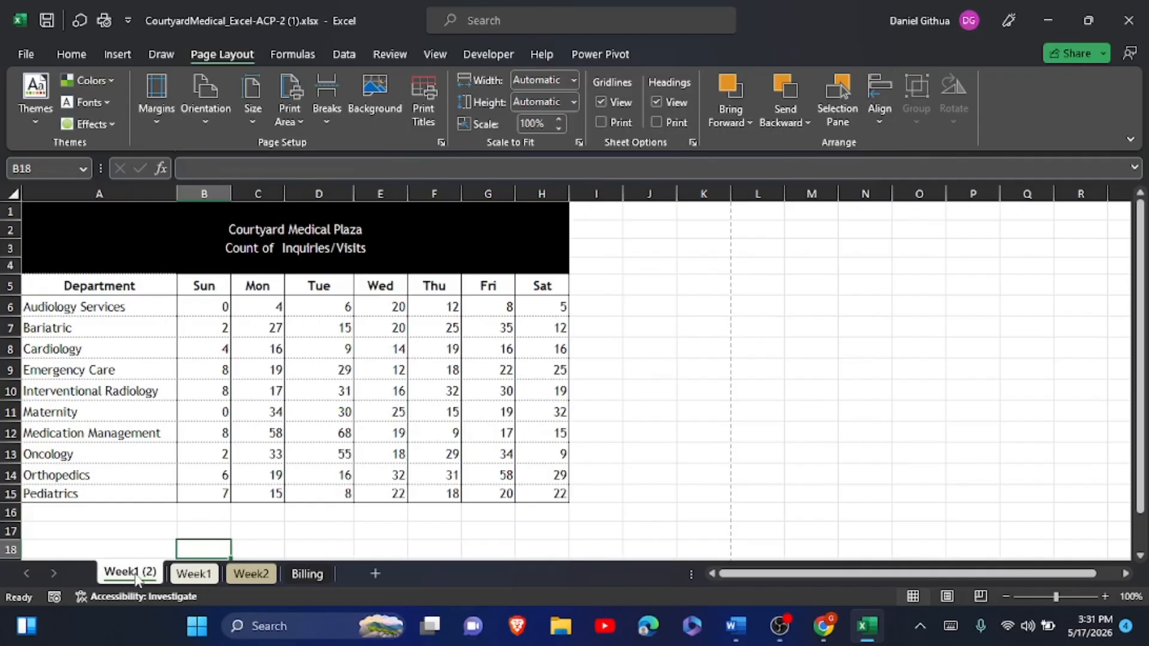
# - Rename the Week1 (2) tab to 'Consolidated'
pyautogui.doubleClick(135, 574)
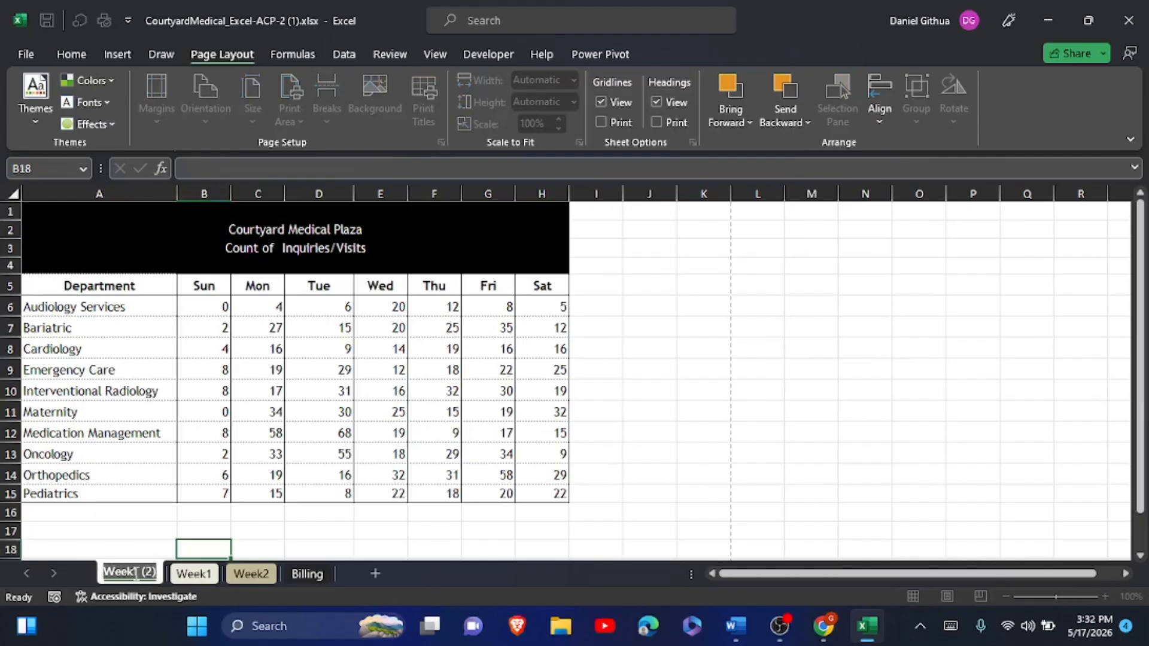
pyautogui.write('Consolidated')
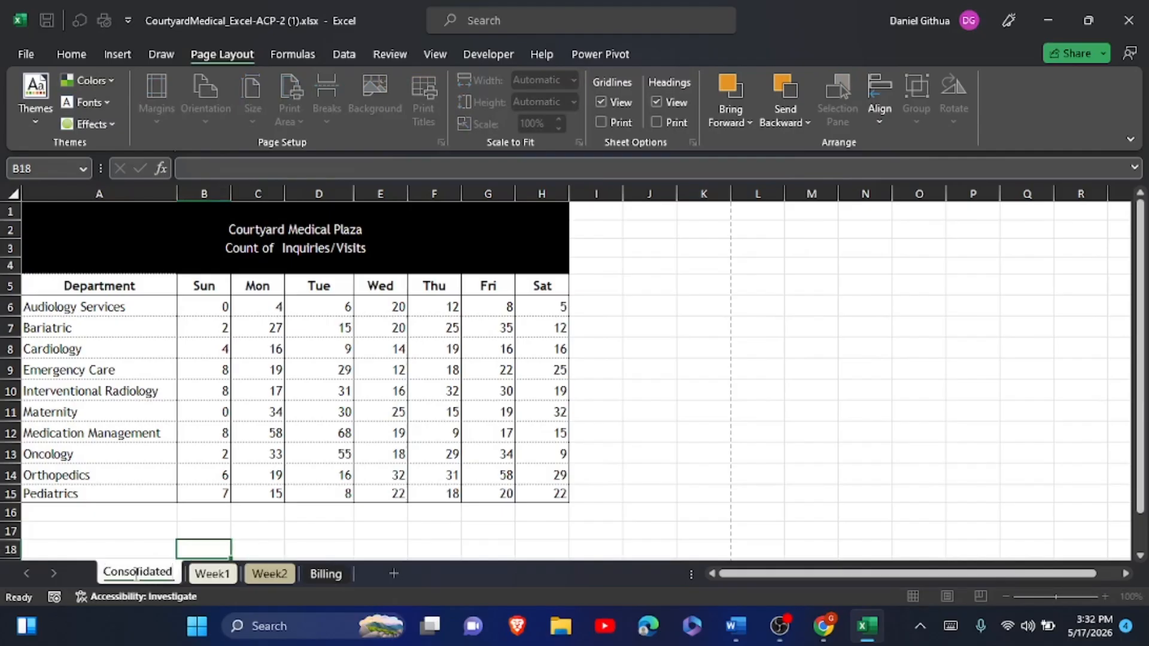
pyautogui.click(158, 547)
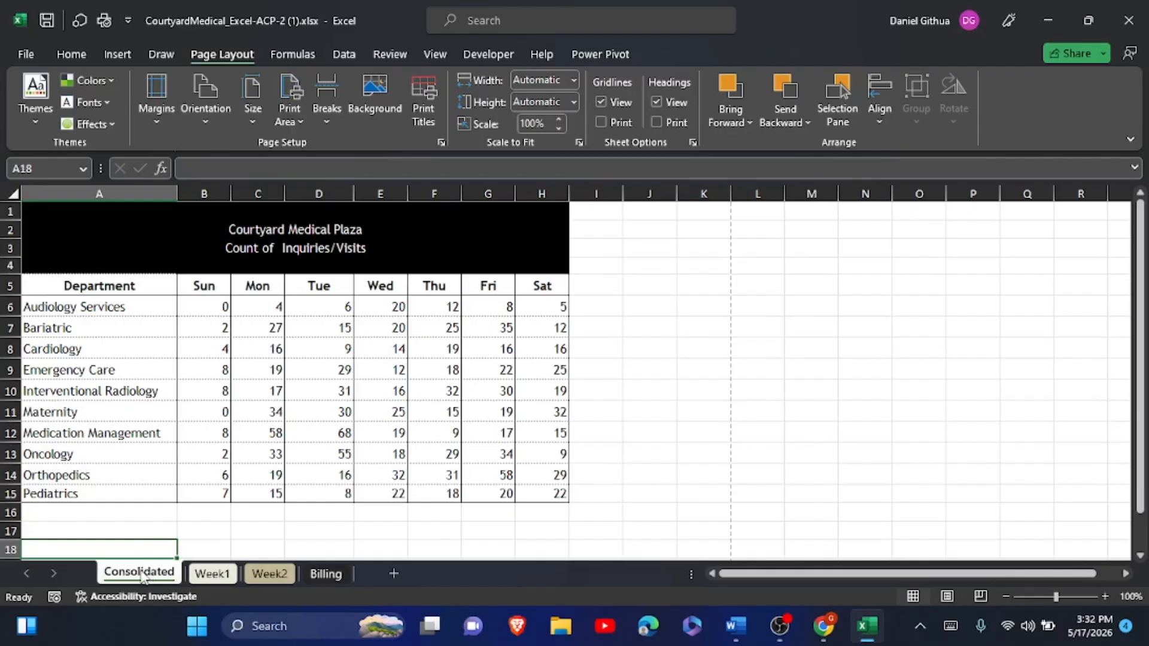
# - Colour the Consolidated tab Red, Accent 5, Darker 50% and select the data range A5:H15
pyautogui.click(220, 577)
pyautogui.click(171, 583)
pyautogui.rightClick(160, 584)
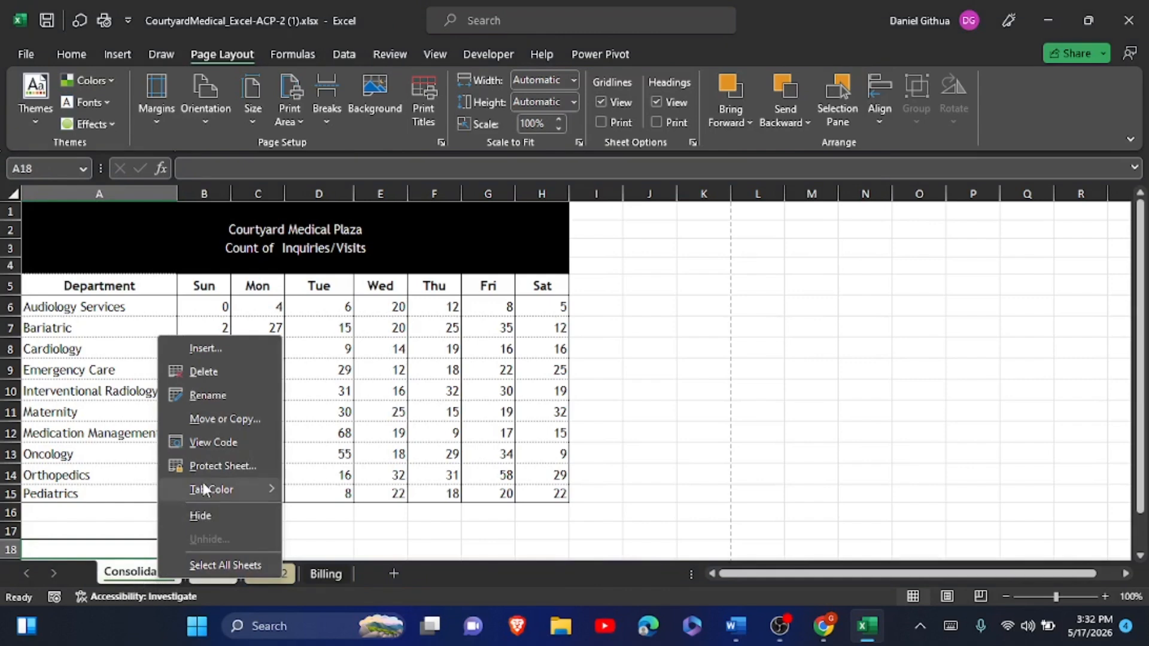
pyautogui.moveTo(228, 489)
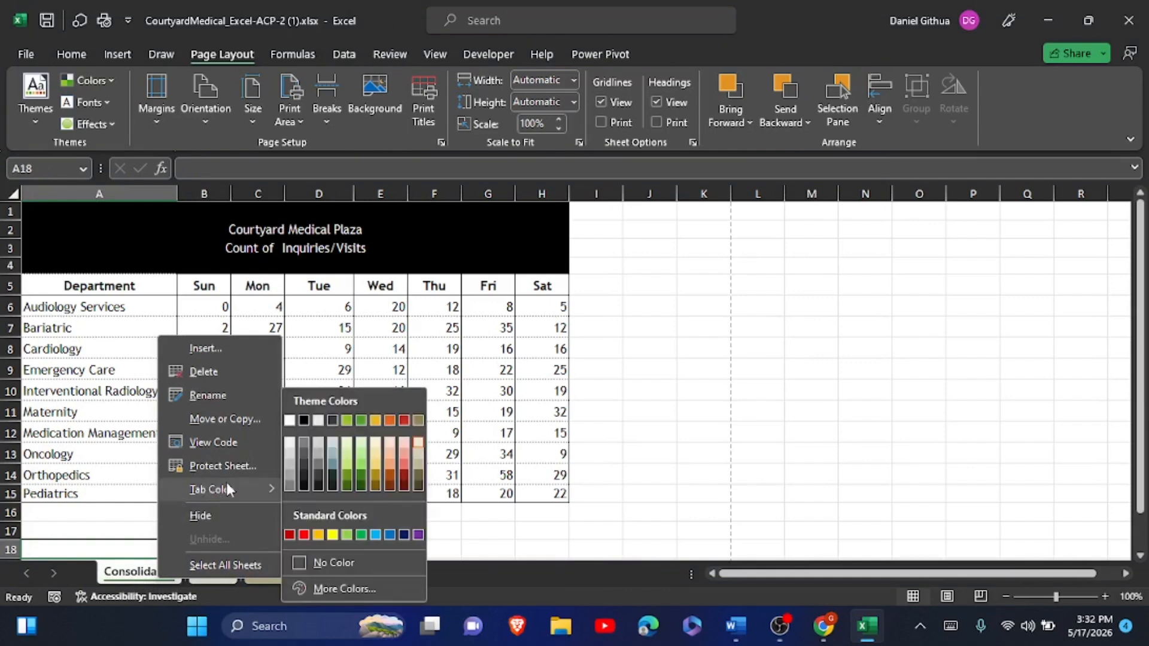
pyautogui.click(404, 484)
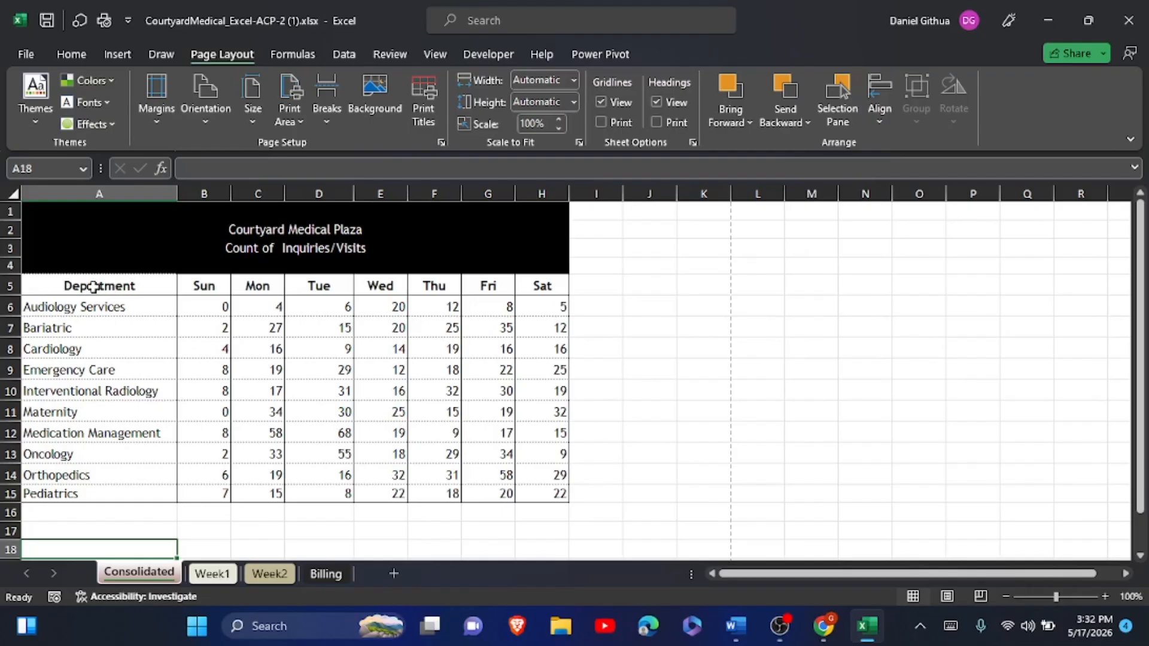
pyautogui.moveTo(93, 287); pyautogui.dragTo(528, 490)
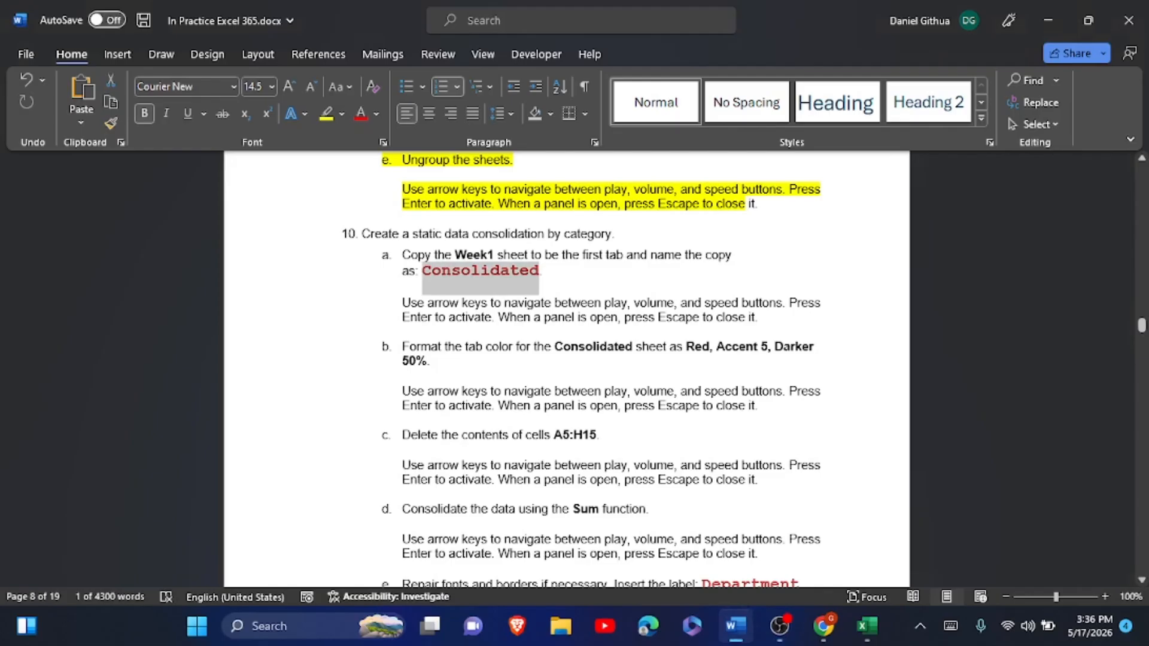
# - Read step 10e in the Word instructions, then switch back to the Consolidated sheet
pyautogui.scroll(-1, 581, 369)
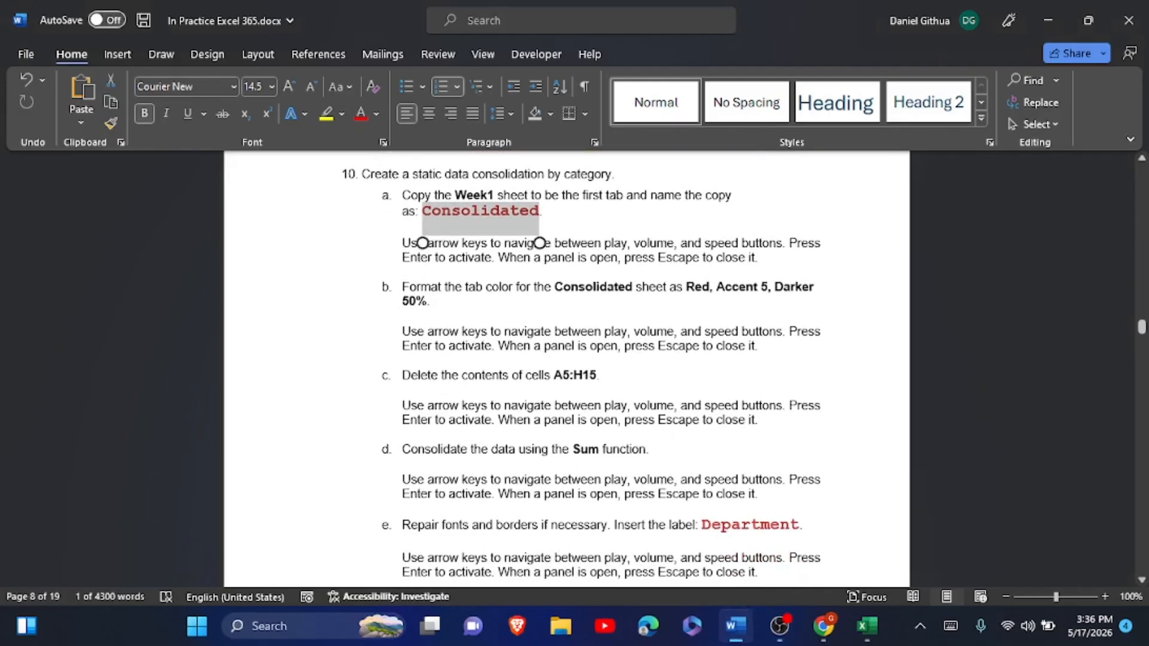
pyautogui.hotkey('alt', 'Tab')
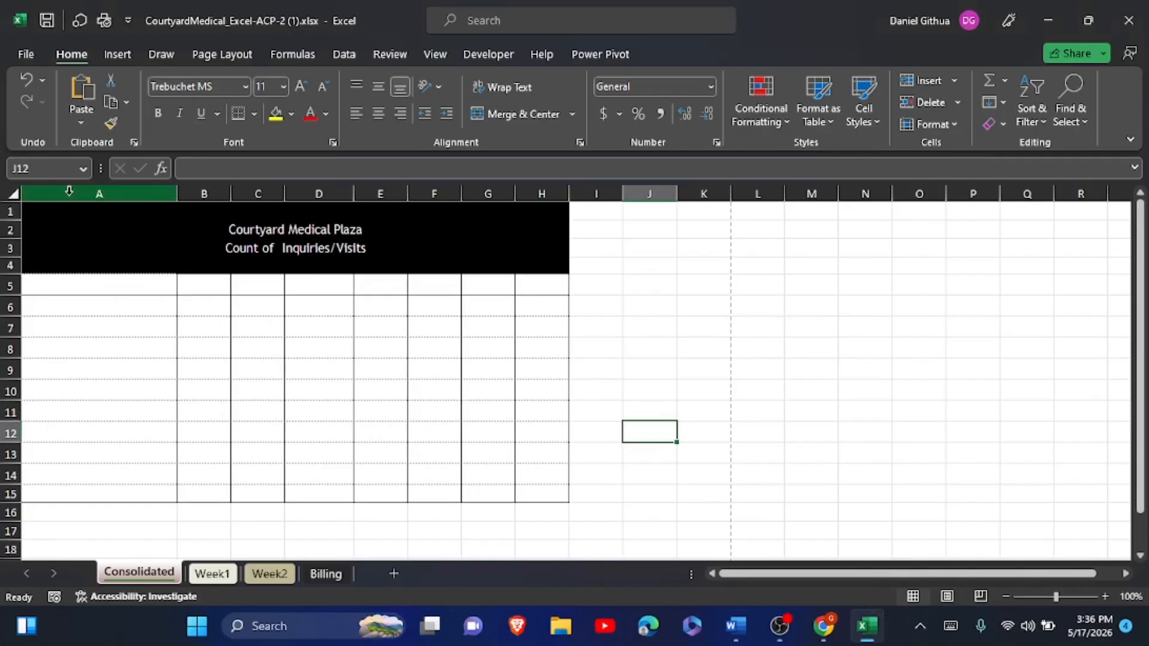
# - Undo the earlier clearing, then clear only the contents of A5:H15, keeping borders and formatting
pyautogui.click(27, 87)
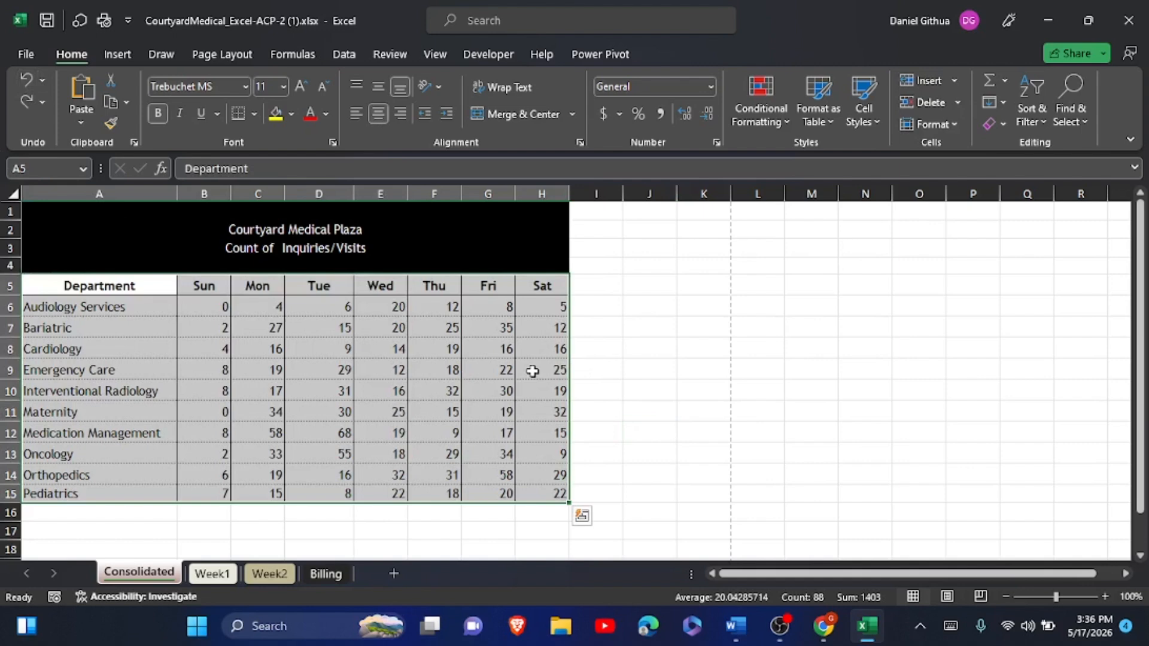
pyautogui.click(700, 395)
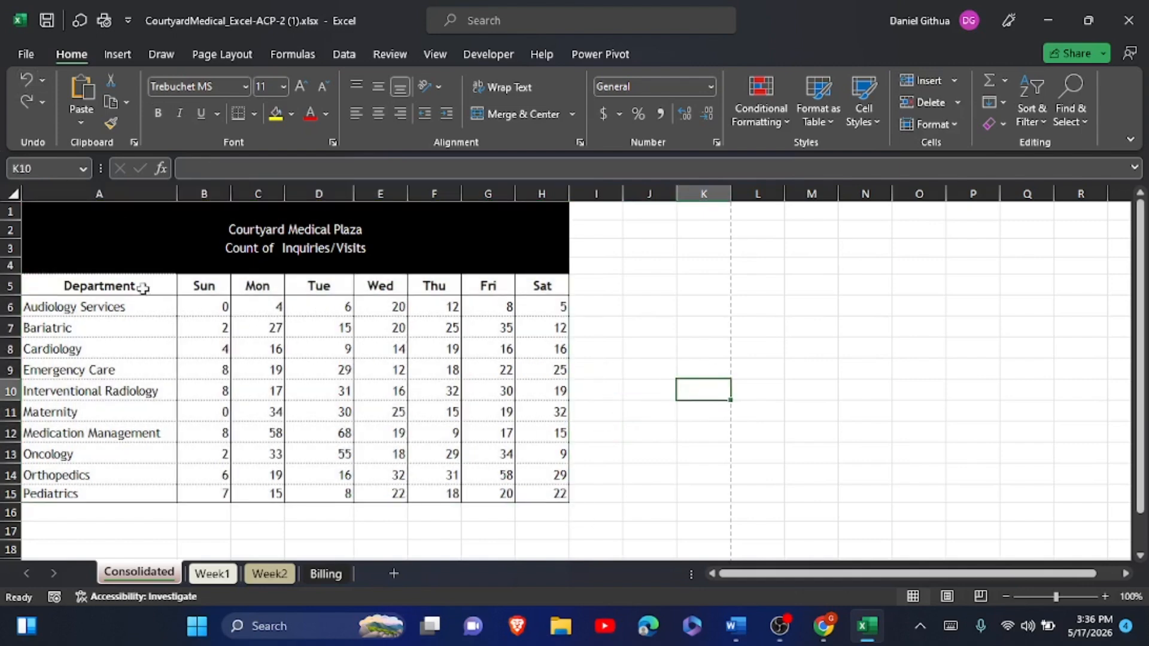
pyautogui.moveTo(112, 285); pyautogui.dragTo(527, 488)
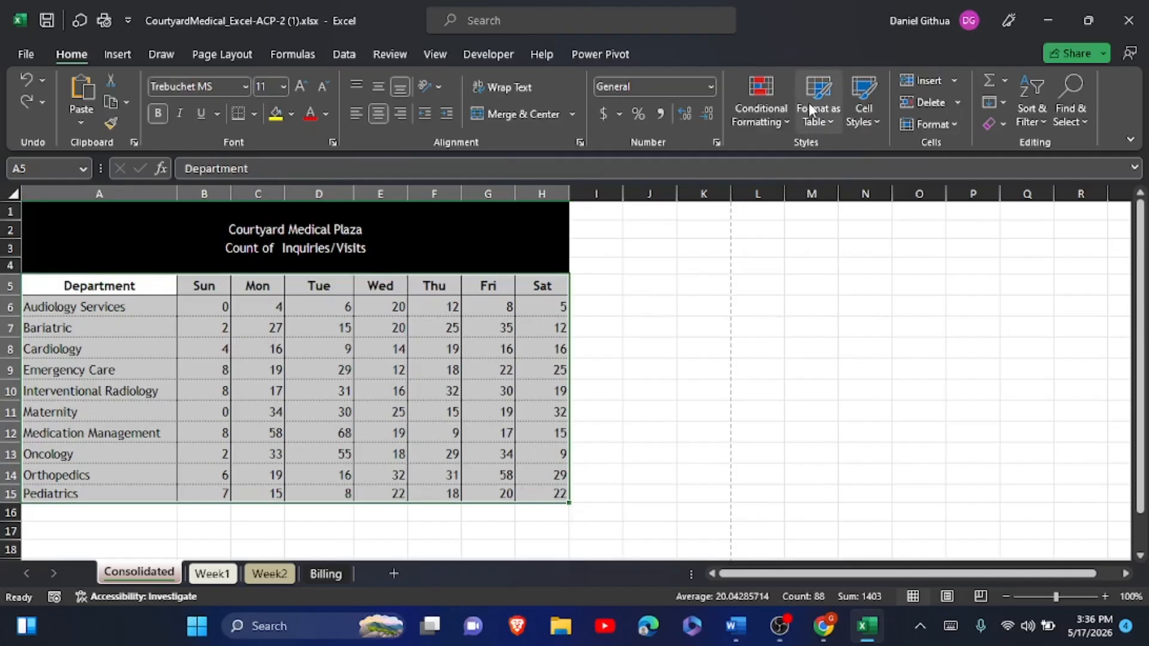
pyautogui.click(996, 124)
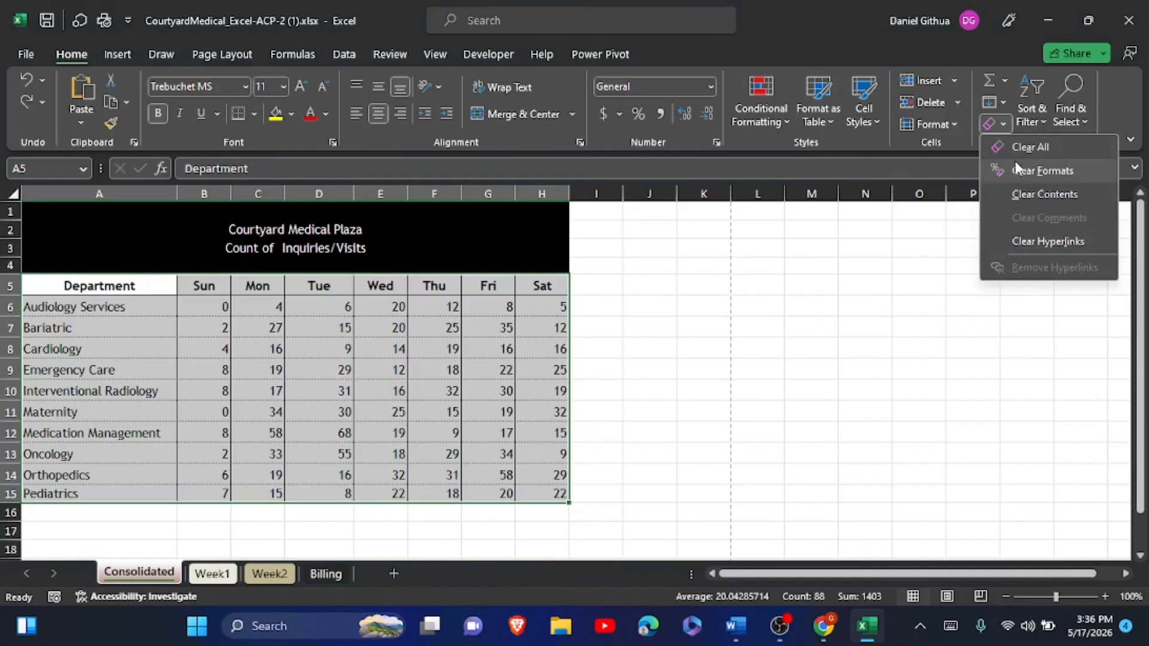
pyautogui.click(1017, 194)
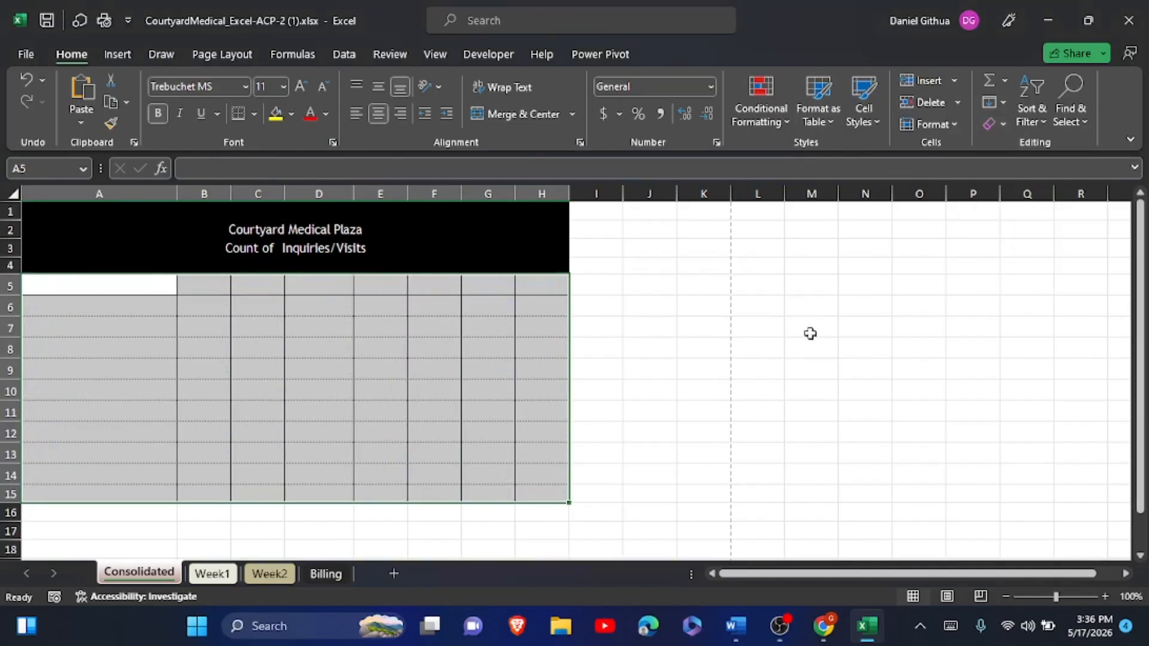
pyautogui.click(653, 431)
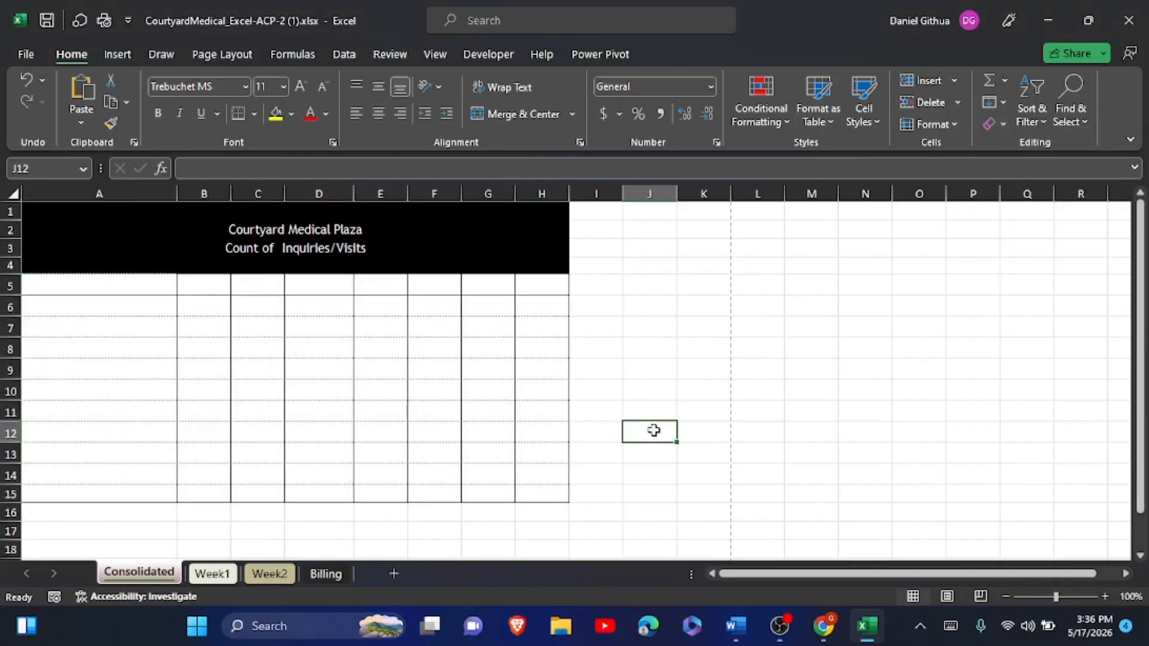
# - Copy the formatting of rows 14–15 onto rows 16–17 with Format Painter
pyautogui.click(56, 473)
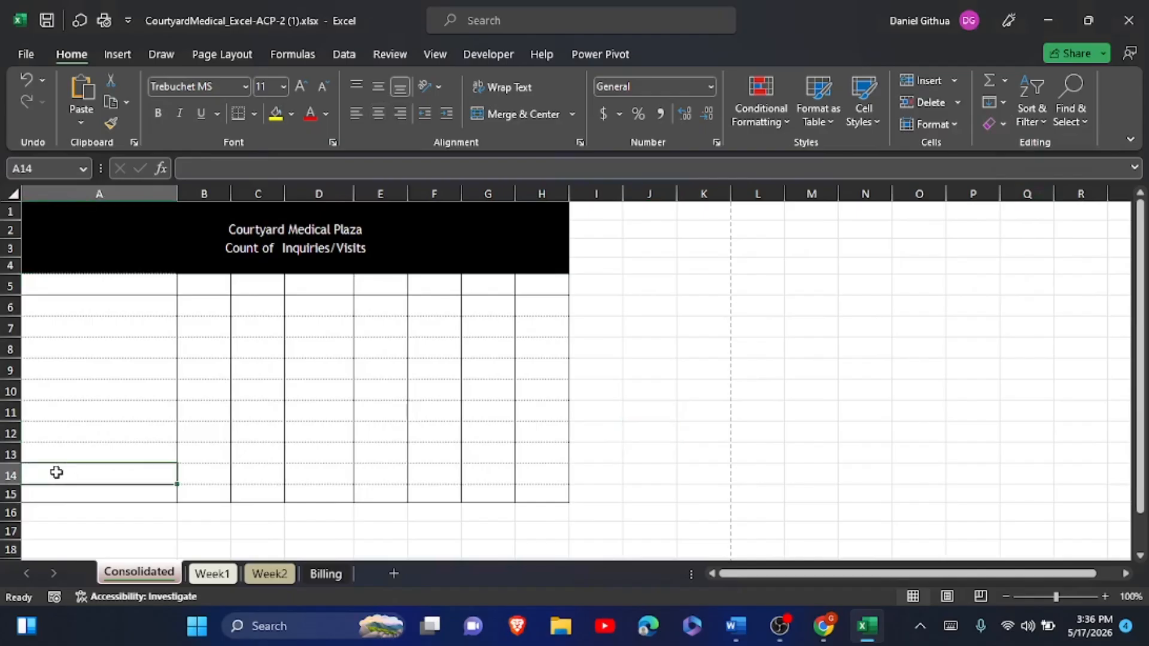
pyautogui.moveTo(57, 473)
pyautogui.mouseDown()
pyautogui.moveTo(302, 464)
pyautogui.moveTo(526, 488)
pyautogui.mouseUp()
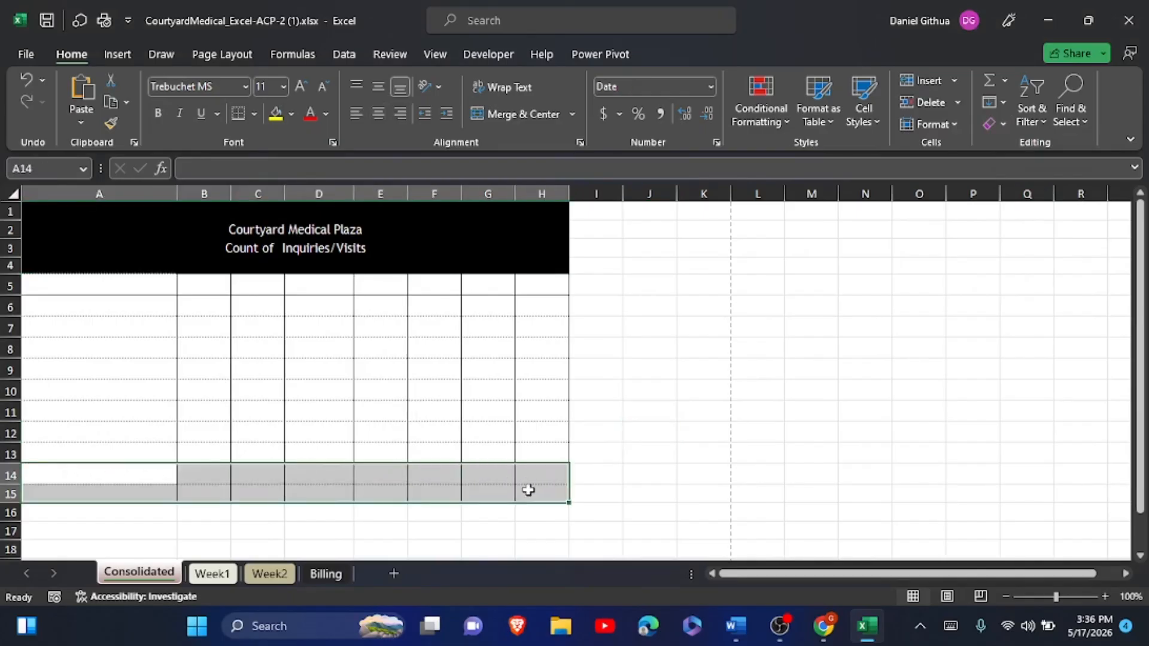
pyautogui.click(109, 120)
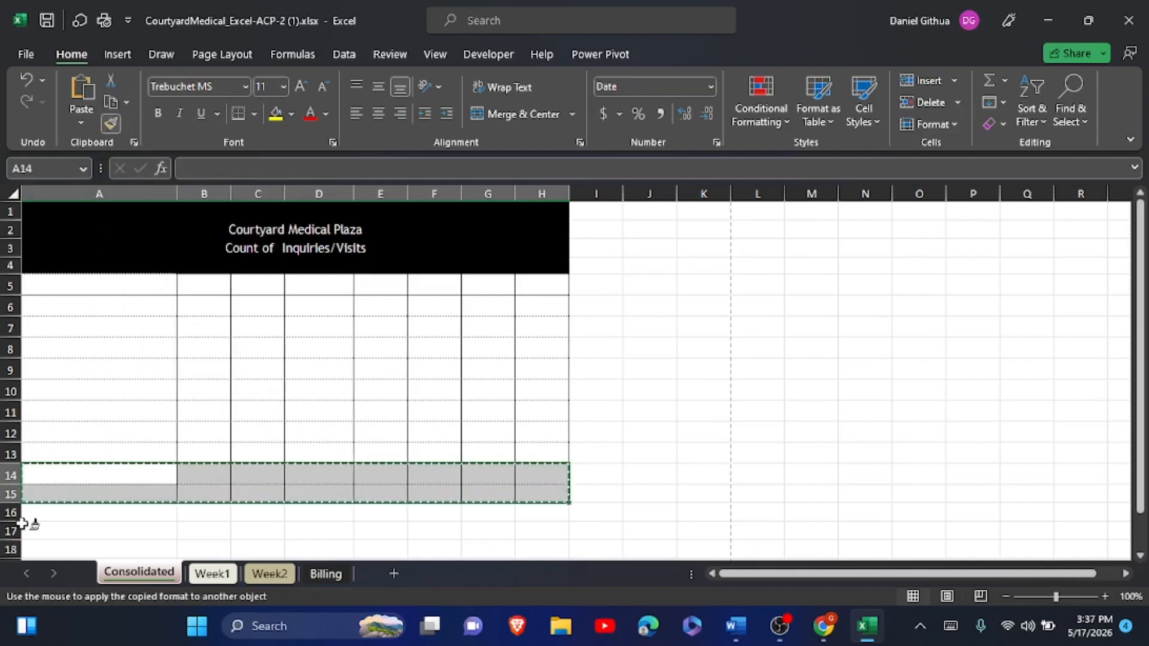
pyautogui.moveTo(31, 510)
pyautogui.mouseDown()
pyautogui.moveTo(90, 524)
pyautogui.moveTo(192, 511)
pyautogui.moveTo(243, 528)
pyautogui.moveTo(535, 525)
pyautogui.mouseUp()
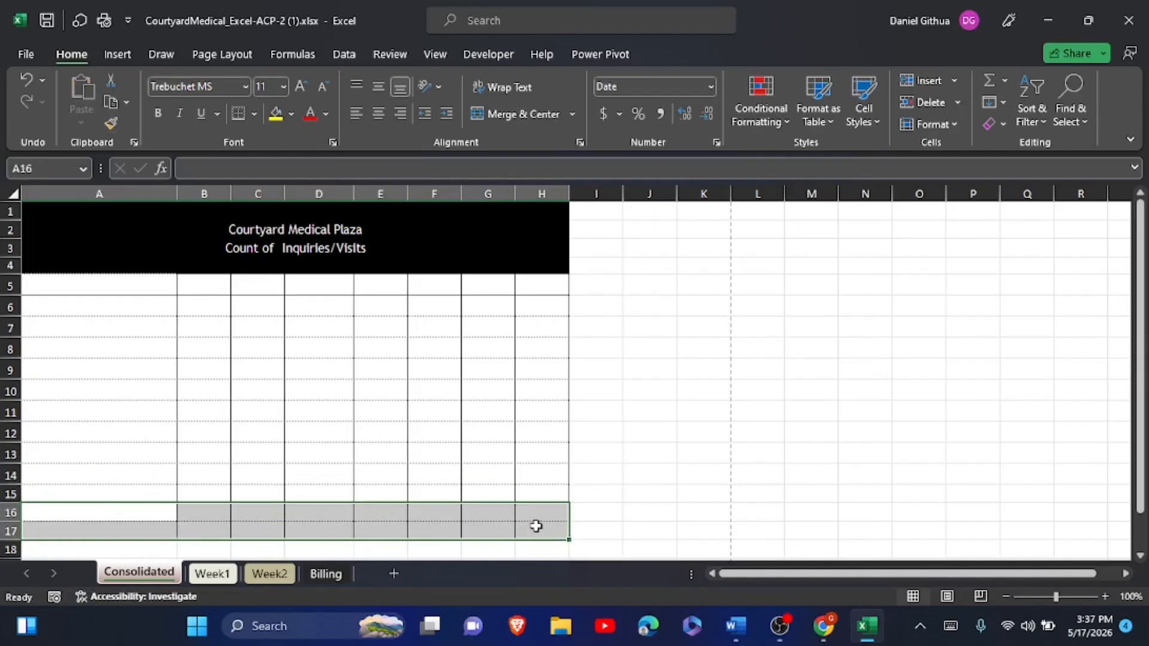
pyautogui.click(541, 441)
# - Paint row 13's formatting across row 15, then glance at the Word instructions
pyautogui.click(170, 461)
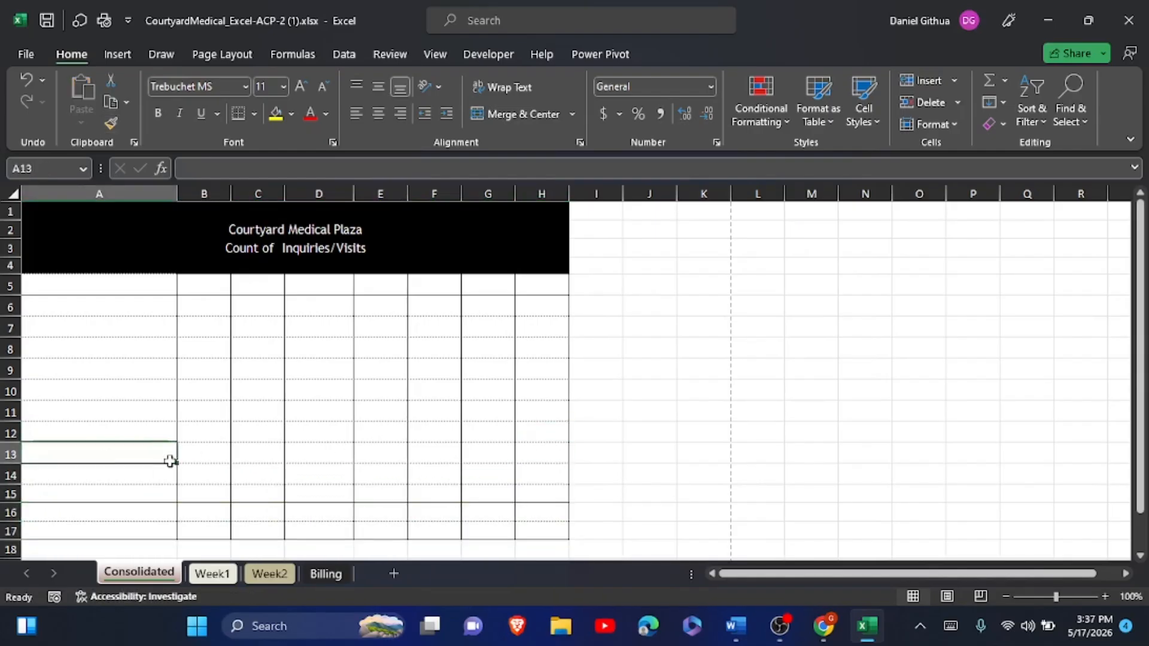
pyautogui.moveTo(171, 461); pyautogui.dragTo(526, 450)
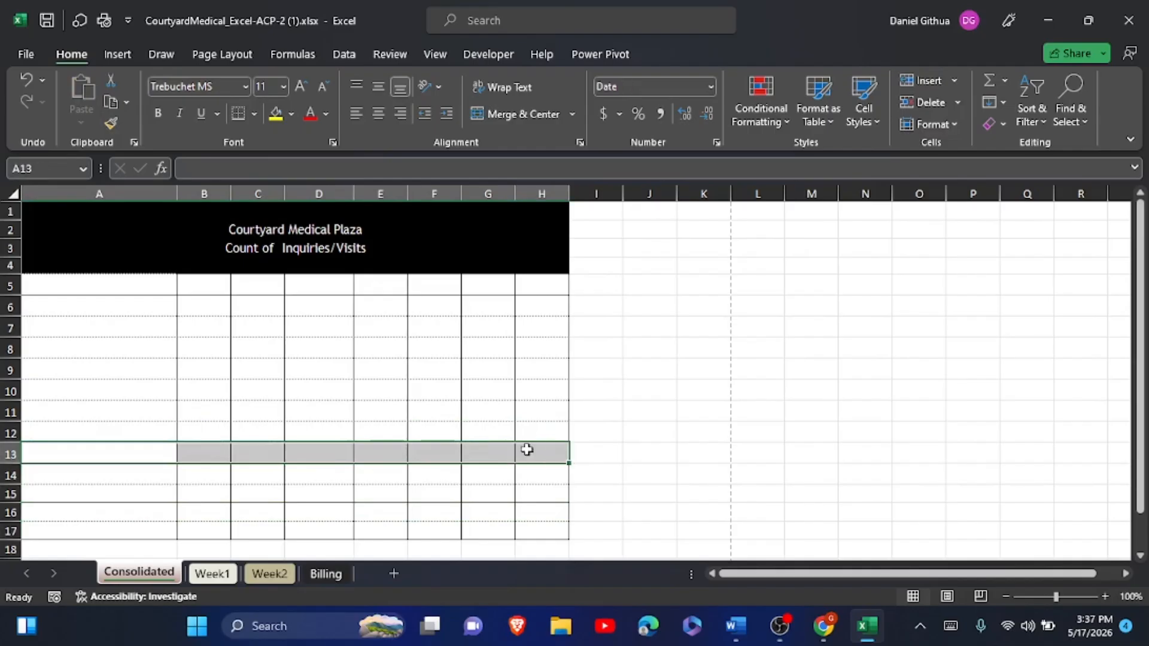
pyautogui.click(113, 120)
pyautogui.moveTo(48, 493); pyautogui.dragTo(526, 495)
pyautogui.click(649, 403)
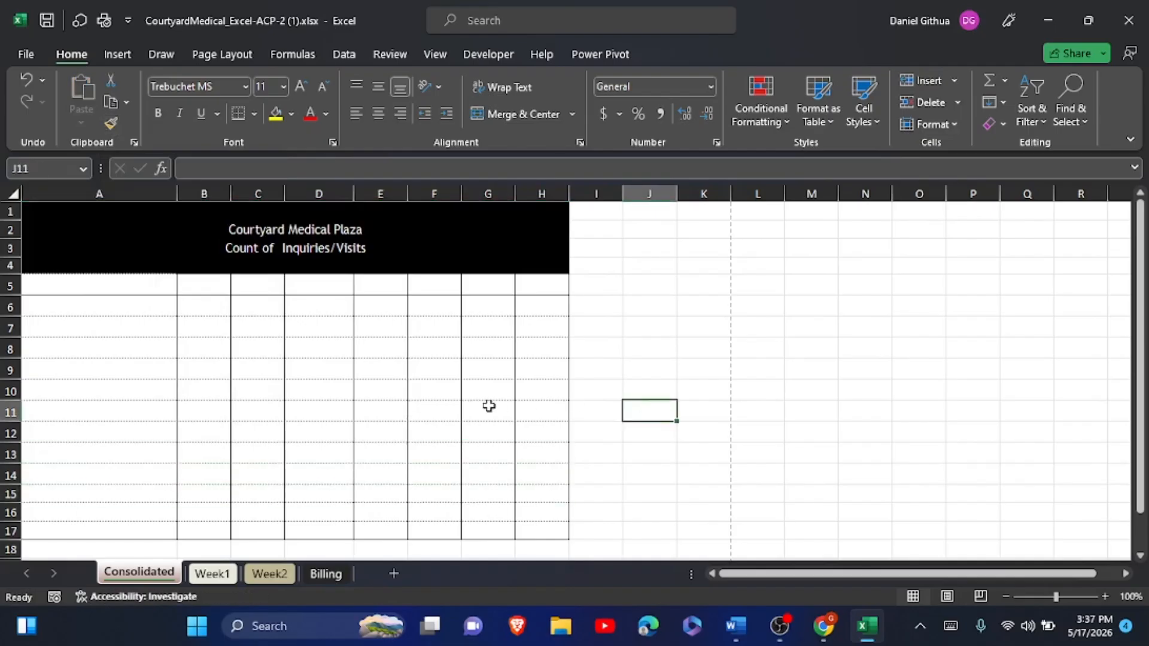
pyautogui.hotkey('alt', 'Tab')
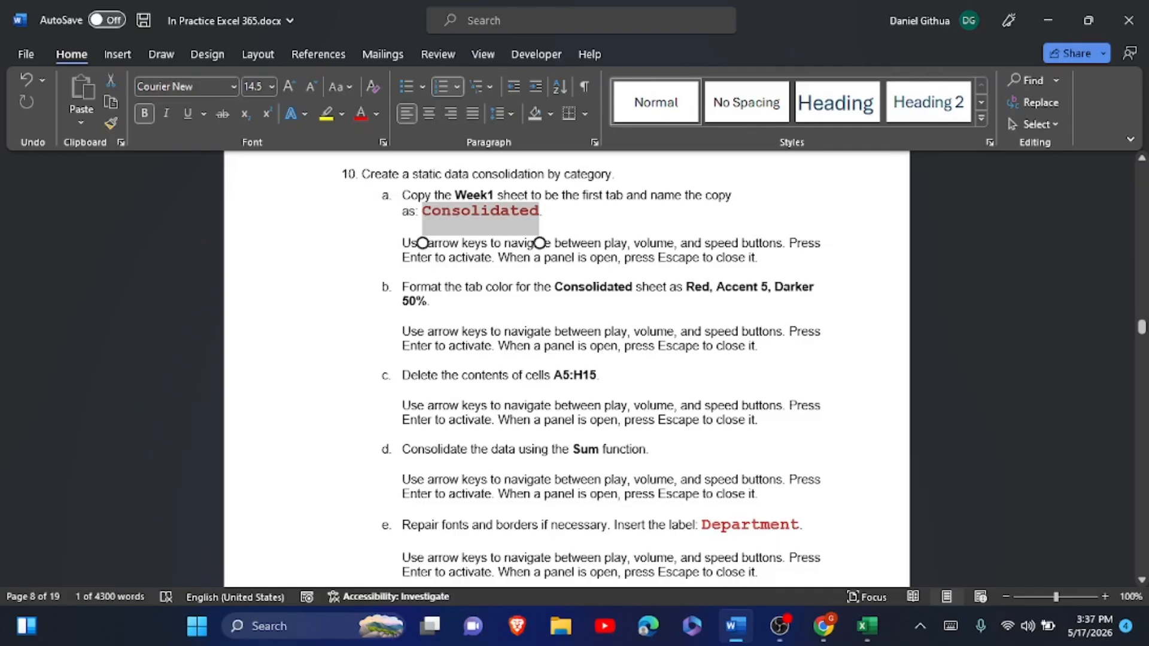
pyautogui.hotkey('alt', 'Tab')
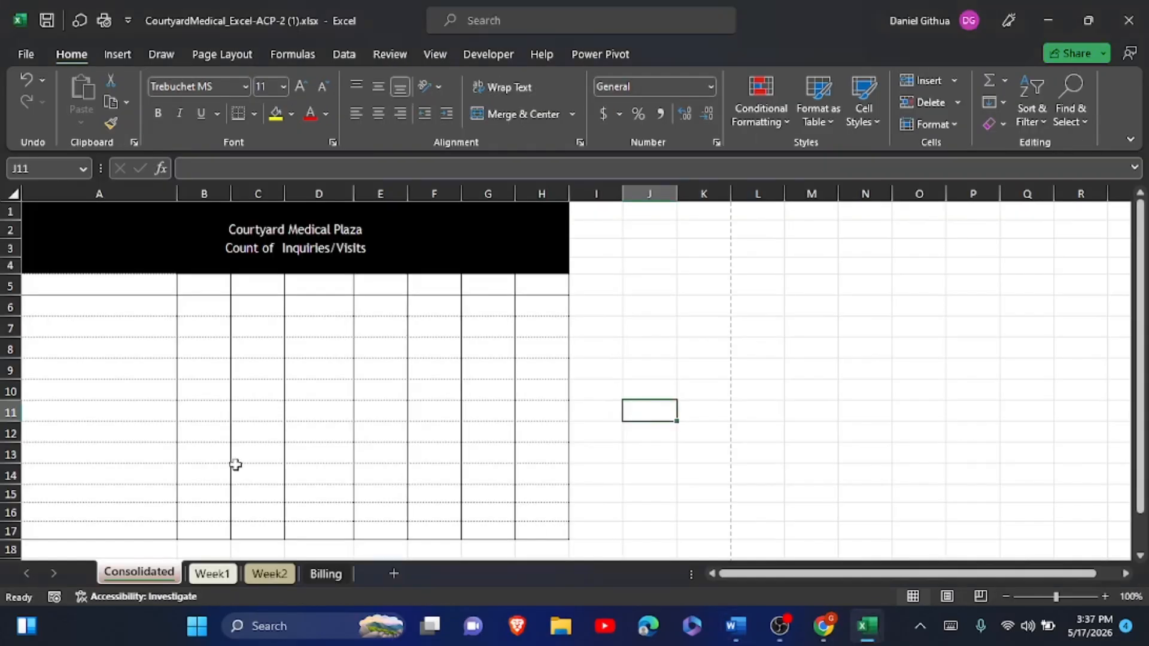
# - Target A5:H17 and add Week1!$A$5:$H$15 as a Consolidate source
pyautogui.moveTo(85, 280); pyautogui.dragTo(535, 533)
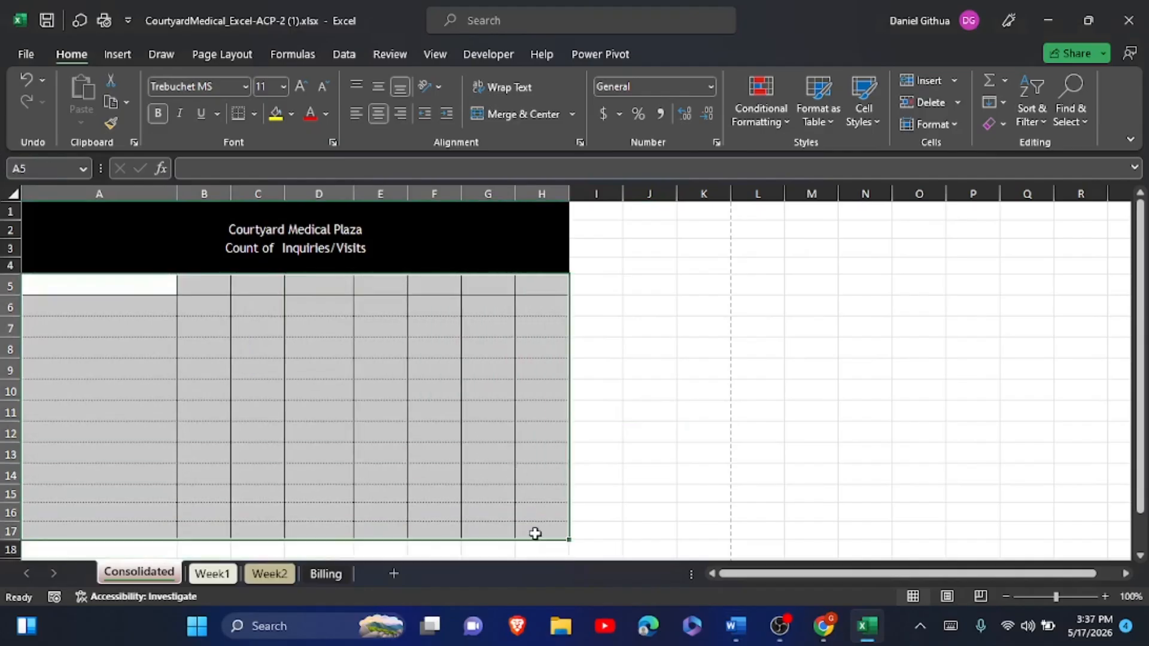
pyautogui.click(346, 56)
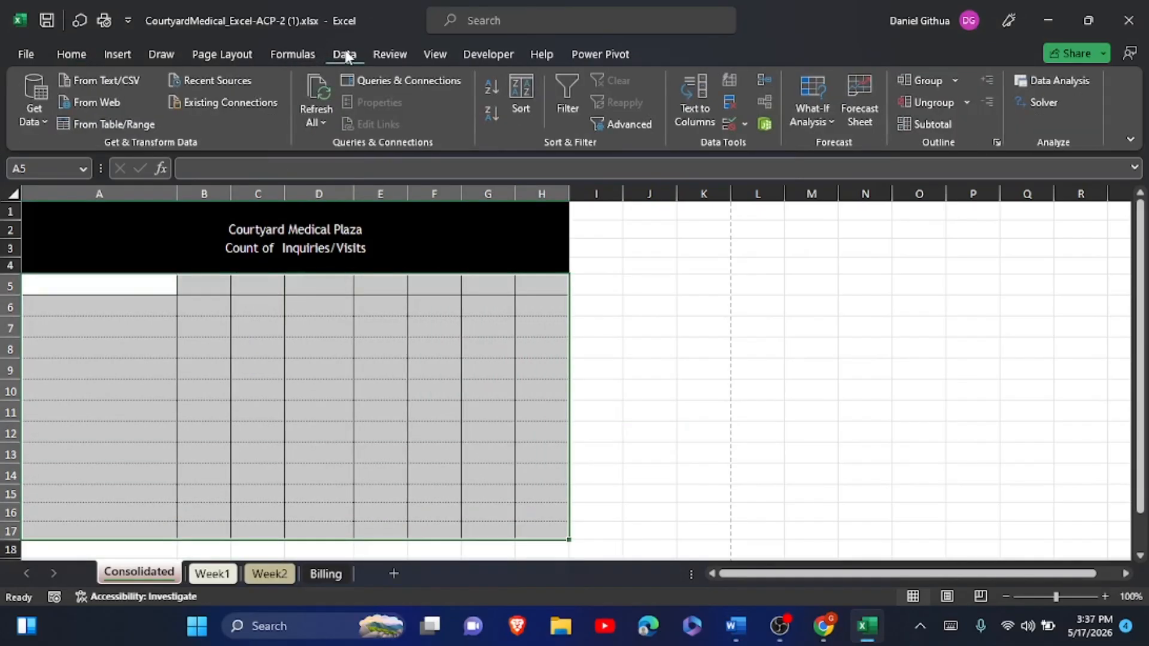
pyautogui.click(764, 80)
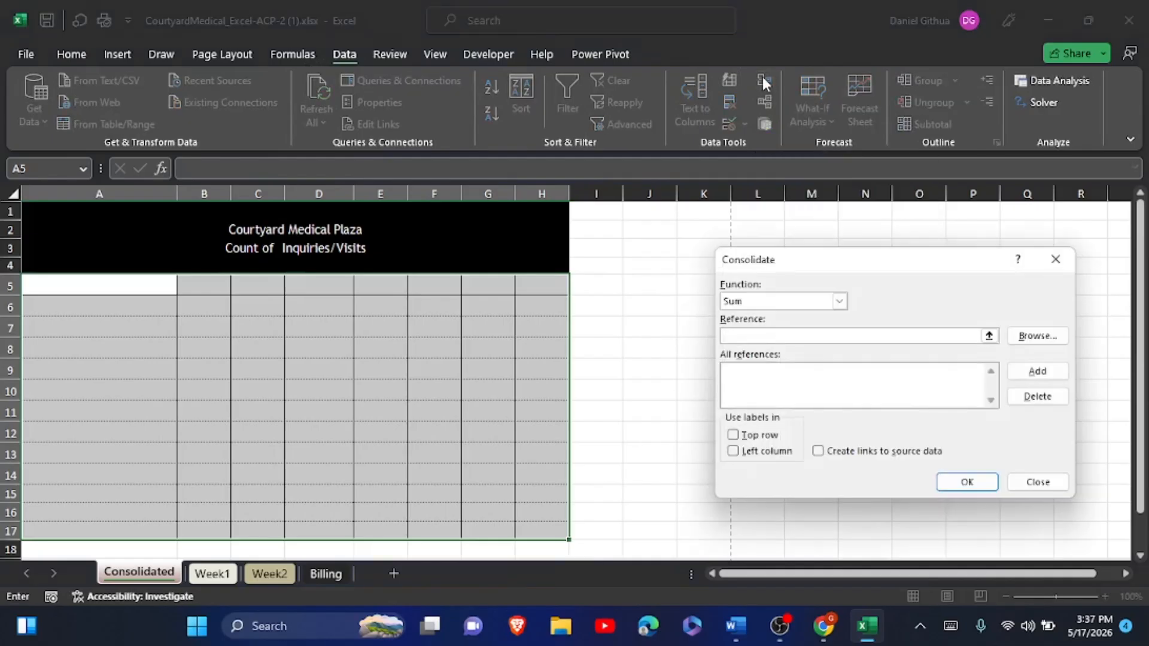
pyautogui.click(989, 336)
pyautogui.click(218, 575)
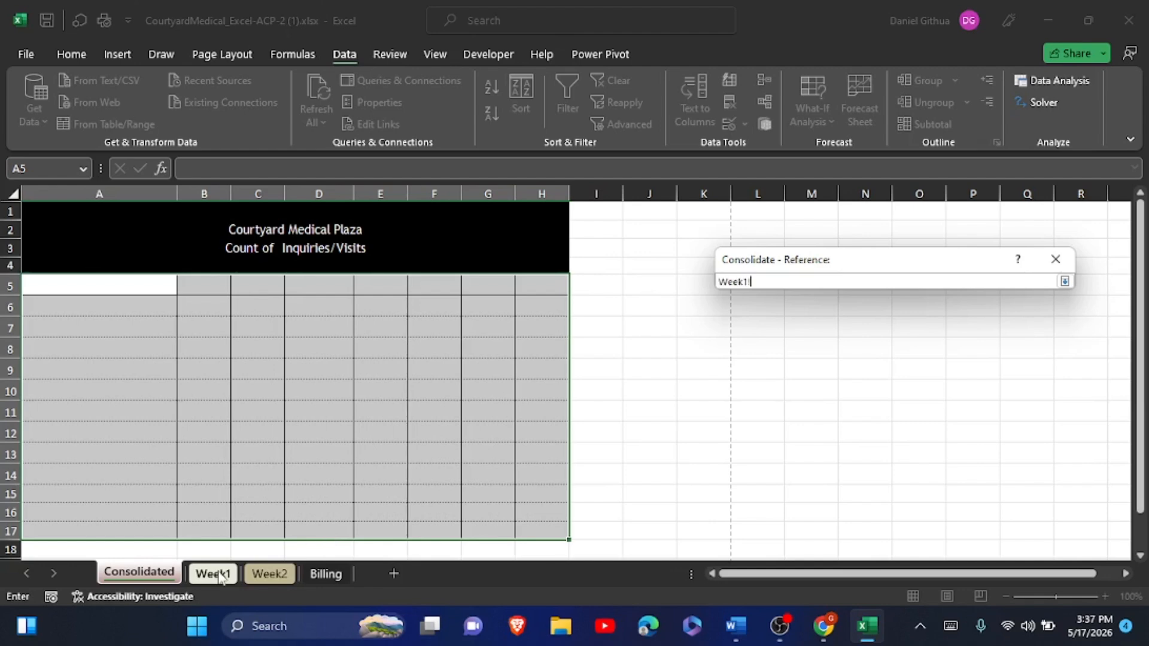
pyautogui.moveTo(62, 285); pyautogui.dragTo(566, 500)
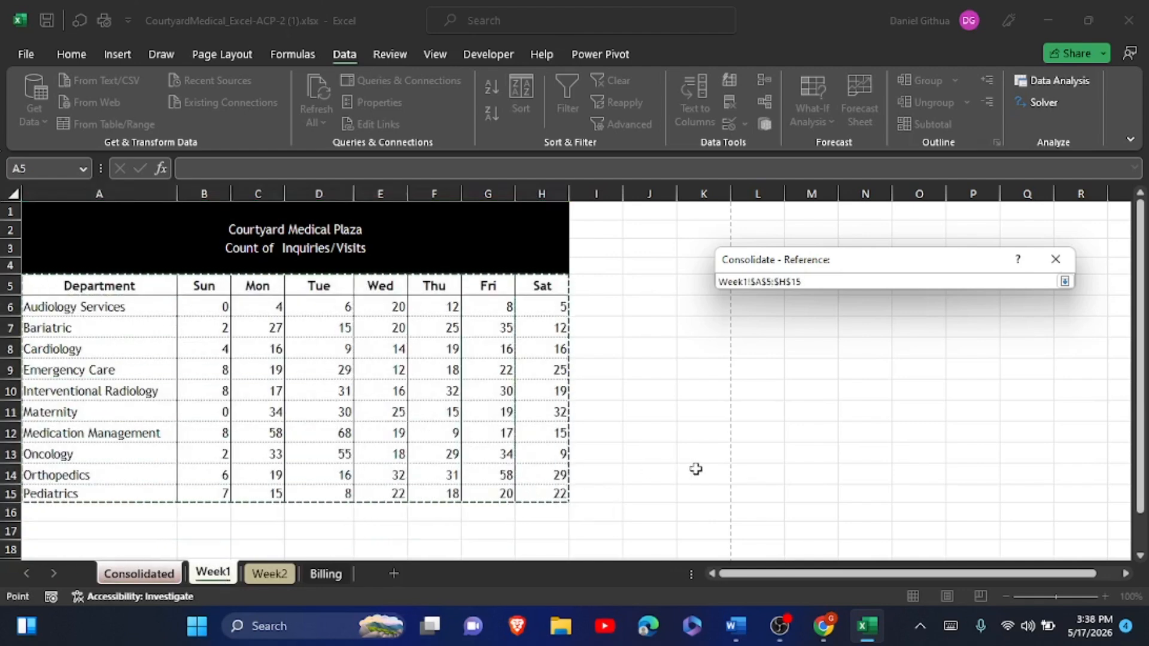
pyautogui.click(1067, 284)
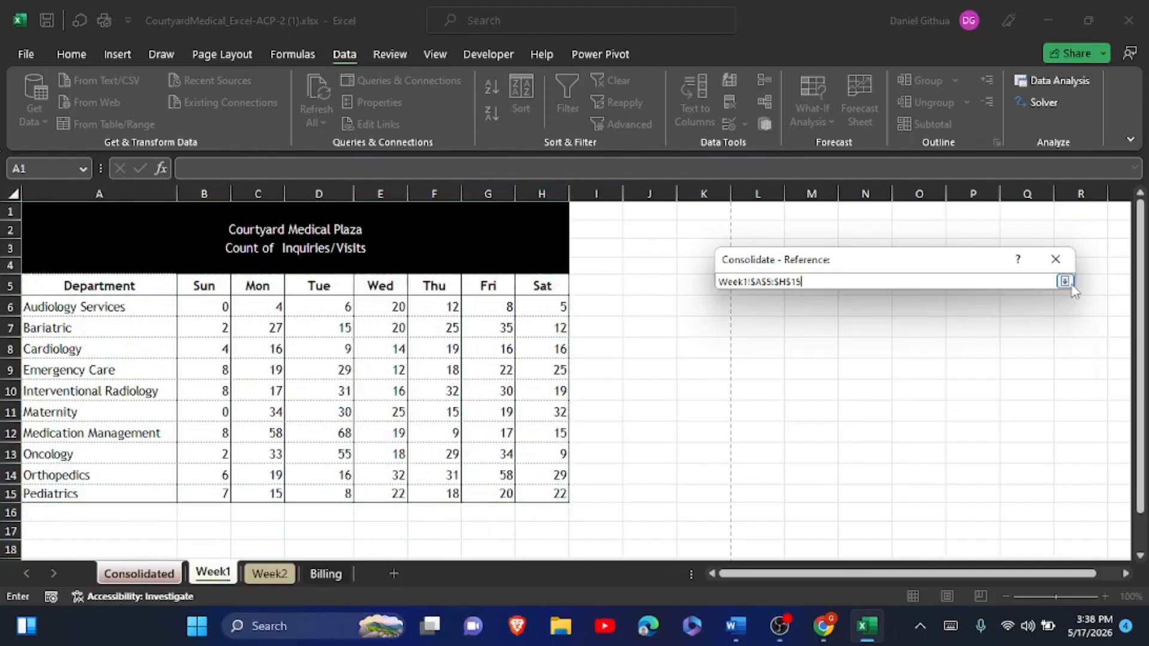
pyautogui.click(1037, 371)
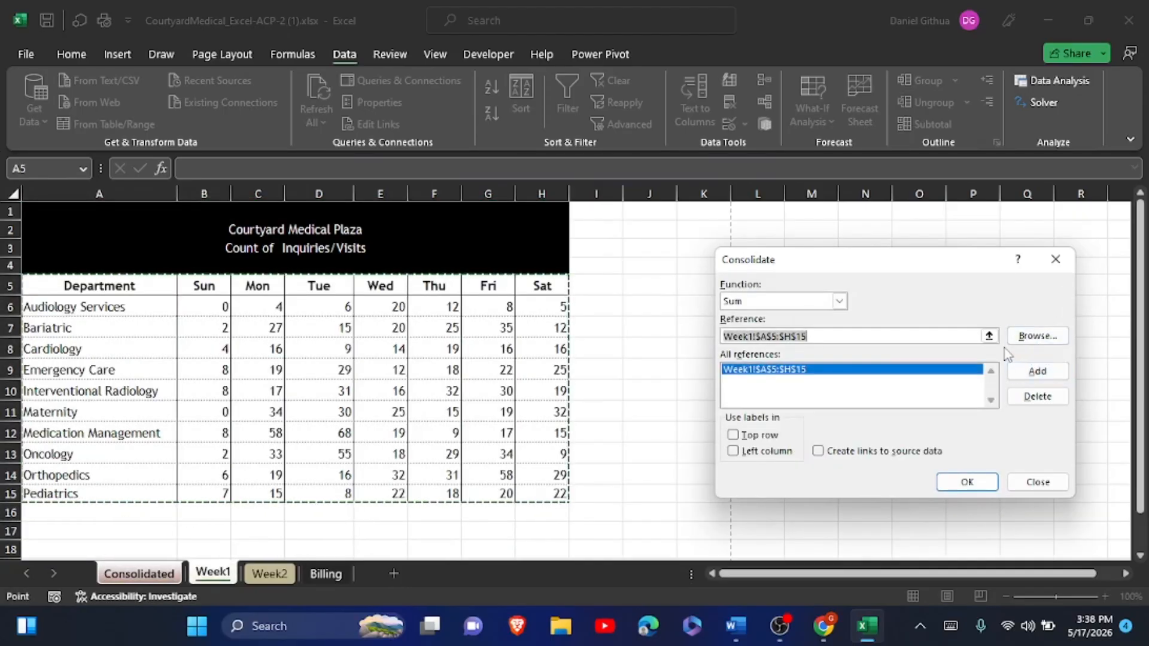
# - Add Week2!$A$5:$H$15, use top row and left column labels, and run the Sum consolidation
pyautogui.click(988, 335)
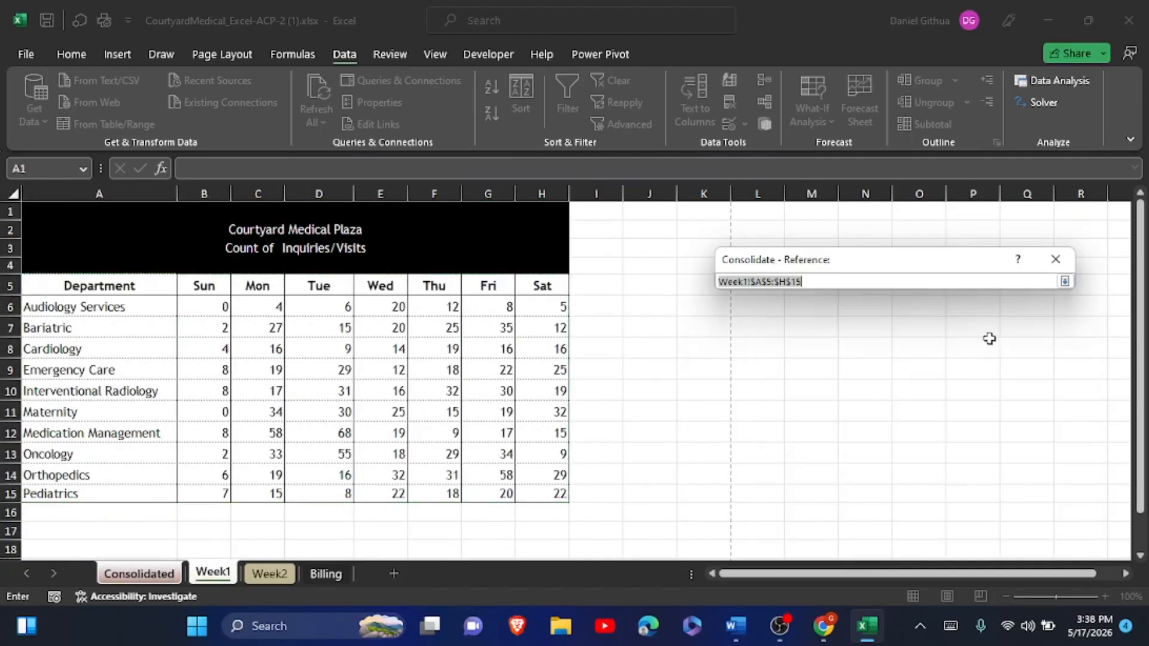
pyautogui.click(293, 573)
pyautogui.moveTo(95, 286); pyautogui.dragTo(538, 495)
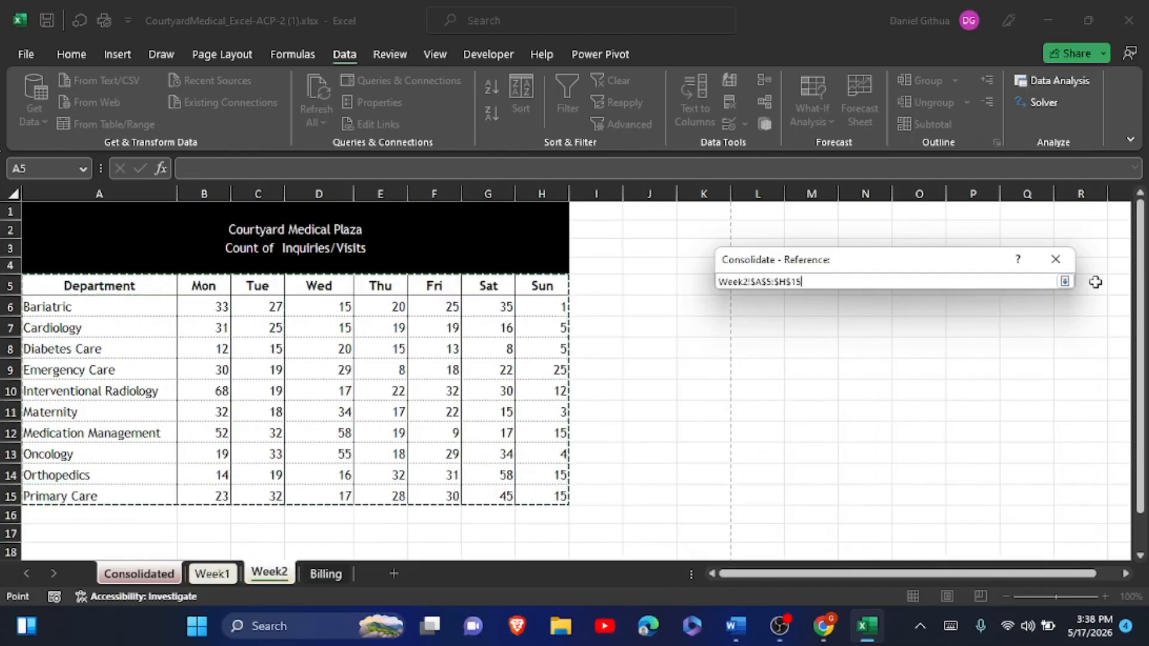
pyautogui.click(1065, 283)
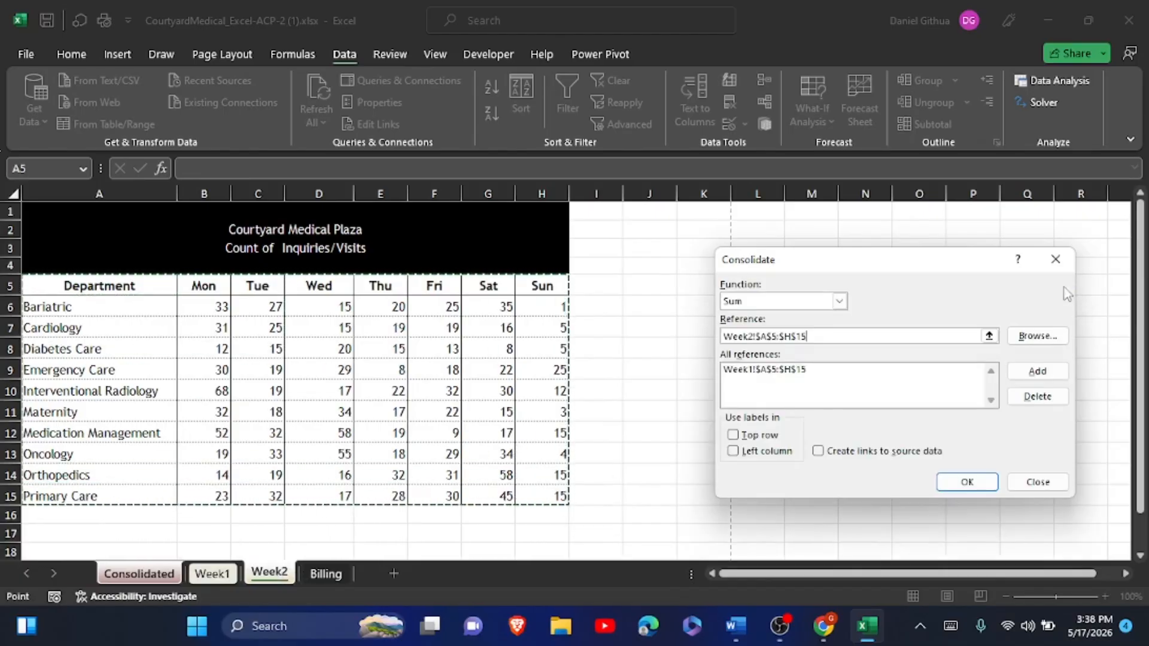
pyautogui.click(1038, 371)
pyautogui.click(732, 436)
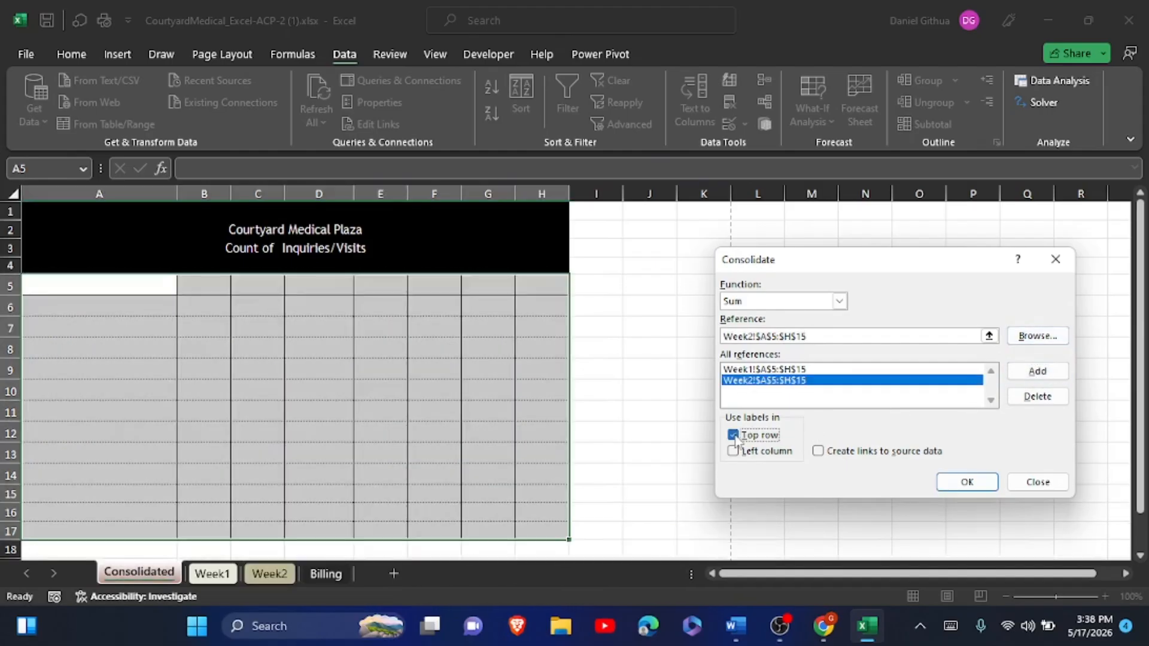
pyautogui.click(733, 451)
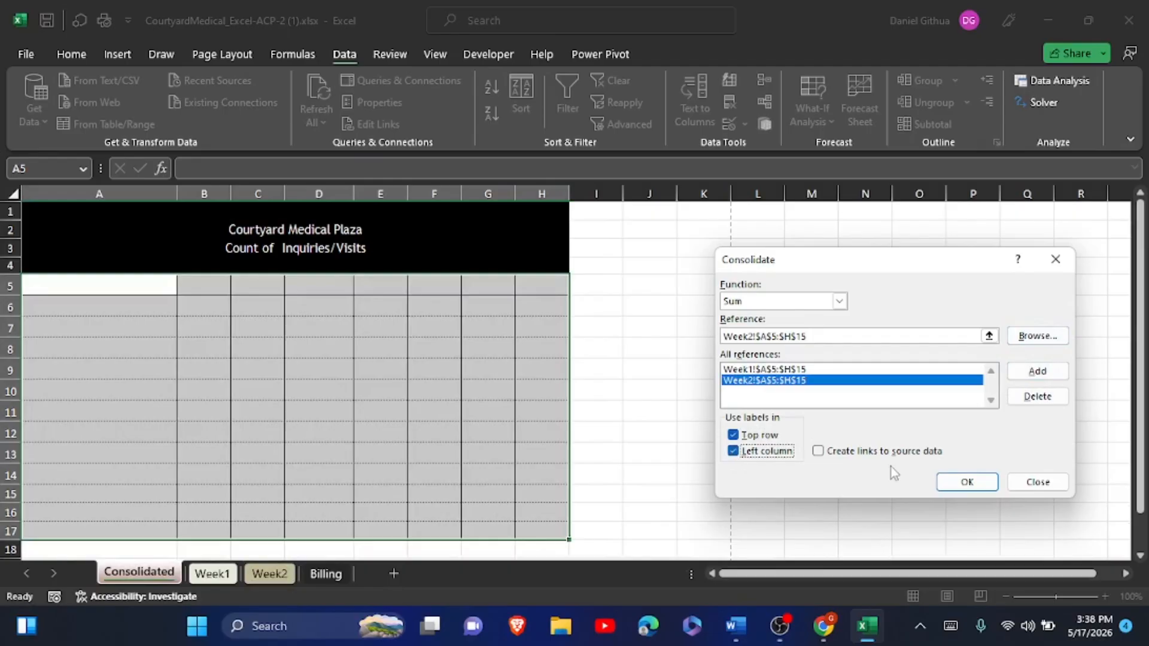
pyautogui.click(961, 483)
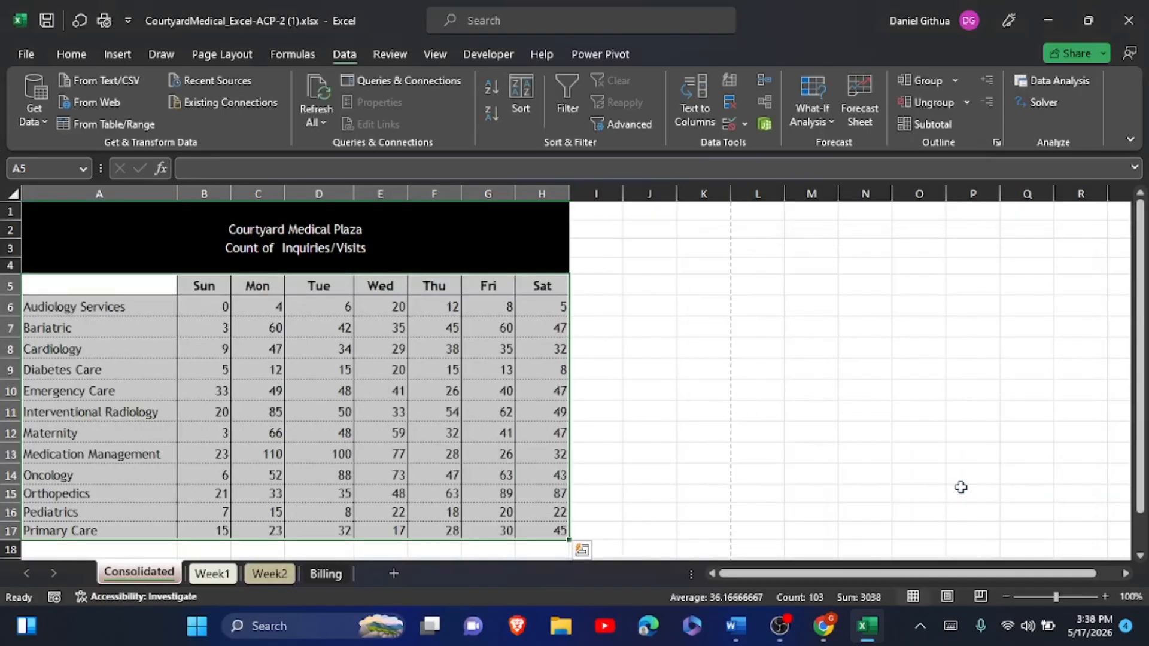
pyautogui.click(694, 473)
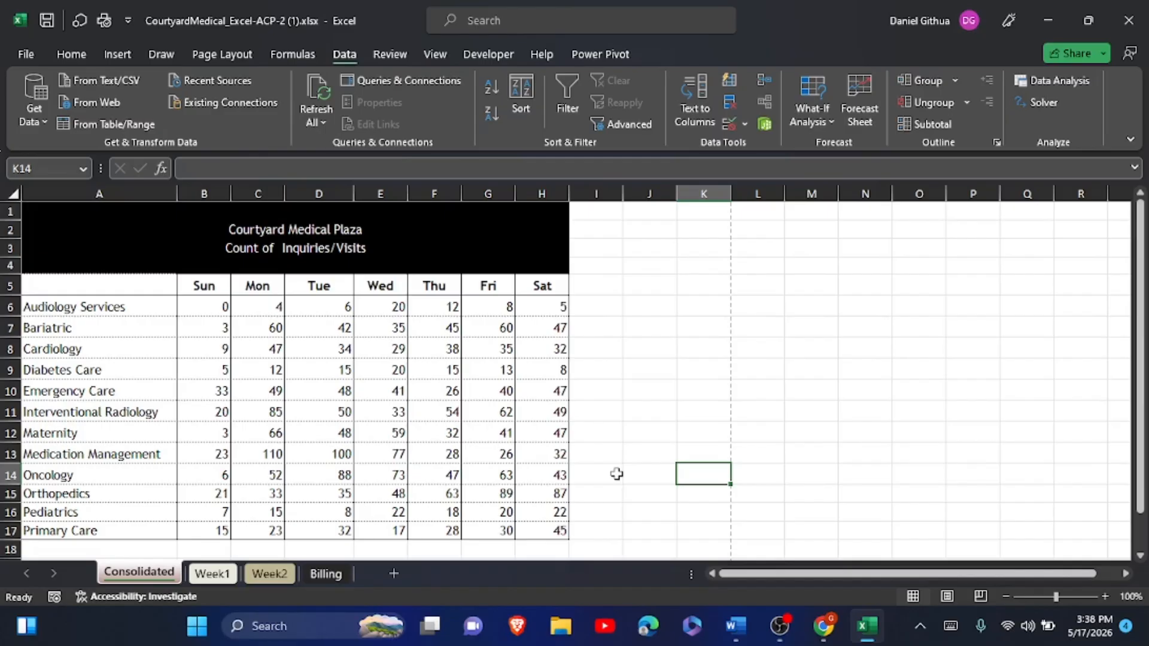
pyautogui.hotkey('alt', 'Tab')
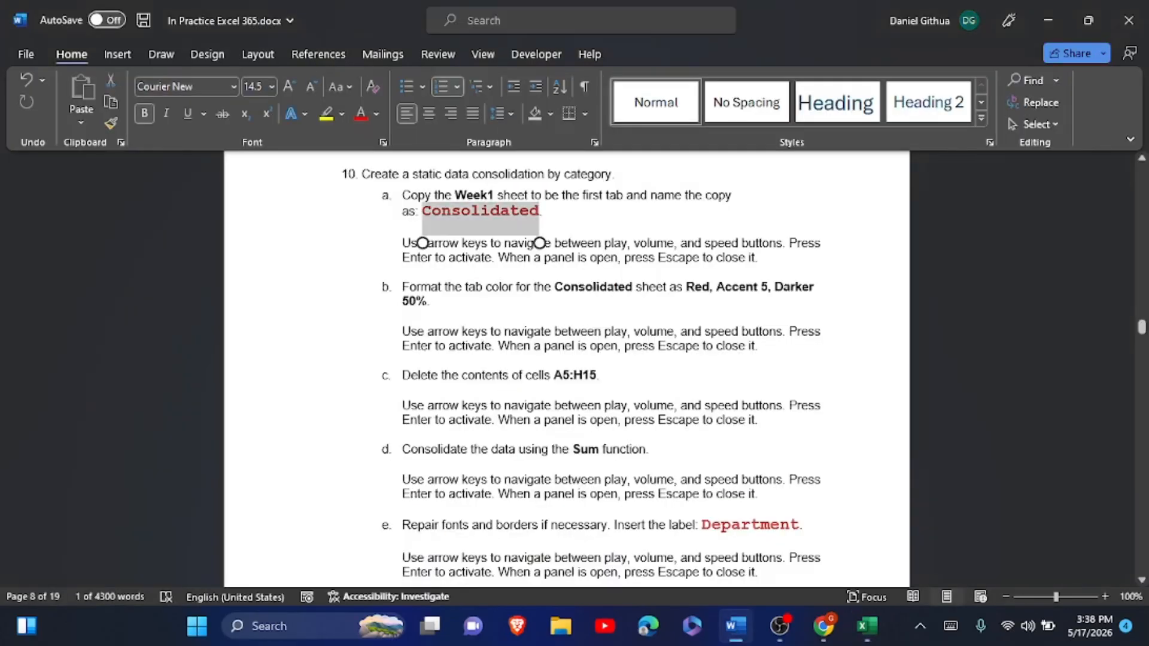
pyautogui.scroll(-2, 566, 365)
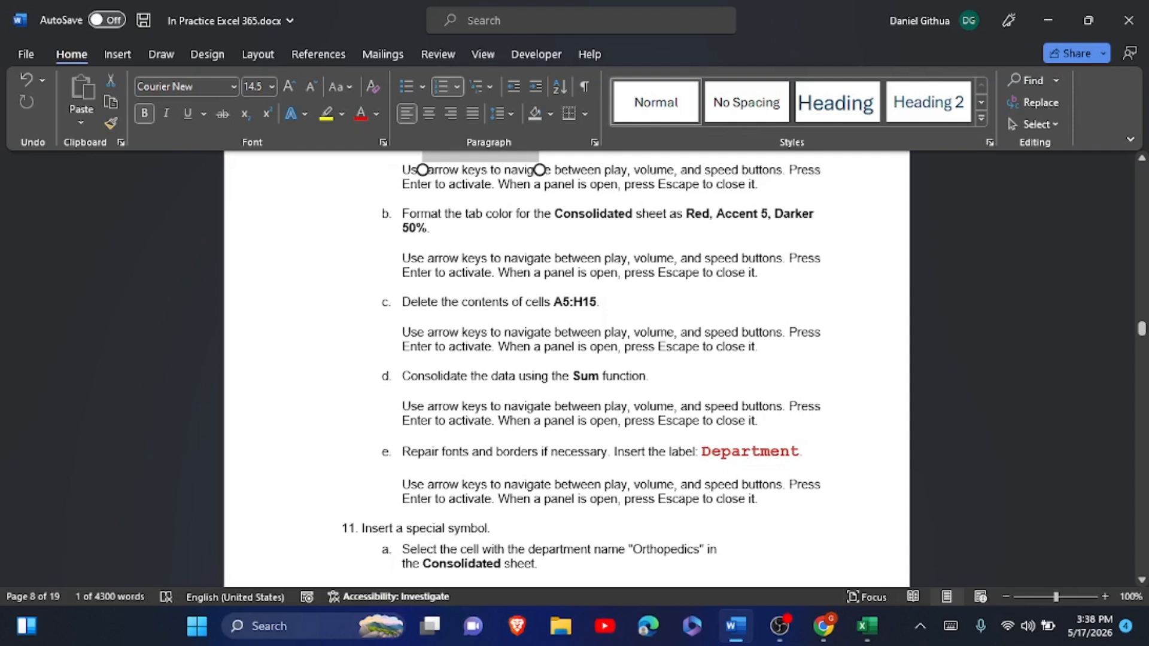
pyautogui.moveTo(702, 453); pyautogui.dragTo(799, 453)
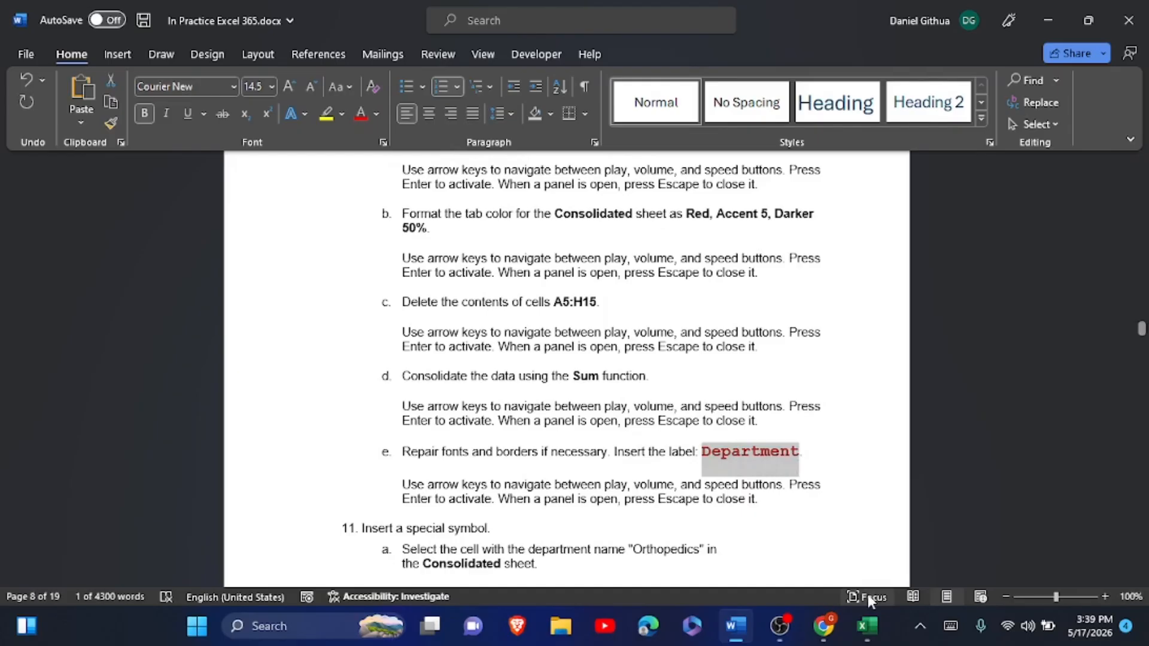
pyautogui.click(867, 626)
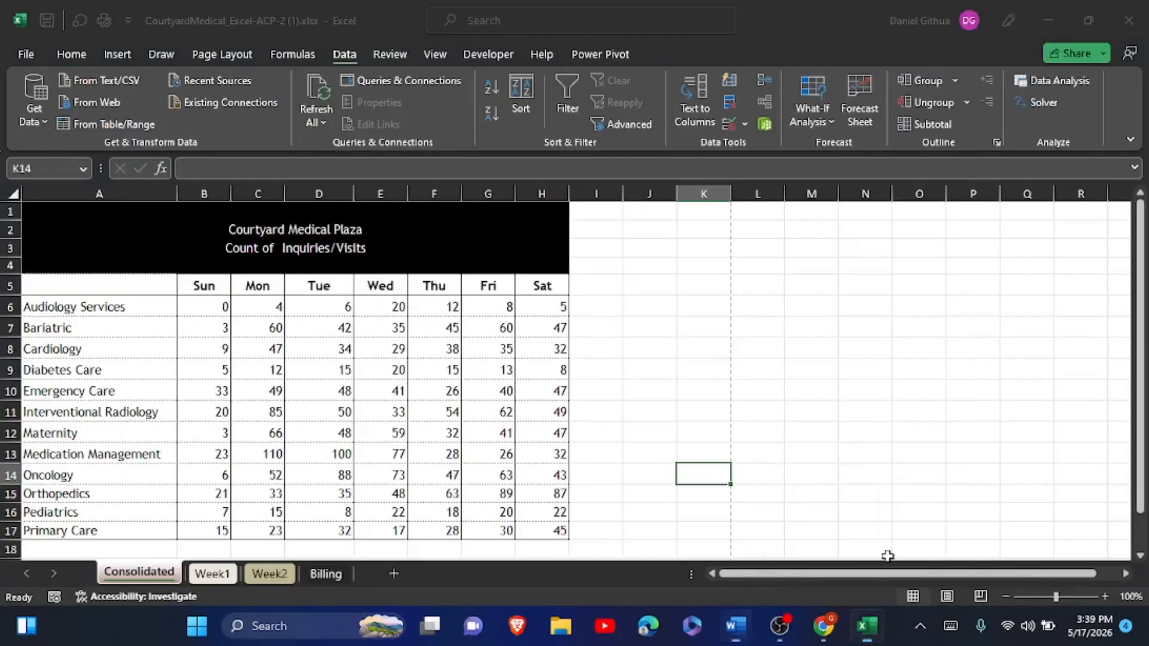
# - Enter the header label 'Department' in cell A5 through the formula bar
pyautogui.click(147, 280)
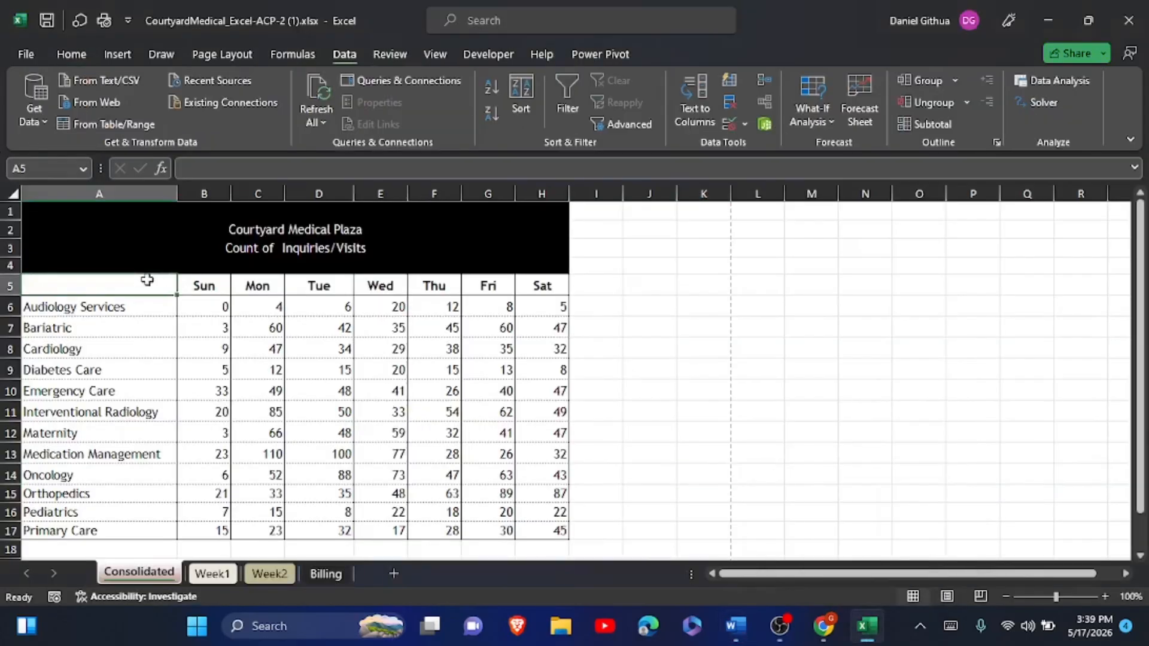
pyautogui.click(194, 166)
pyautogui.write('Department')
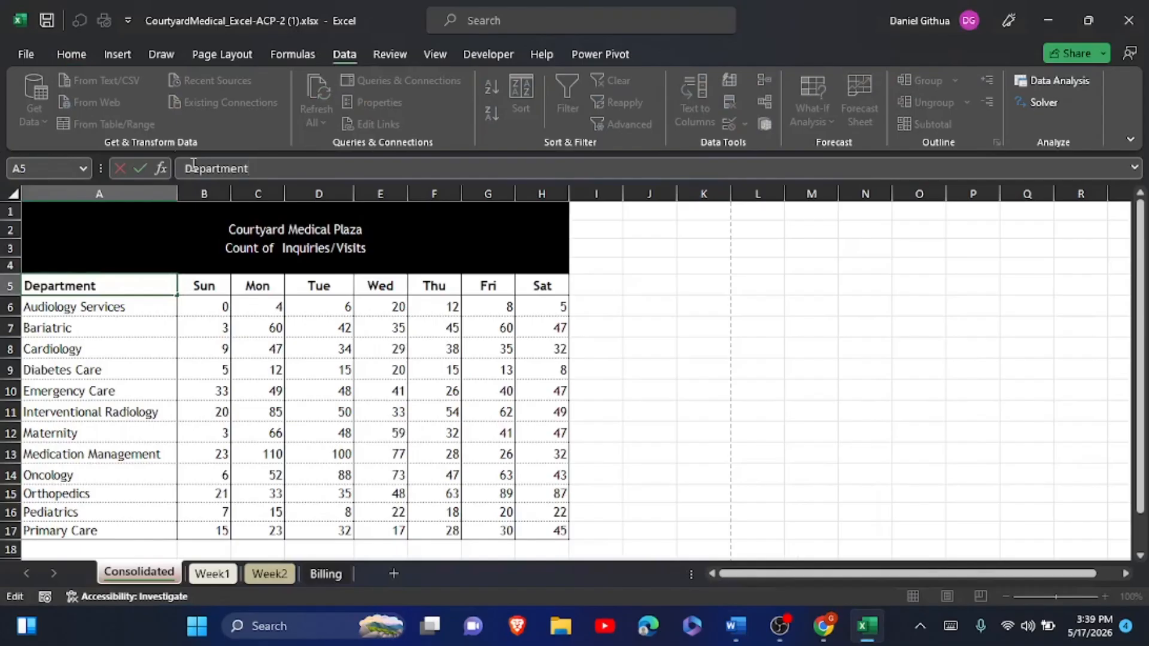
pyautogui.click(141, 167)
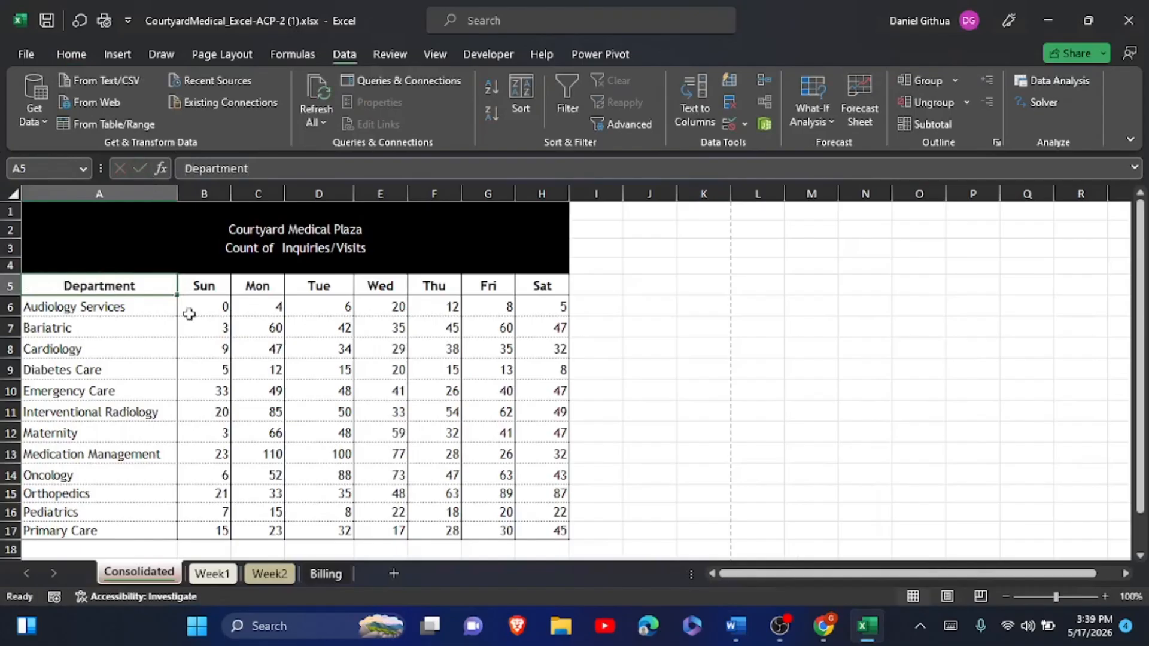
pyautogui.click(206, 357)
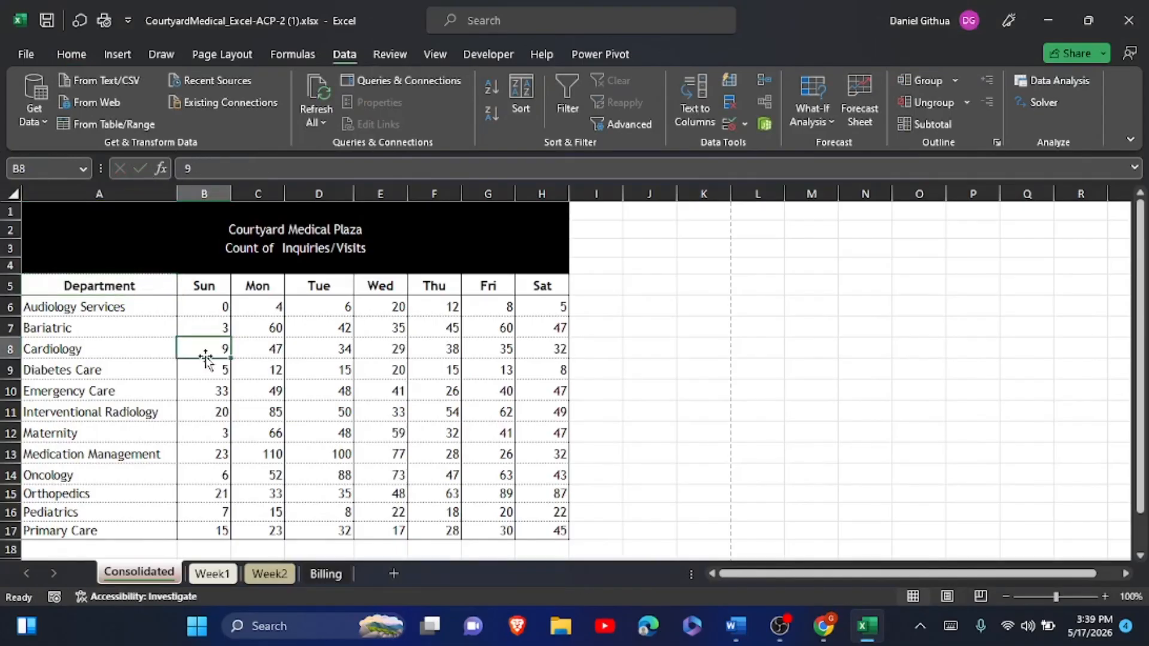
pyautogui.hotkey('alt', 'Tab')
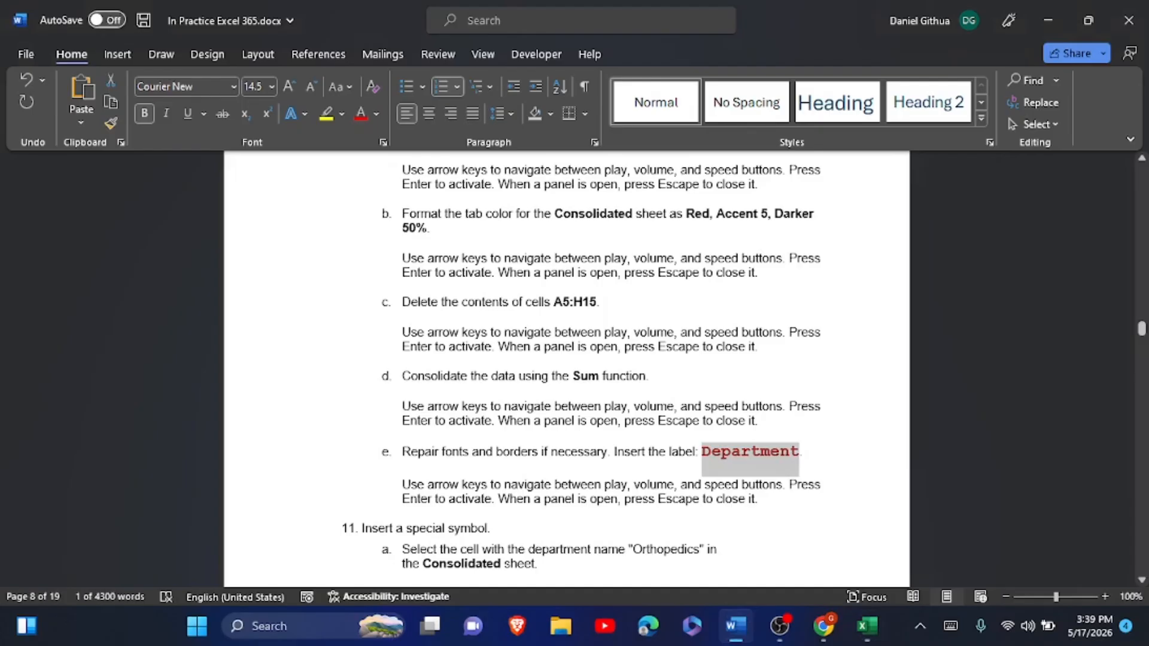
# - Highlight the step 10 consolidation instructions in yellow
pyautogui.scroll(3, 359, 224)
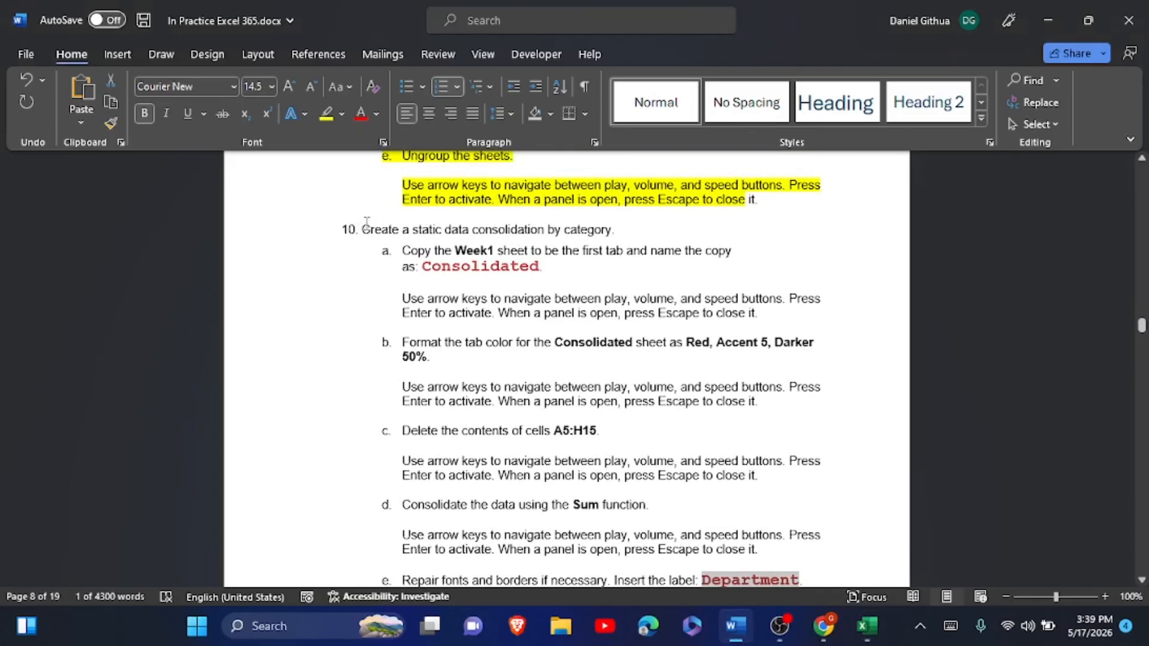
pyautogui.moveTo(367, 221); pyautogui.dragTo(801, 407)
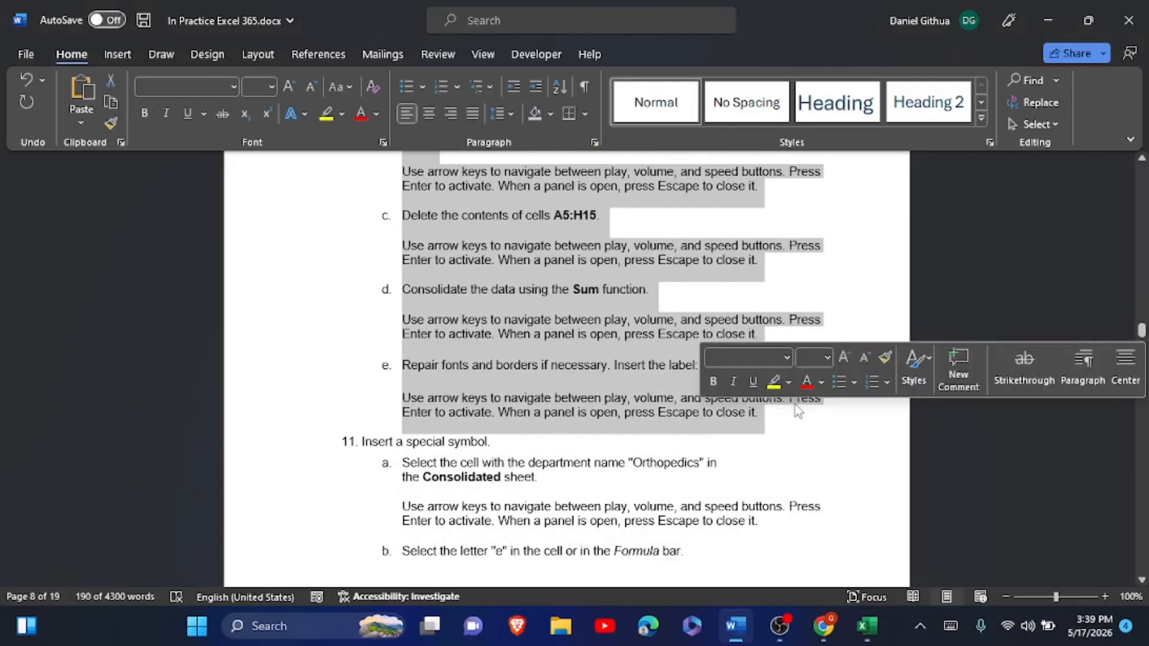
pyautogui.click(774, 381)
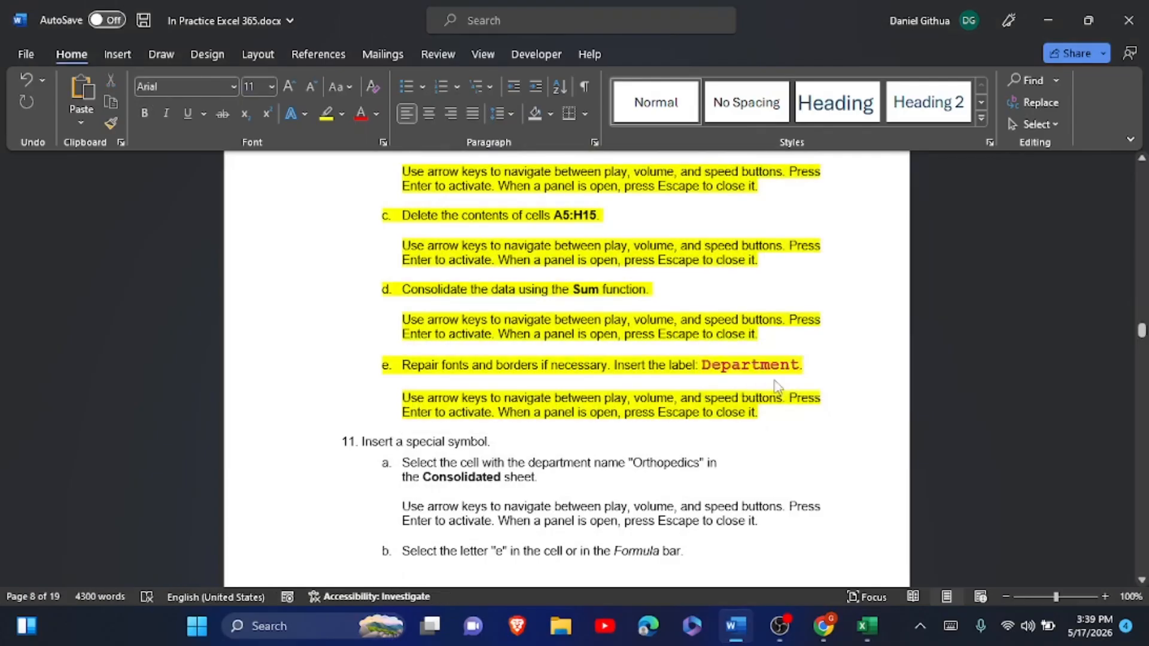
pyautogui.scroll(-3, 755, 471)
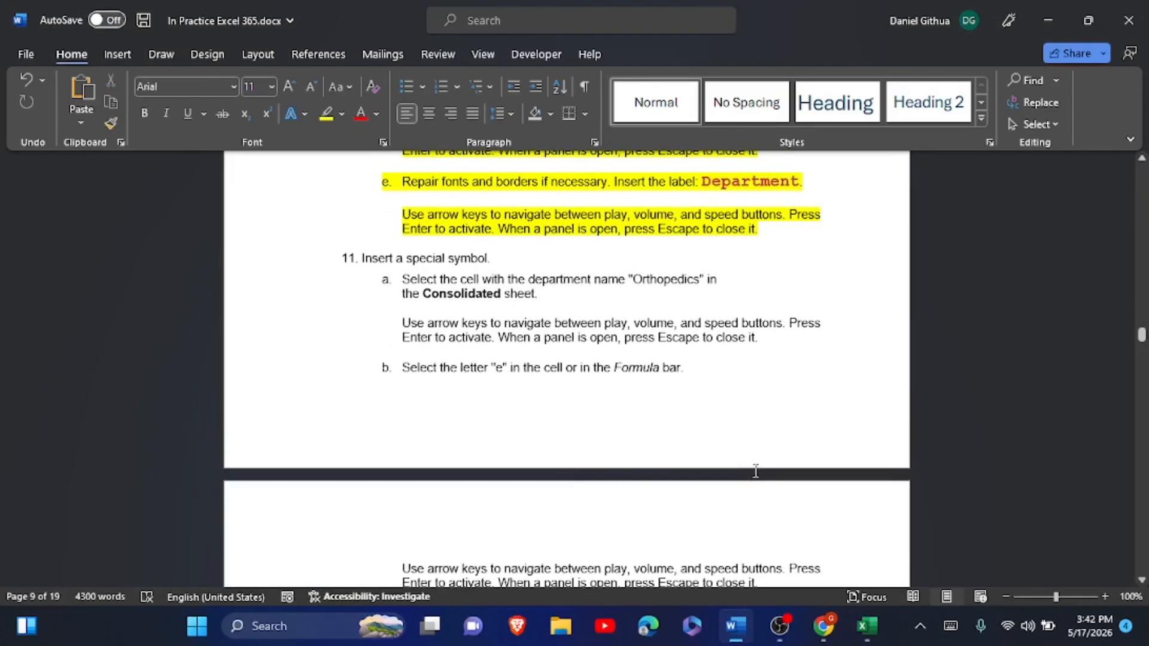
pyautogui.scroll(-2, 755, 471)
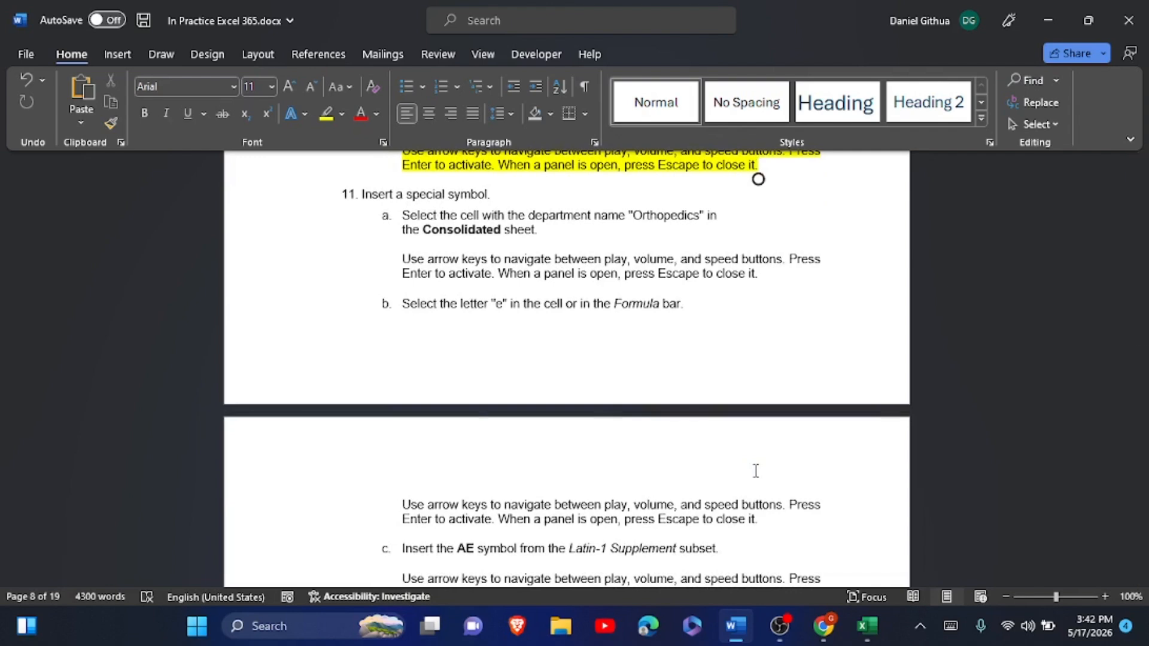
# - Replace the 'e' in A15's Orthopedics with æ from the Latin-1 Supplement symbols
pyautogui.hotkey('alt', 'Tab')
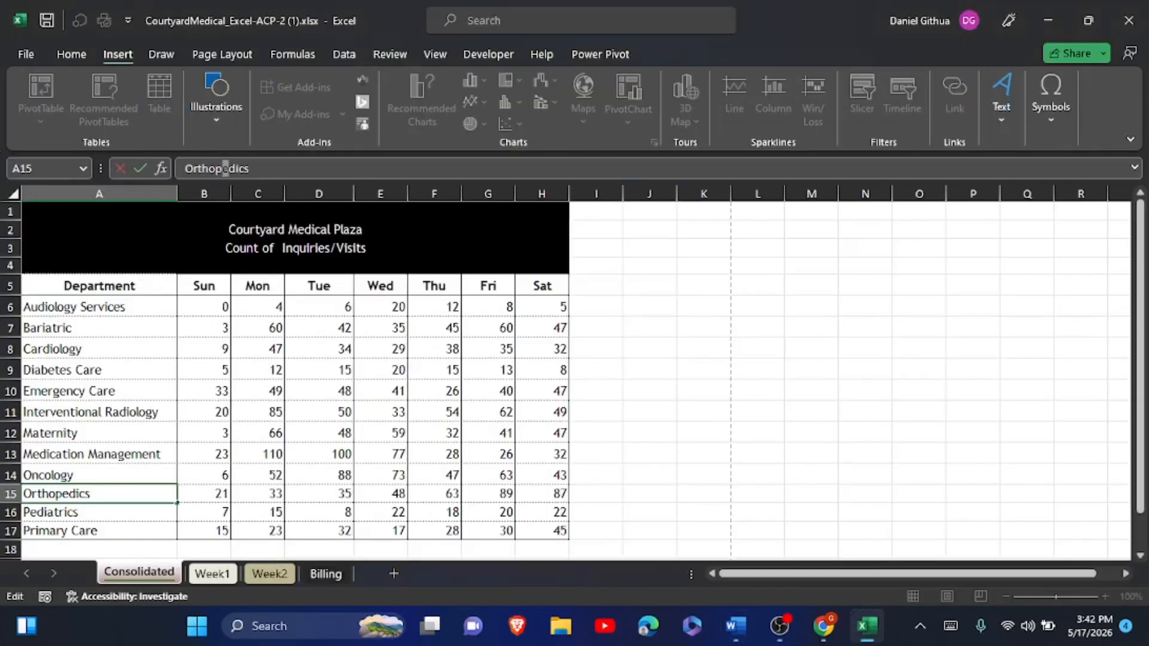
pyautogui.click(81, 493)
pyautogui.moveTo(230, 170); pyautogui.dragTo(225, 169)
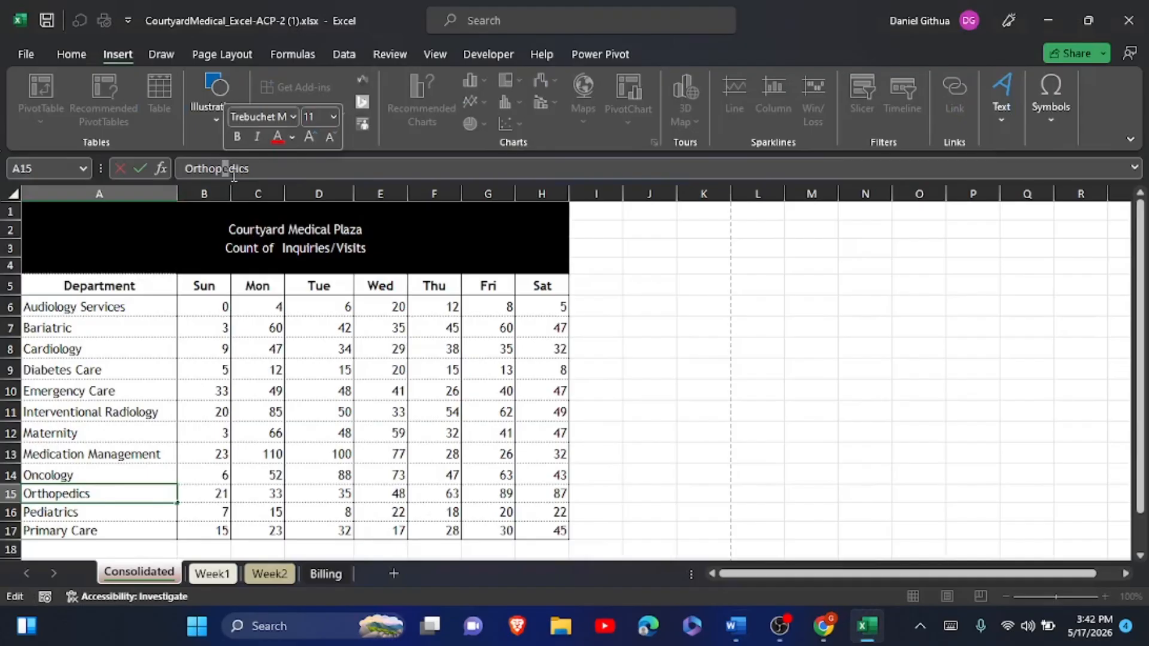
pyautogui.click(1048, 116)
pyautogui.click(1090, 174)
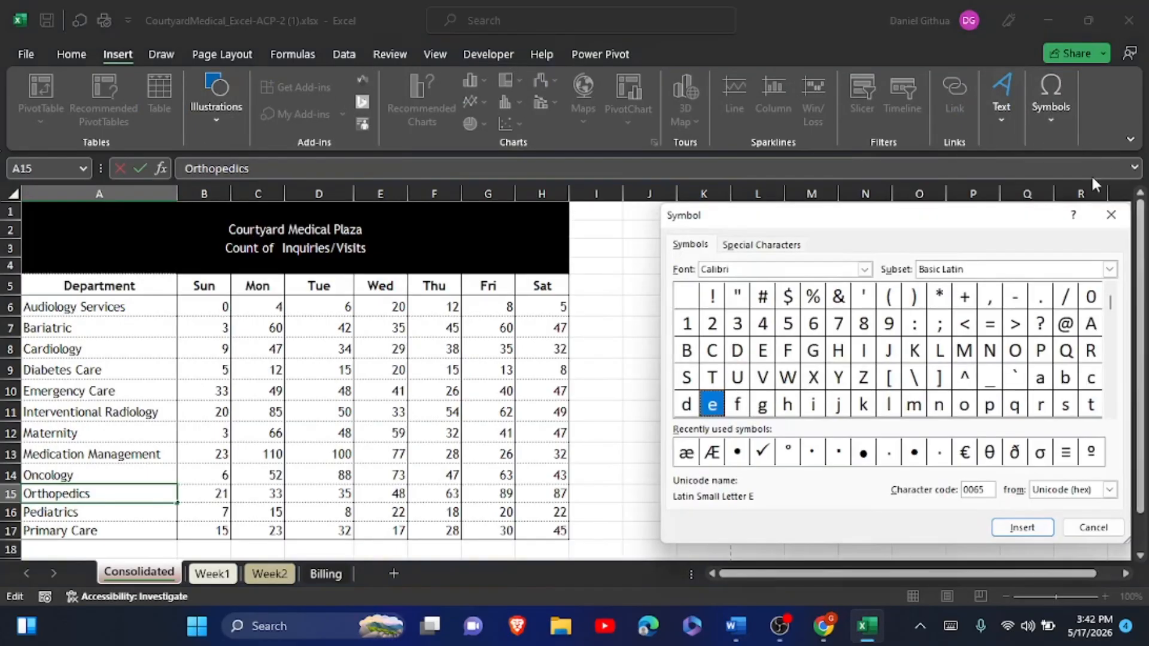
pyautogui.click(1110, 270)
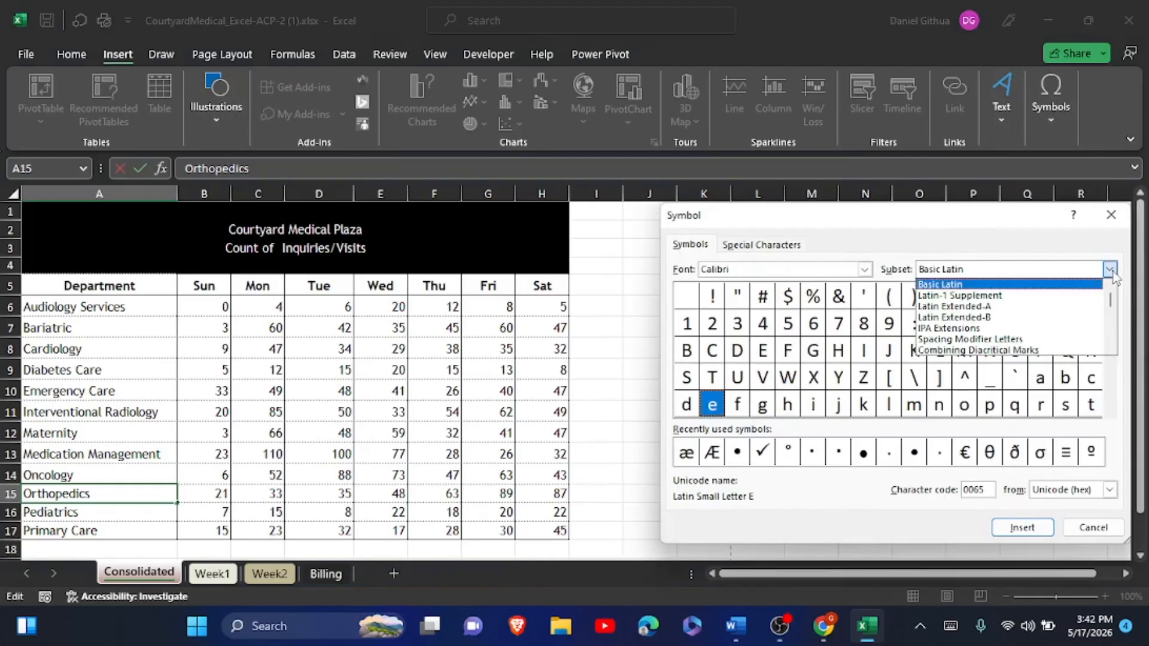
pyautogui.click(1025, 300)
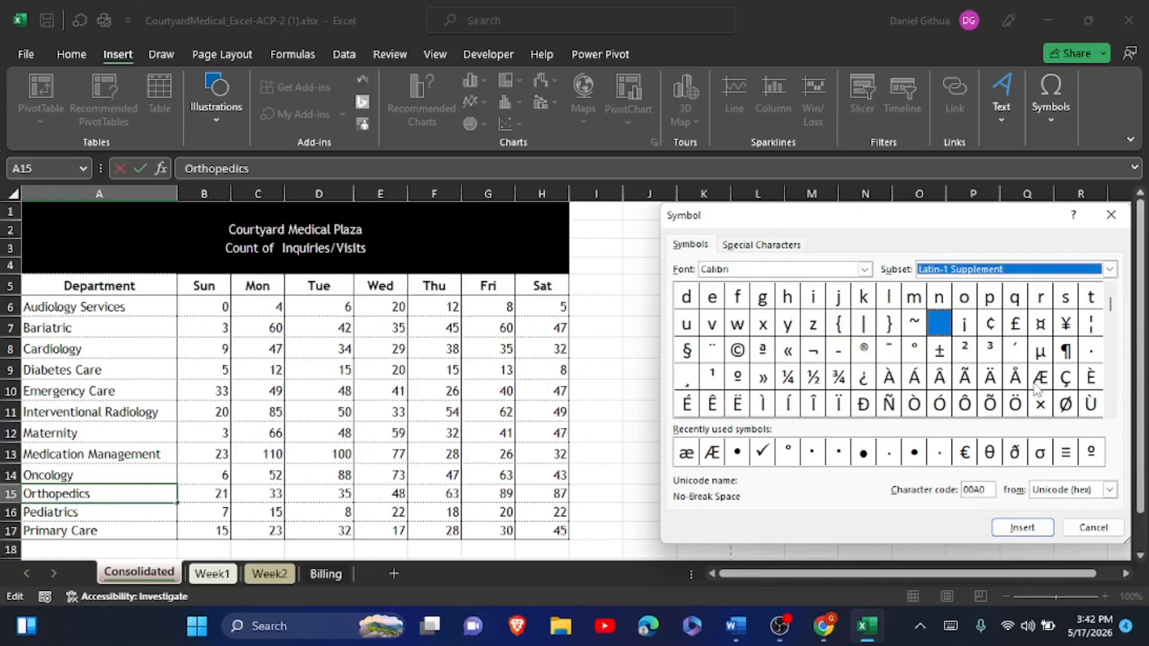
pyautogui.click(1110, 412)
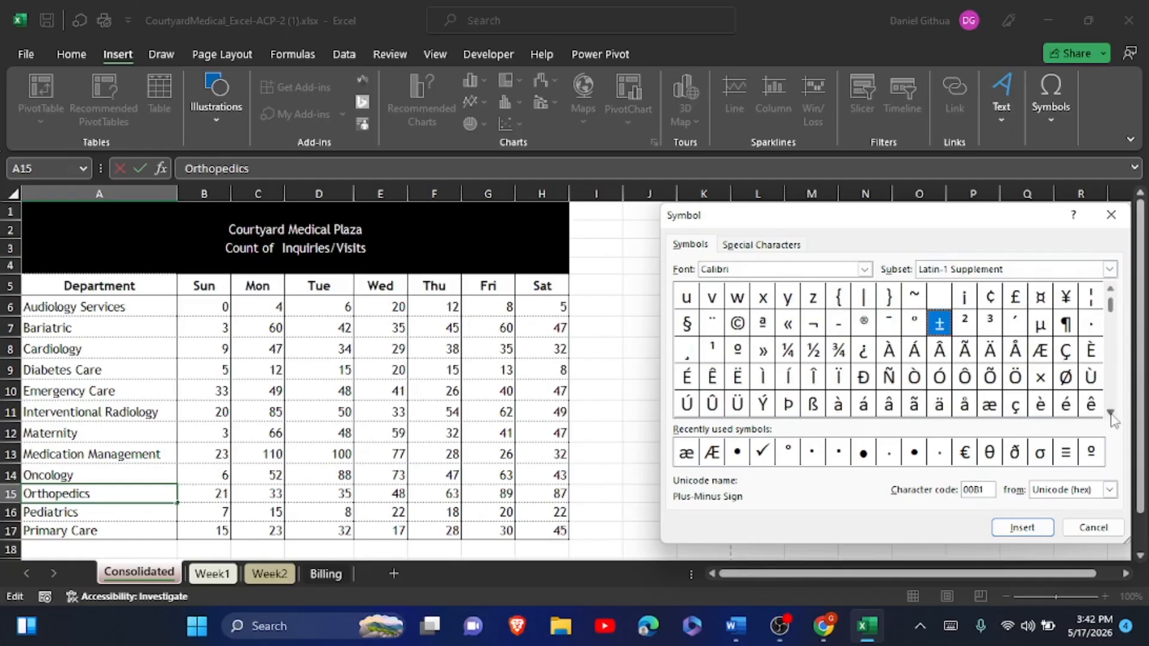
pyautogui.click(990, 406)
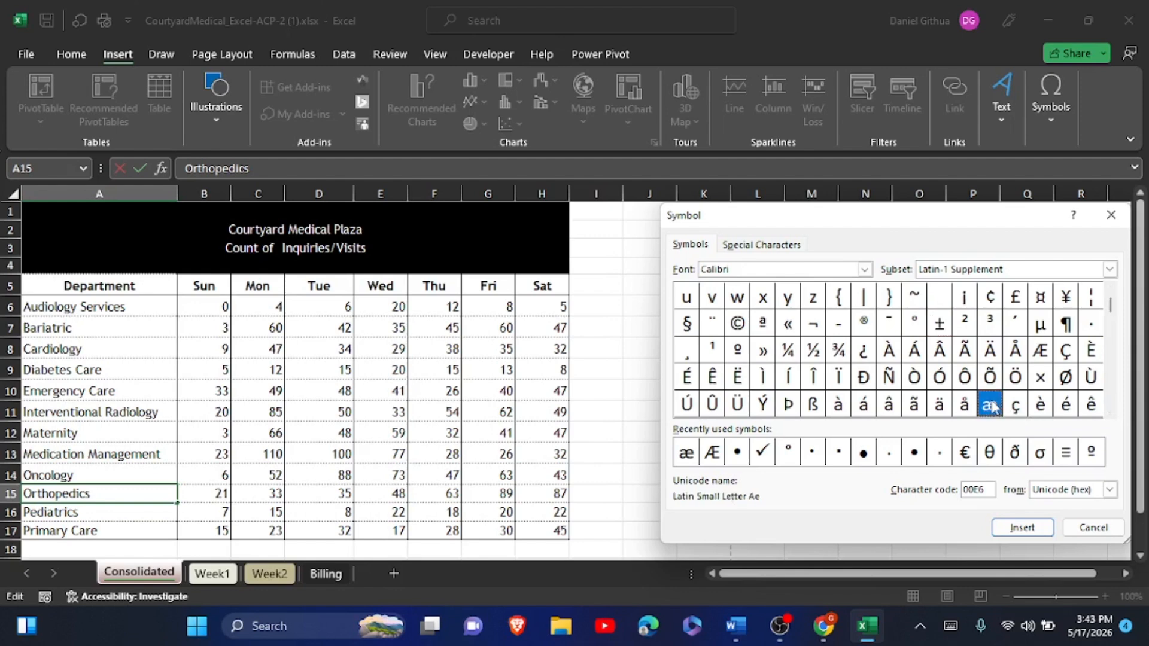
pyautogui.click(1023, 527)
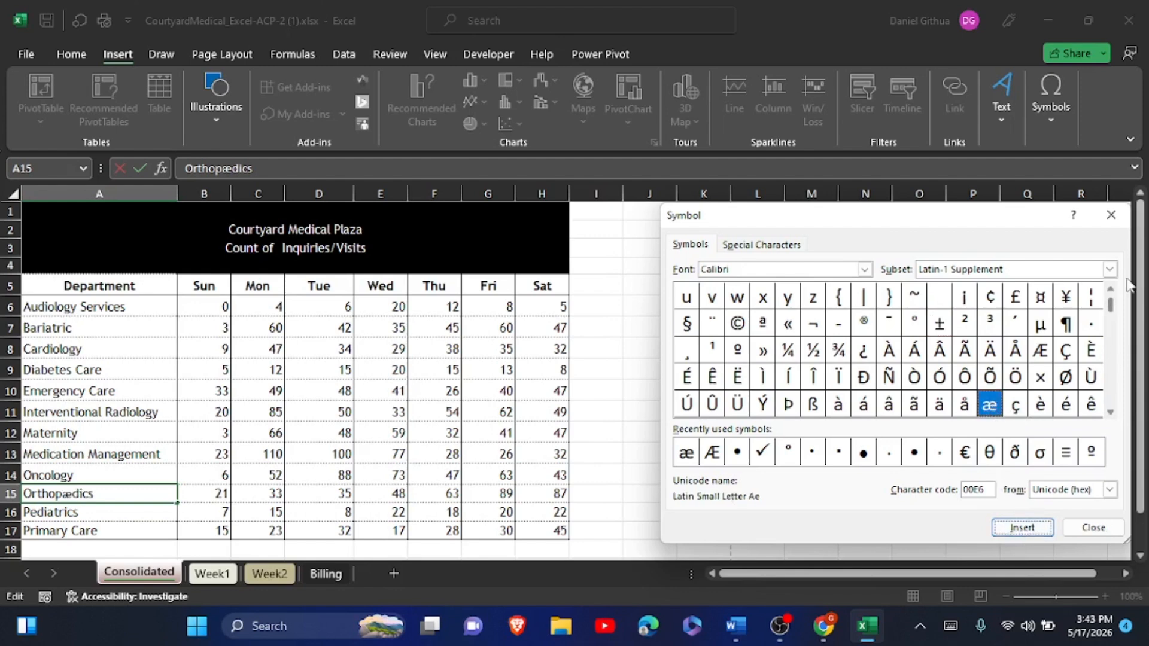
pyautogui.click(1101, 215)
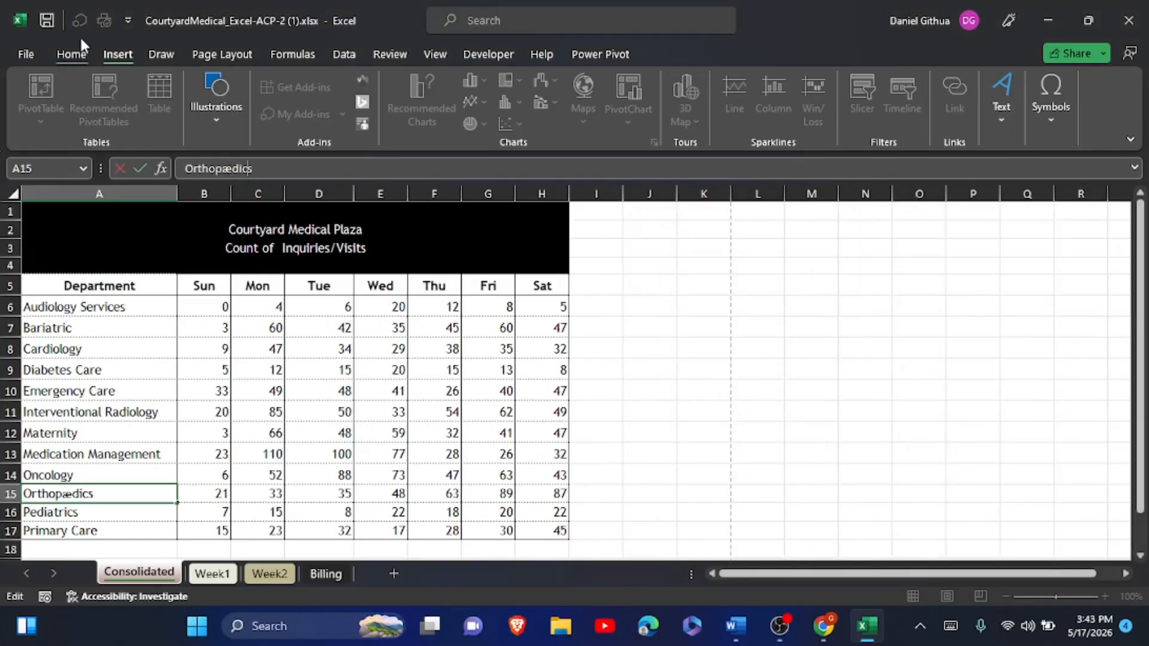
# - Set the æ in Orthopædics to Trebuchet MS and commit cell A15
pyautogui.click(73, 54)
pyautogui.click(234, 170)
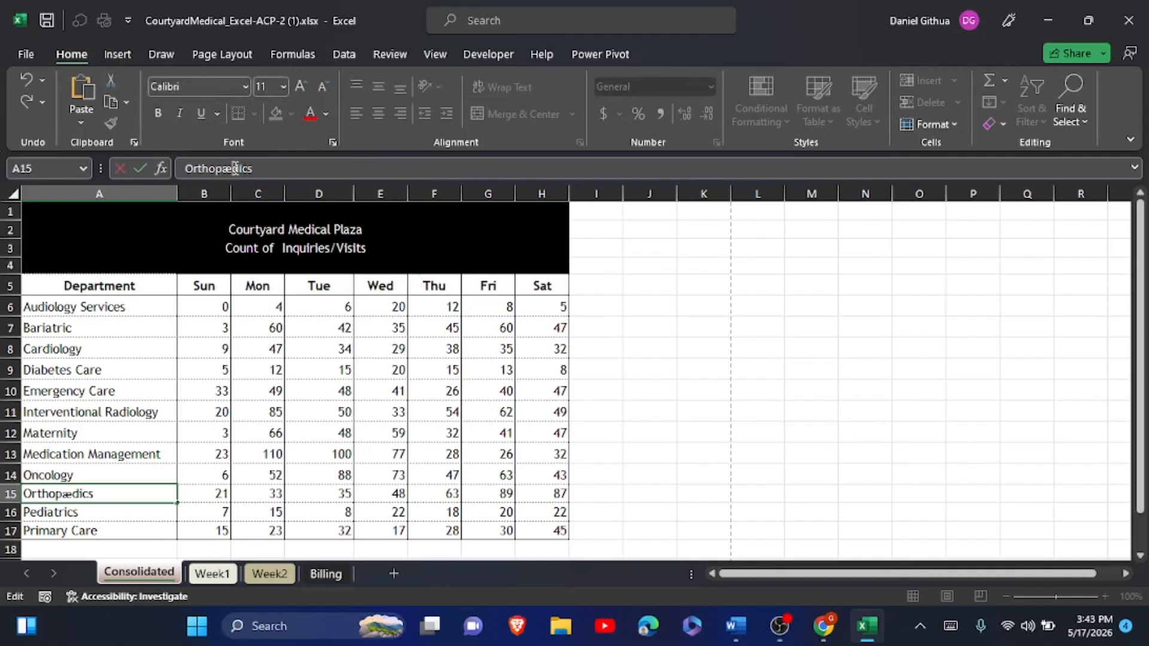
pyautogui.click(245, 166)
pyautogui.moveTo(234, 168); pyautogui.dragTo(222, 168)
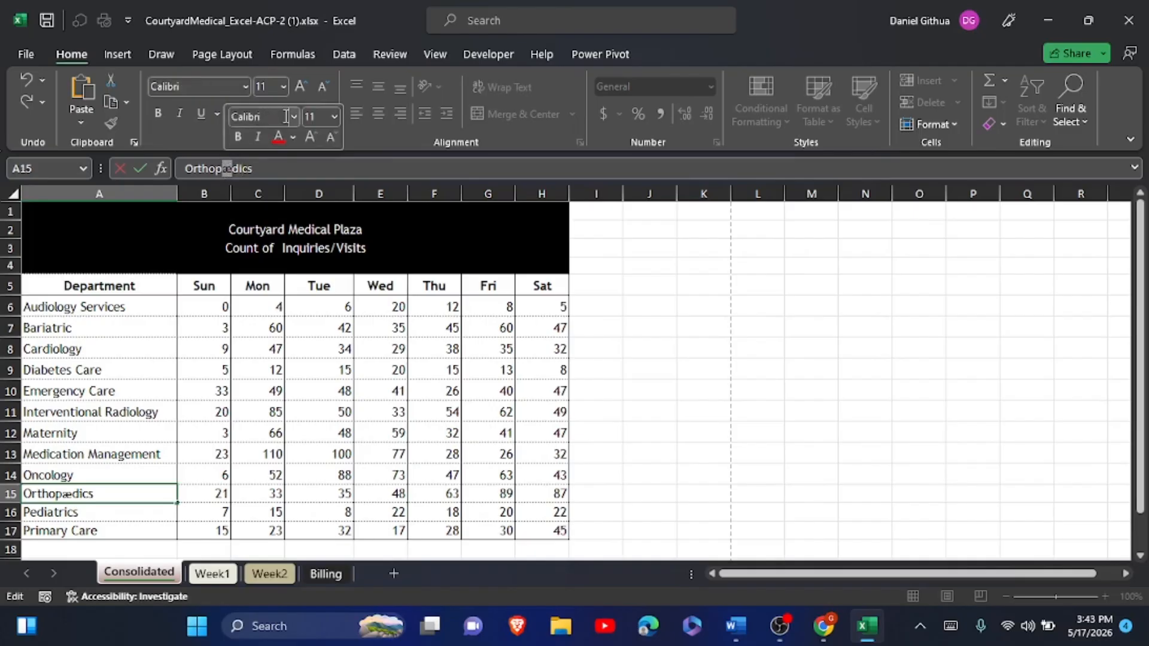
pyautogui.click(298, 116)
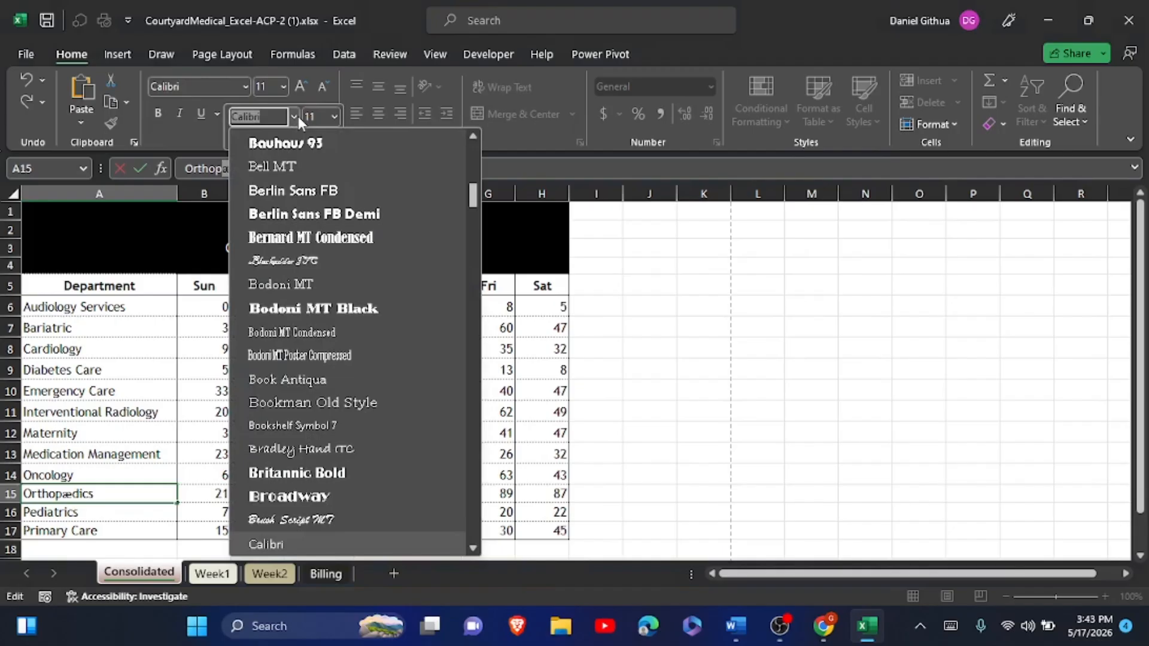
pyautogui.write('Trebuchet M')
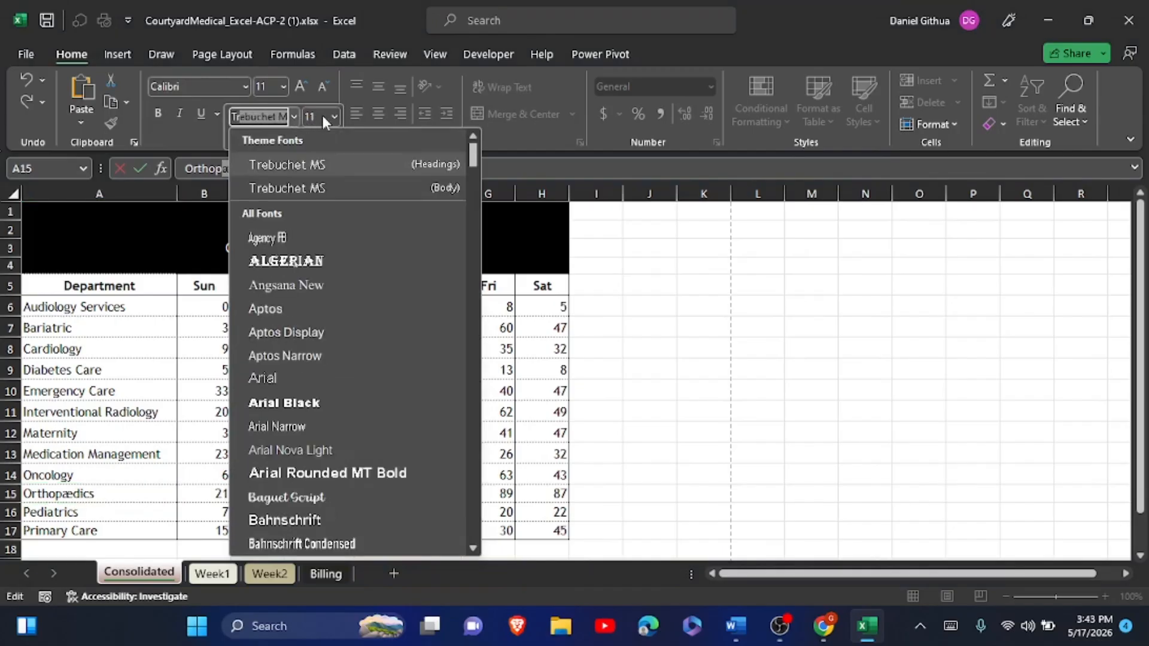
pyautogui.press('Return')
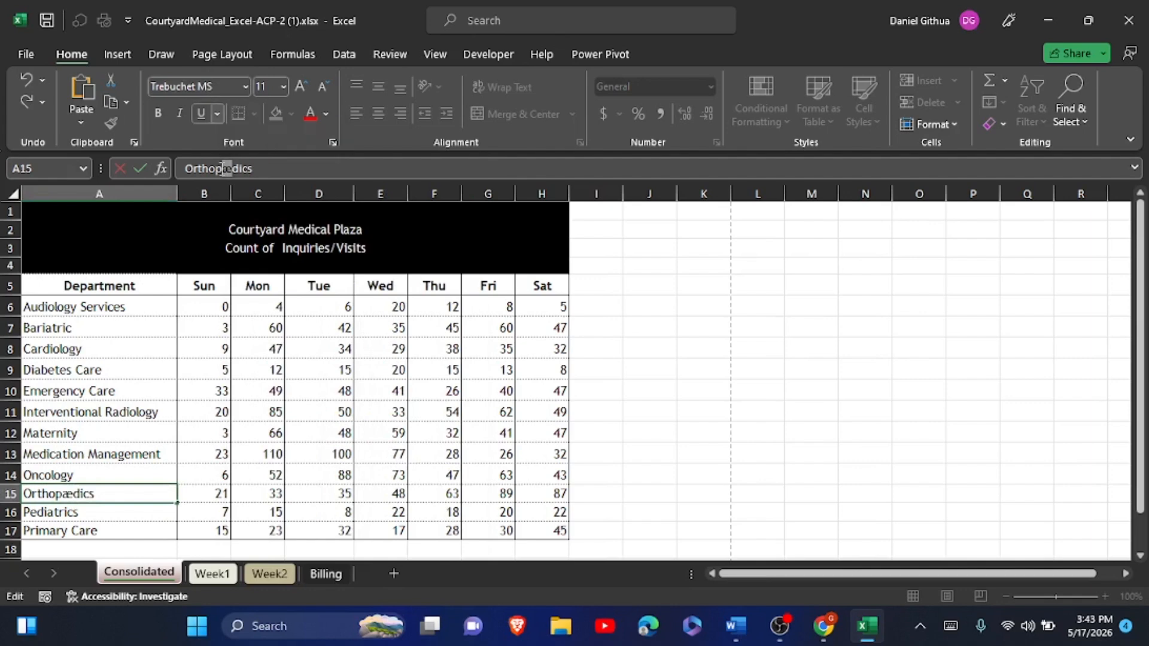
pyautogui.click(225, 168)
pyautogui.click(144, 170)
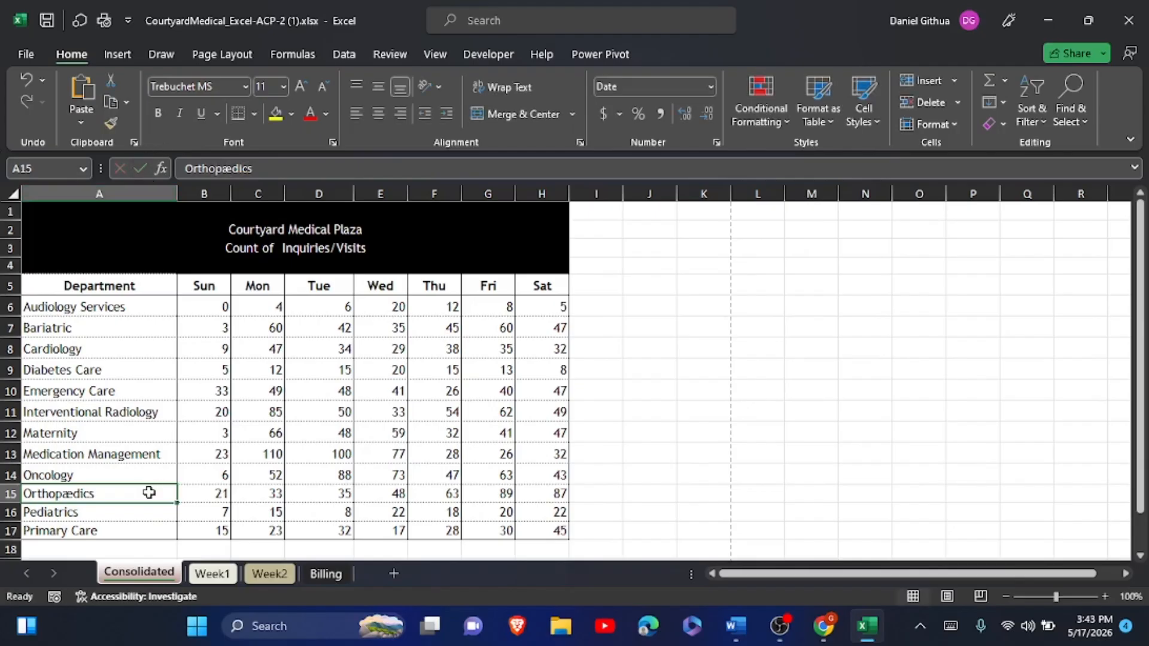
pyautogui.hotkey('alt', 'Tab')
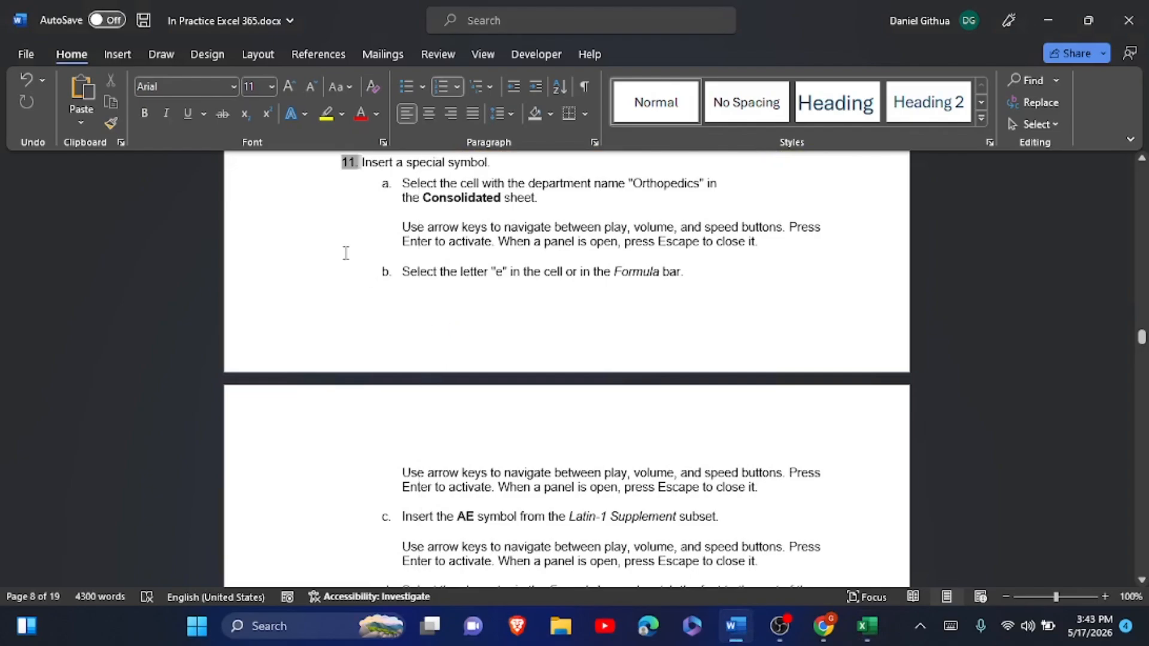
# - Highlight the step 11 instructions in yellow
pyautogui.click(386, 197)
pyautogui.moveTo(362, 162); pyautogui.dragTo(577, 598)
pyautogui.moveTo(609, 468); pyautogui.dragTo(809, 306)
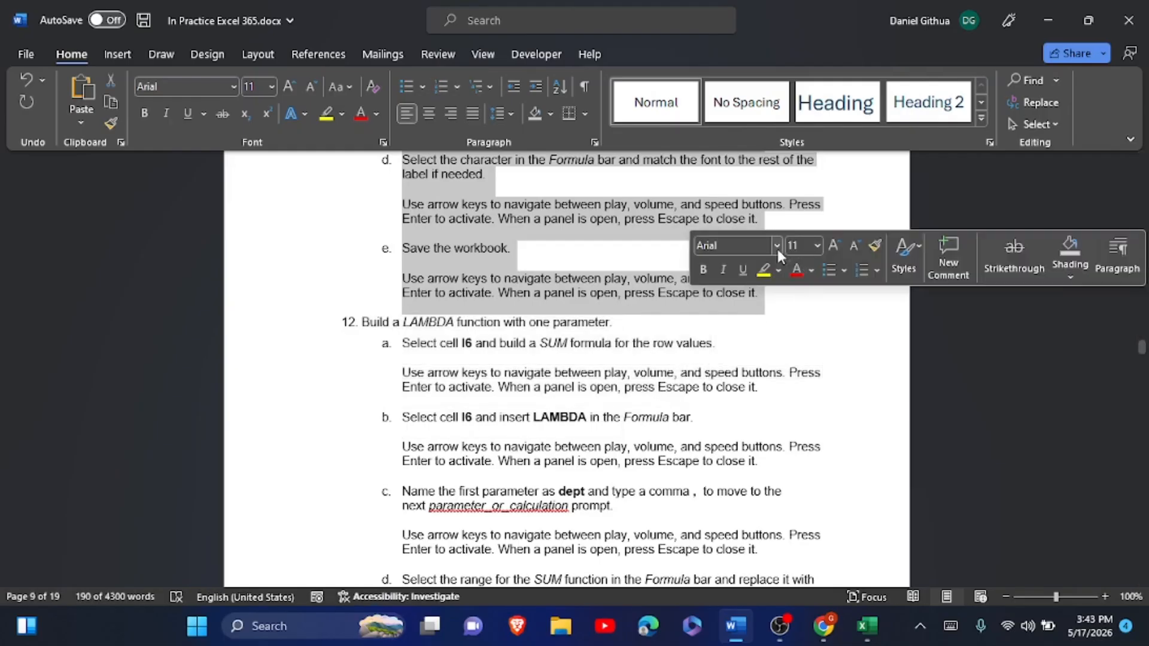
pyautogui.click(763, 274)
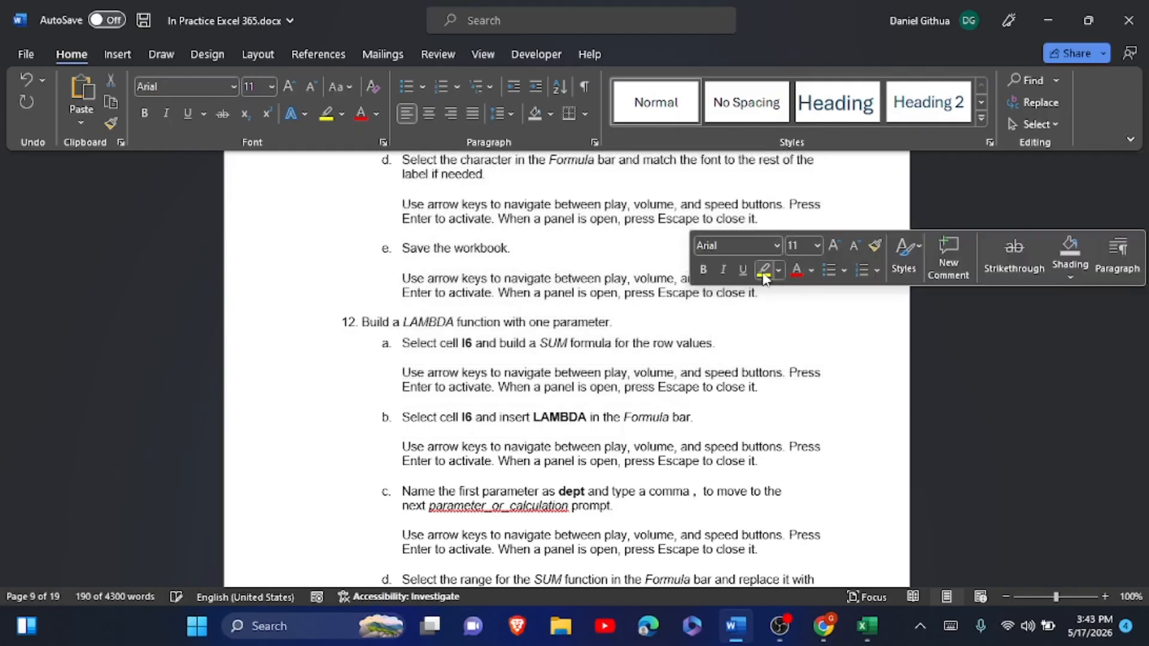
pyautogui.click(720, 344)
# - Read through step 12 on building a LAMBDA function, then return to Excel
pyautogui.scroll(-3, 719, 360)
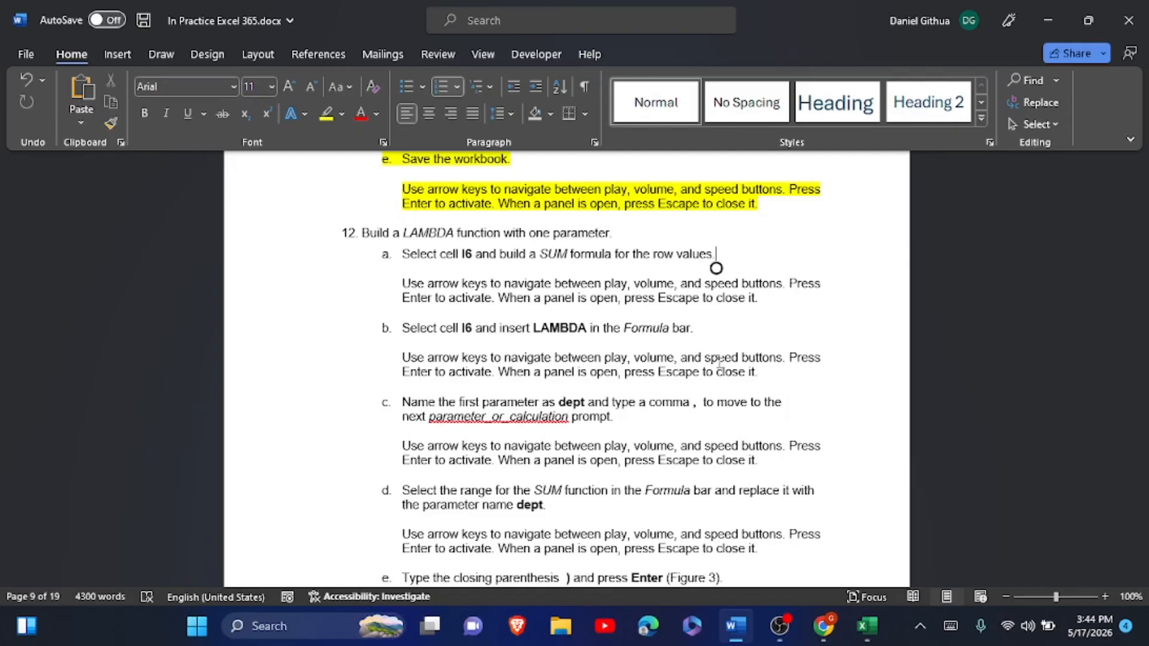
pyautogui.scroll(-1, 719, 362)
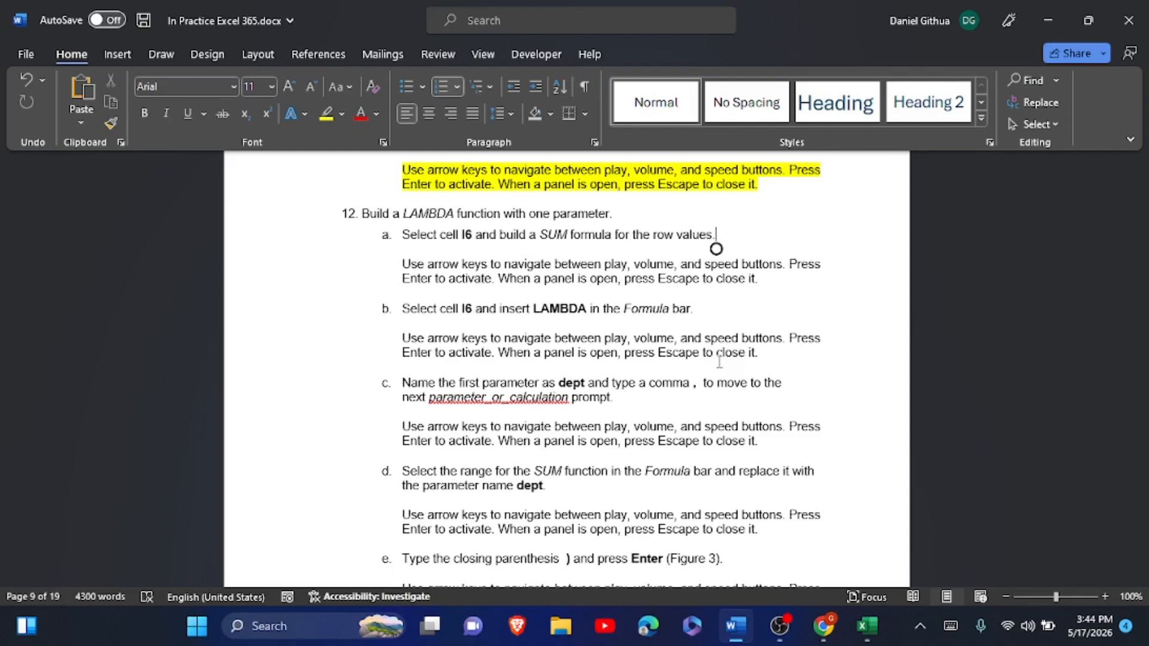
pyautogui.scroll(-2, 719, 362)
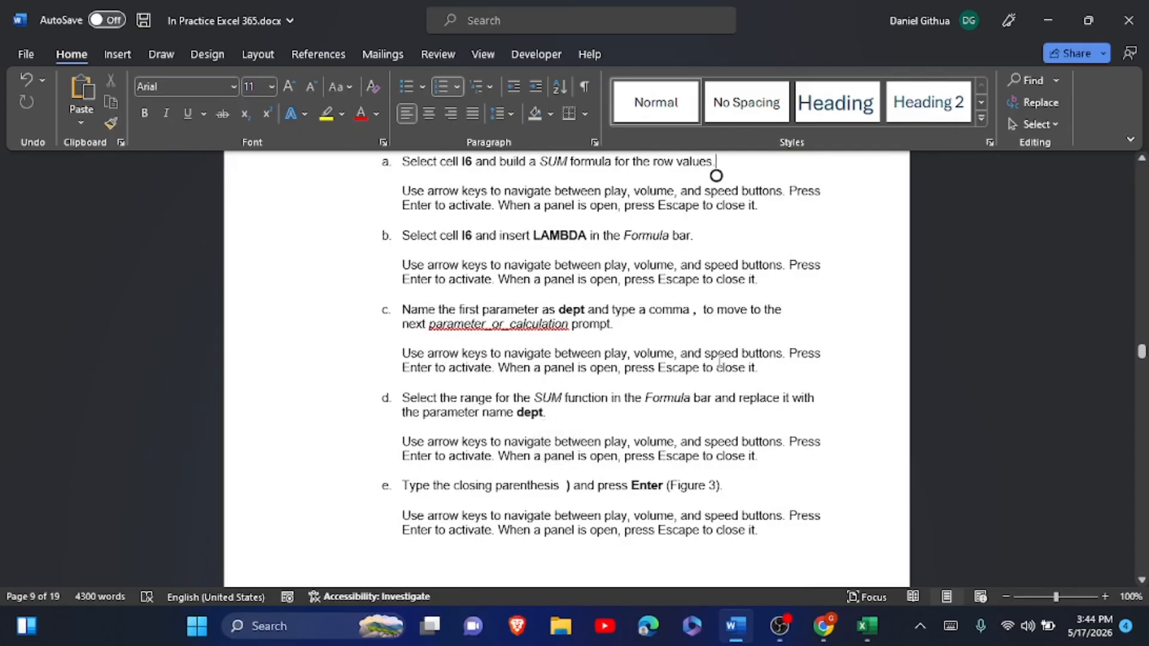
pyautogui.scroll(-4, 719, 362)
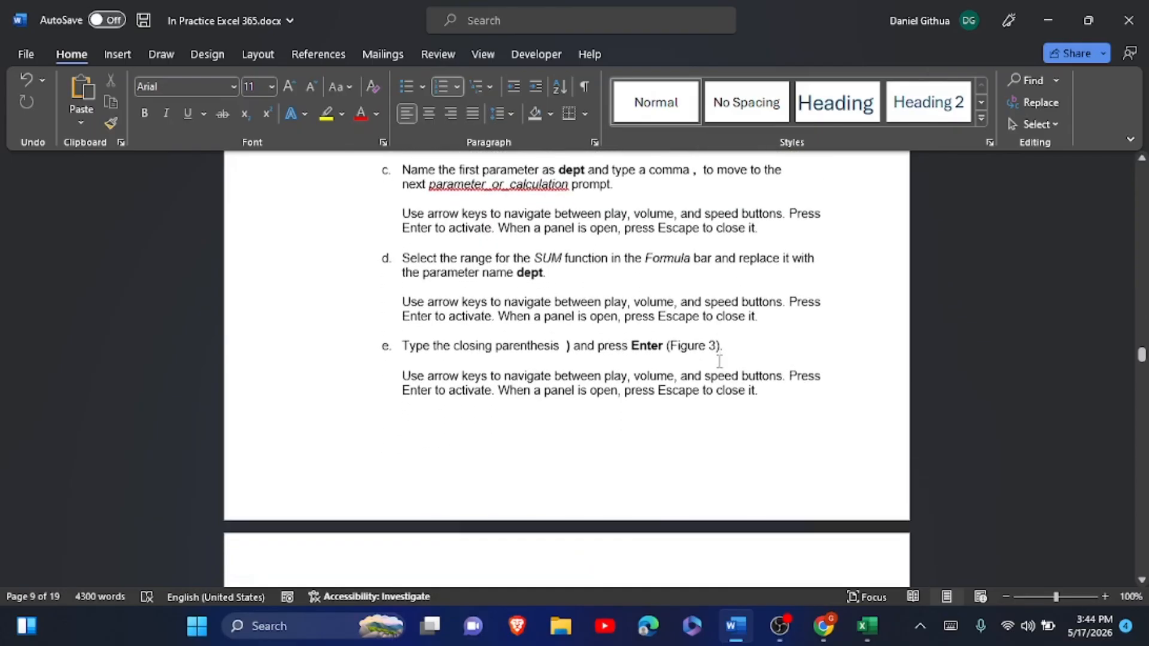
pyautogui.scroll(-8, 719, 362)
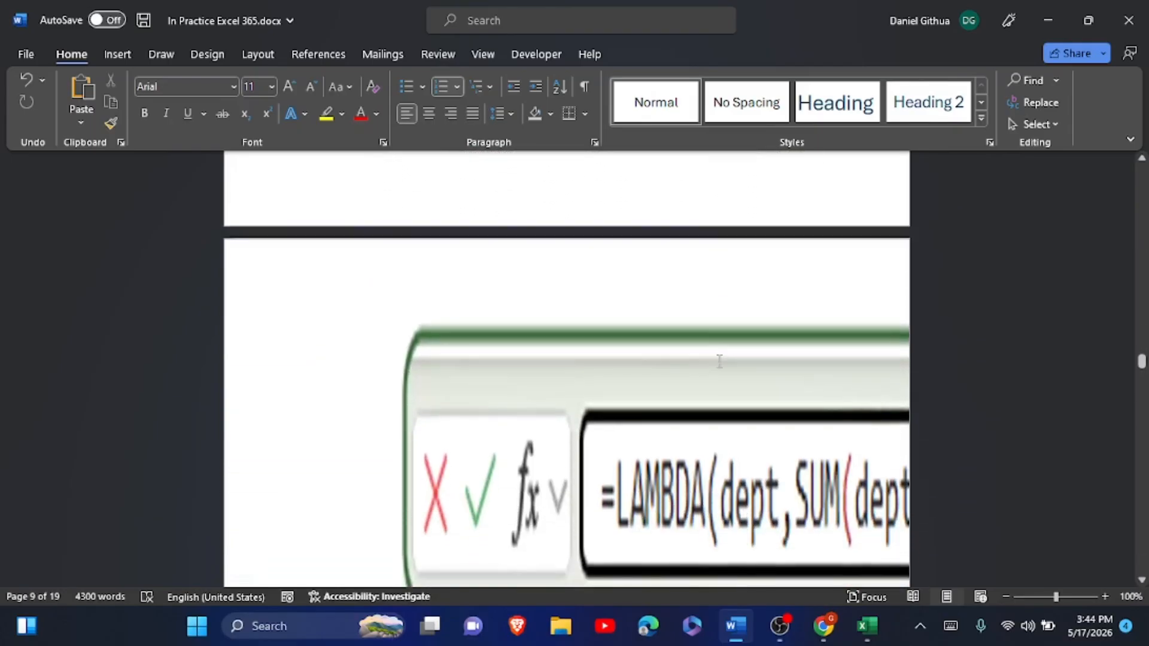
pyautogui.scroll(-1, 719, 362)
pyautogui.scroll(6, 719, 362)
pyautogui.scroll(-4, 616, 321)
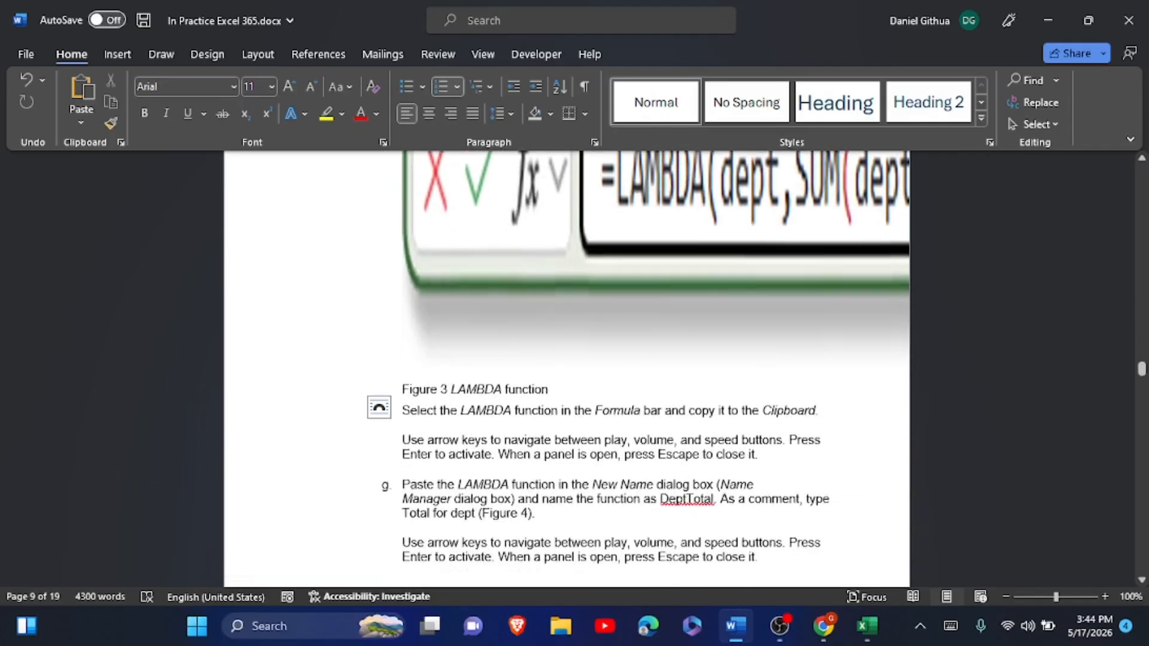
pyautogui.scroll(14, 617, 321)
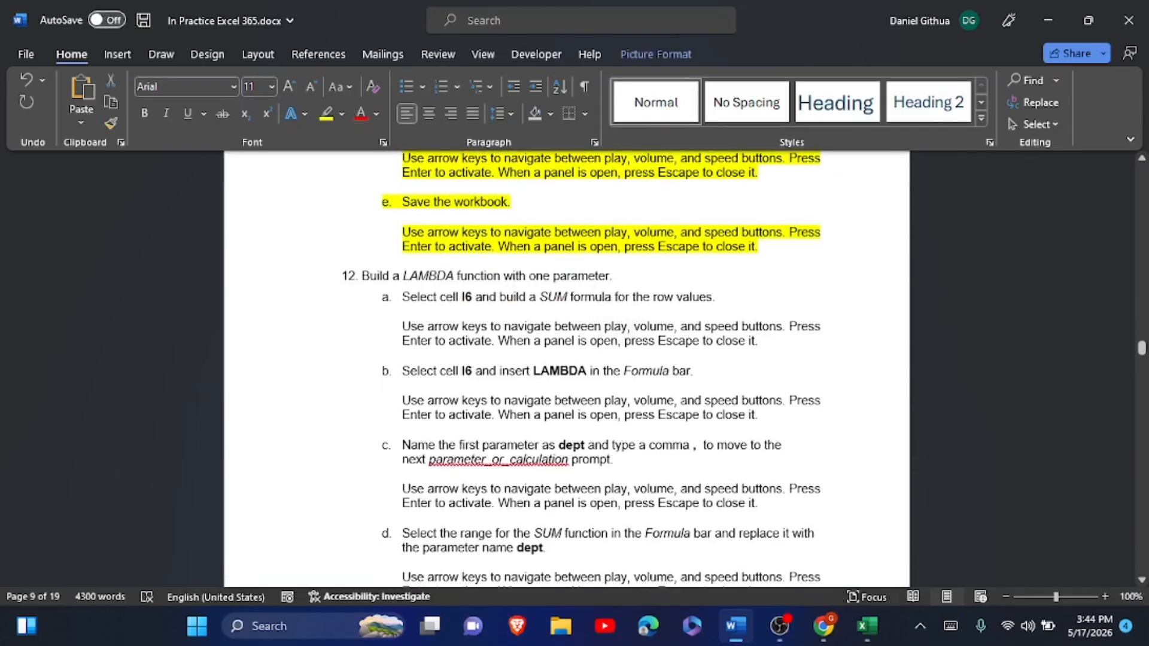
pyautogui.hotkey('alt', 'Tab')
# - Enter =SUM(B6:H6) in I6 to total Audiology Services' week, giving 55
pyautogui.click(596, 306)
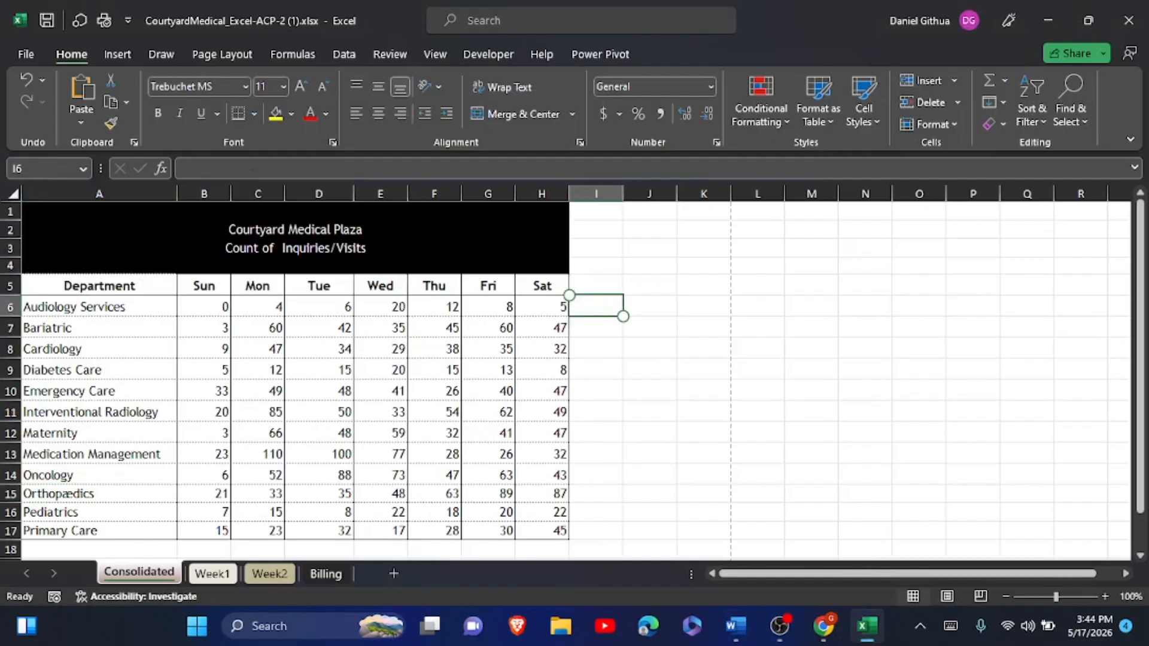
pyautogui.click(950, 626)
pyautogui.write('=sum(')
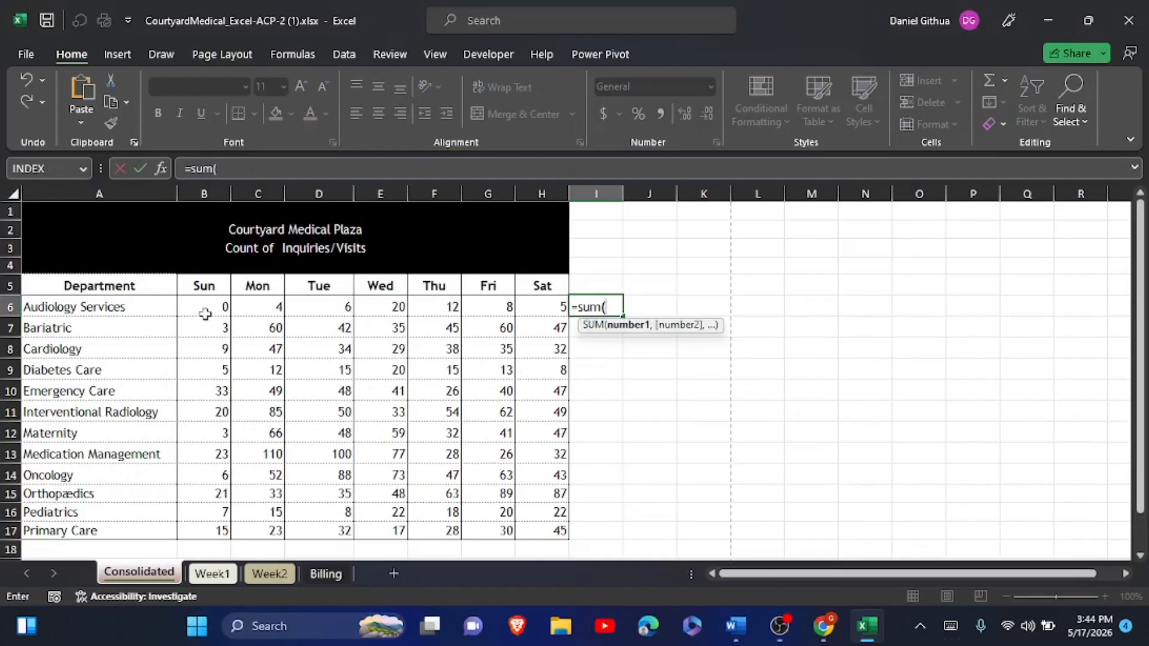
pyautogui.moveTo(205, 307); pyautogui.dragTo(541, 306)
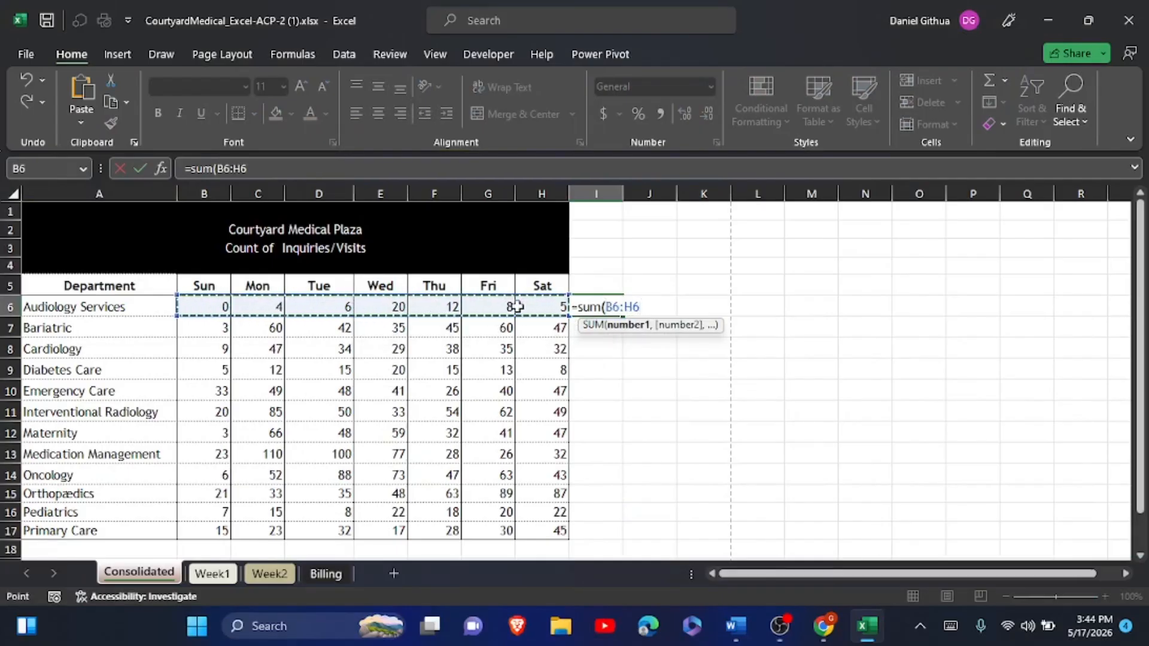
pyautogui.click(140, 169)
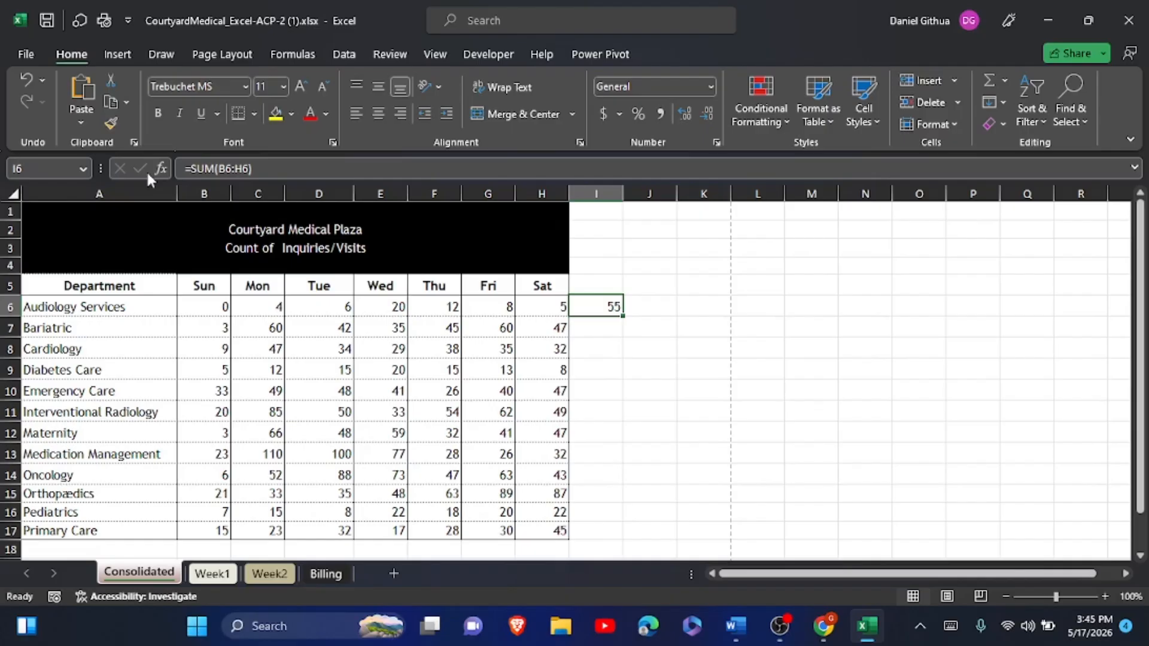
# - Begin rewriting I6 as =LAMBDA(DEPT, in front of the existing SUM
pyautogui.click(192, 172)
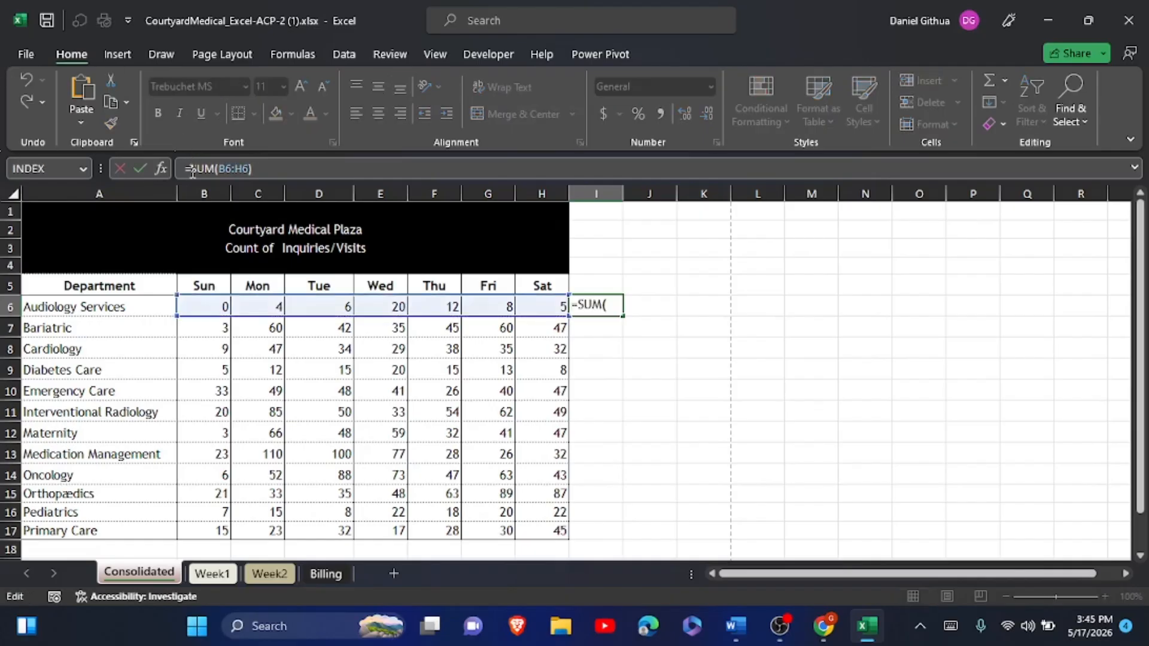
pyautogui.write('LA')
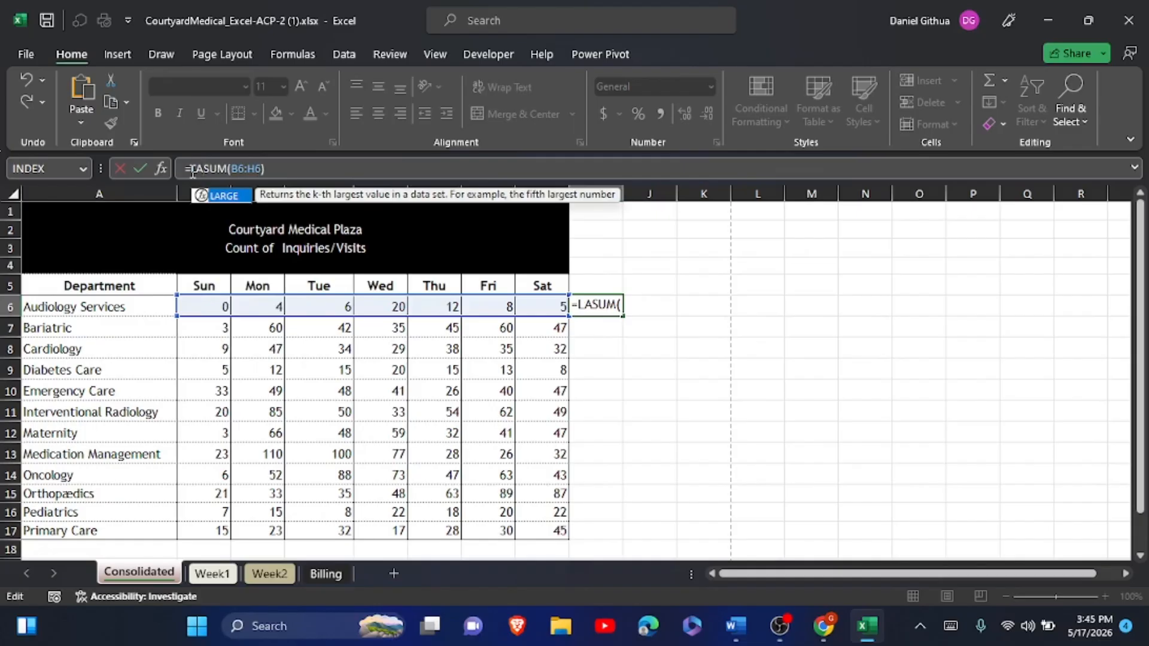
pyautogui.write('M')
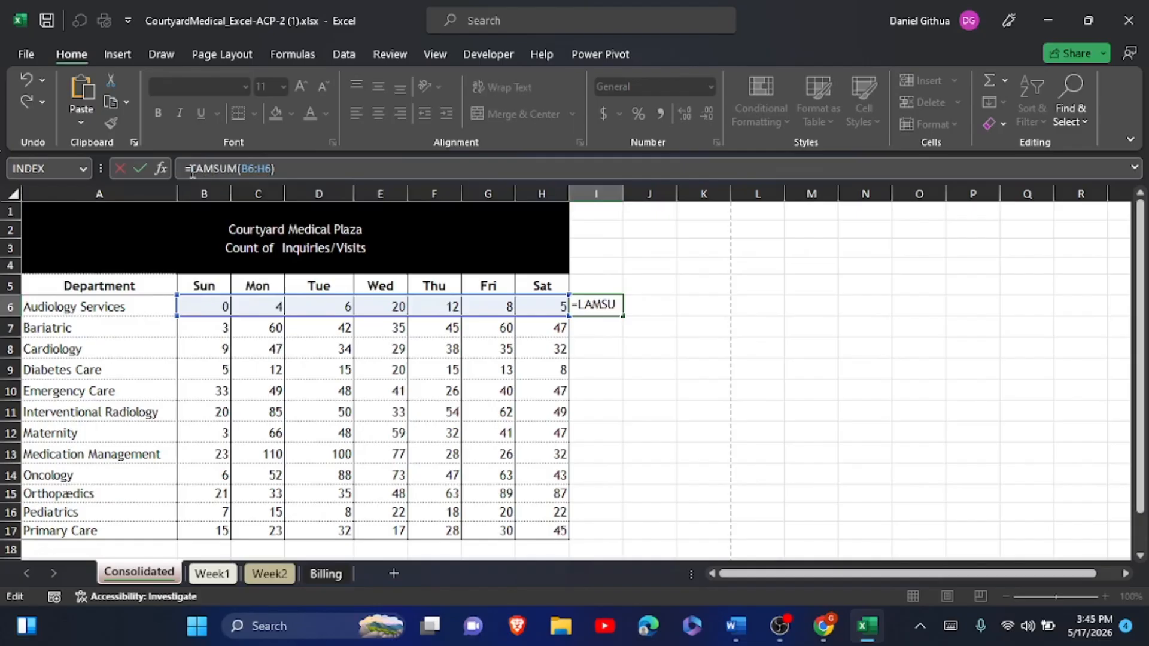
pyautogui.write('BDA(')
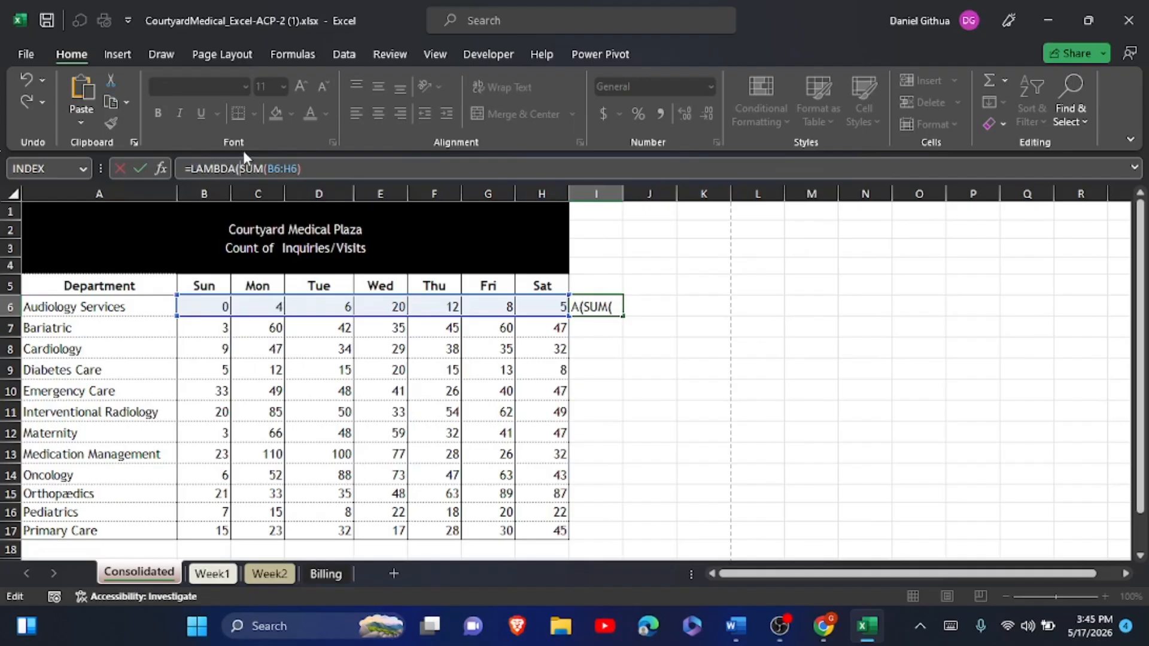
pyautogui.write('DE')
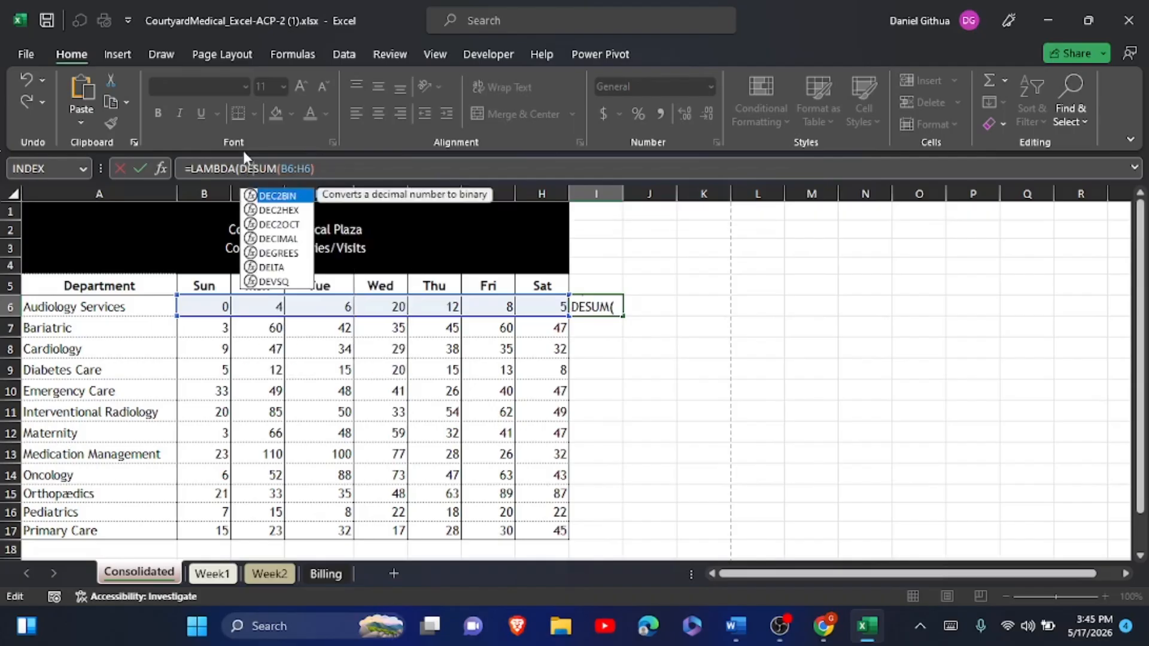
pyautogui.click(949, 626)
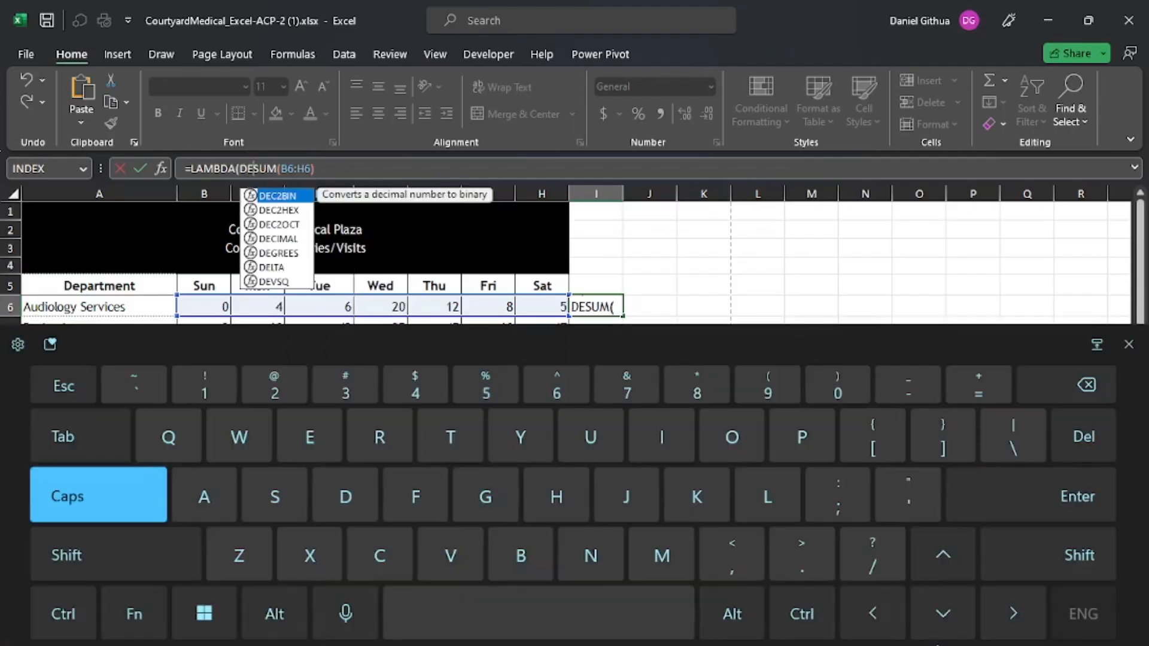
pyautogui.write('PT')
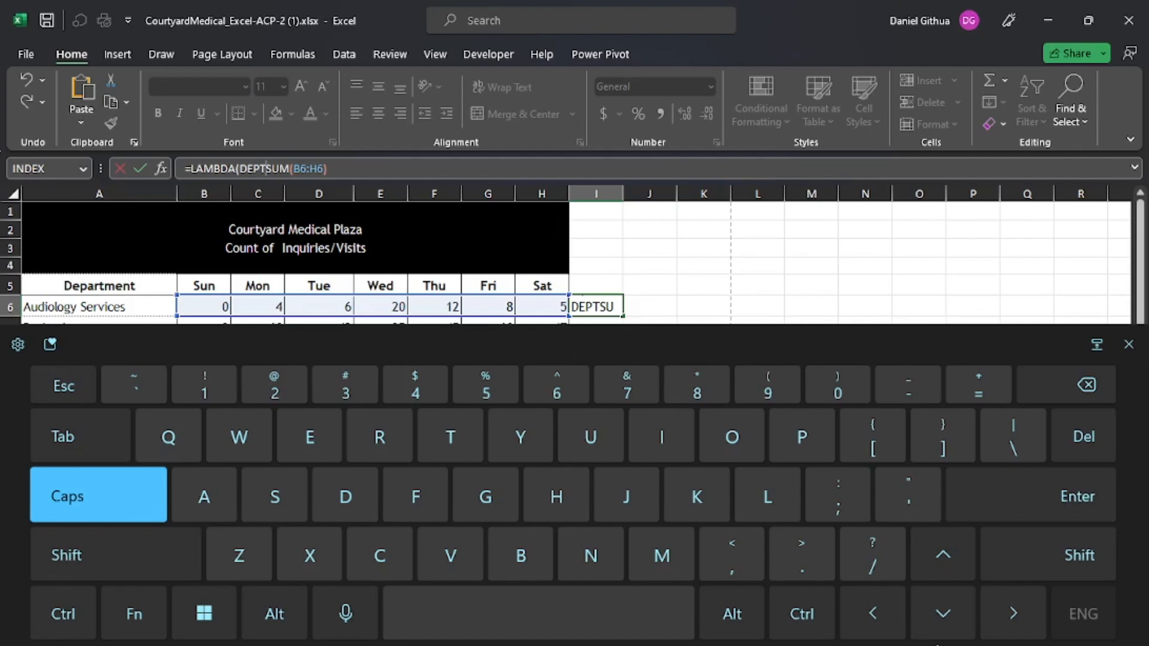
pyautogui.write(',')
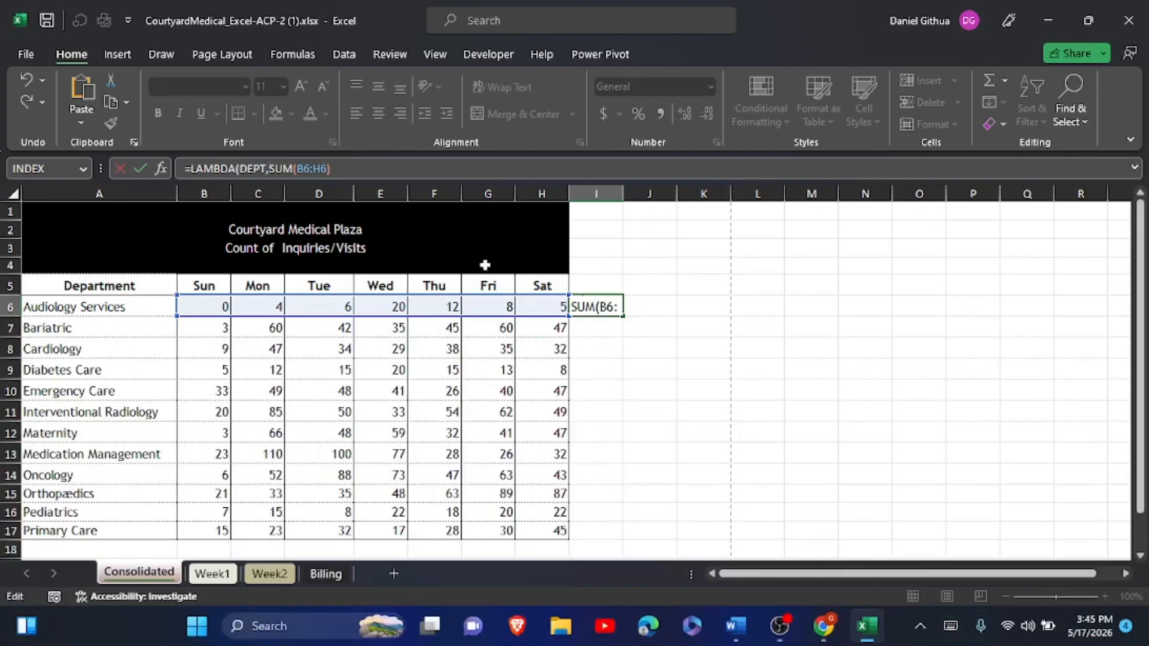
# - Replace SUM's B6:H6 reference with dept and lowercase the parameter name to dept
pyautogui.moveTo(297, 168); pyautogui.dragTo(326, 169)
pyautogui.press('BackSpace')
pyautogui.write('D')
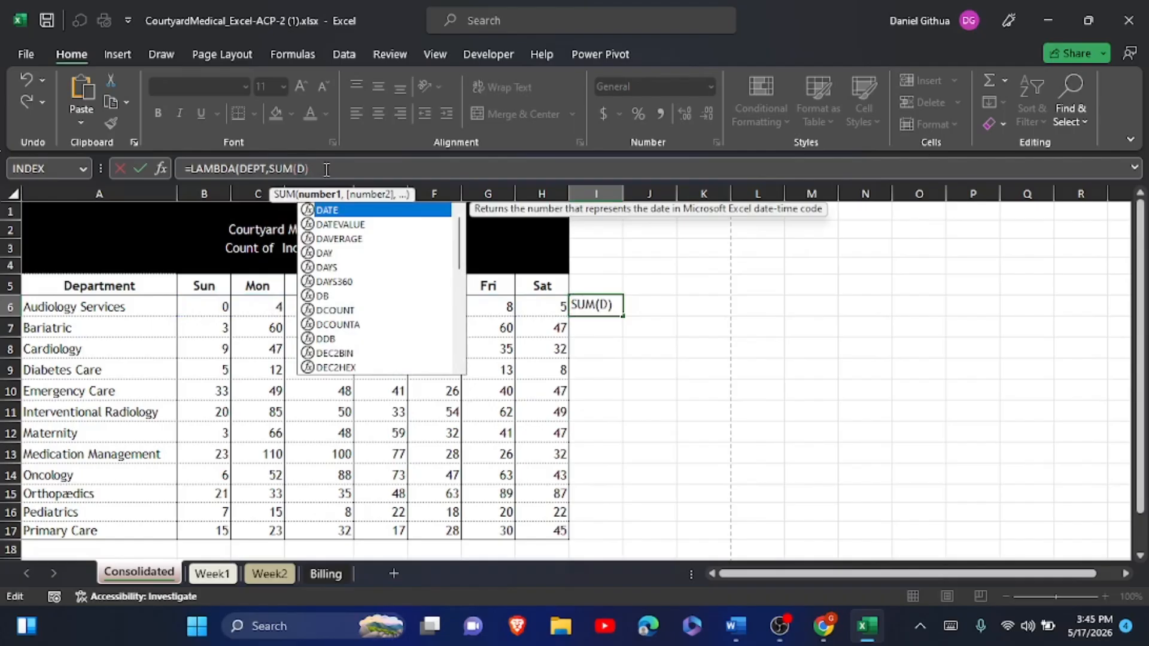
pyautogui.click(950, 626)
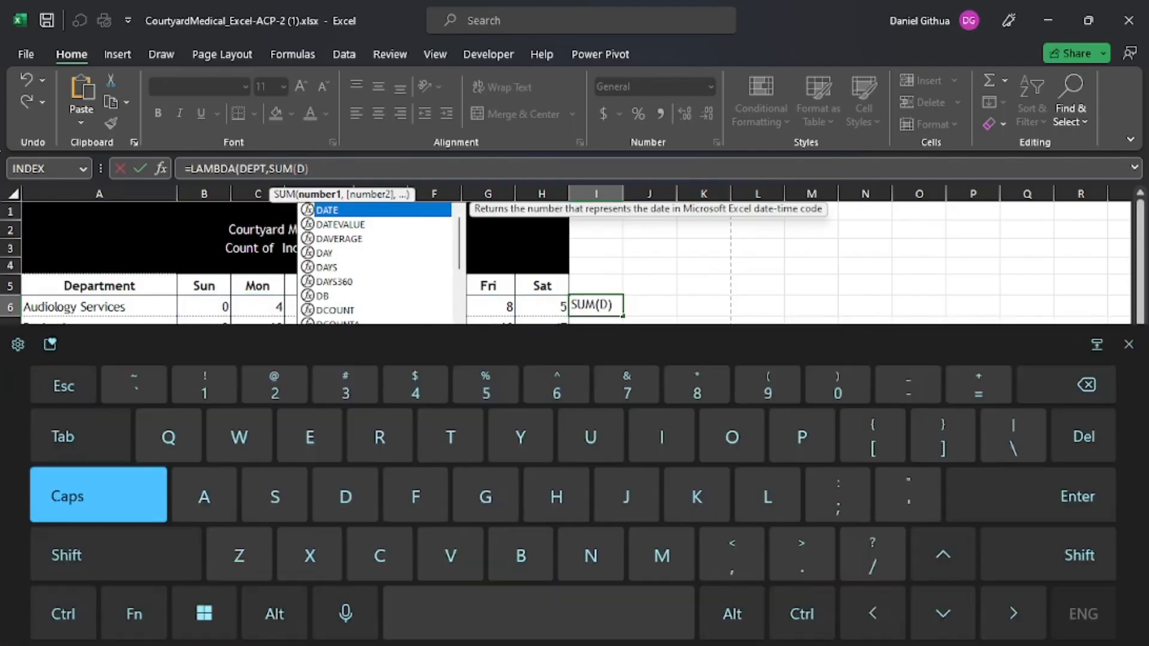
pyautogui.press('BackSpace')
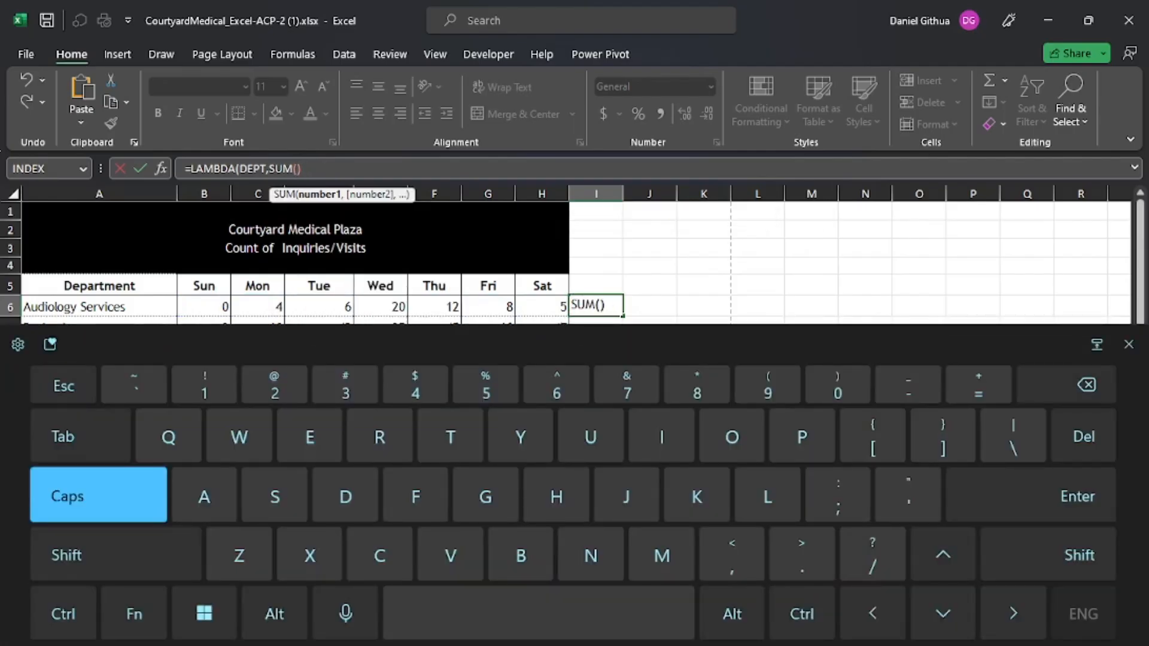
pyautogui.press('capslock')
pyautogui.write('dep')
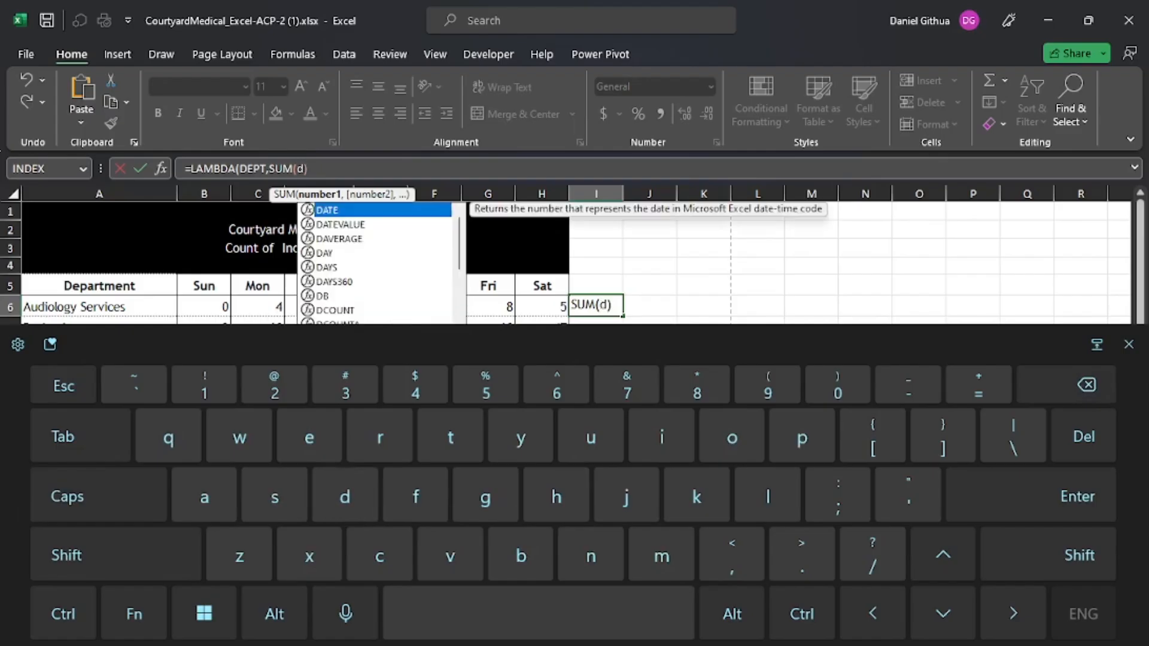
pyautogui.write('t')
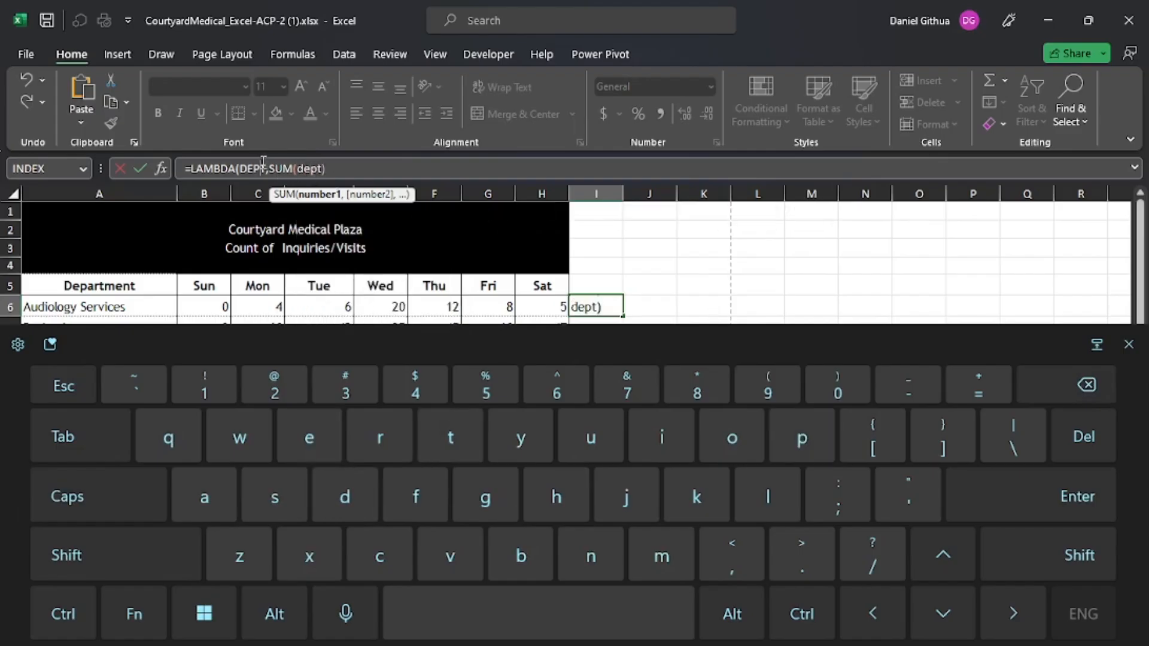
pyautogui.moveTo(266, 168); pyautogui.dragTo(243, 168)
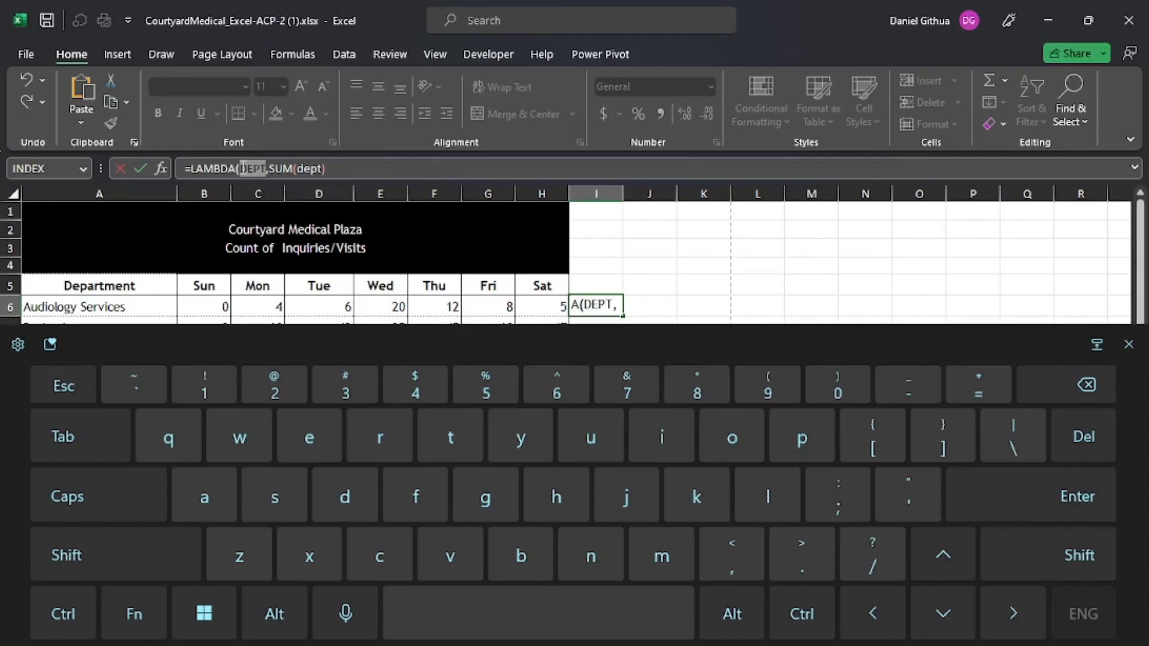
pyautogui.write('dept')
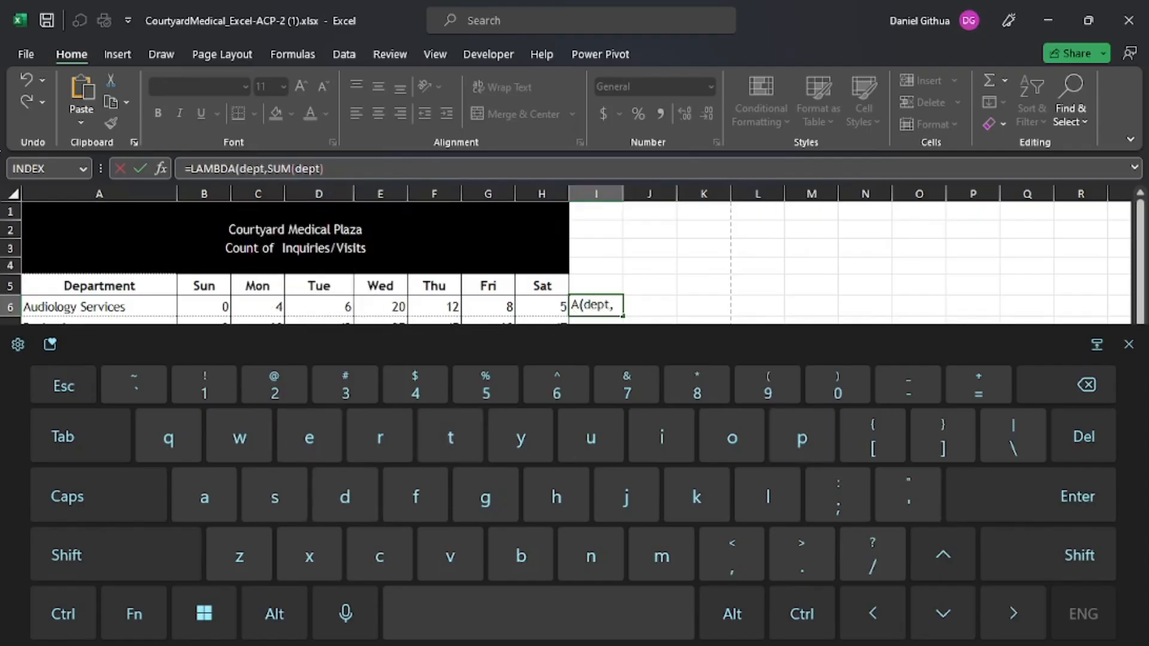
# - Add the closing bracket and commit =LAMBDA(dept,SUM(dept)) in I6
pyautogui.click(319, 165)
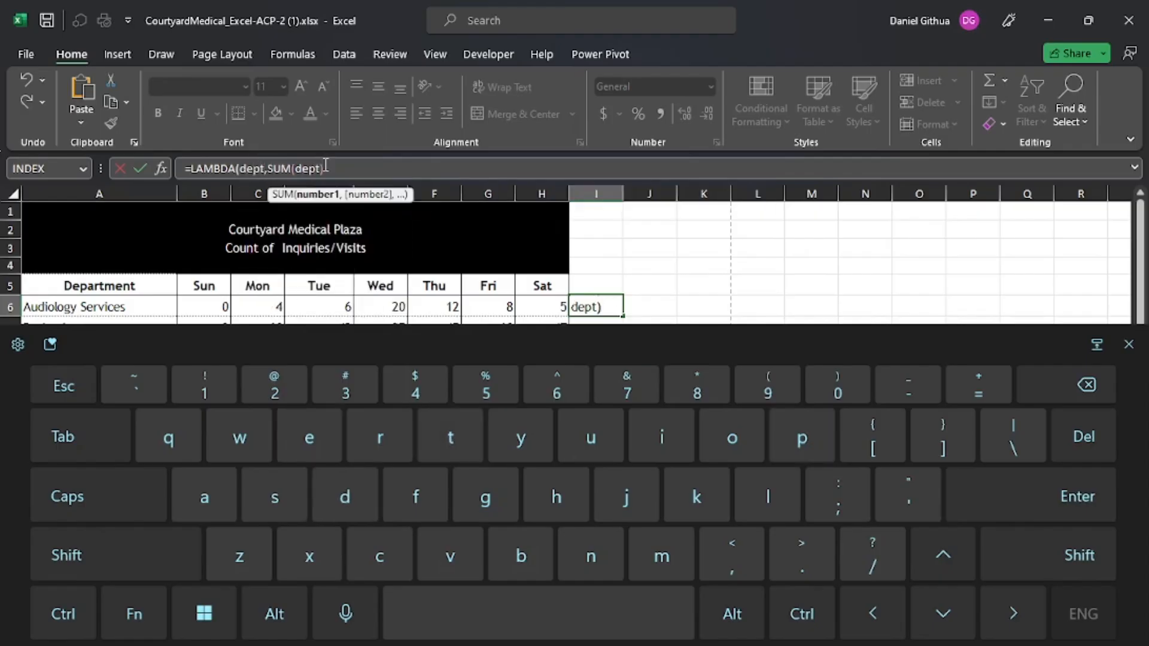
pyautogui.click(326, 166)
pyautogui.click(1048, 555)
pyautogui.write(')')
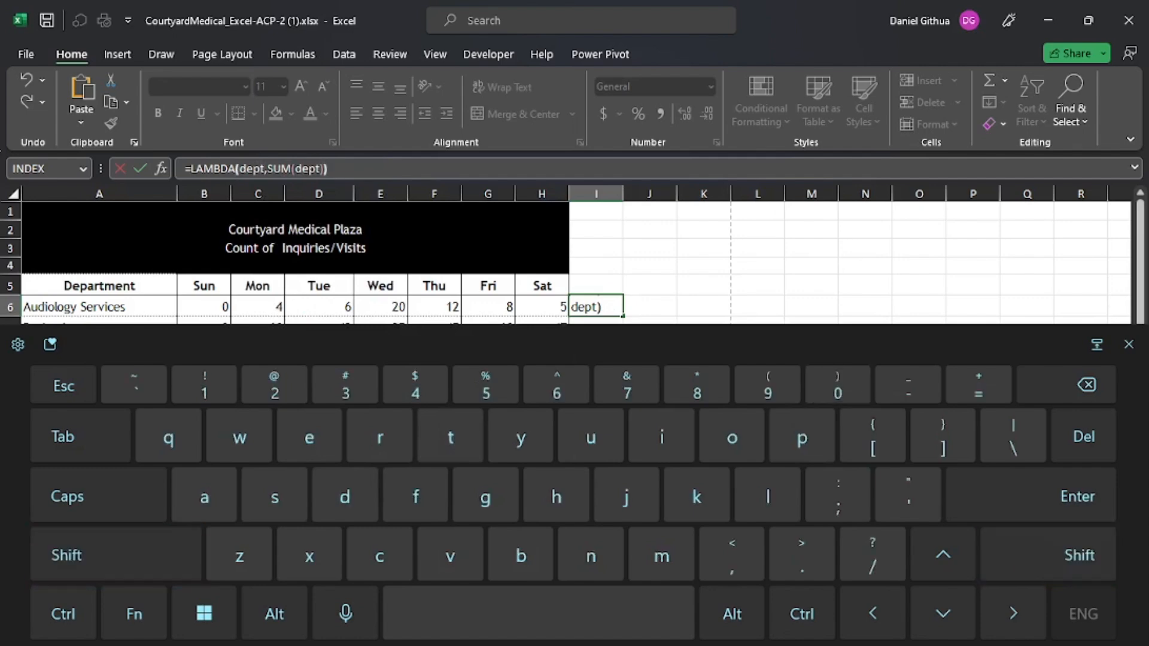
pyautogui.click(1128, 344)
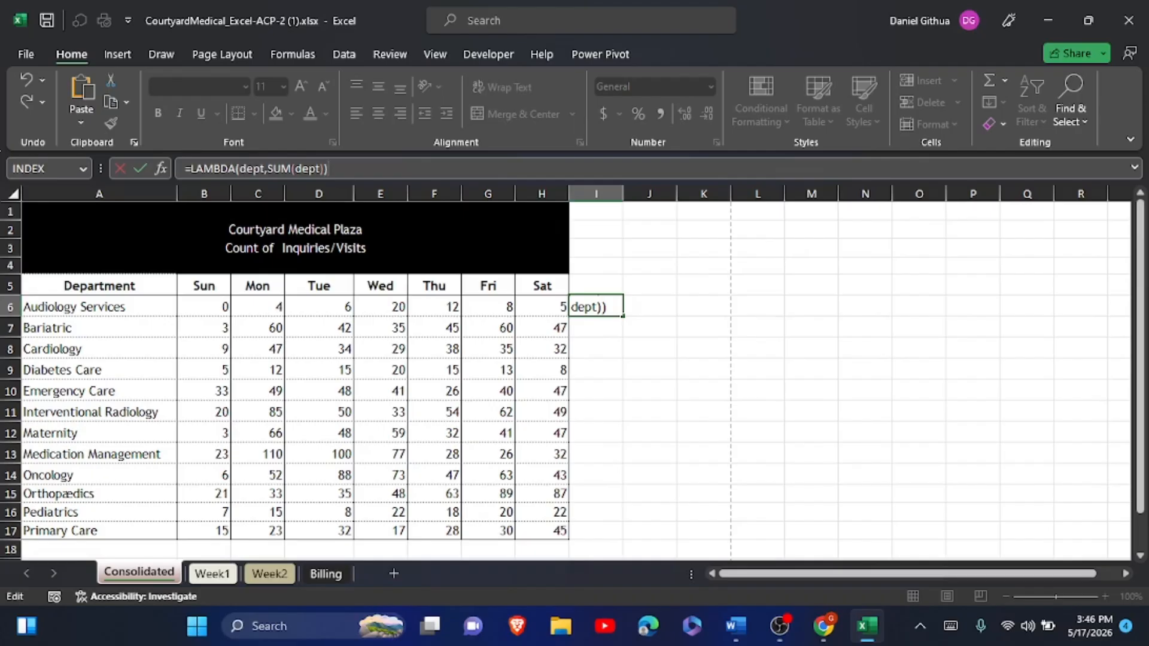
pyautogui.click(143, 165)
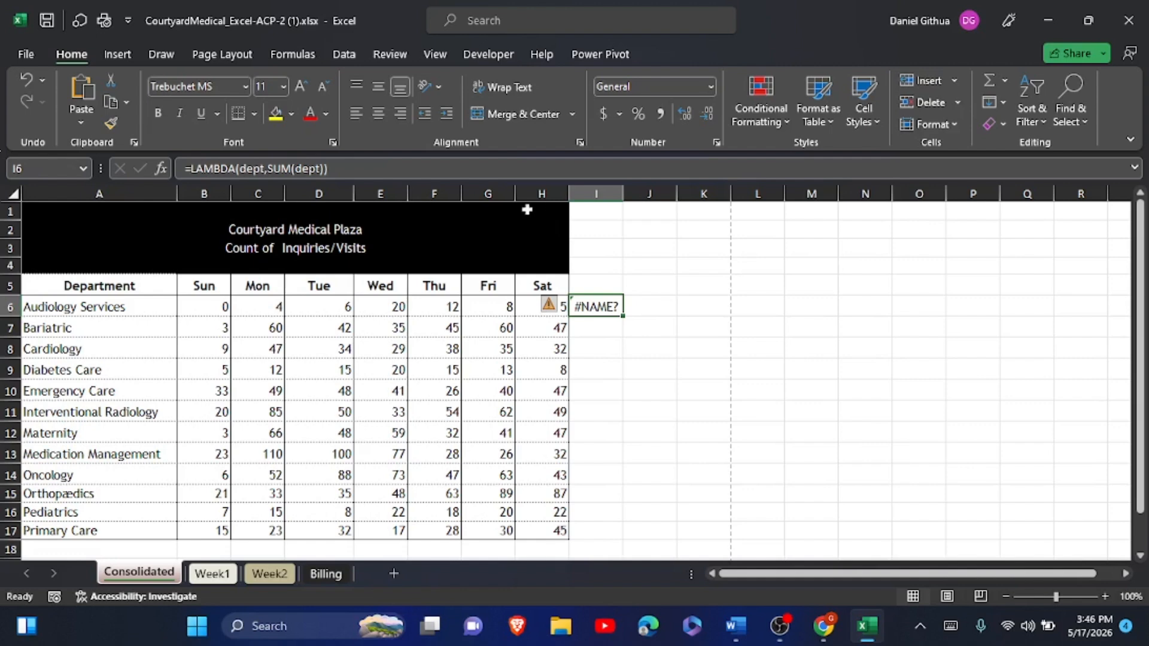
# - Try re-editing the =LAMBDA(dept,SUM(dept)) formula in I6, then cancel to leave it unchanged
pyautogui.moveTo(348, 169); pyautogui.dragTo(186, 188)
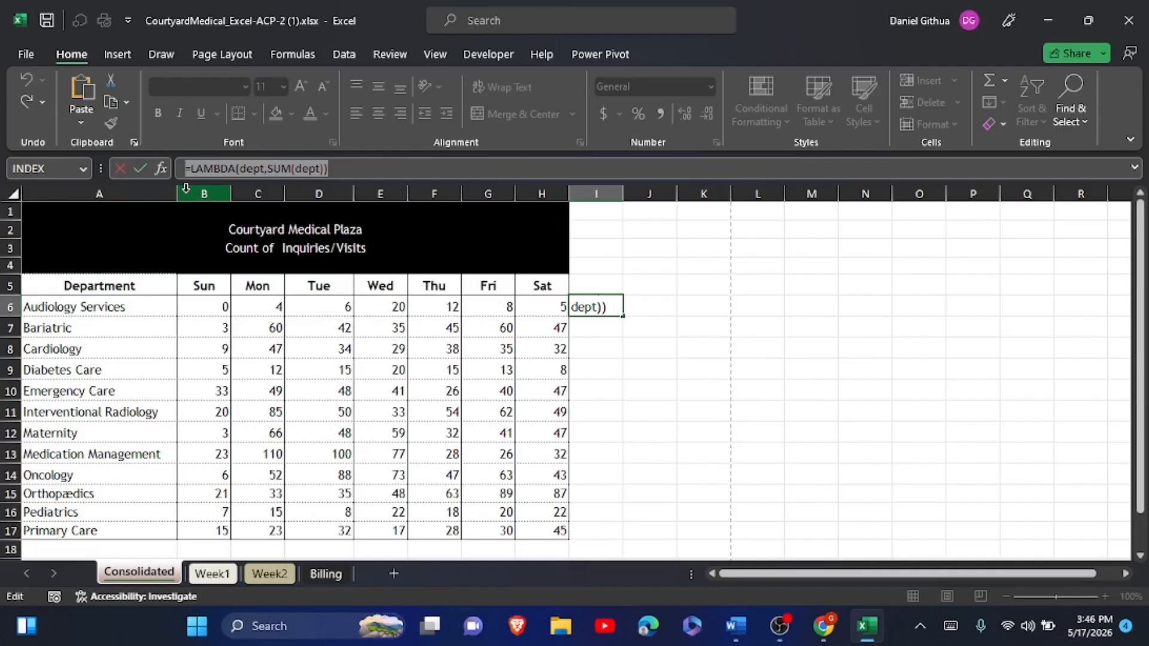
pyautogui.click(335, 52)
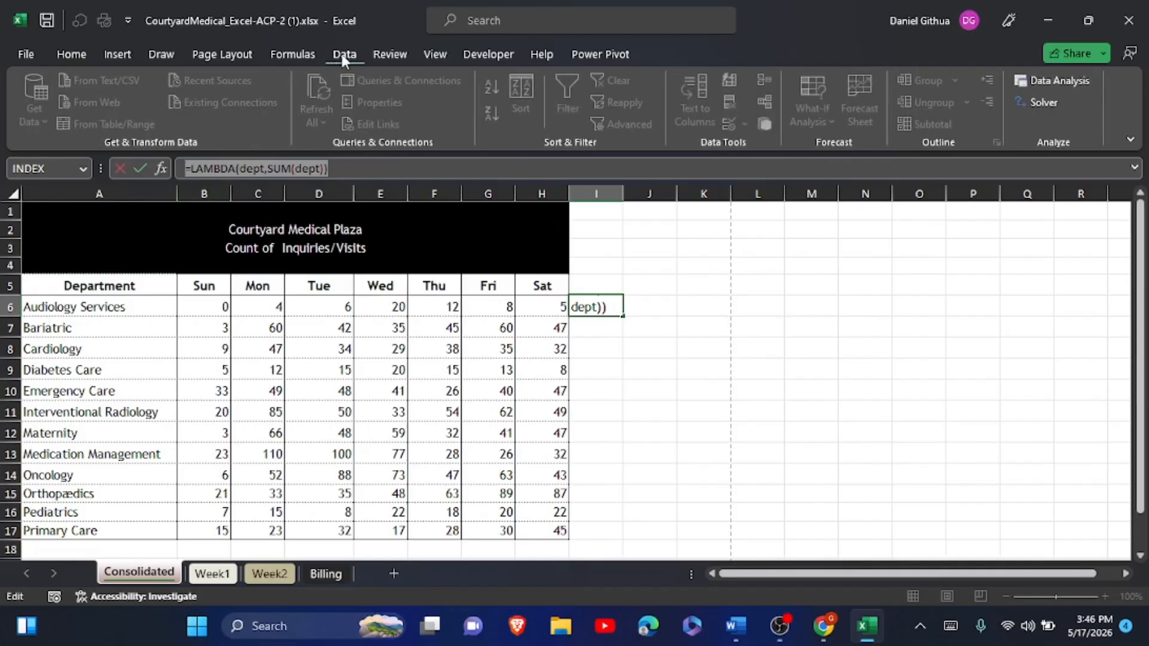
pyautogui.write('=')
pyautogui.click(665, 306)
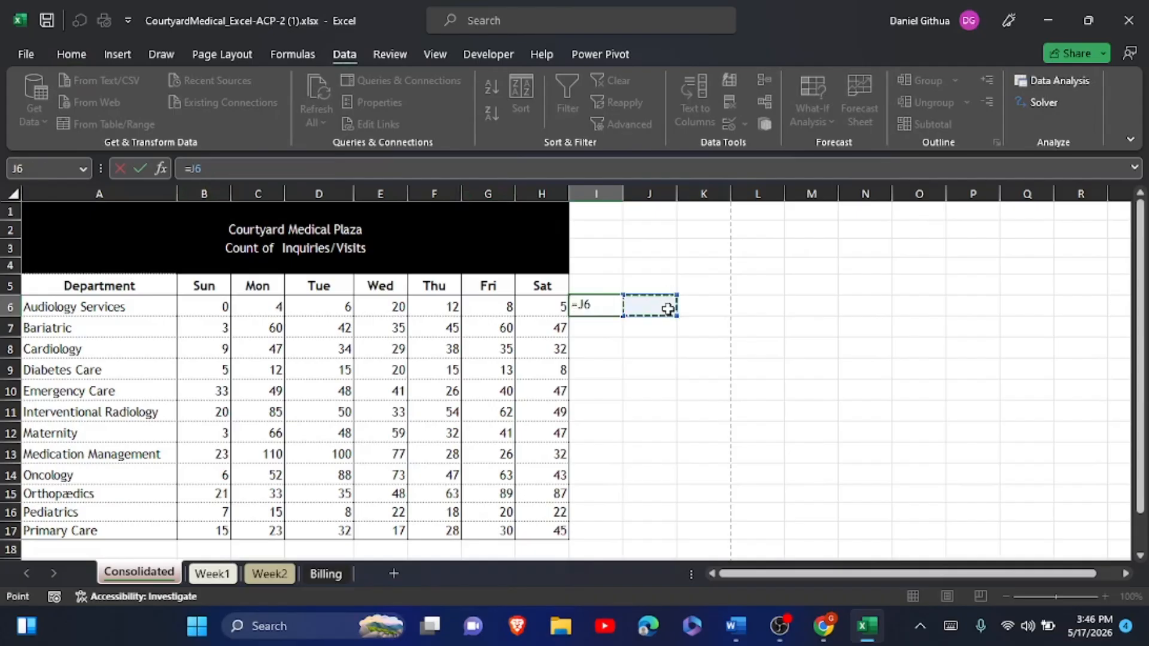
pyautogui.click(121, 169)
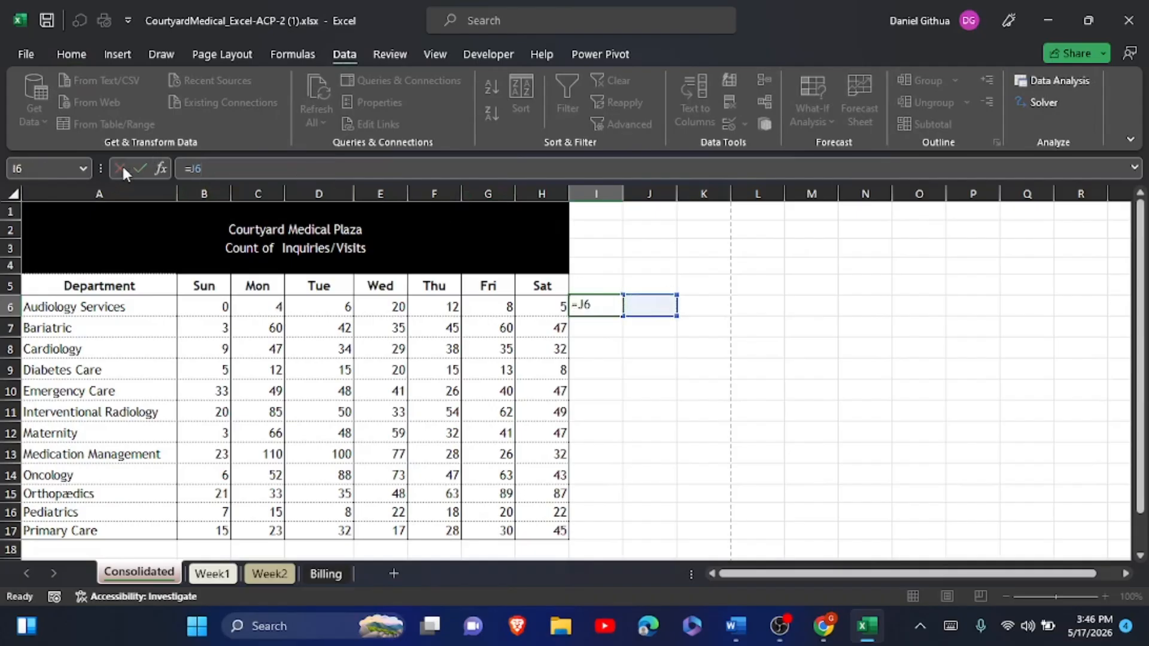
pyautogui.click(338, 169)
pyautogui.moveTo(338, 168); pyautogui.dragTo(177, 189)
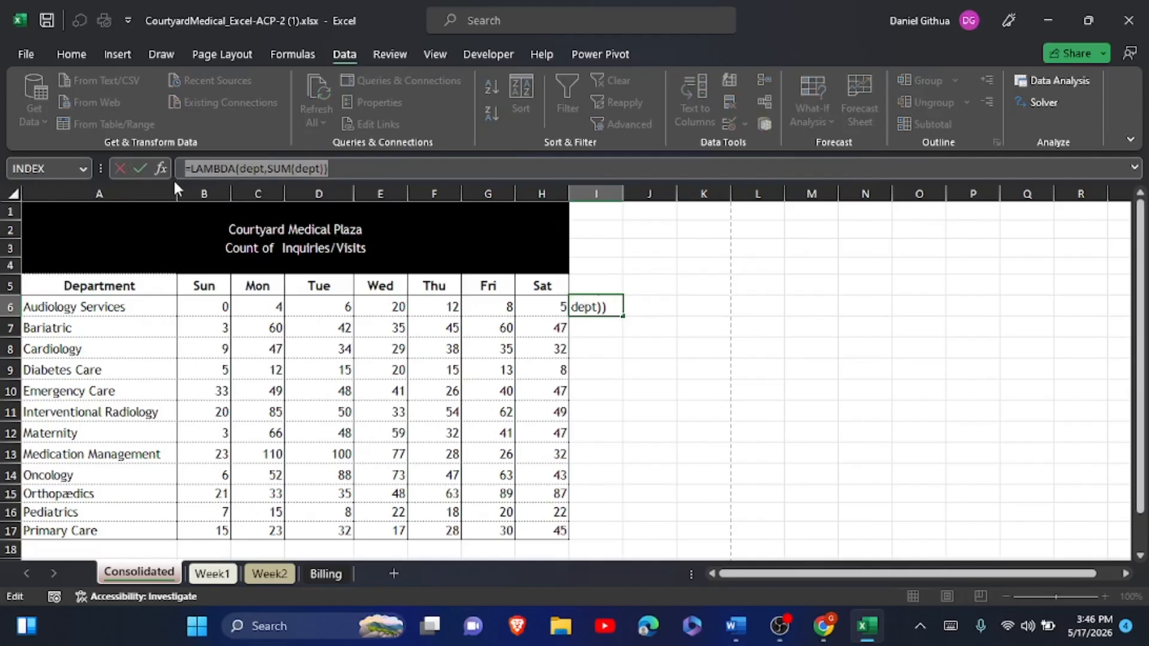
pyautogui.click(144, 169)
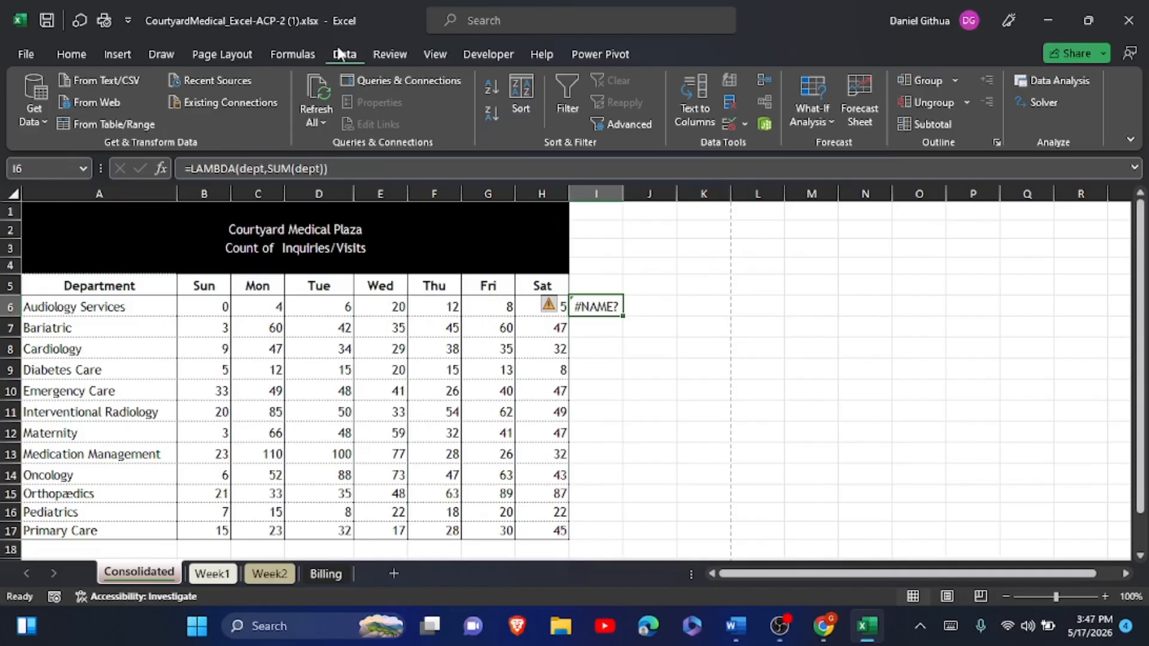
# - Start a new defined name in Name Manager referring to =LAMBDA(dept,SUM(dept))
pyautogui.click(313, 54)
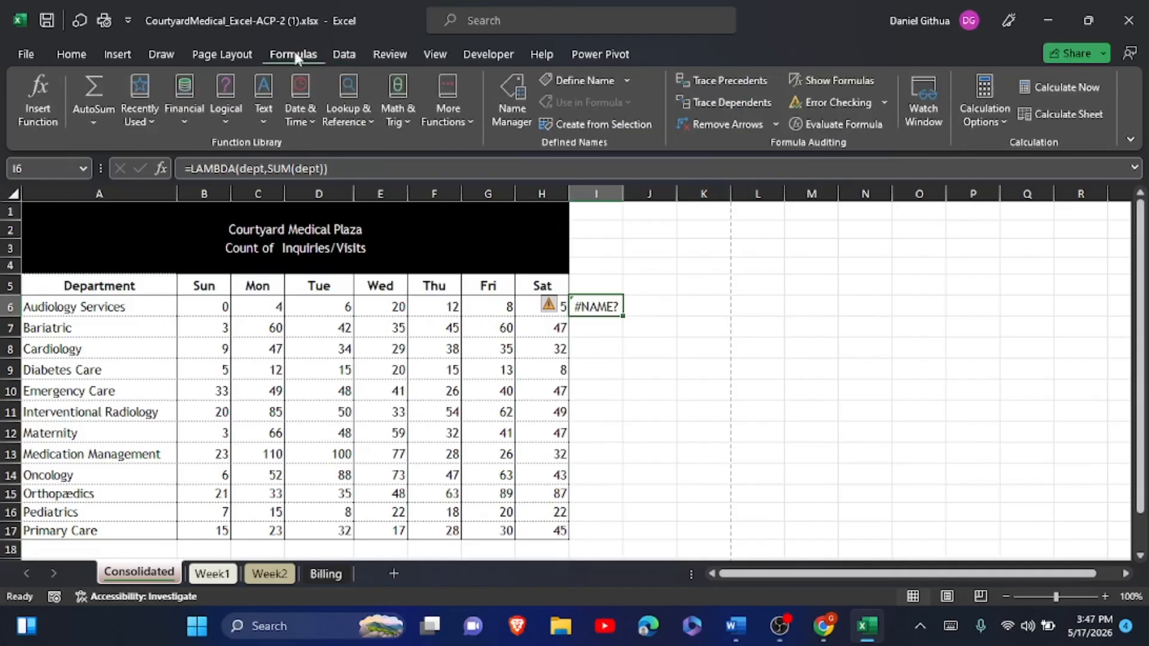
pyautogui.click(503, 93)
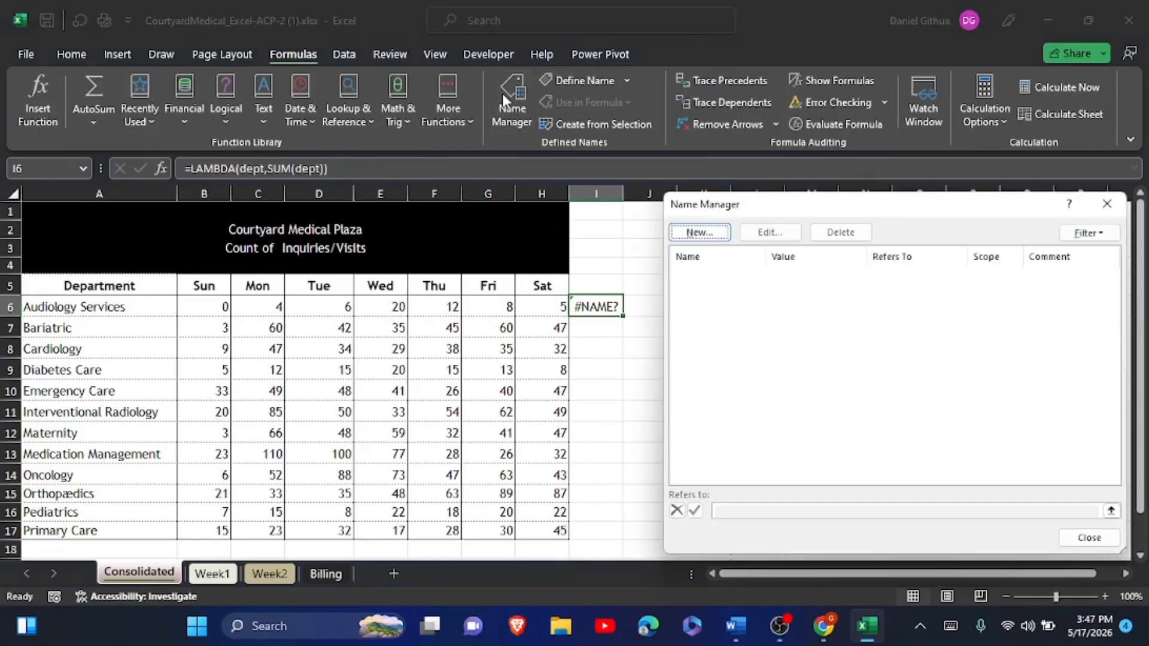
pyautogui.click(698, 233)
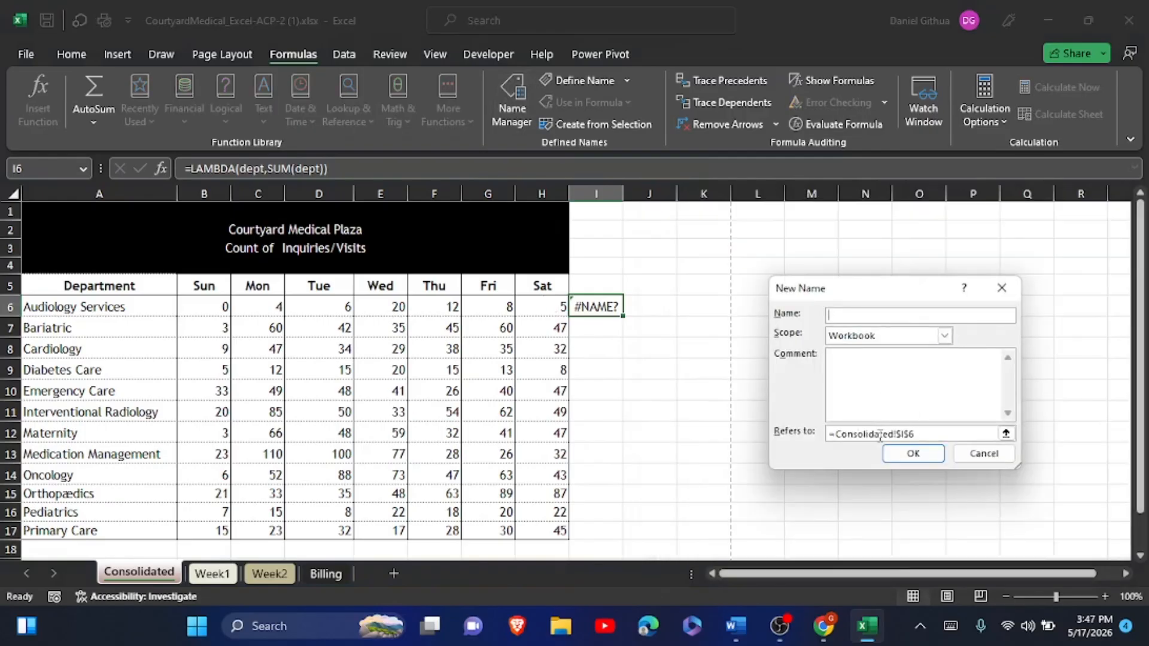
pyautogui.click(922, 435)
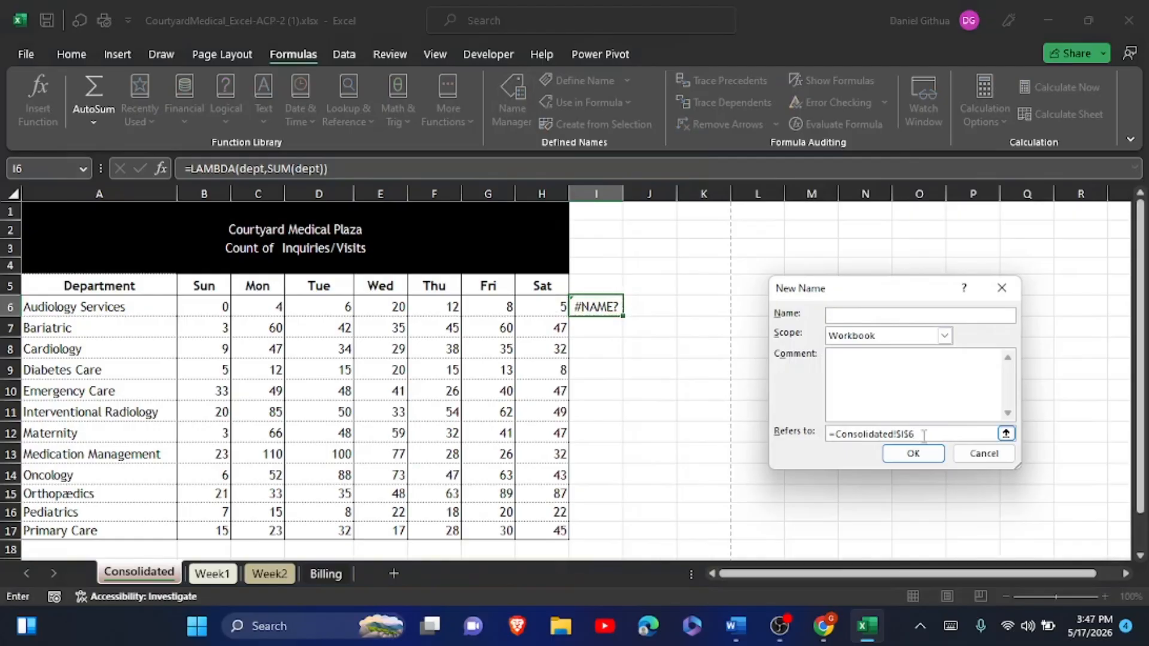
pyautogui.doubleClick(923, 436)
pyautogui.moveTo(832, 433); pyautogui.dragTo(923, 435)
pyautogui.hotkey('ctrl', 'v')
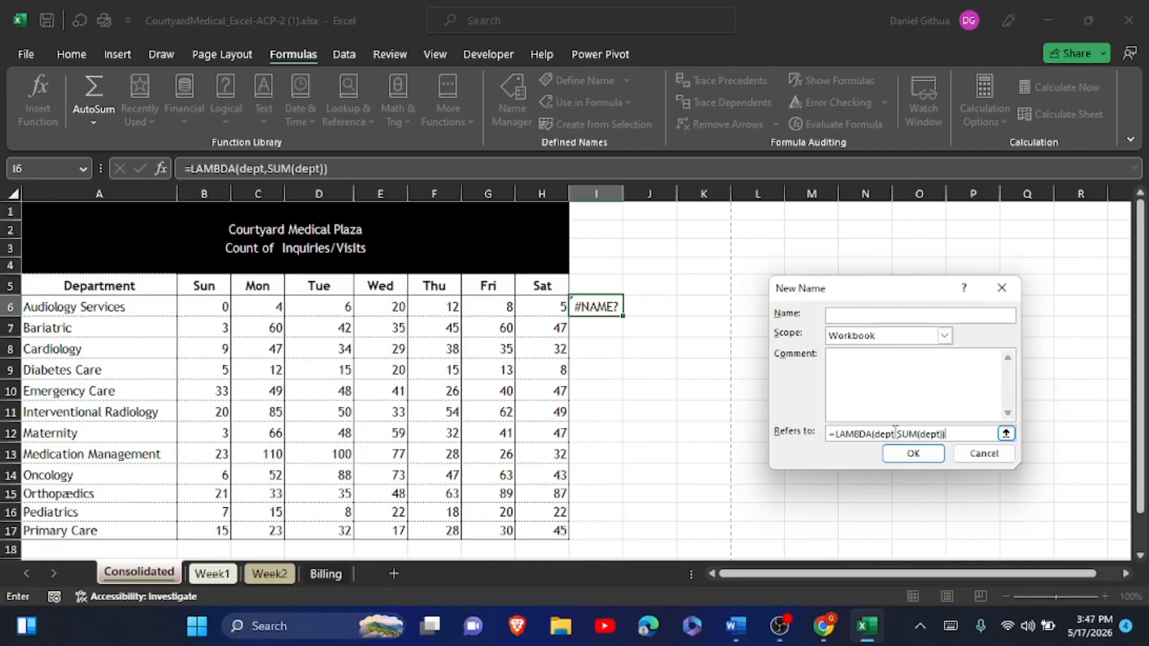
# - Name it DeptTotal with the comment 'Total for dept' and confirm
pyautogui.click(840, 317)
pyautogui.click(949, 626)
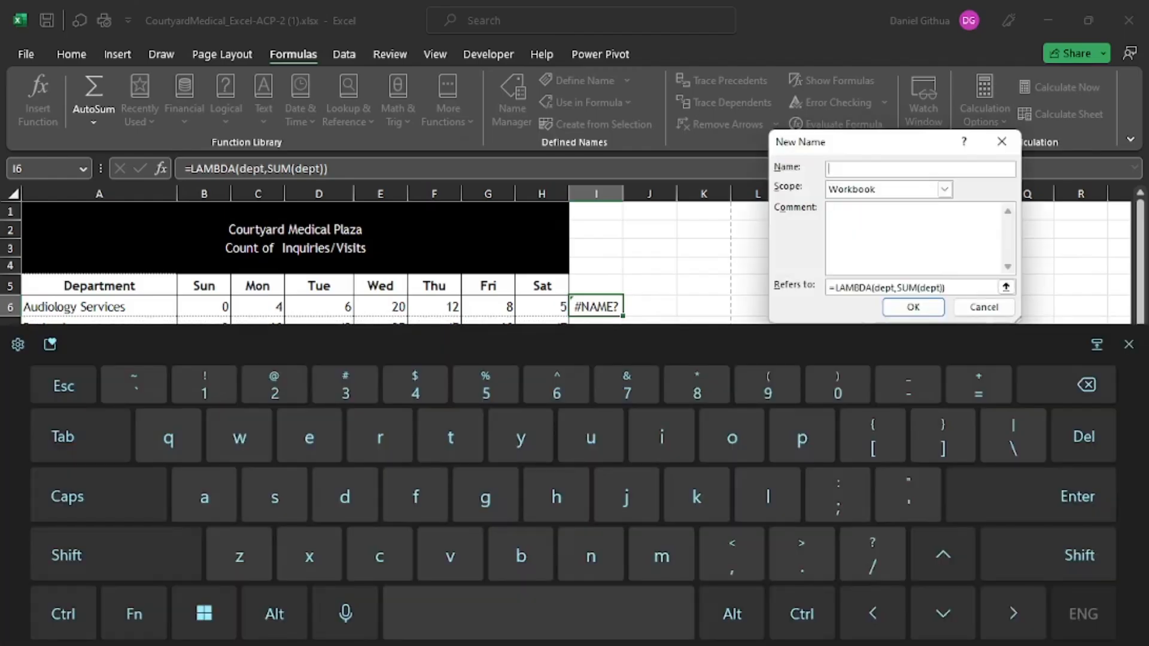
pyautogui.press('shift')
pyautogui.write('DeptTotal')
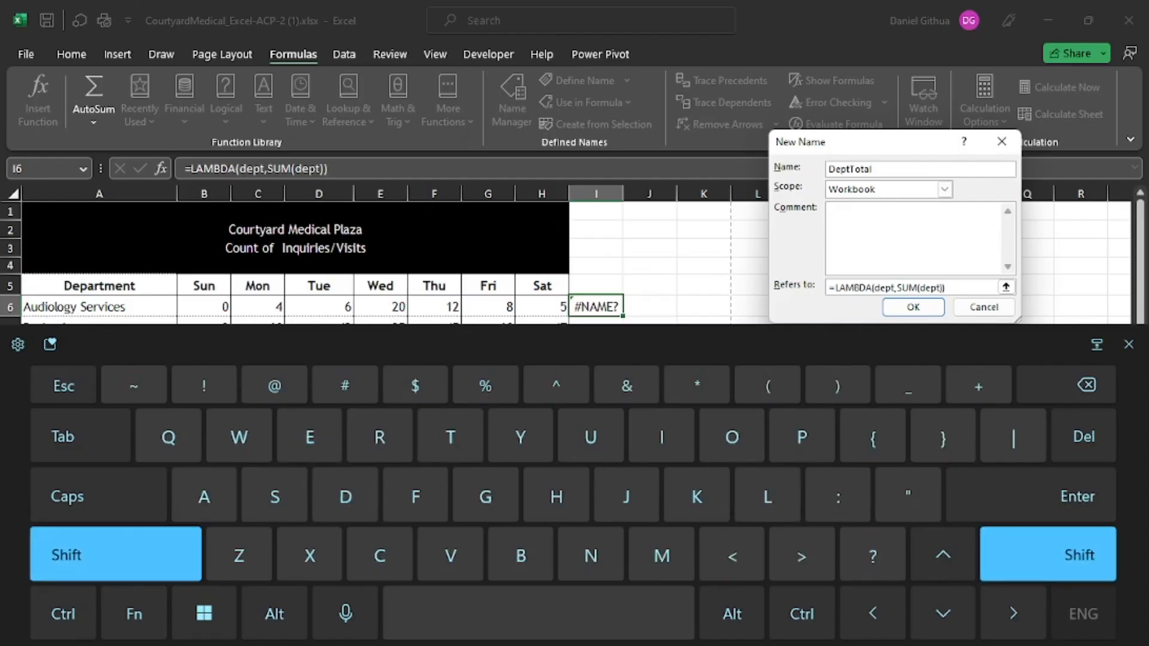
pyautogui.write('Total for ')
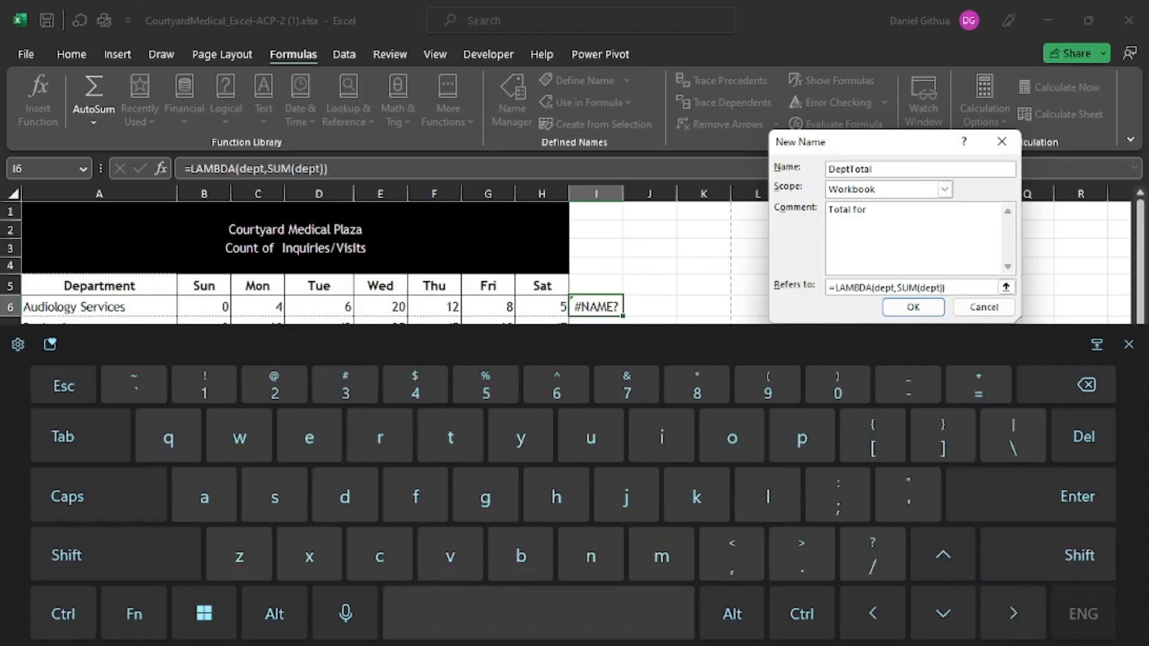
pyautogui.write('dept')
pyautogui.click(1128, 344)
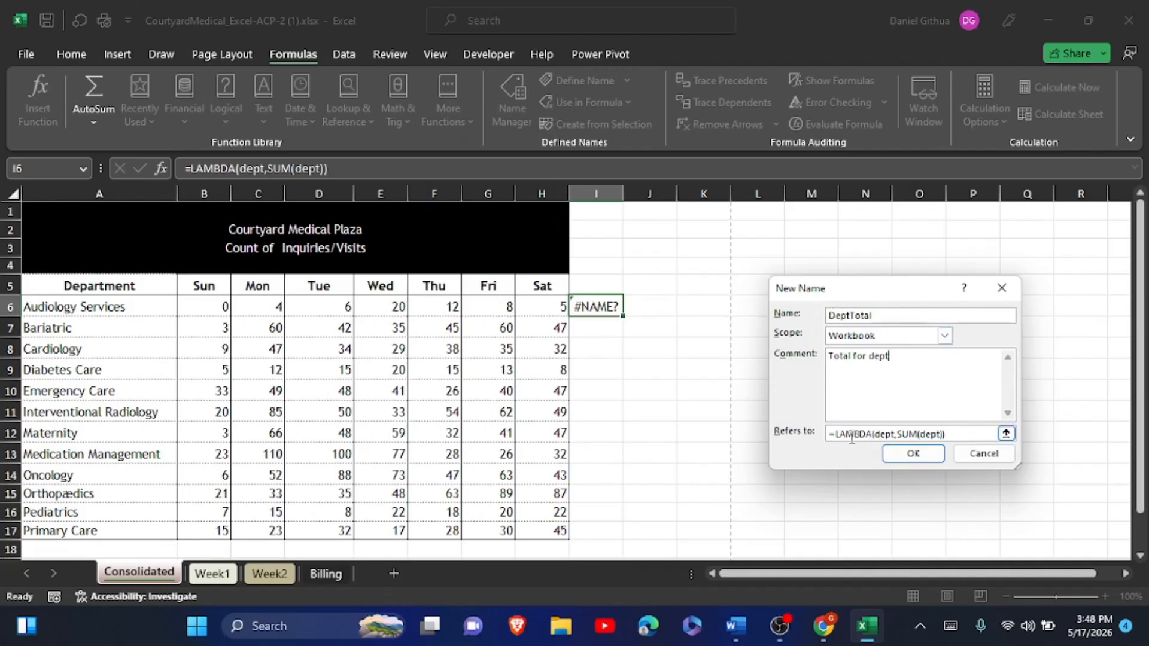
pyautogui.click(913, 453)
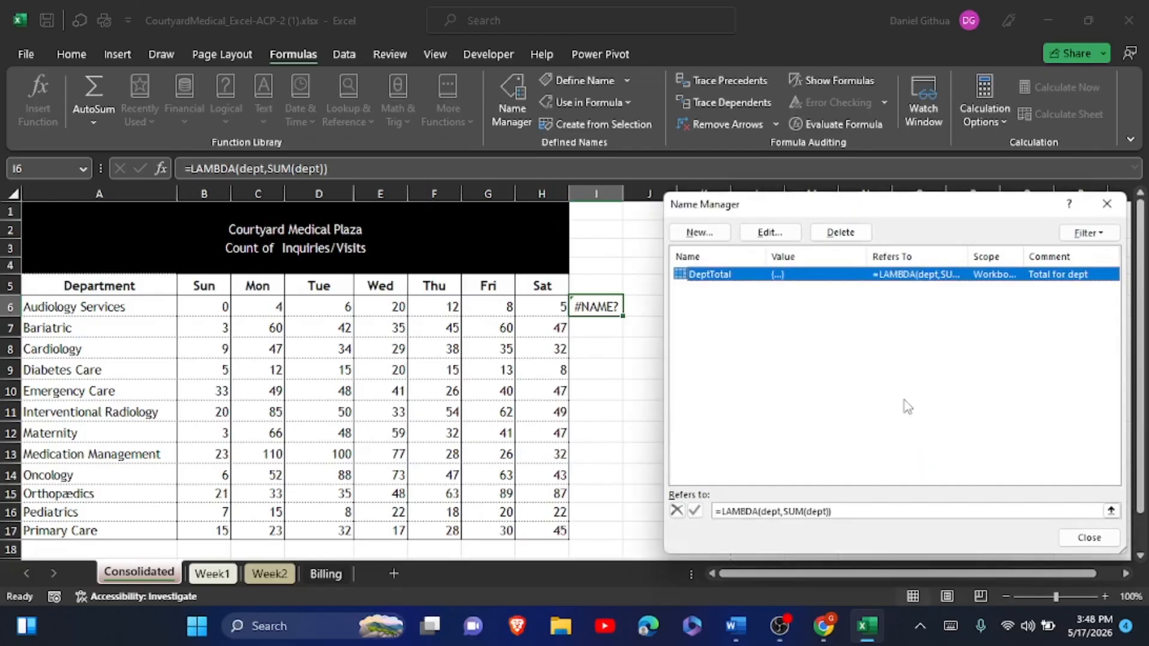
# - Close Name Manager and erase the =LAMBDA(dept,SUM(dept)) formula from I6
pyautogui.click(1105, 205)
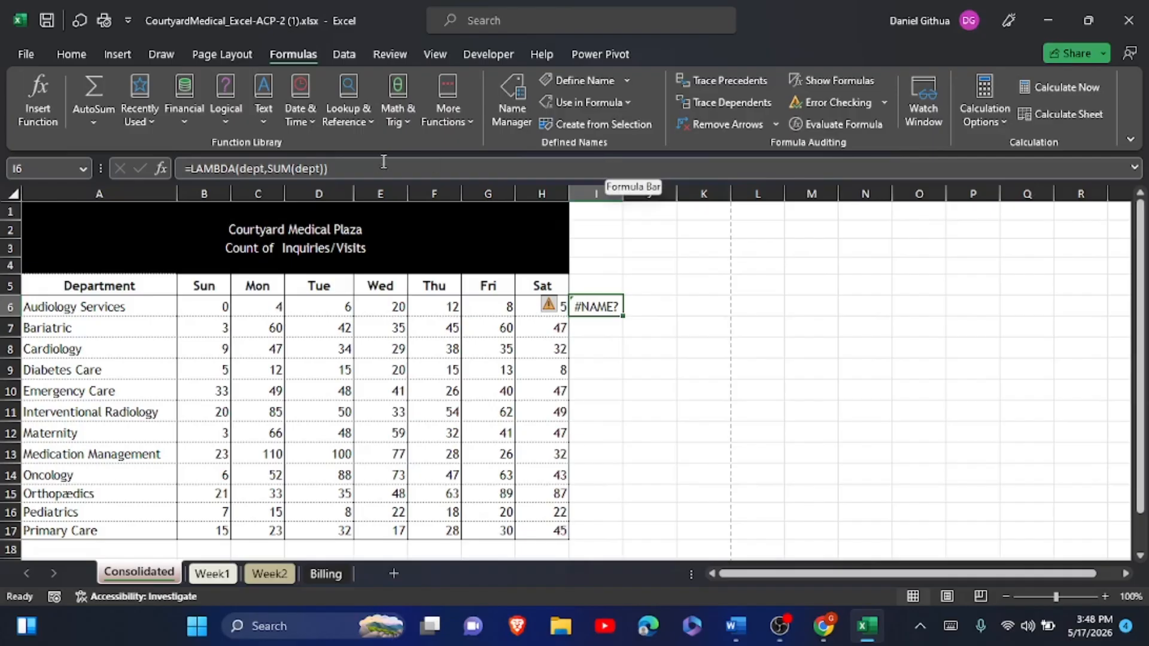
pyautogui.click(357, 174)
pyautogui.hotkey('ctrl', 'a')
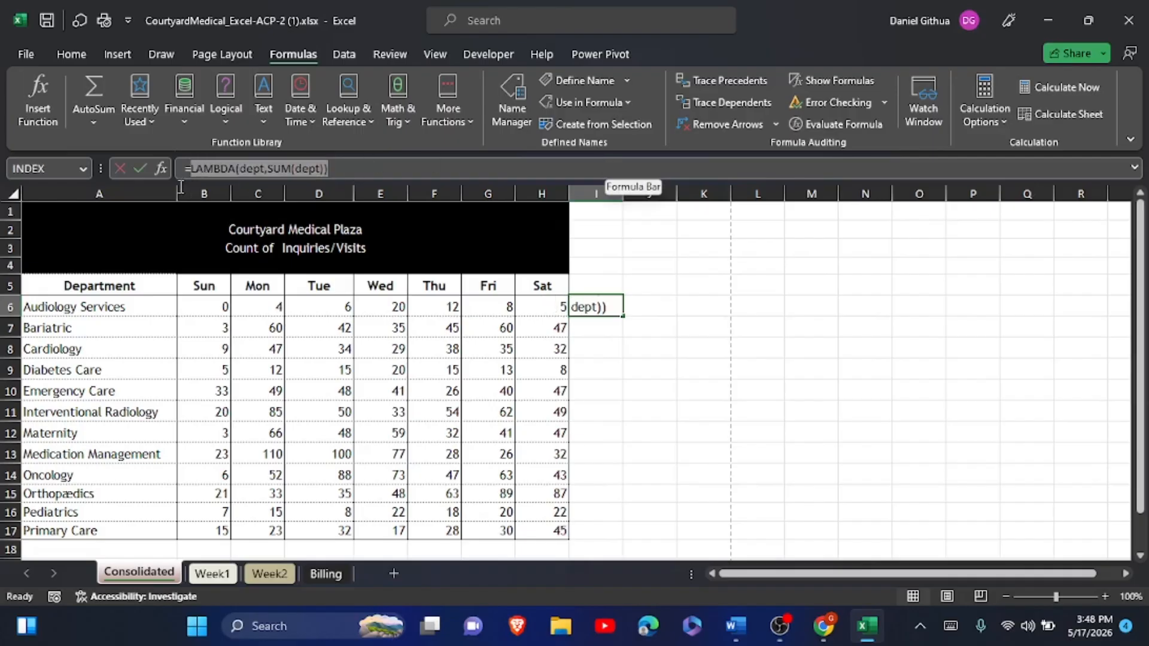
pyautogui.press('BackSpace')
# - Enter =DeptTotal(B6:H6) in cell I6
pyautogui.press('Return')
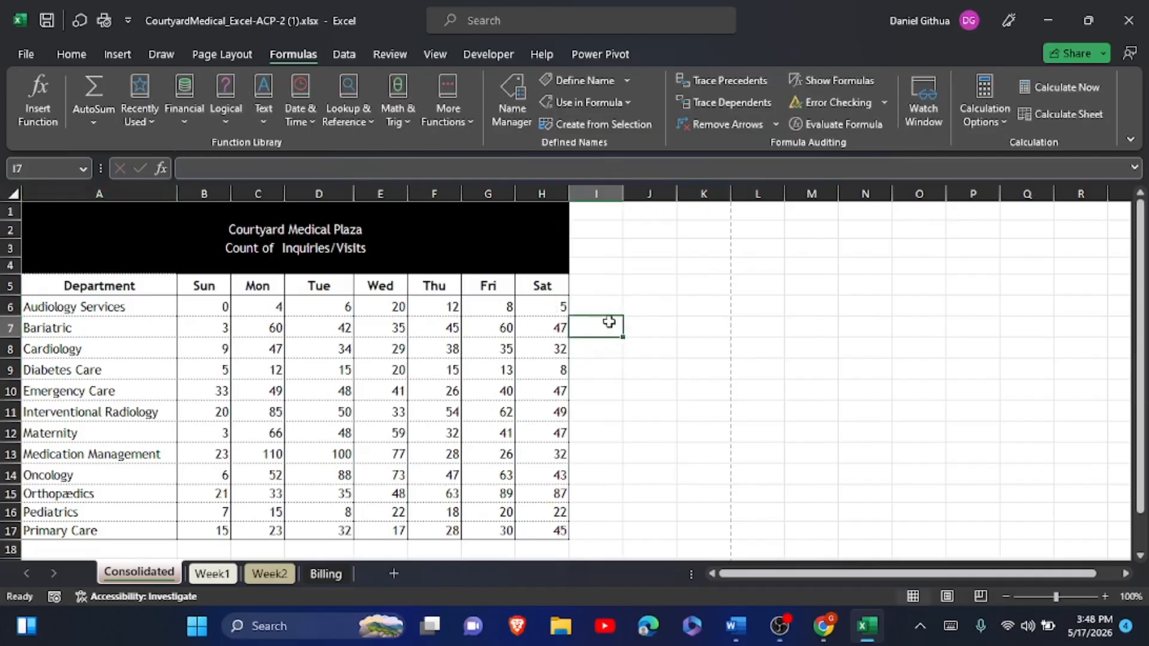
pyautogui.click(608, 311)
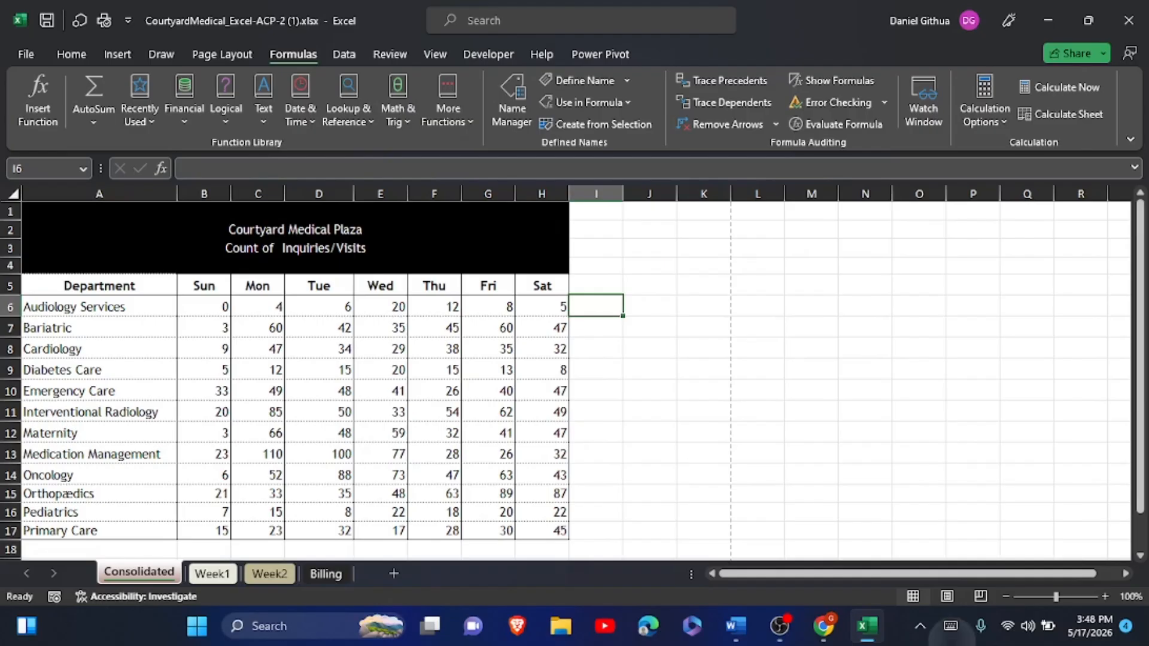
pyautogui.click(950, 626)
pyautogui.write('=d')
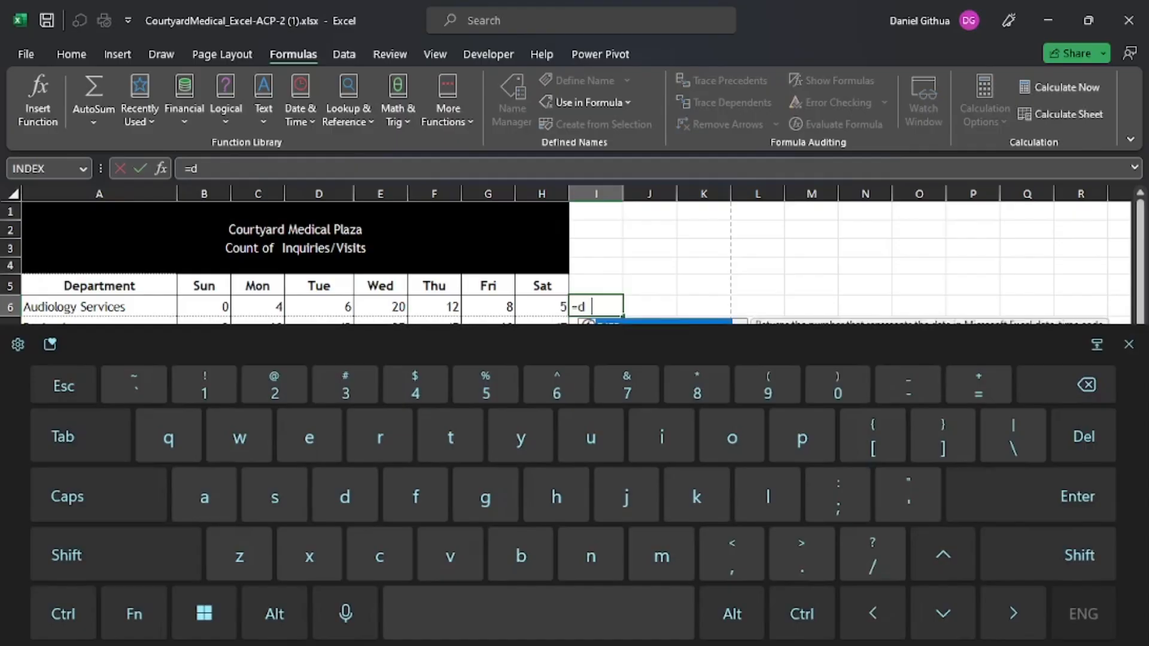
pyautogui.write('ep')
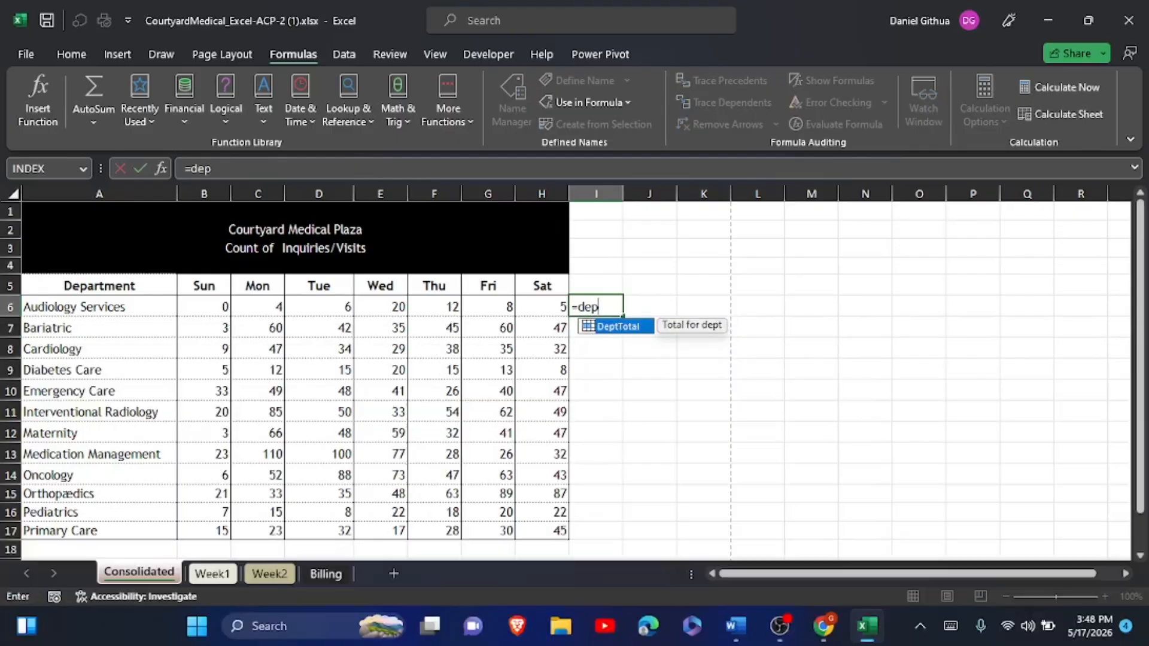
pyautogui.doubleClick(616, 325)
pyautogui.write('(')
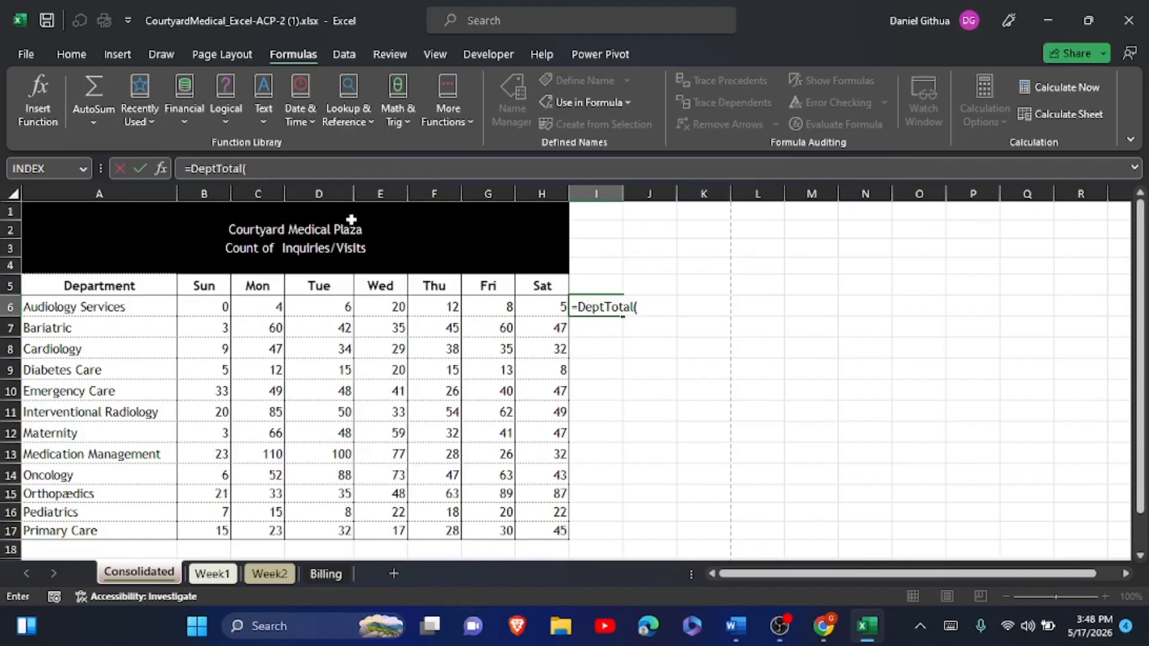
pyautogui.moveTo(220, 305); pyautogui.dragTo(518, 316)
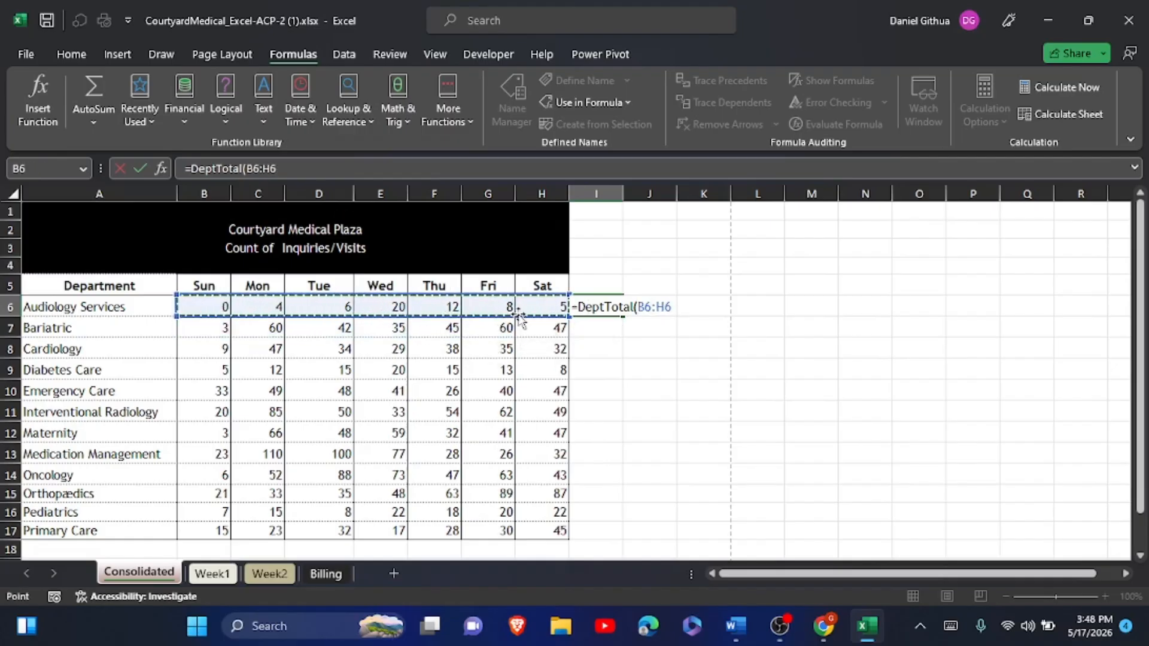
pyautogui.click(141, 167)
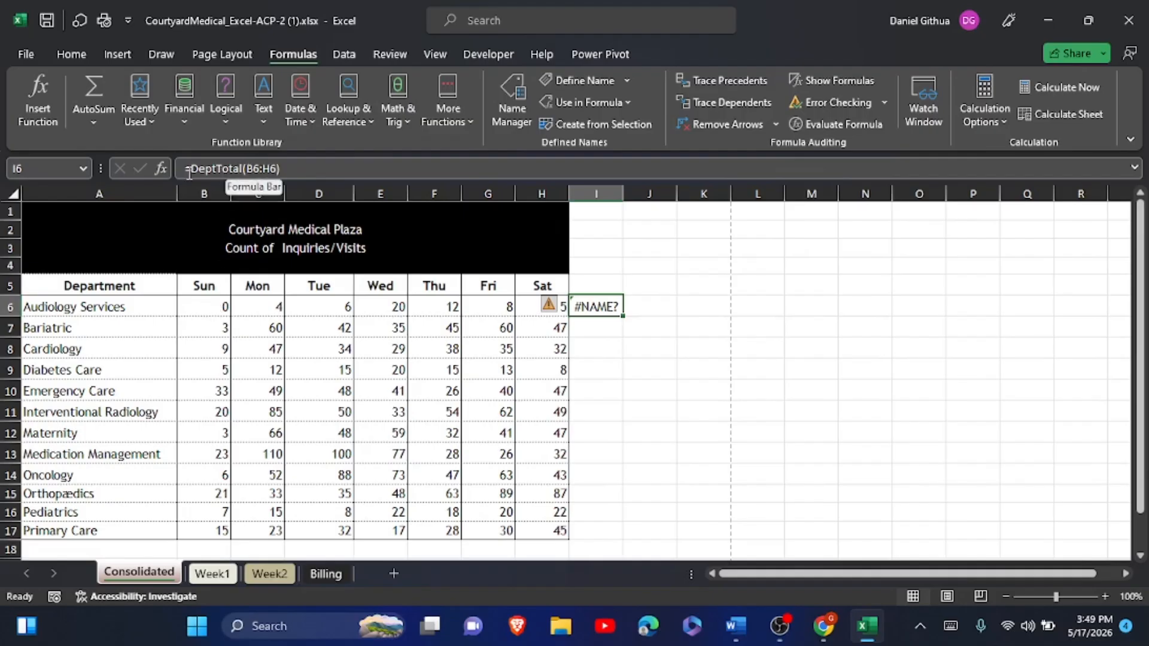
# - Fill the DeptTotal formula from I6 down through I17
pyautogui.click(711, 352)
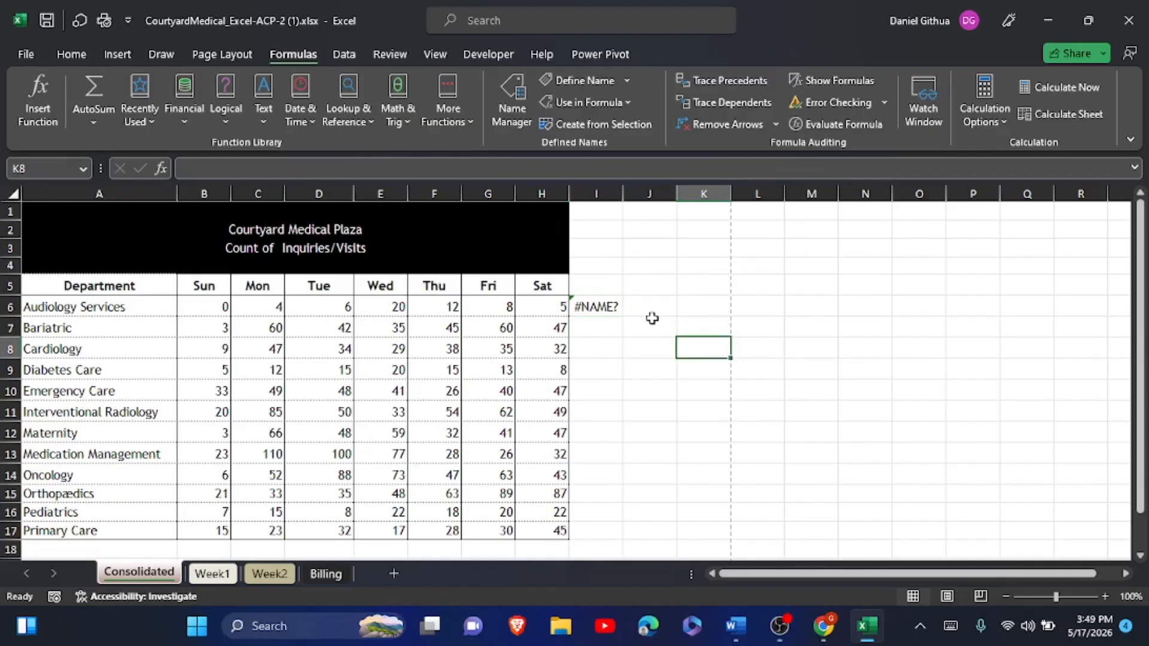
pyautogui.click(608, 302)
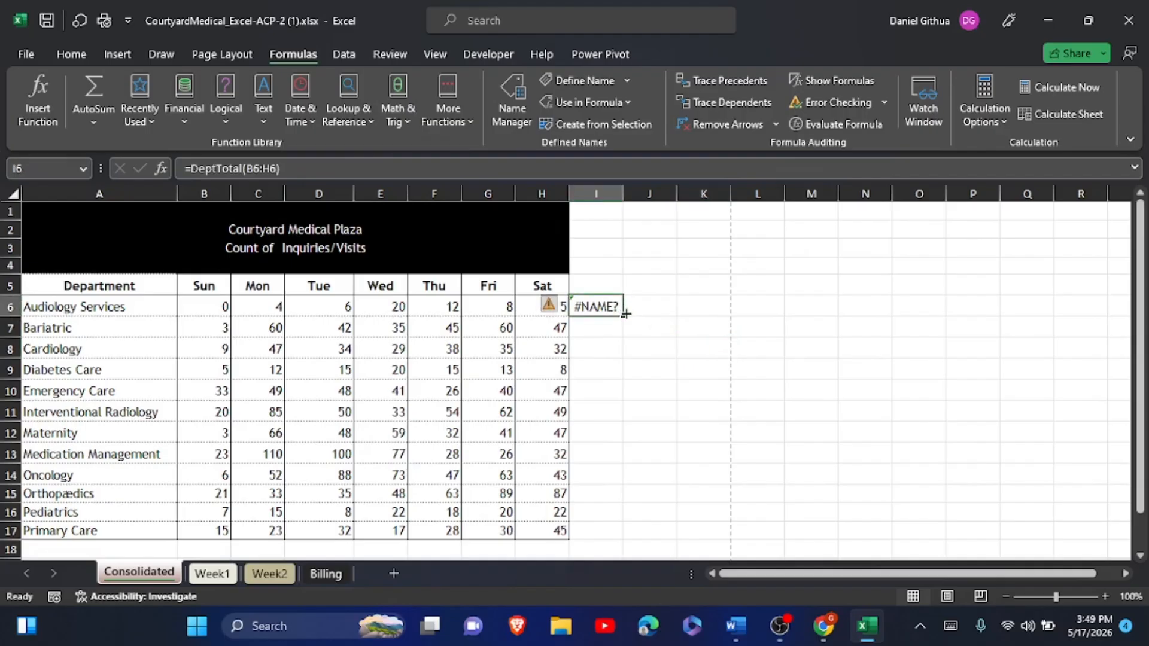
pyautogui.moveTo(625, 313); pyautogui.dragTo(618, 536)
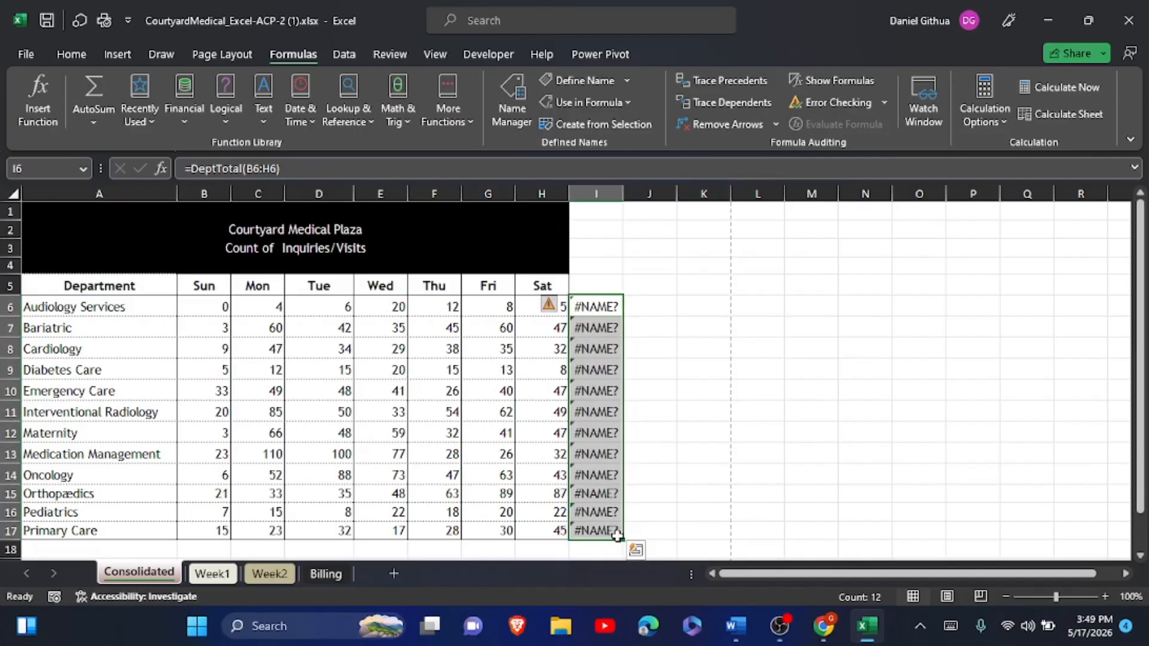
pyautogui.click(581, 288)
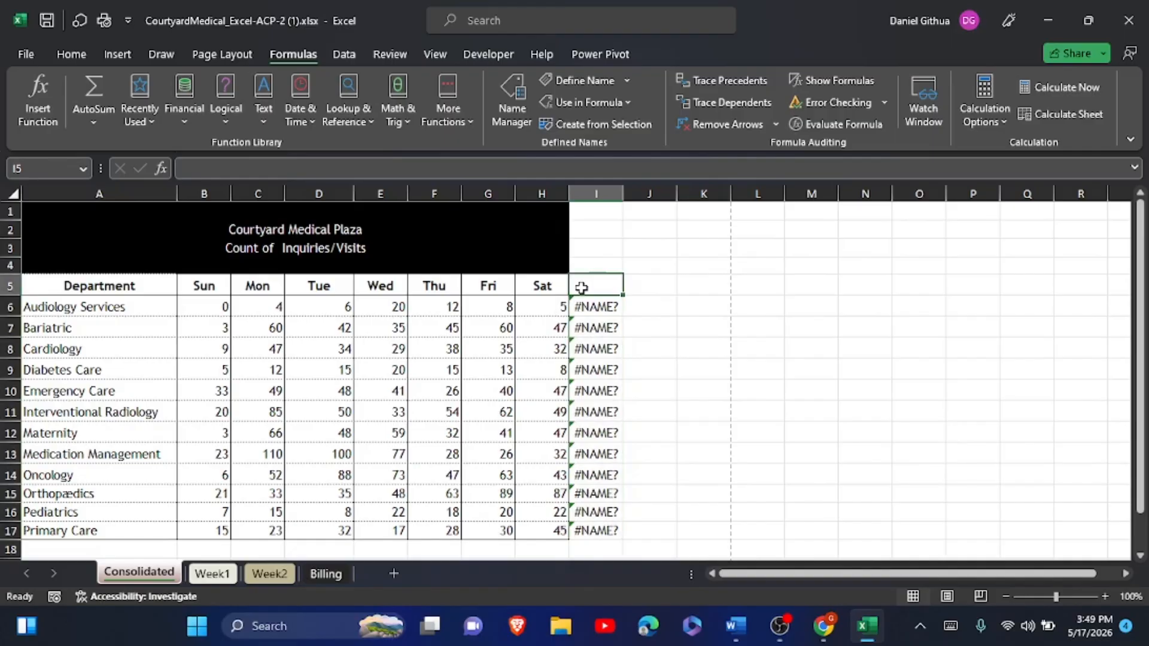
# - Enter 'Total' in I5 and Format-Paint column H's formatting onto column I
pyautogui.write('Total')
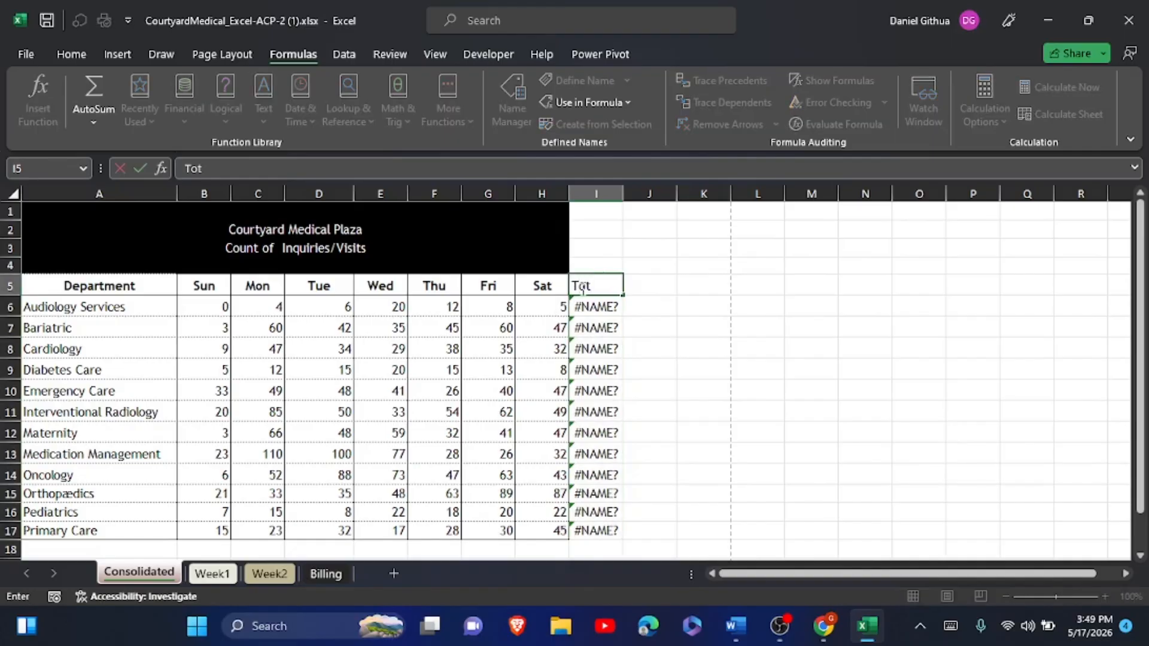
pyautogui.click(664, 330)
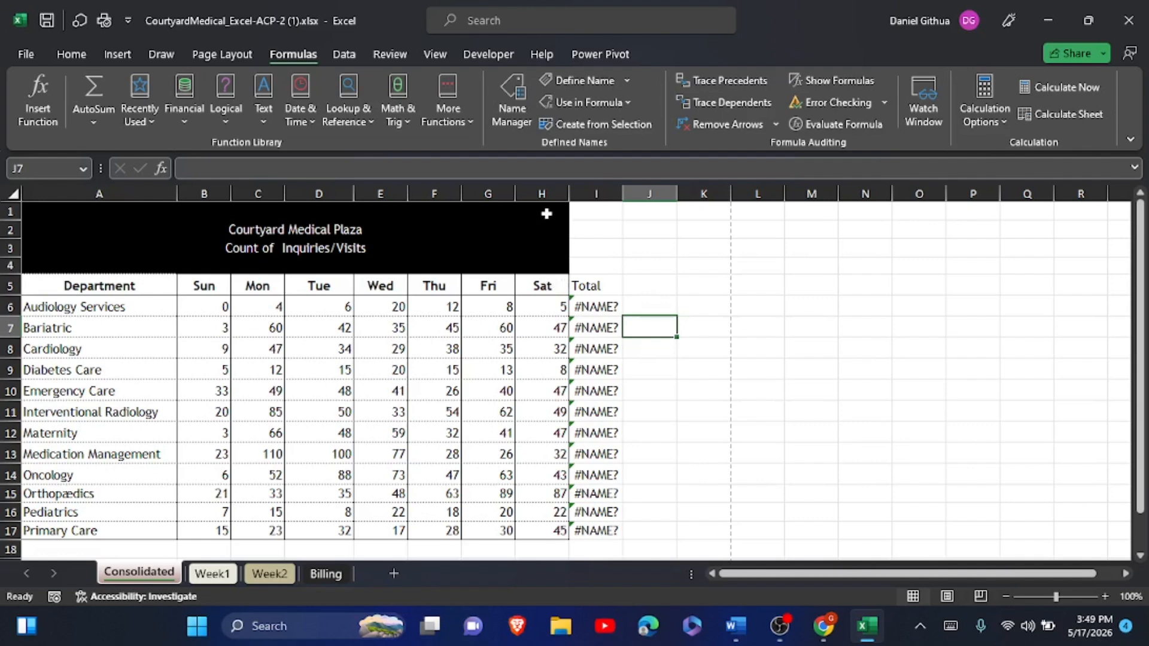
pyautogui.moveTo(543, 213); pyautogui.dragTo(551, 542)
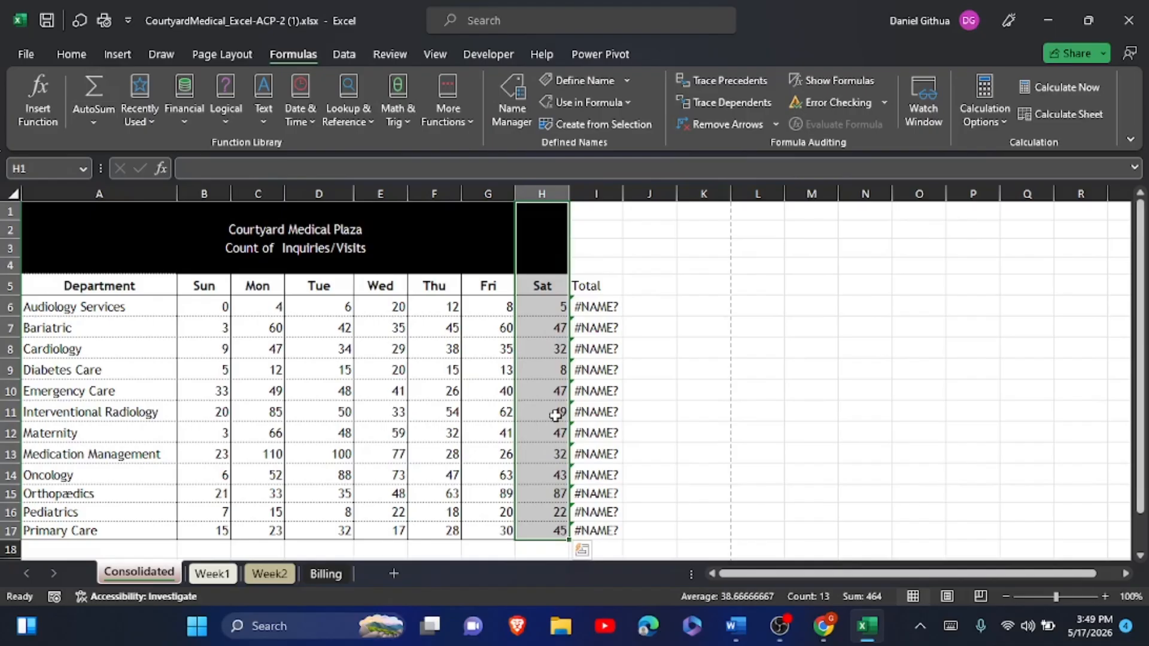
pyautogui.click(69, 55)
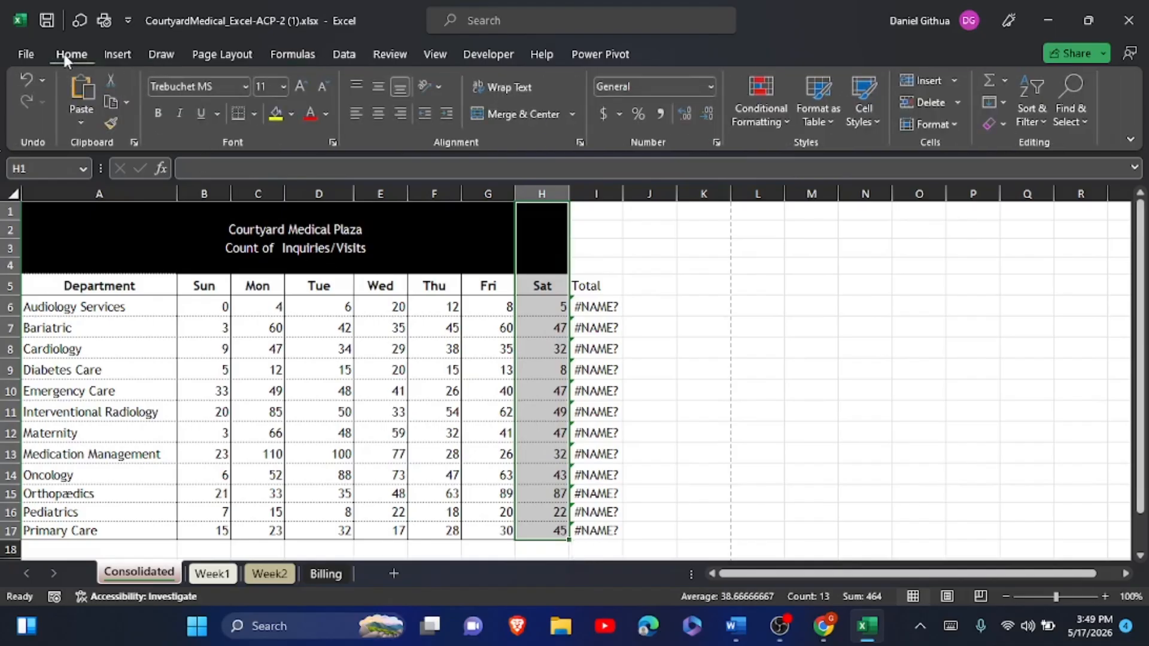
pyautogui.click(110, 123)
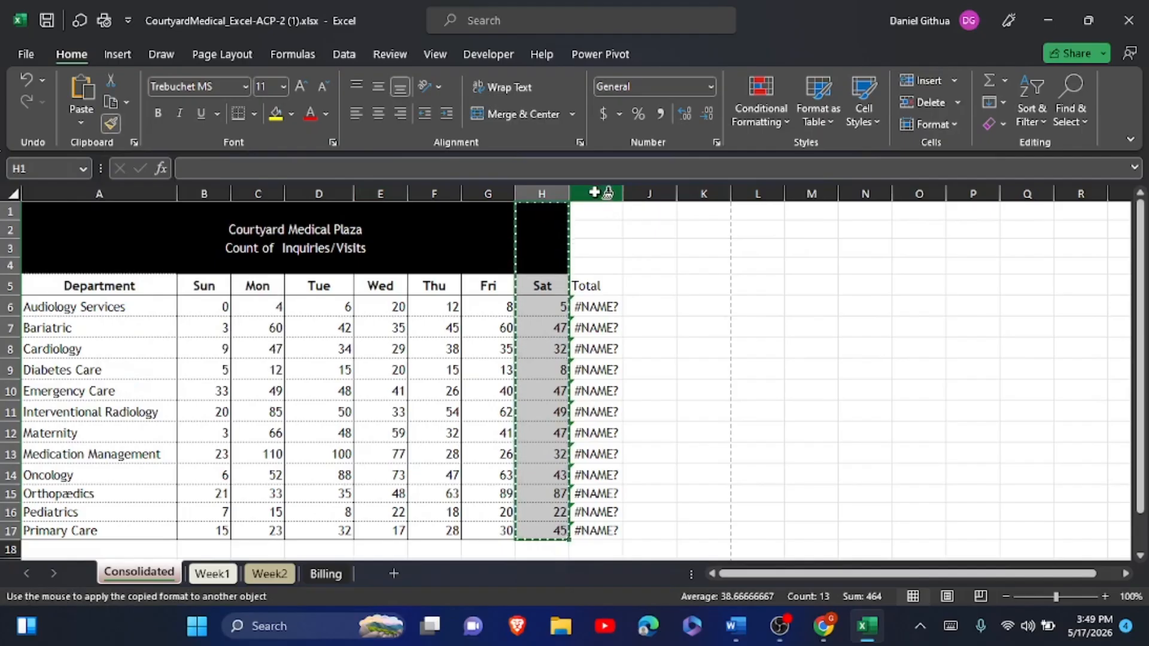
pyautogui.moveTo(593, 211)
pyautogui.mouseDown()
pyautogui.moveTo(583, 516)
pyautogui.moveTo(572, 527)
pyautogui.mouseUp()
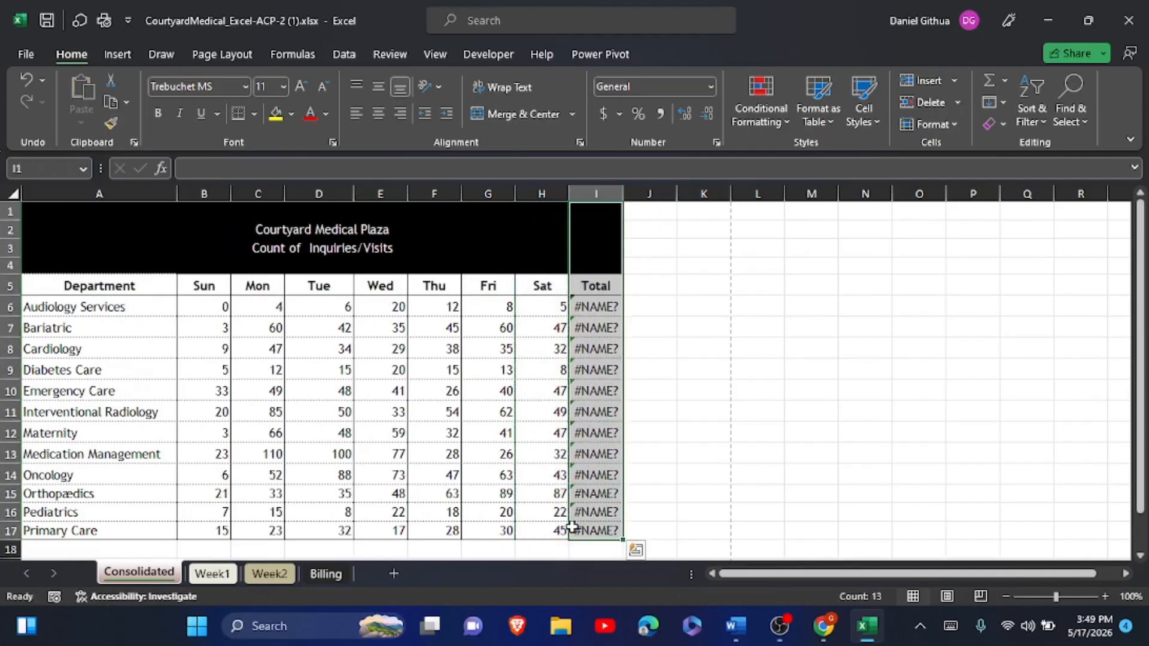
pyautogui.click(649, 351)
pyautogui.click(275, 230)
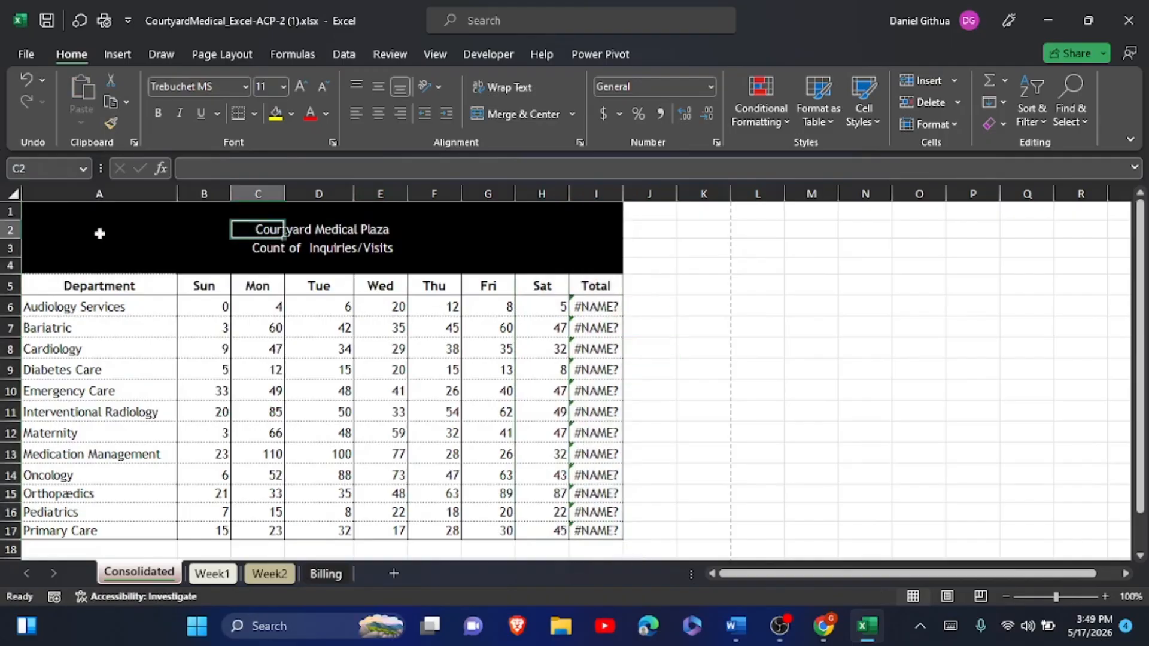
pyautogui.moveTo(43, 228); pyautogui.dragTo(591, 231)
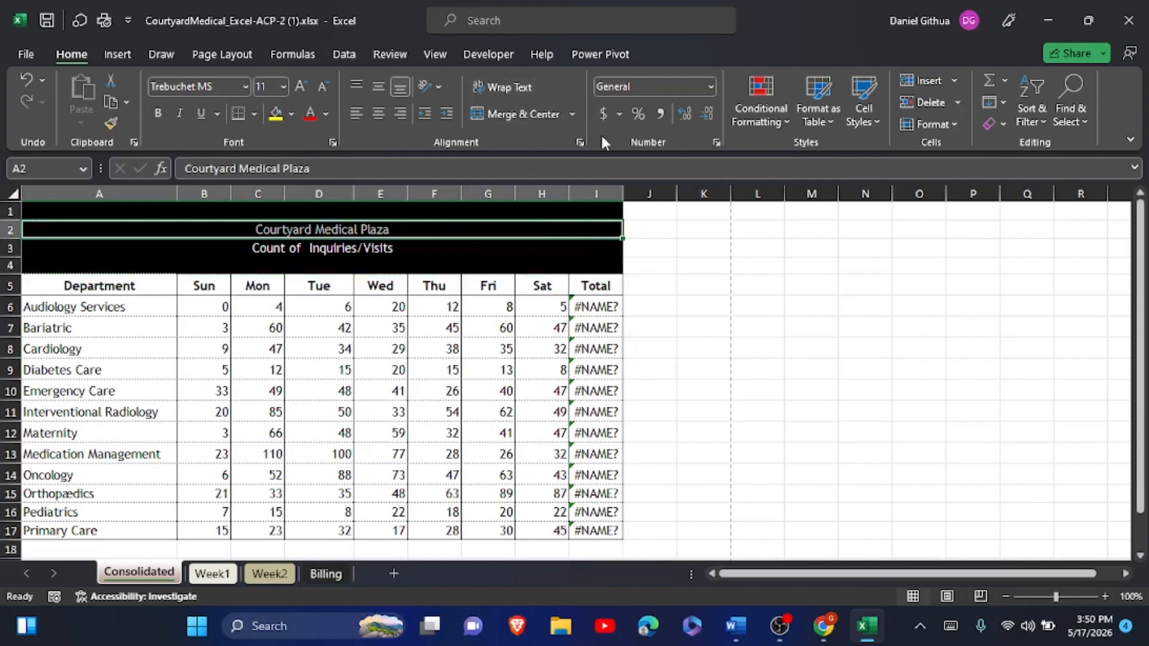
# - Center the title row across columns A through I with Center Across Selection
pyautogui.click(579, 141)
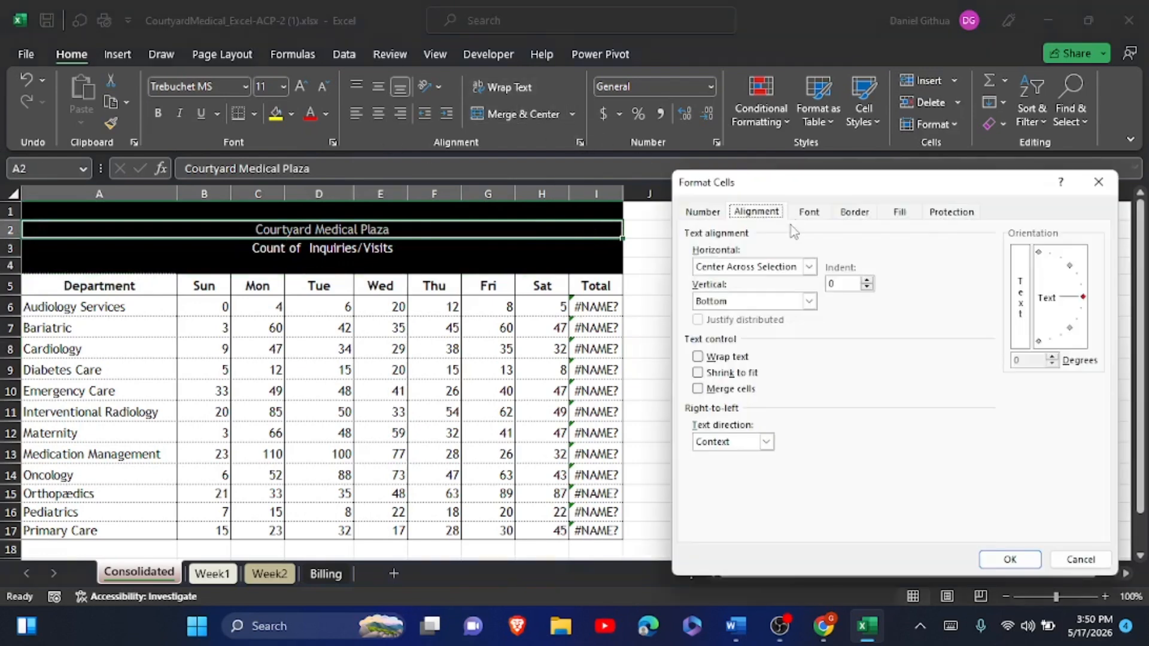
pyautogui.click(809, 267)
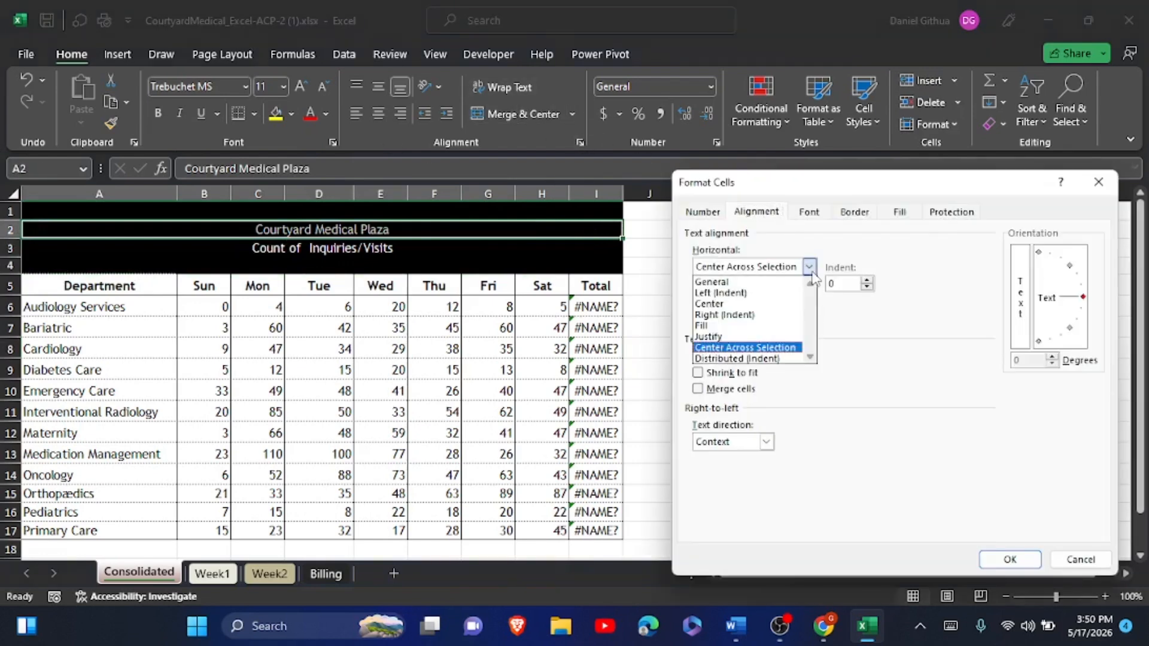
pyautogui.click(762, 351)
pyautogui.click(1009, 559)
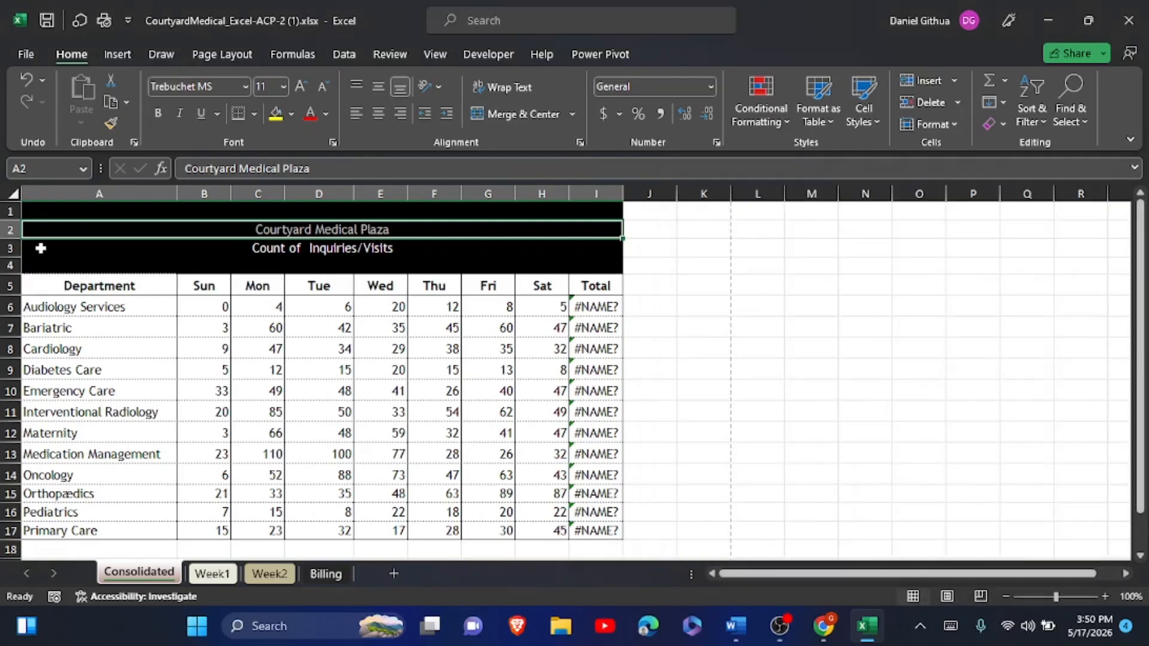
# - Apply Center Across Selection to the Count of Inquiries/Visits subtitle row as well
pyautogui.moveTo(44, 248); pyautogui.dragTo(583, 247)
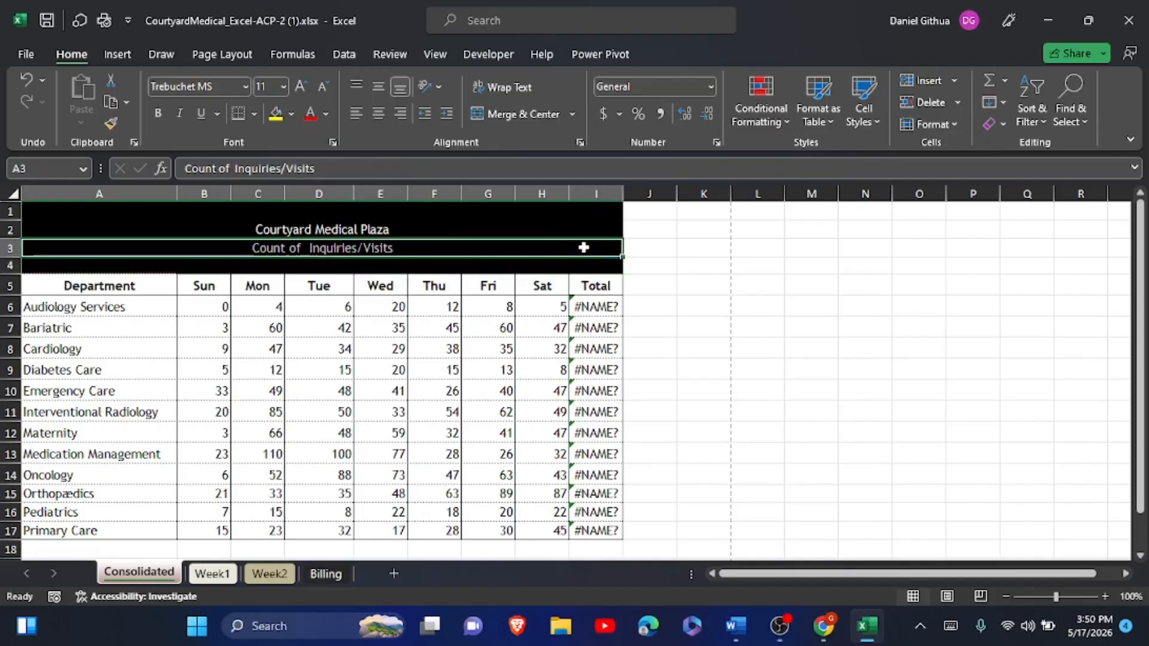
pyautogui.click(579, 144)
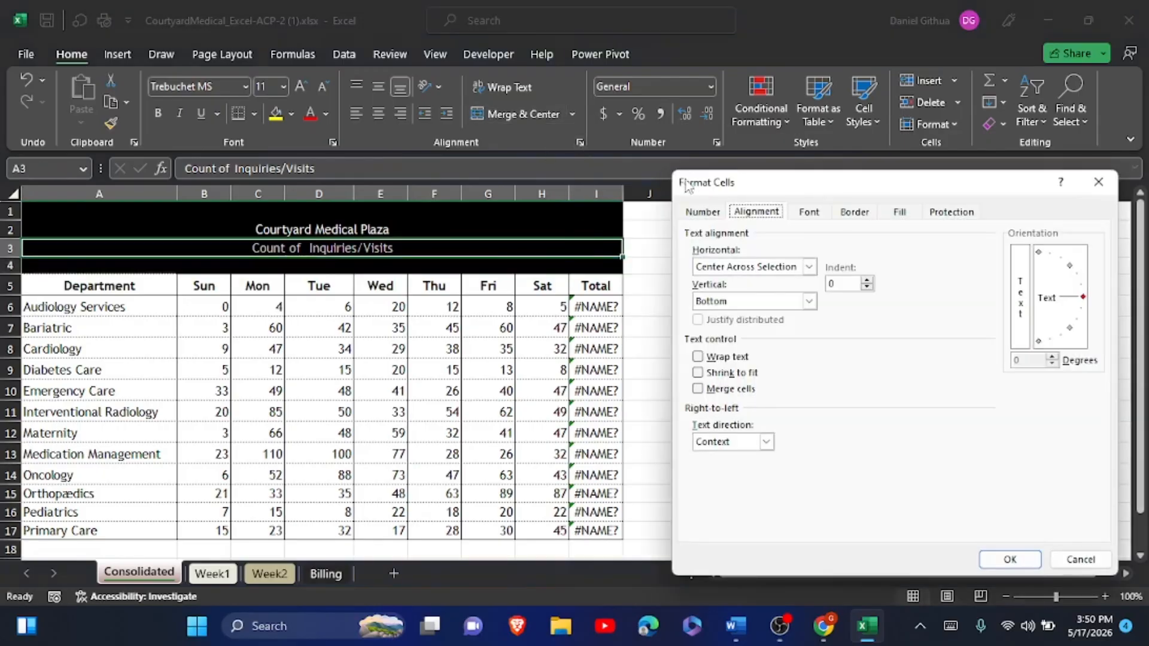
pyautogui.click(809, 267)
pyautogui.click(745, 347)
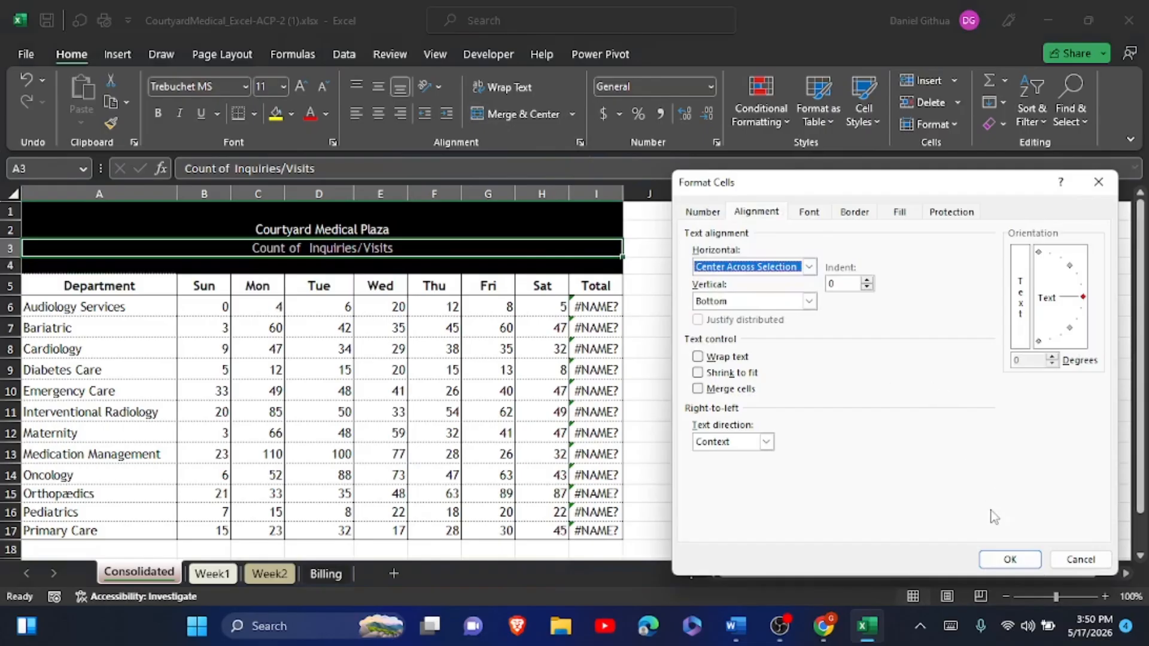
pyautogui.click(1009, 560)
pyautogui.click(833, 439)
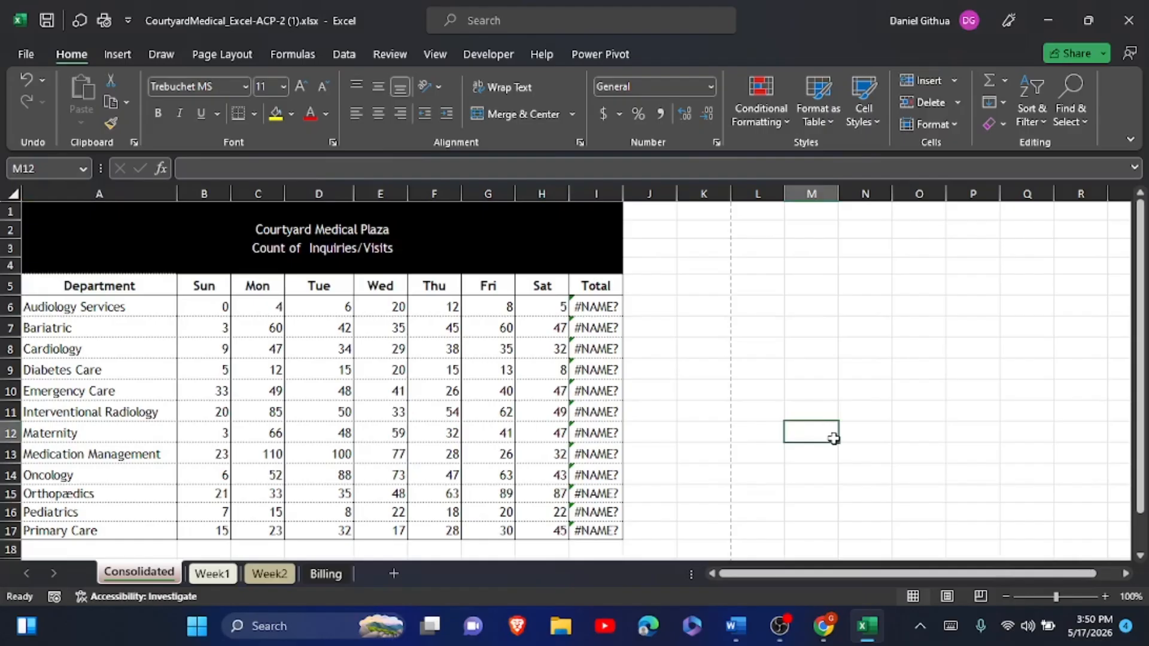
# - Highlight the completed steps j and k in yellow in Word
pyautogui.hotkey('alt', 'Tab')
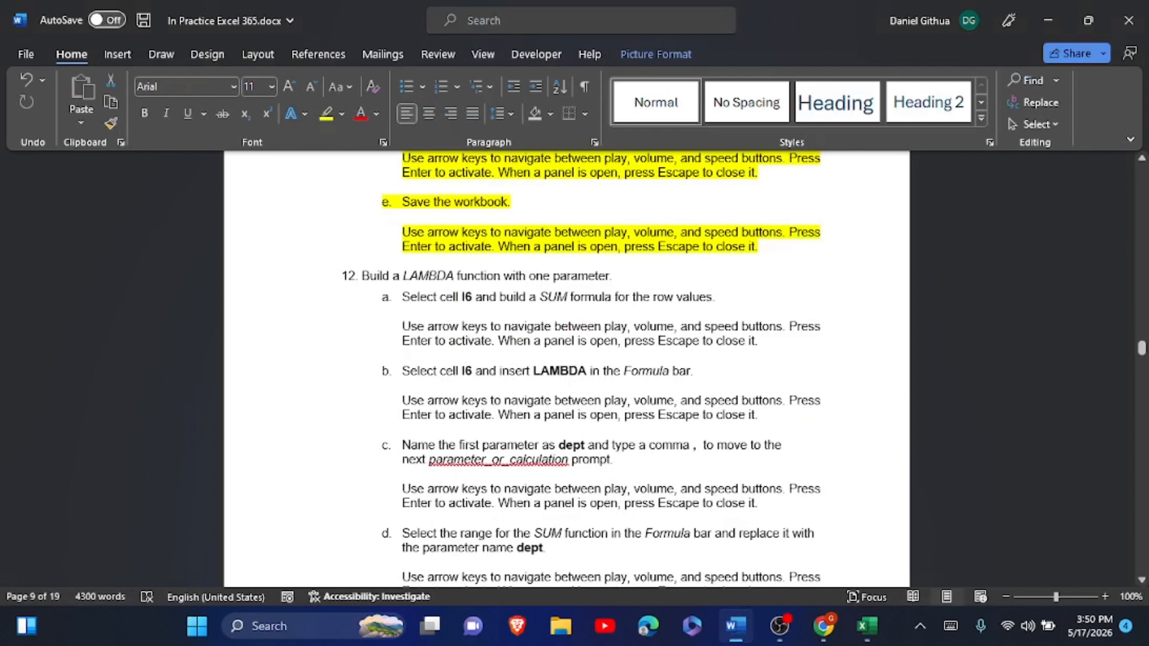
pyautogui.moveTo(362, 276); pyautogui.dragTo(771, 349)
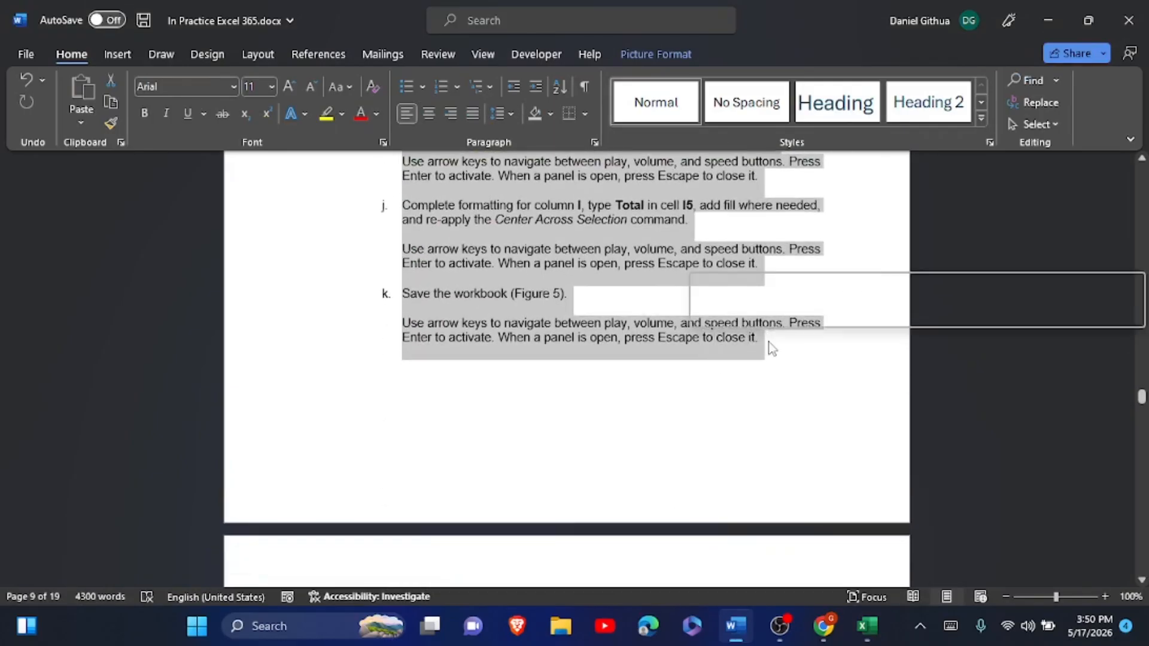
pyautogui.click(763, 311)
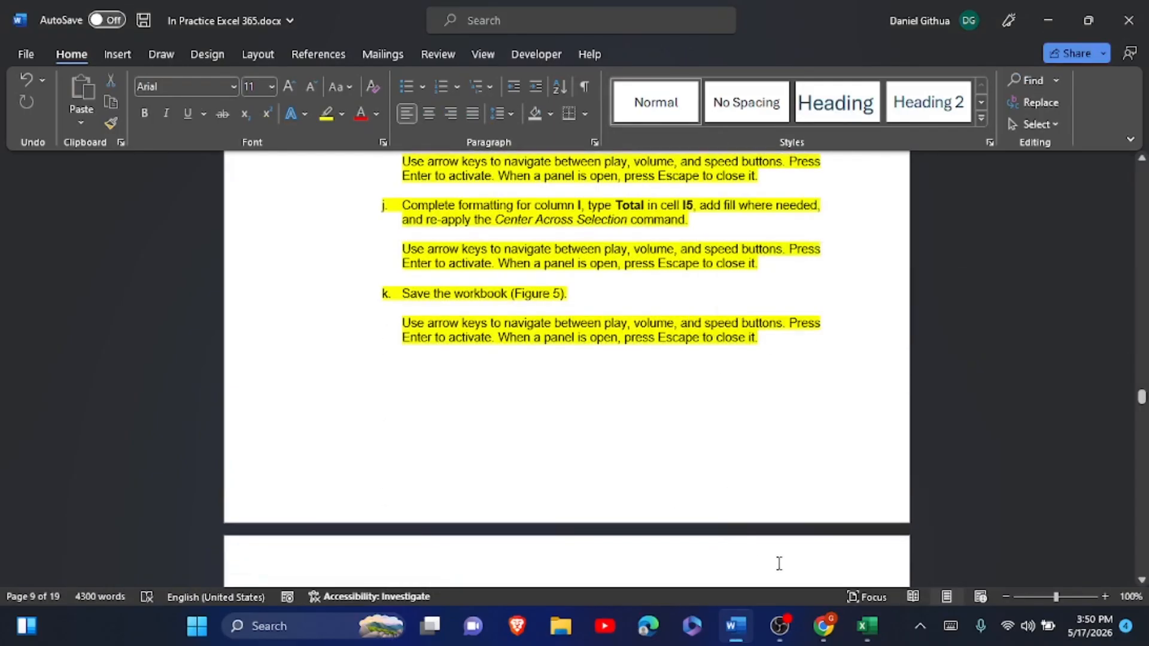
# - Copy the sheet name 'Billing Template' from step 13 and return to Excel
pyautogui.click(867, 625)
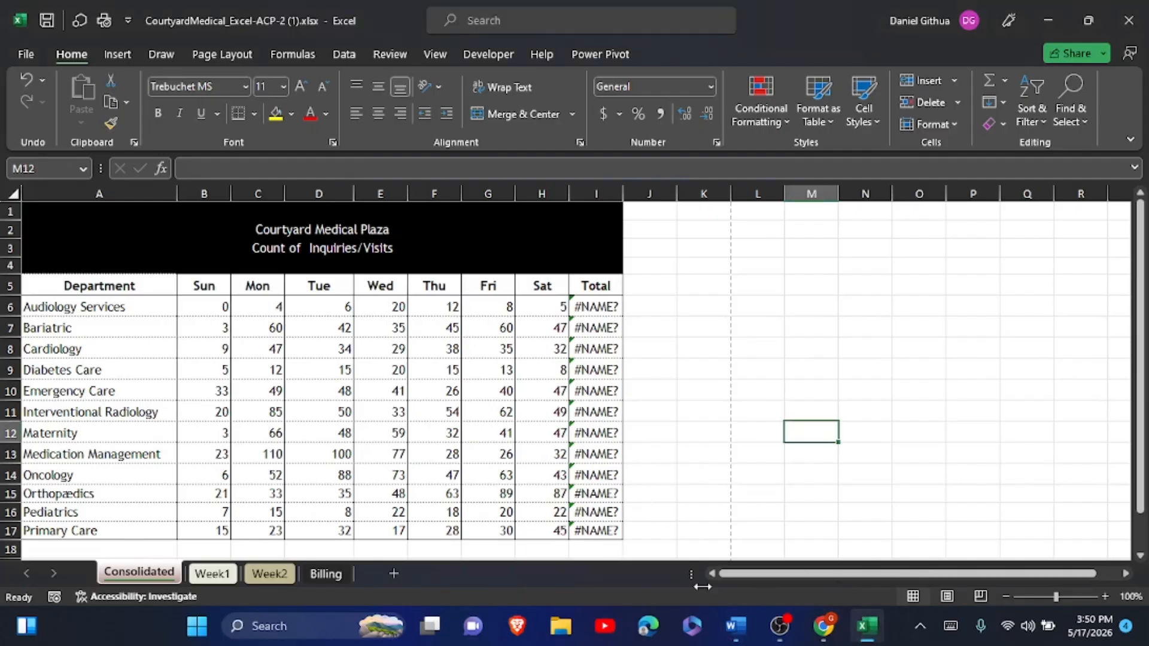
pyautogui.click(734, 626)
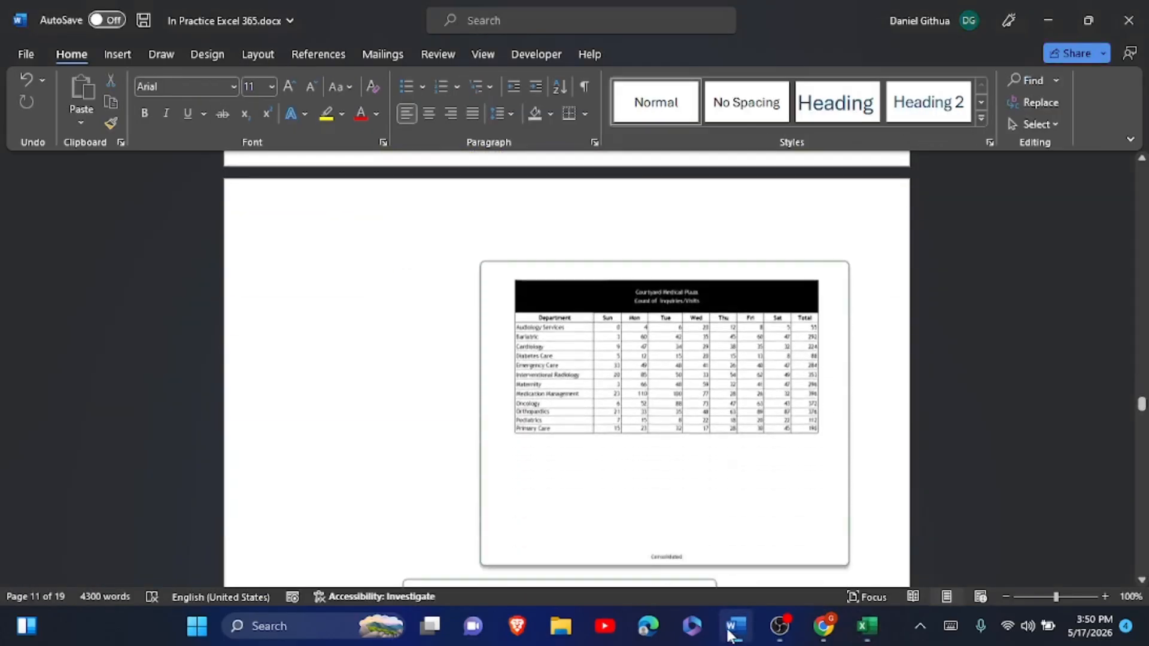
pyautogui.scroll(-15, 731, 636)
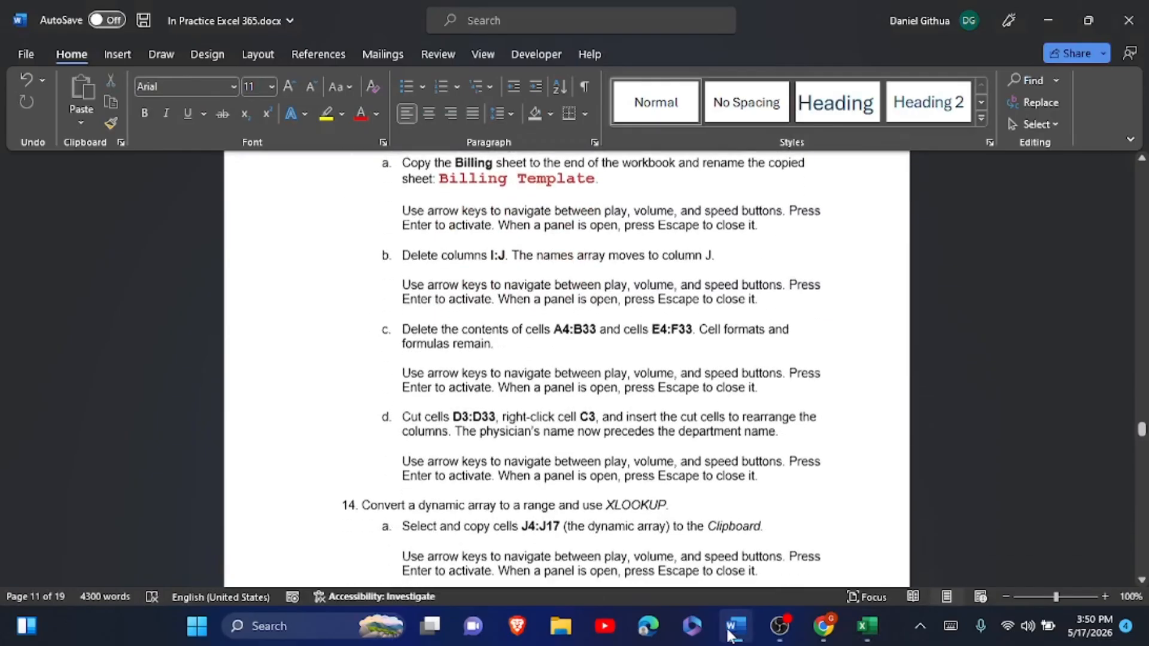
pyautogui.scroll(1, 731, 636)
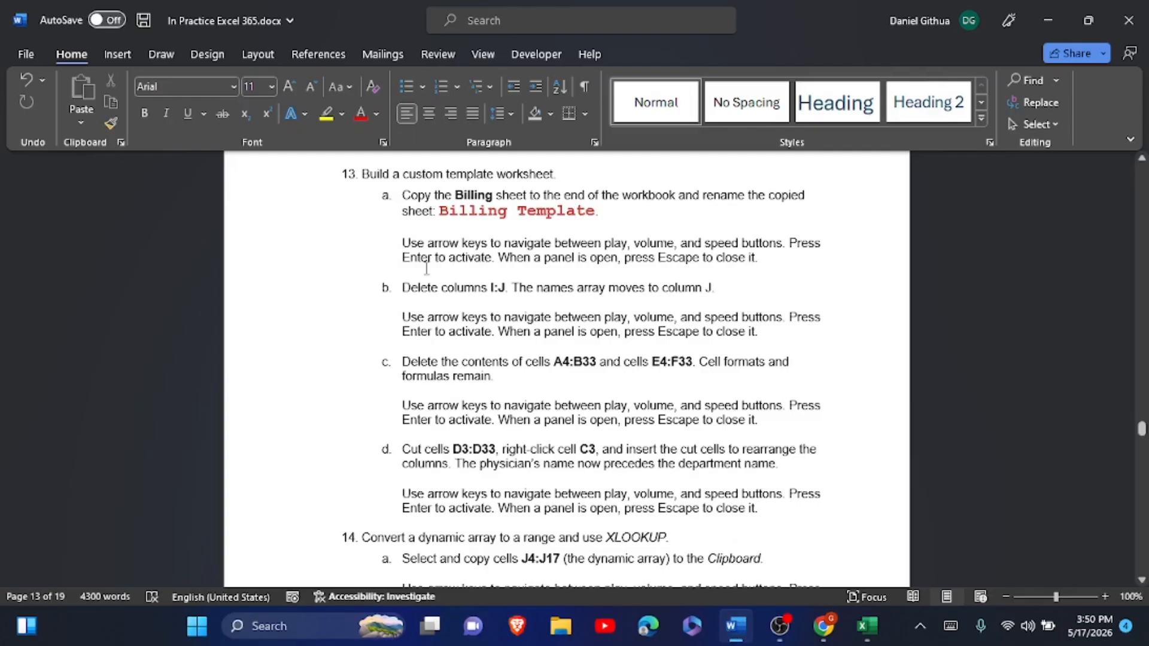
pyautogui.moveTo(442, 215); pyautogui.dragTo(595, 216)
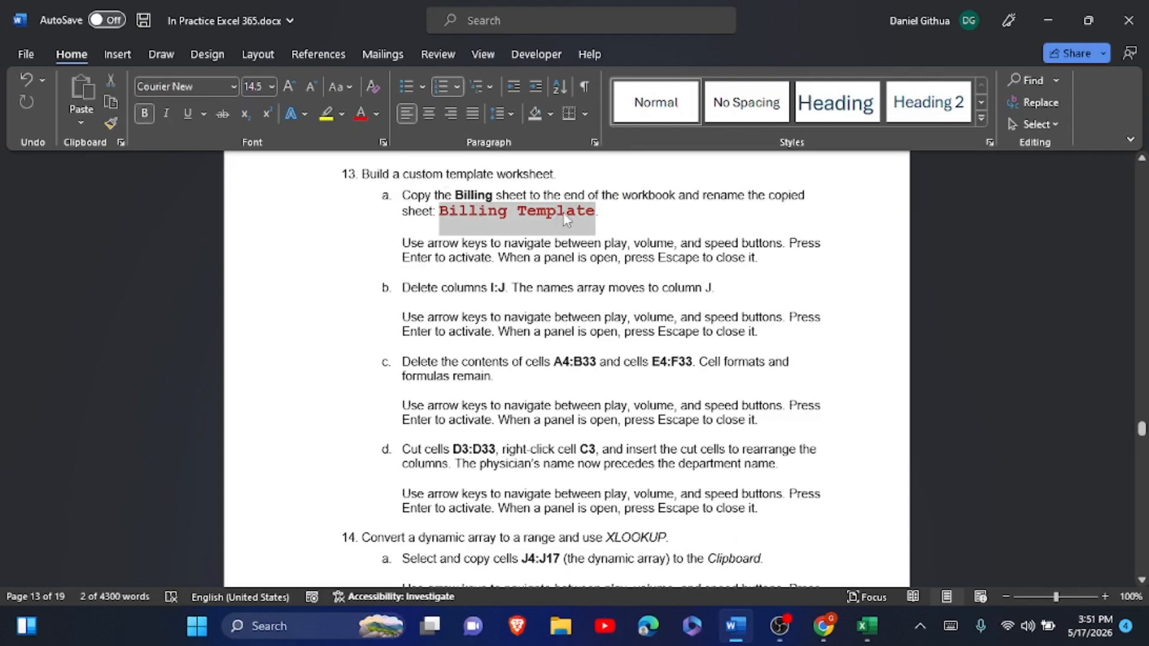
pyautogui.hotkey('ctrl', 'c')
pyautogui.hotkey('alt', 'Tab')
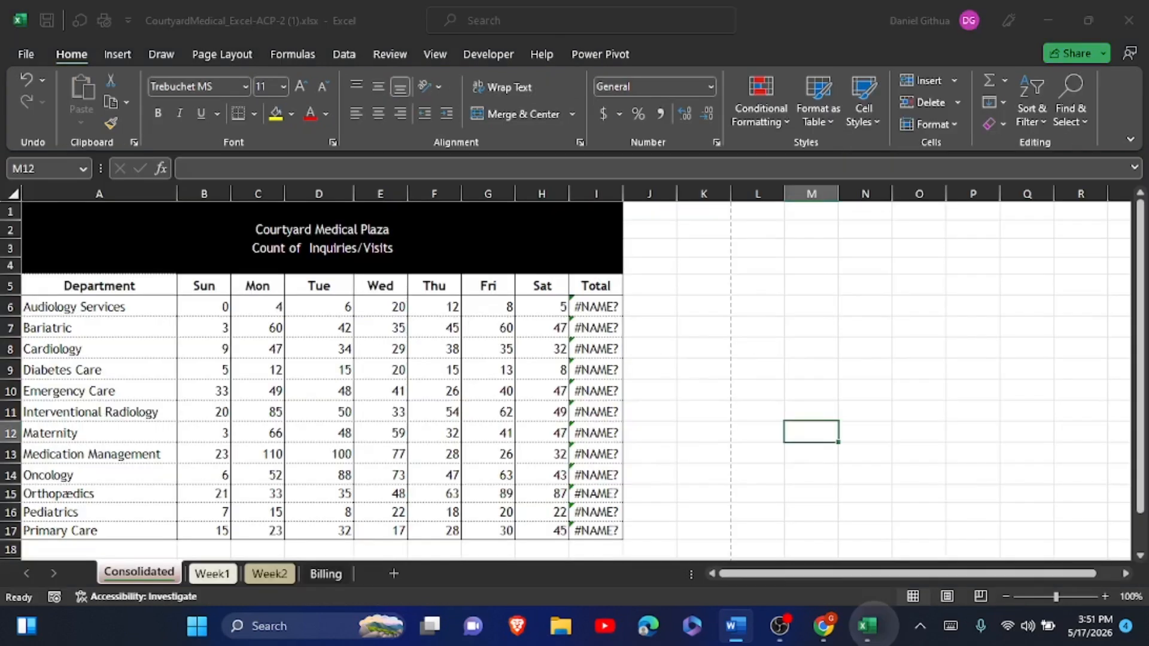
# - Copy the Billing sheet to the end of the workbook via Move or Copy
pyautogui.click(325, 574)
pyautogui.rightClick(323, 576)
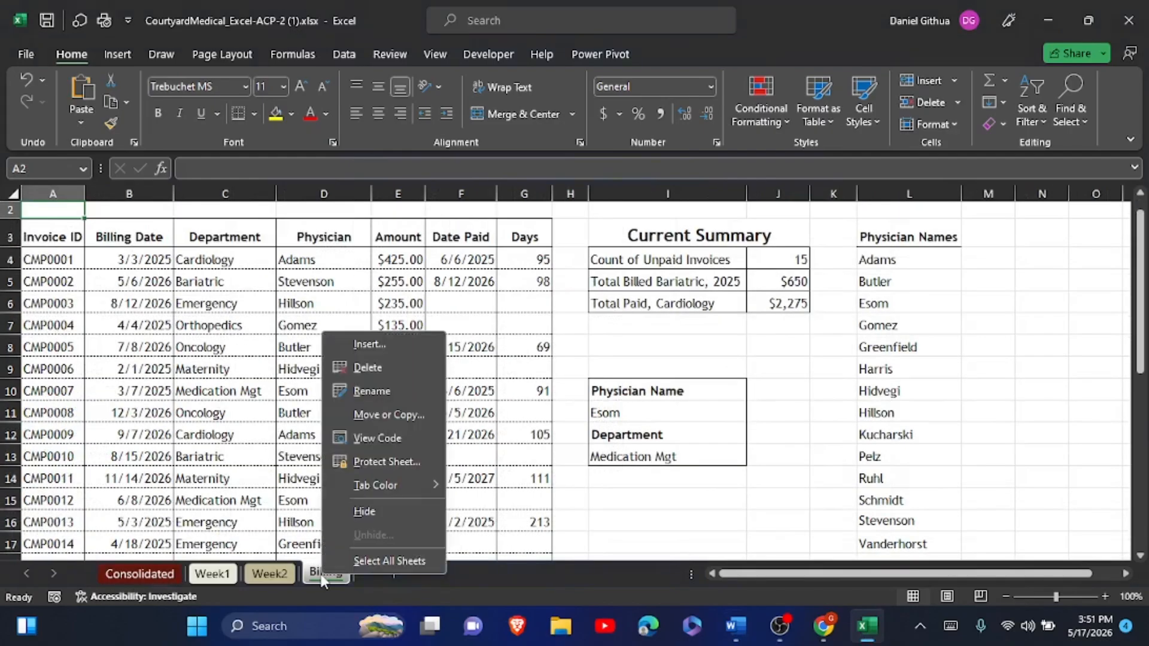
pyautogui.click(399, 414)
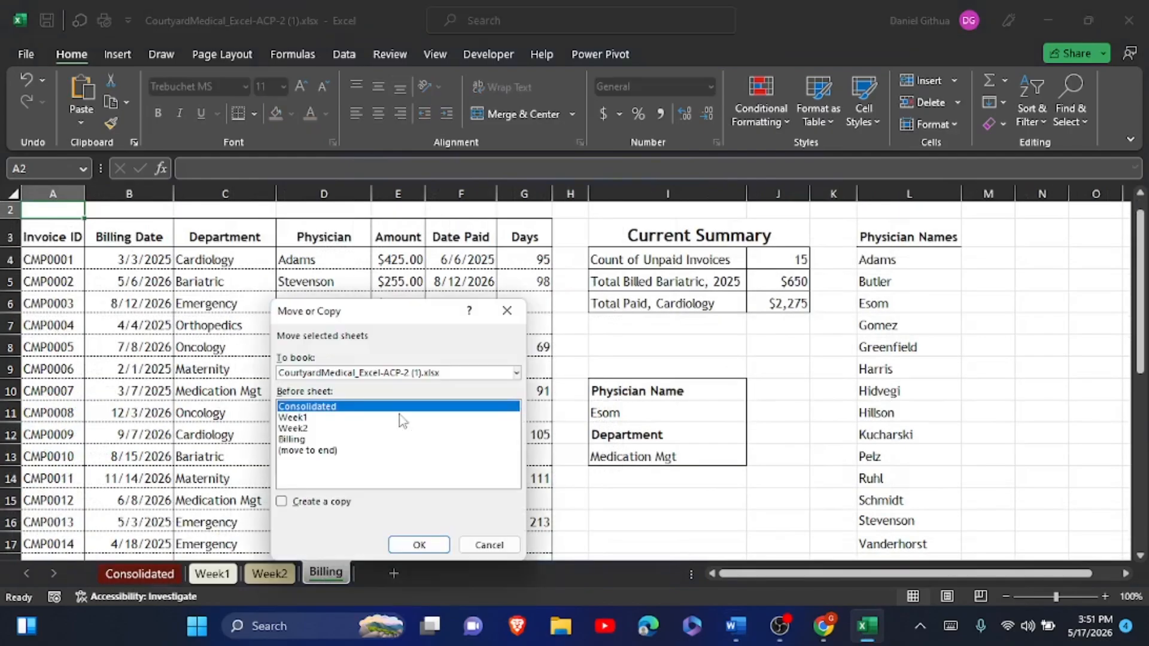
pyautogui.click(321, 452)
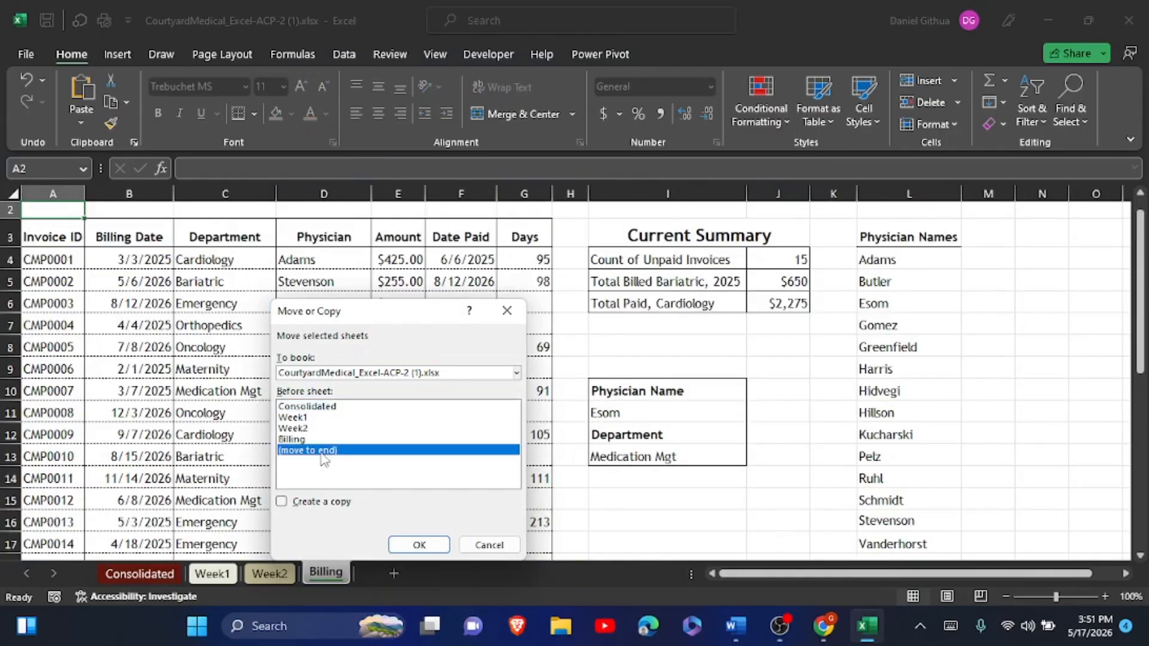
pyautogui.click(282, 502)
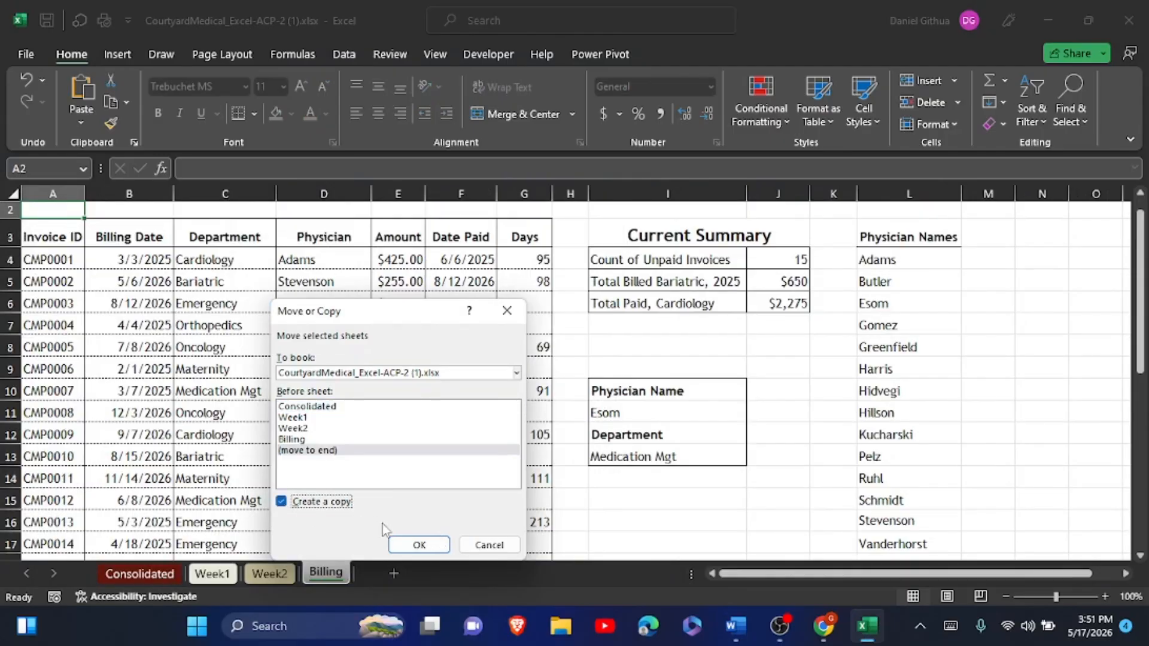
pyautogui.click(419, 544)
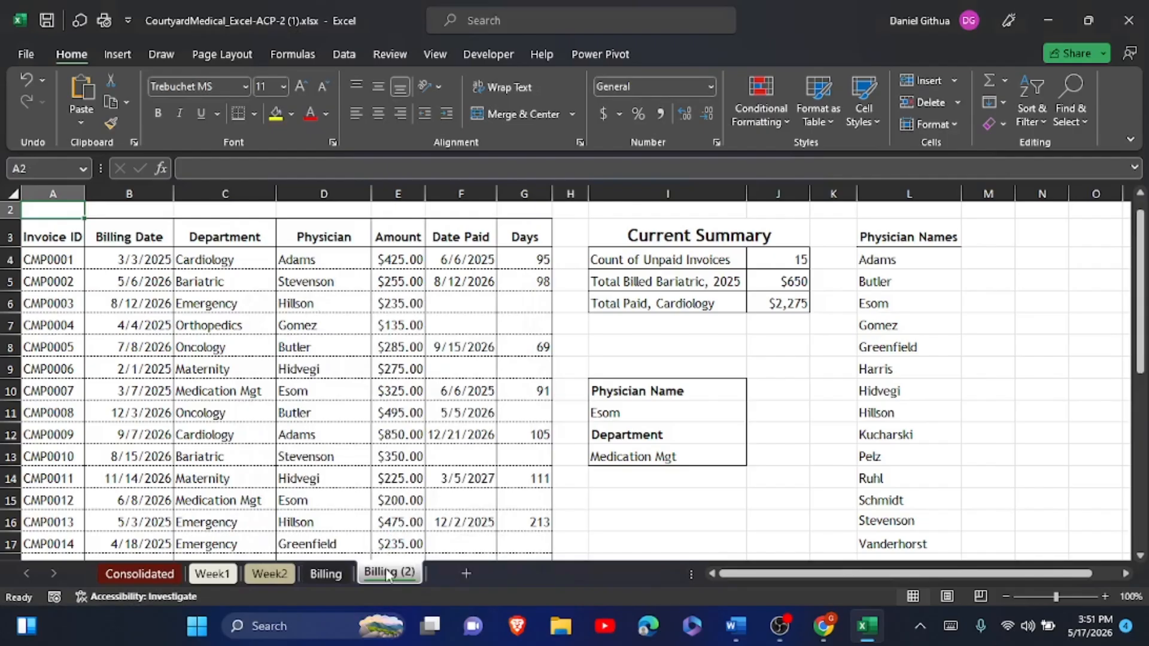
# - Rename the Billing (2) sheet to 'Billing Template'
pyautogui.doubleClick(386, 573)
pyautogui.write('Billing Template')
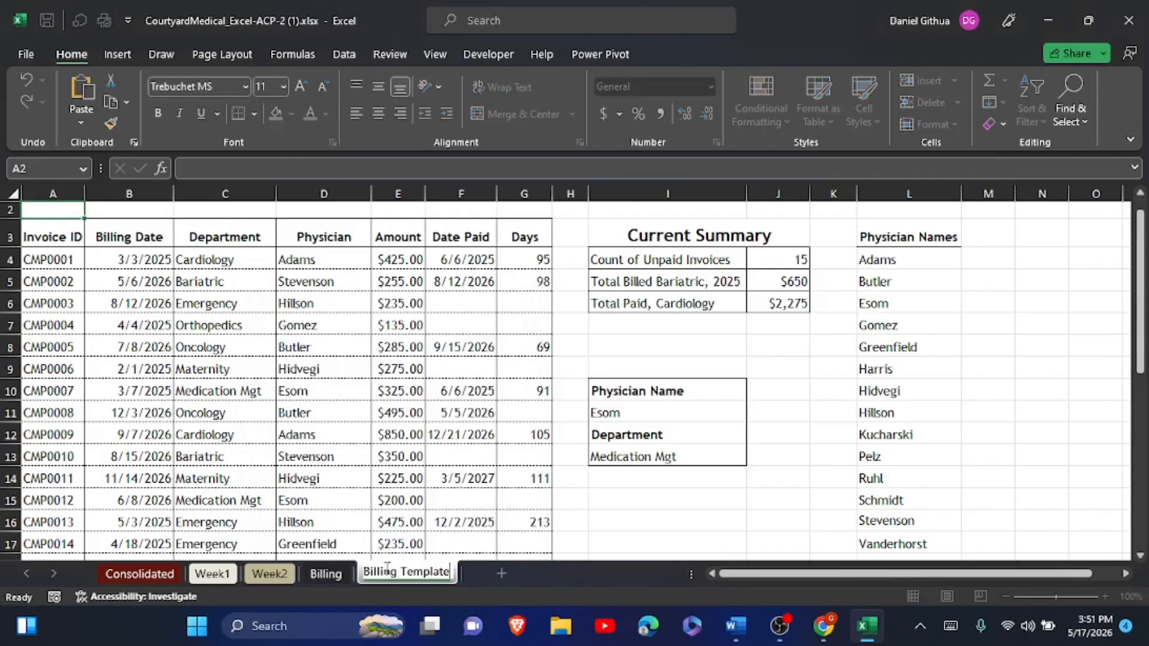
pyautogui.click(603, 529)
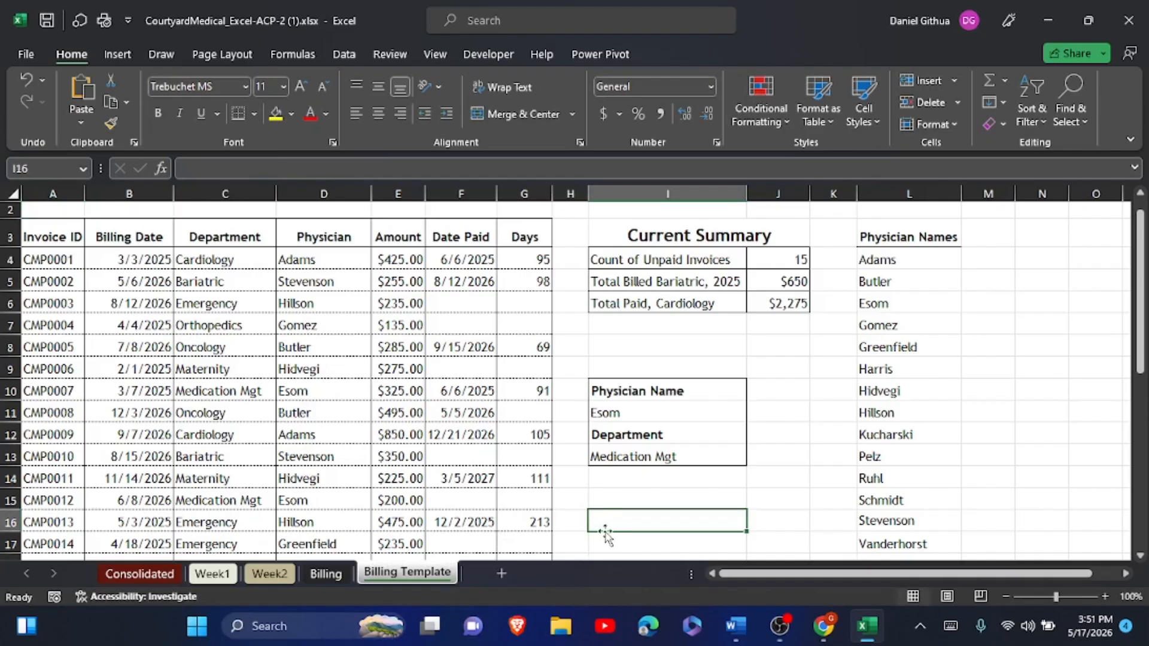
# - Review the next task in the Word instructions and return to Billing Template
pyautogui.hotkey('alt', 'Tab')
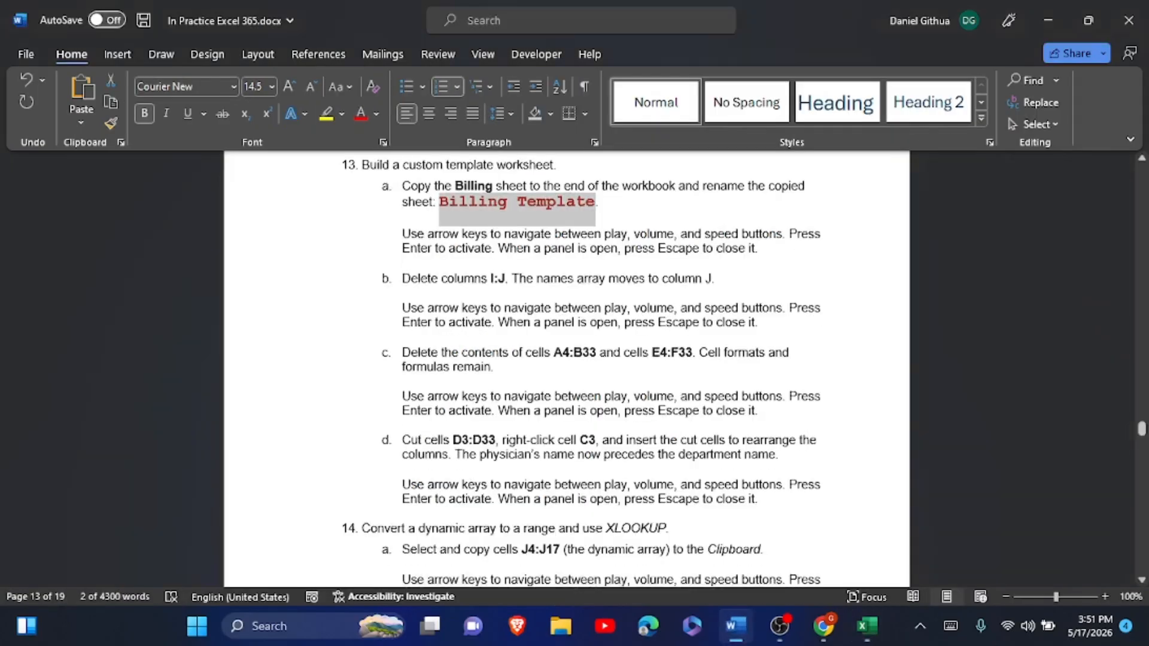
pyautogui.scroll(-1, 581, 371)
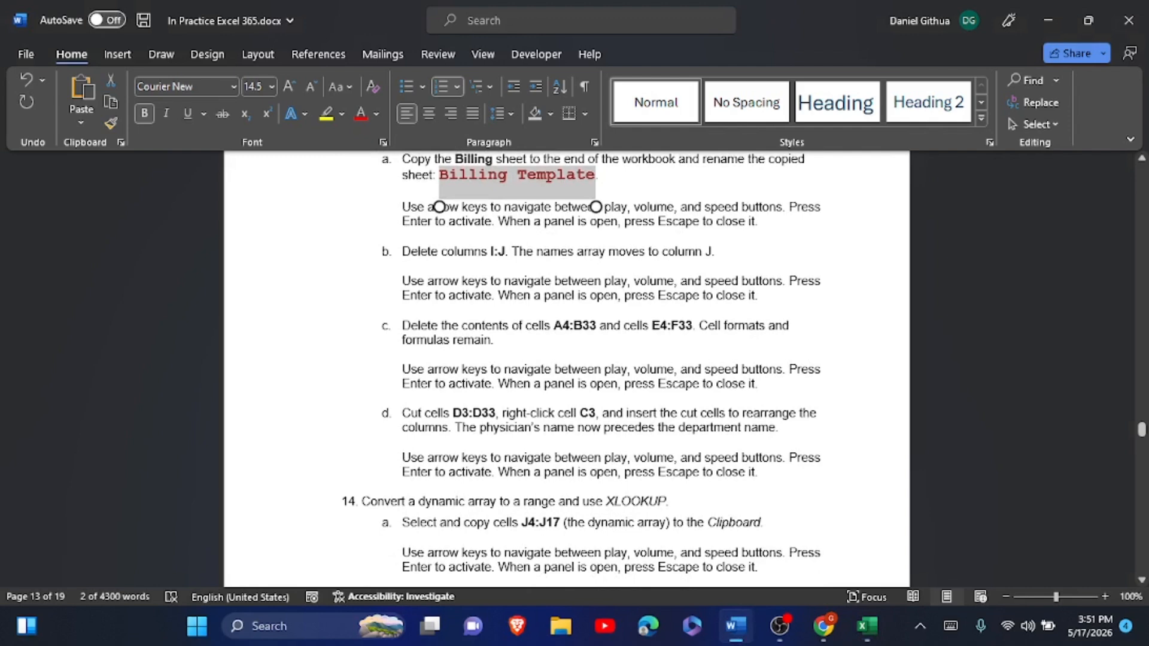
pyautogui.hotkey('alt', 'Tab')
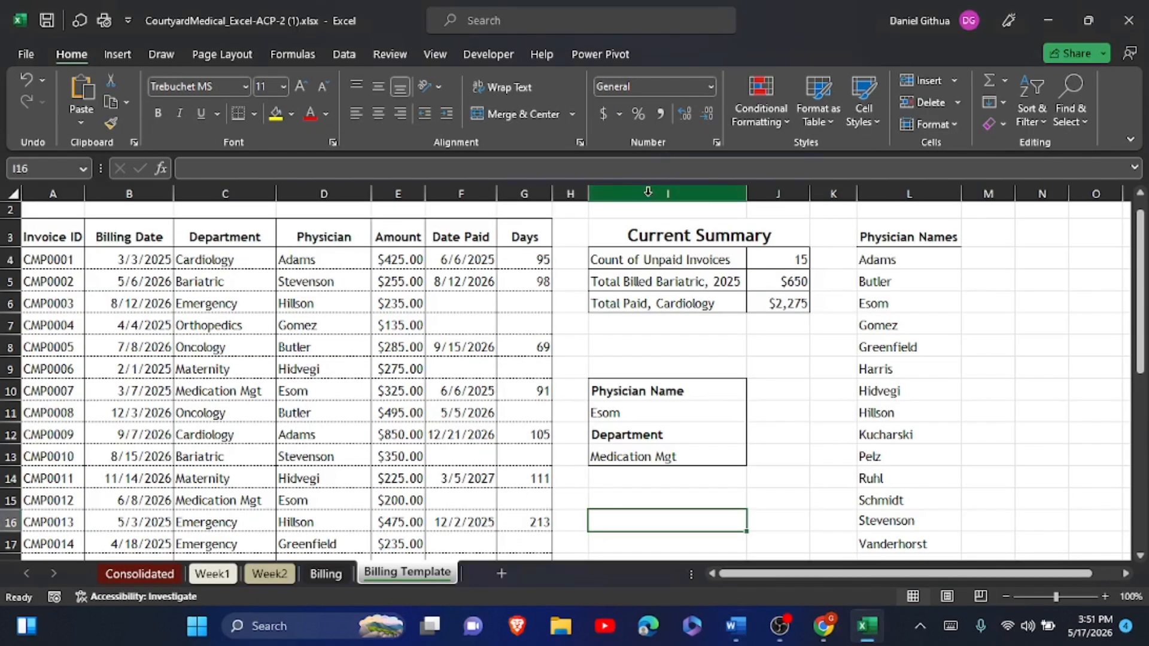
# - Delete columns I and J, then go back to the Word instructions
pyautogui.click(647, 194)
pyautogui.moveTo(648, 194); pyautogui.dragTo(772, 193)
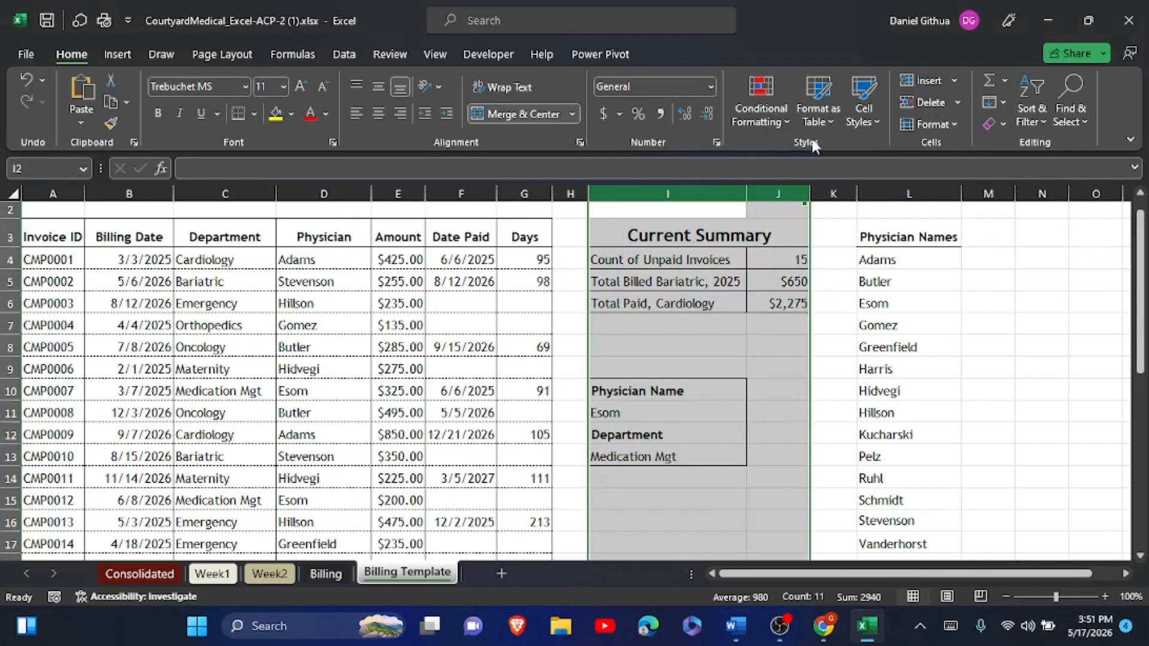
pyautogui.click(929, 101)
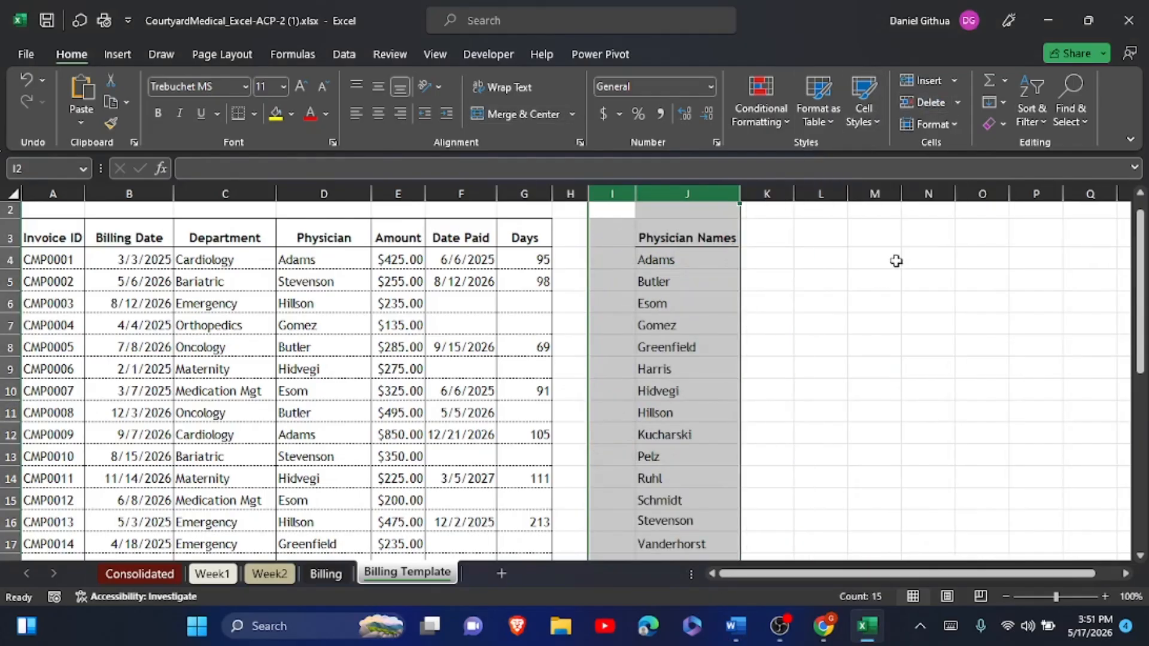
pyautogui.hotkey('alt', 'Tab')
pyautogui.scroll(-1, 581, 369)
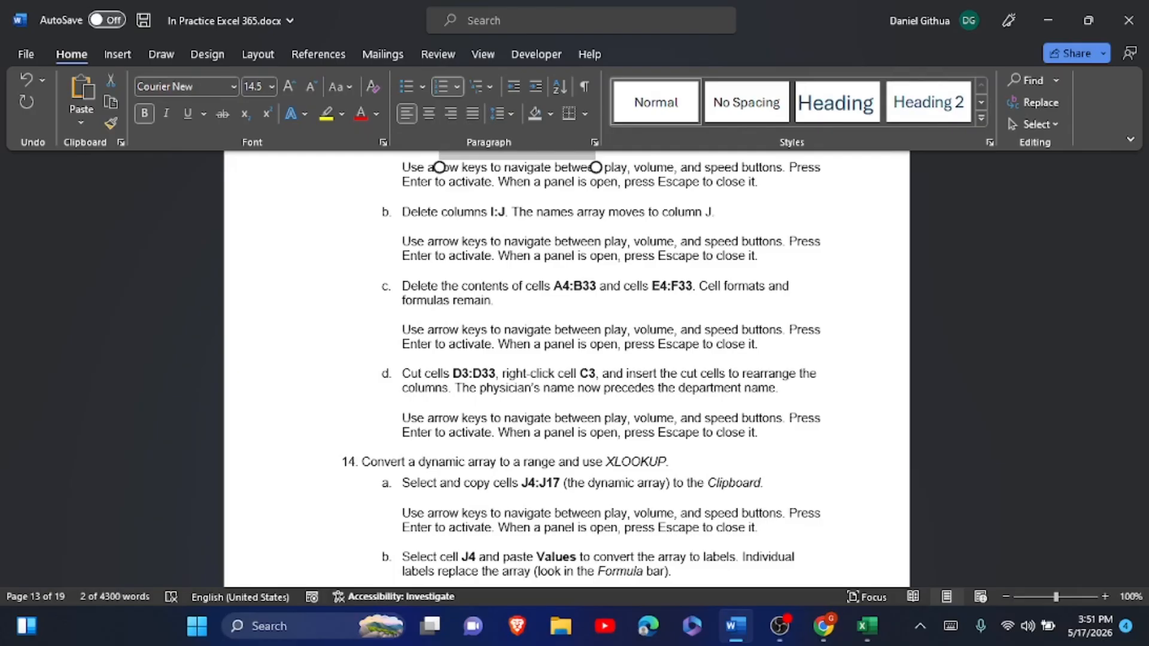
# - Clear the contents of A4:B33 and E4:F33 on the Billing Template sheet
pyautogui.hotkey('alt', 'Tab')
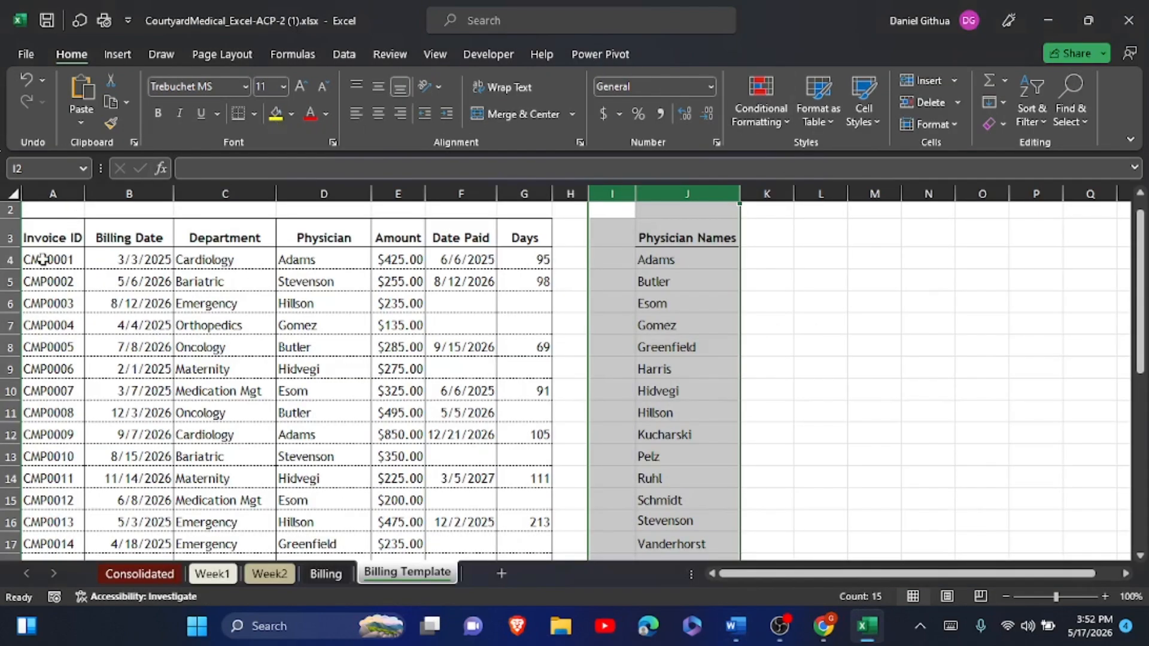
pyautogui.moveTo(45, 258); pyautogui.dragTo(148, 512)
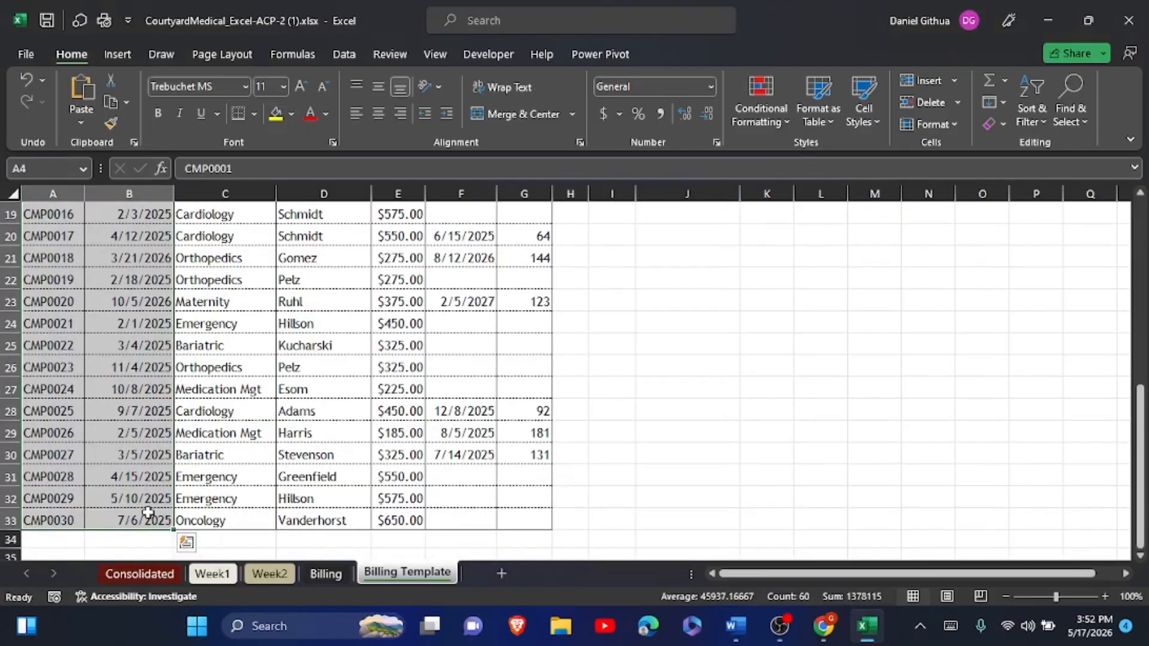
pyautogui.moveTo(452, 517); pyautogui.dragTo(412, 255)
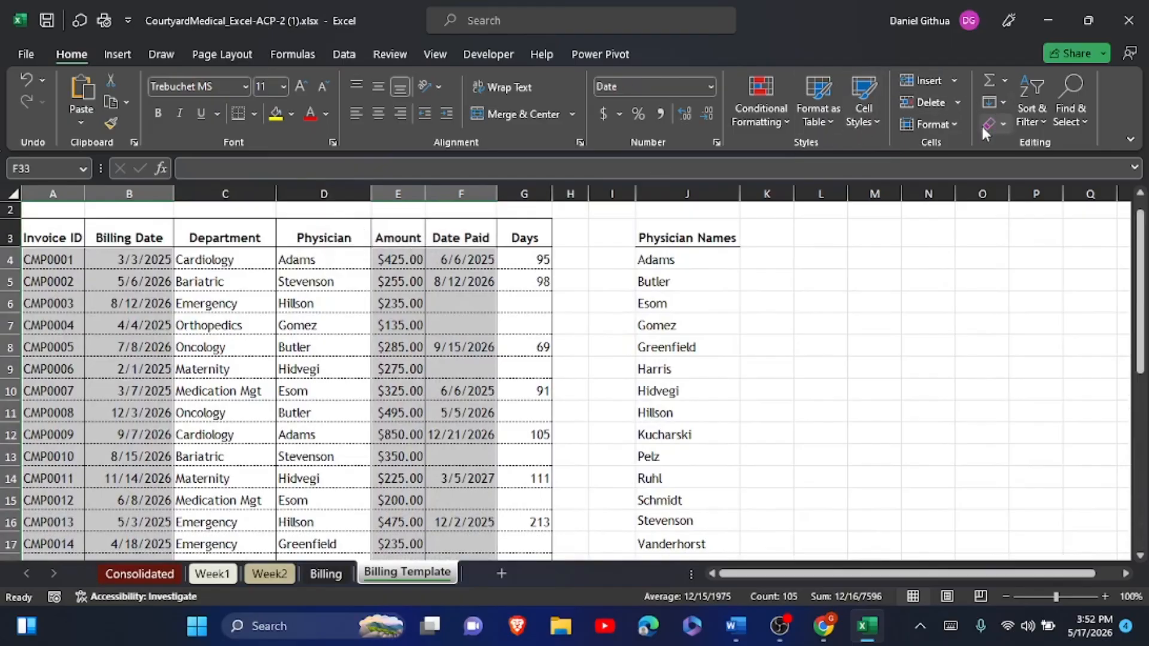
pyautogui.click(1001, 122)
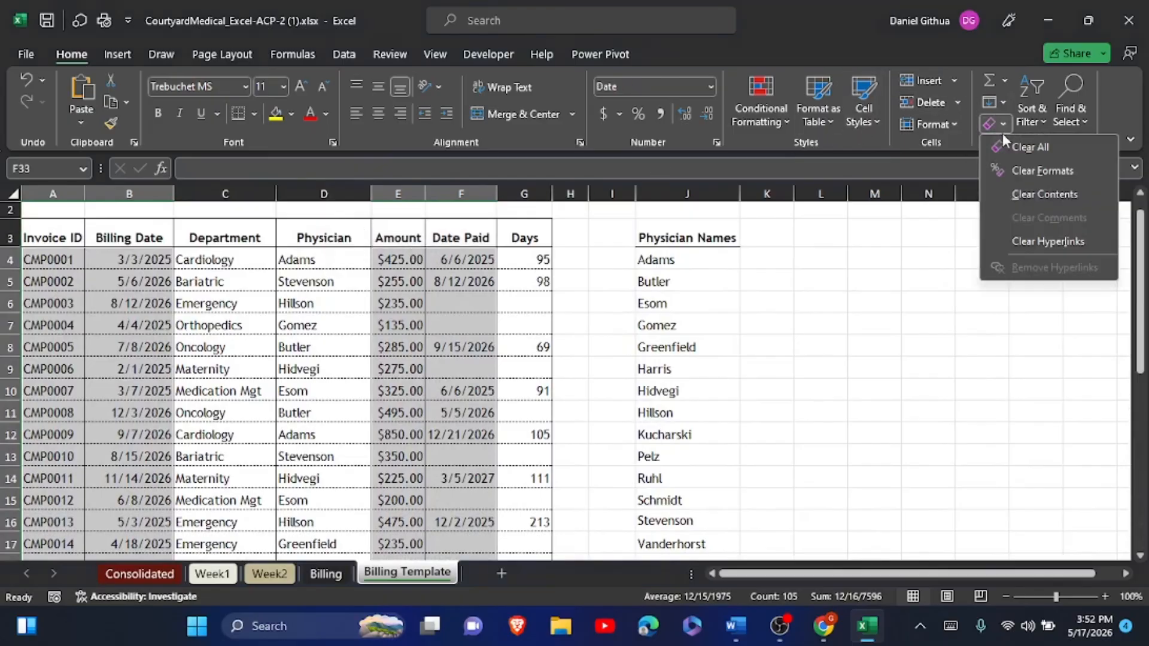
pyautogui.click(1022, 190)
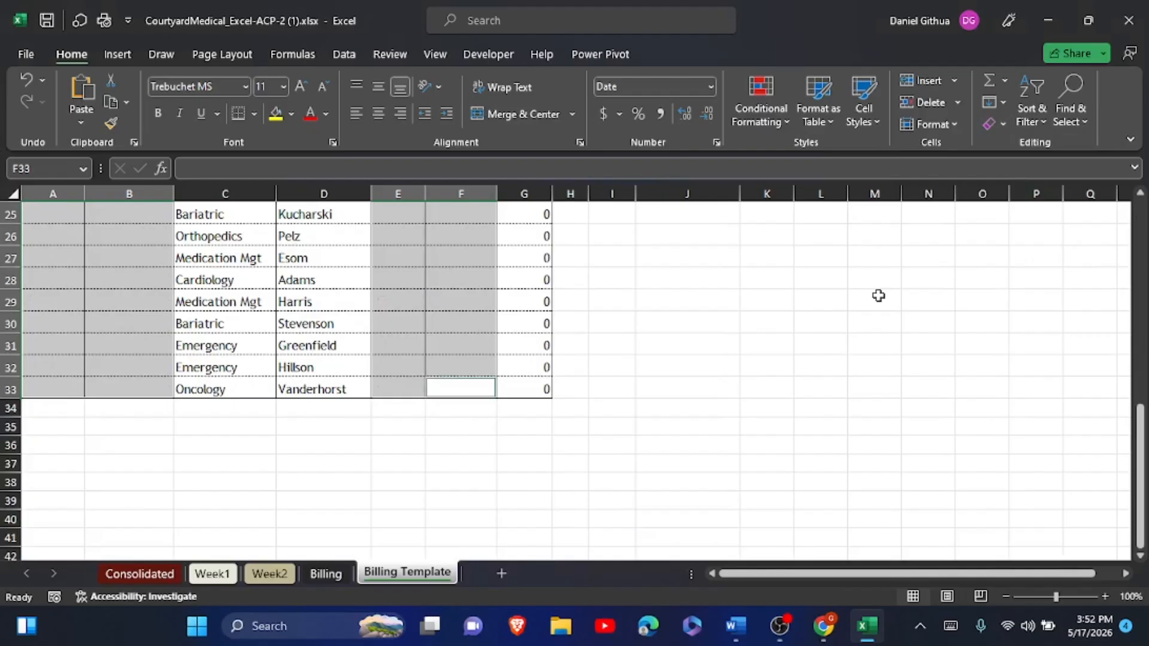
# - Deselect the cleared cells and confirm cell F5 is now empty
pyautogui.scroll(8, 878, 296)
pyautogui.click(420, 421)
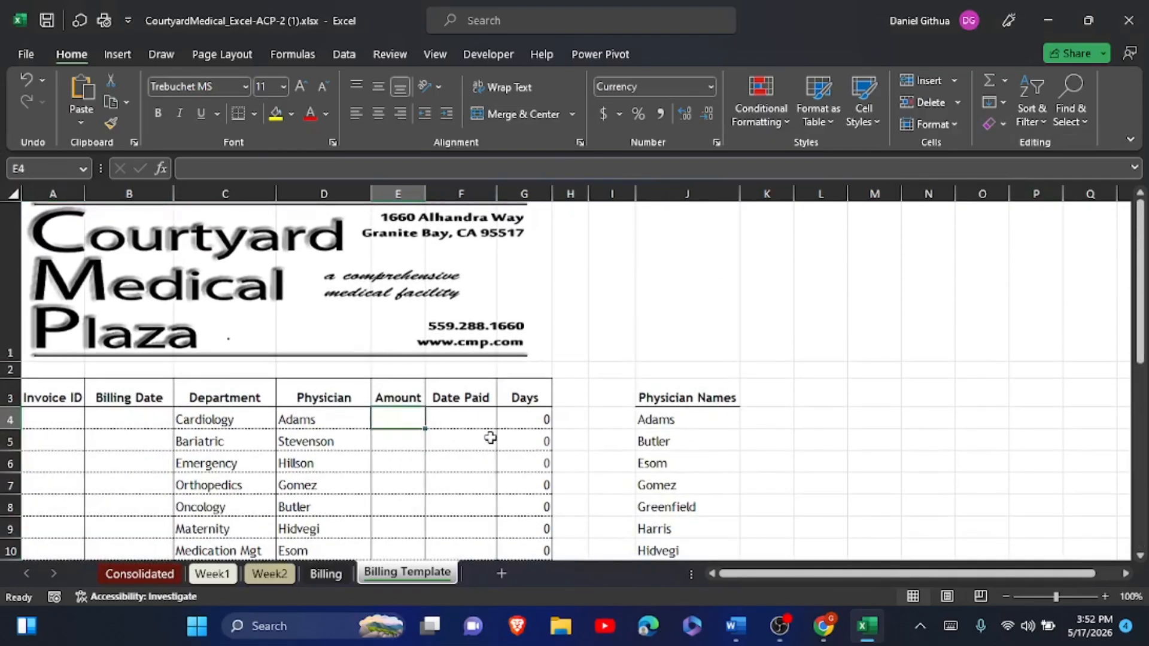
pyautogui.doubleClick(491, 438)
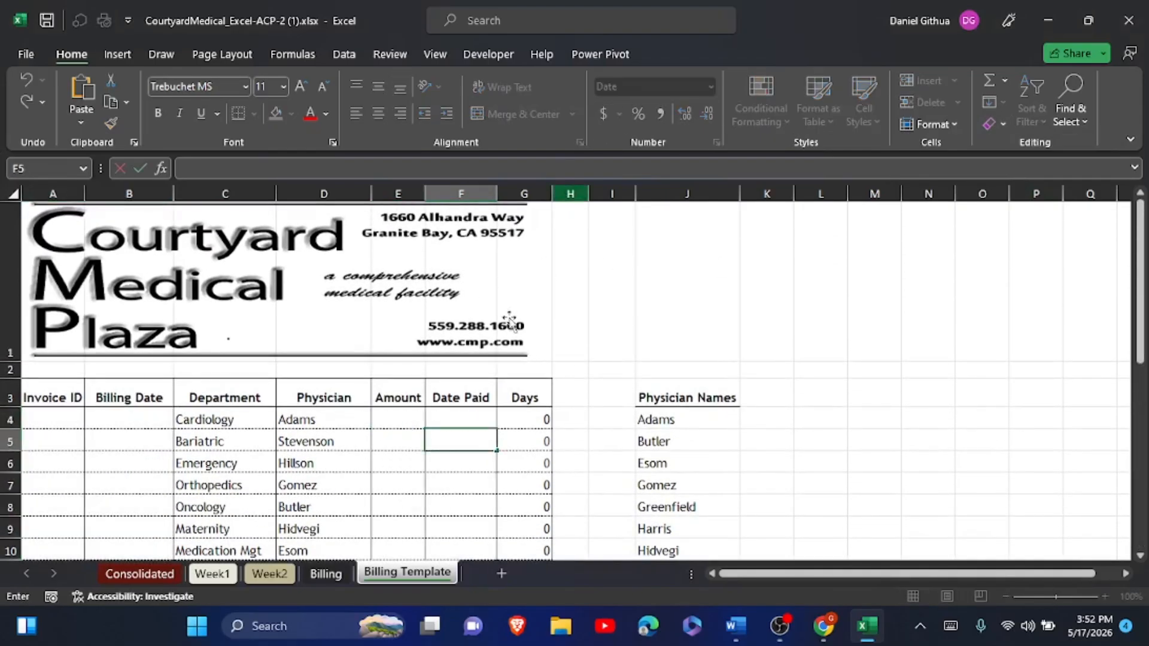
pyautogui.click(437, 417)
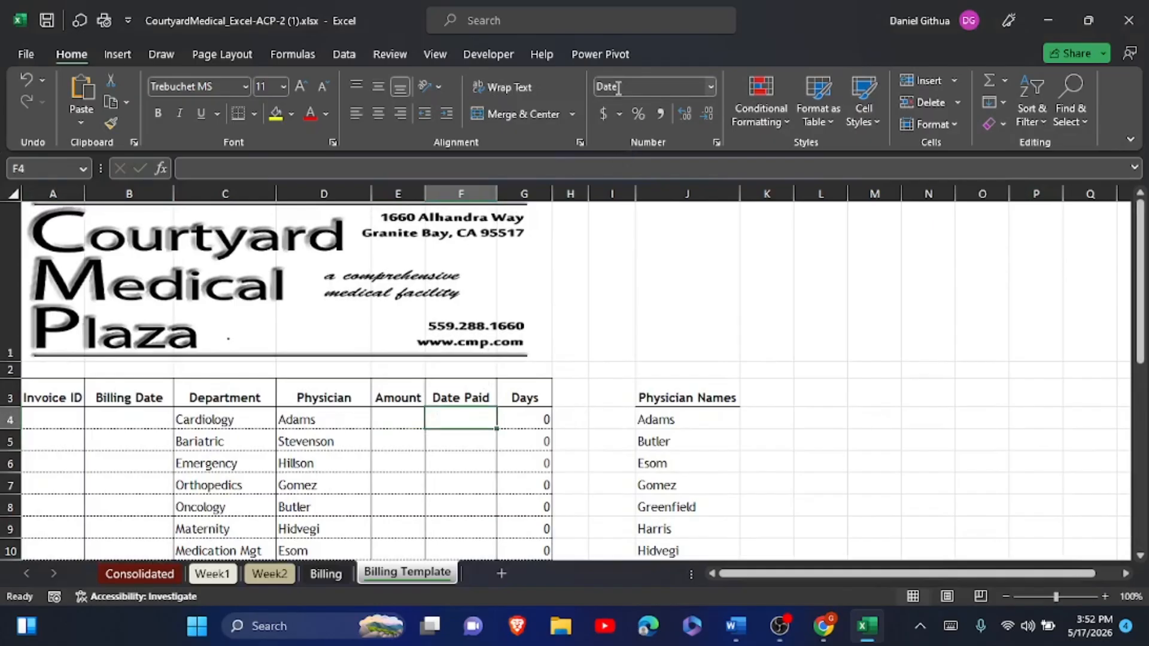
# - Read the next instruction in the Word document, then return to the Excel workbook
pyautogui.hotkey('alt', 'Tab')
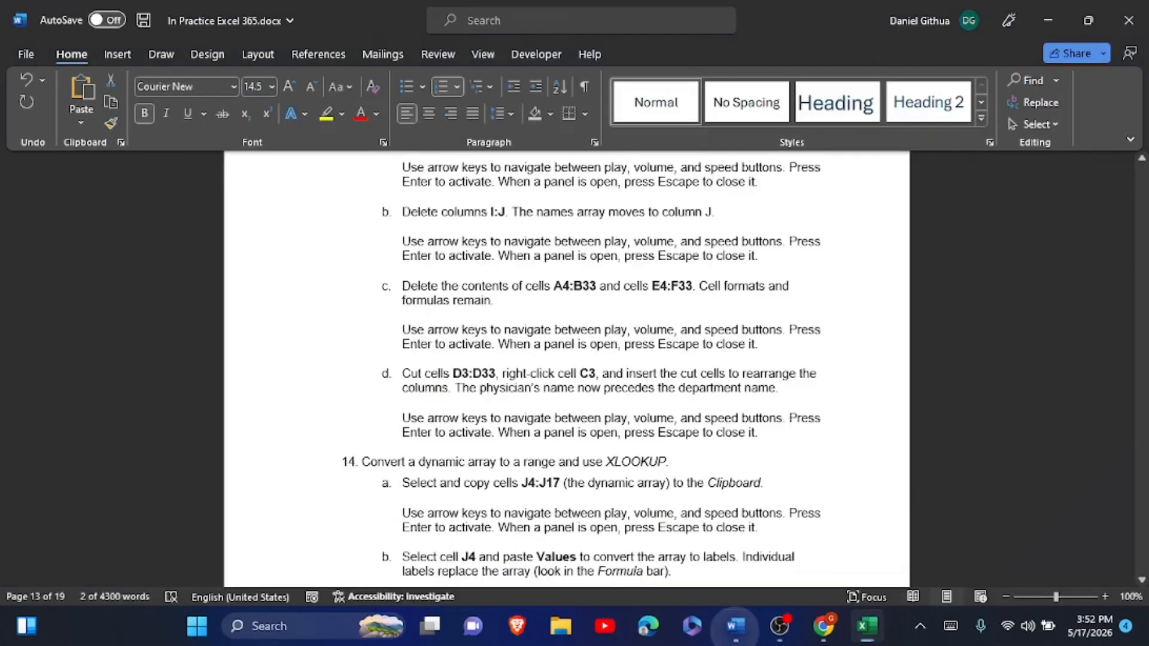
pyautogui.scroll(-1, 581, 365)
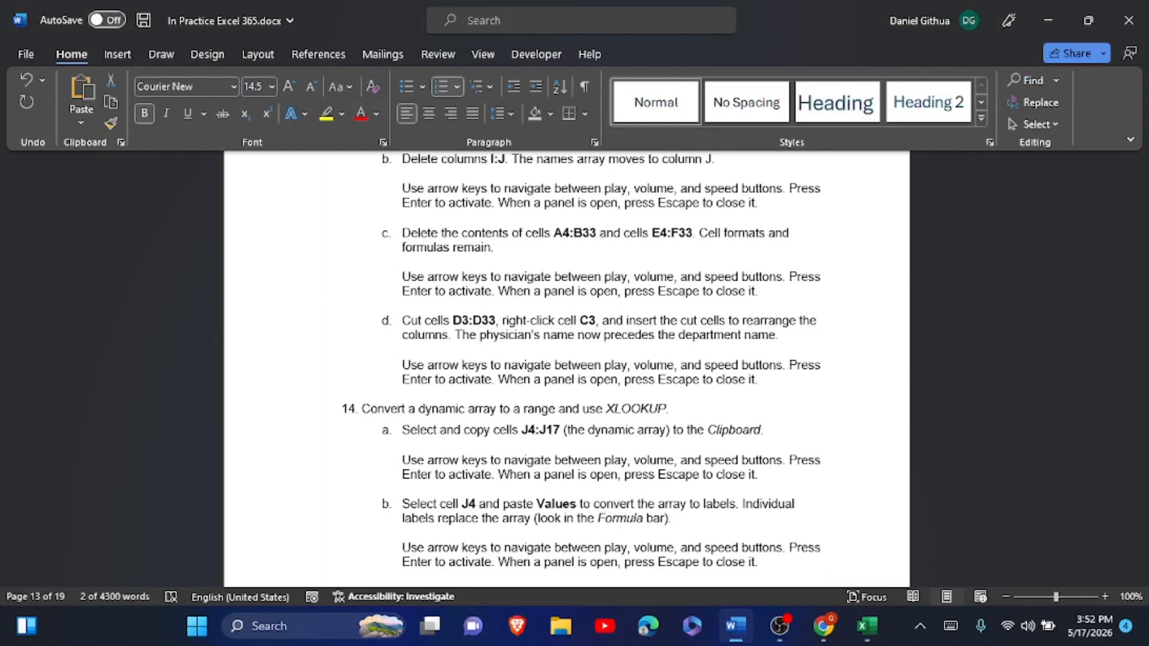
pyautogui.hotkey('alt', 'Tab')
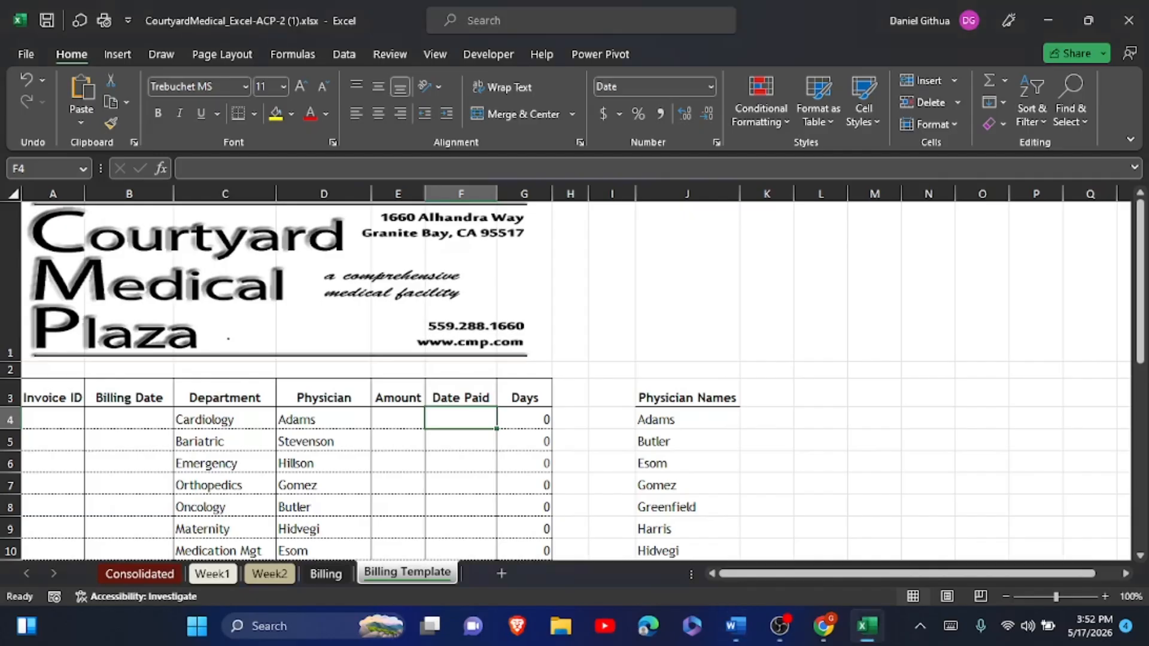
# - Cut the Physician cells D3:D33 and insert them at C3, ahead of Department
pyautogui.moveTo(324, 397); pyautogui.dragTo(335, 536)
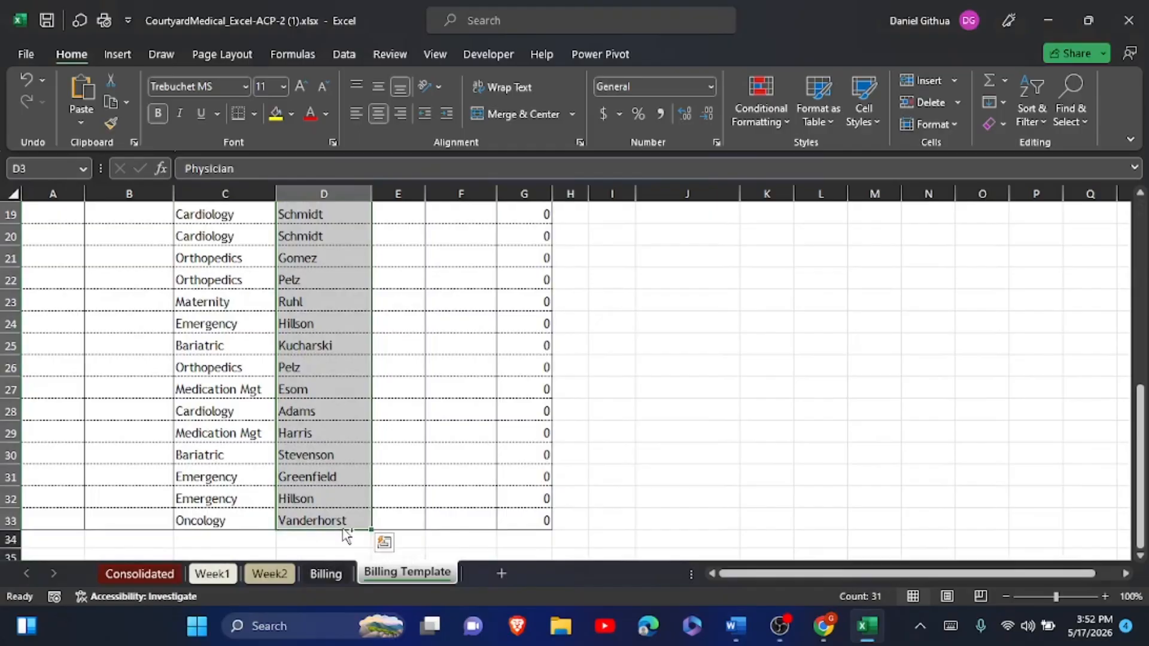
pyautogui.hotkey('ctrl', 'c')
pyautogui.scroll(6, 342, 528)
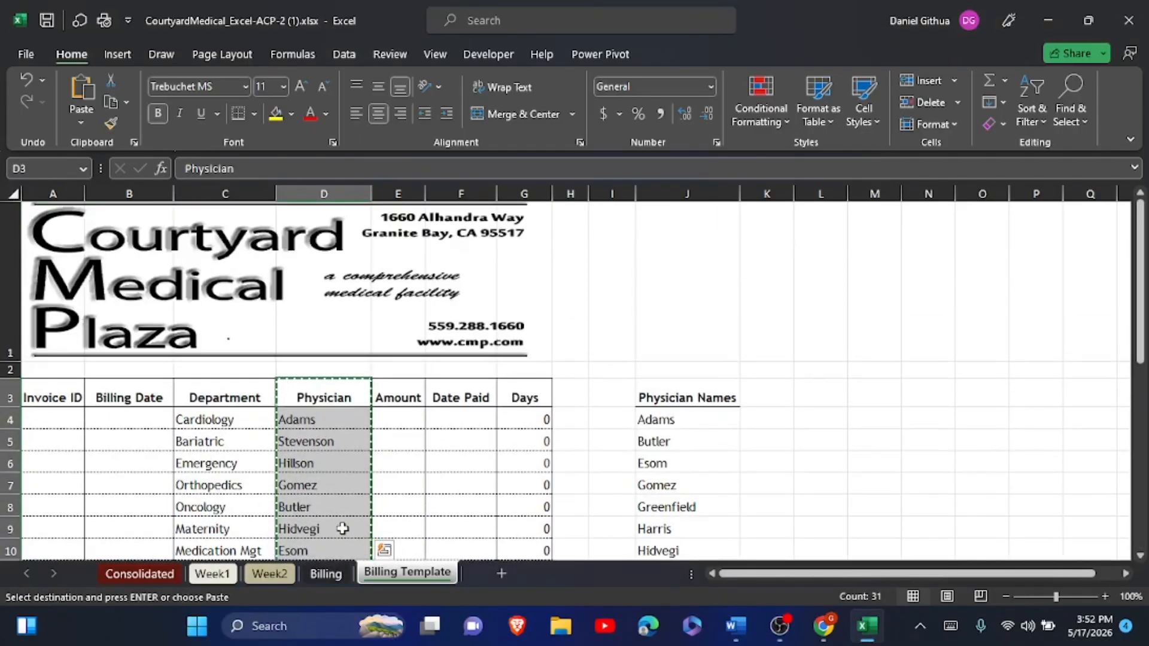
pyautogui.click(195, 397)
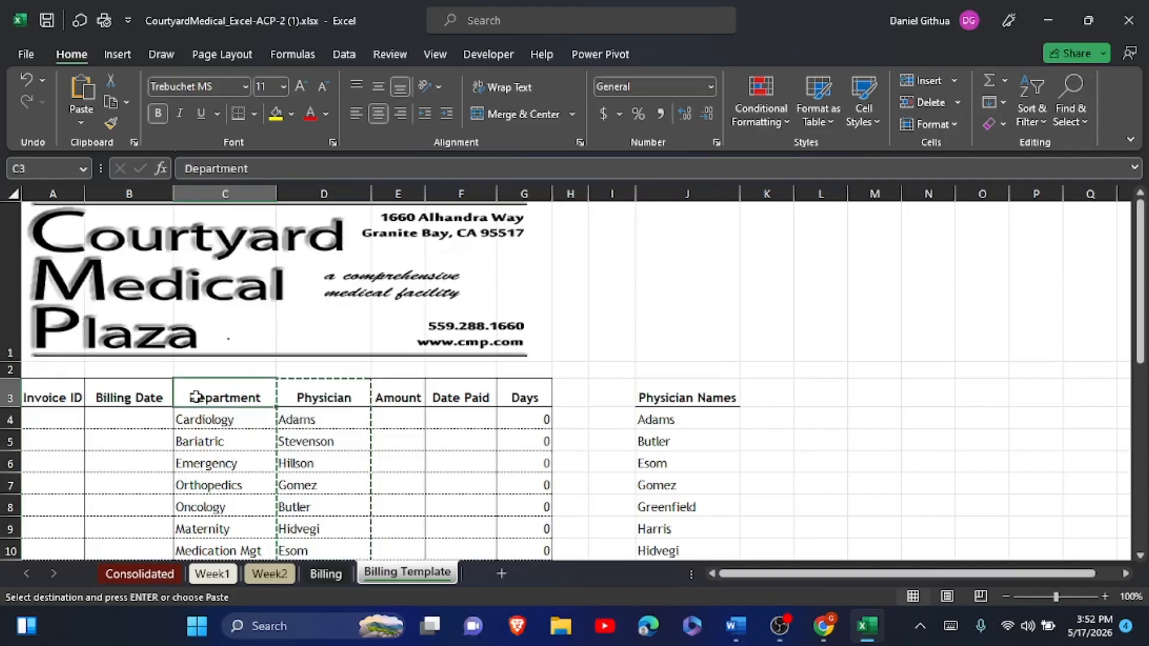
pyautogui.rightClick(197, 400)
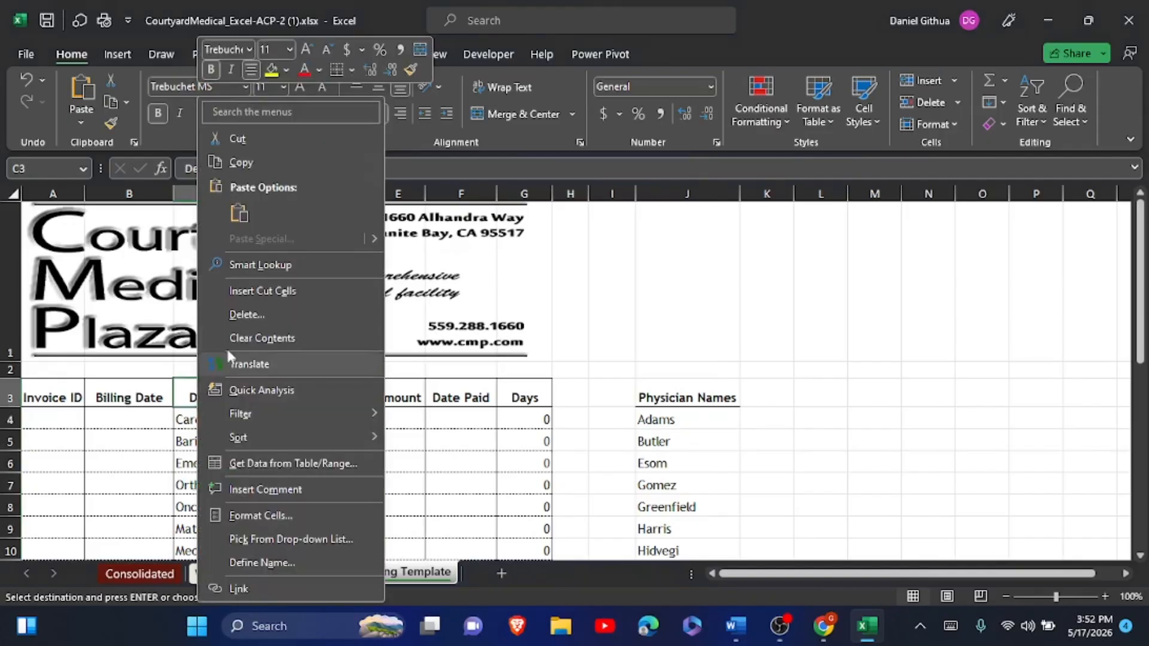
pyautogui.click(275, 289)
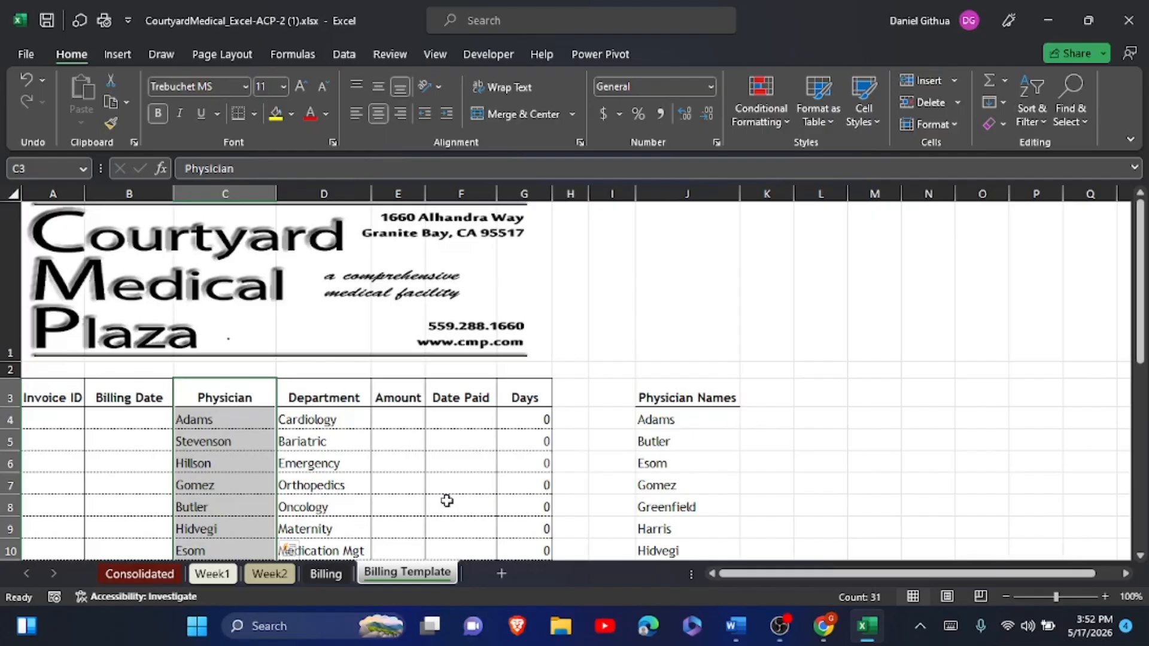
pyautogui.hotkey('alt', 'Tab')
pyautogui.scroll(-2, 582, 368)
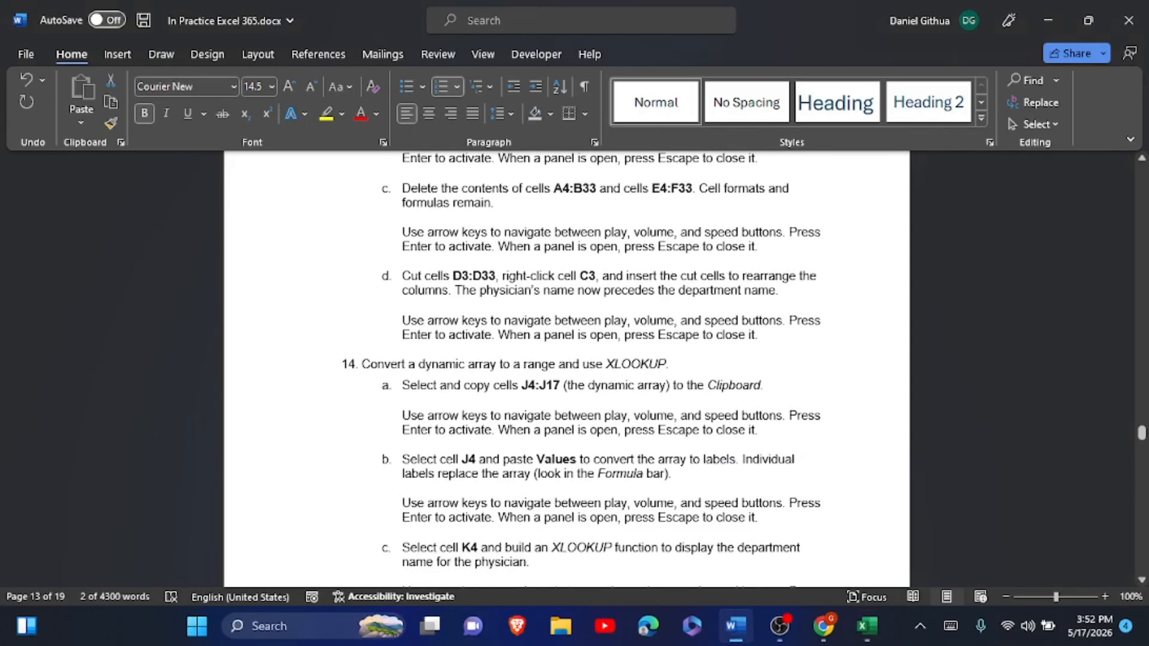
# - Highlight step 13 and its sub-steps through item d in yellow
pyautogui.scroll(5, 518, 297)
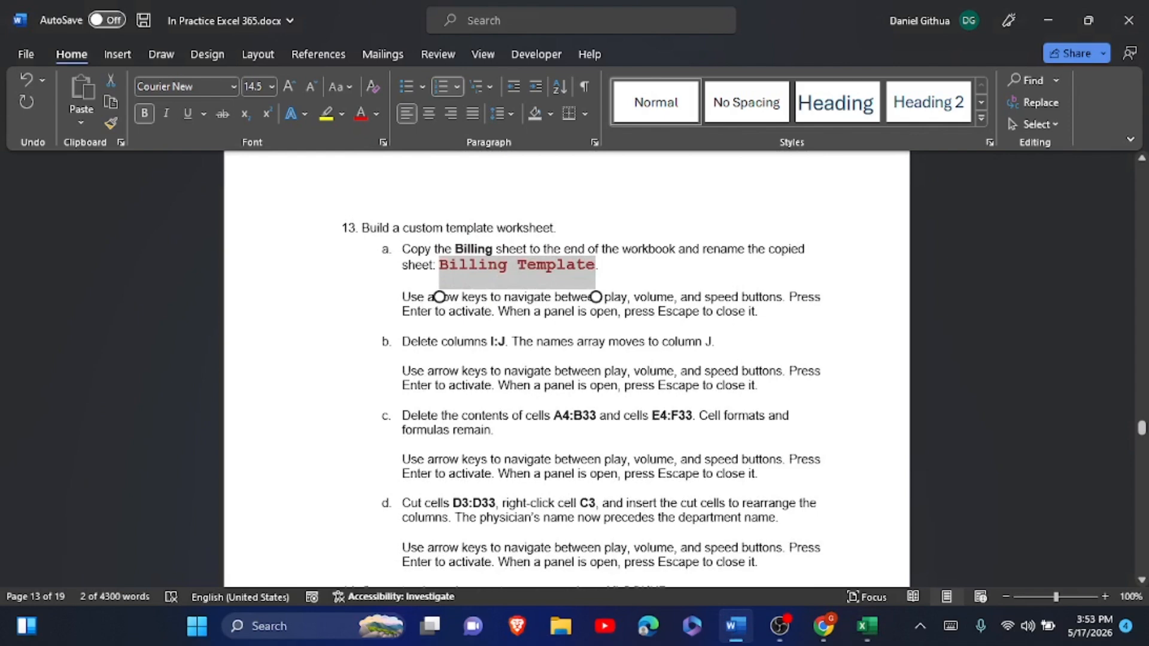
pyautogui.moveTo(362, 227)
pyautogui.mouseDown()
pyautogui.moveTo(680, 503)
pyautogui.moveTo(741, 517)
pyautogui.moveTo(748, 563)
pyautogui.moveTo(759, 563)
pyautogui.mouseUp()
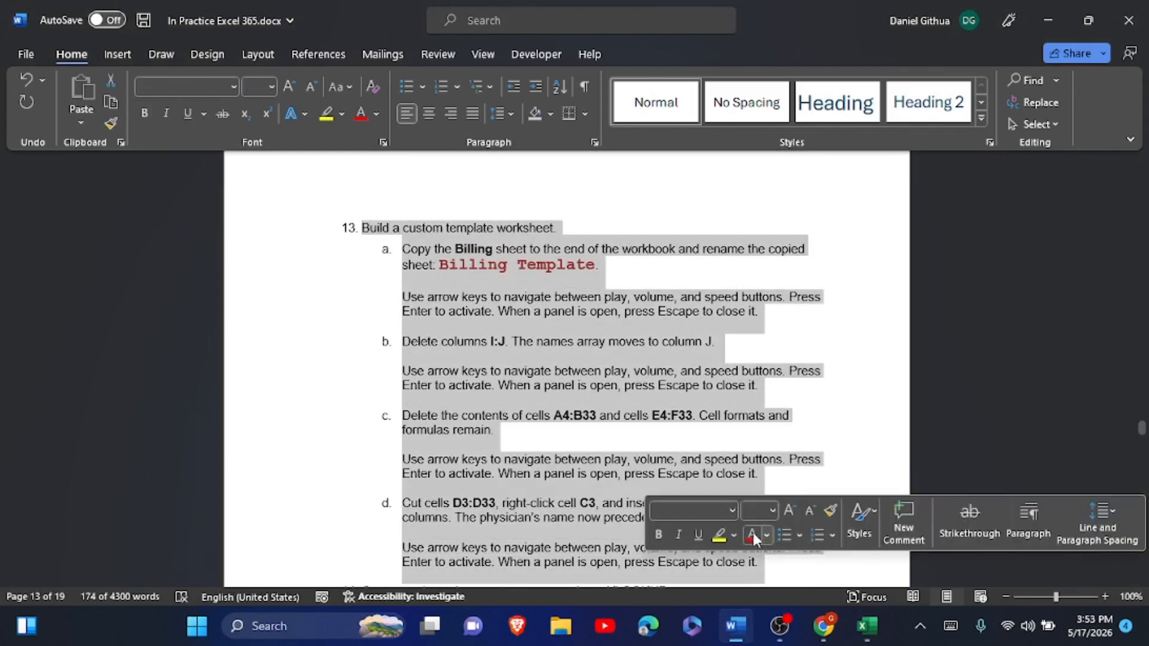
pyautogui.click(714, 540)
pyautogui.scroll(-9, 711, 544)
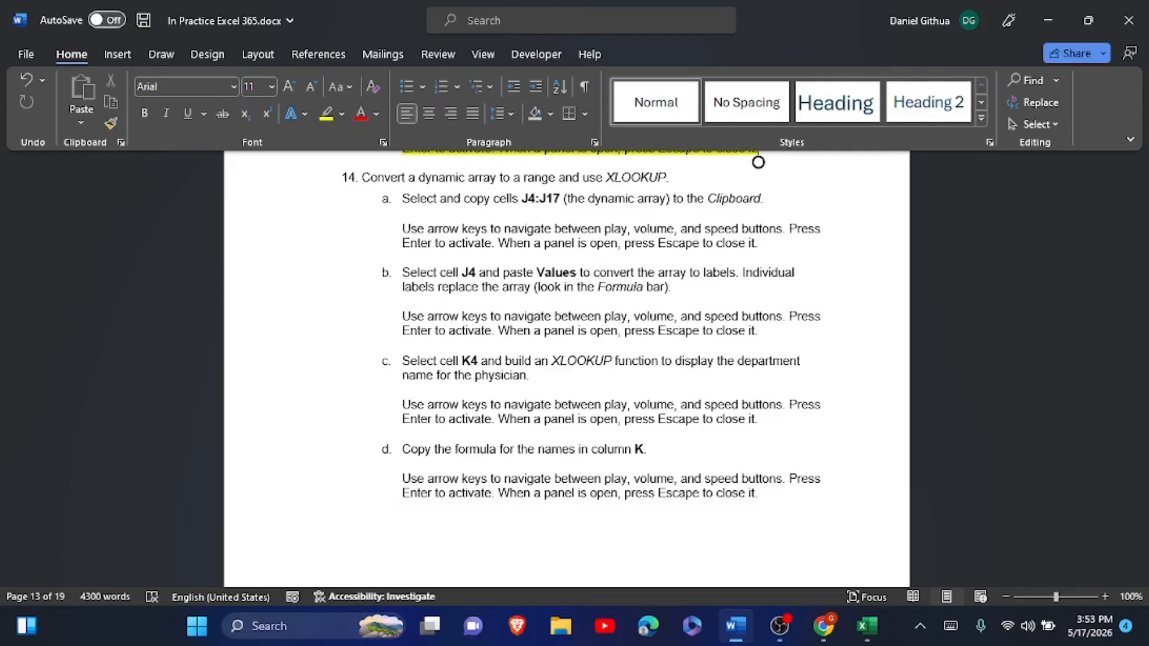
pyautogui.hotkey('alt', 'Tab')
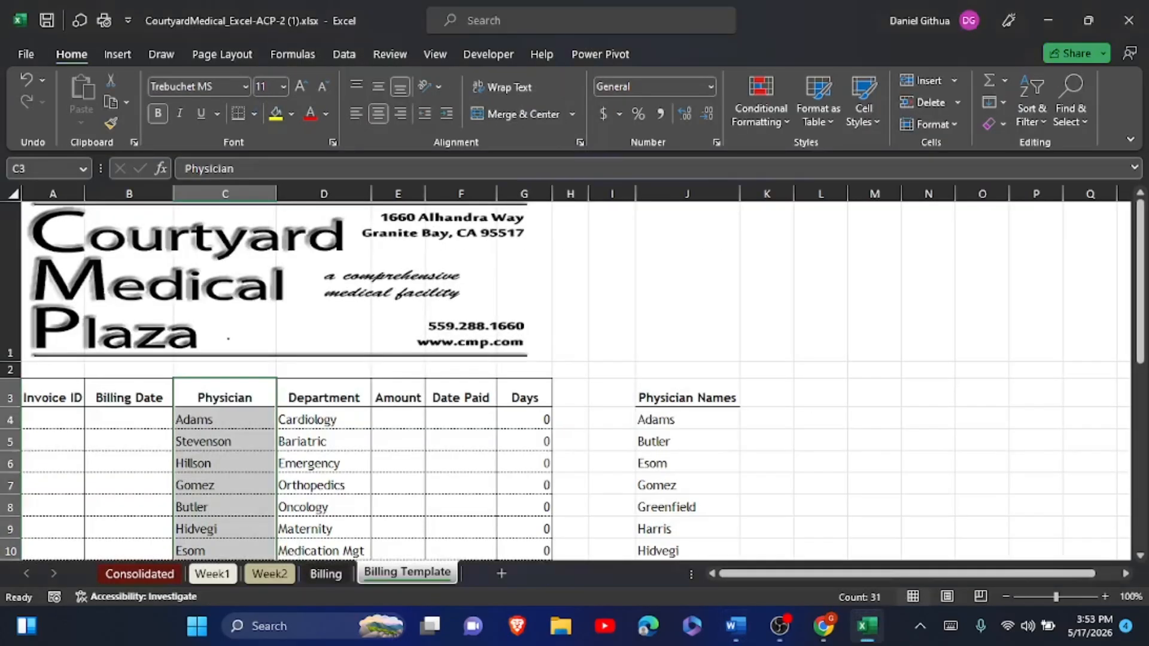
# - Copy the Physician Names array J4:J17 and paste it back at J4 as values only
pyautogui.moveTo(687, 420); pyautogui.dragTo(687, 281)
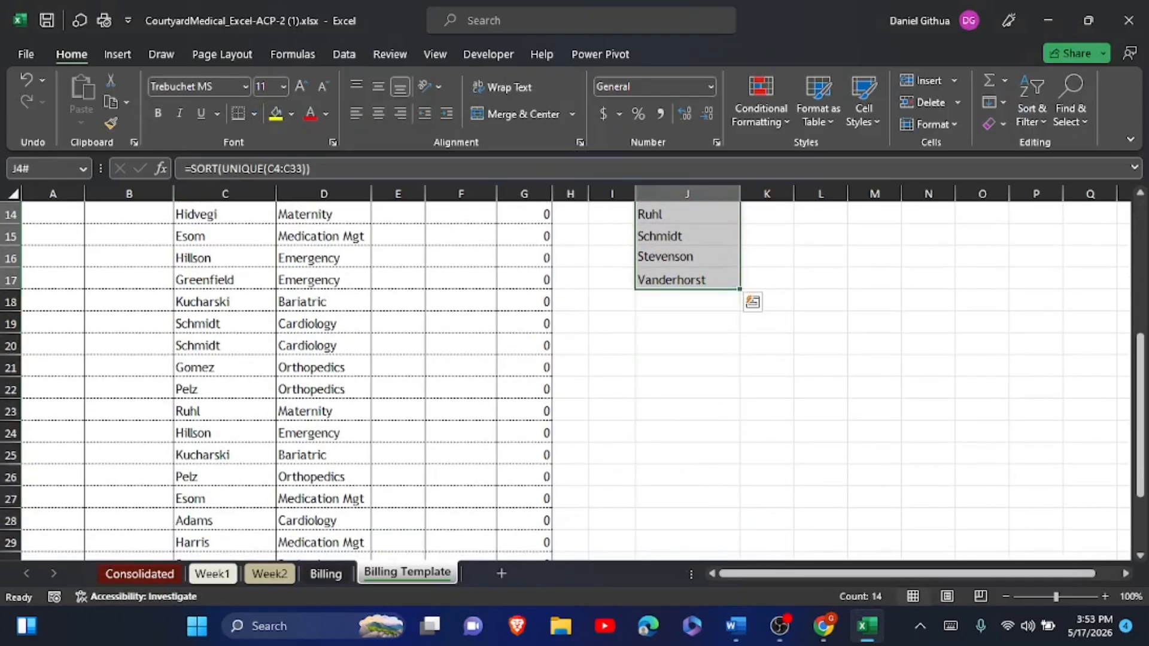
pyautogui.hotkey('ctrl', 'c')
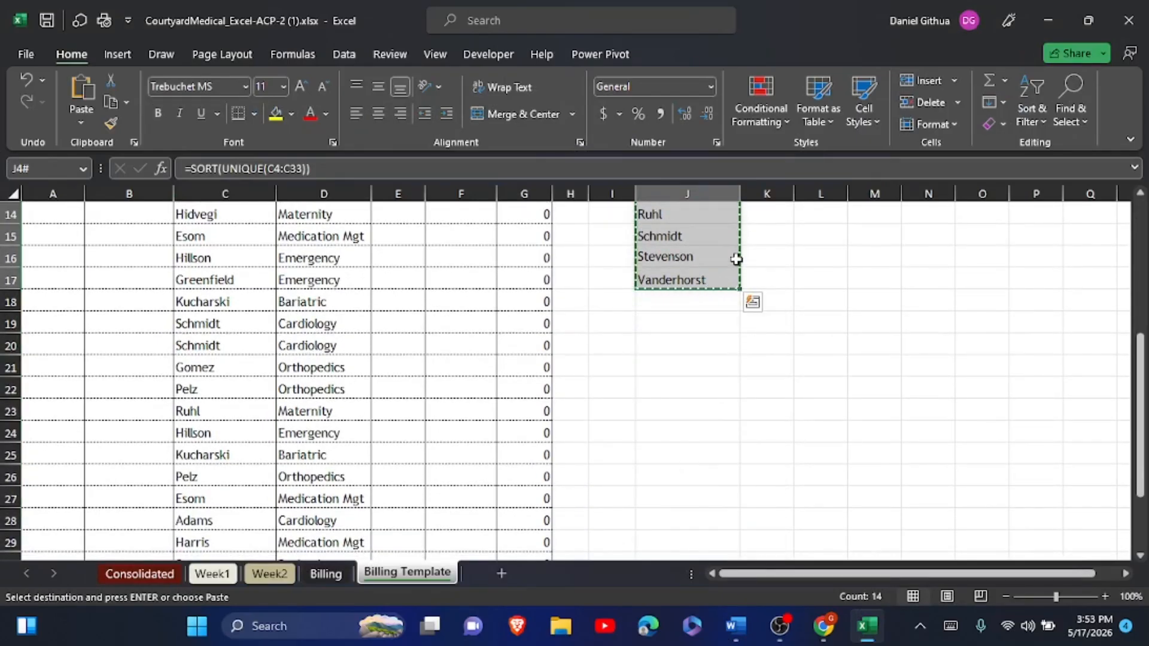
pyautogui.scroll(4, 735, 259)
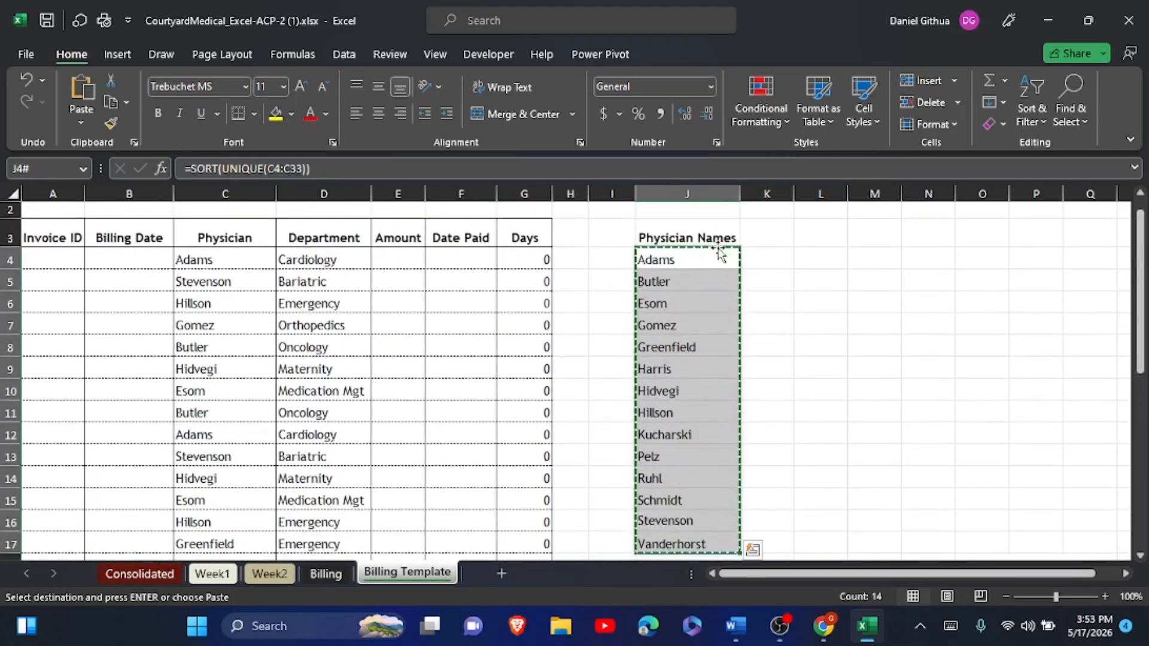
pyautogui.rightClick(683, 260)
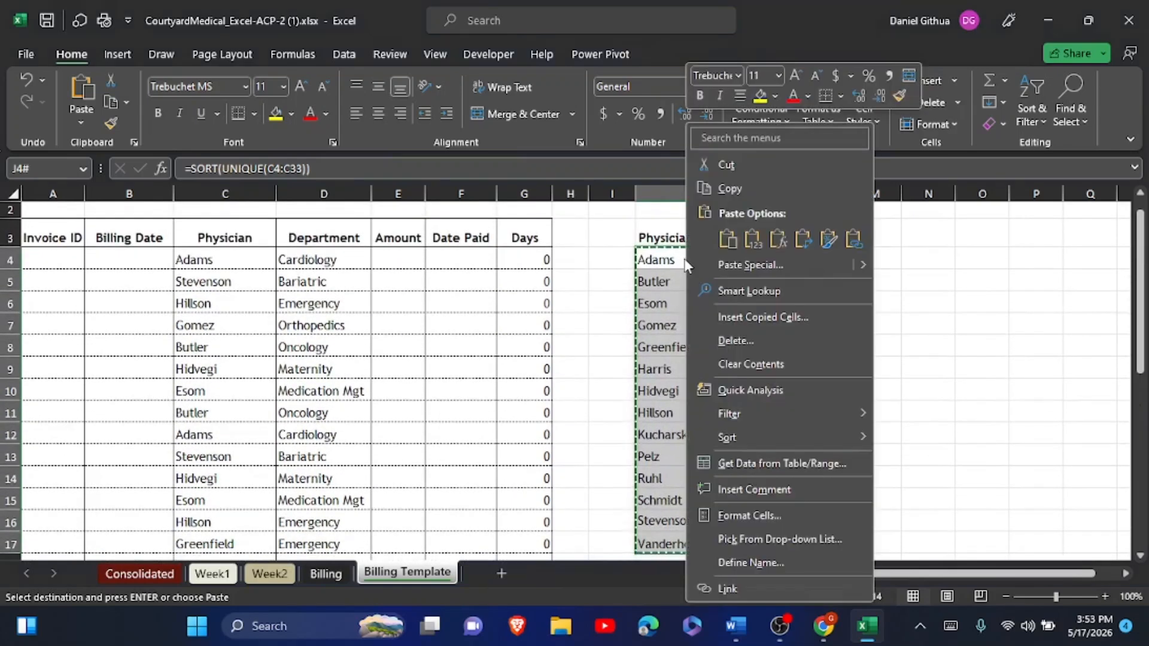
pyautogui.click(758, 242)
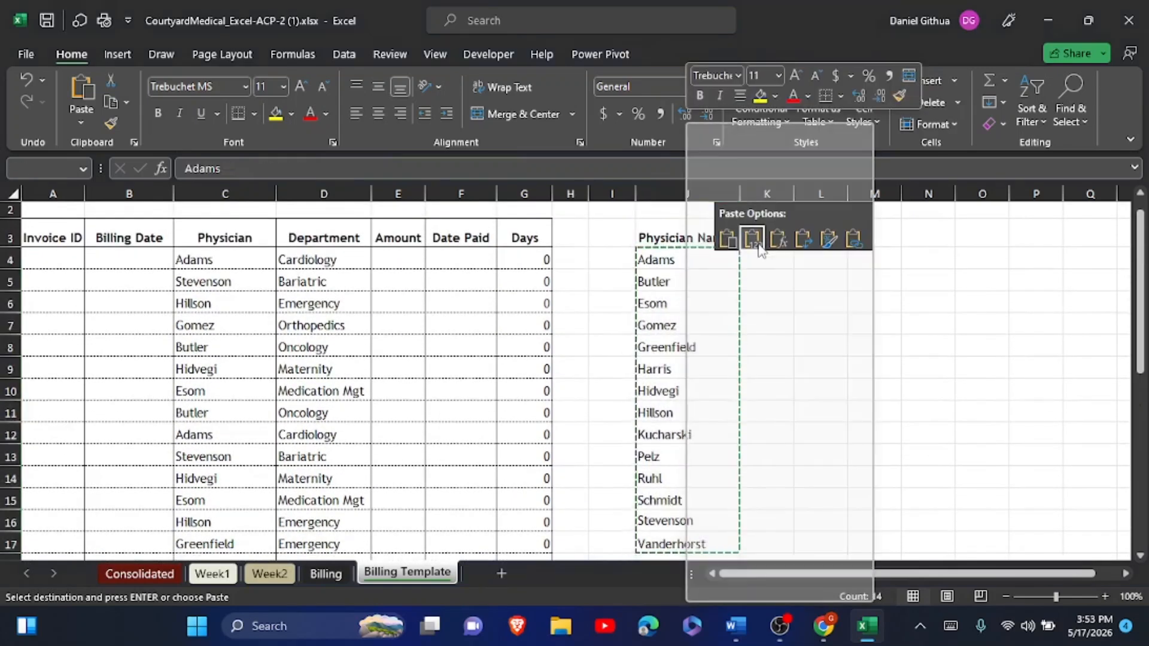
pyautogui.click(683, 259)
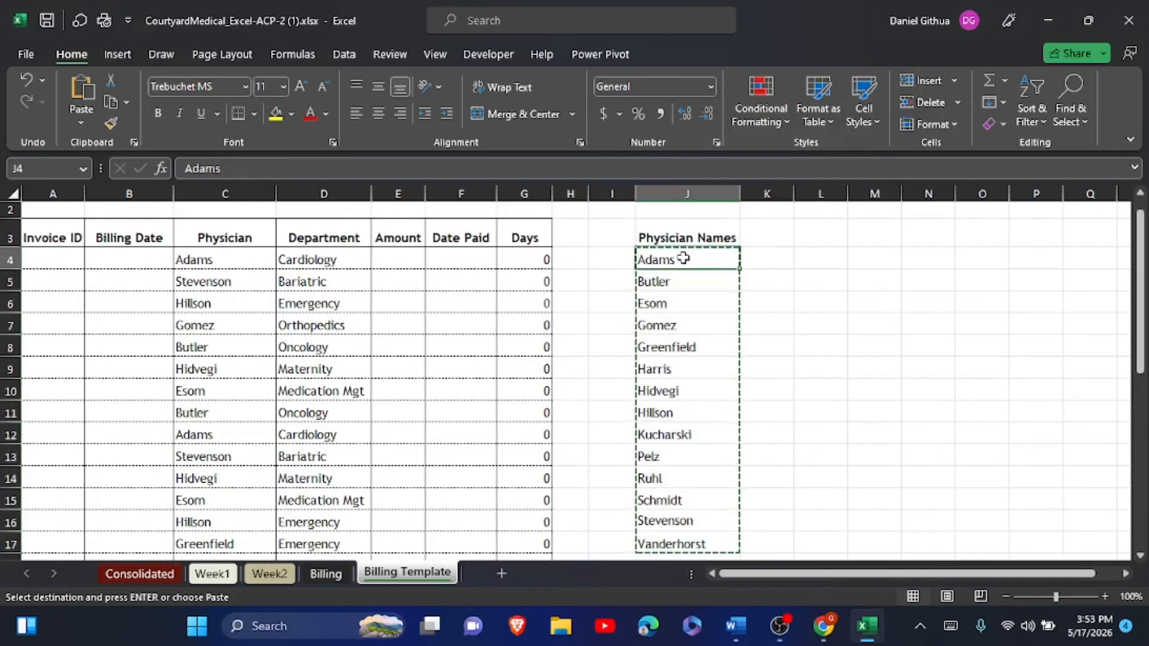
pyautogui.click(673, 296)
pyautogui.click(828, 305)
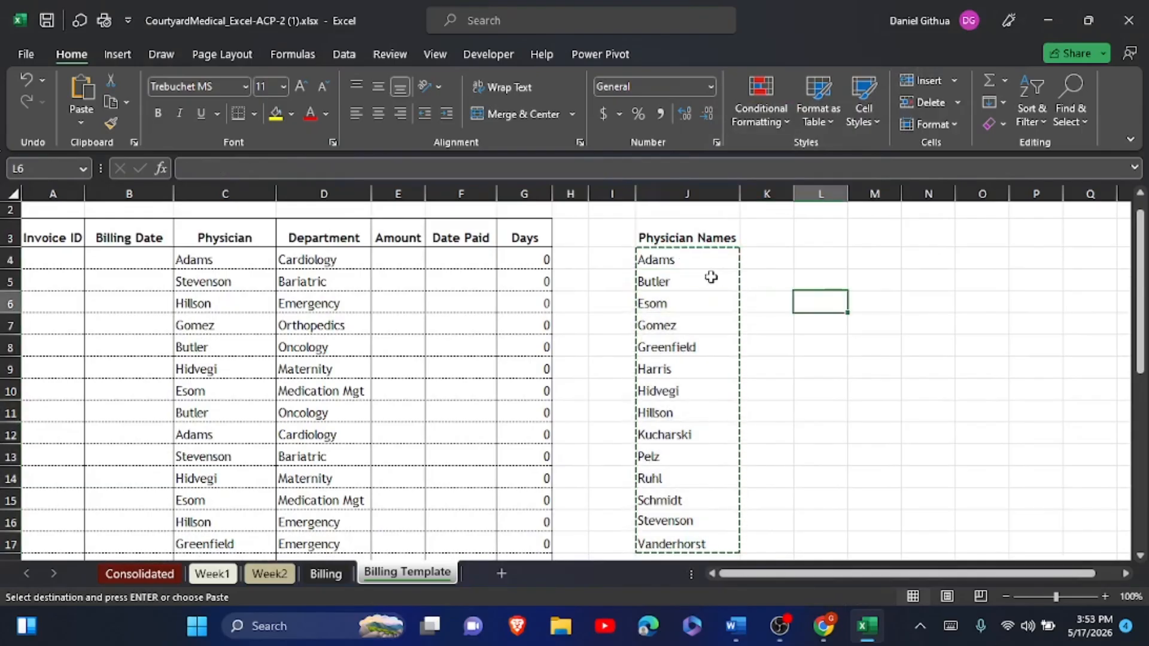
pyautogui.hotkey('alt', 'Tab')
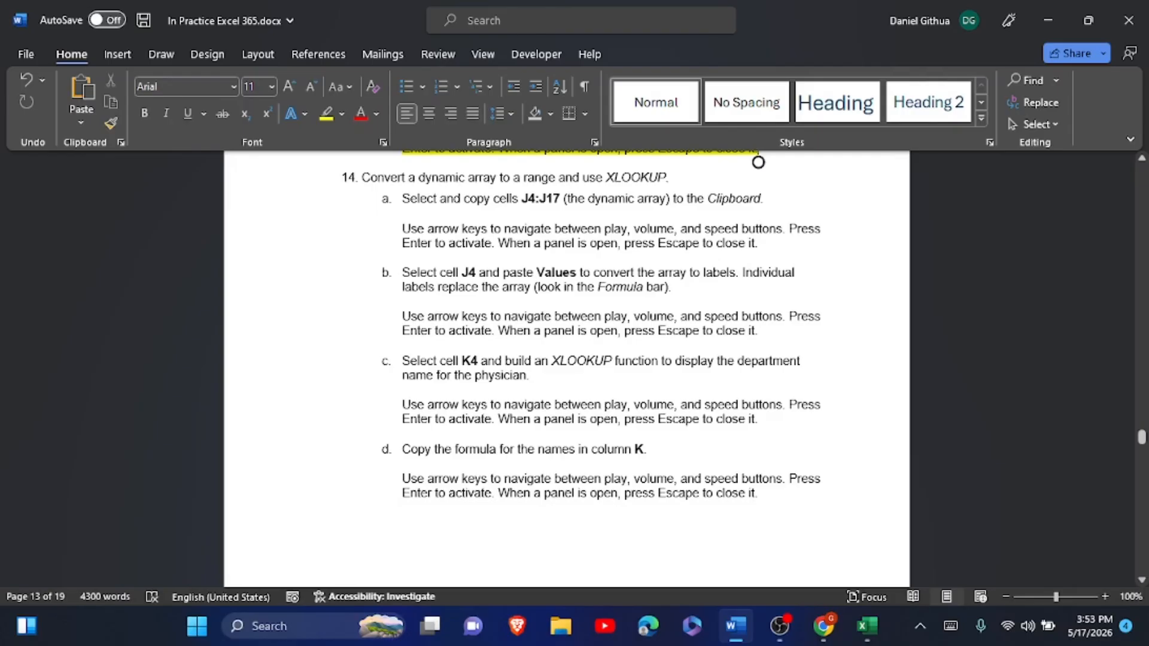
# - Enter =XLOOKUP(J4,$C$4:$C$33,$D$4:$D$33) in K4 so Adams returns Cardiology
pyautogui.click(866, 626)
pyautogui.click(766, 259)
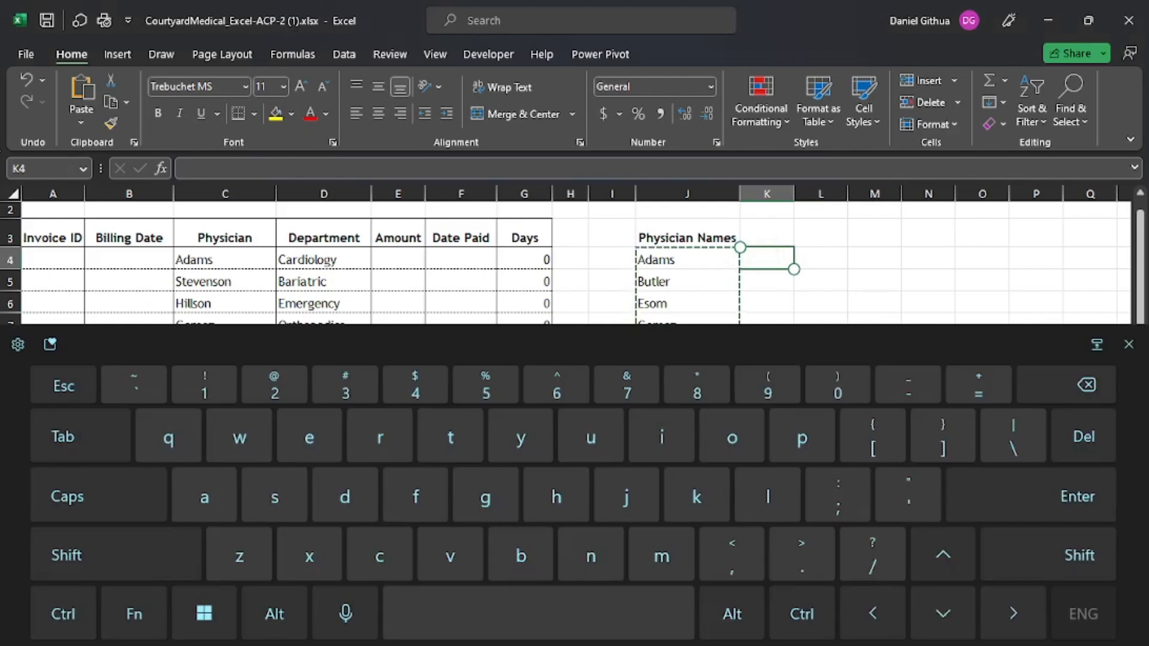
pyautogui.write('=xlo')
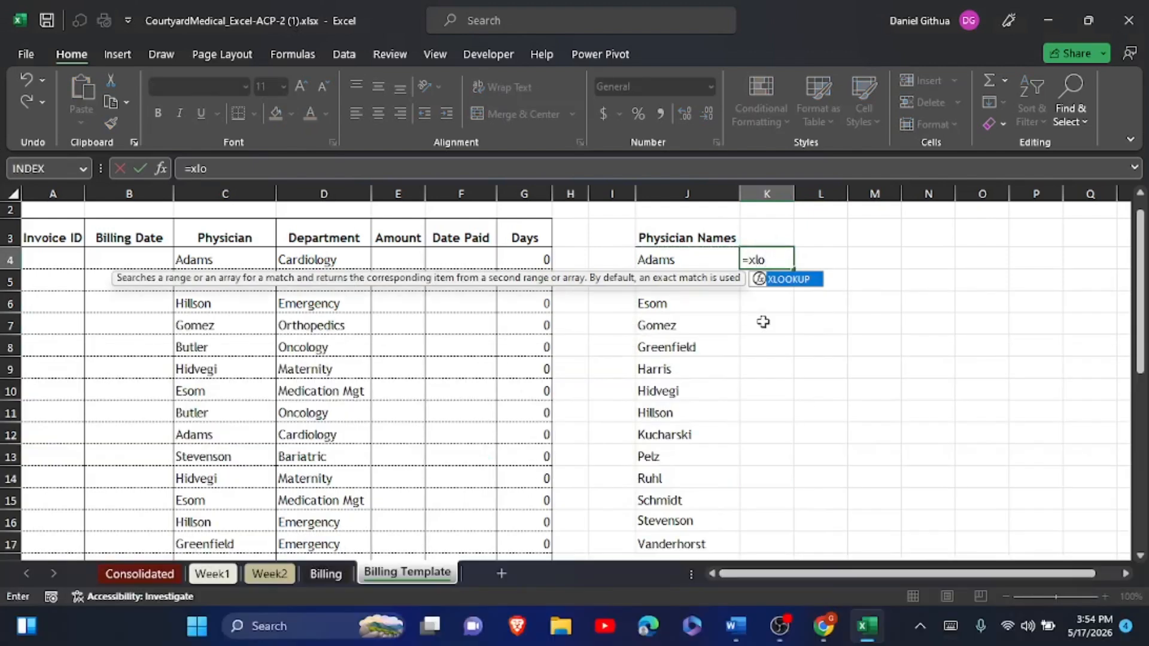
pyautogui.doubleClick(786, 281)
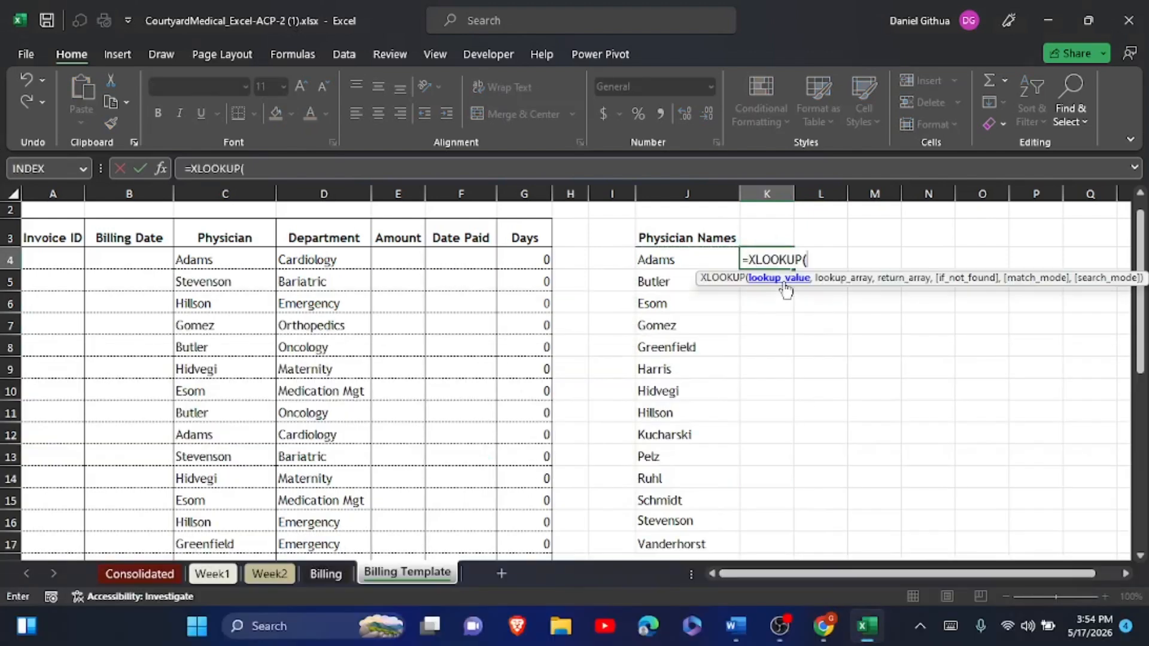
pyautogui.click(668, 257)
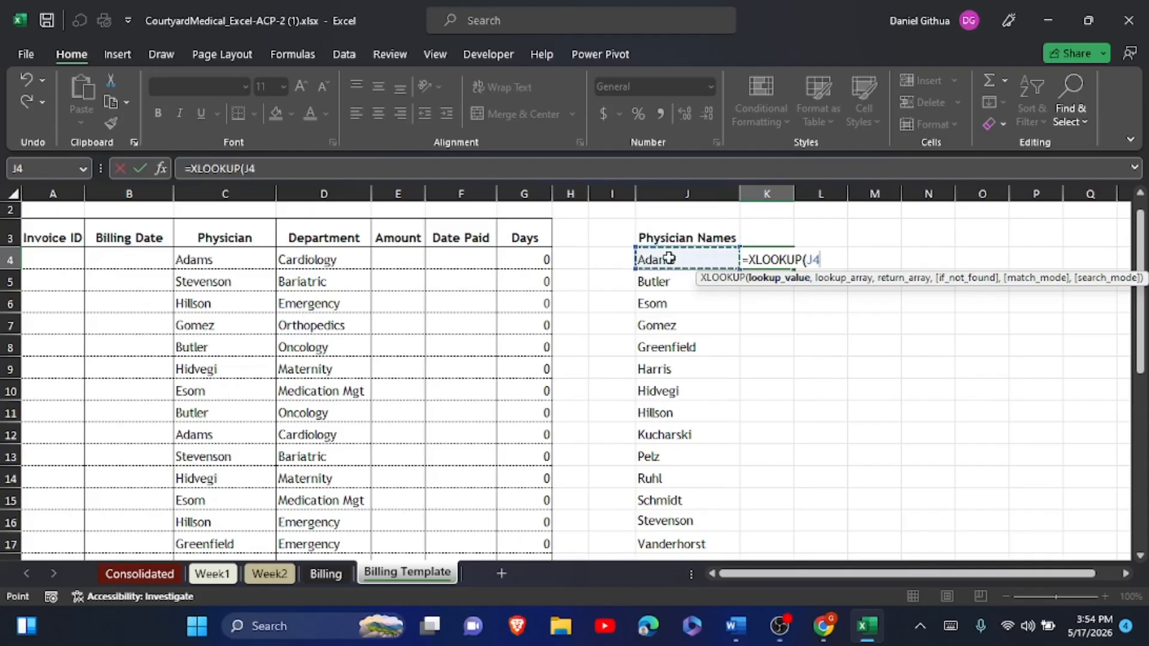
pyautogui.write(',')
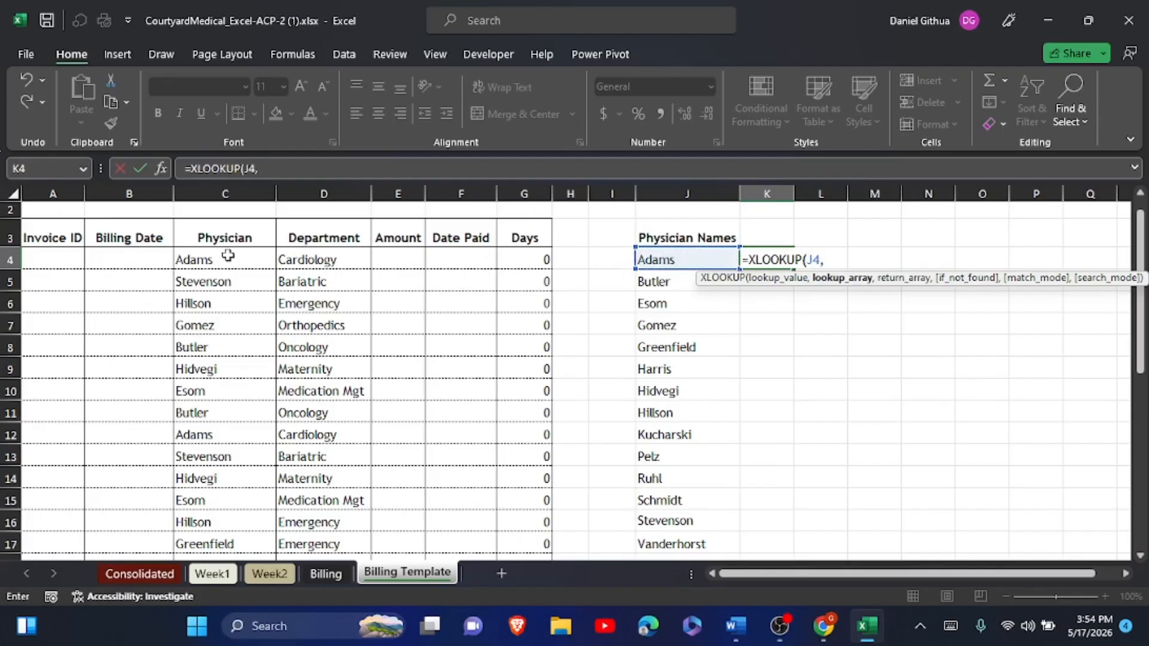
pyautogui.moveTo(227, 257); pyautogui.dragTo(235, 525)
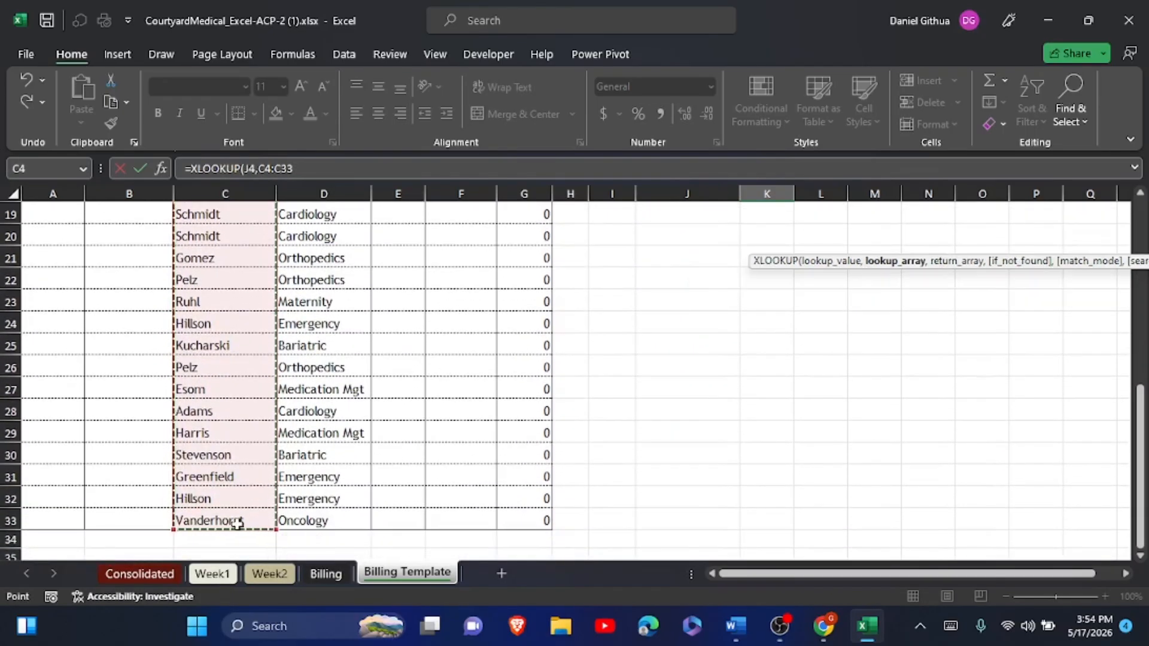
pyautogui.press('F4')
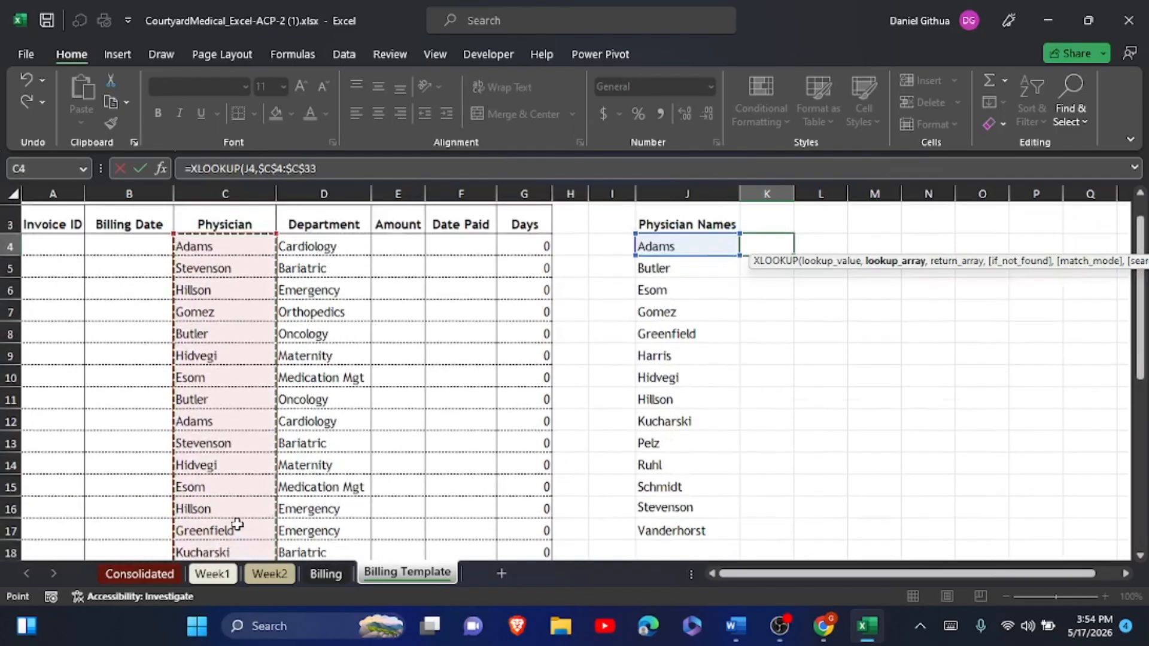
pyautogui.write(',')
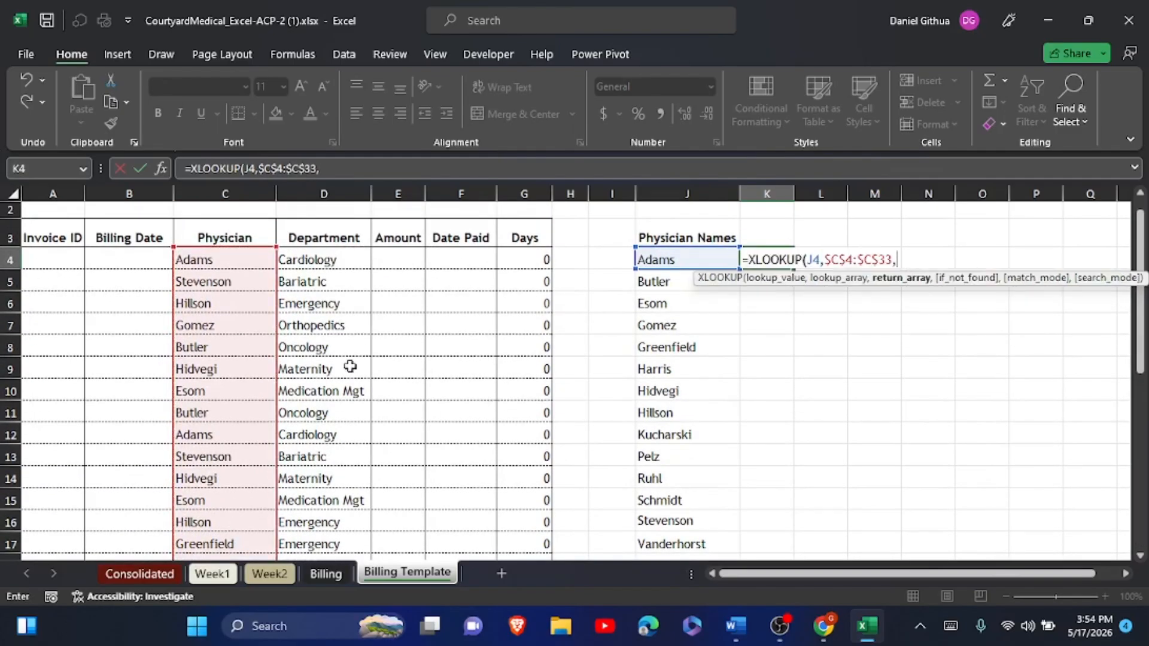
pyautogui.moveTo(334, 265); pyautogui.dragTo(337, 522)
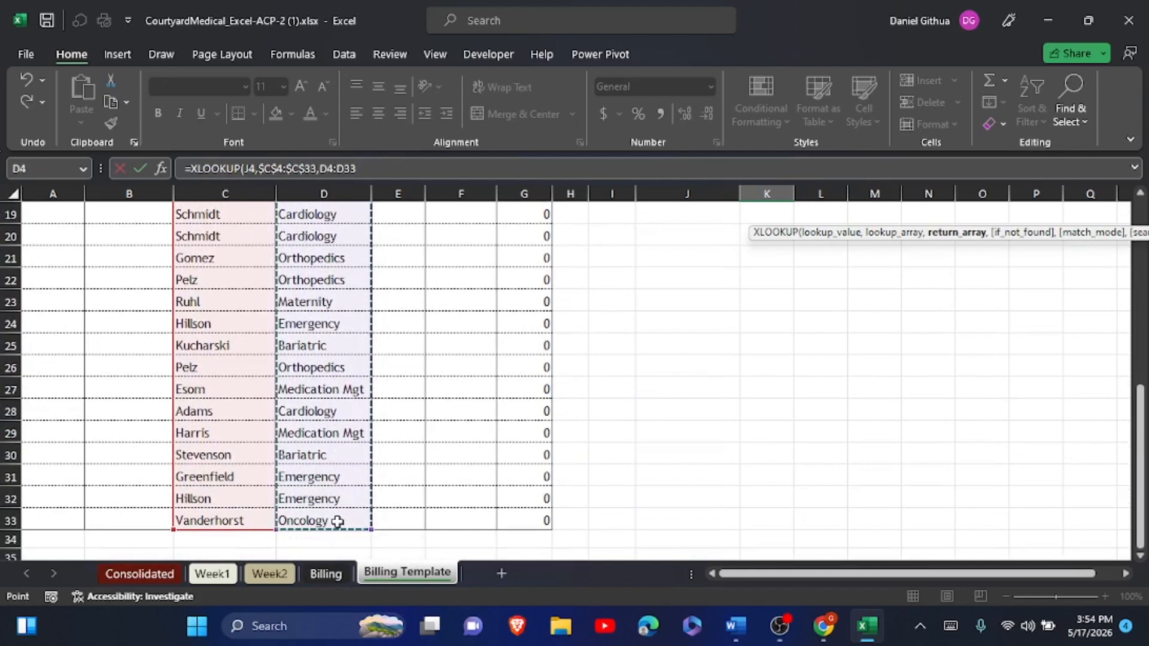
pyautogui.press('F4')
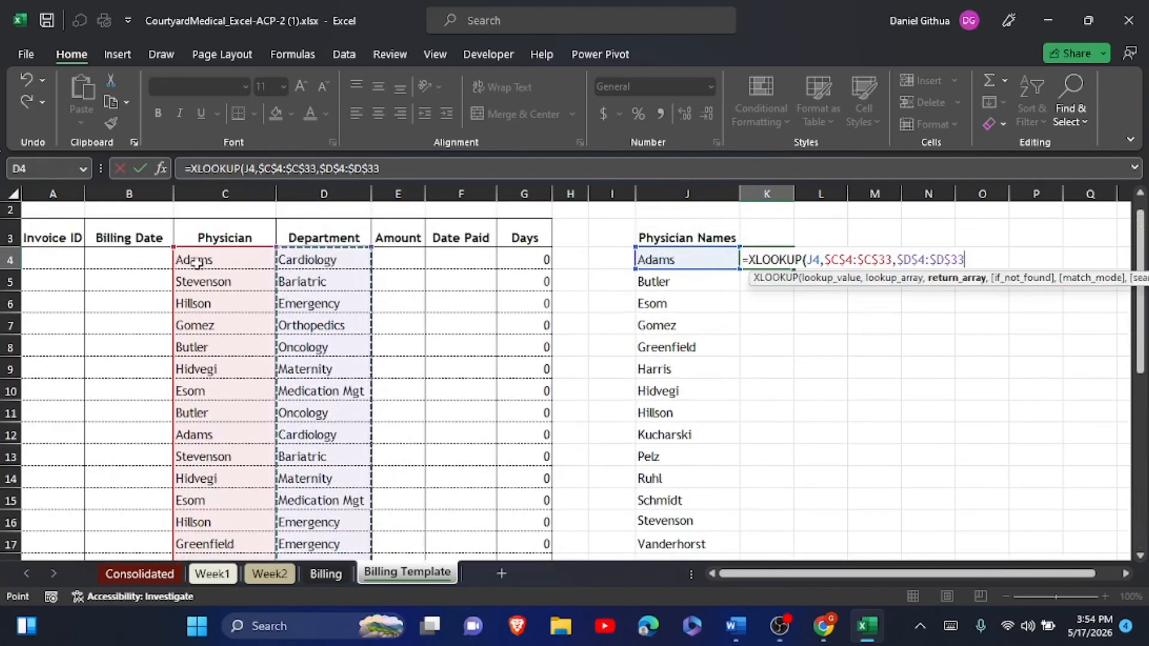
pyautogui.click(141, 168)
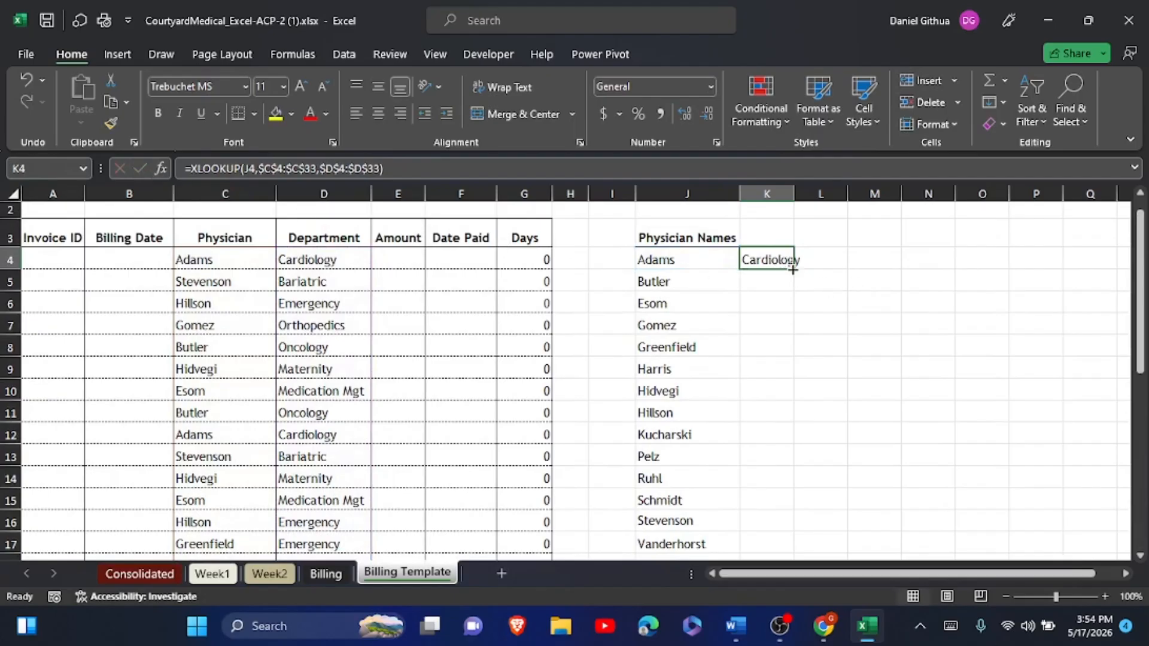
# - Fill the K4 lookup formula down through K17
pyautogui.moveTo(794, 270); pyautogui.dragTo(784, 552)
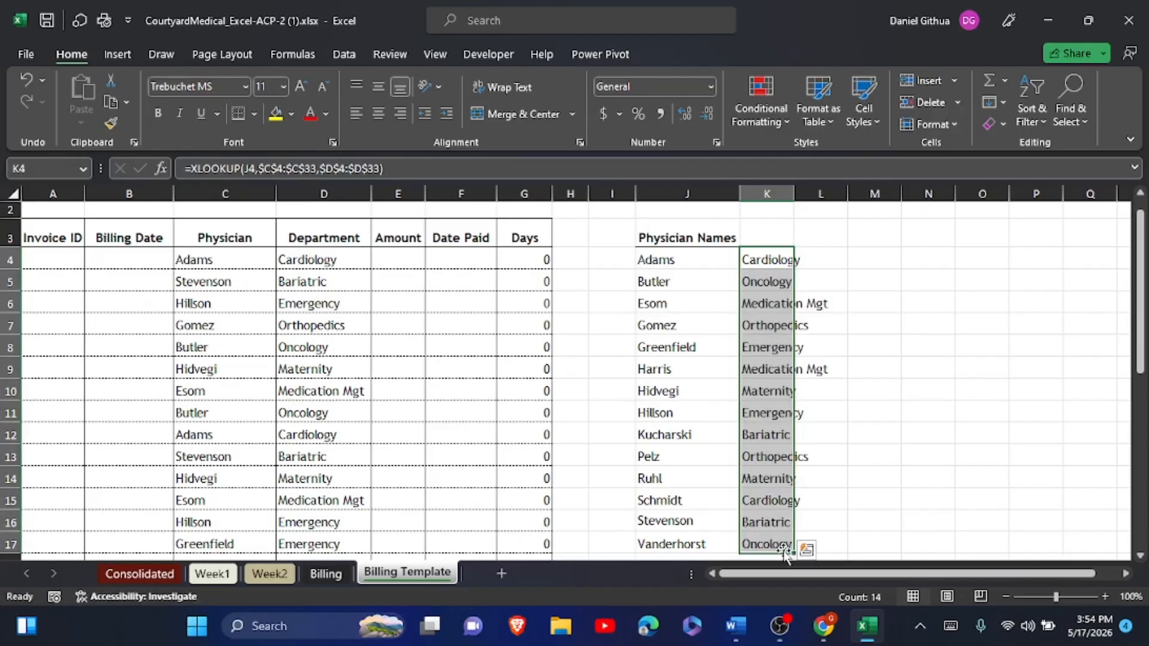
pyautogui.scroll(-1, 782, 549)
pyautogui.scroll(2, 782, 548)
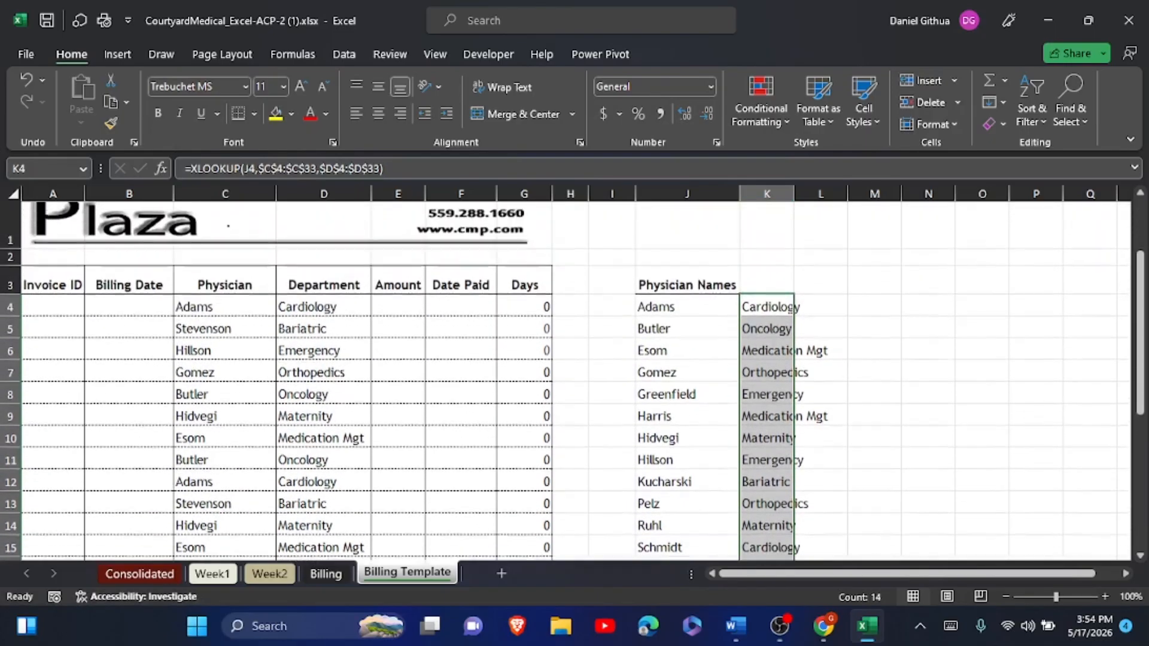
pyautogui.scroll(1, 782, 548)
# - Review K4's XLOOKUP formula in the formula bar and confirm it unchanged
pyautogui.hotkey('alt', 'Tab')
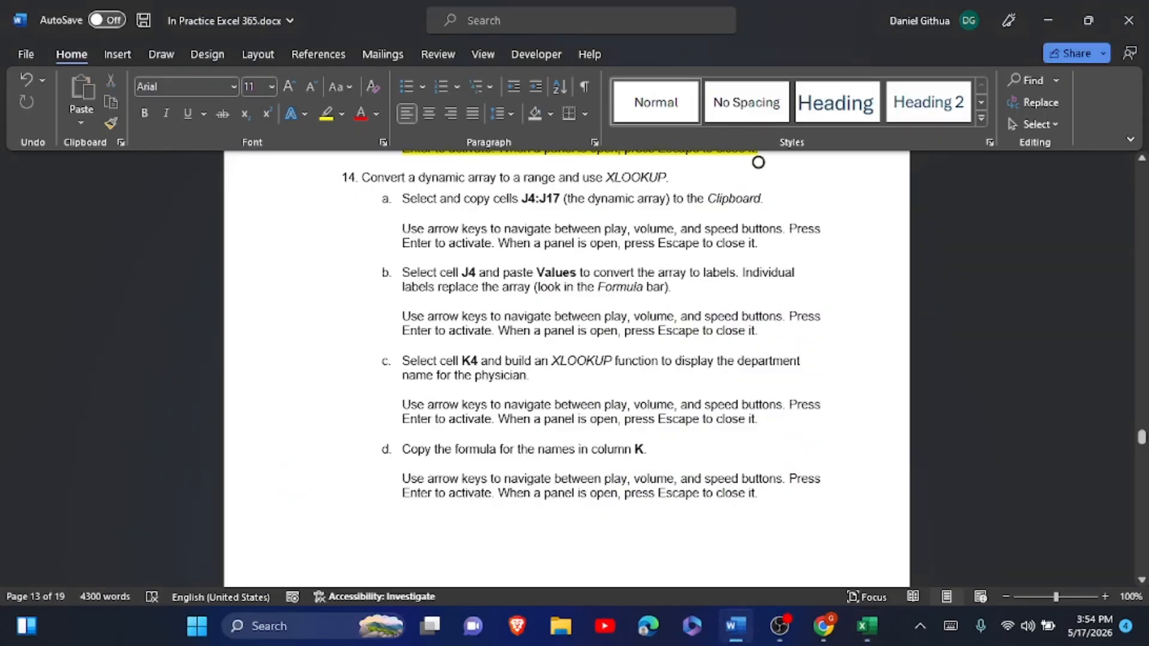
pyautogui.hotkey('alt', 'Tab')
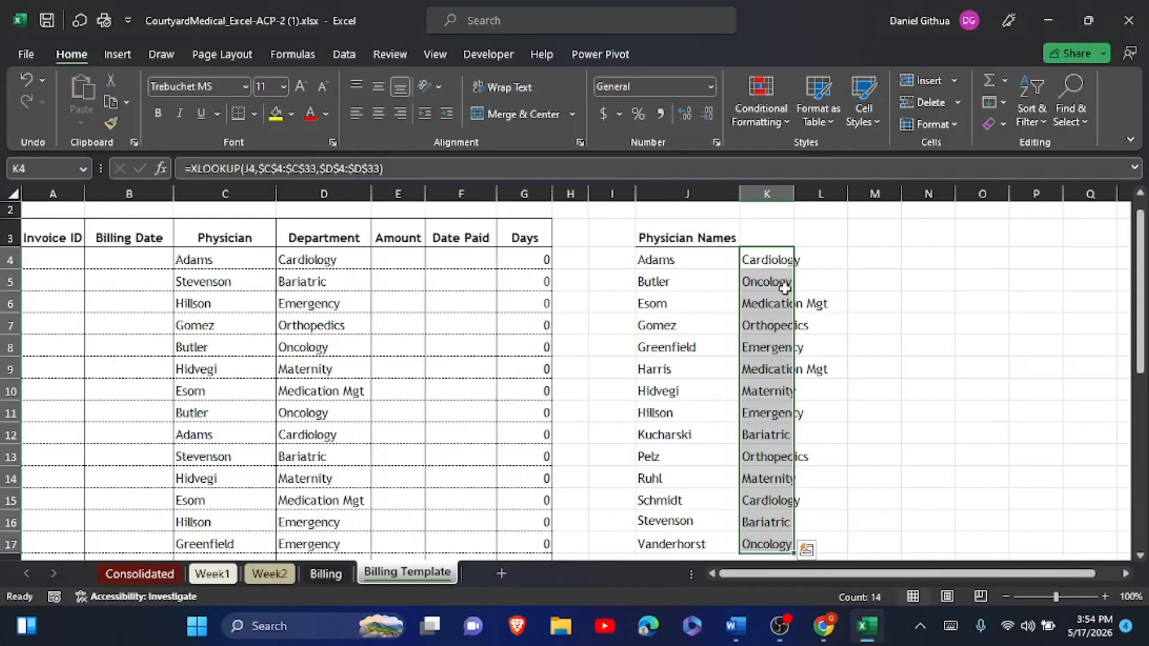
pyautogui.click(769, 265)
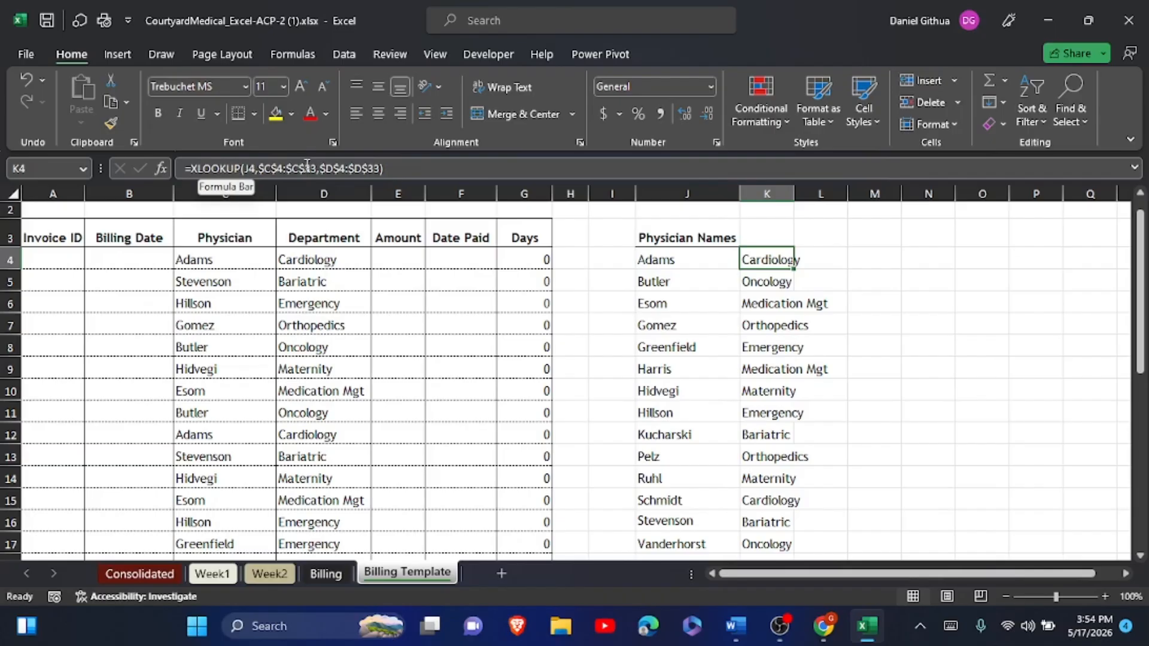
pyautogui.click(242, 169)
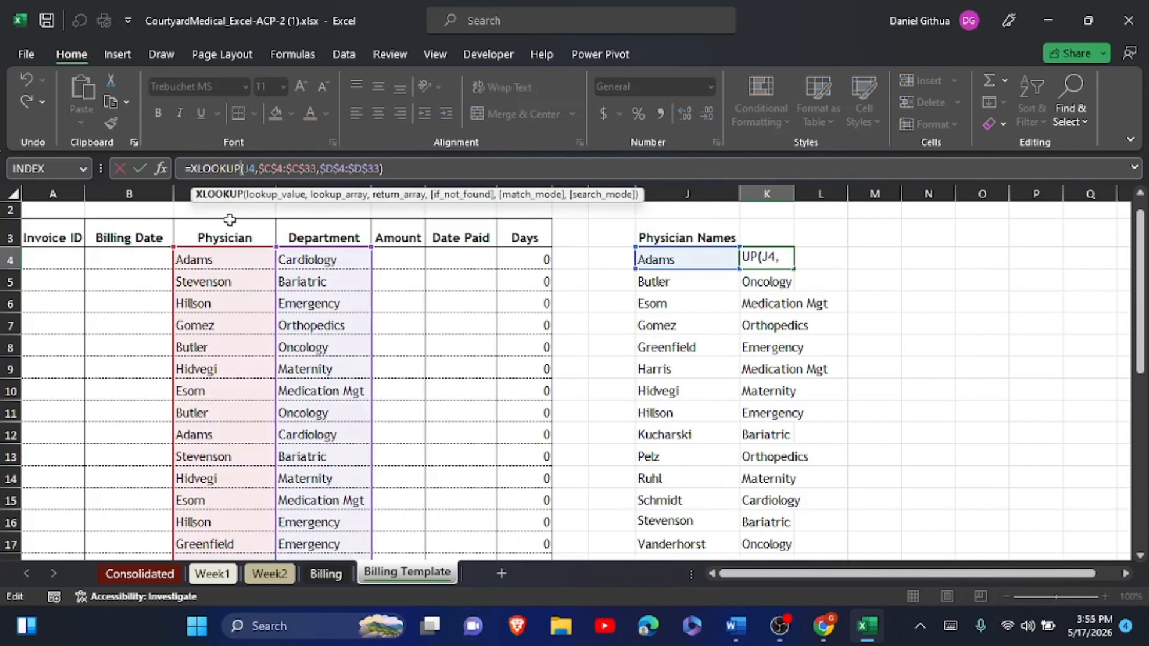
pyautogui.click(142, 168)
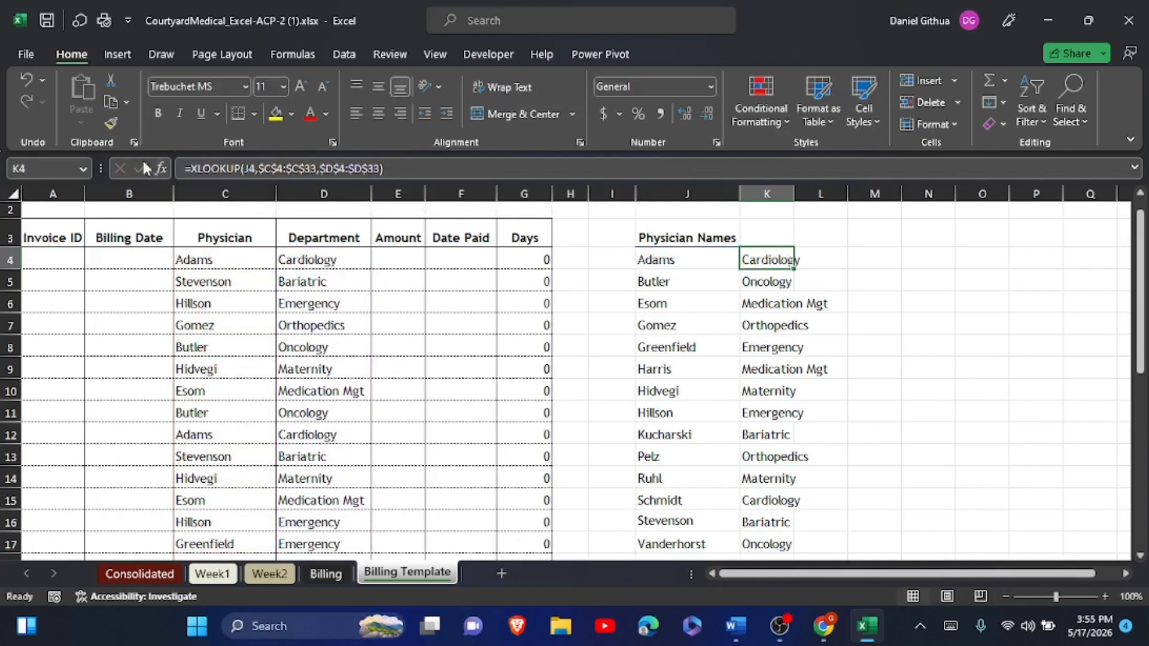
pyautogui.hotkey('alt', 'Tab')
# - Scroll the Word instructions to step e and the Figure 6 physician-department table, then return to Excel
pyautogui.scroll(-1, 758, 162)
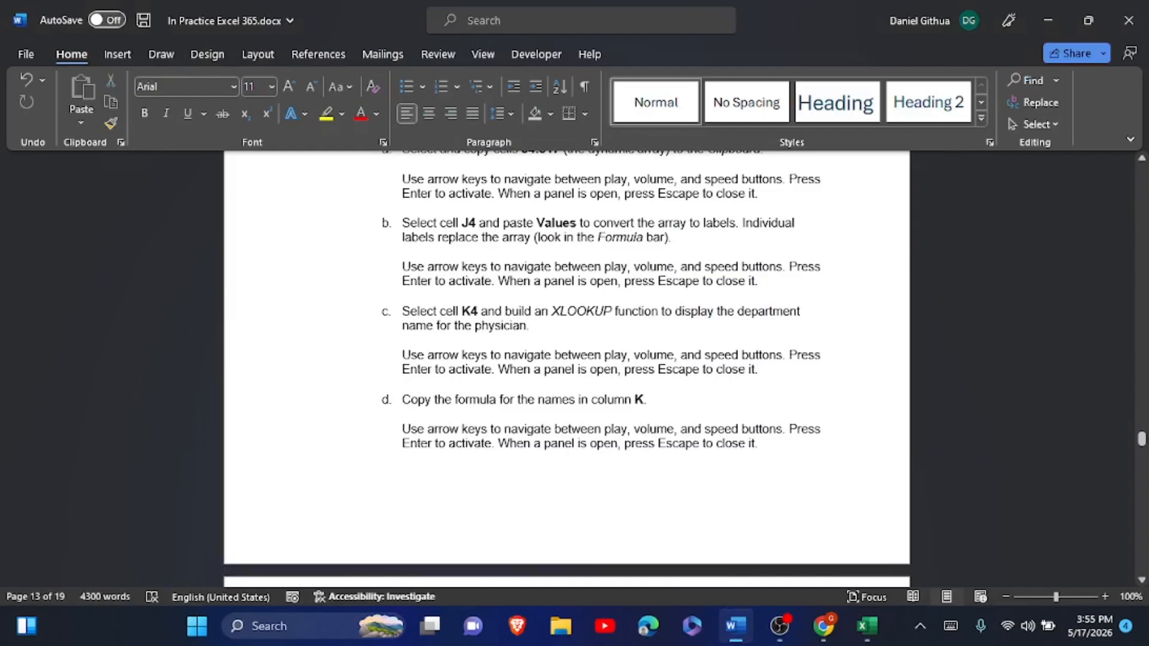
pyautogui.scroll(-2, 566, 363)
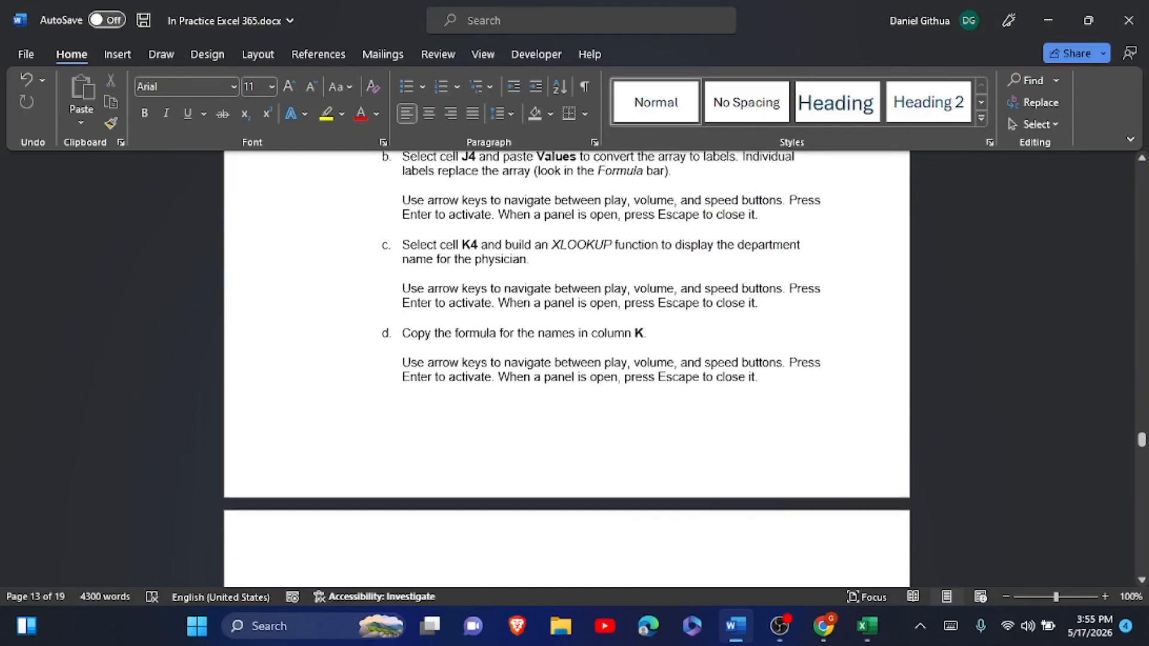
pyautogui.scroll(-2, 566, 335)
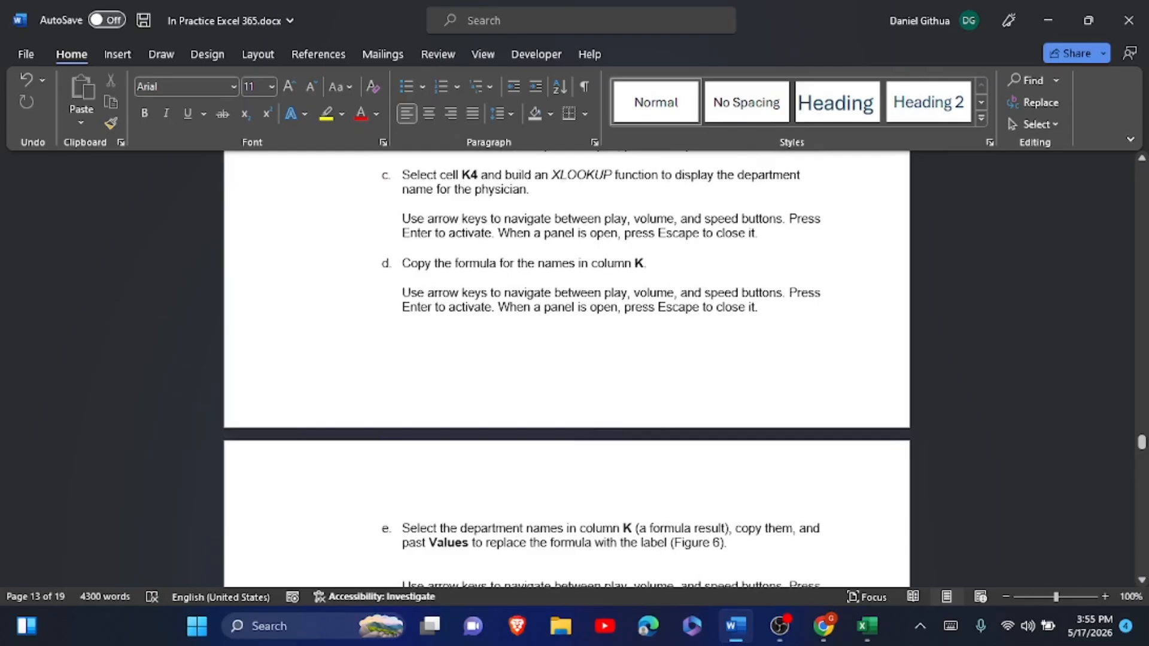
pyautogui.scroll(-2, 566, 370)
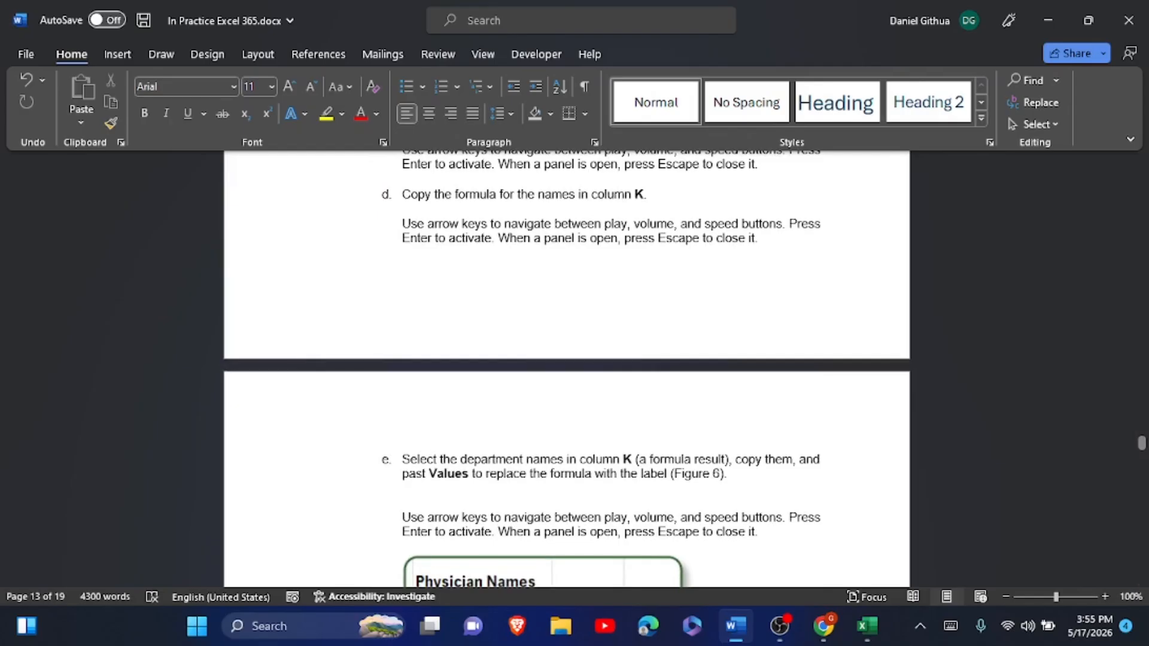
pyautogui.scroll(-1, 566, 359)
pyautogui.scroll(-1, 566, 359)
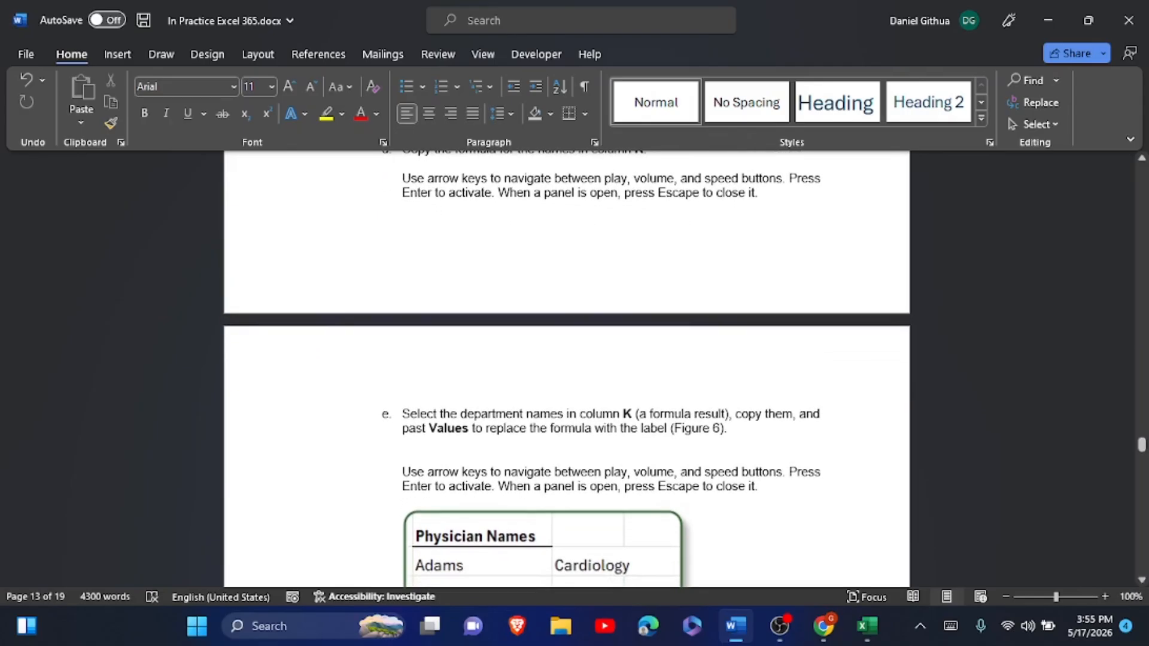
pyautogui.scroll(-10, 566, 369)
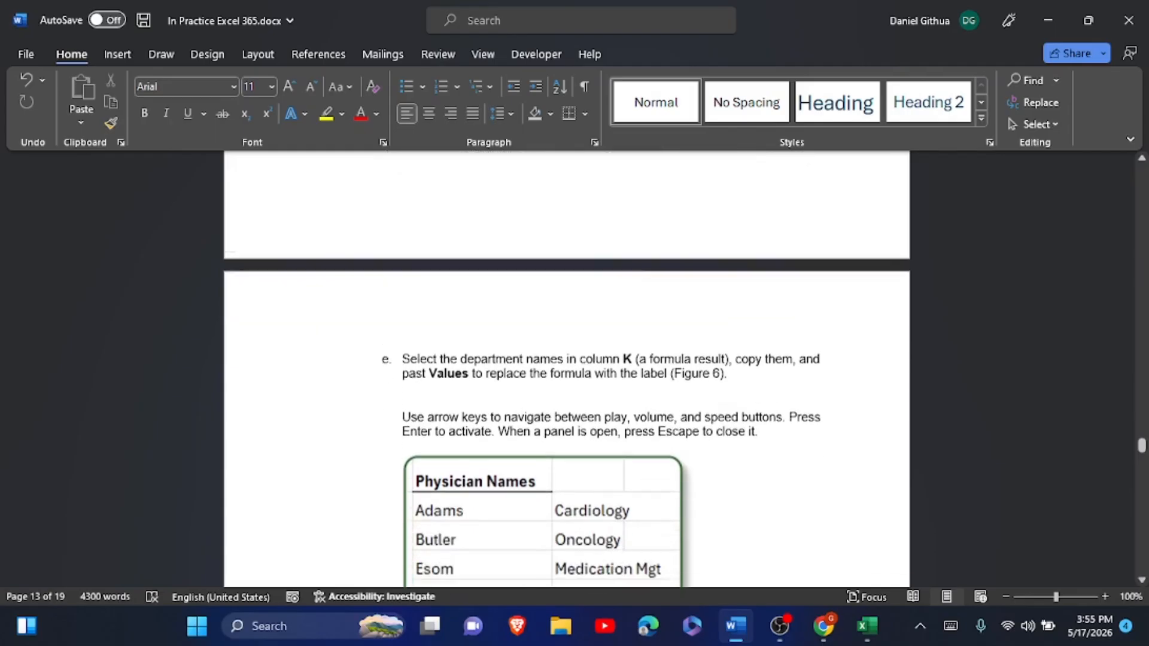
pyautogui.scroll(5, 566, 368)
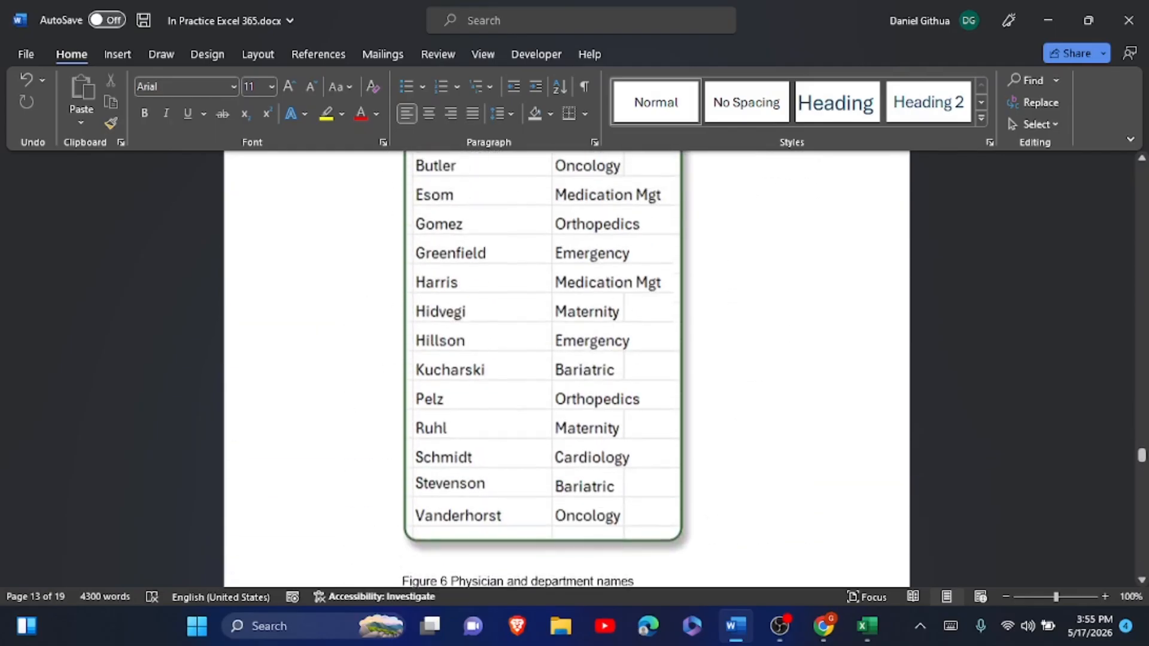
pyautogui.hotkey('alt', 'Tab')
pyautogui.hotkey('alt', 'Tab')
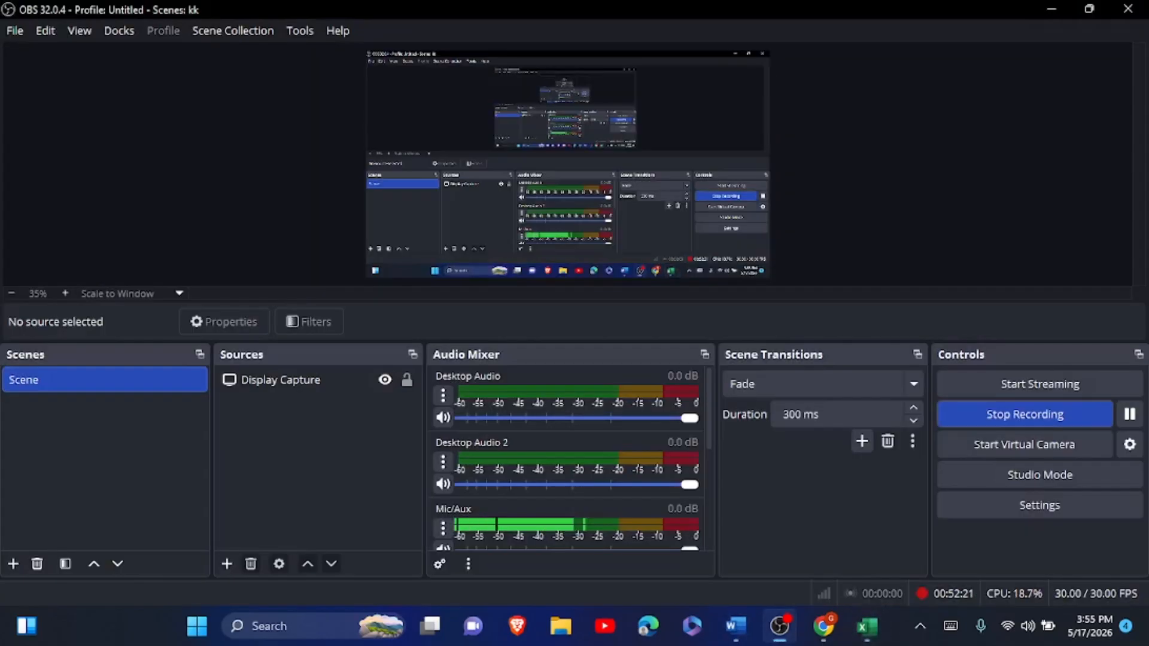
pyautogui.hotkey('alt', 'Tab')
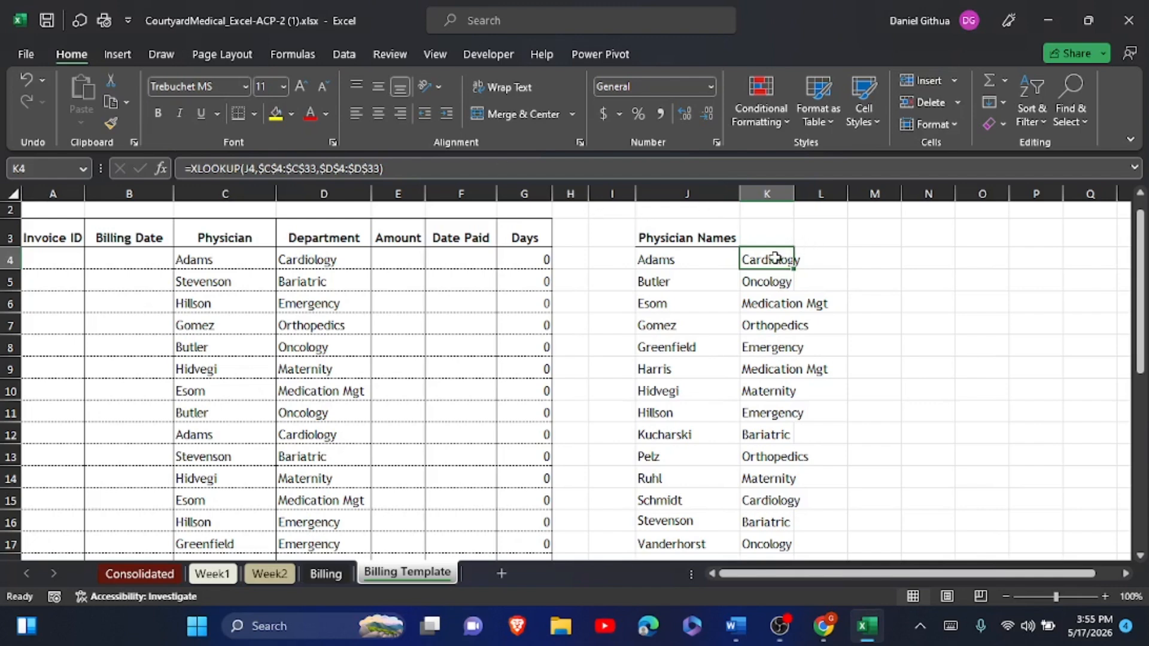
# - Copy K4:K17 and paste it back as plain values, checking K4 and K10
pyautogui.moveTo(770, 257); pyautogui.dragTo(771, 543)
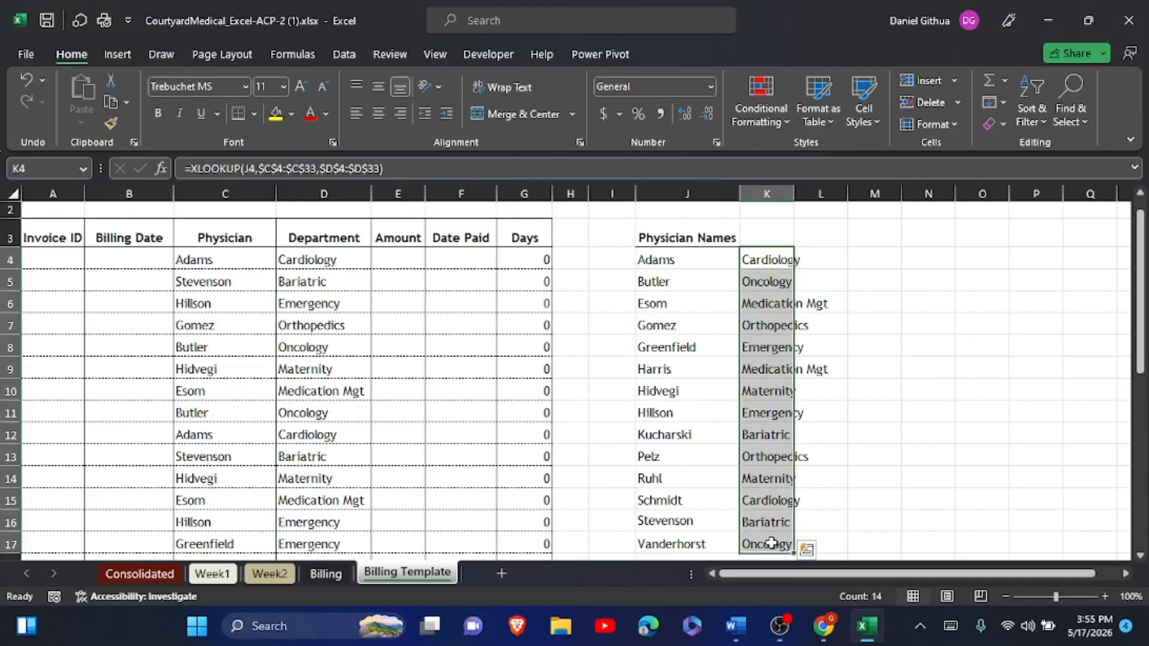
pyautogui.hotkey('ctrl', 'c')
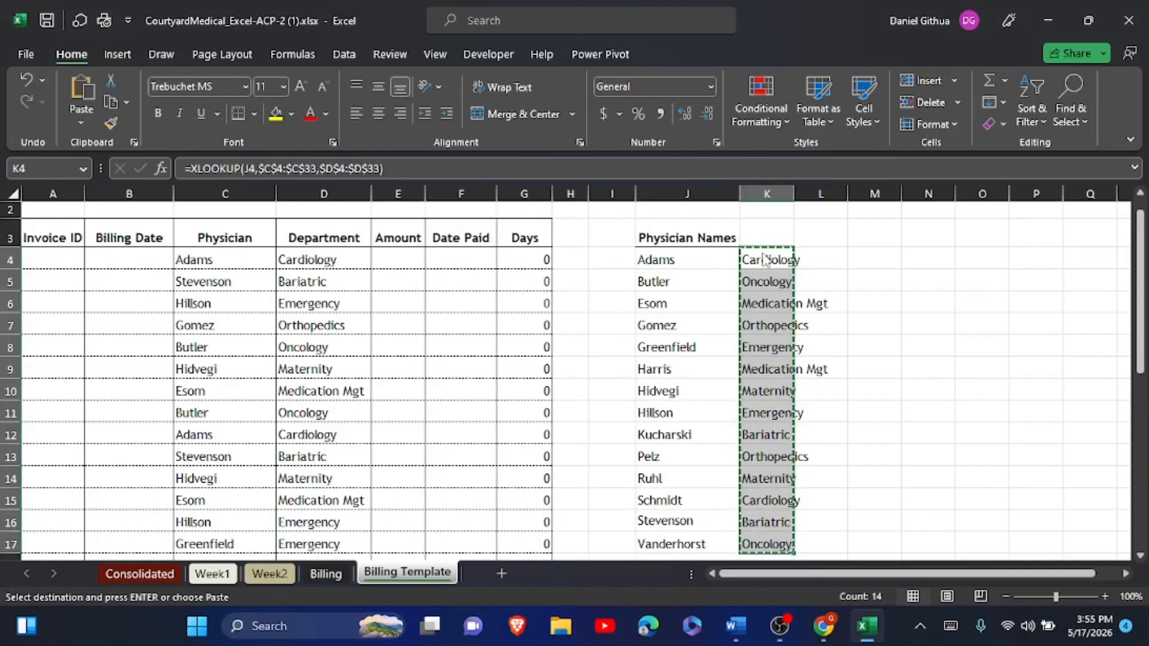
pyautogui.rightClick(763, 257)
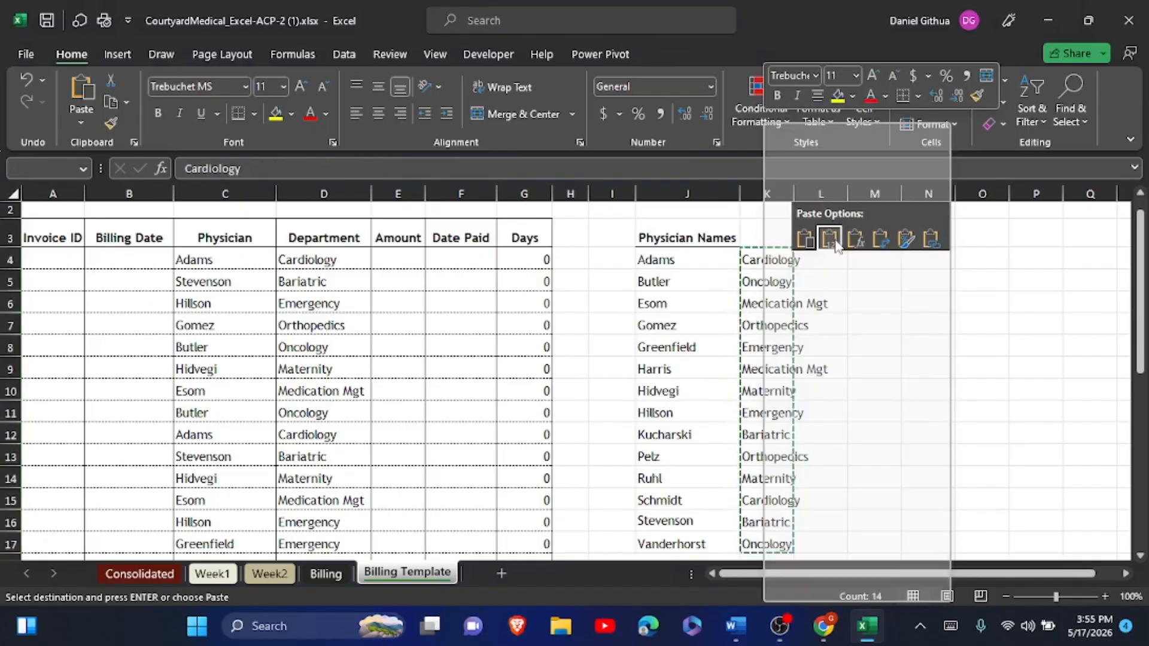
pyautogui.click(829, 239)
pyautogui.click(764, 259)
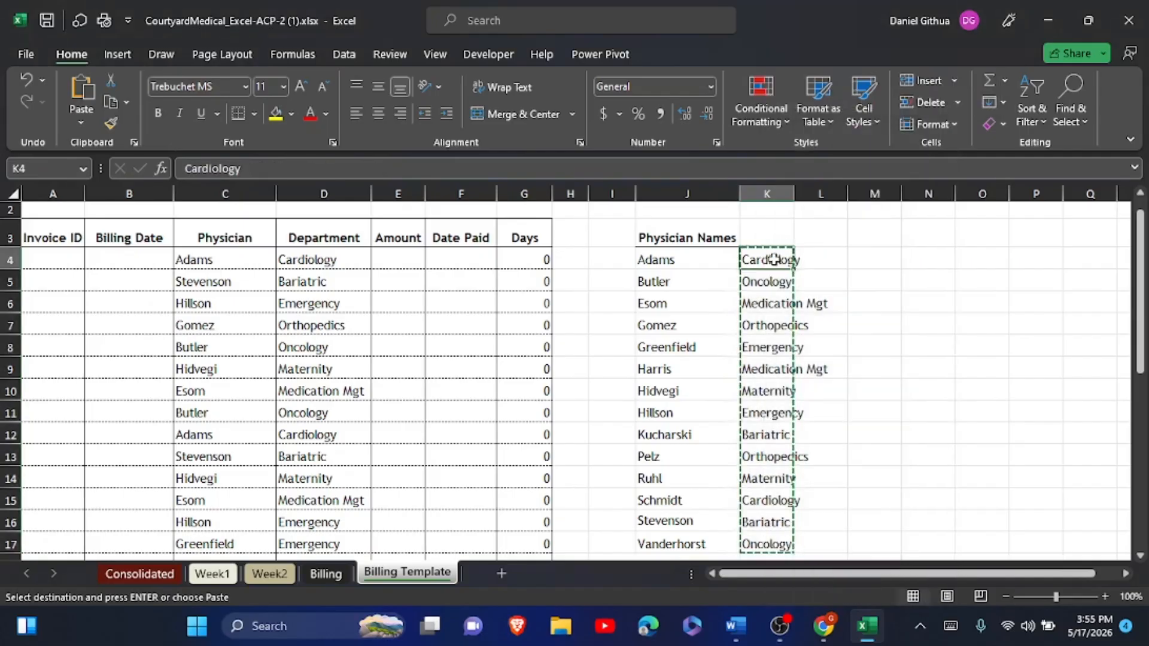
pyautogui.click(790, 380)
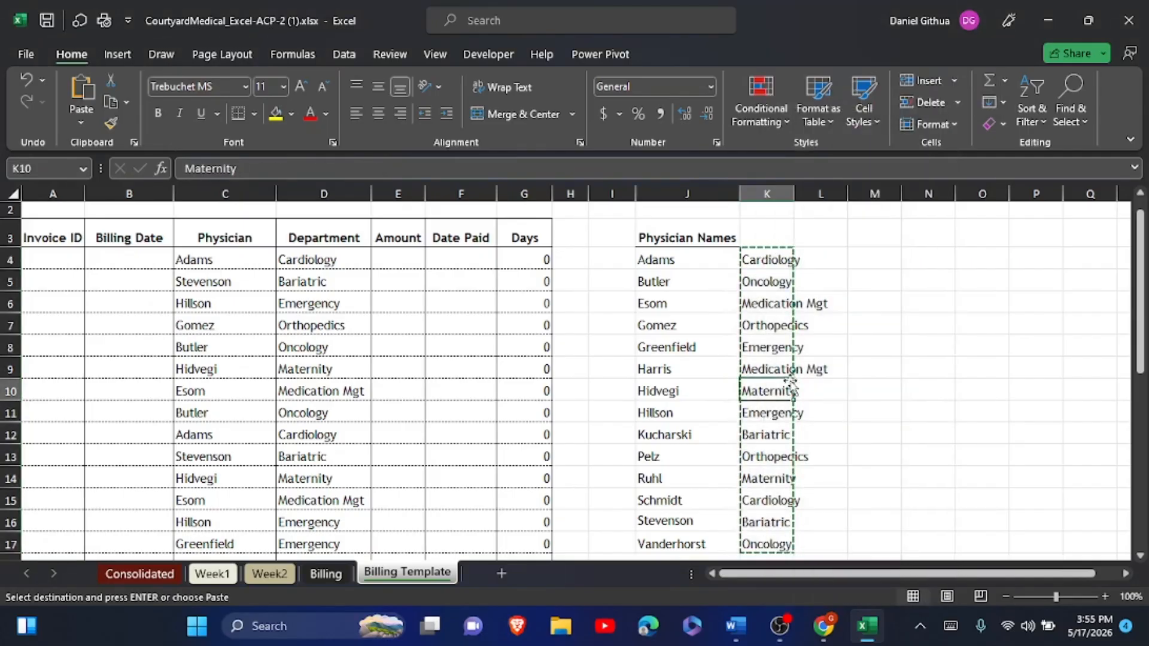
pyautogui.click(735, 626)
pyautogui.scroll(-10, 566, 368)
# - Apply yellow highlighting to the Figure 6 physician-department table and its caption, then return to Excel
pyautogui.scroll(1, 566, 368)
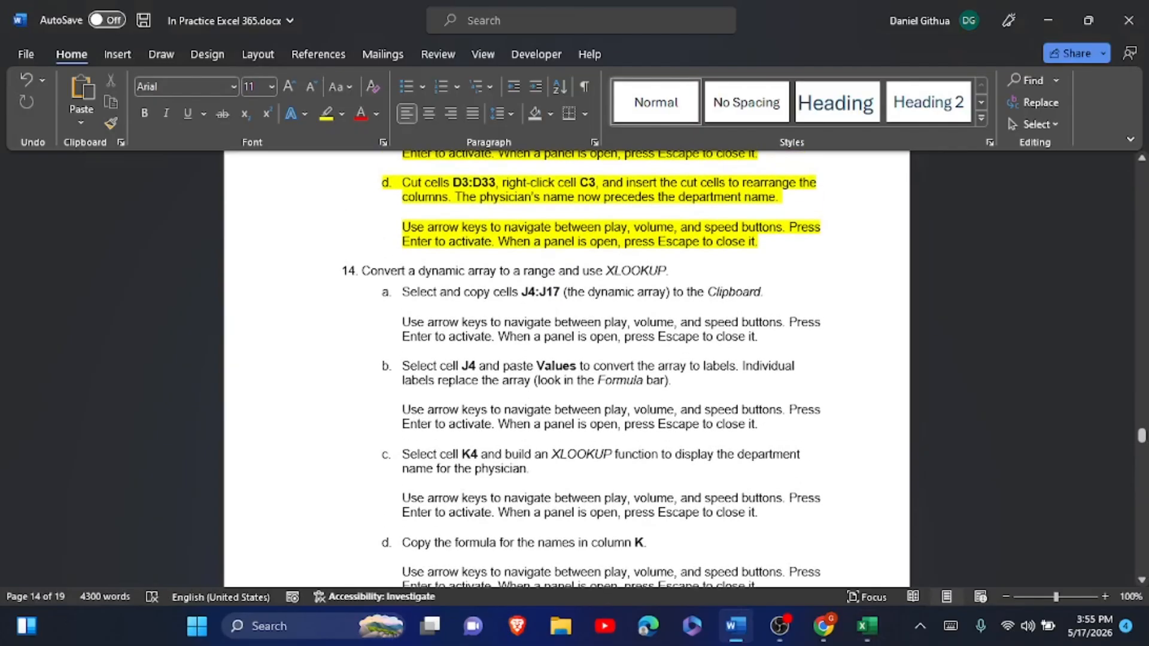
pyautogui.moveTo(340, 270); pyautogui.dragTo(638, 209)
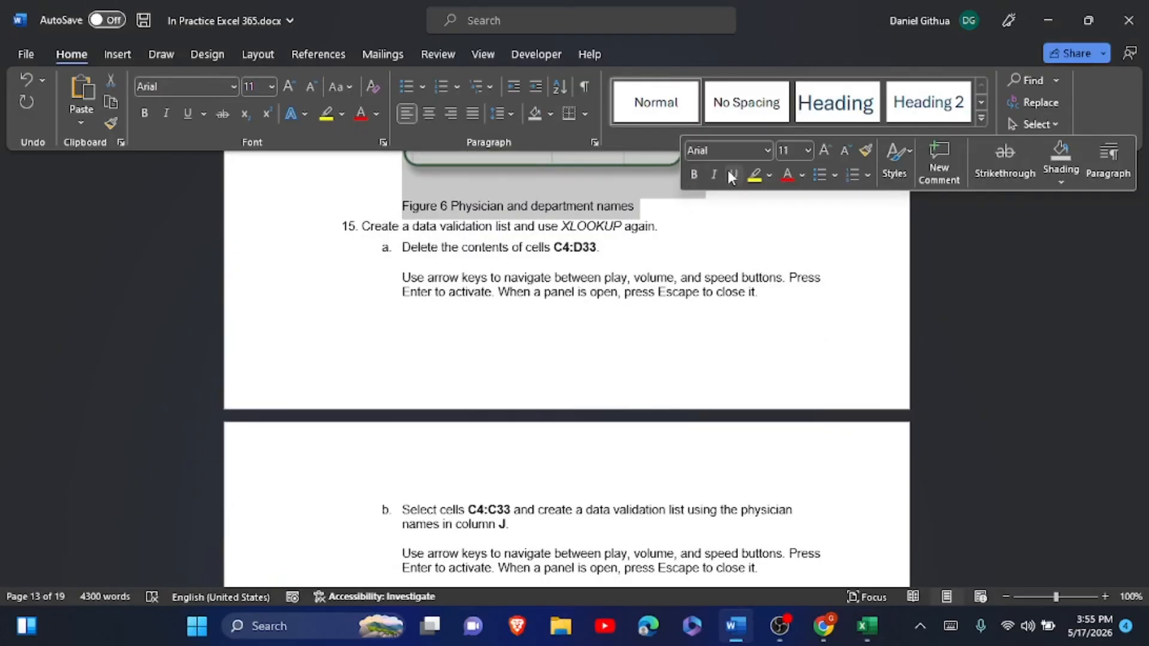
pyautogui.click(755, 174)
pyautogui.click(669, 278)
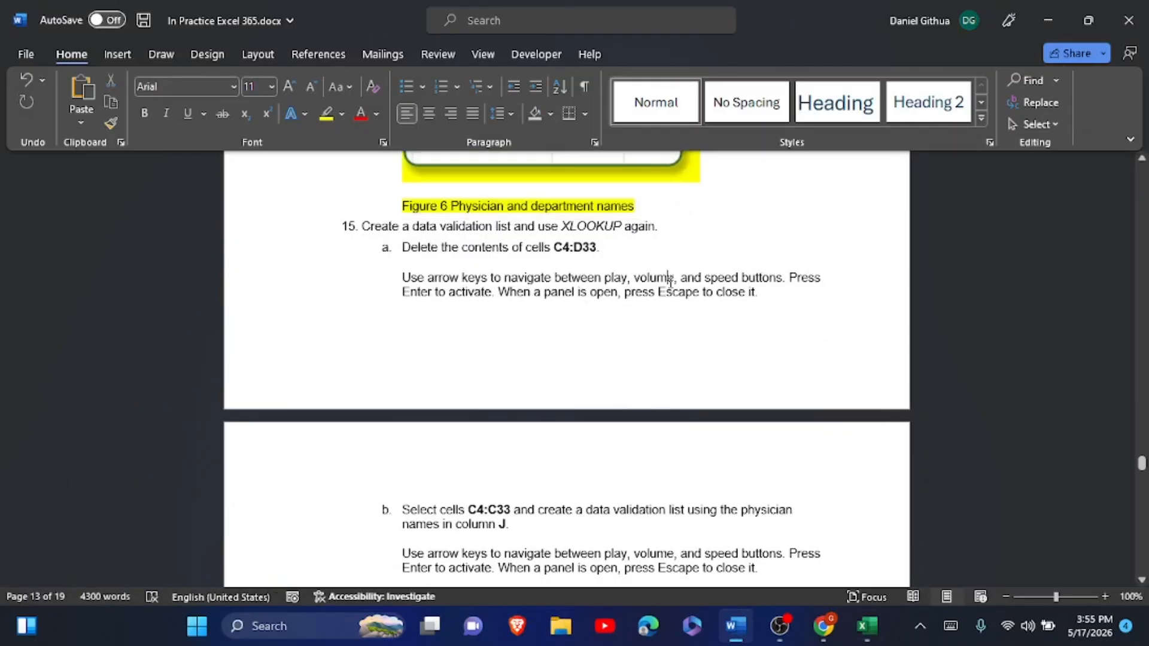
pyautogui.scroll(-1, 670, 282)
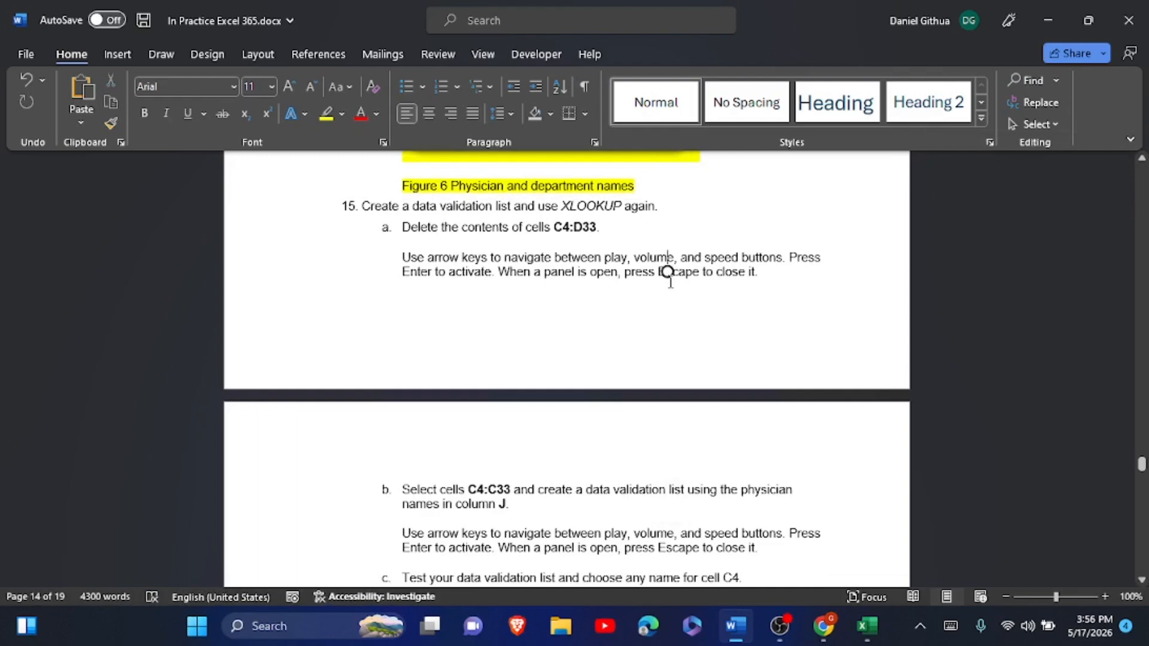
pyautogui.hotkey('alt', 'Tab')
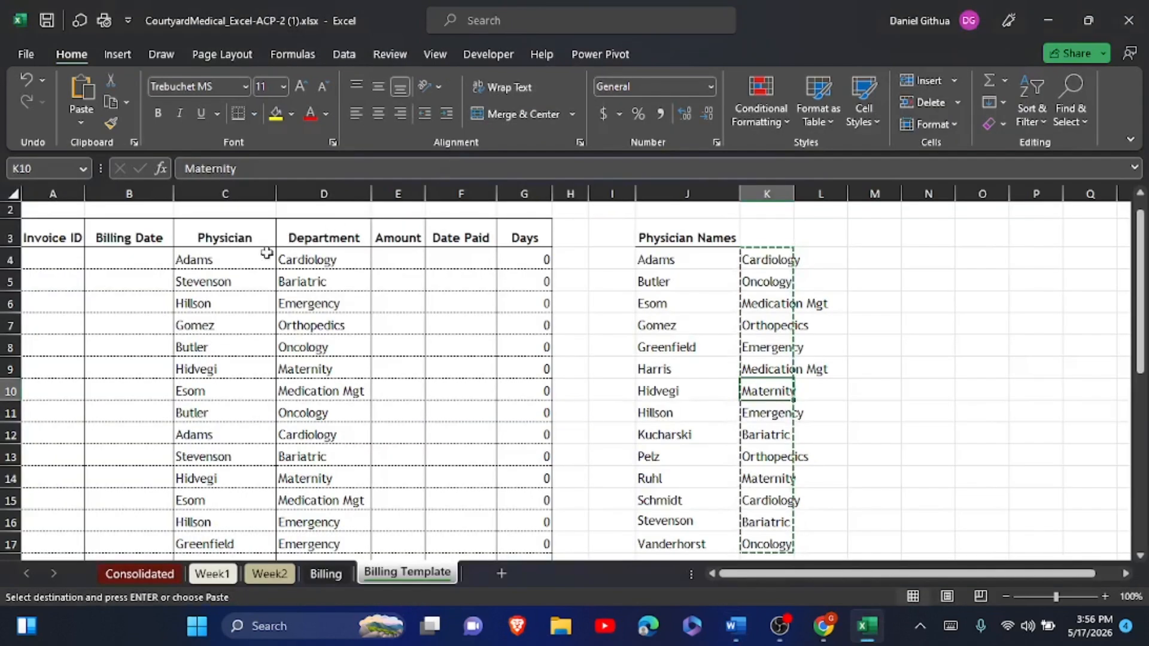
# - Clear the contents of the Physician and Department cells C4:D33
pyautogui.click(235, 256)
pyautogui.moveTo(234, 256); pyautogui.dragTo(336, 521)
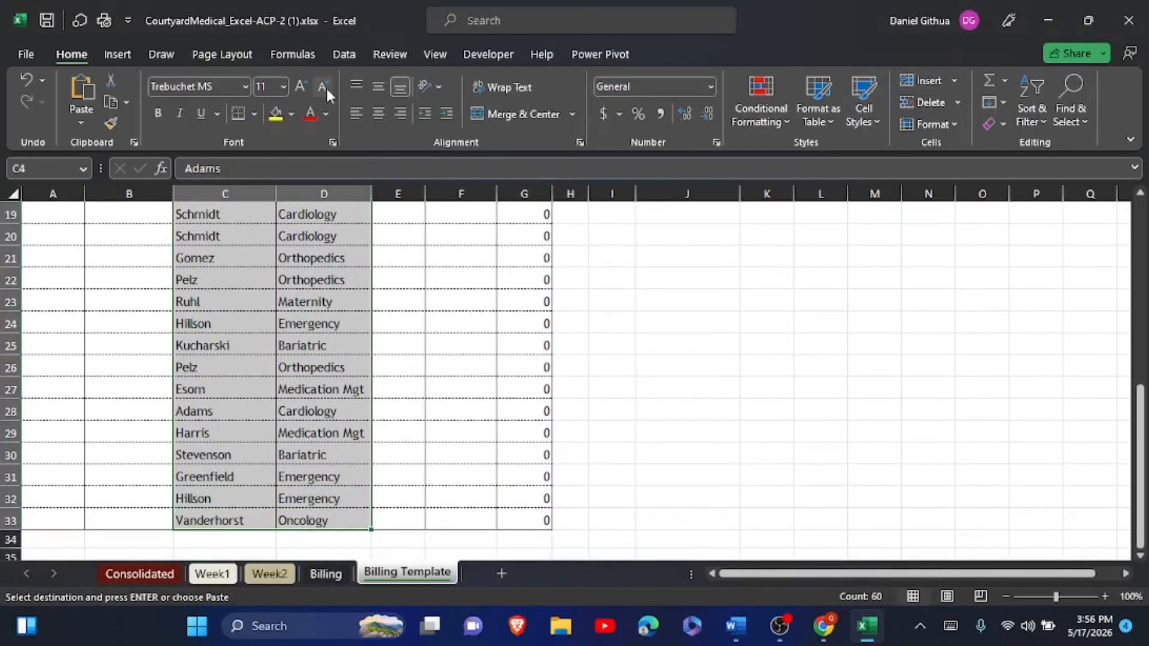
pyautogui.click(996, 124)
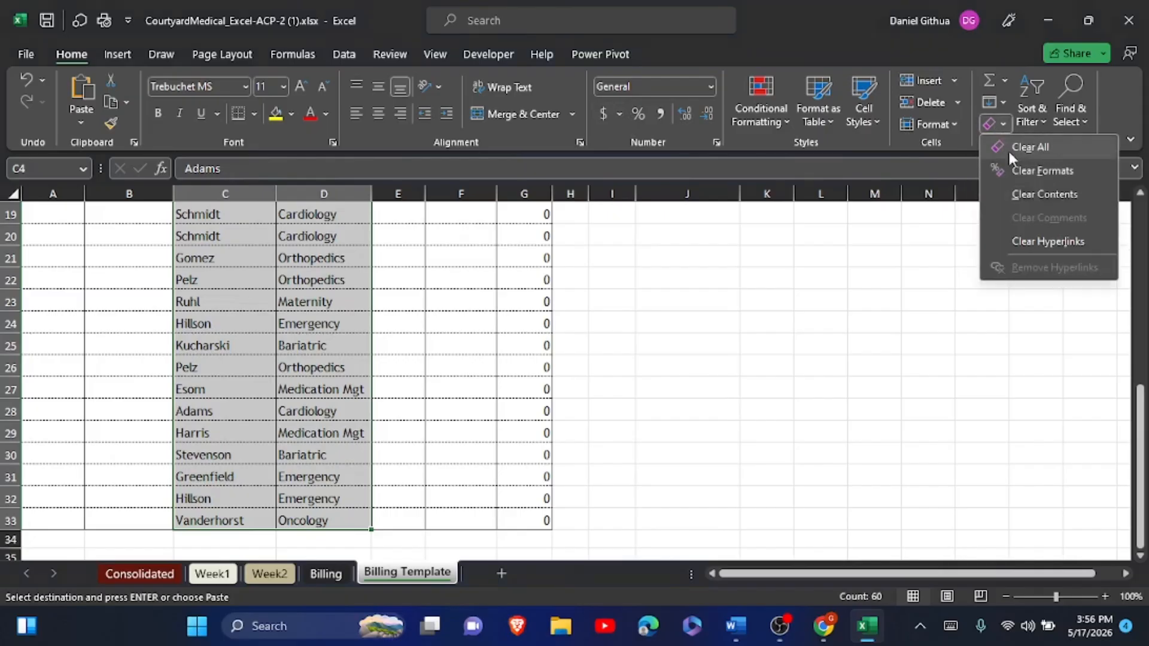
pyautogui.click(1017, 185)
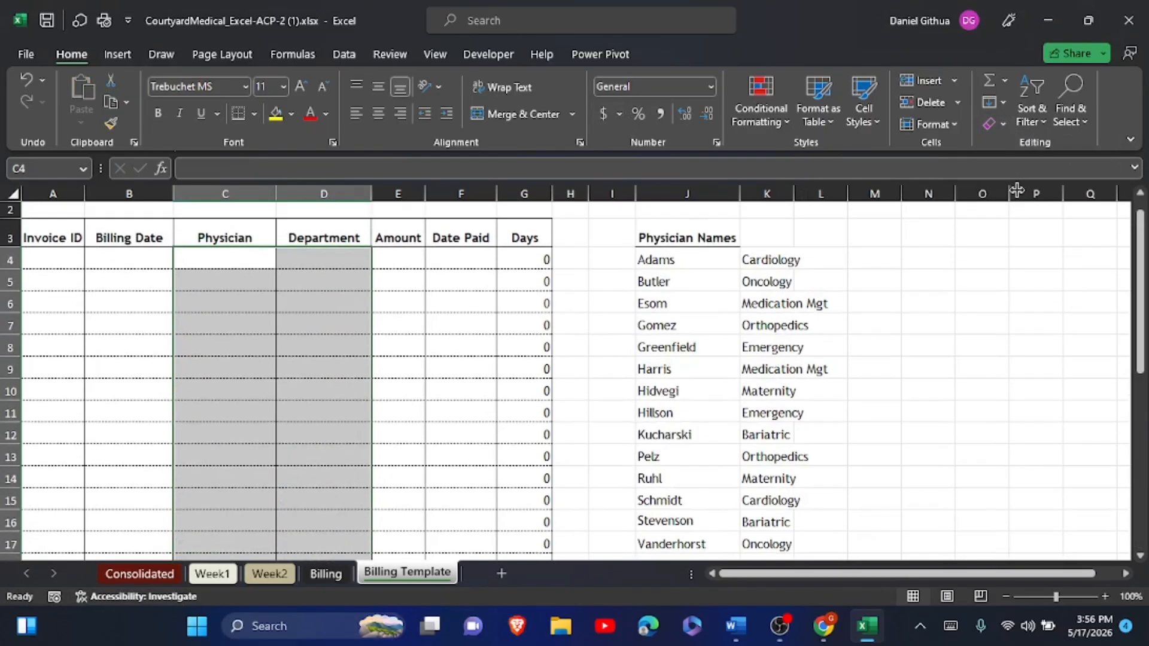
# - Check step 15 in the Word instructions, then select the Physician cells C4:C33
pyautogui.hotkey('alt', 'Tab')
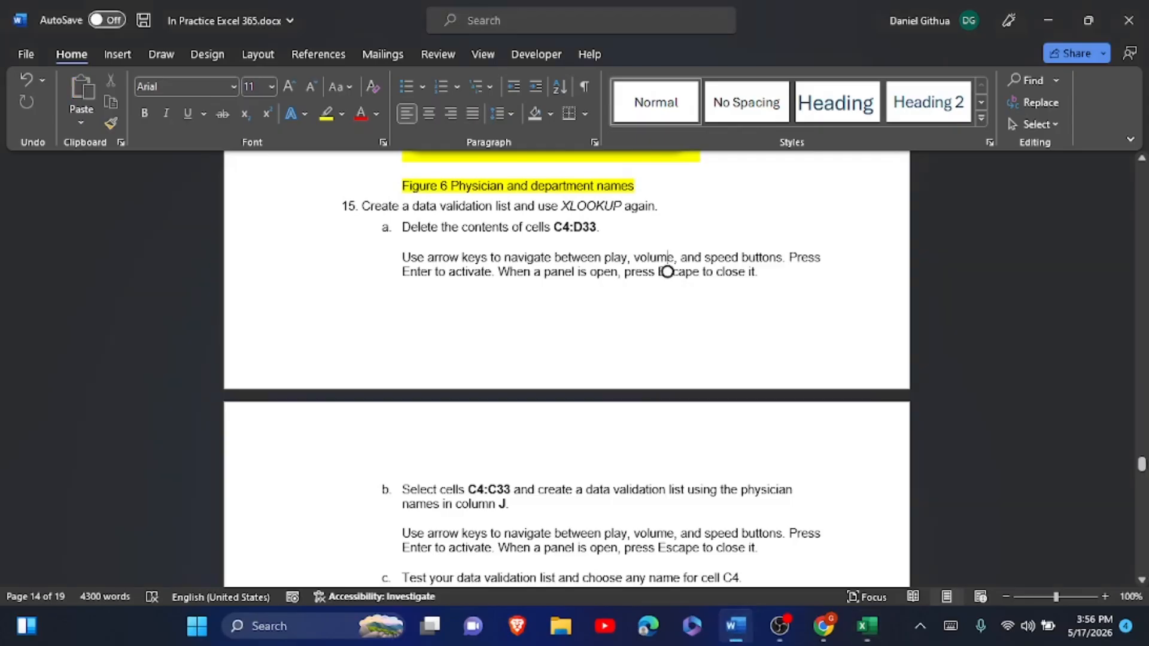
pyautogui.scroll(-1, 664, 198)
pyautogui.scroll(-1, 667, 222)
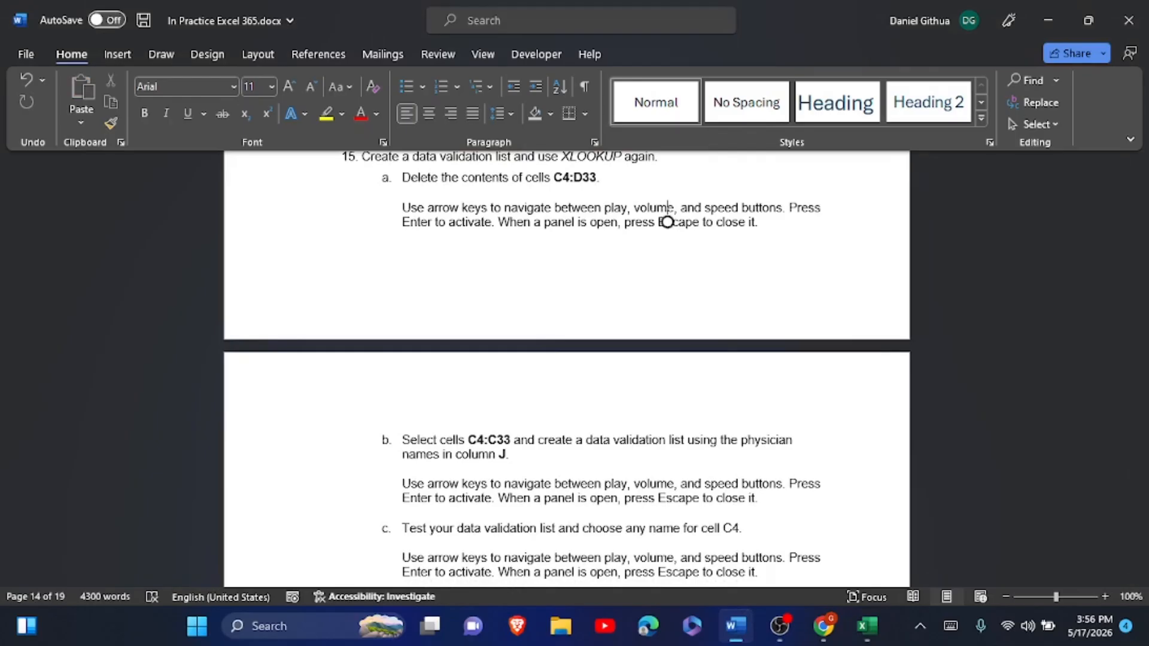
pyautogui.hotkey('alt', 'Tab')
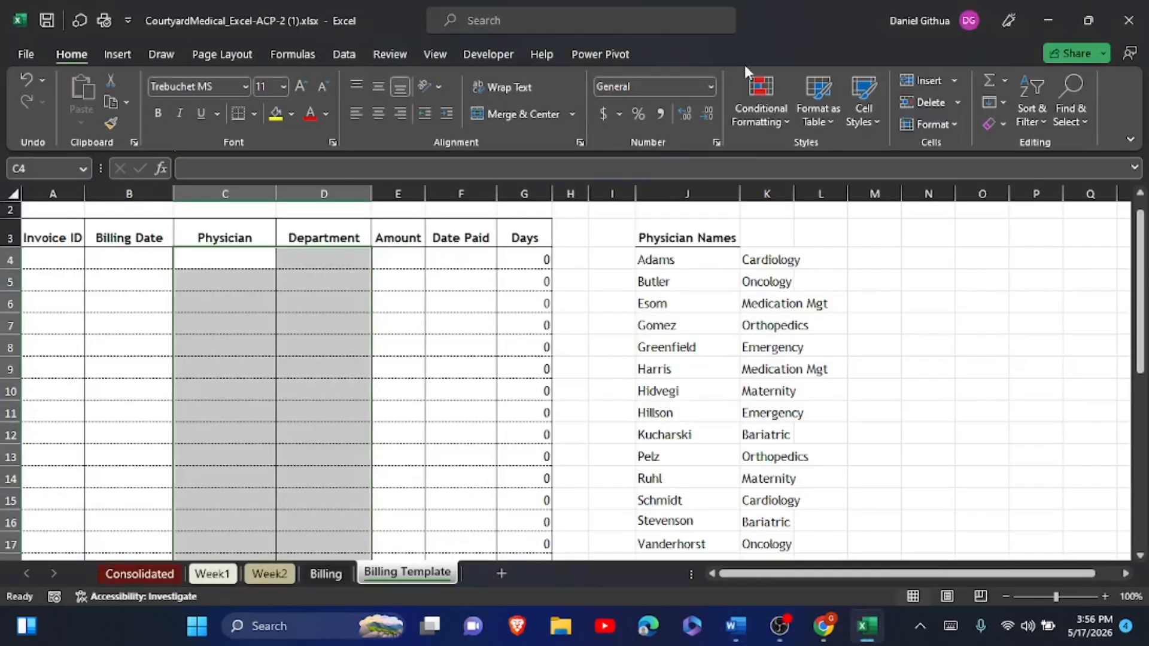
pyautogui.click(191, 263)
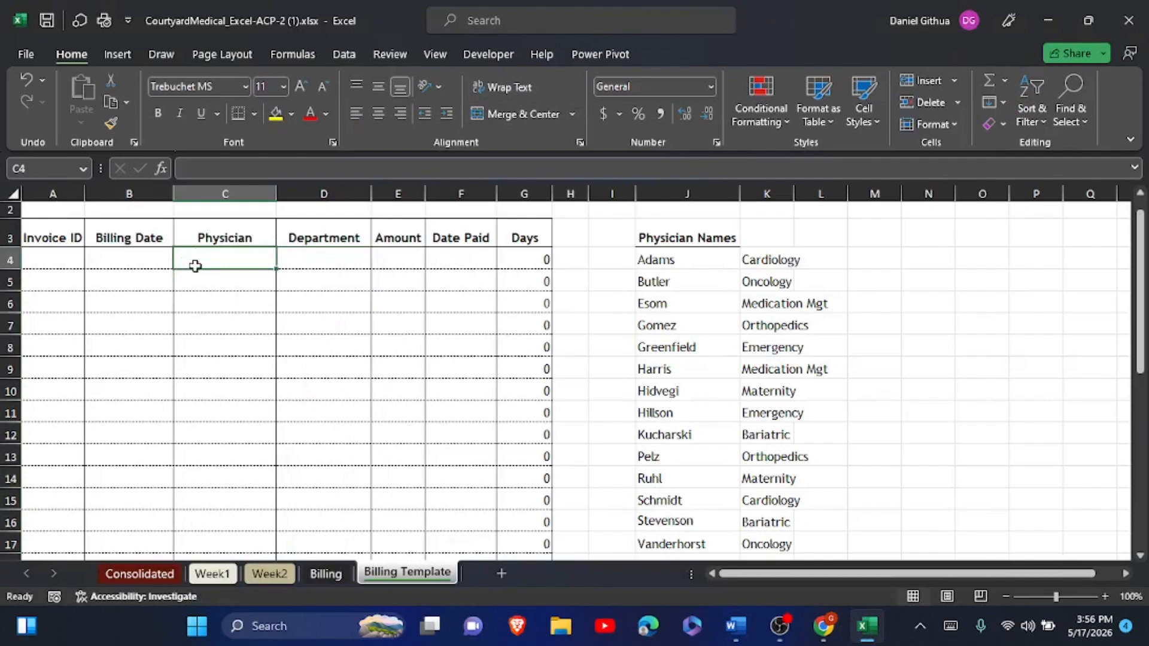
pyautogui.moveTo(196, 266); pyautogui.dragTo(204, 505)
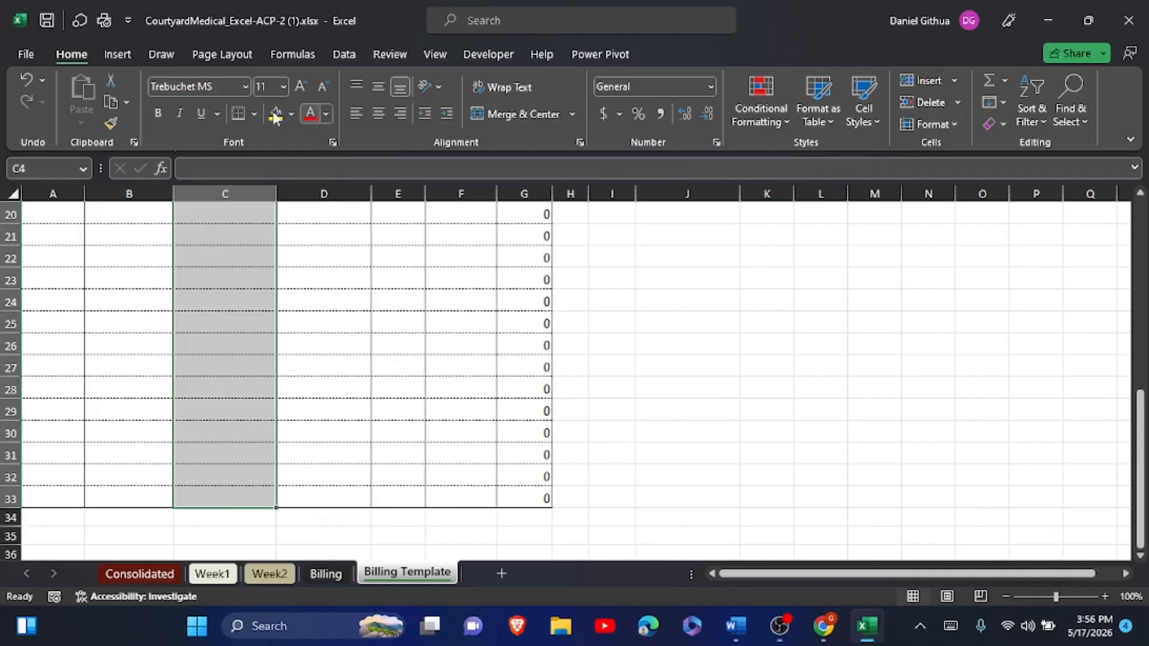
# - Add List data validation to the Physician cells with source =$J$4:$J$17
pyautogui.click(345, 52)
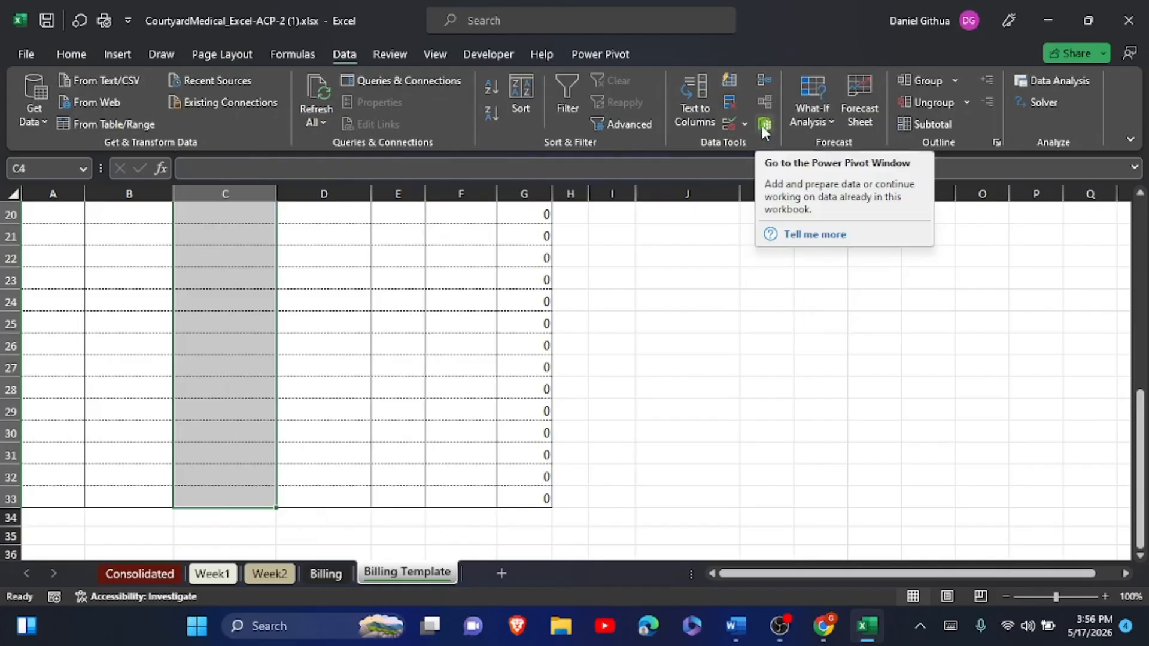
pyautogui.click(728, 120)
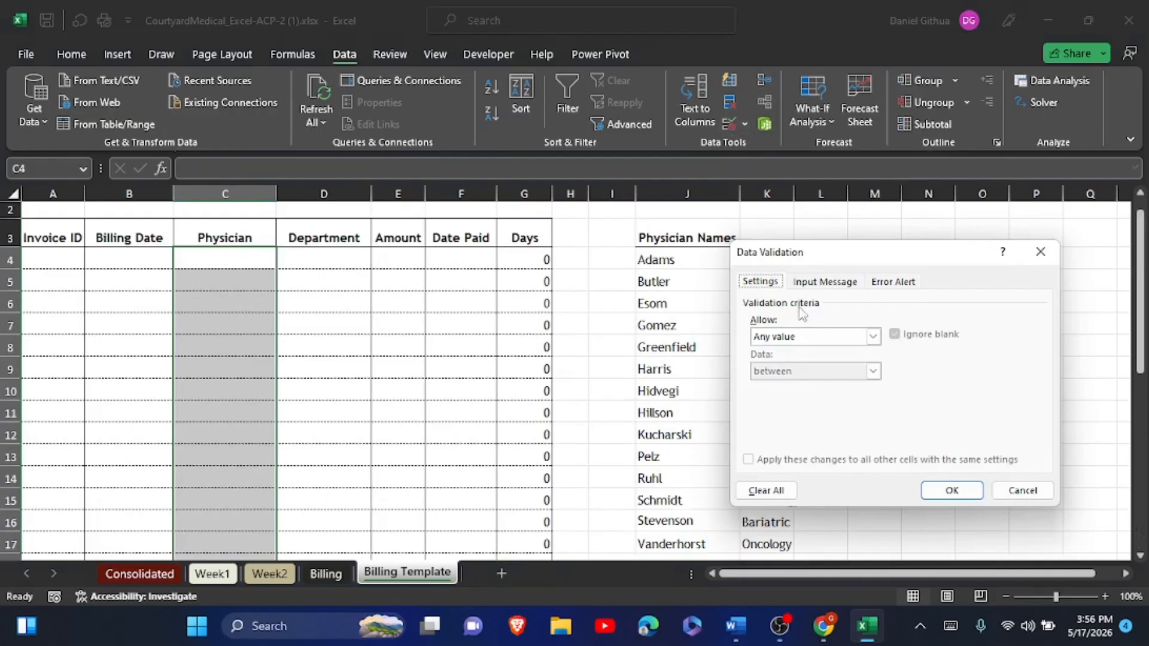
pyautogui.click(872, 337)
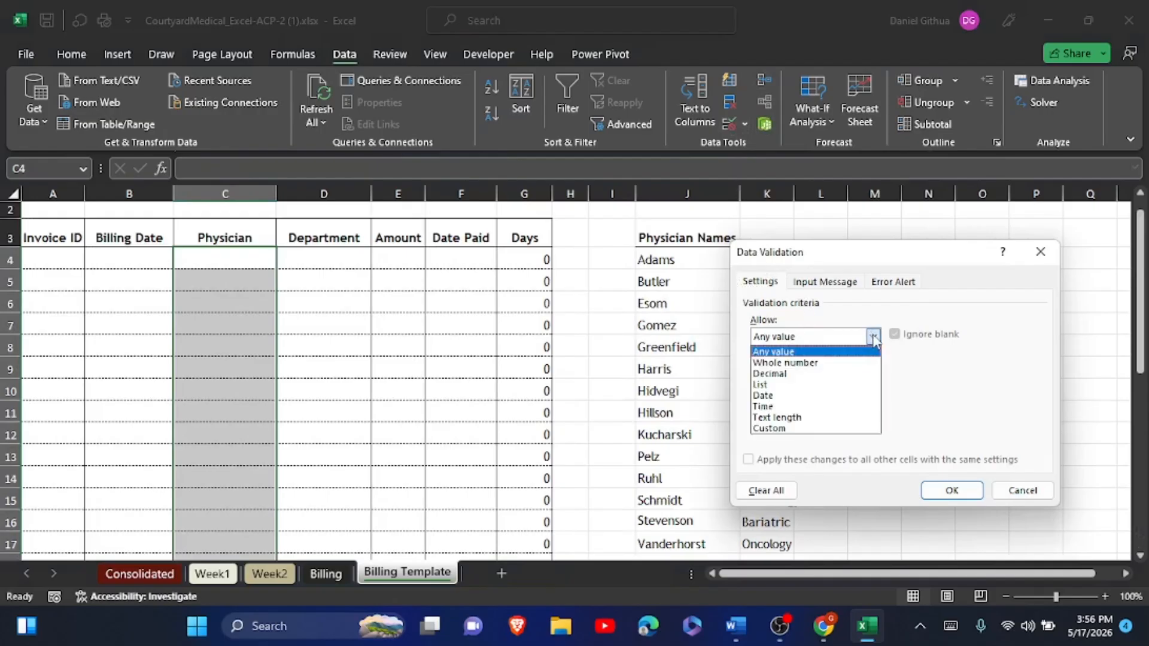
pyautogui.click(804, 392)
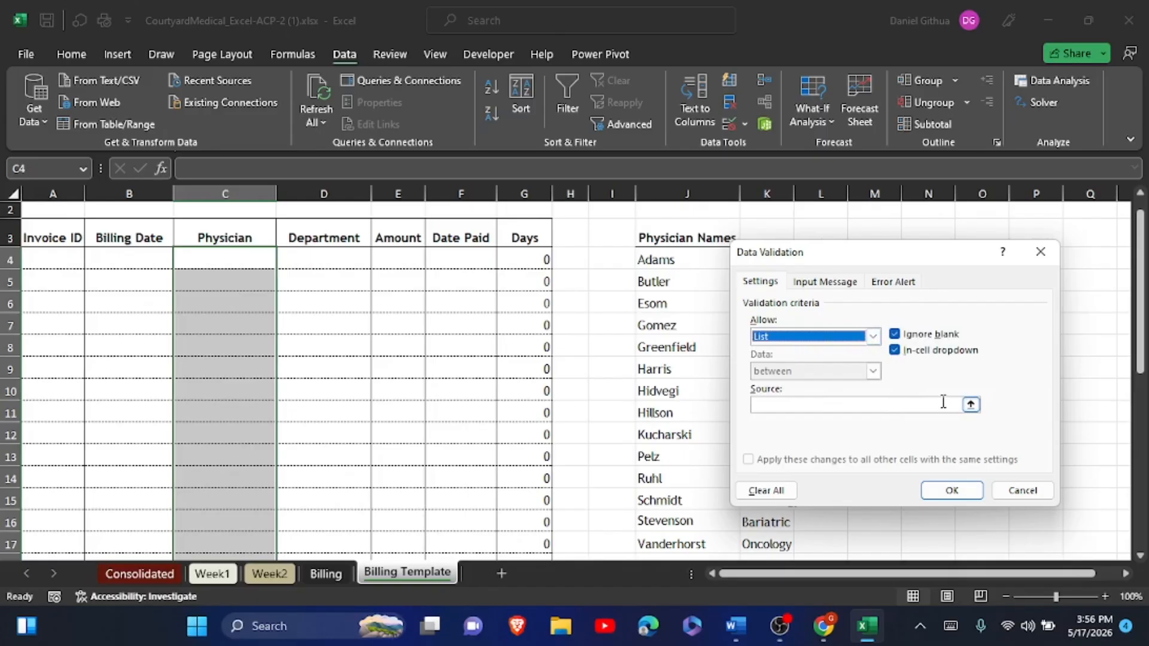
pyautogui.click(969, 408)
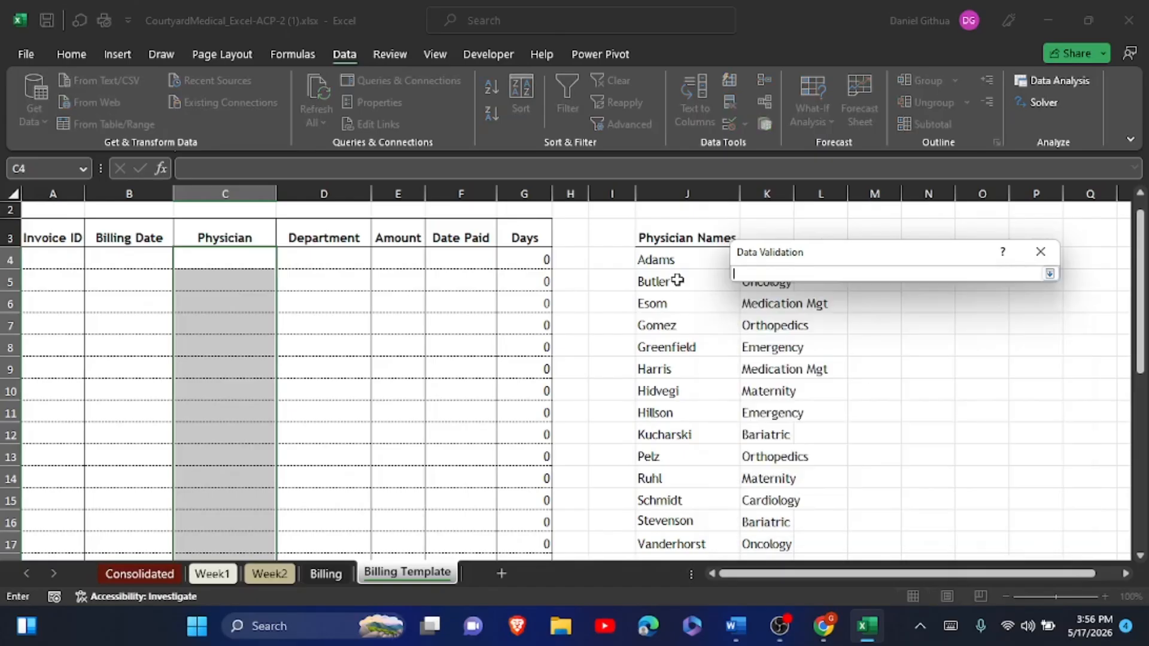
pyautogui.moveTo(676, 257); pyautogui.dragTo(675, 536)
pyautogui.scroll(-1, 675, 536)
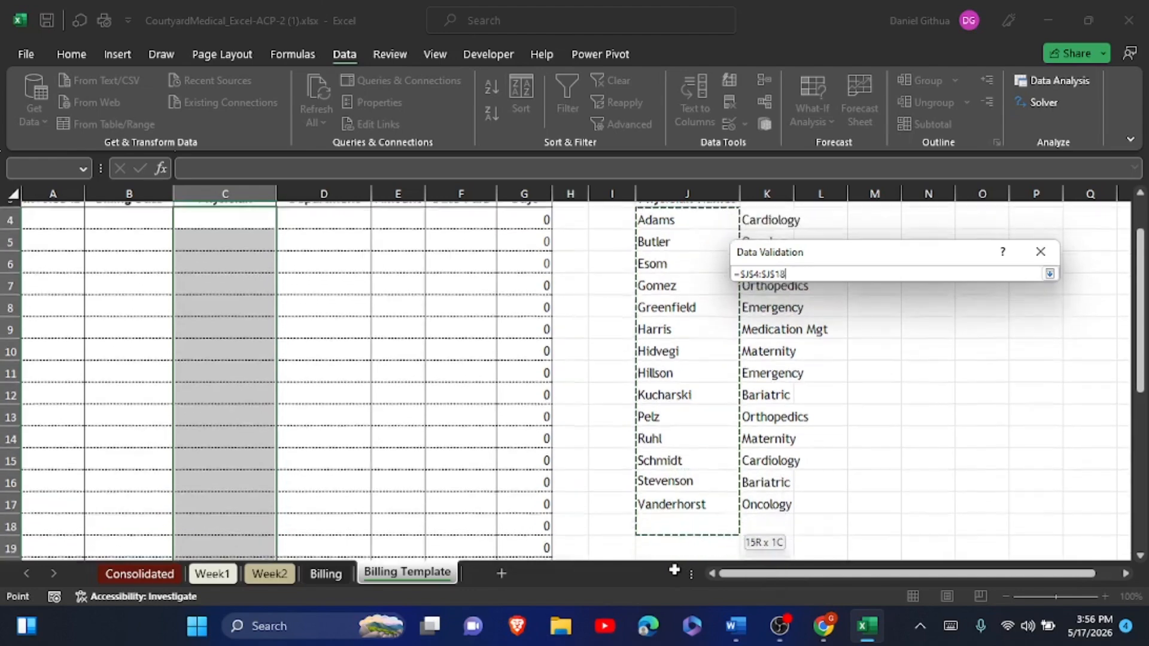
pyautogui.click(1048, 275)
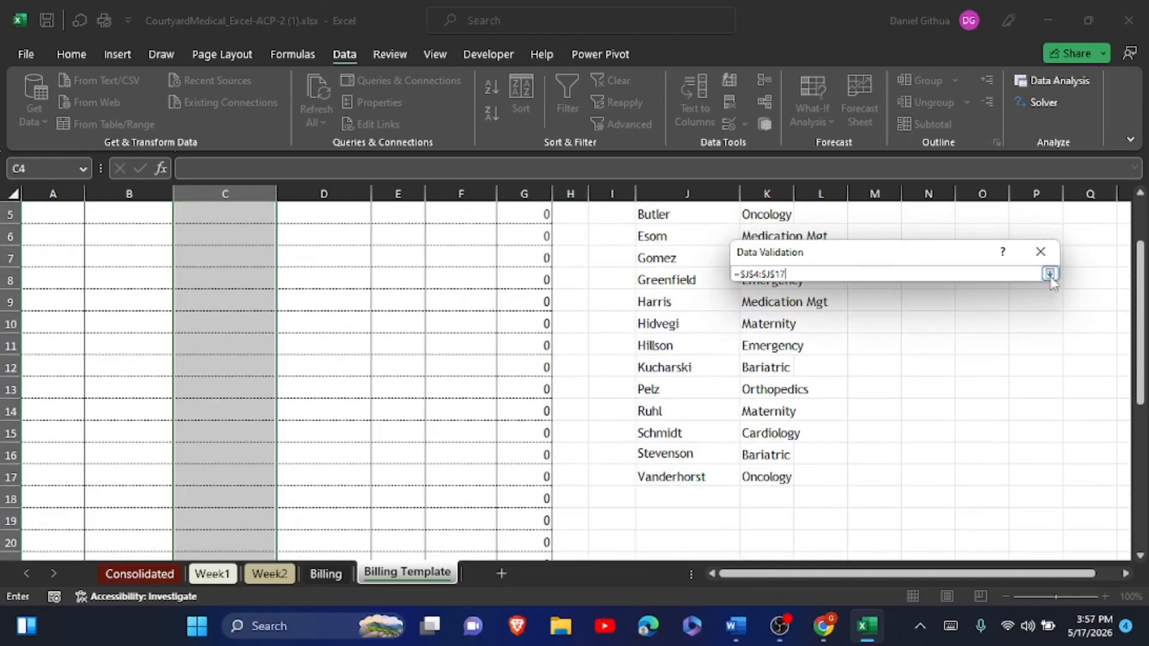
pyautogui.click(950, 490)
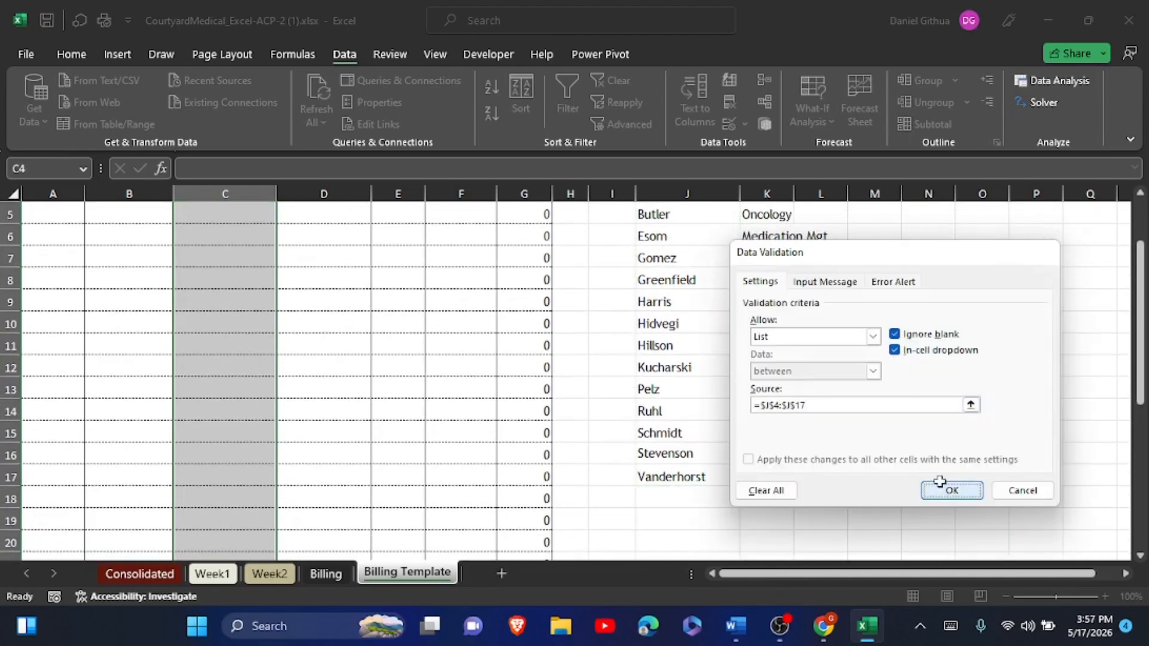
pyautogui.scroll(2, 939, 481)
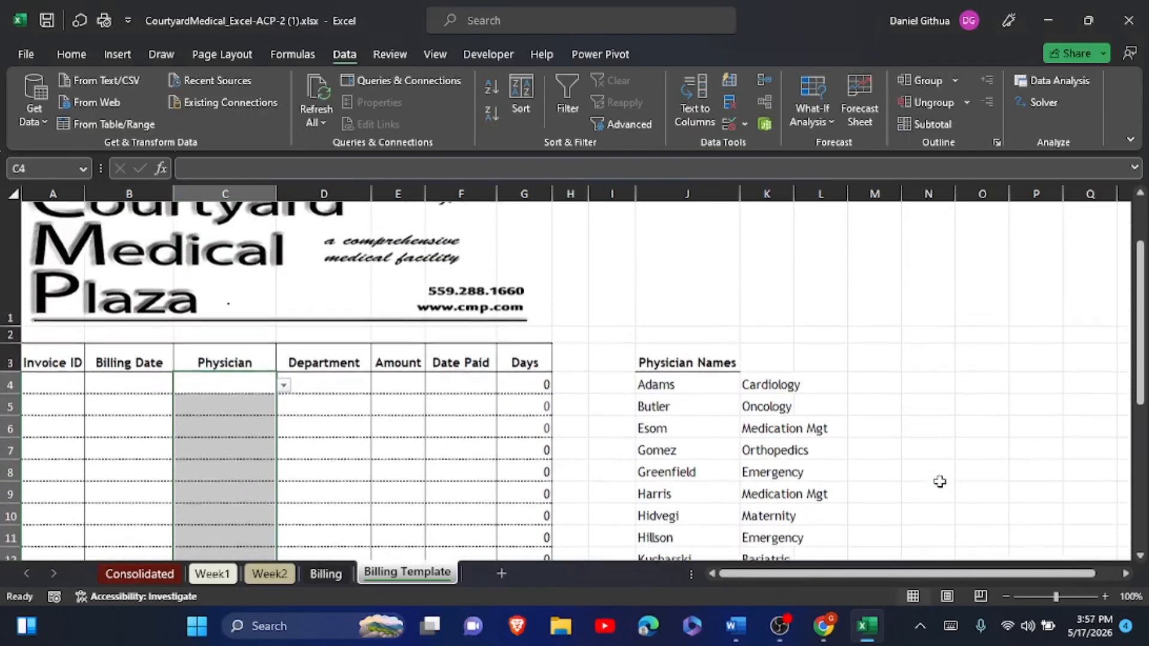
# - Read the next instruction in the Word document, then return to Excel
pyautogui.hotkey('alt', 'Tab')
pyautogui.scroll(-1, 667, 221)
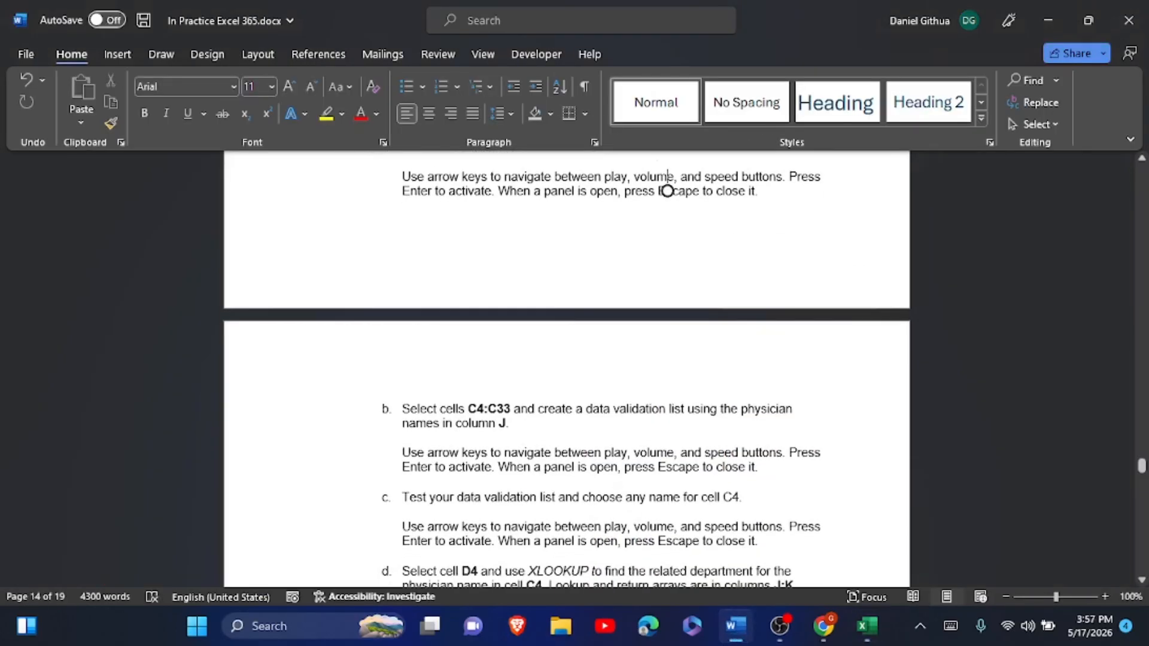
pyautogui.scroll(-2, 667, 191)
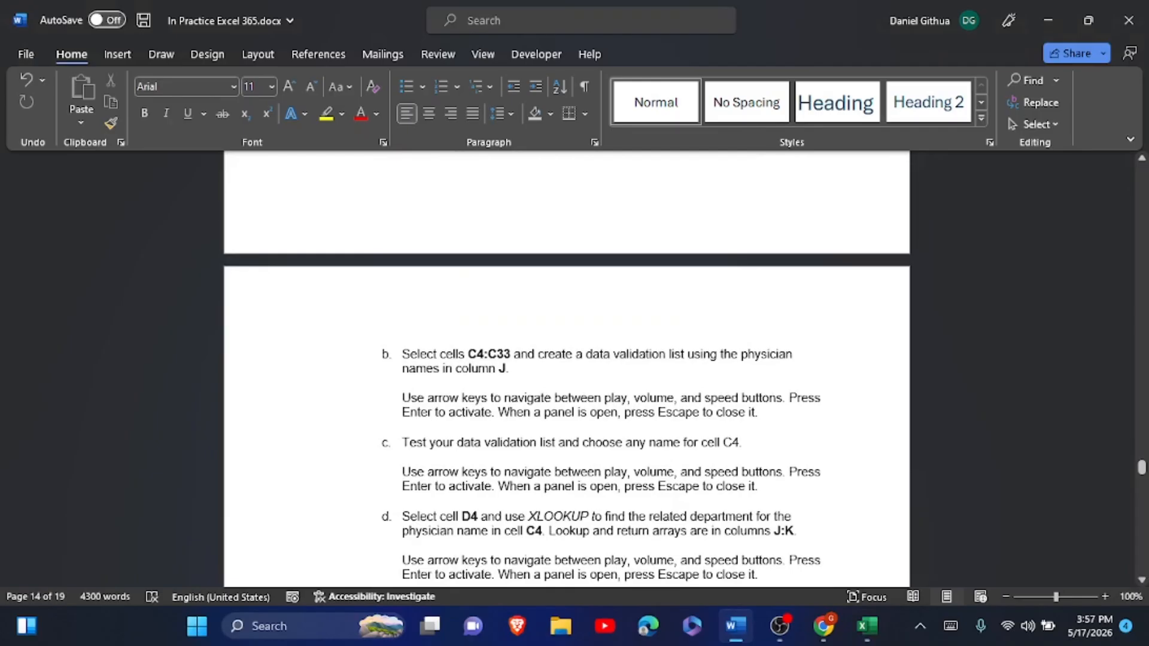
pyautogui.hotkey('alt', 'Tab')
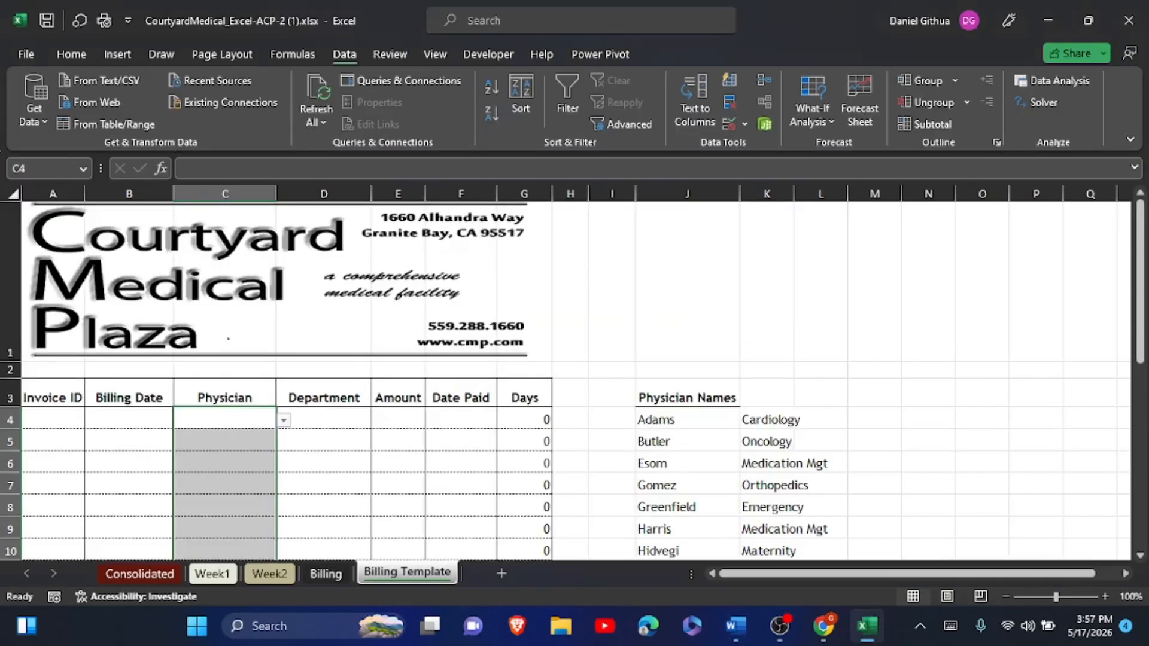
# - Pick Gomez from the new physician drop-down in C4
pyautogui.click(284, 420)
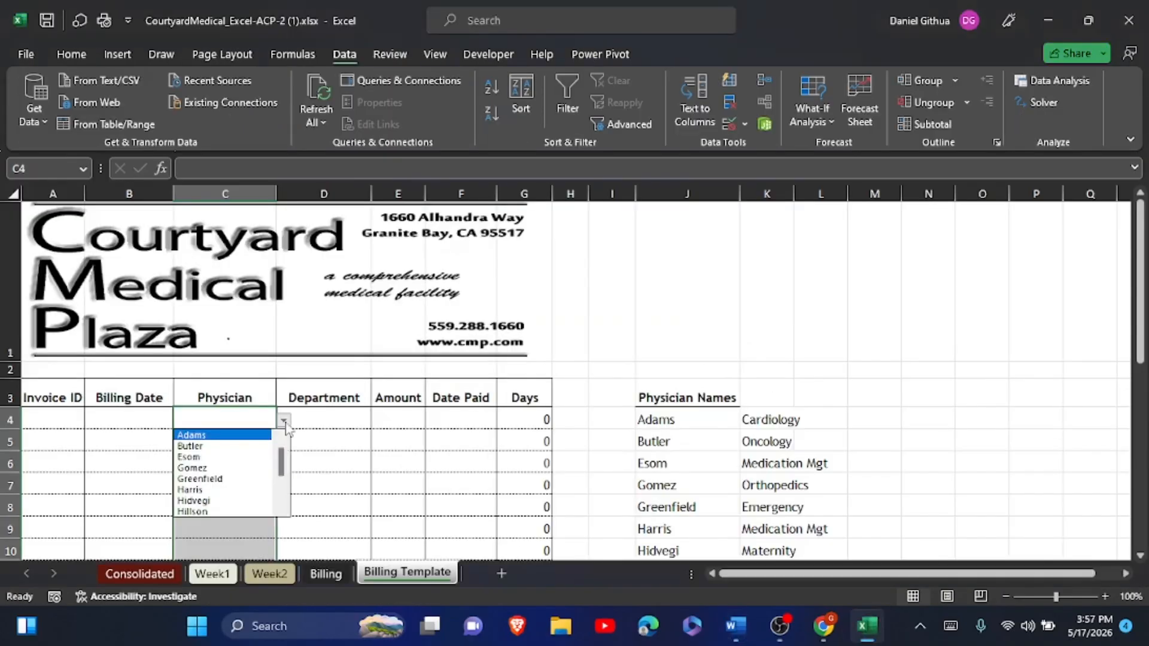
pyautogui.click(237, 468)
pyautogui.click(335, 457)
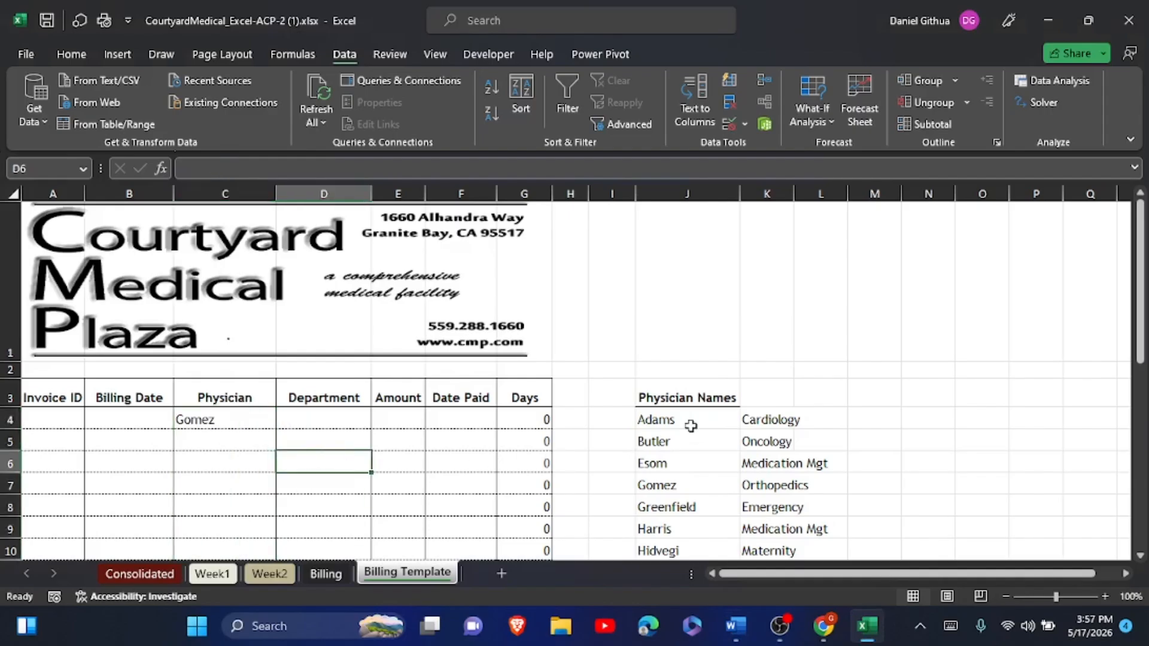
pyautogui.hotkey('alt', 'Tab')
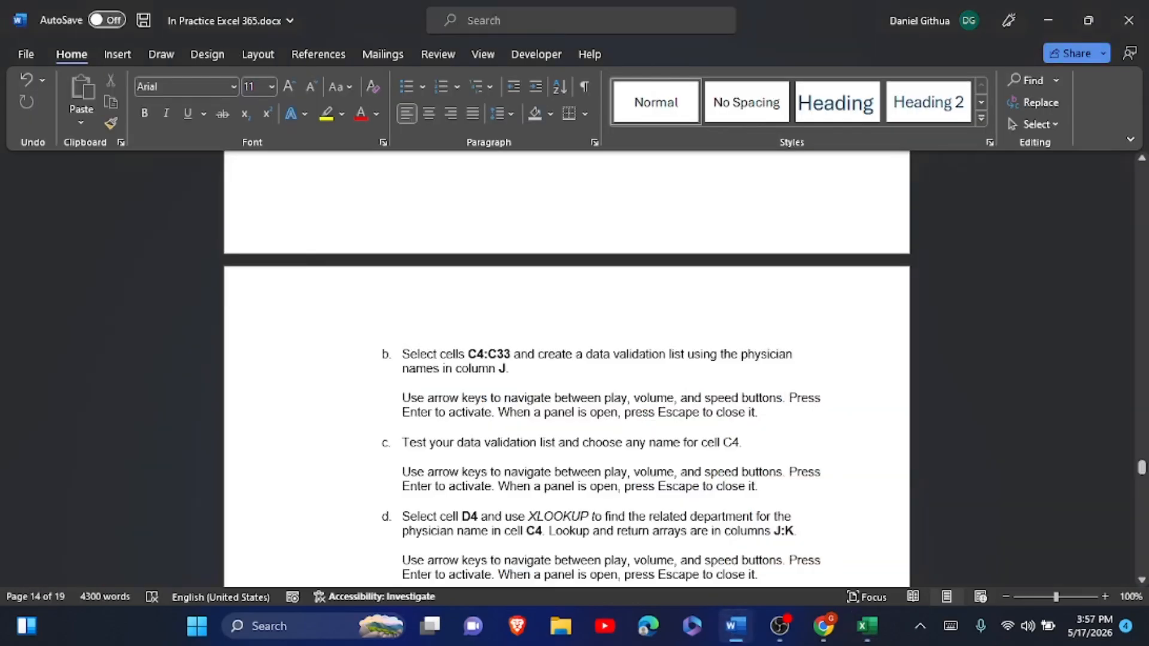
# - Scroll the Word instructions ahead through step 16, then return to Excel
pyautogui.scroll(-2, 566, 368)
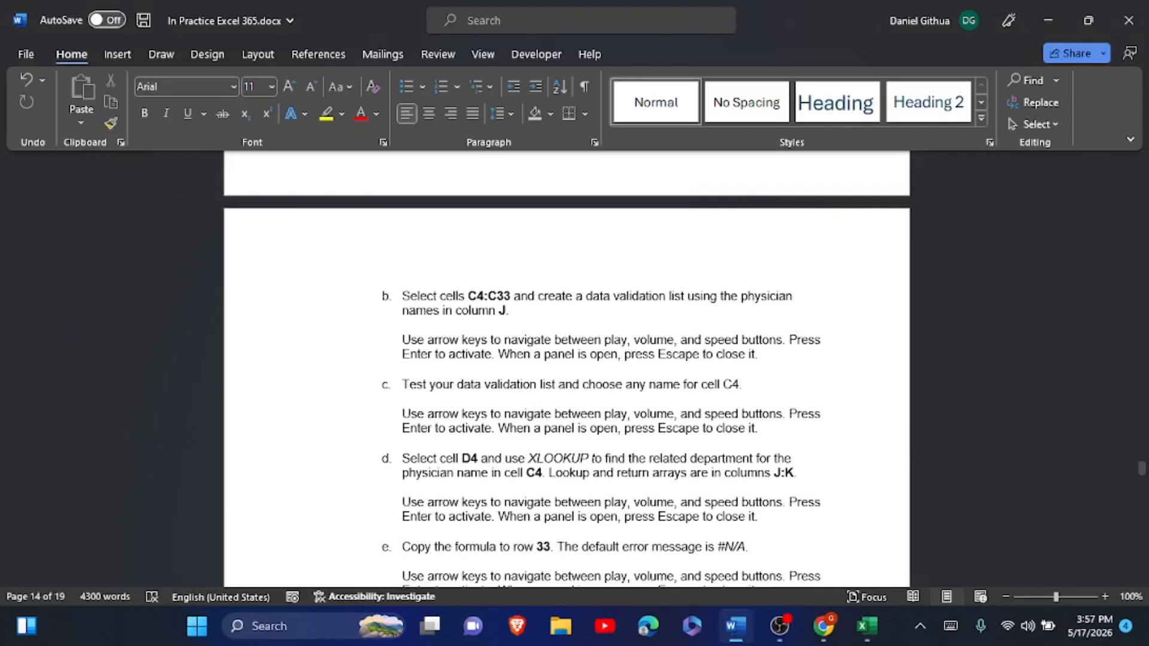
pyautogui.scroll(-1, 566, 383)
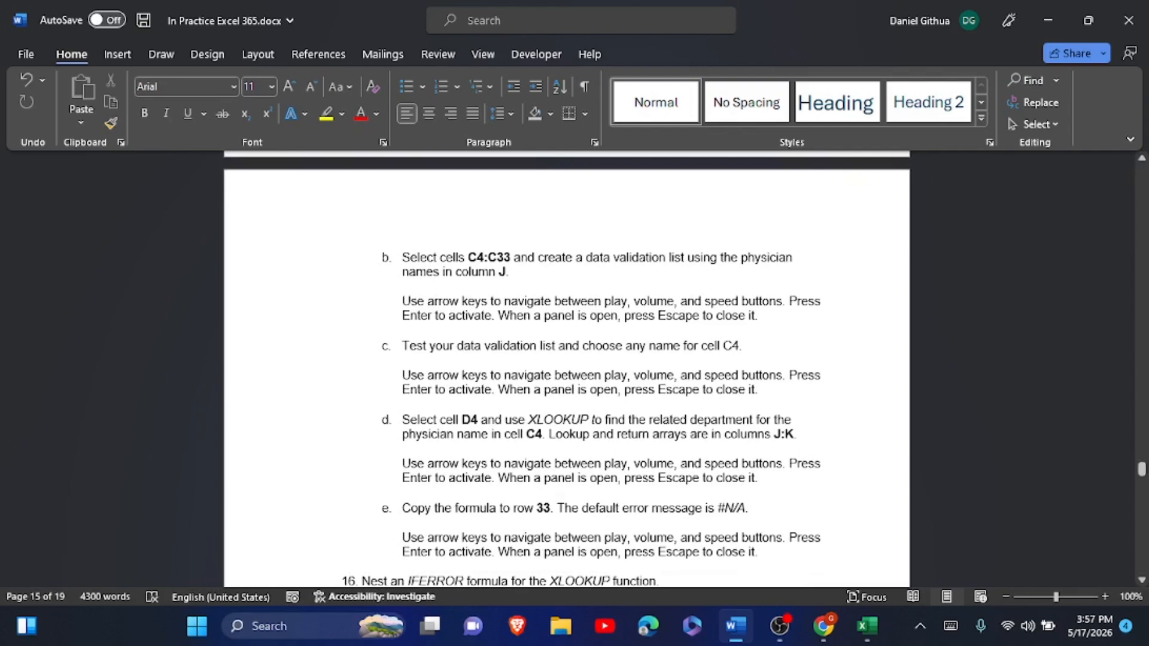
pyautogui.scroll(-1, 566, 369)
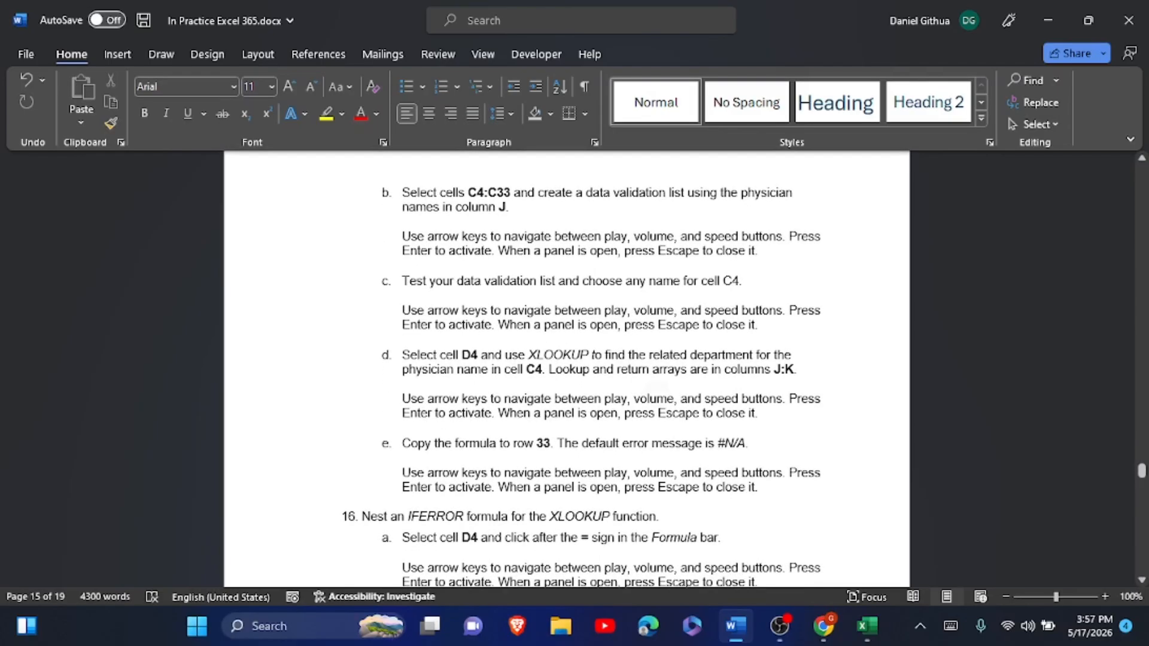
pyautogui.hotkey('alt', 'Tab')
# - Enter =XLOOKUP(C4,$J$4:$J$17,$K$4:$K$17) in D4 so Gomez shows Orthopedics
pyautogui.click(324, 419)
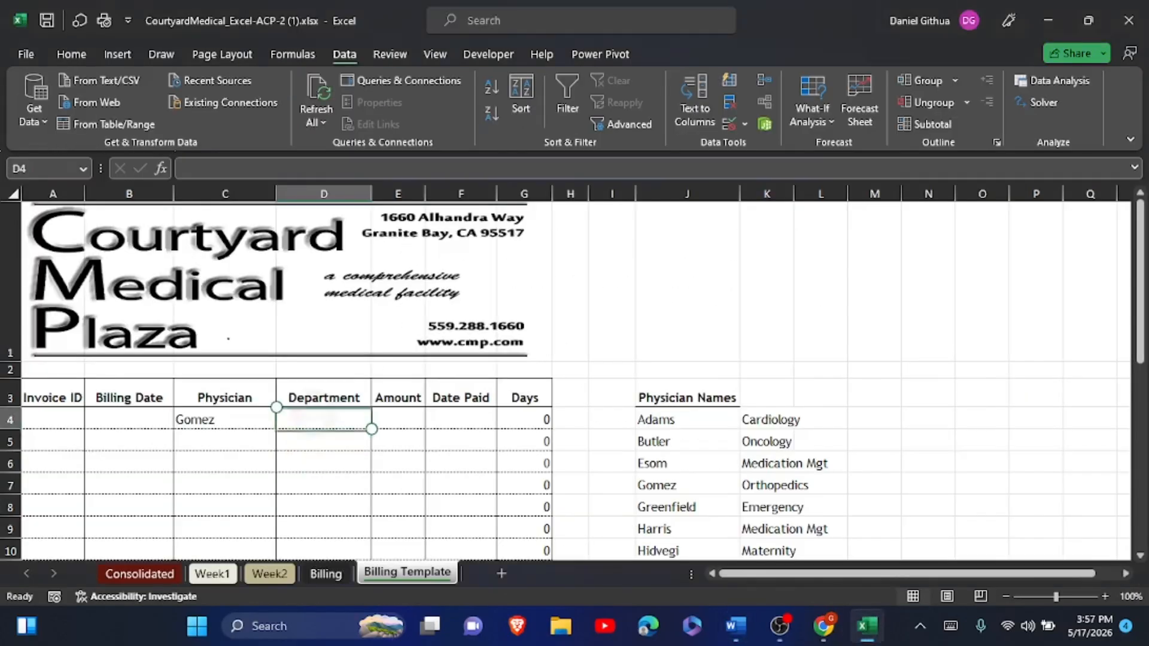
pyautogui.click(950, 626)
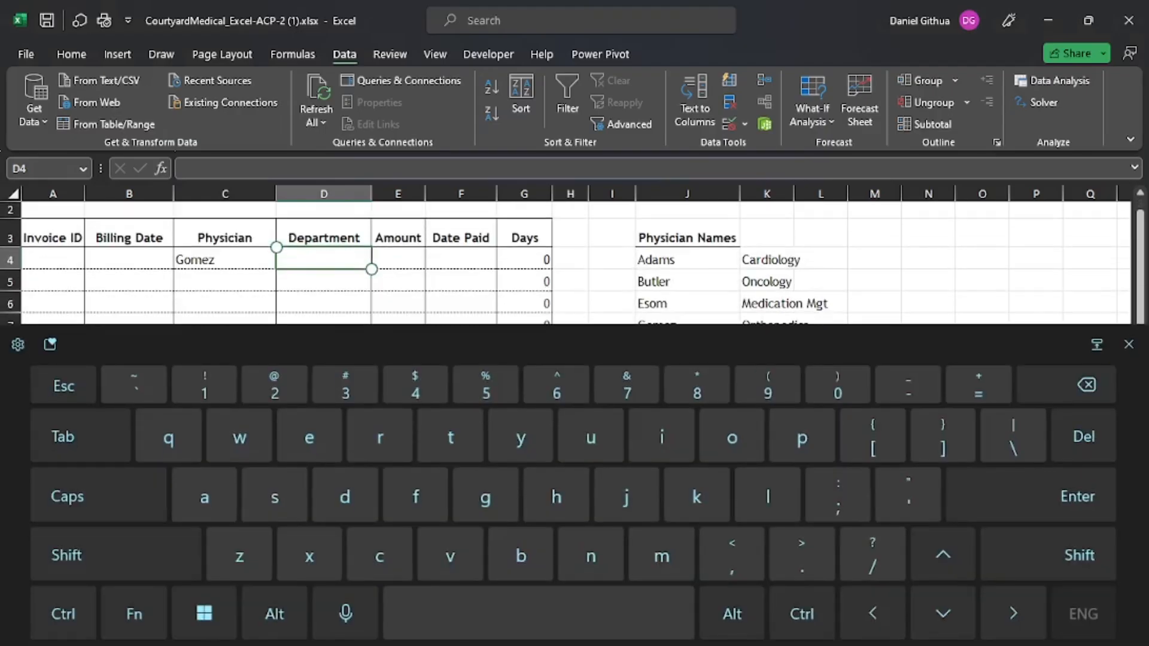
pyautogui.write('=x')
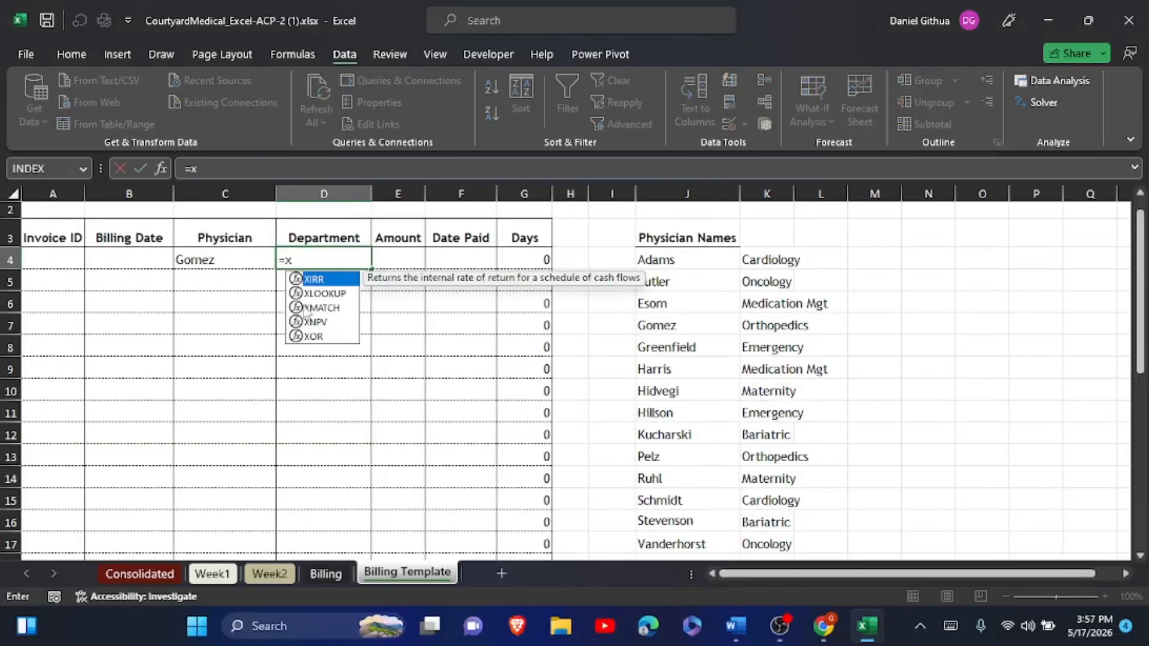
pyautogui.doubleClick(324, 293)
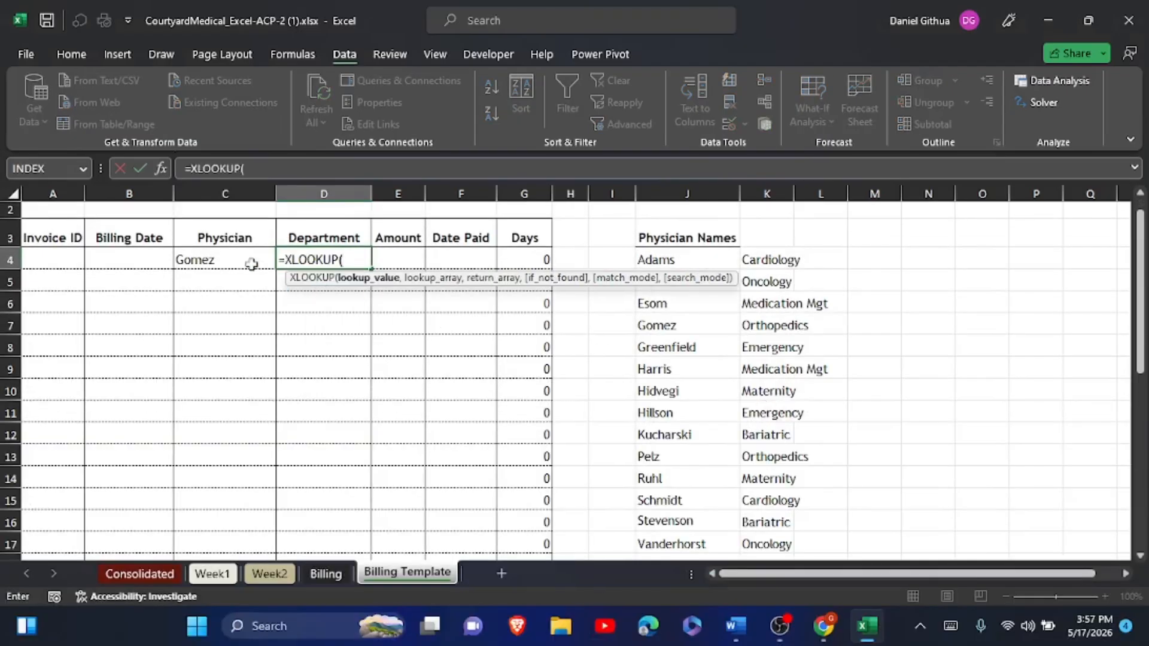
pyautogui.click(225, 259)
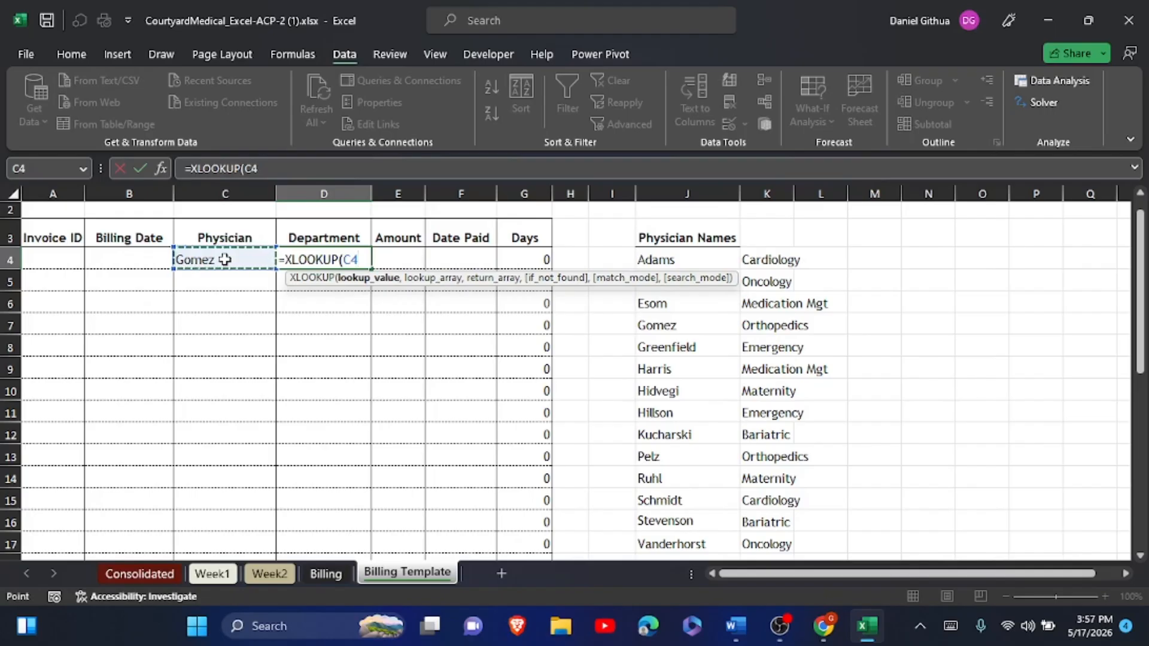
pyautogui.write(',')
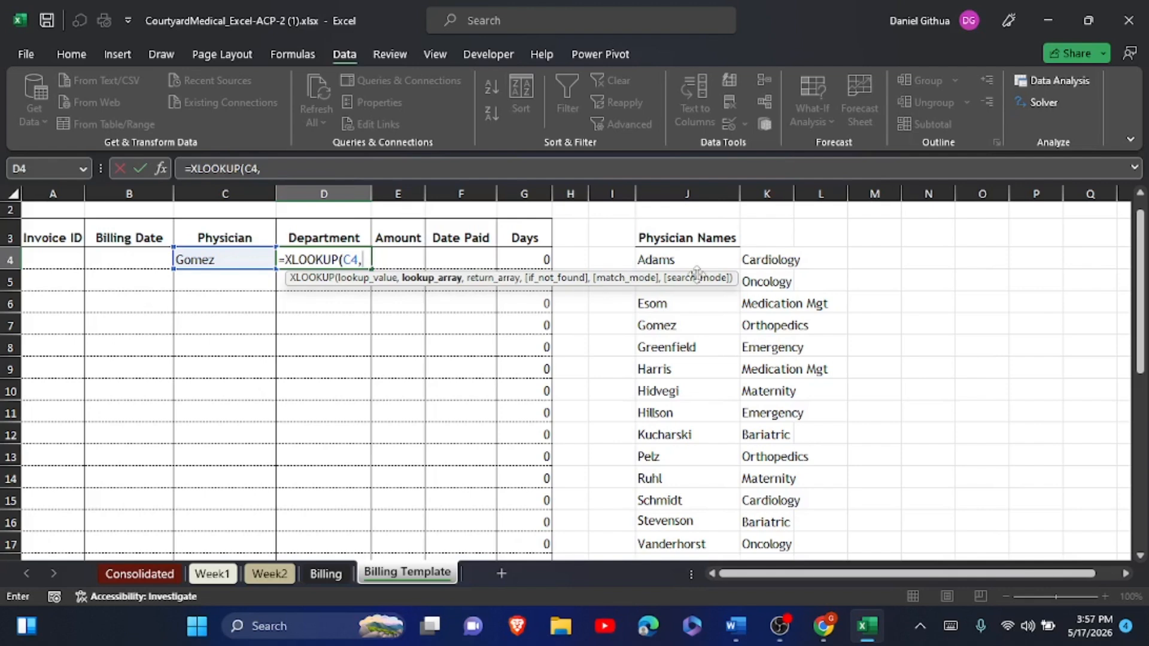
pyautogui.moveTo(699, 259); pyautogui.dragTo(706, 456)
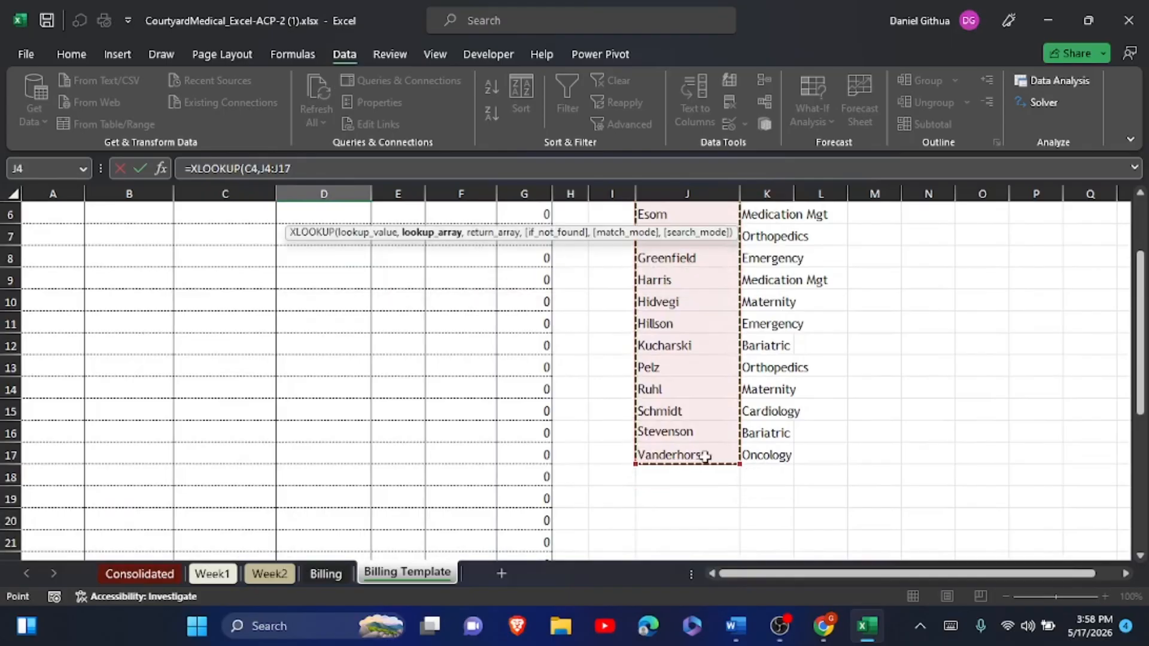
pyautogui.press('F4')
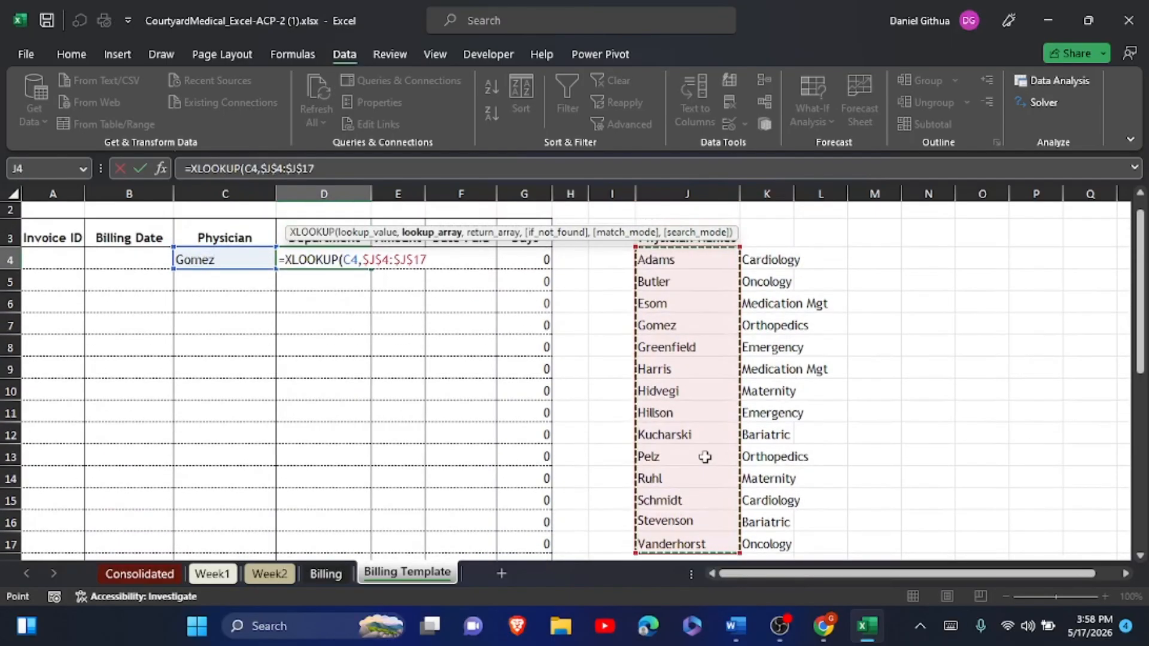
pyautogui.write(',')
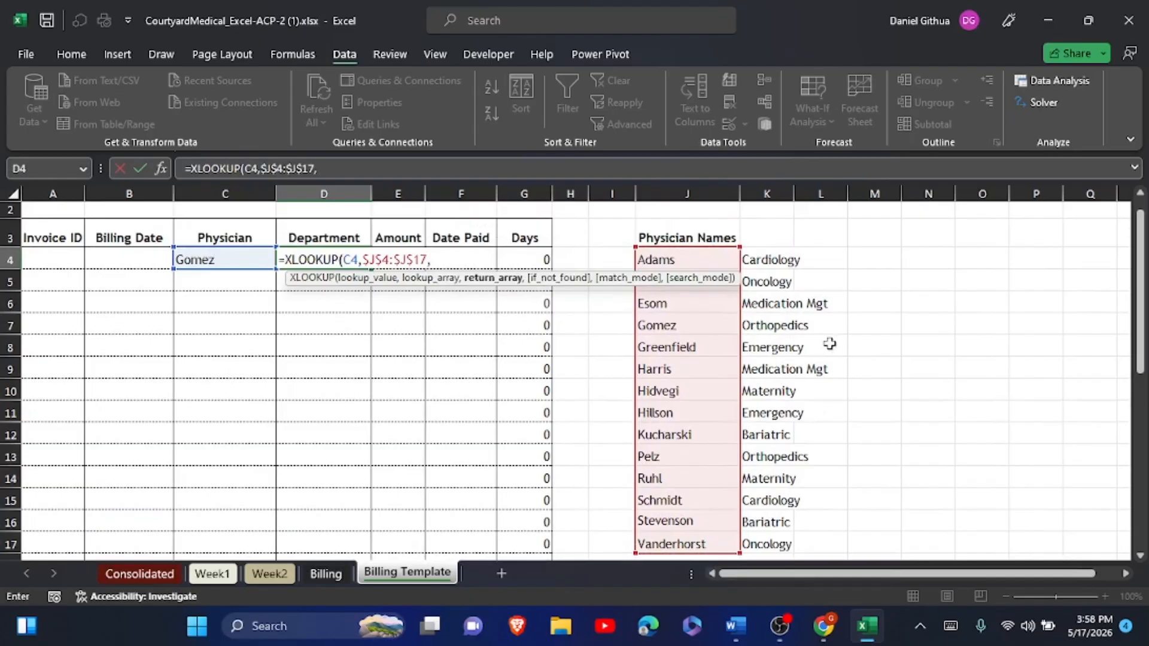
pyautogui.moveTo(782, 259); pyautogui.dragTo(772, 479)
pyautogui.press('F4')
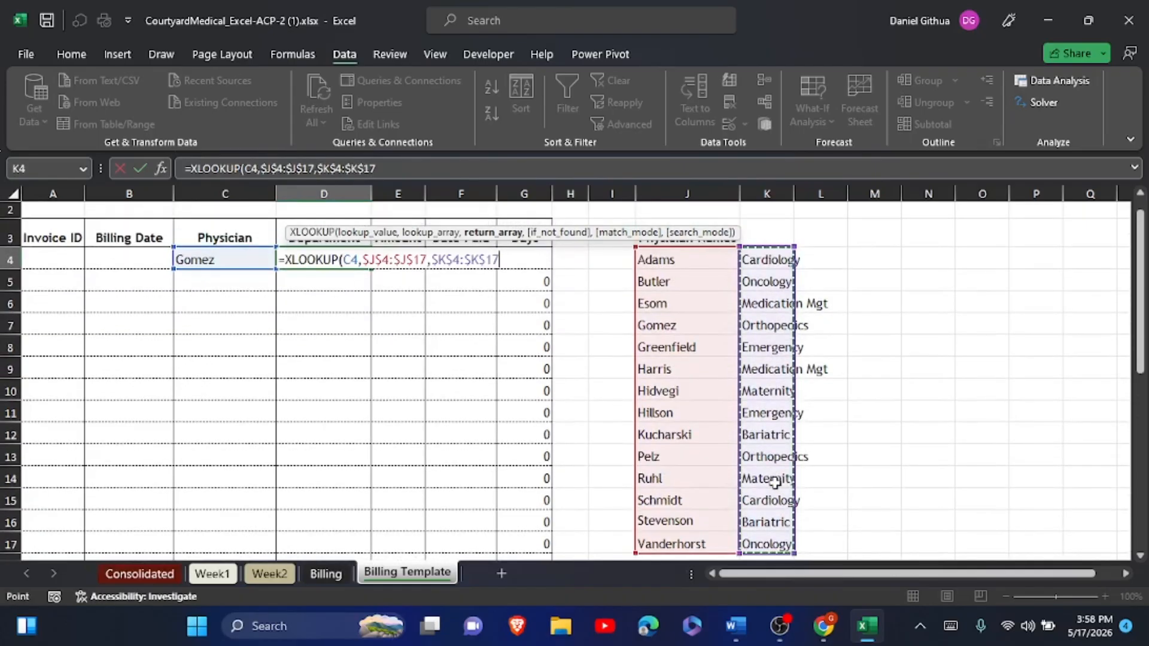
pyautogui.click(139, 168)
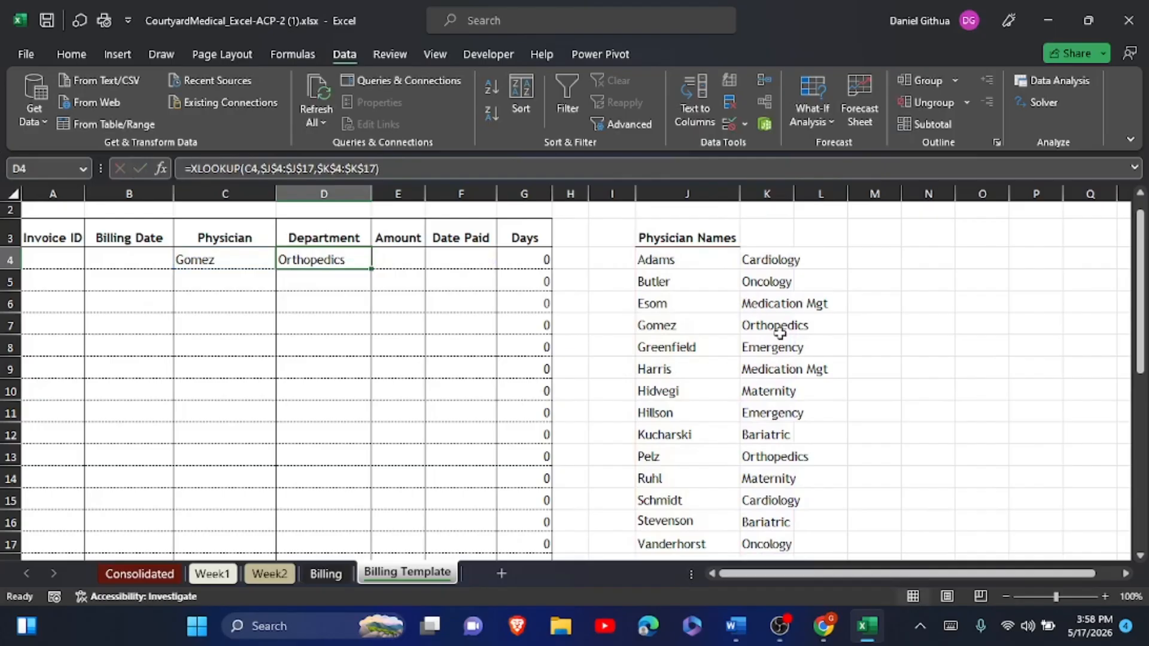
# - Read ahead in the Word instructions through step 16b on IFERROR, then return to Excel
pyautogui.hotkey('alt', 'Tab')
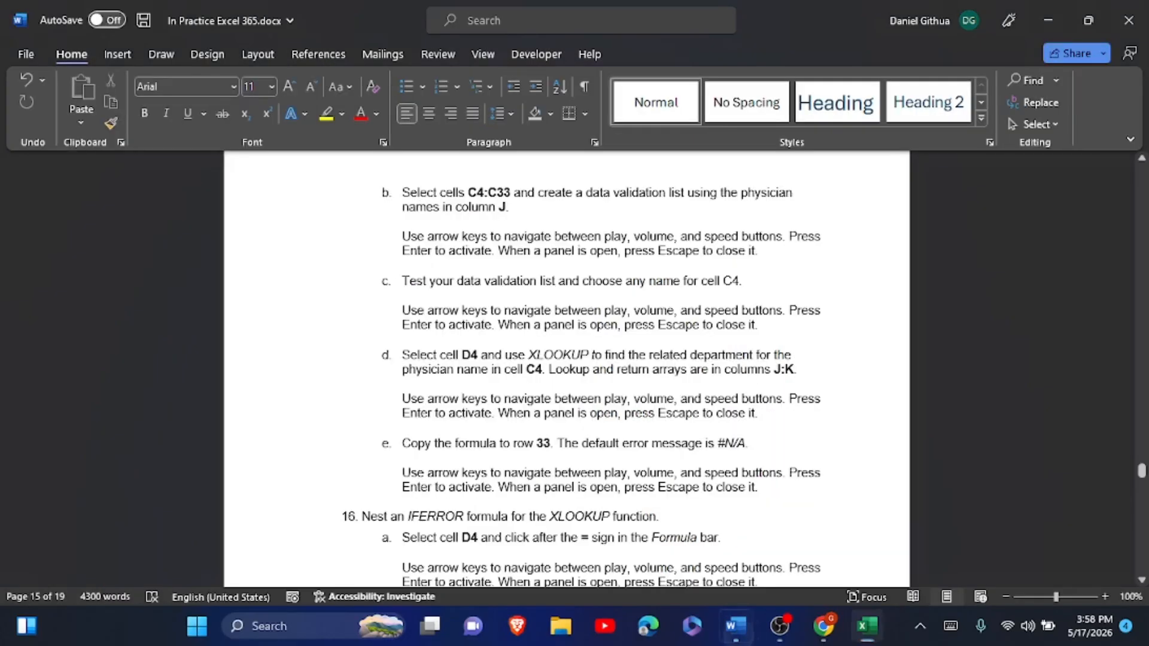
pyautogui.scroll(-2, 780, 334)
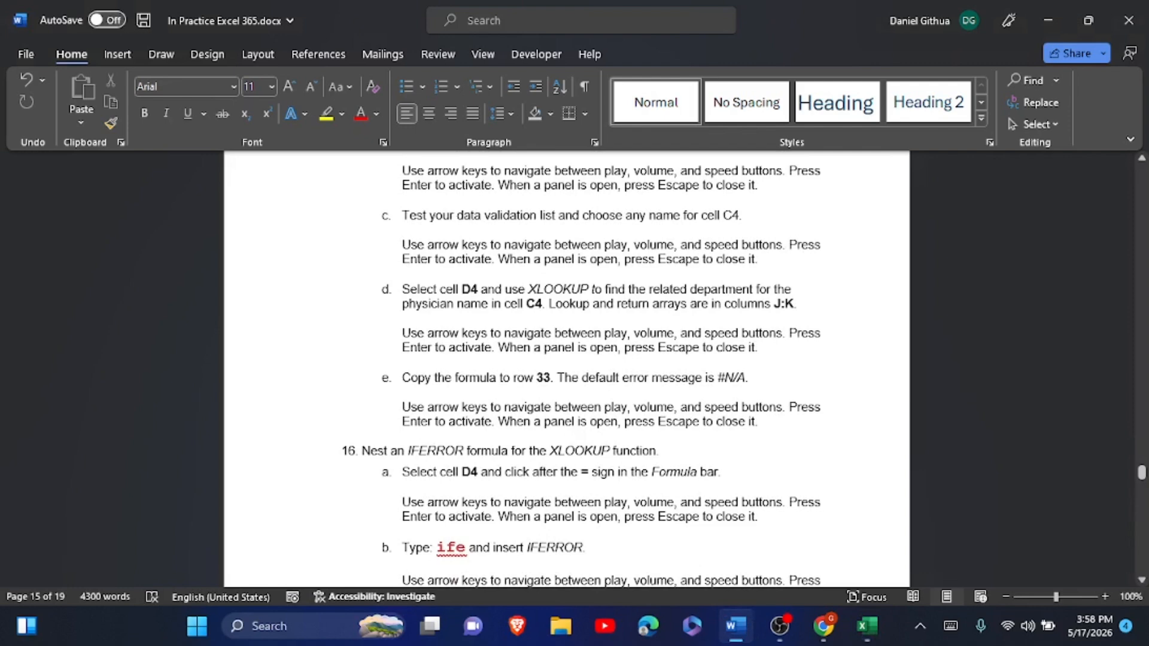
pyautogui.hotkey('alt', 'Tab')
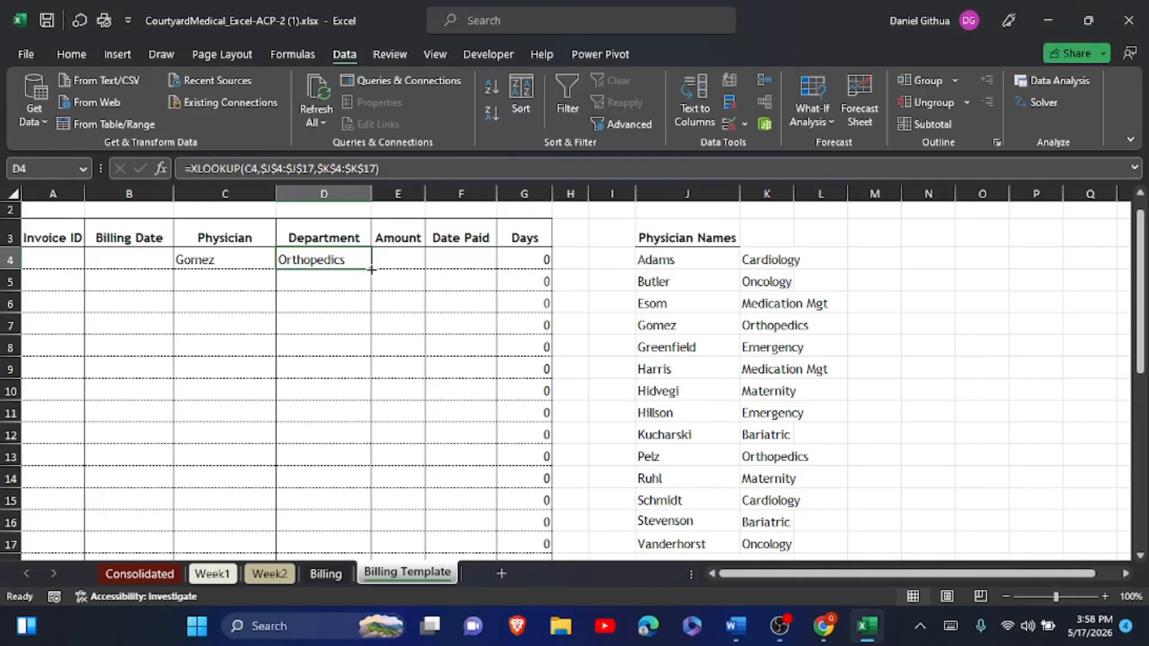
# - Fill D4's department lookup down to D33 without formatting, so empty rows show #N/A
pyautogui.moveTo(372, 270); pyautogui.dragTo(354, 530)
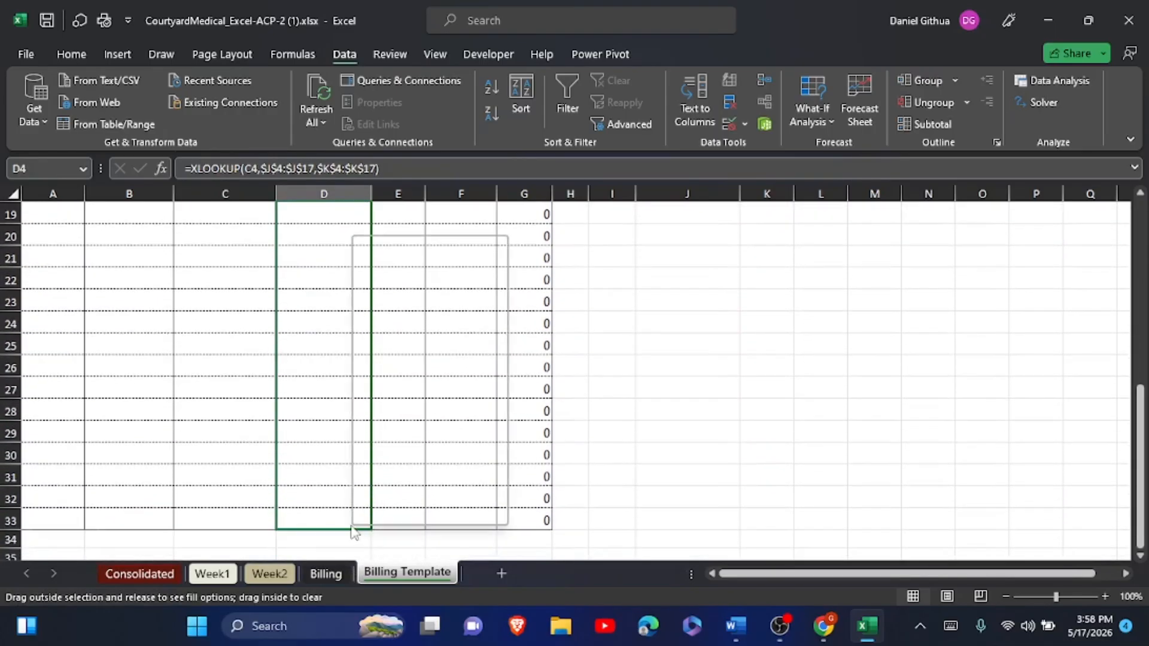
pyautogui.click(437, 311)
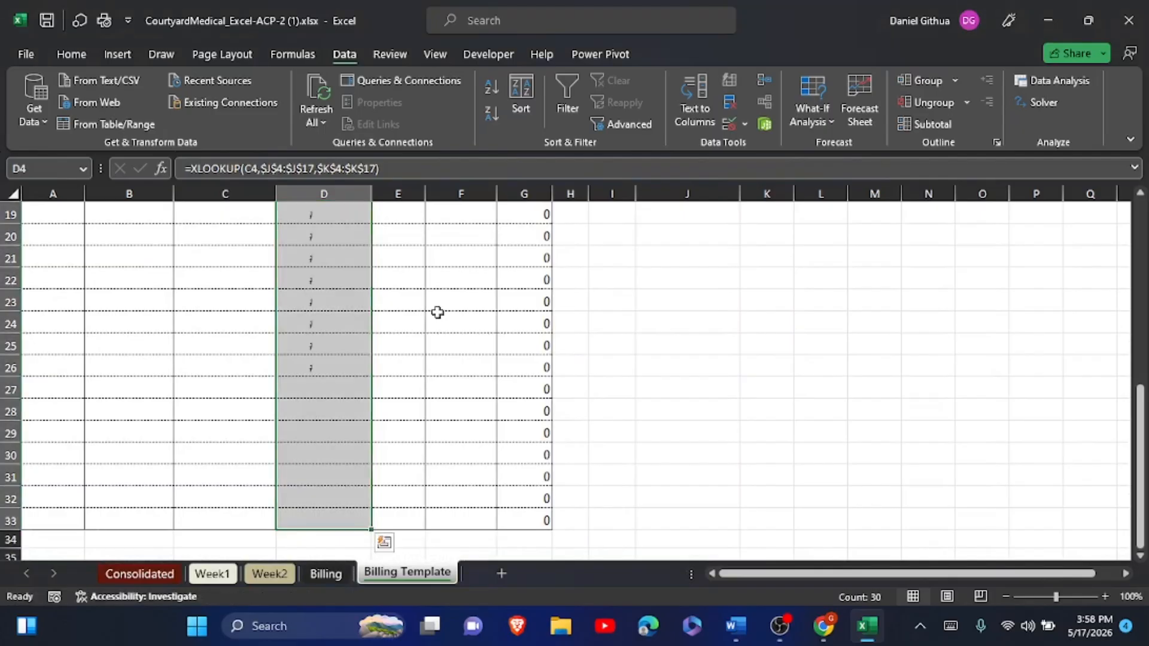
pyautogui.scroll(6, 438, 312)
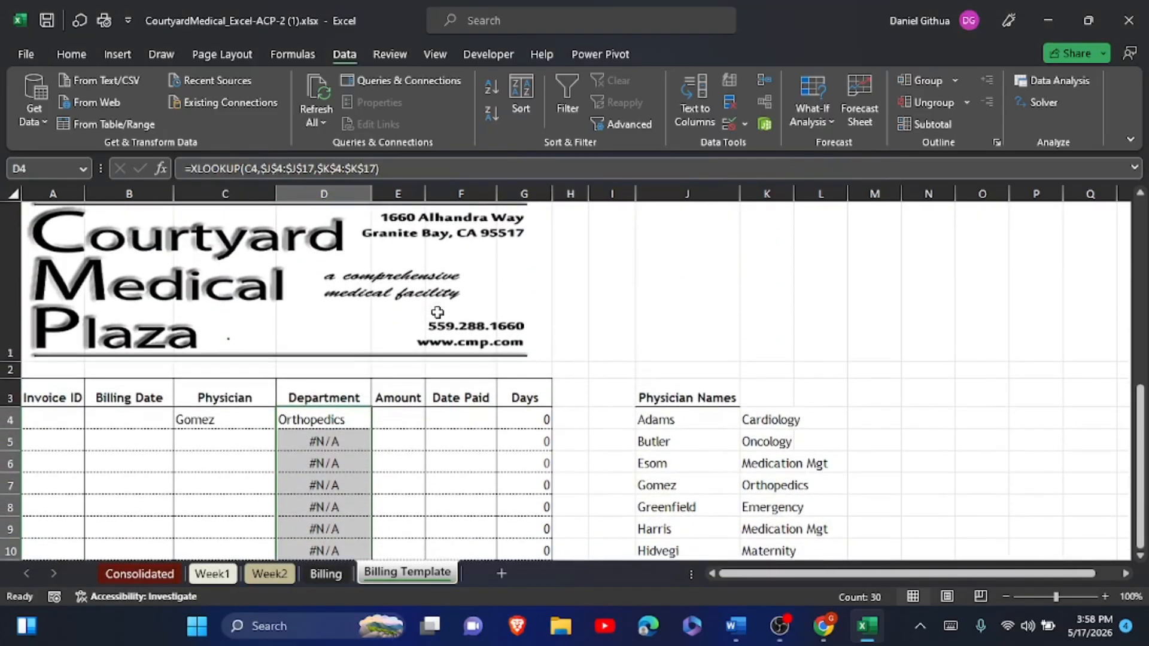
# - Highlight the completed step 15 items, 15a through 15e, in yellow in the Word instructions
pyautogui.click(735, 626)
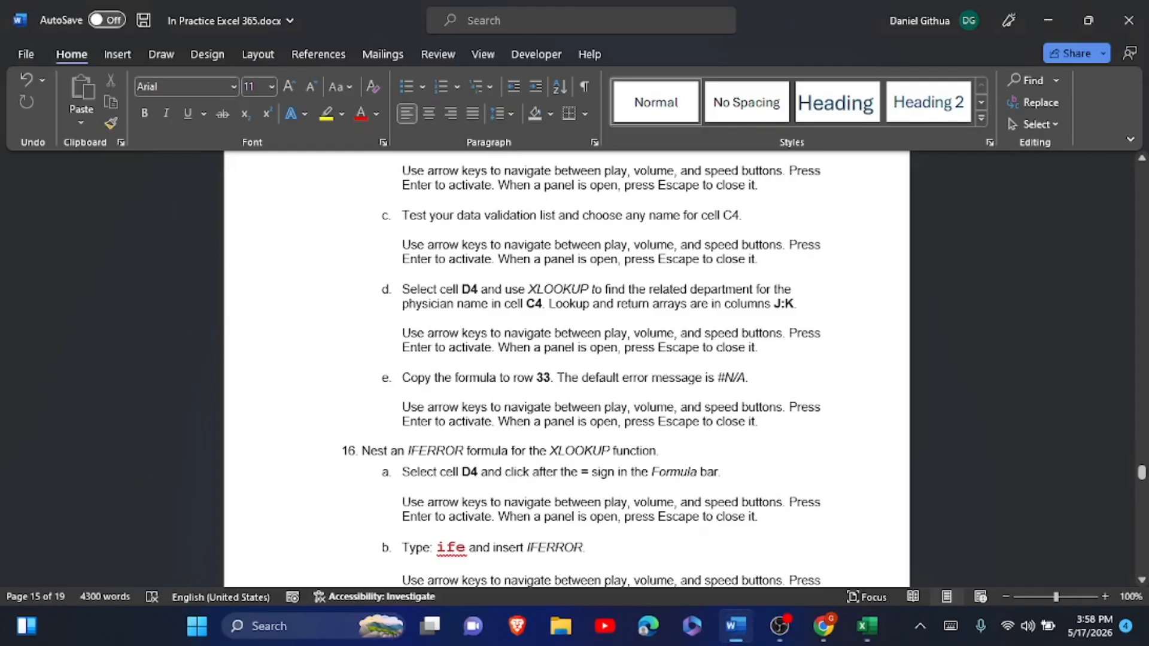
pyautogui.scroll(-2, 566, 368)
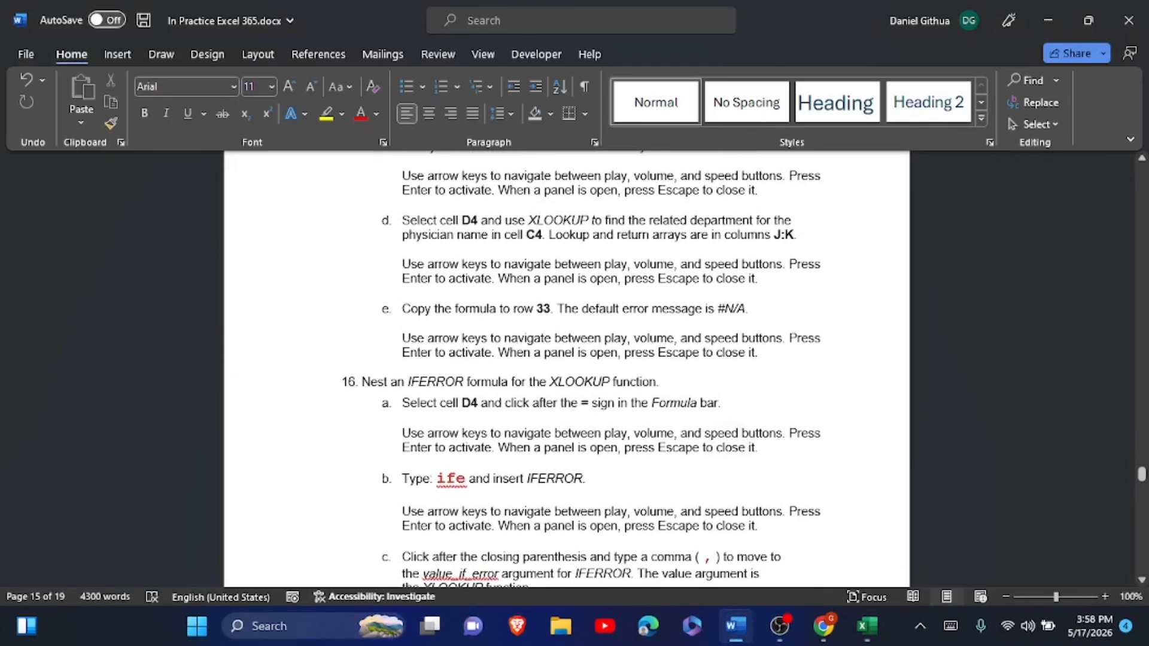
pyautogui.scroll(-2, 566, 368)
pyautogui.scroll(15, 567, 368)
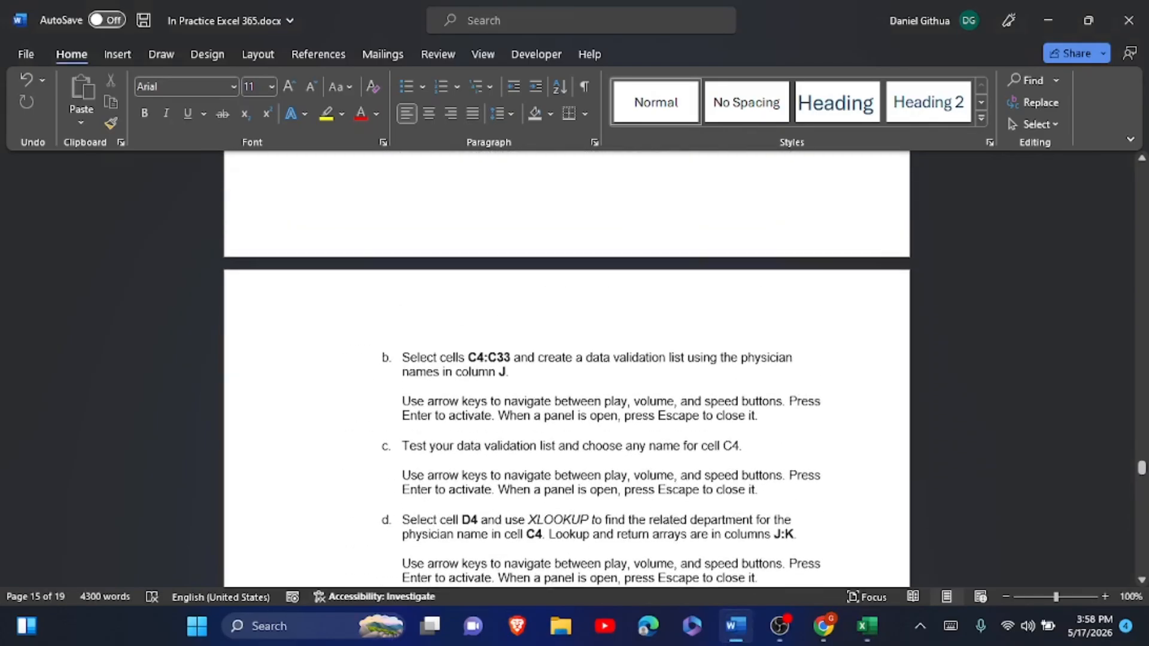
pyautogui.scroll(-2, 567, 368)
pyautogui.scroll(2, 425, 231)
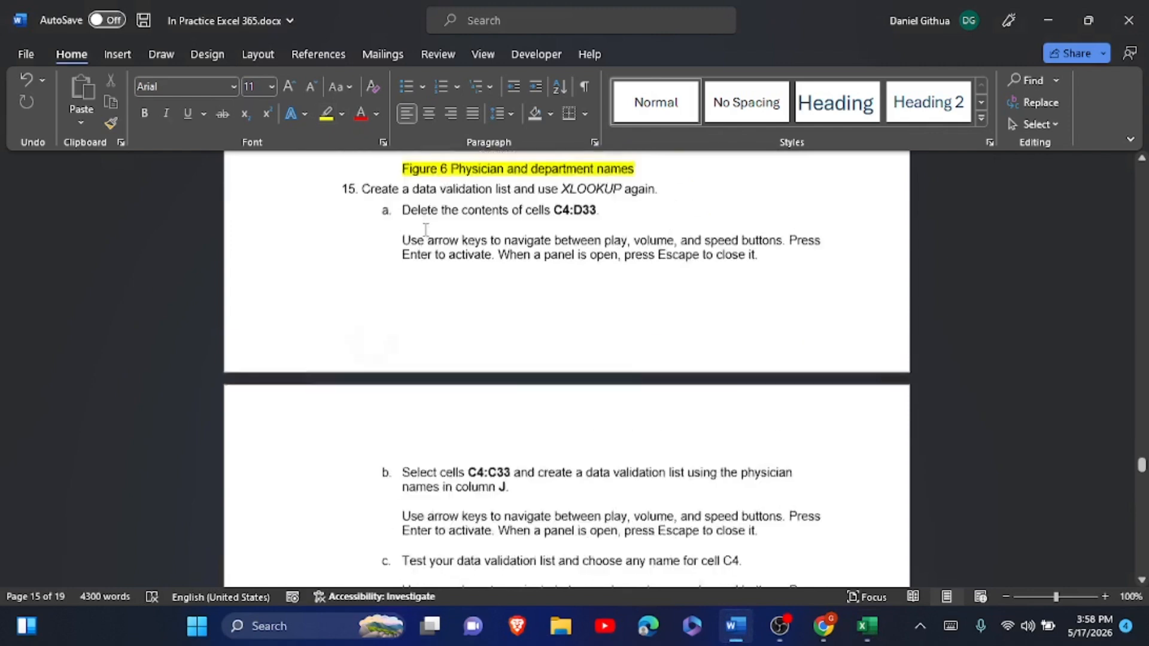
pyautogui.moveTo(343, 236); pyautogui.dragTo(759, 485)
pyautogui.click(367, 253)
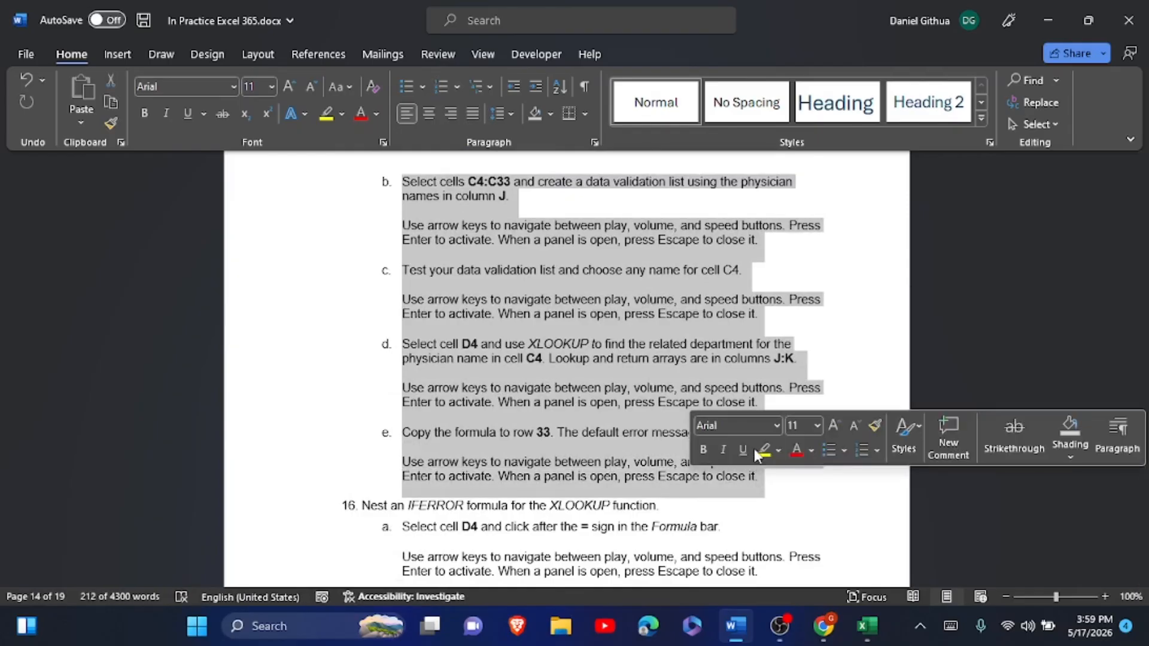
pyautogui.click(757, 455)
pyautogui.scroll(-4, 762, 456)
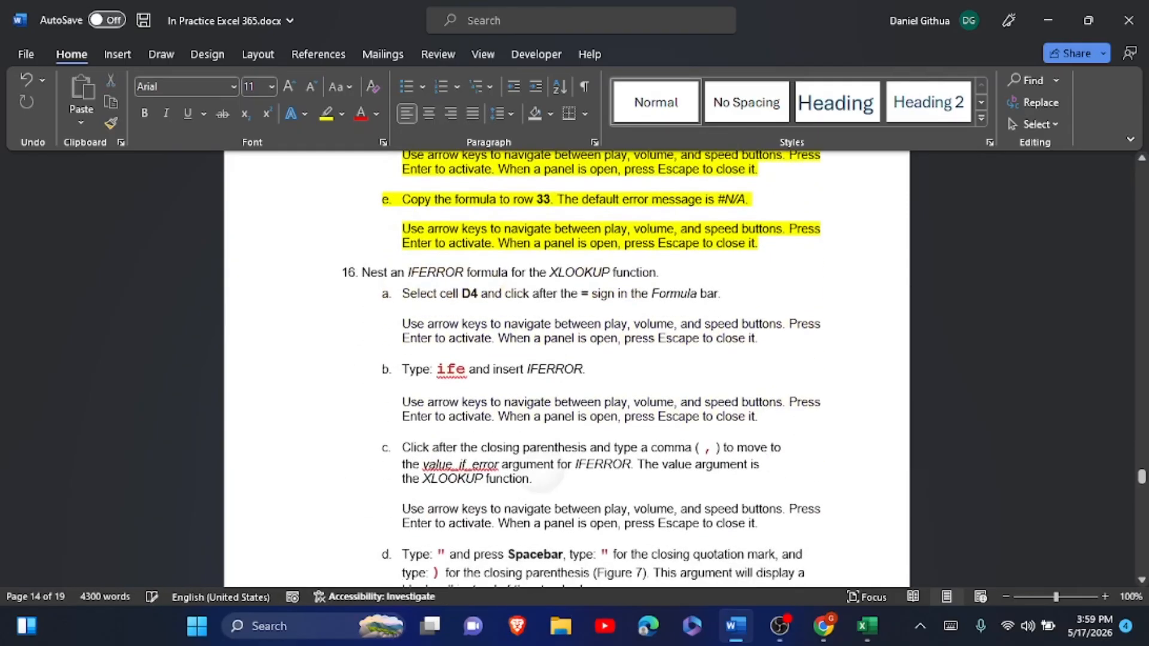
pyautogui.click(758, 257)
# - Read step 16 on nesting IFERROR around XLOOKUP, then return to the Excel workbook
pyautogui.scroll(-1, 758, 257)
pyautogui.scroll(-8, 758, 211)
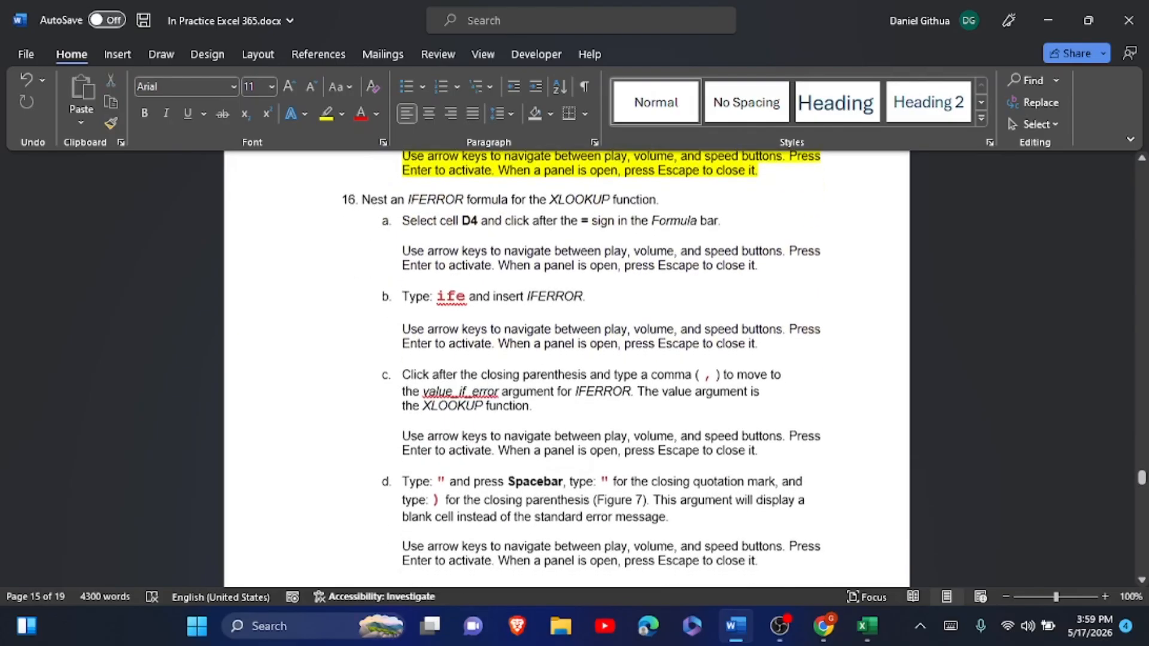
pyautogui.scroll(-3, 566, 368)
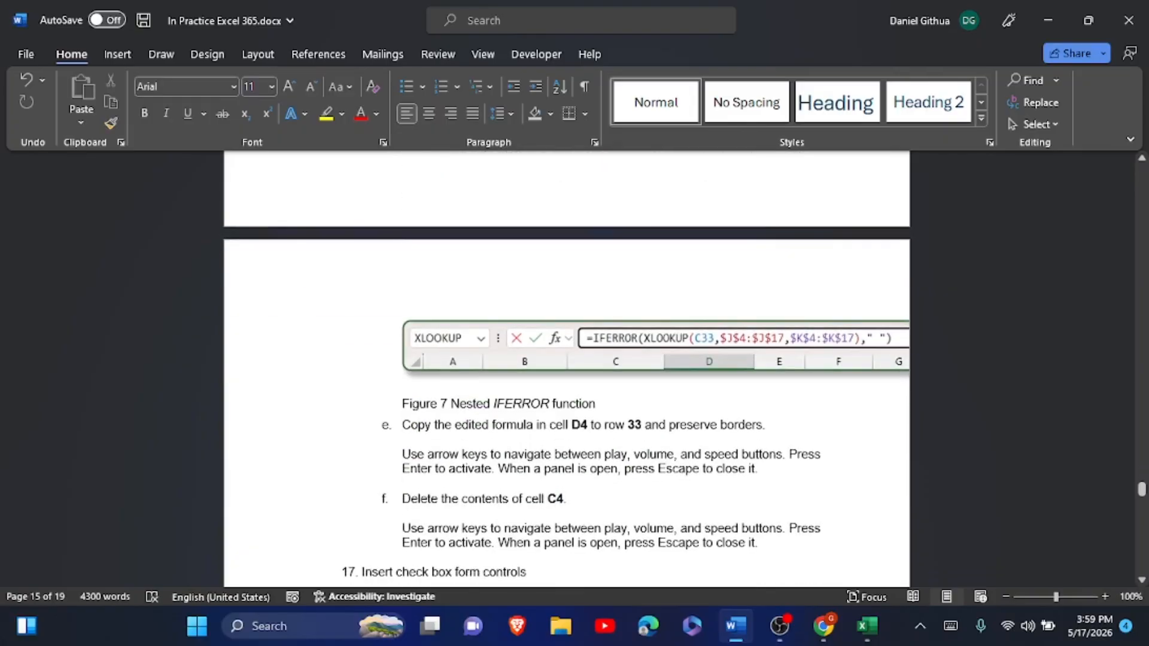
pyautogui.scroll(6, 580, 392)
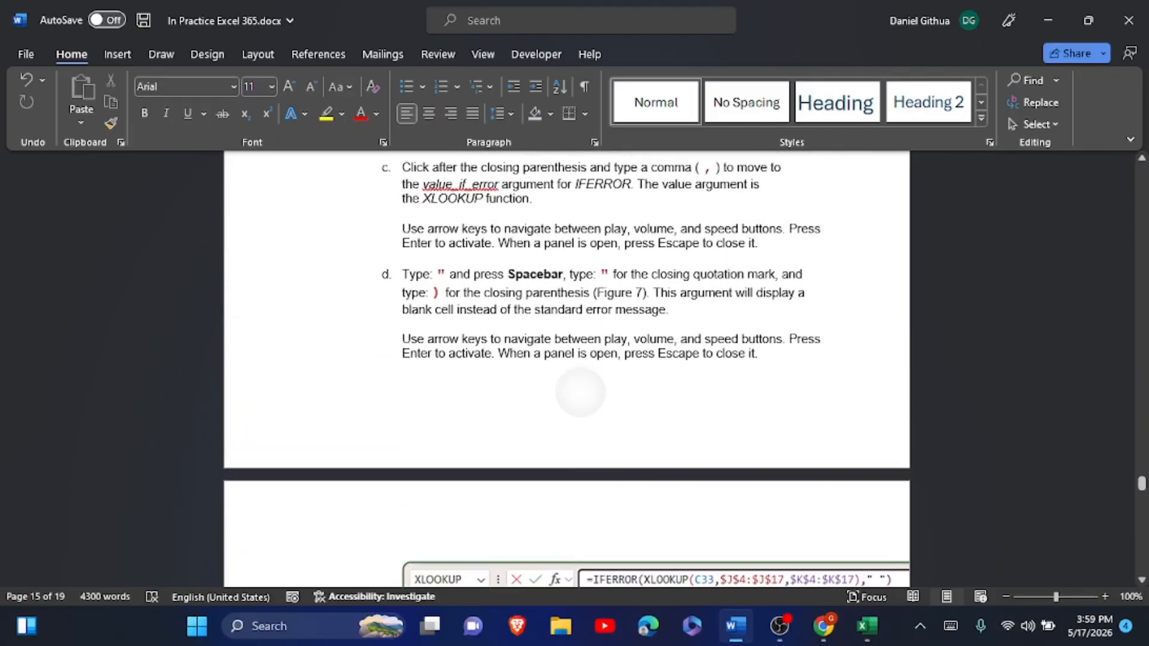
pyautogui.scroll(-1, 580, 392)
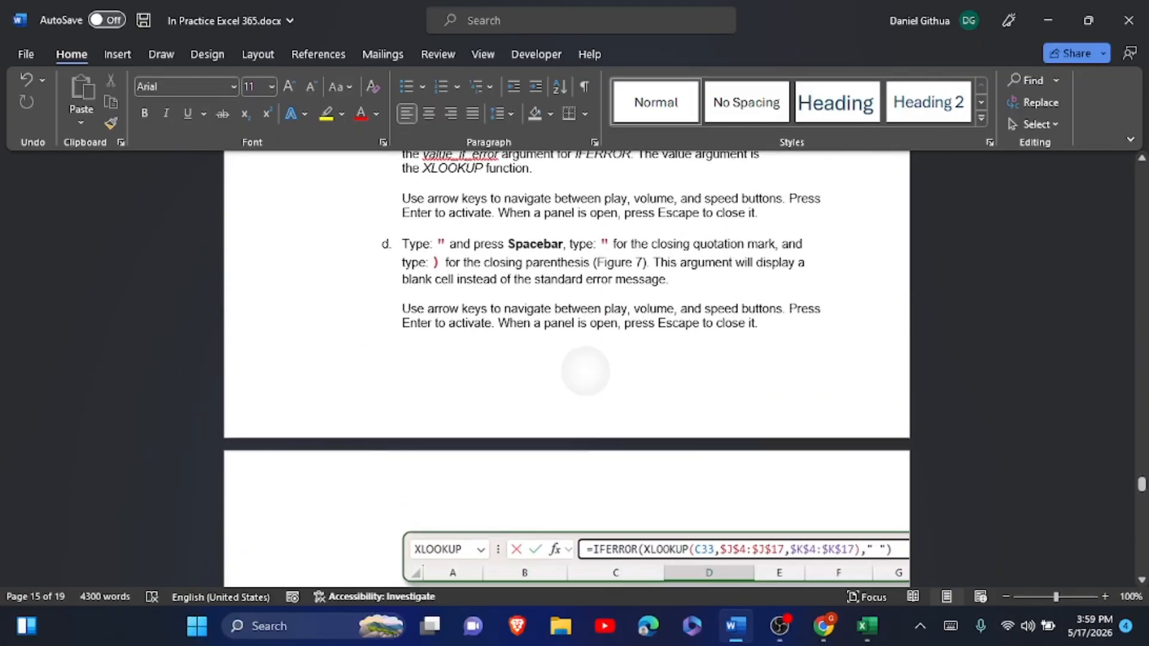
pyautogui.scroll(8, 584, 377)
pyautogui.scroll(6, 758, 498)
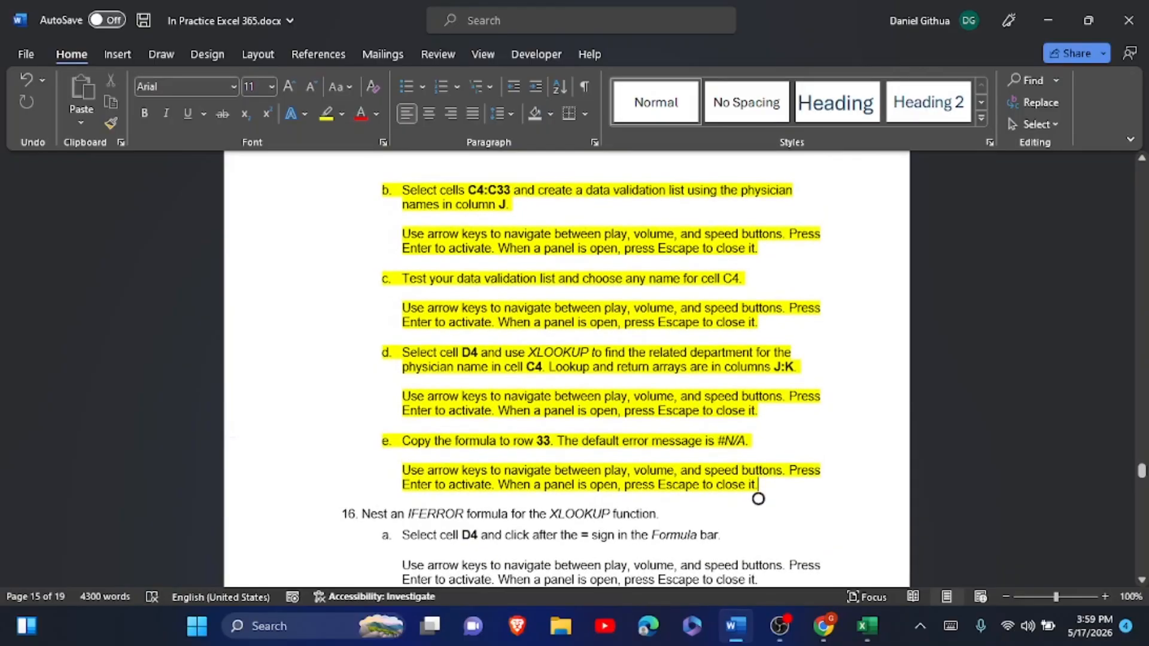
pyautogui.hotkey('alt', 'Tab')
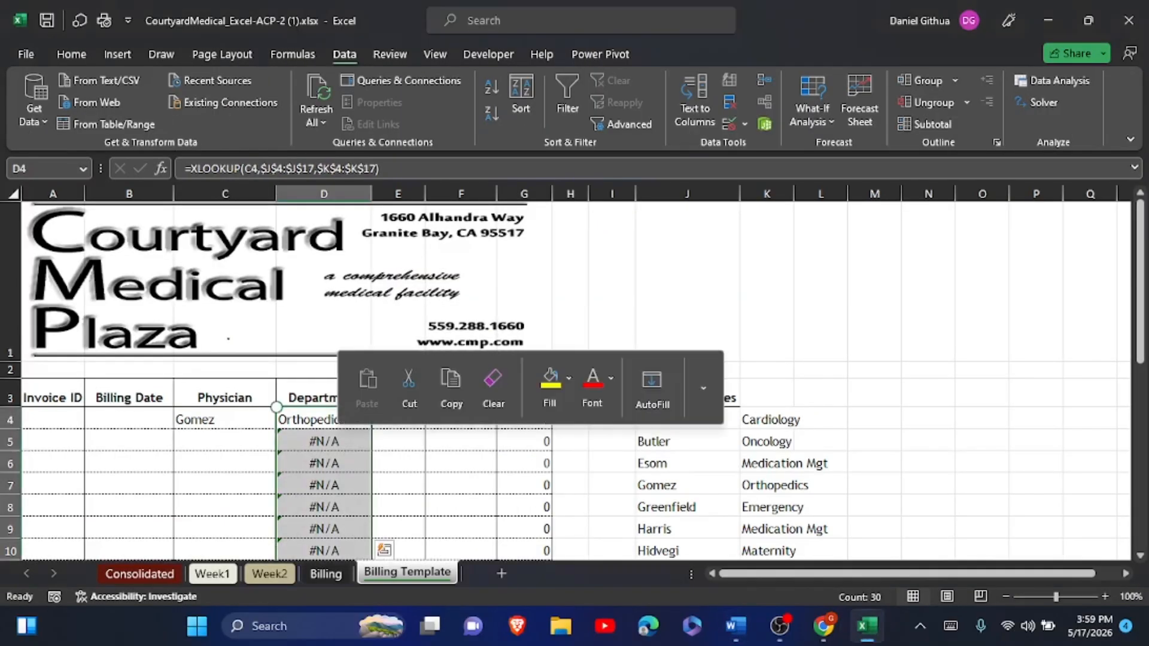
# - Change D4 to =IFERROR(XLOOKUP(C4,$J$4:$J$17,$K$4:$K$17)," ") so errors show blank
pyautogui.click(321, 427)
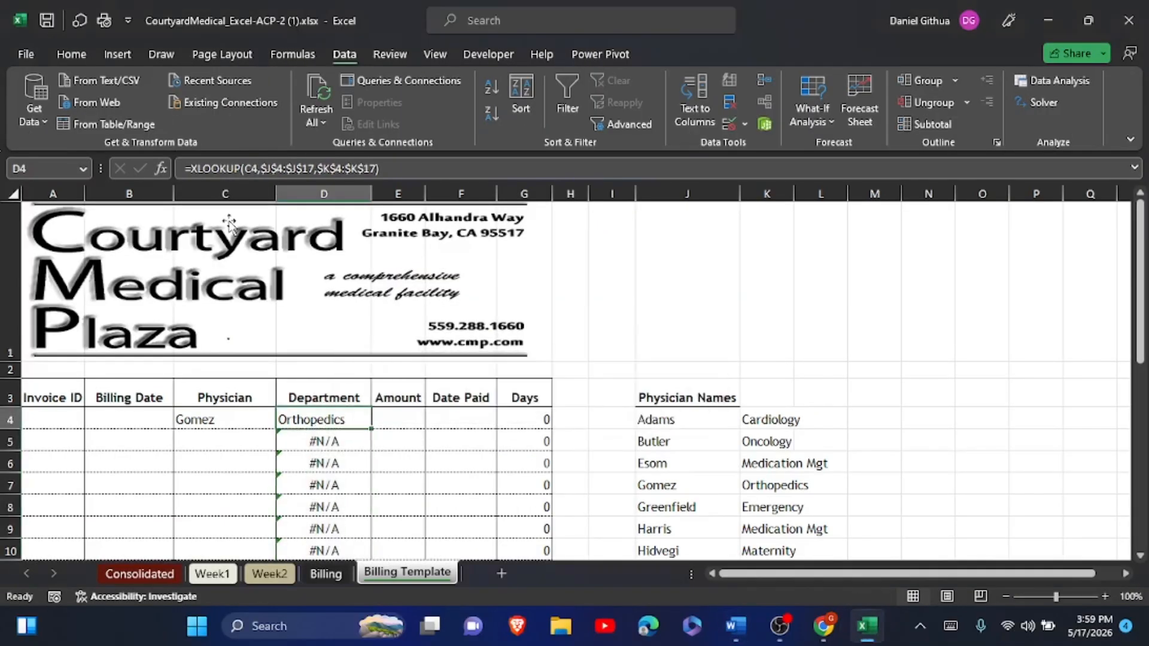
pyautogui.click(196, 169)
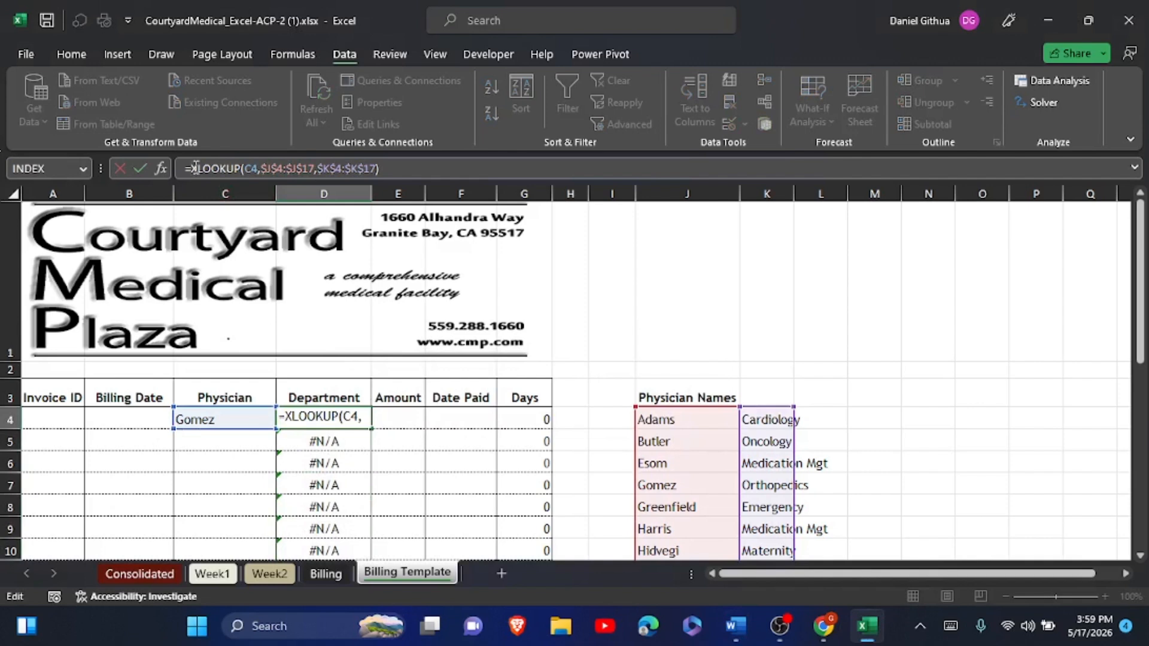
pyautogui.write('I')
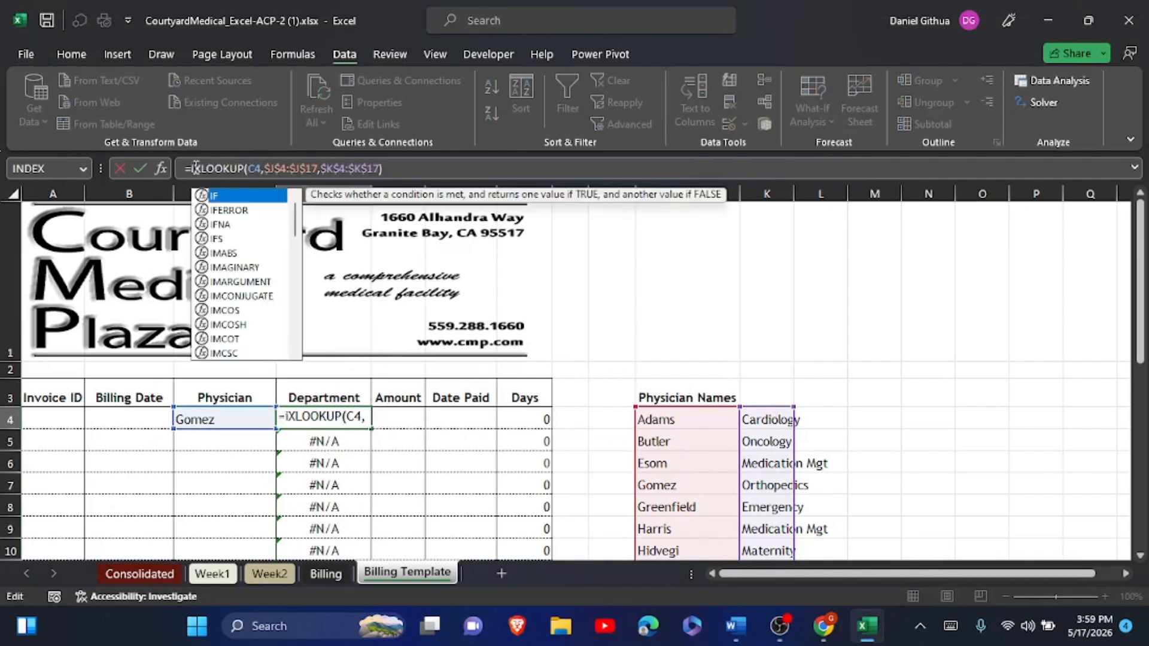
pyautogui.write('f')
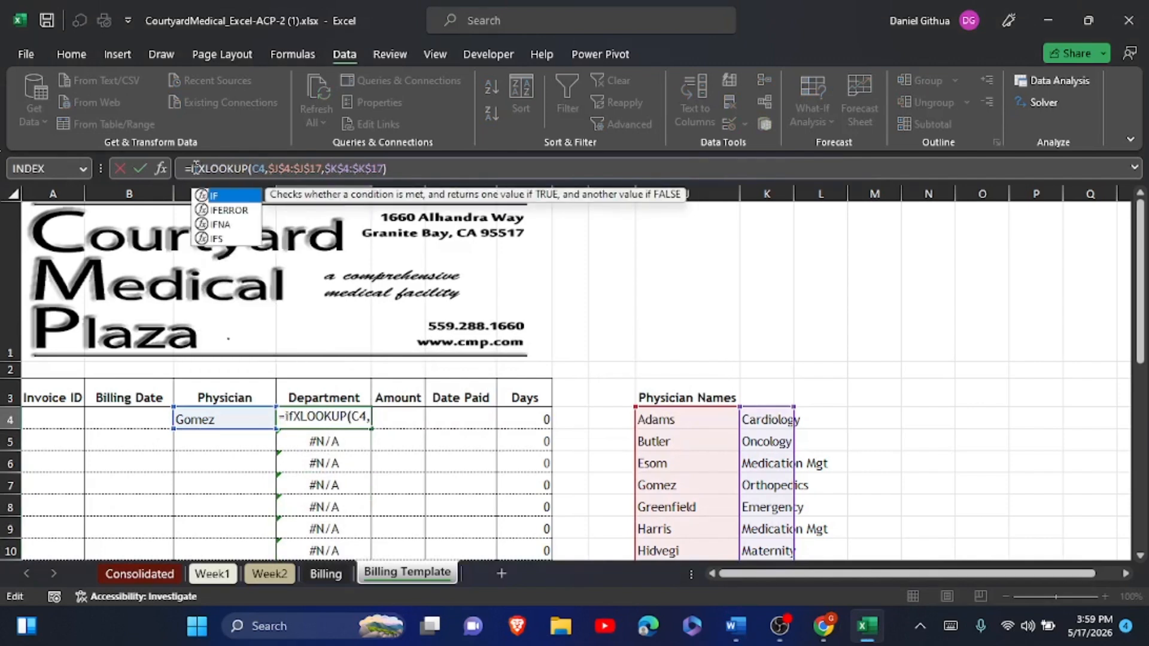
pyautogui.doubleClick(229, 210)
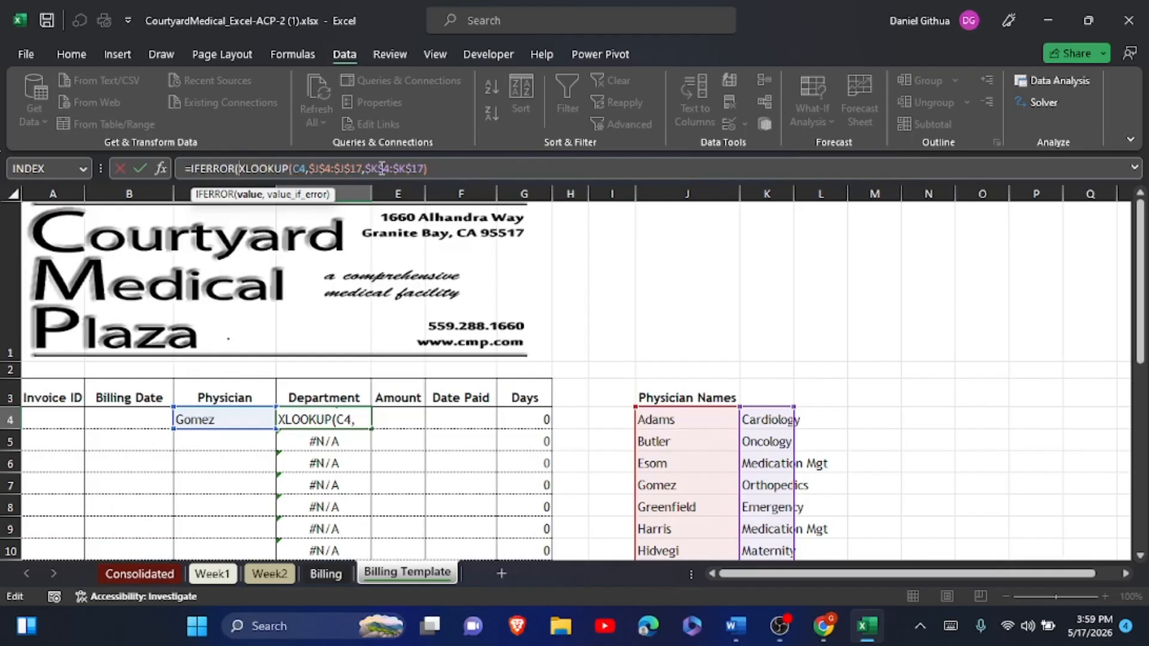
pyautogui.click(428, 168)
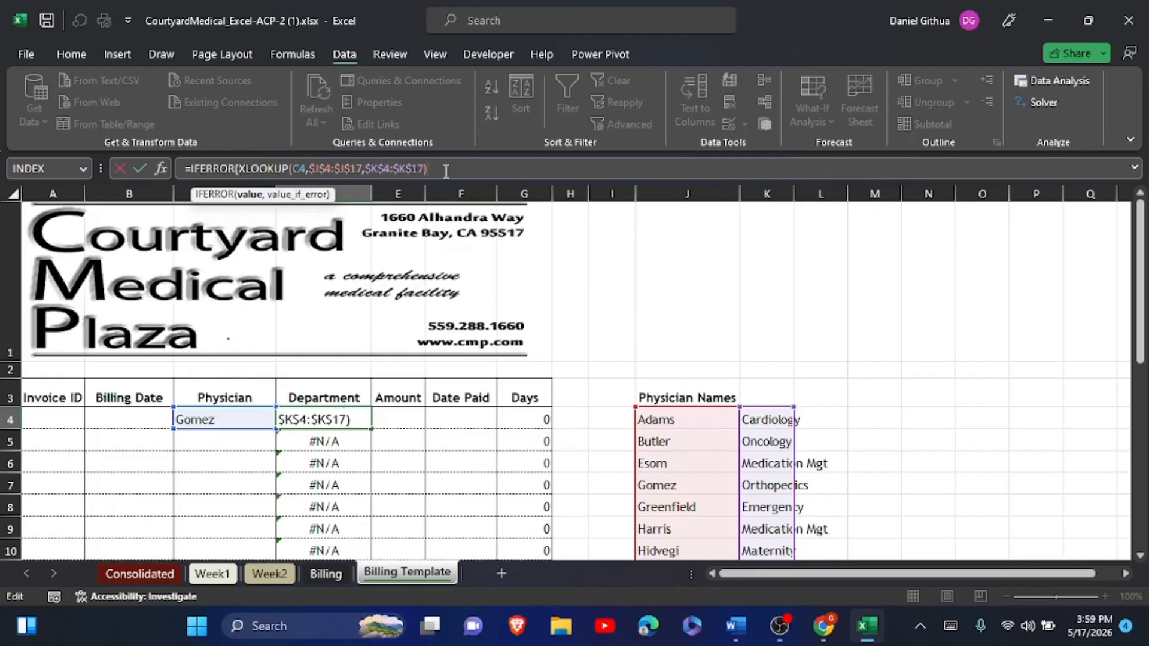
pyautogui.write(',')
pyautogui.click(950, 625)
pyautogui.click(67, 554)
pyautogui.click(908, 496)
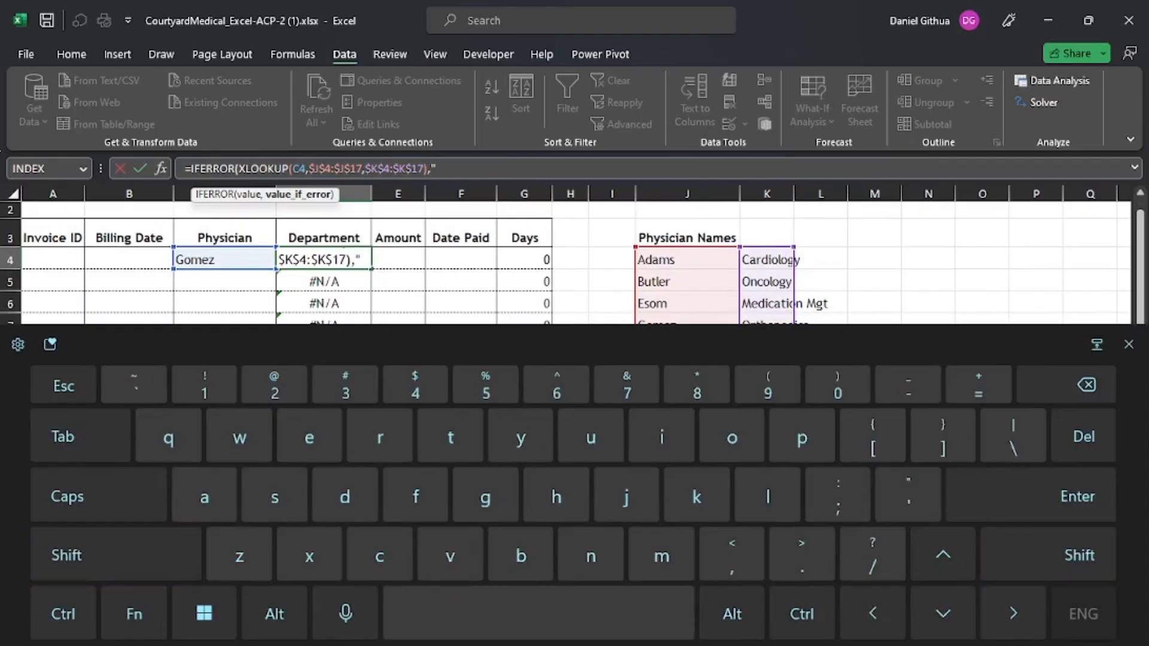
pyautogui.write('")')
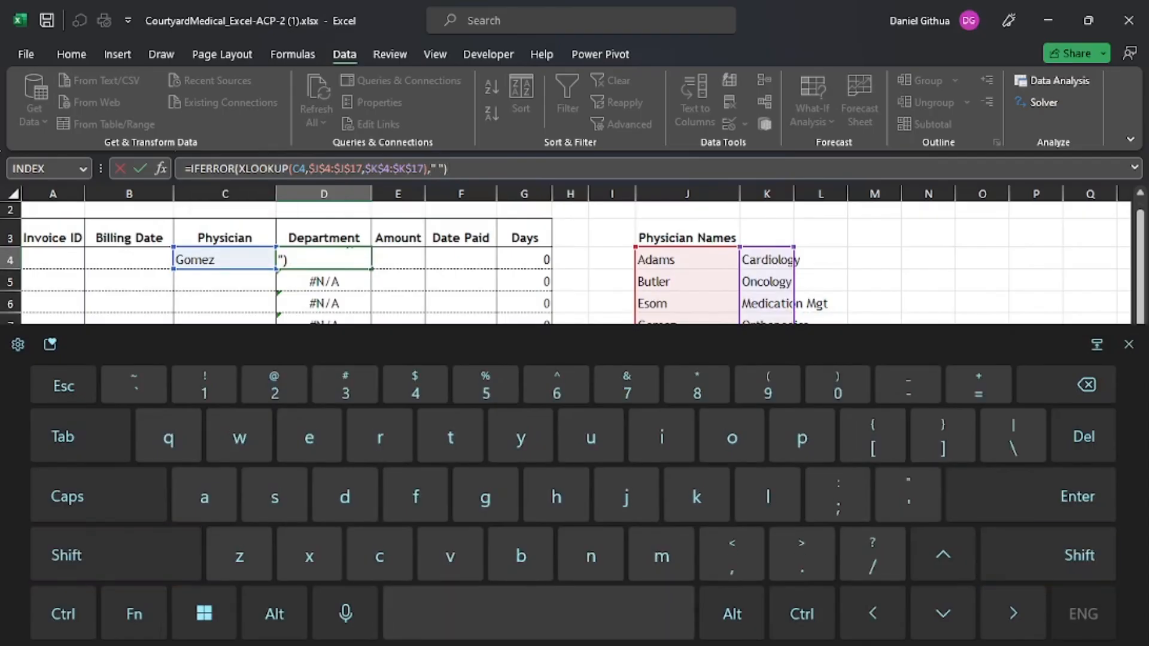
pyautogui.click(1077, 496)
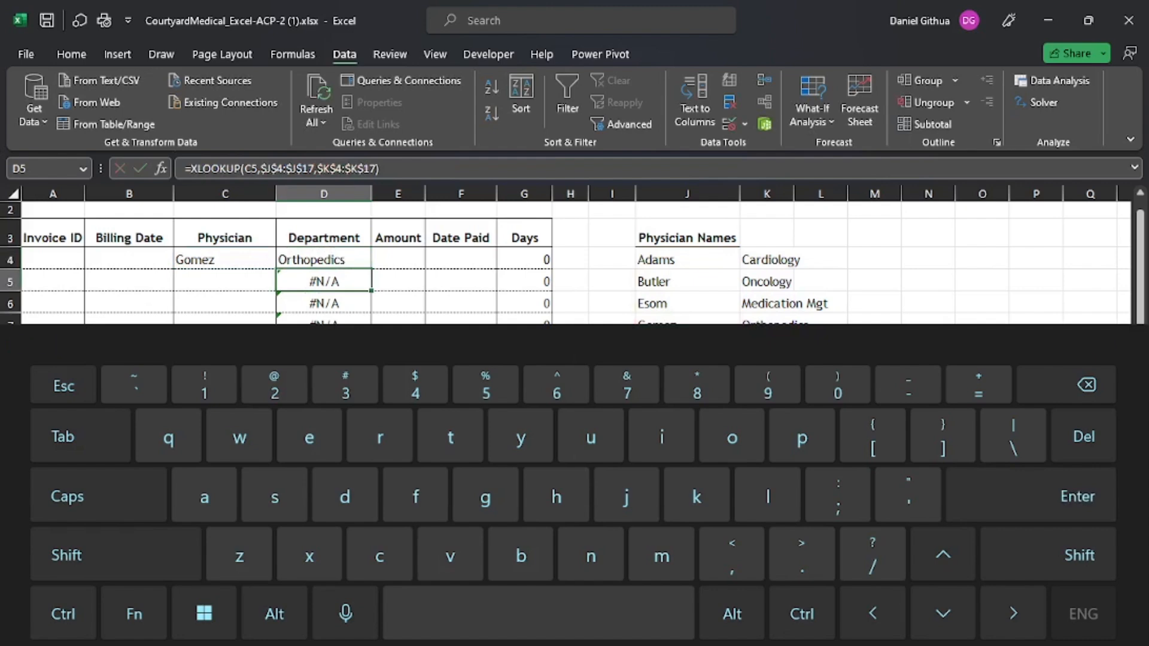
pyautogui.click(1129, 344)
# - Fill D4's IFERROR formula down to D33 without formatting, replacing #N/A with blanks
pyautogui.click(333, 260)
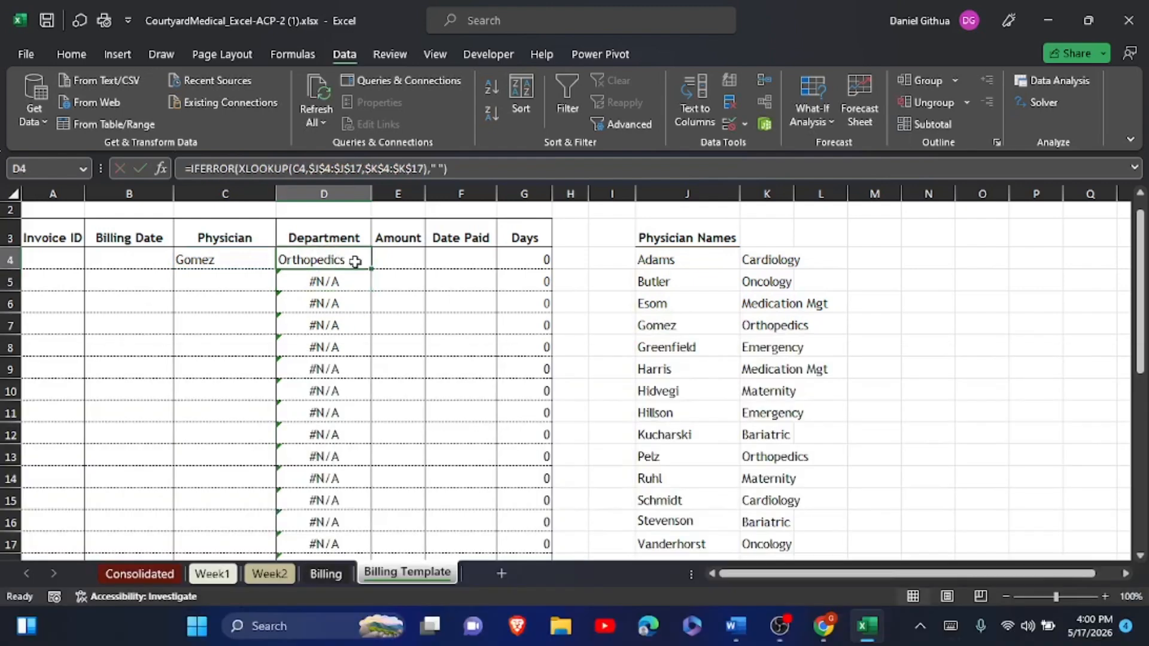
pyautogui.moveTo(372, 270); pyautogui.dragTo(345, 510)
pyautogui.click(435, 303)
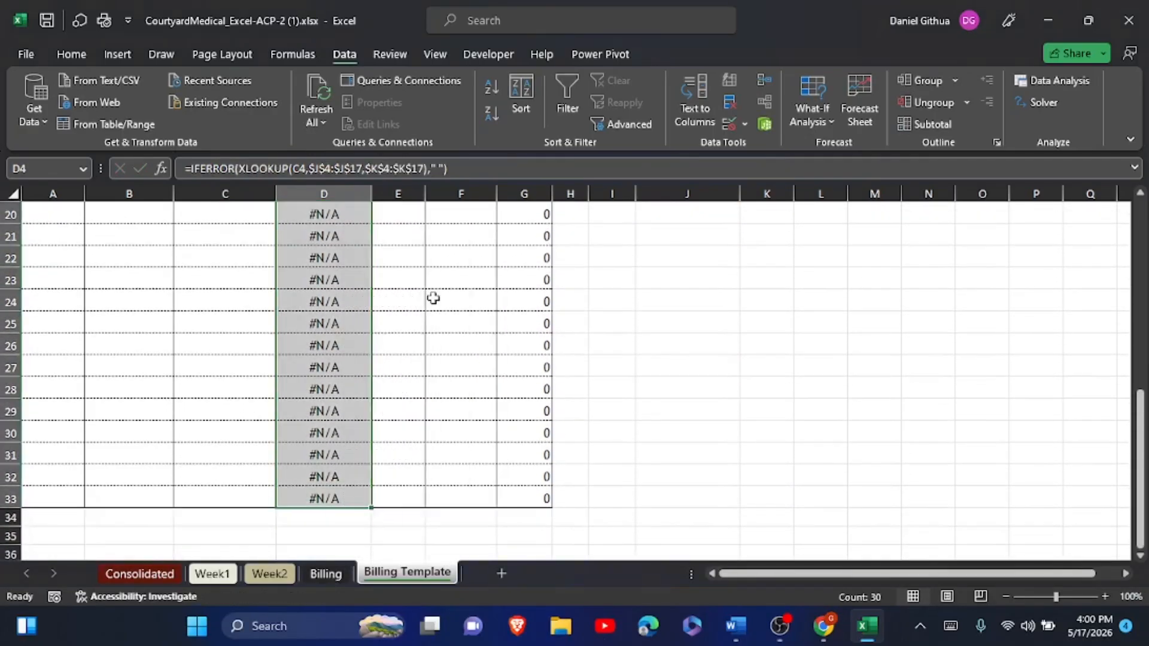
pyautogui.scroll(1, 433, 298)
pyautogui.scroll(5, 433, 298)
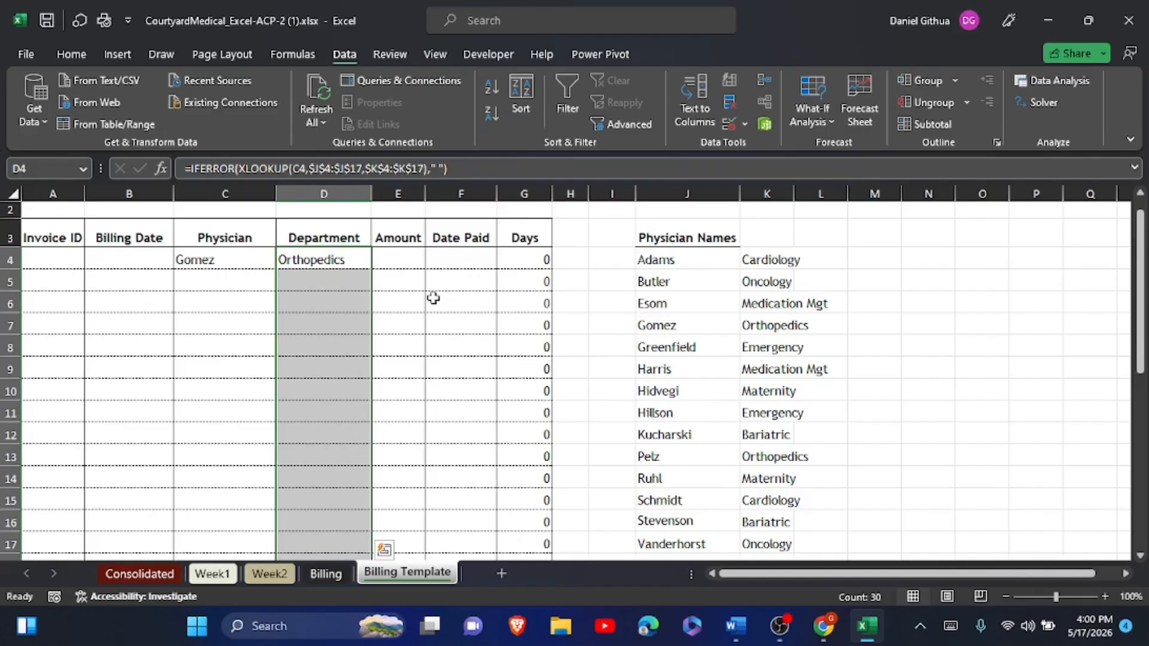
# - Clear the physician name from C4 and go back to the Word instructions
pyautogui.click(223, 259)
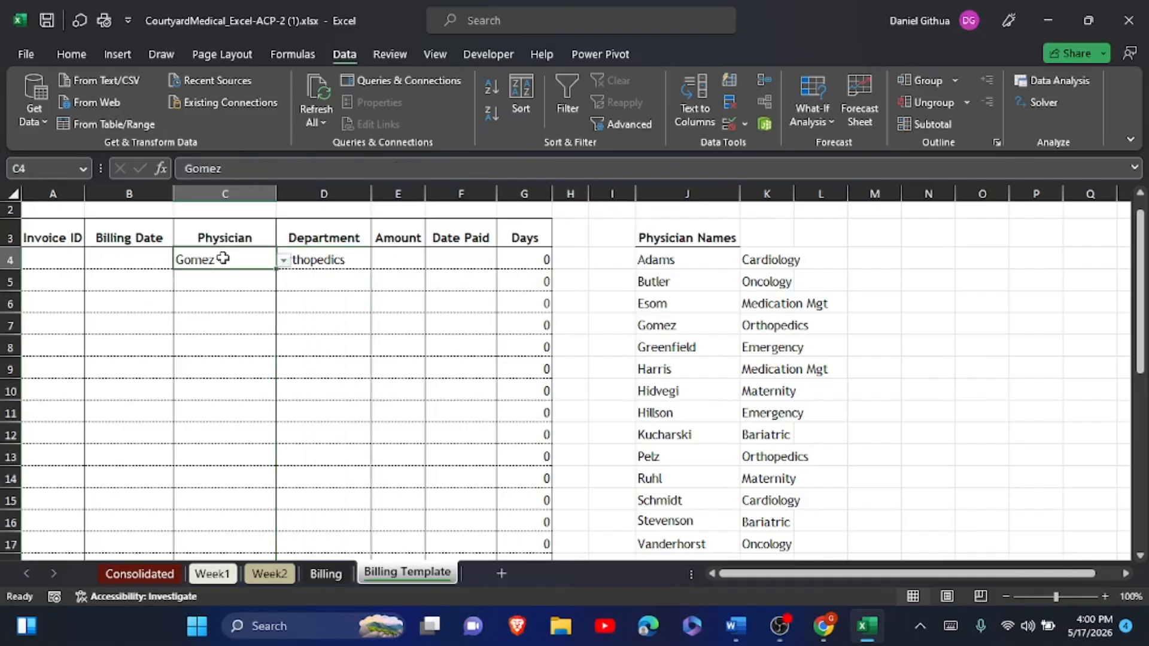
pyautogui.press('BackSpace')
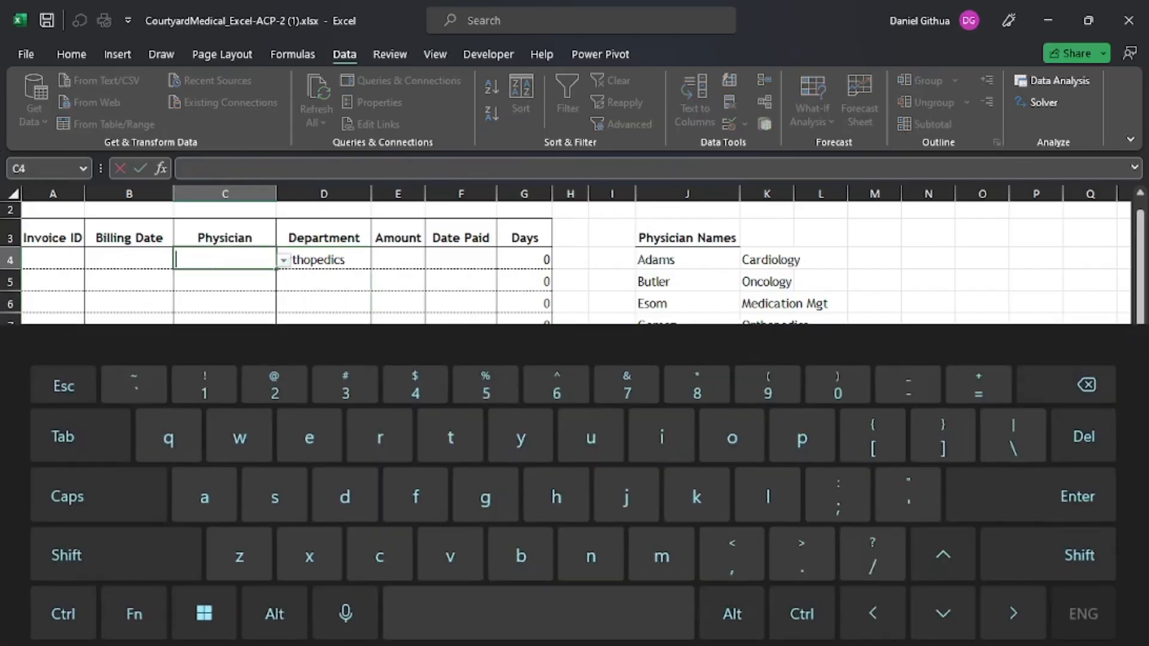
pyautogui.click(881, 391)
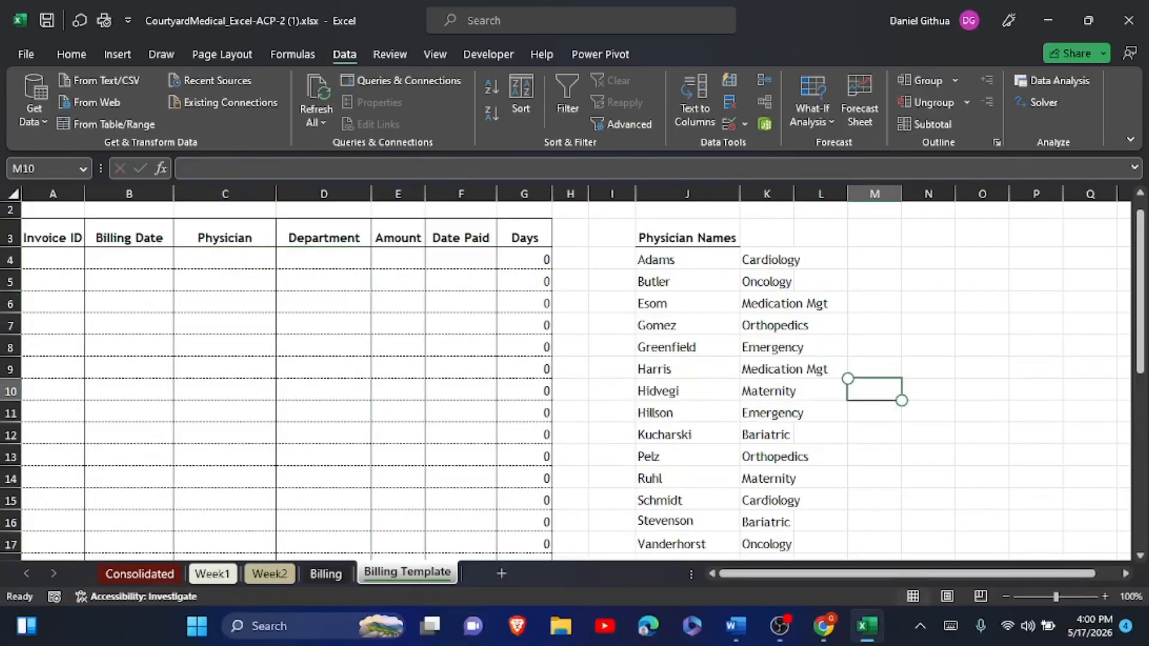
pyautogui.hotkey('alt', 'Tab')
pyautogui.scroll(-4, 756, 495)
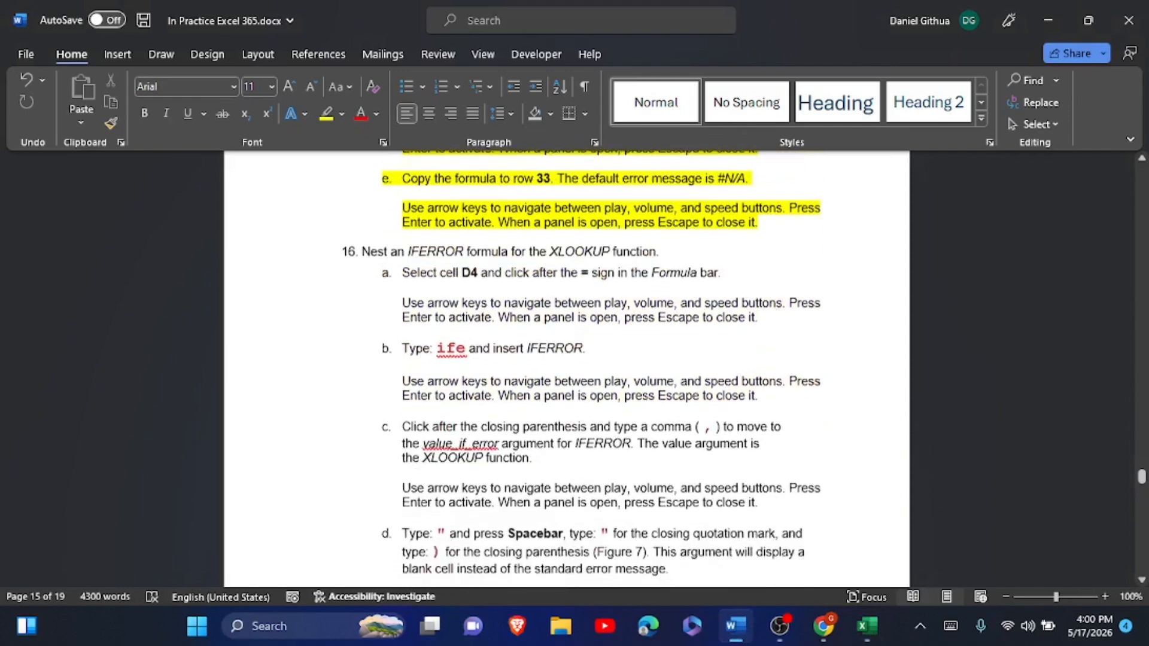
# - Highlight the finished step 16 instructions in yellow
pyautogui.scroll(-1, 756, 192)
pyautogui.moveTo(361, 213); pyautogui.dragTo(756, 337)
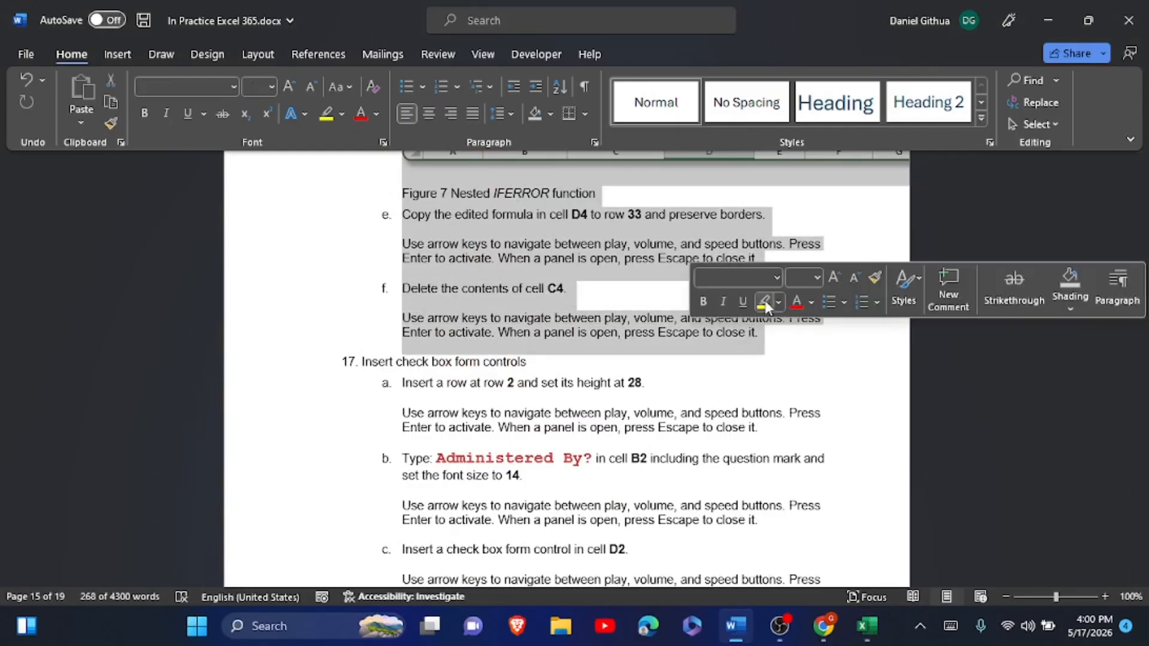
pyautogui.click(764, 302)
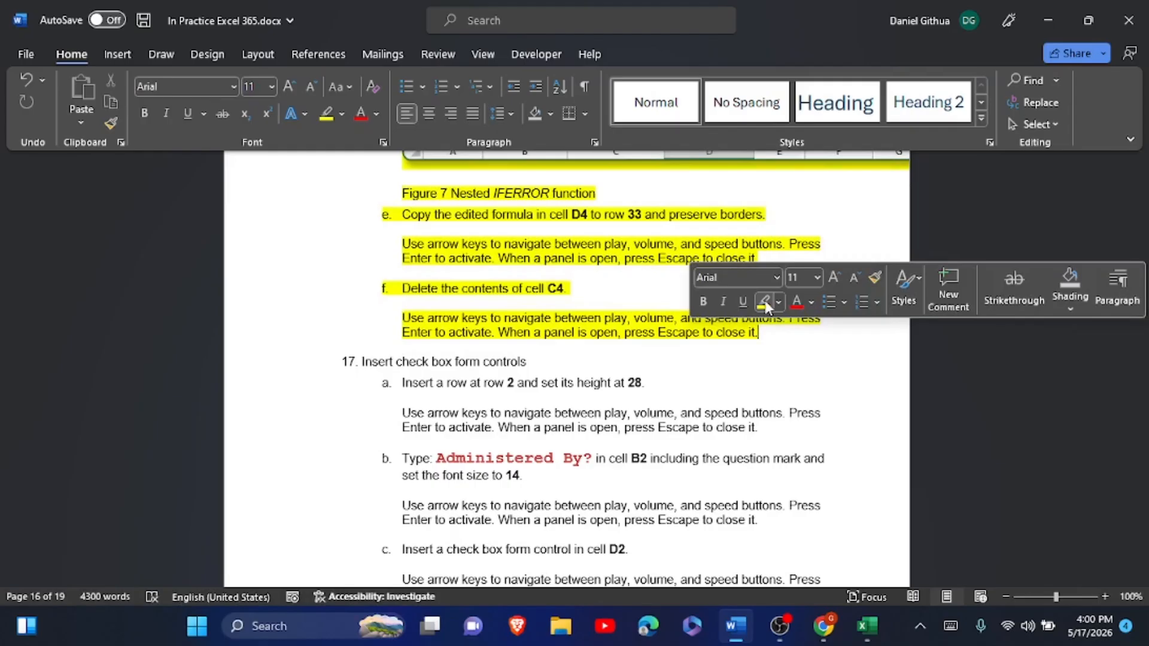
pyautogui.click(699, 348)
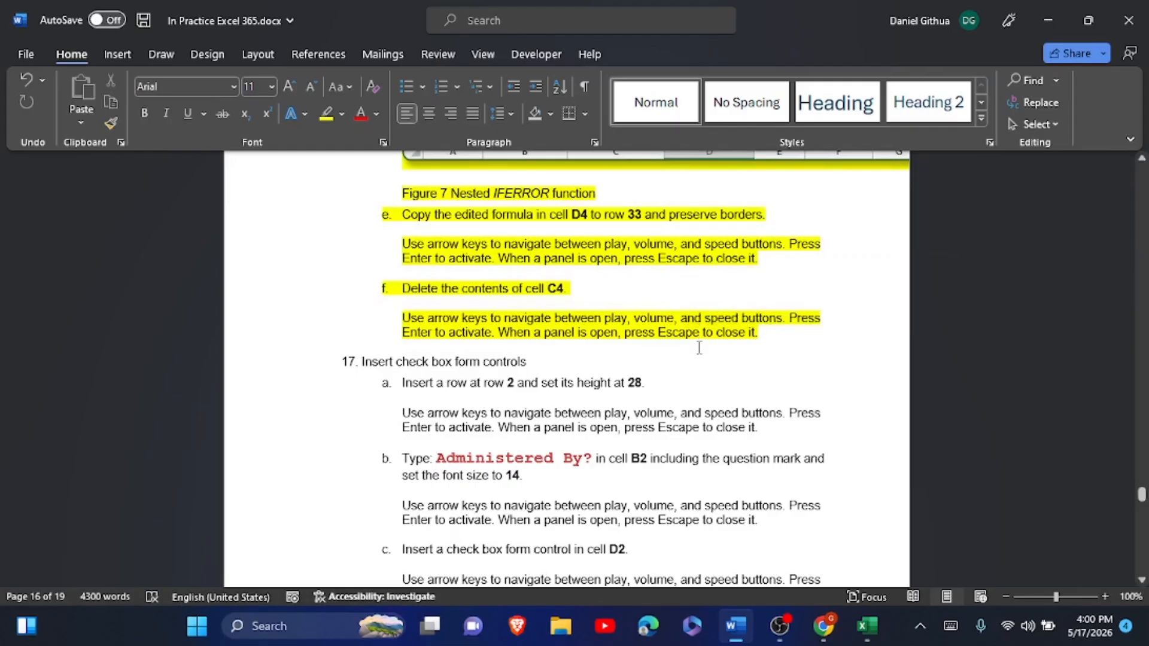
pyautogui.scroll(-3, 699, 348)
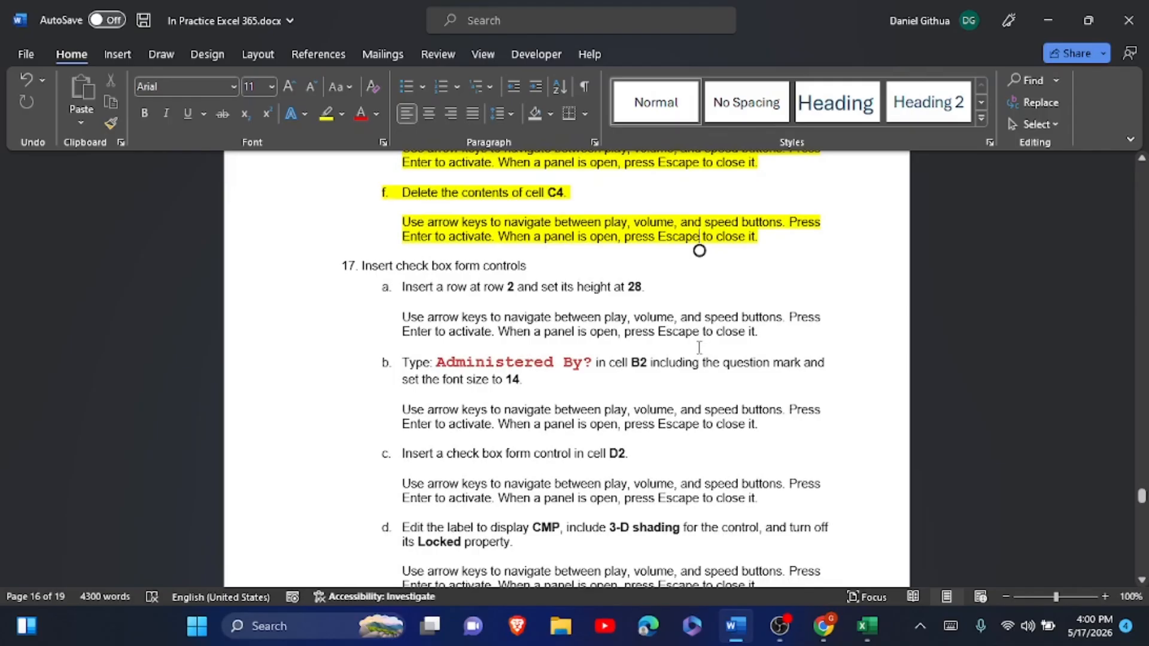
# - Copy the text 'Administered By?' from step 17 and return to Excel
pyautogui.scroll(-1, 699, 347)
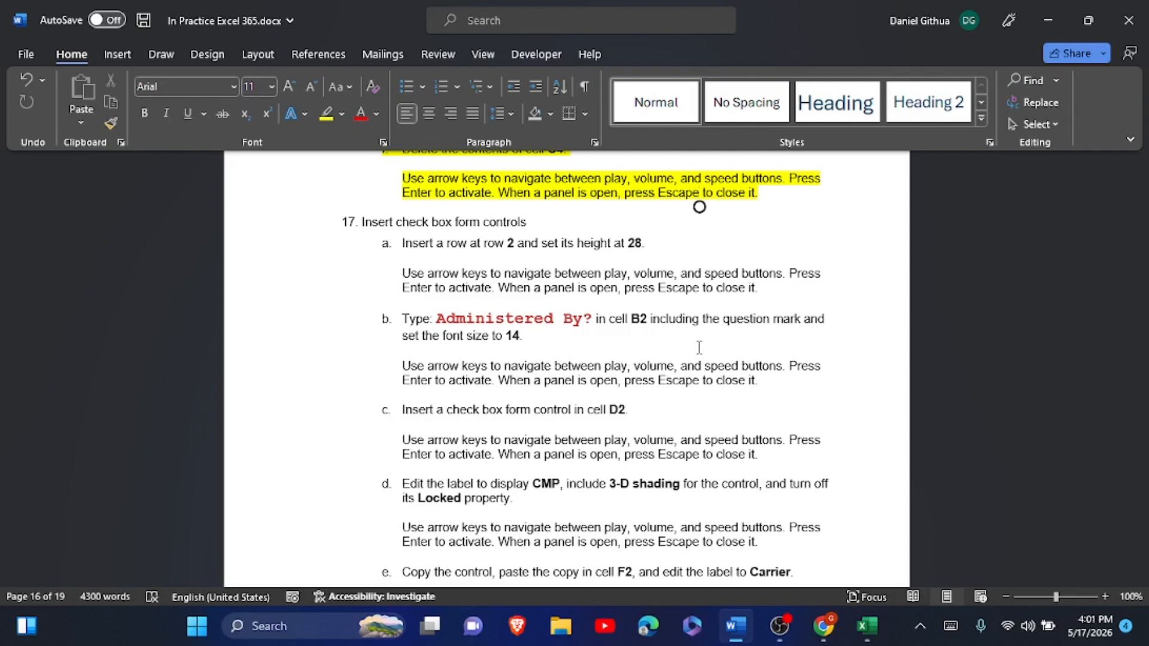
pyautogui.scroll(-1, 699, 348)
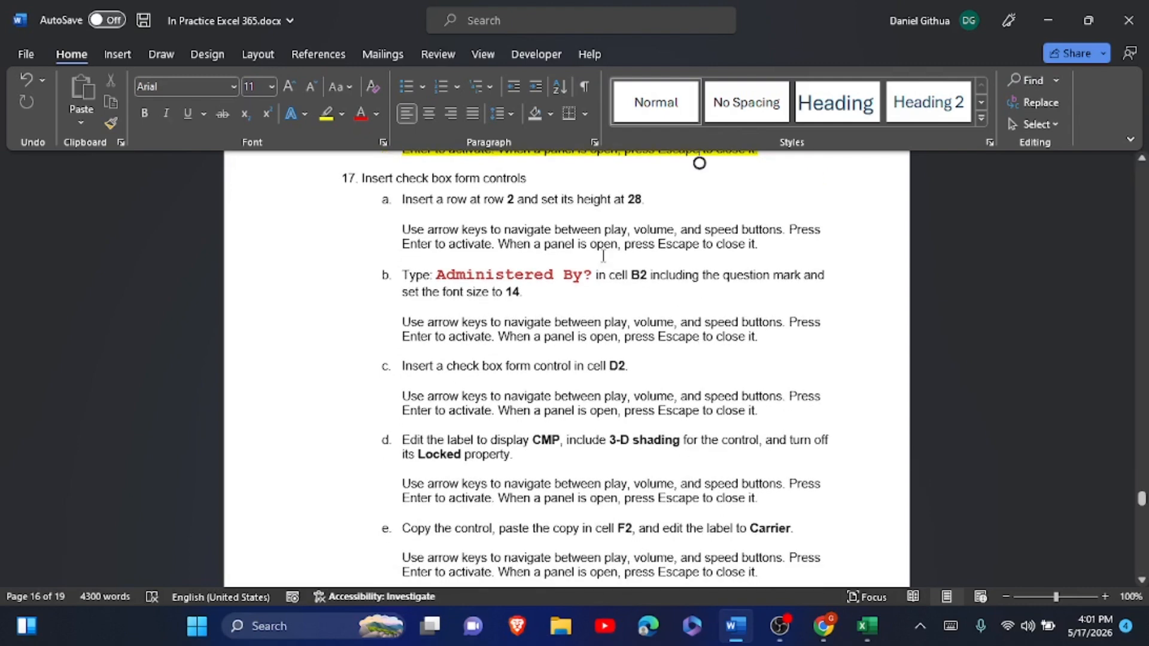
pyautogui.moveTo(439, 275); pyautogui.dragTo(592, 272)
pyautogui.hotkey('ctrl', 'c')
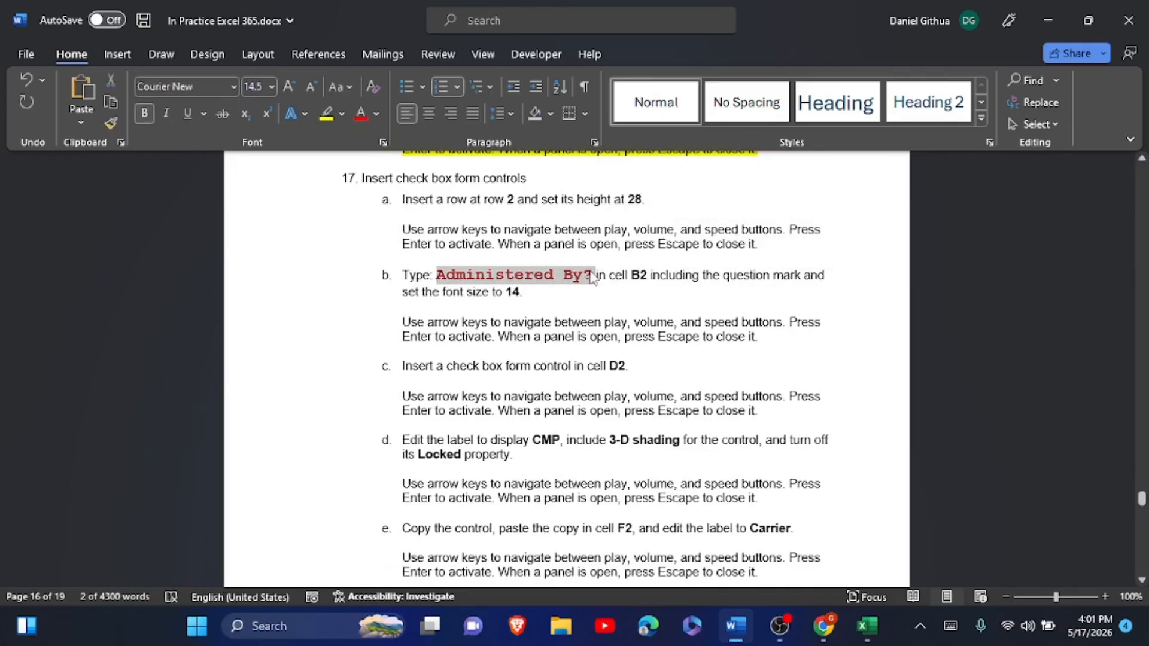
pyautogui.click(866, 626)
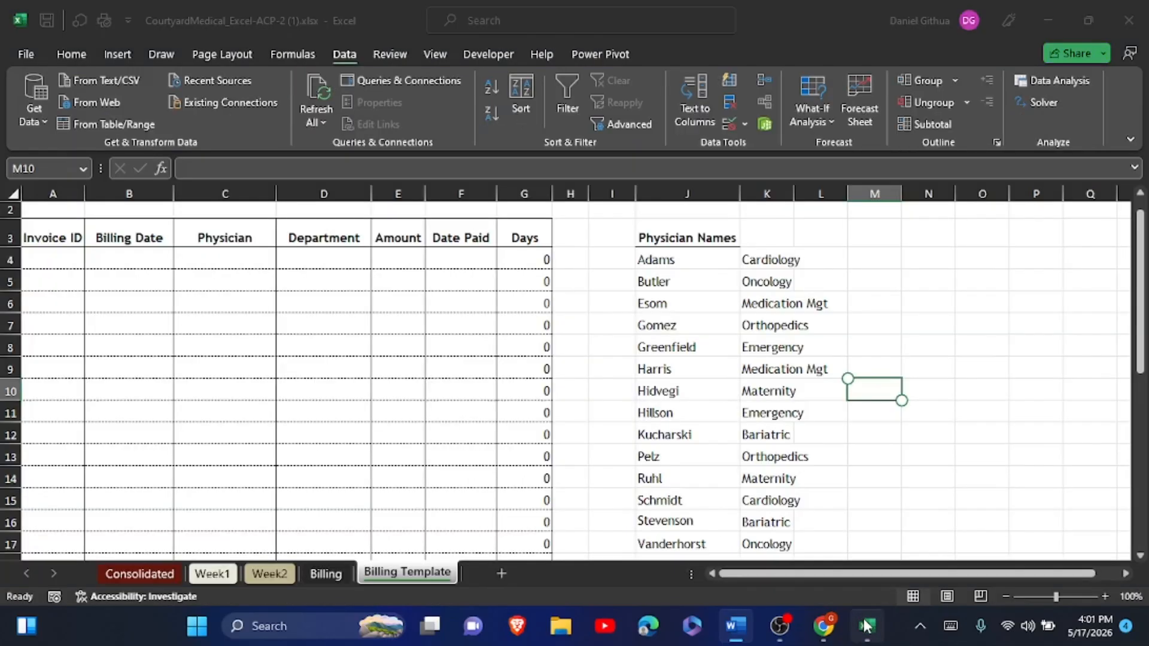
# - Insert a new blank row 2 and set its row height to 28
pyautogui.click(11, 210)
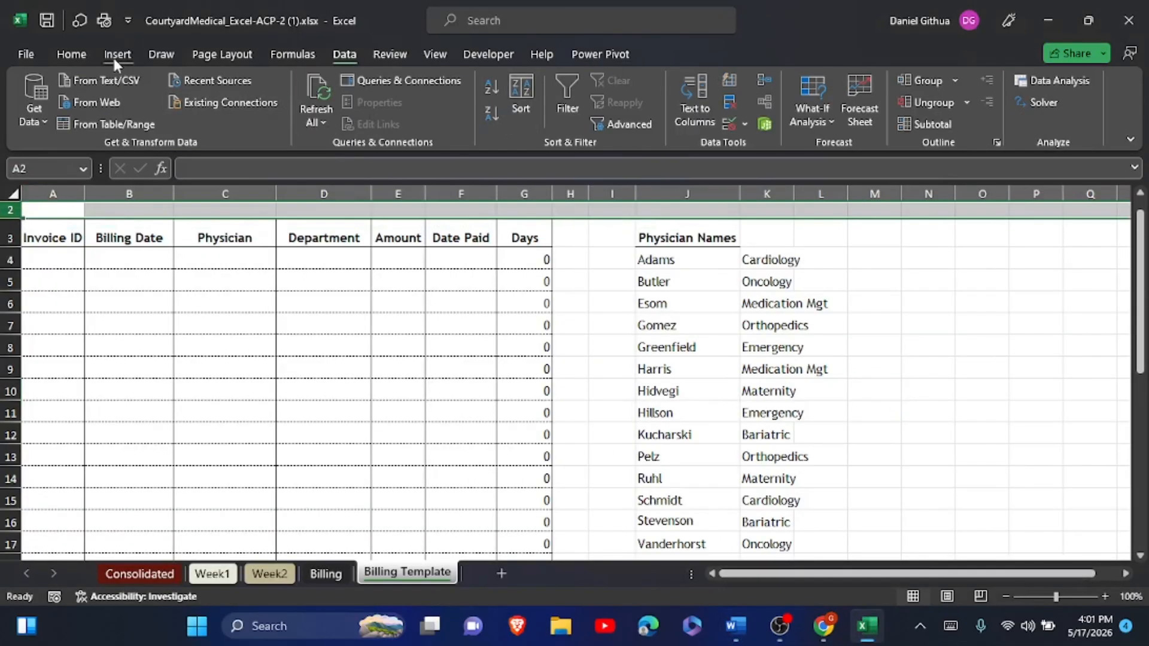
pyautogui.click(89, 55)
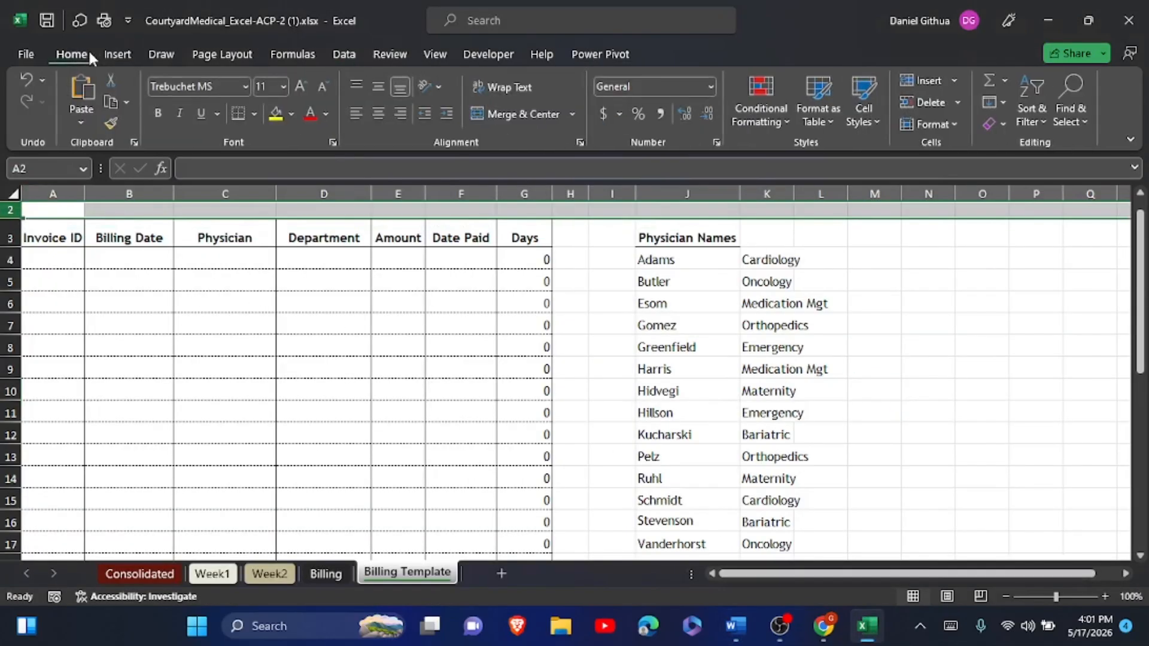
pyautogui.click(914, 84)
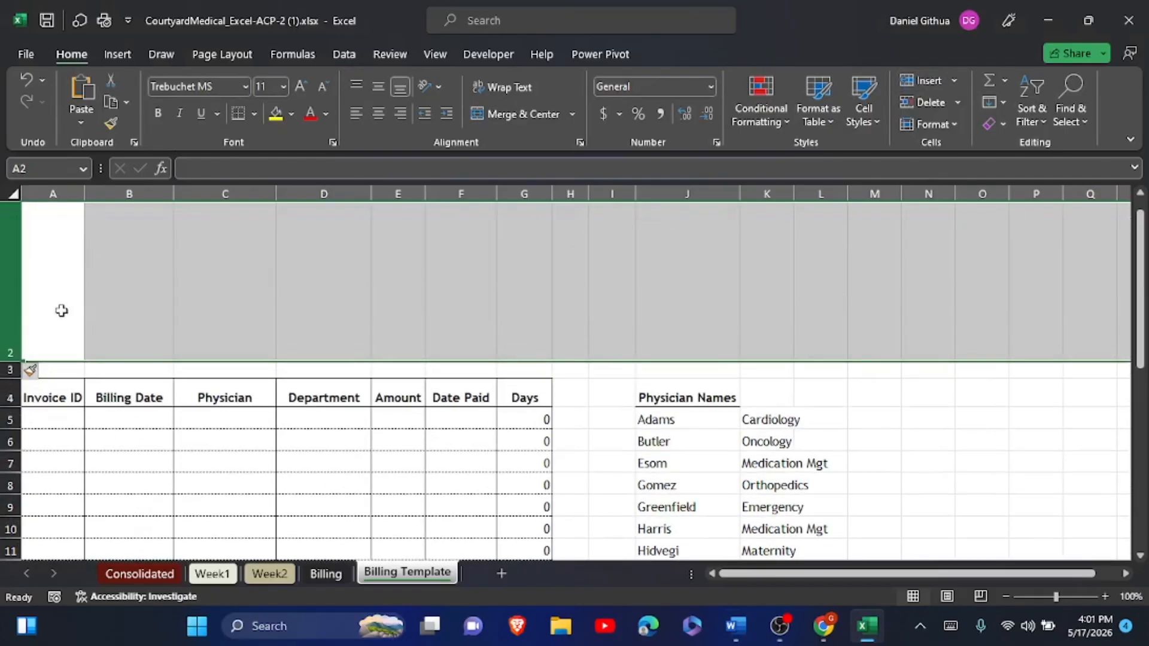
pyautogui.rightClick(62, 310)
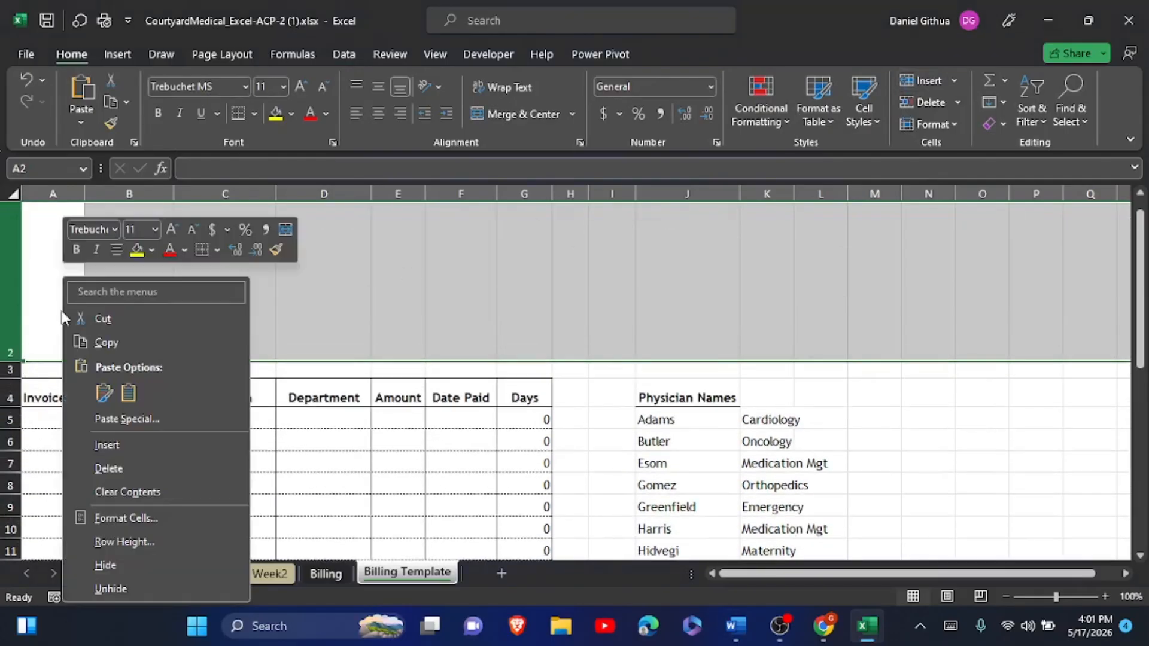
pyautogui.click(109, 541)
pyautogui.write('28')
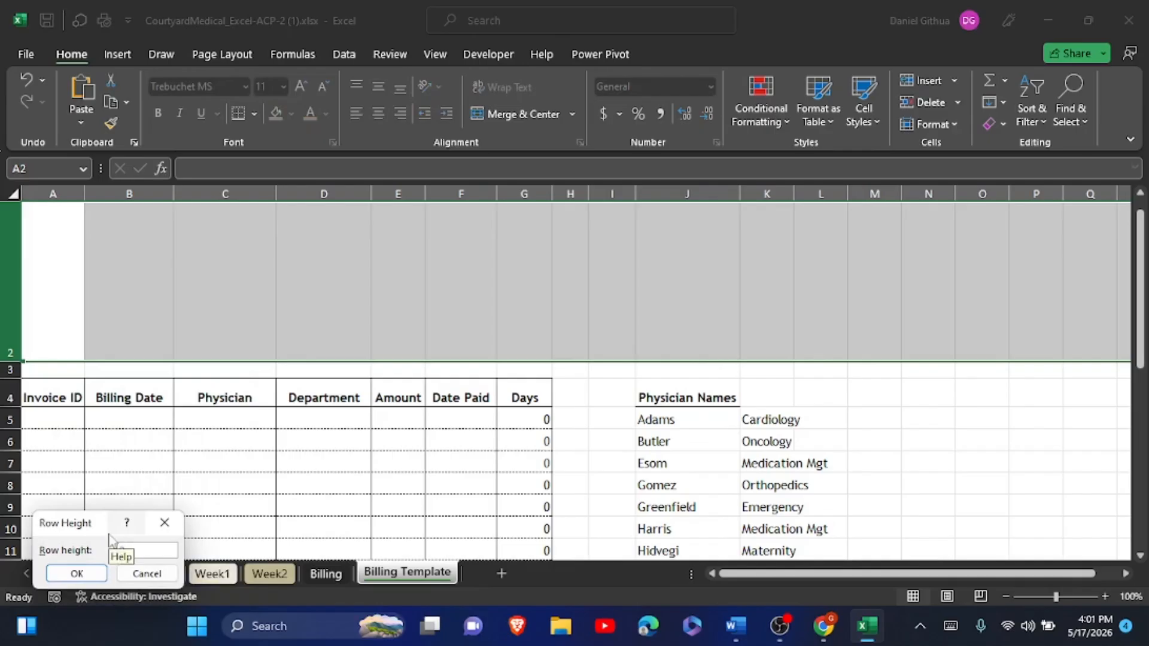
pyautogui.click(87, 573)
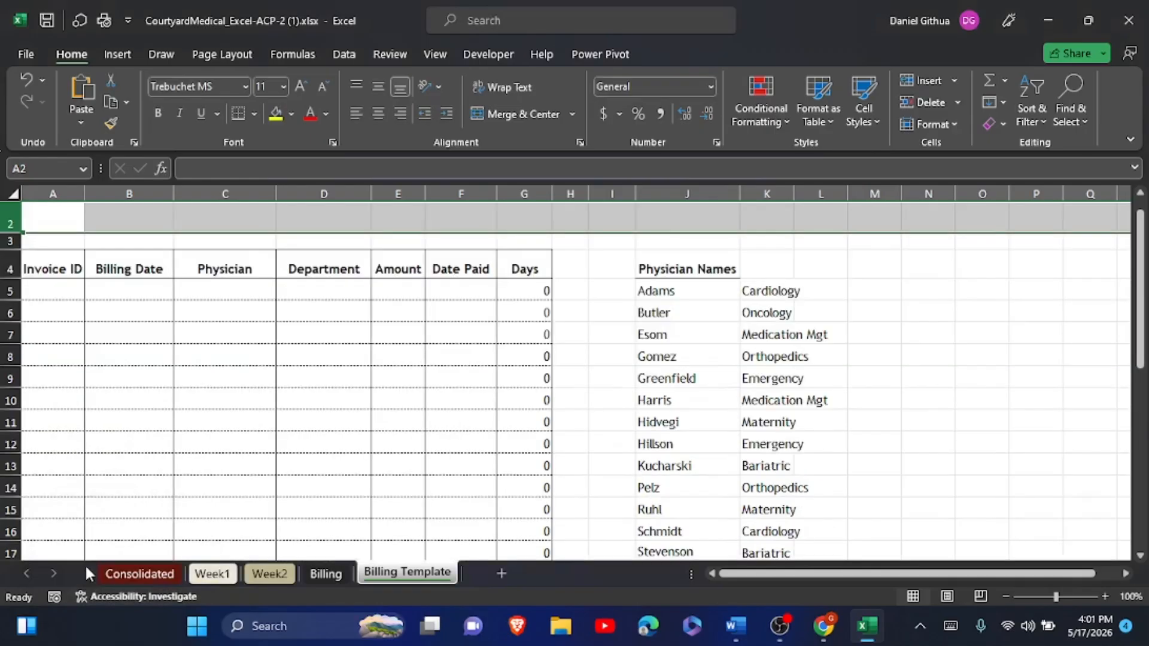
# - Paste 'Administered By?' into B2 and set its font size to 14
pyautogui.click(131, 227)
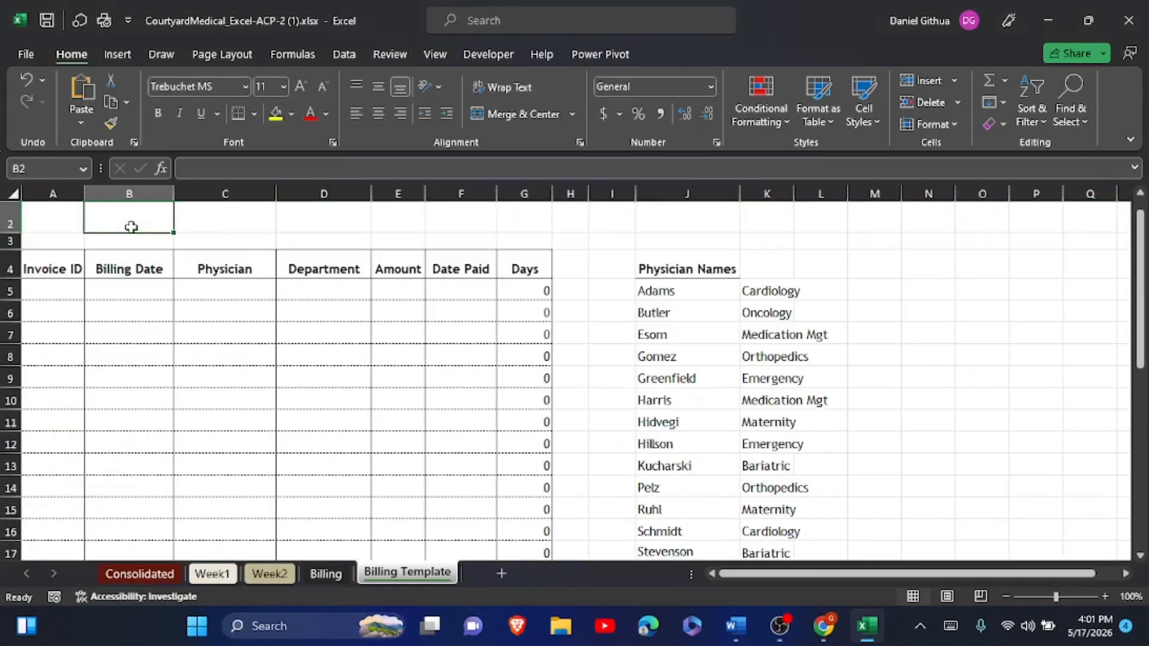
pyautogui.click(197, 165)
pyautogui.hotkey('ctrl', 'v')
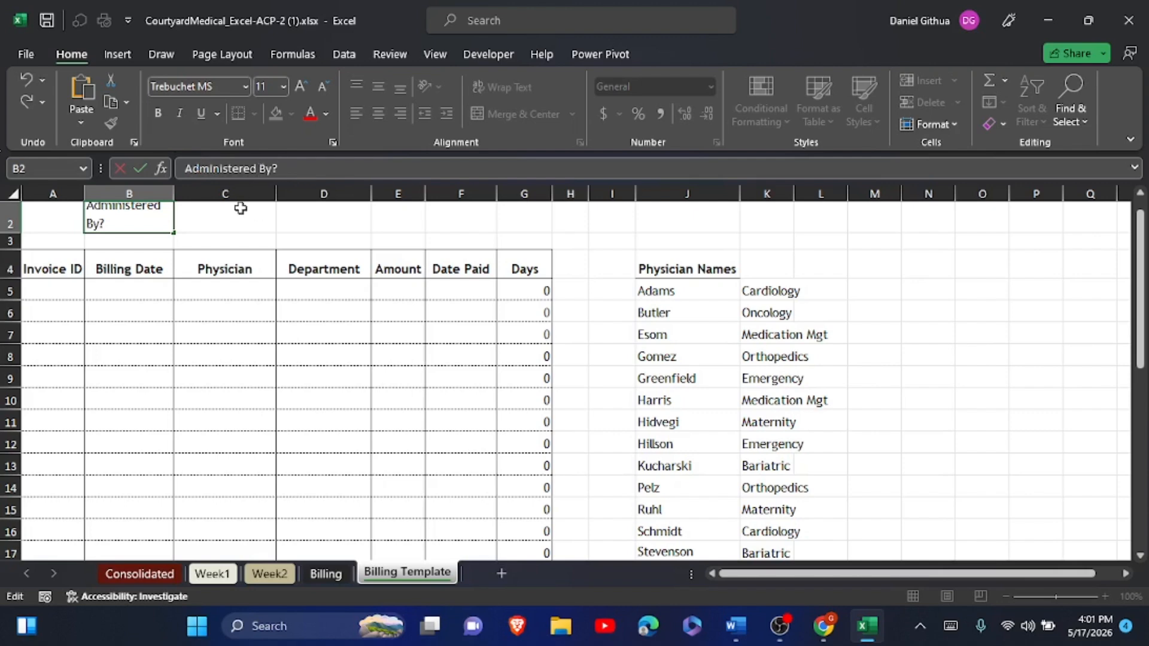
pyautogui.click(196, 227)
pyautogui.click(156, 222)
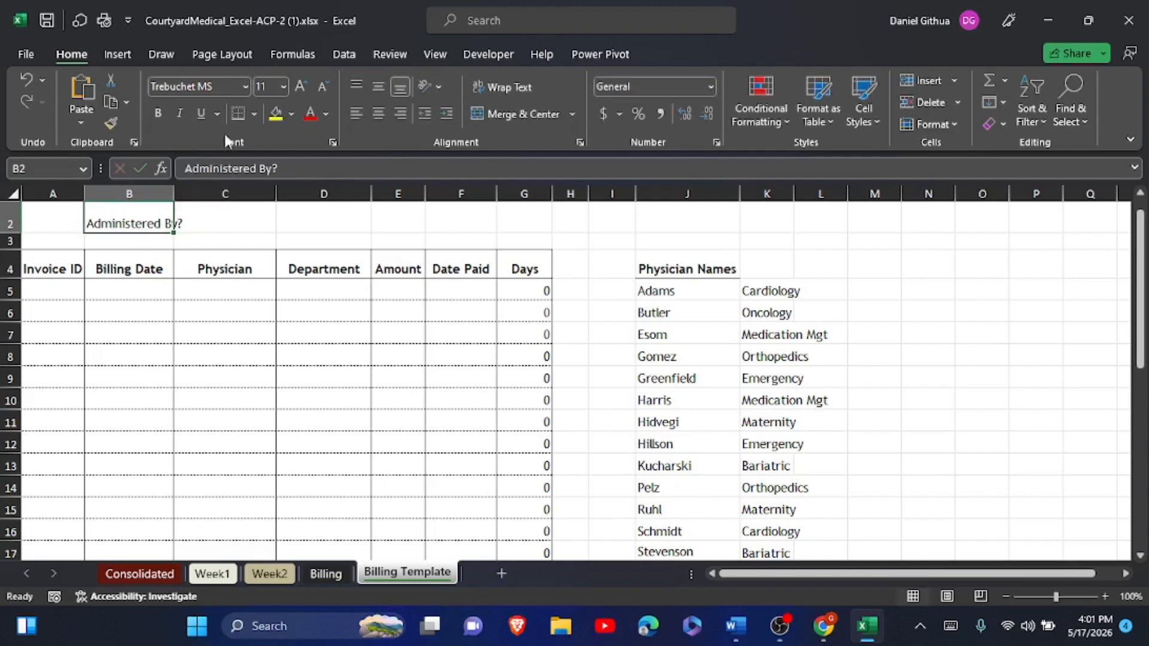
pyautogui.click(284, 87)
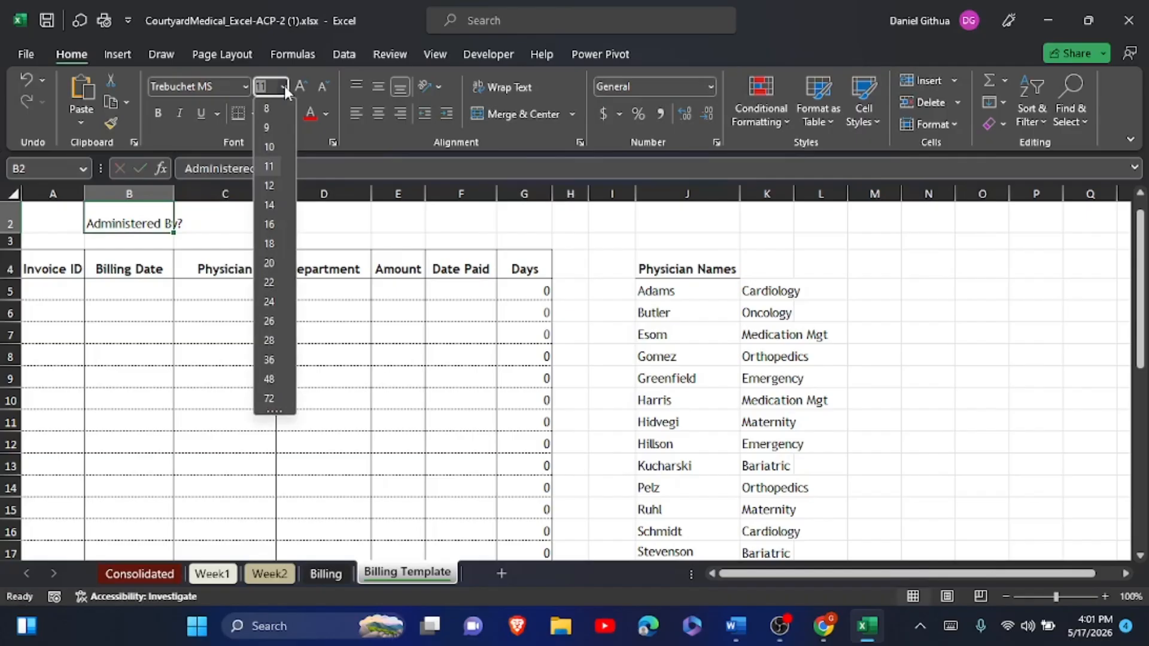
pyautogui.click(269, 205)
pyautogui.click(307, 225)
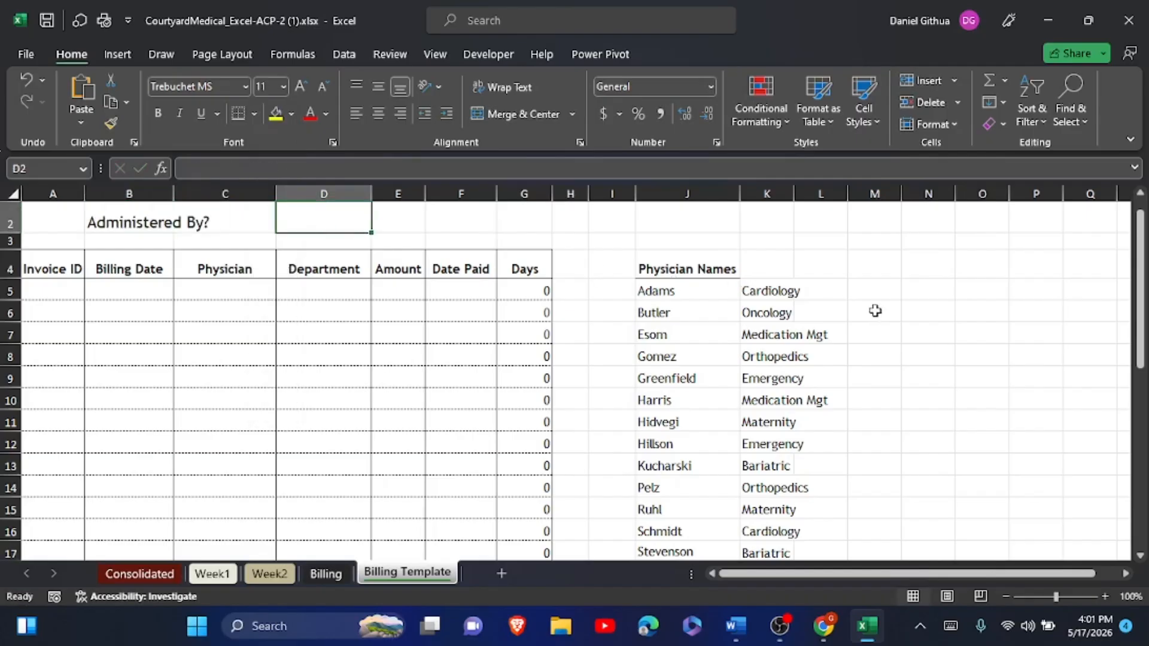
pyautogui.click(737, 626)
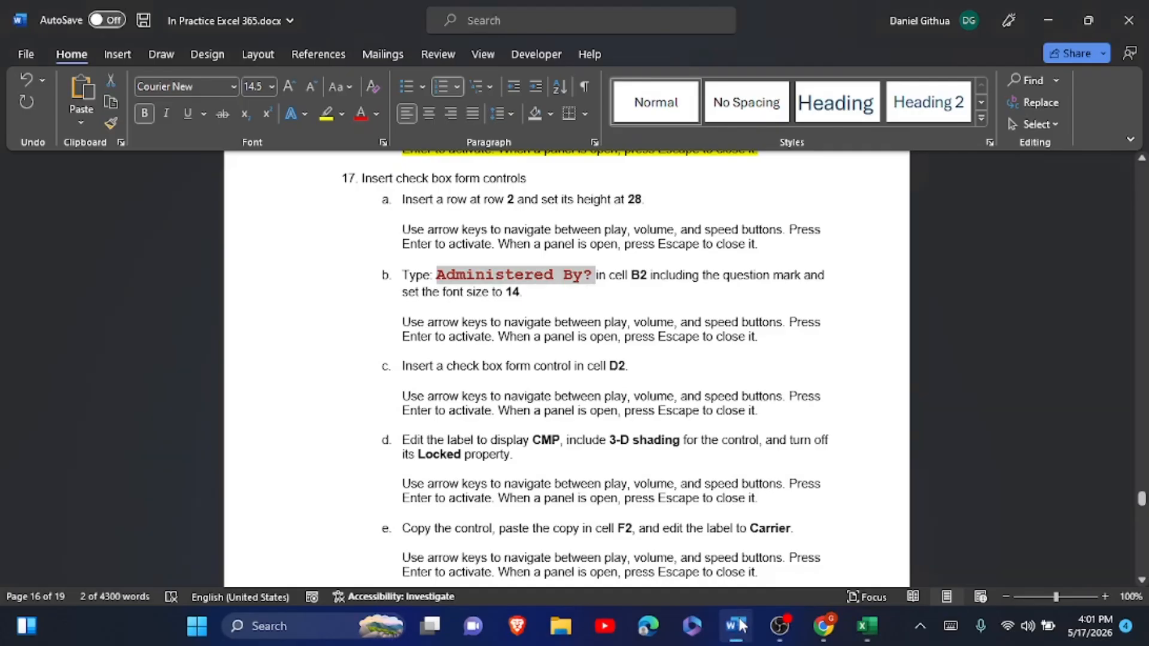
# - Read the check box form control items 17b–17f in Word, then return to Excel
pyautogui.scroll(-2, 742, 625)
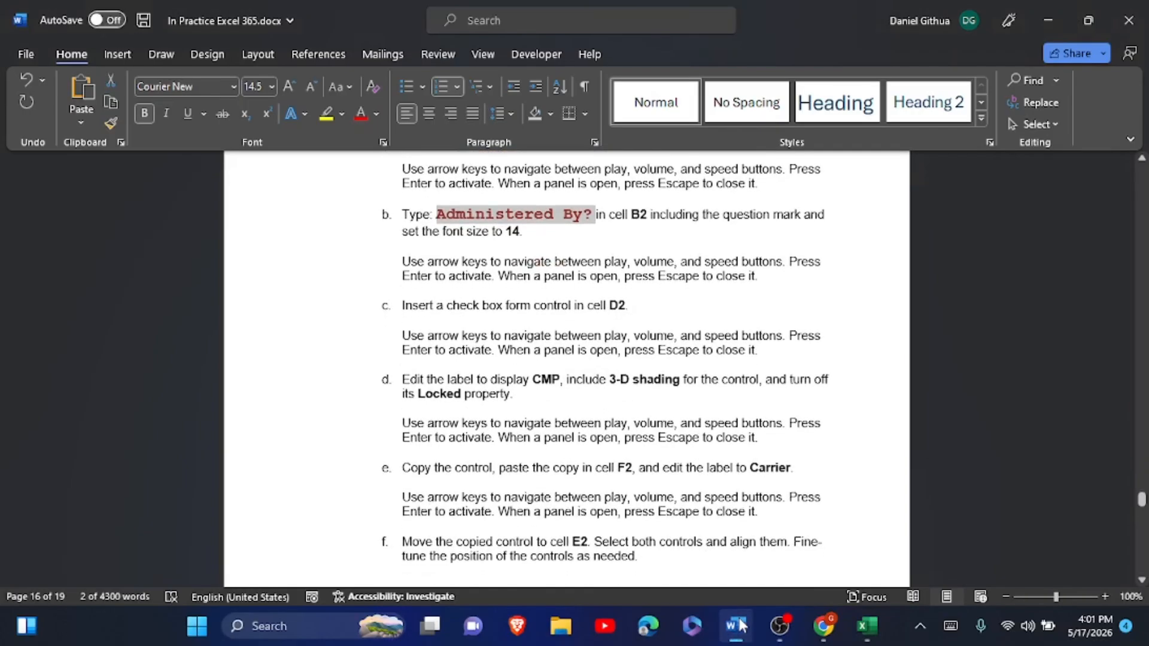
pyautogui.scroll(-1, 741, 625)
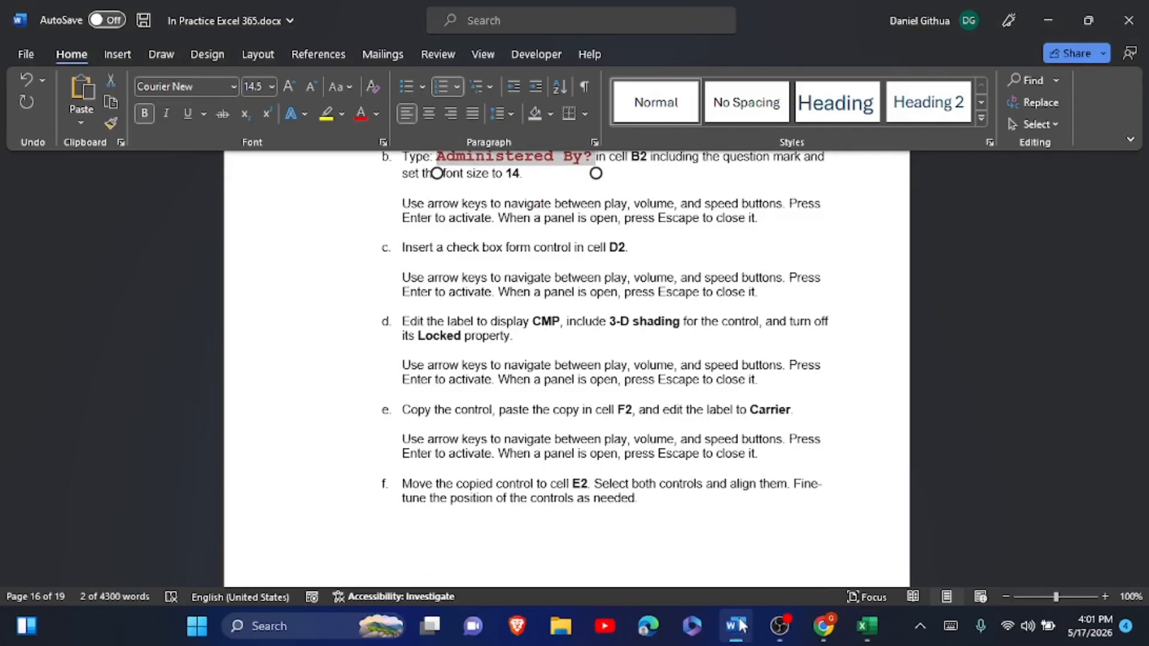
pyautogui.click(741, 626)
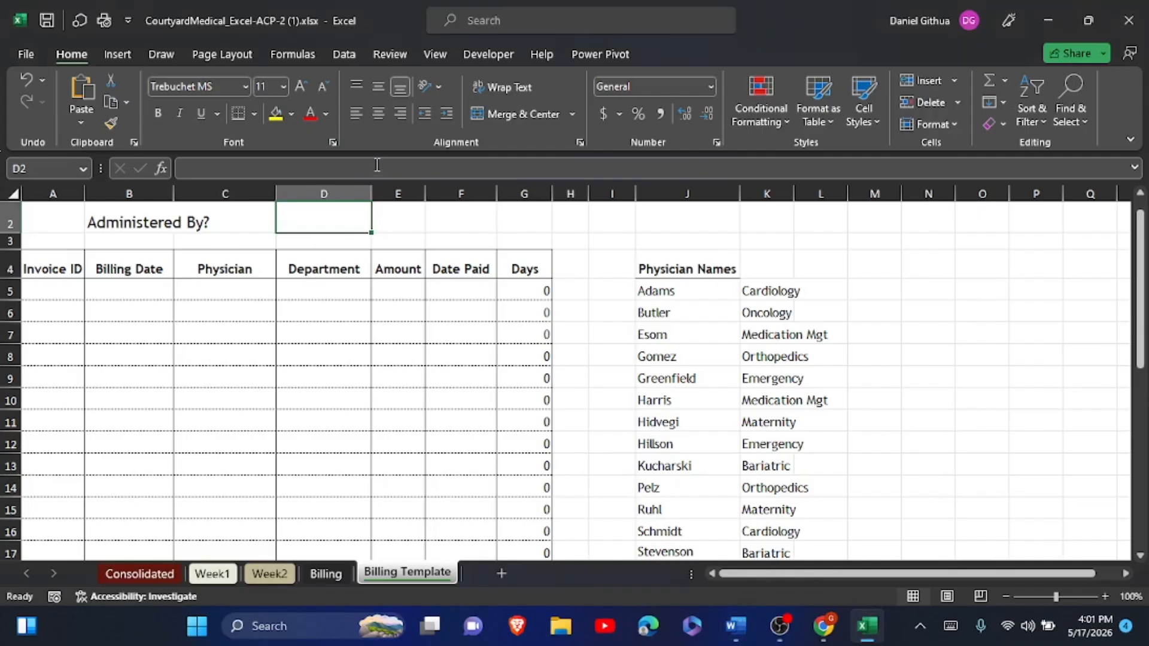
# - Draw a Check Box form control from the Developer tab over cell D2
pyautogui.click(500, 54)
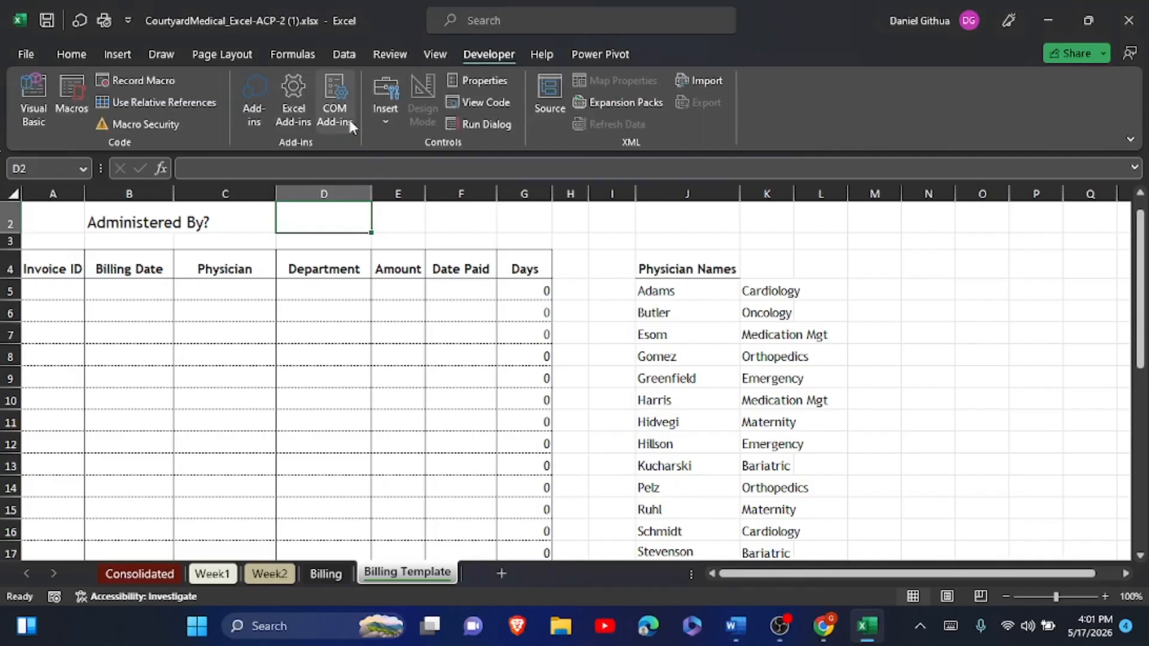
pyautogui.click(383, 122)
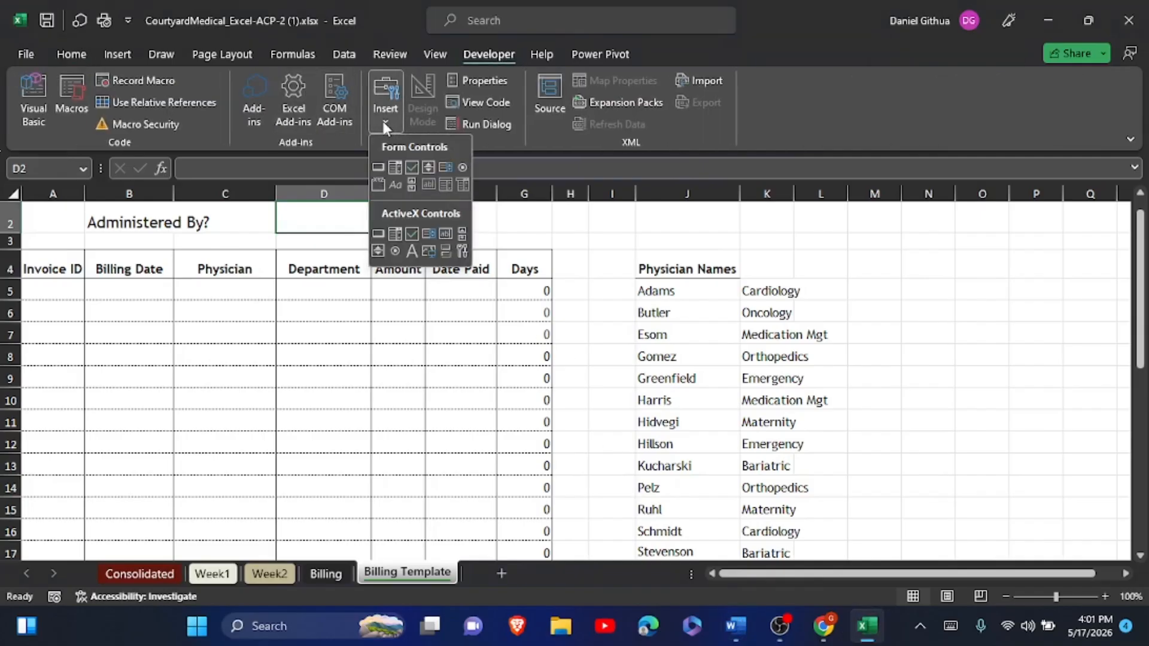
pyautogui.click(411, 168)
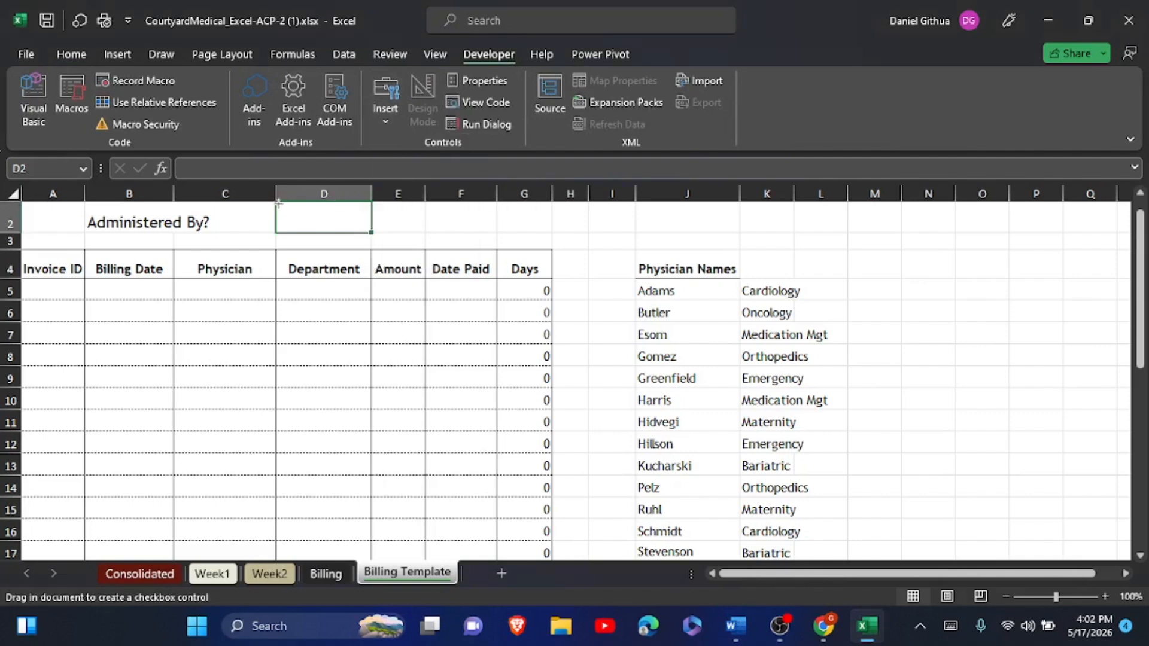
pyautogui.moveTo(278, 204); pyautogui.dragTo(369, 231)
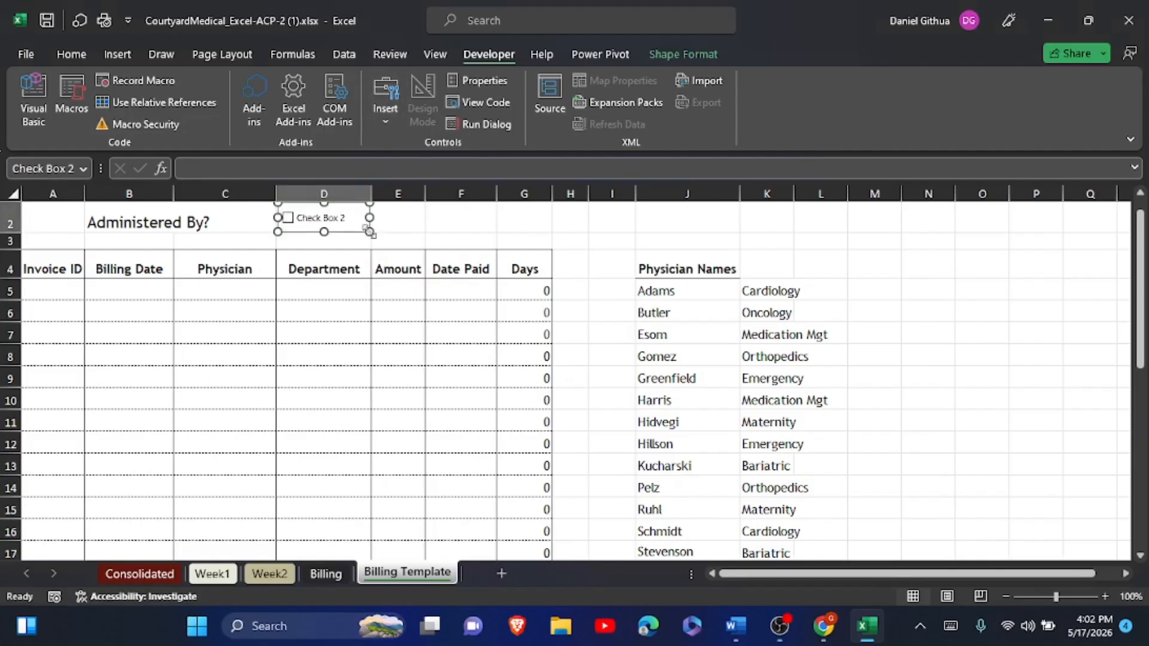
# - Relabel the D2 check box from 'Check Box 2' to 'CMP', then test-tick and untick it
pyautogui.click(299, 218)
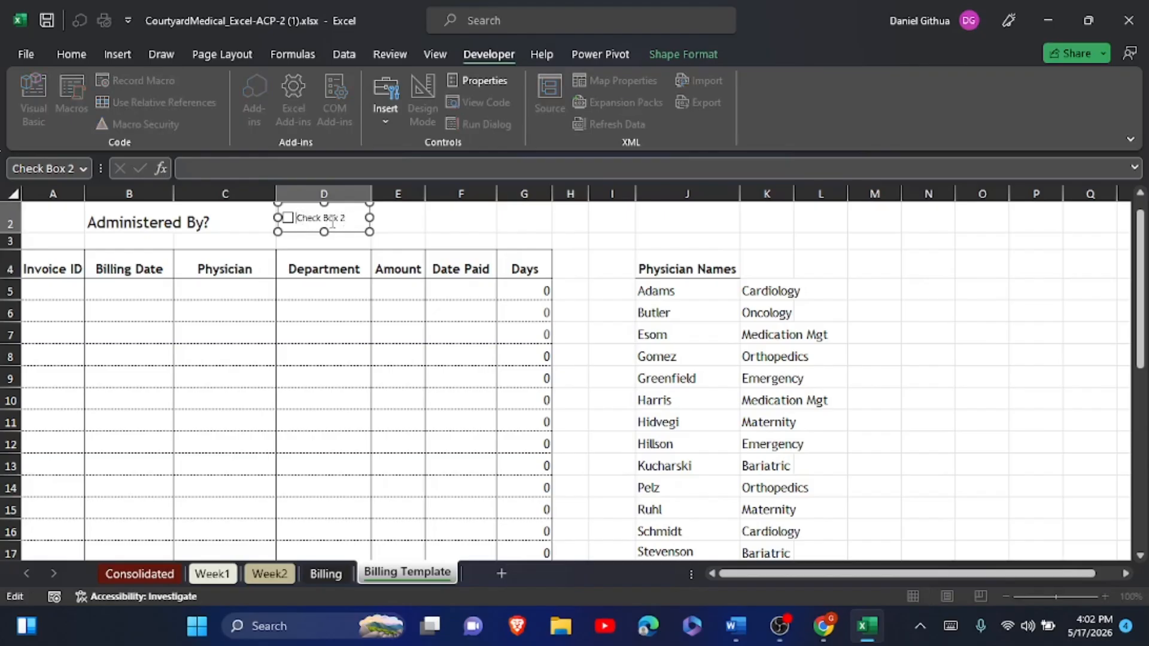
pyautogui.write('C')
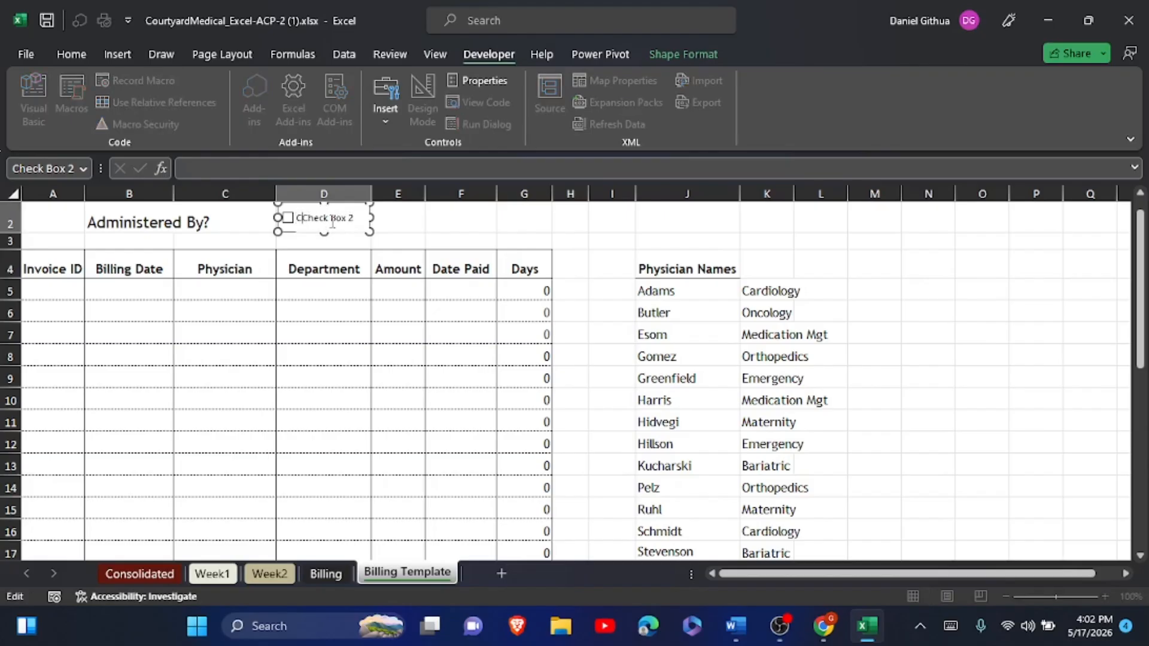
pyautogui.write('M')
pyautogui.click(950, 626)
pyautogui.write('P')
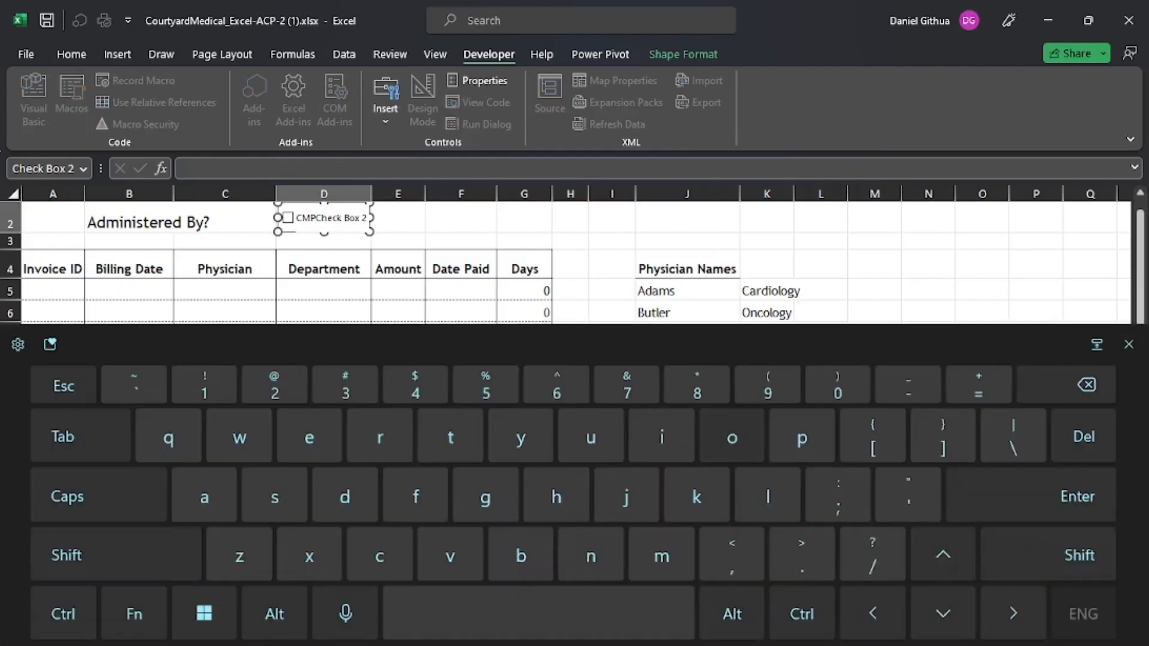
pyautogui.moveTo(317, 218); pyautogui.dragTo(371, 219)
pyautogui.press('BackSpace')
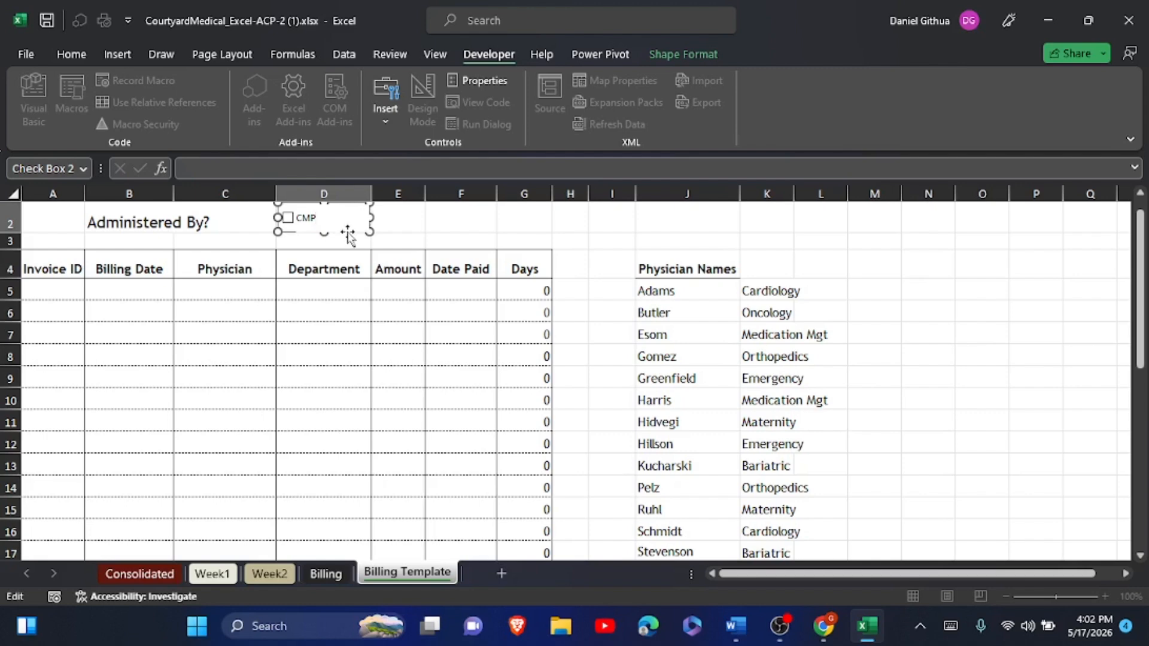
pyautogui.click(380, 228)
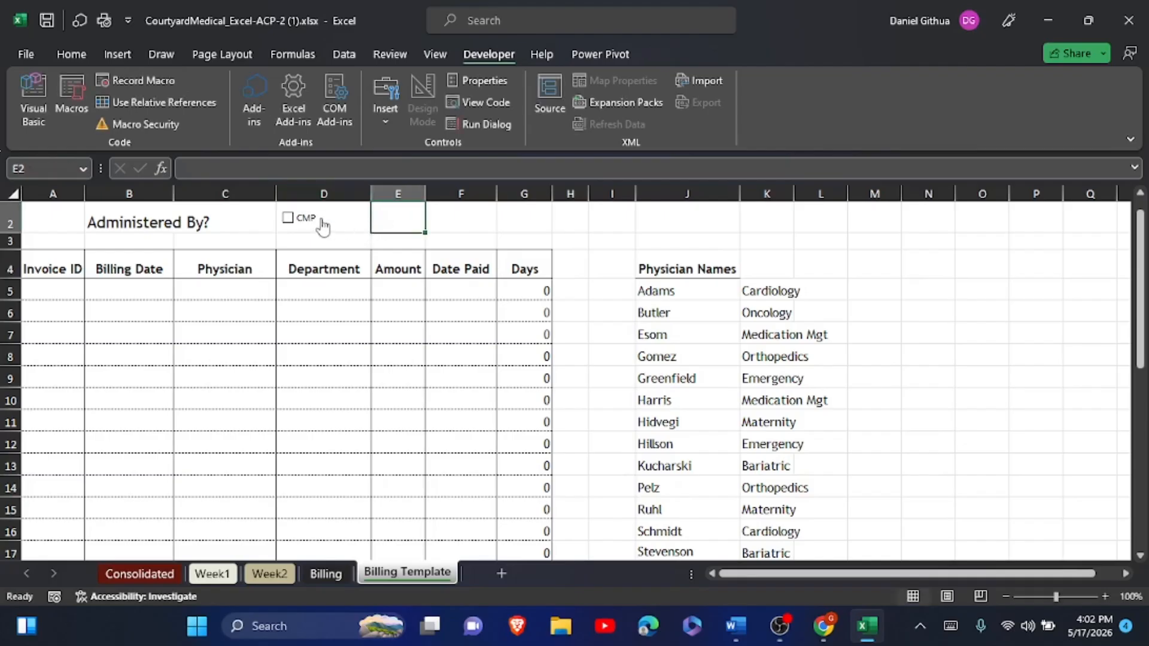
pyautogui.click(341, 232)
pyautogui.click(342, 231)
pyautogui.scroll(3, 349, 220)
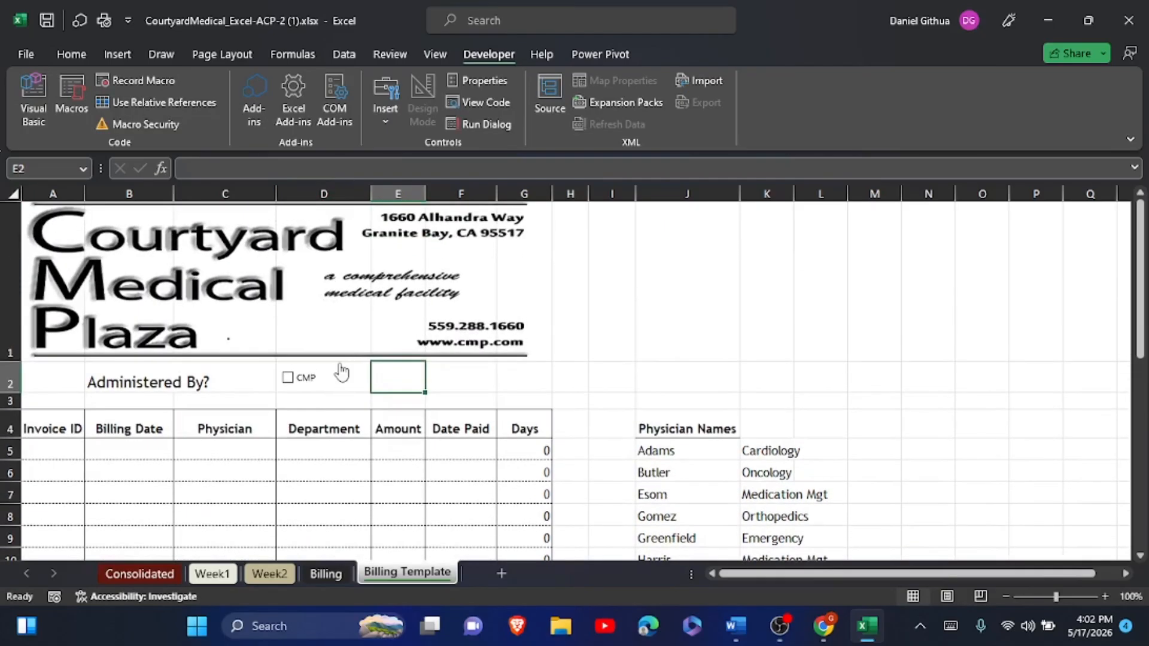
# - In Format Control, turn on 3-D shading for the CMP check box and clear its Locked property
pyautogui.rightClick(346, 387)
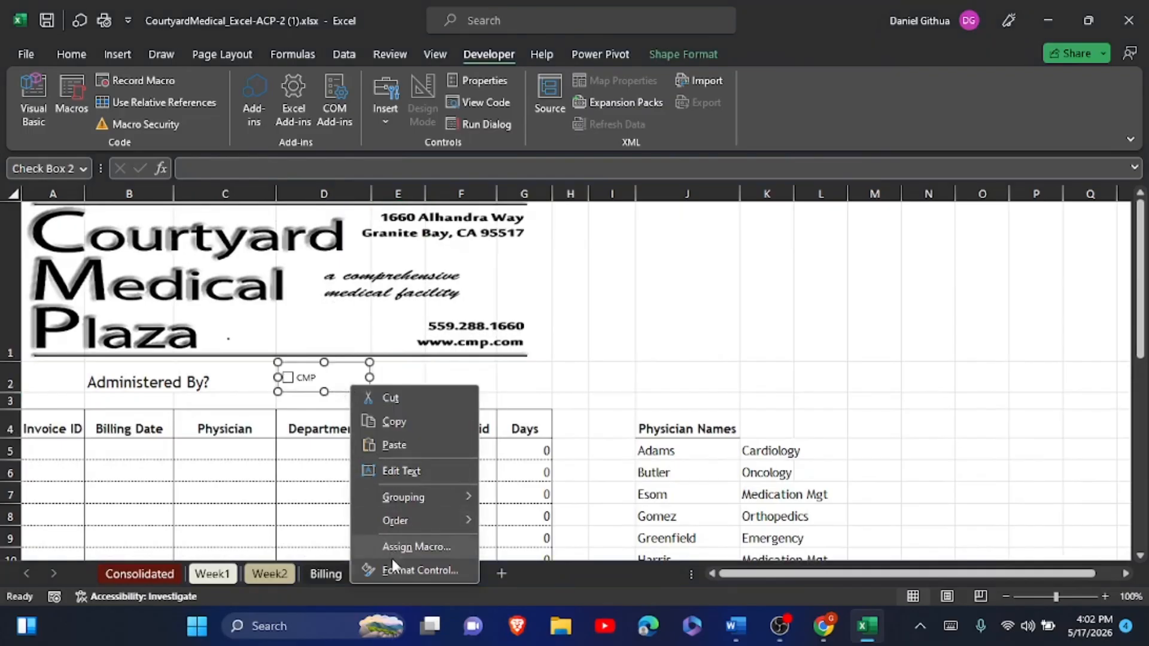
pyautogui.click(391, 569)
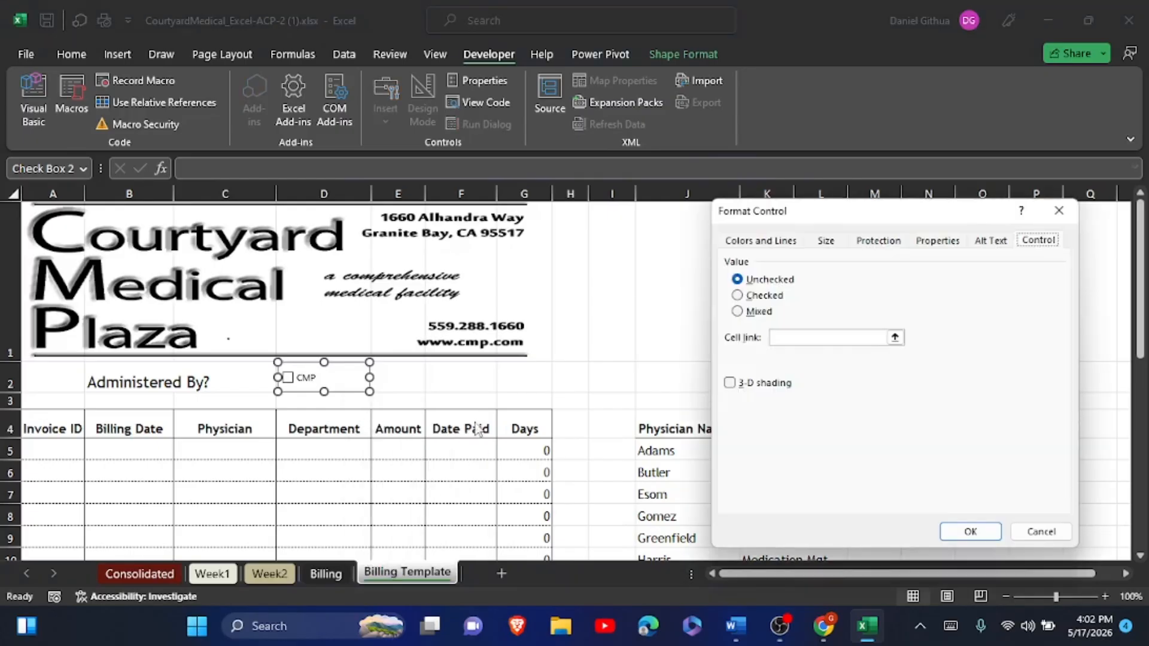
pyautogui.click(730, 383)
pyautogui.click(947, 245)
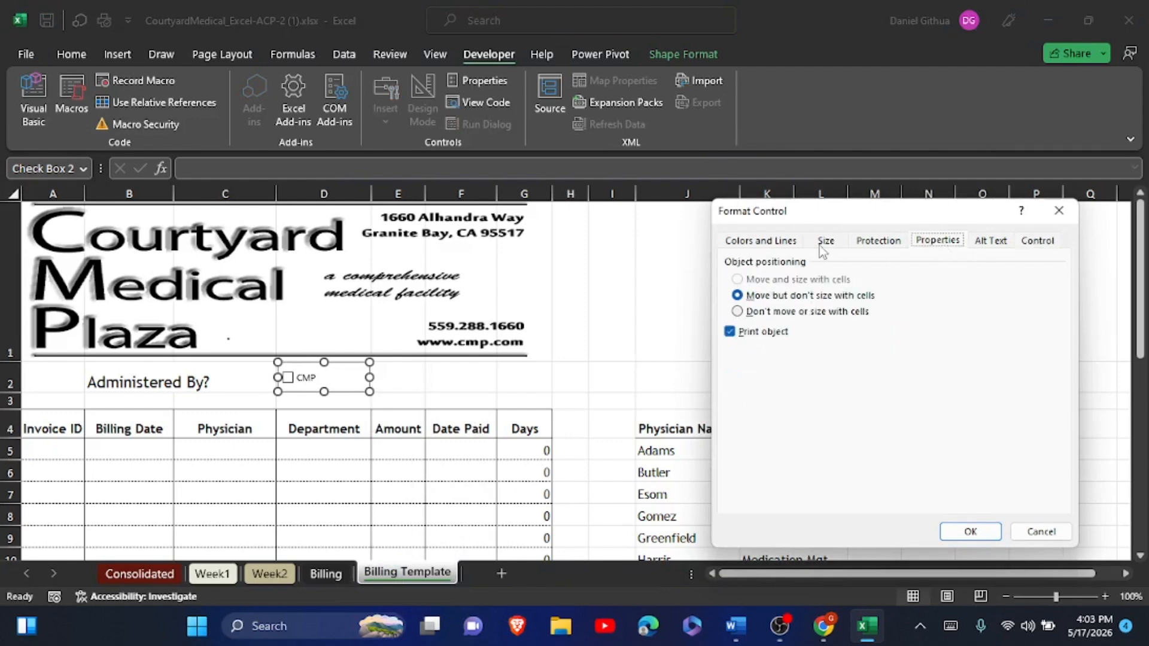
pyautogui.click(1034, 245)
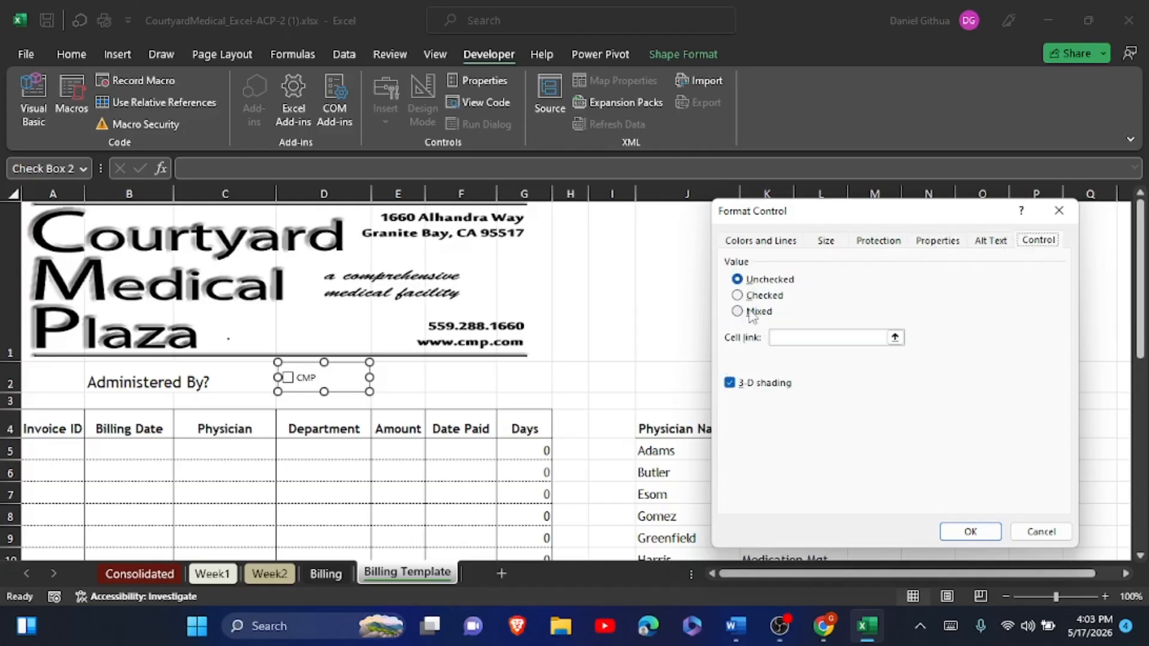
pyautogui.click(824, 241)
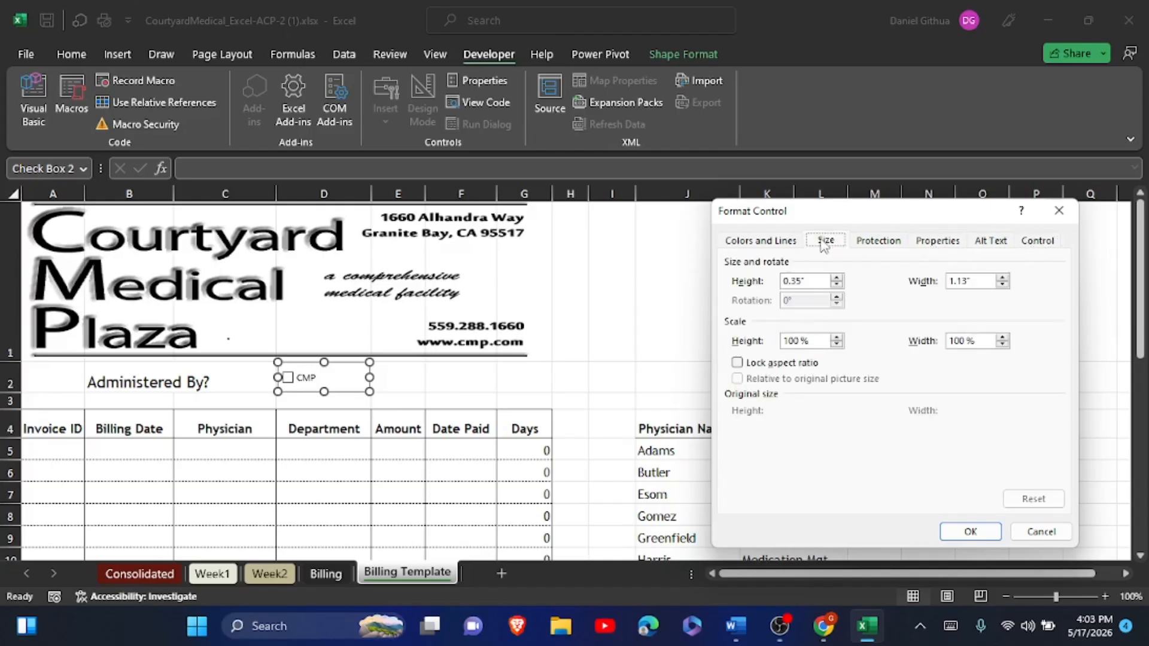
pyautogui.click(861, 241)
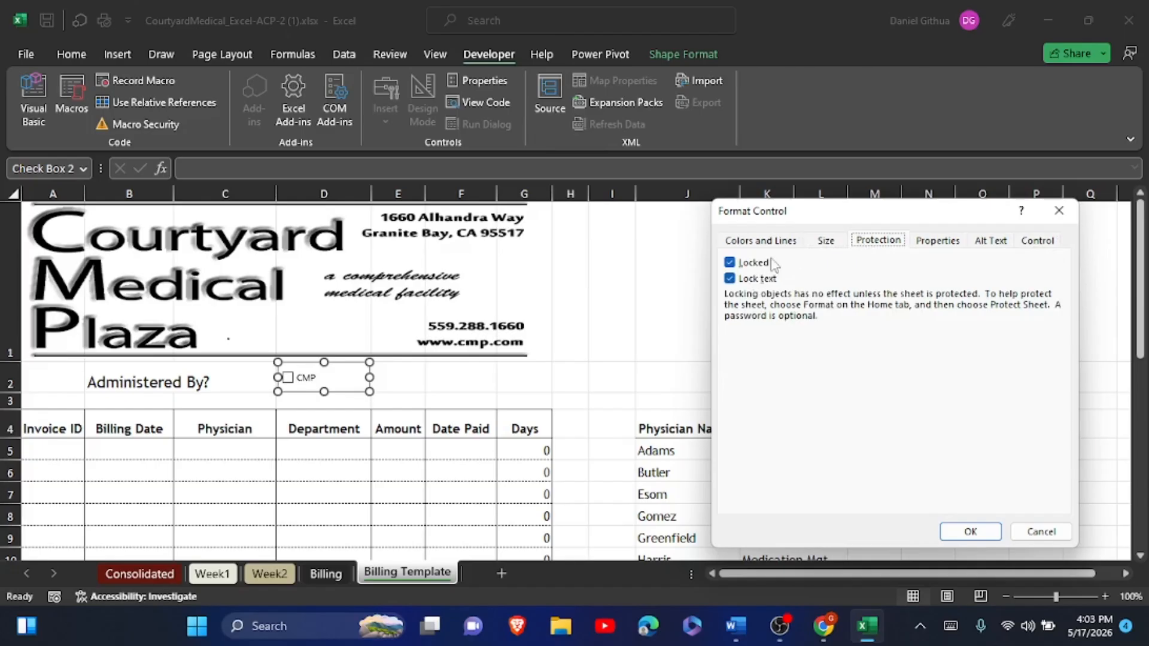
pyautogui.click(740, 263)
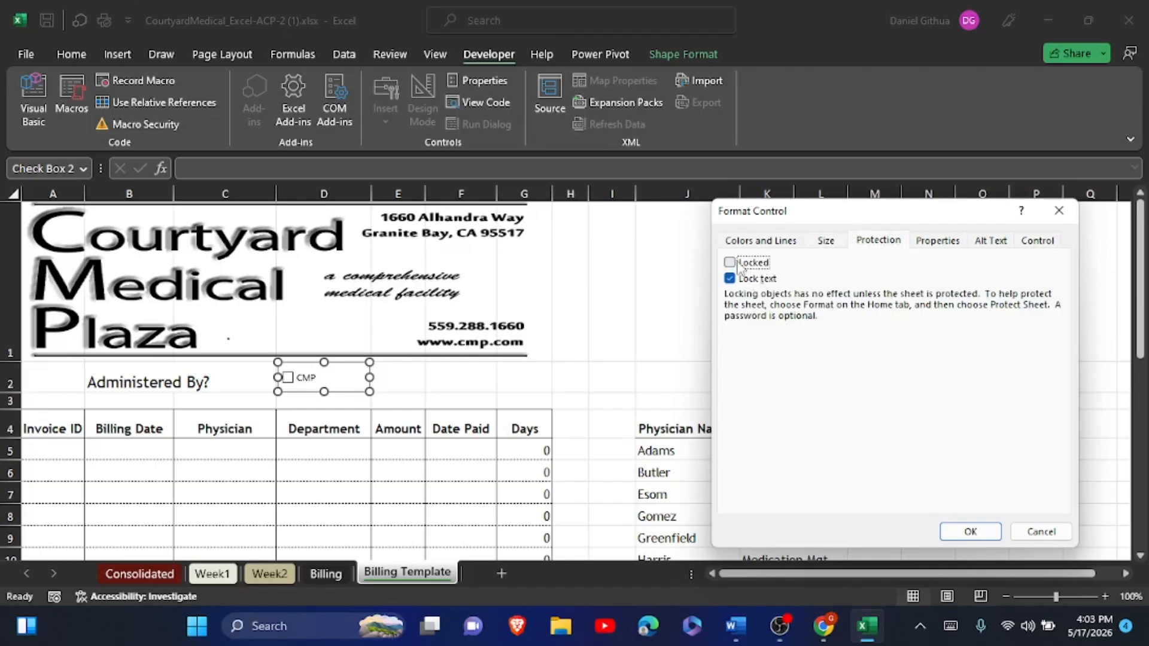
pyautogui.click(740, 267)
pyautogui.click(740, 267)
pyautogui.click(965, 532)
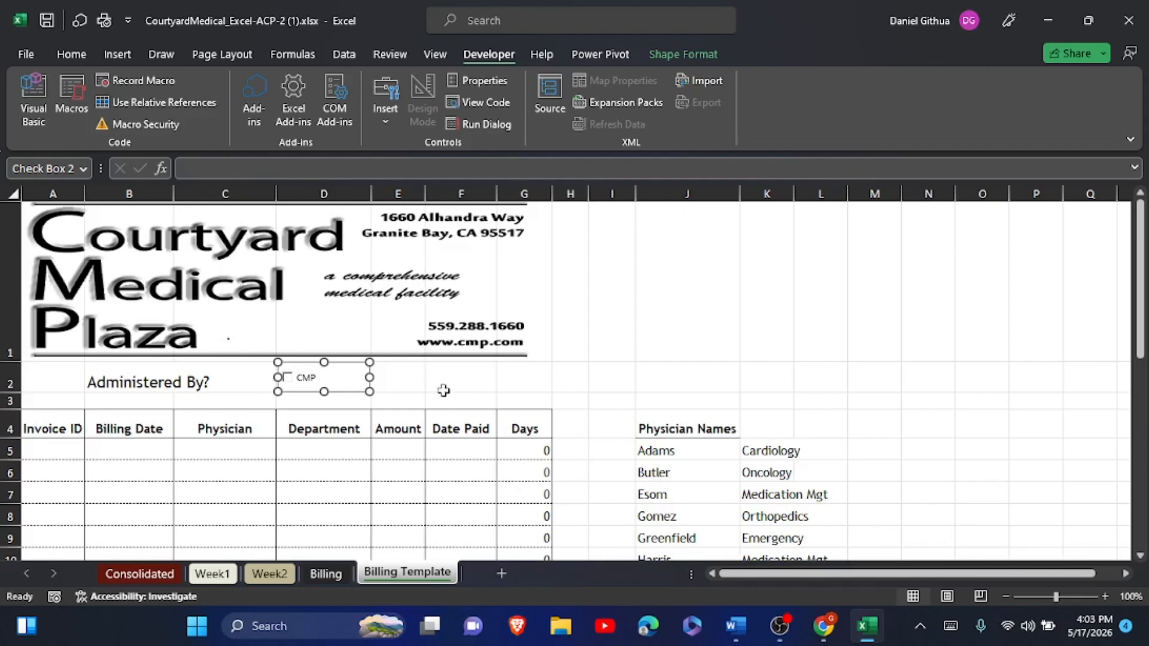
# - Paste a copy of the CMP check box, relabel it 'Carrier', and resize it into cell E2
pyautogui.click(469, 379)
pyautogui.hotkey('ctrl', 'v')
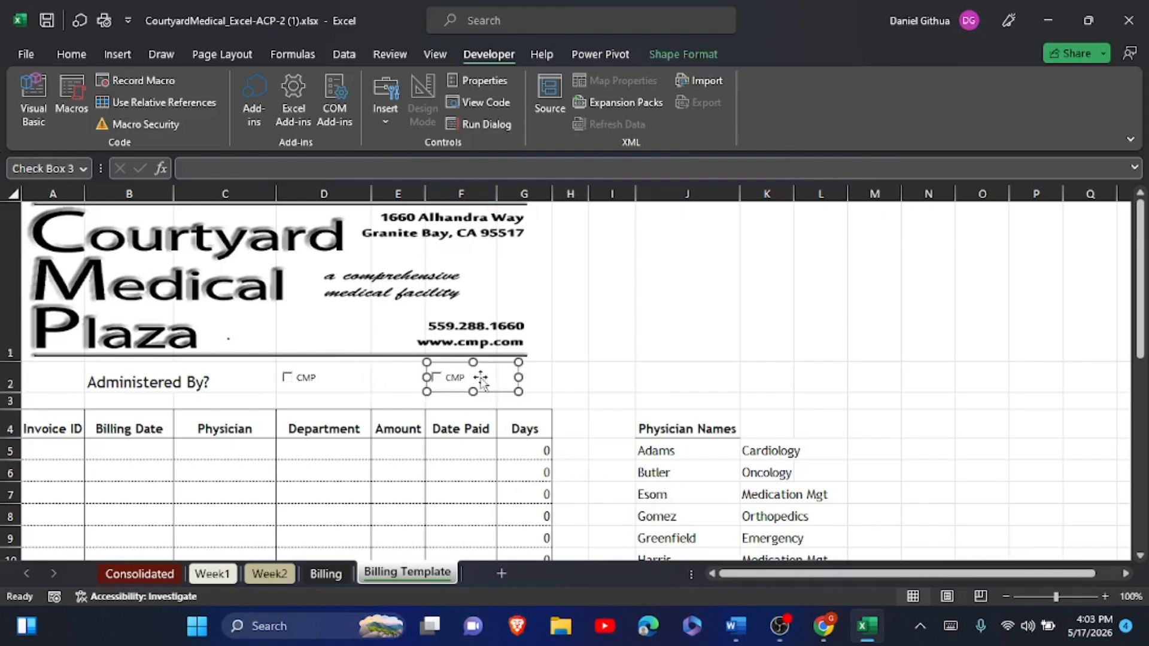
pyautogui.click(458, 377)
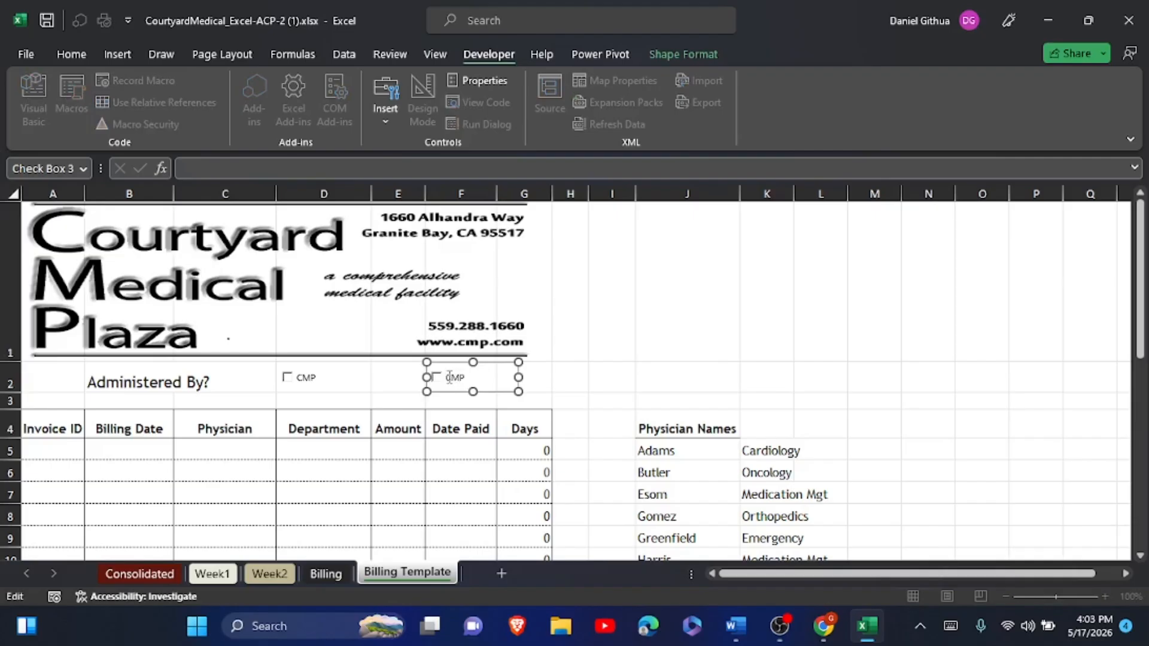
pyautogui.doubleClick(454, 377)
pyautogui.write('Carrier')
pyautogui.moveTo(516, 376); pyautogui.dragTo(418, 369)
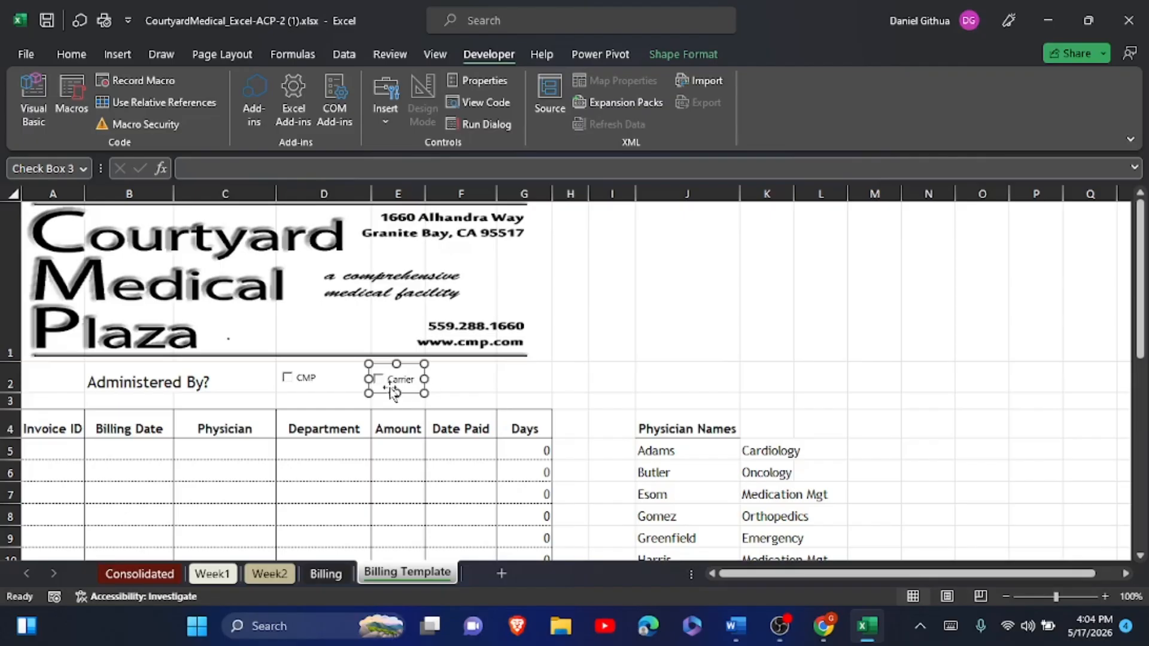
# - Top-align the CMP and Carrier check boxes, then deselect them by choosing cell H3
pyautogui.keyDown('ctrl'); pyautogui.click(342, 372); pyautogui.keyUp('ctrl')
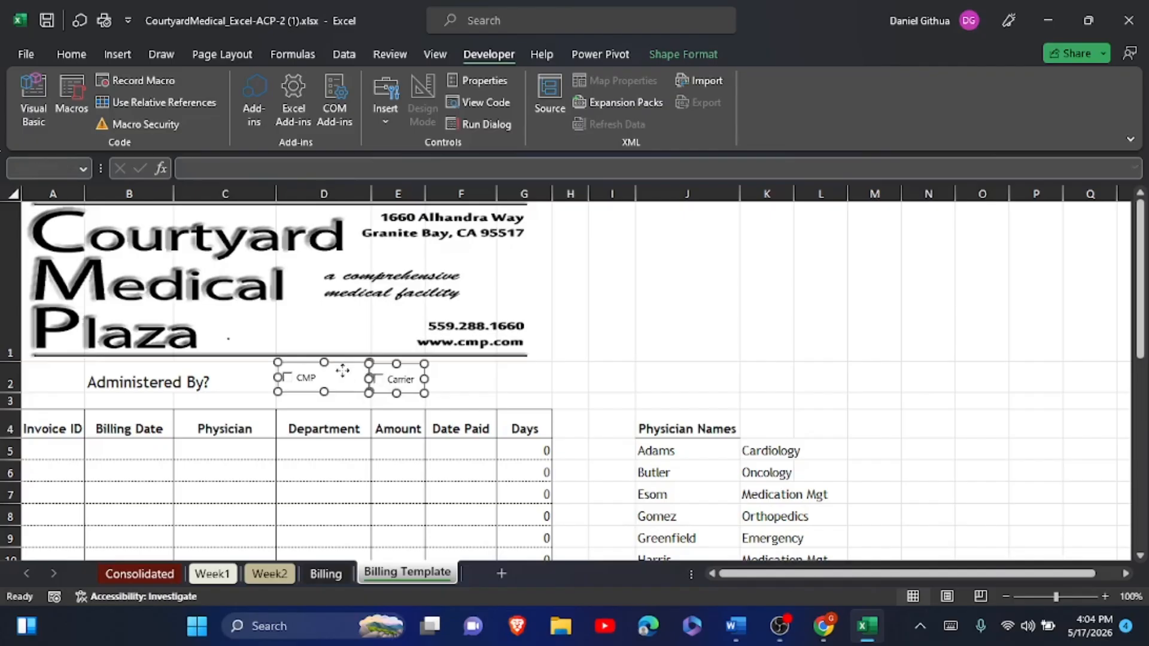
pyautogui.click(664, 50)
pyautogui.click(984, 80)
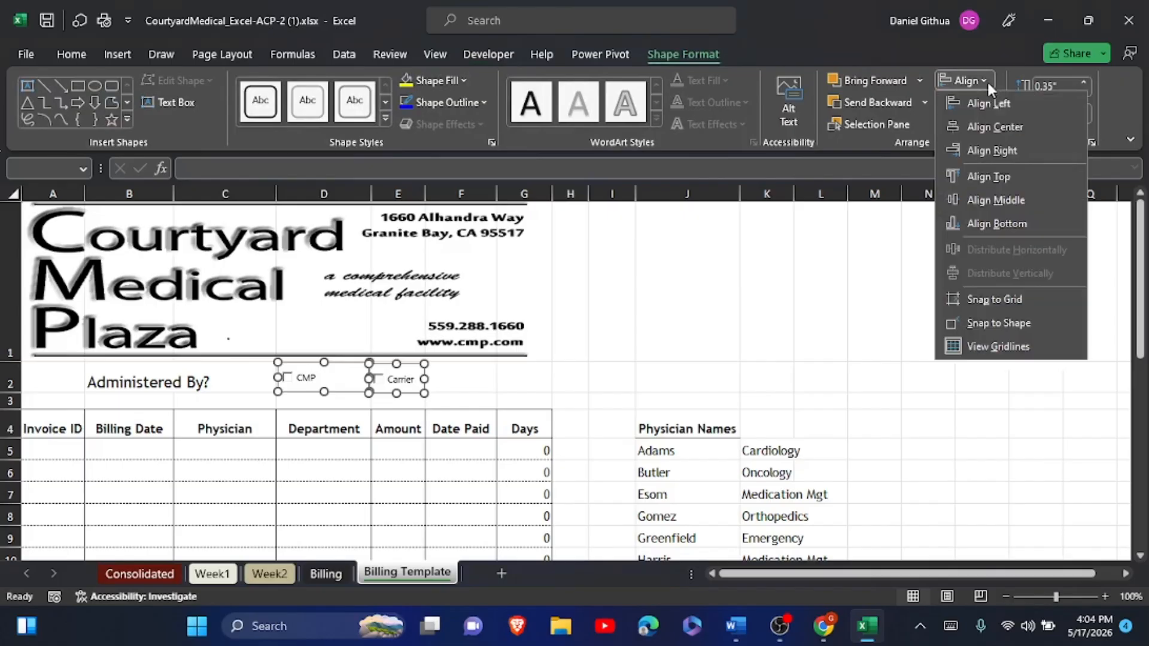
pyautogui.click(986, 177)
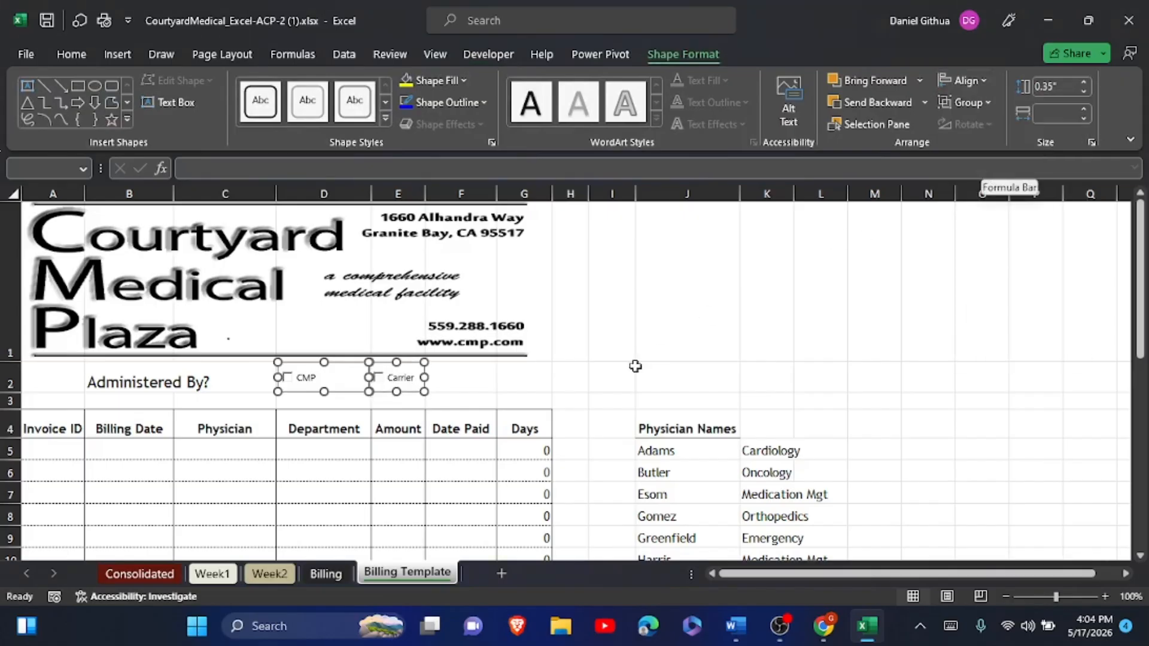
pyautogui.click(572, 393)
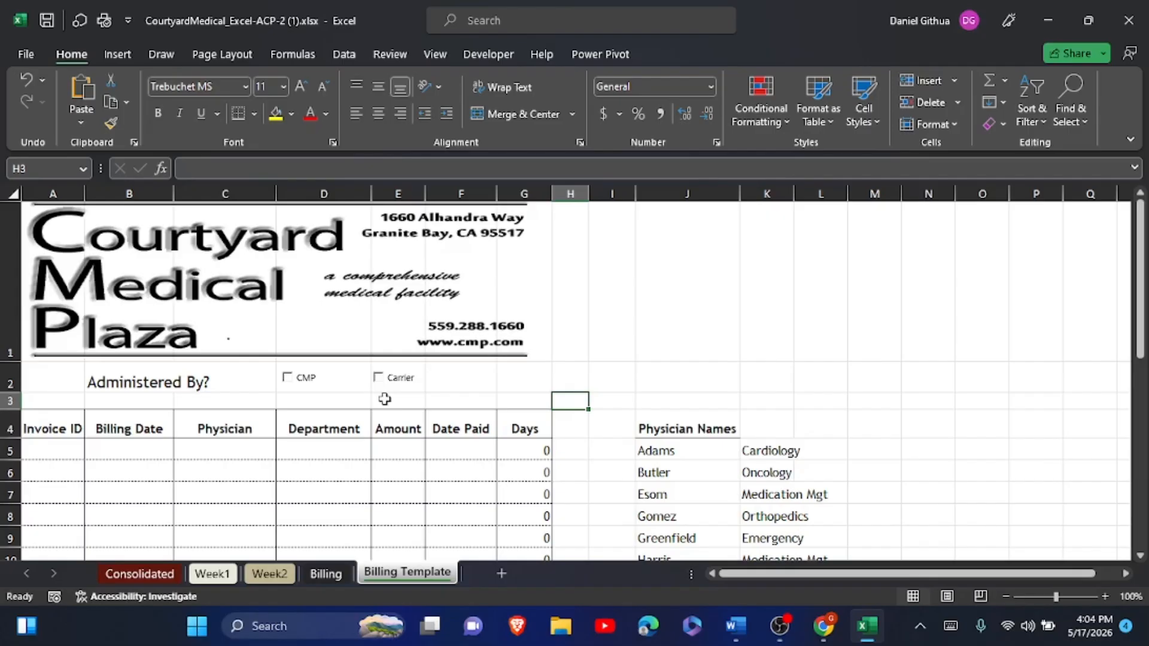
# - In the Word instructions, highlight item 17's check box steps in yellow
pyautogui.hotkey('alt', 'Tab')
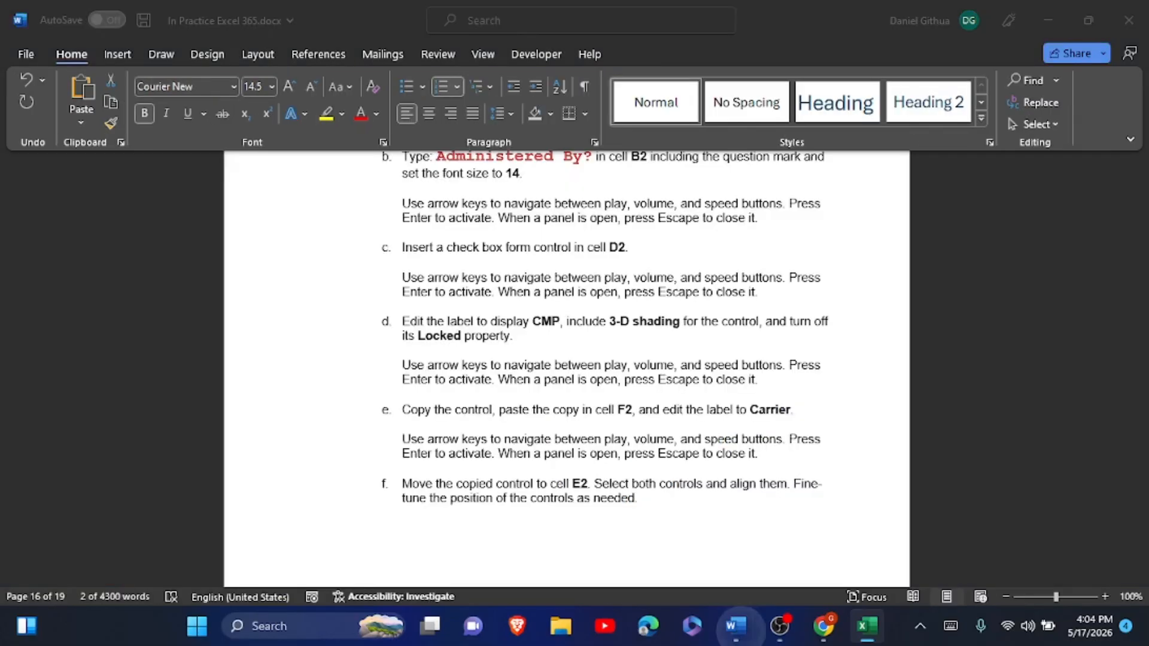
pyautogui.scroll(3, 566, 368)
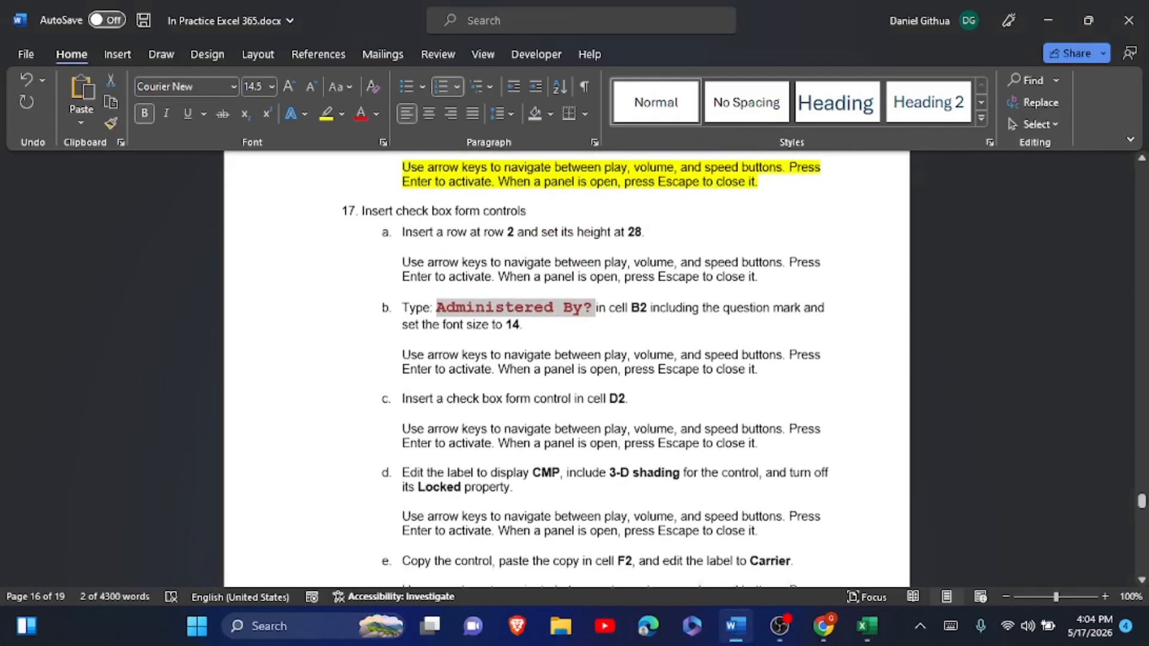
pyautogui.moveTo(362, 213); pyautogui.dragTo(647, 515)
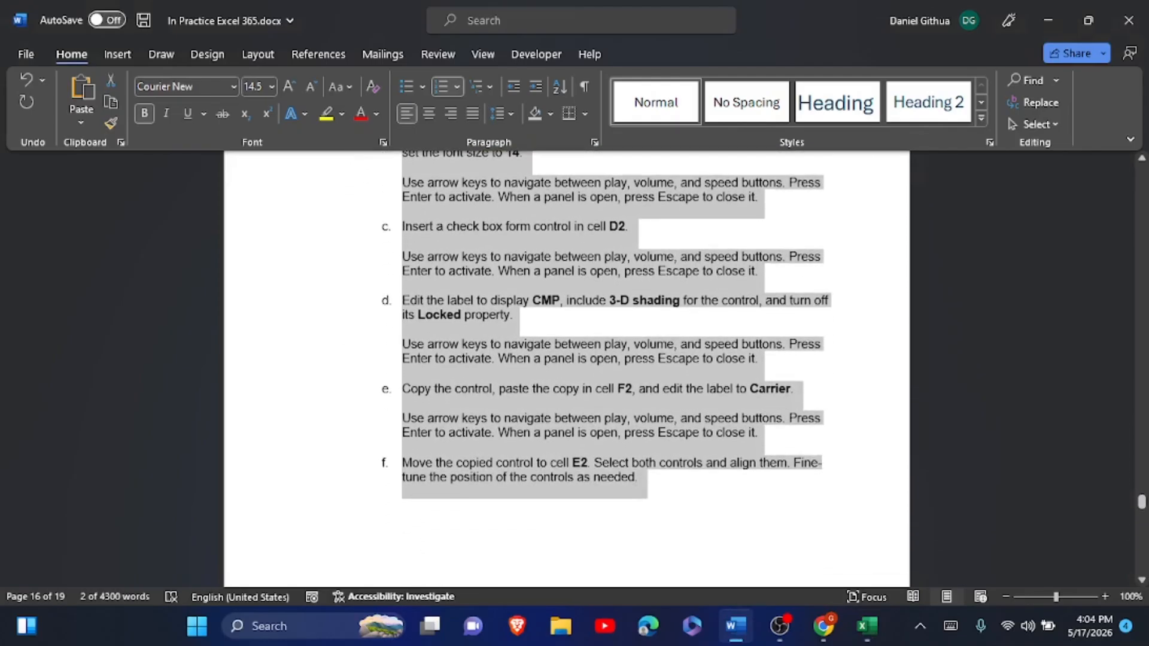
pyautogui.click(726, 478)
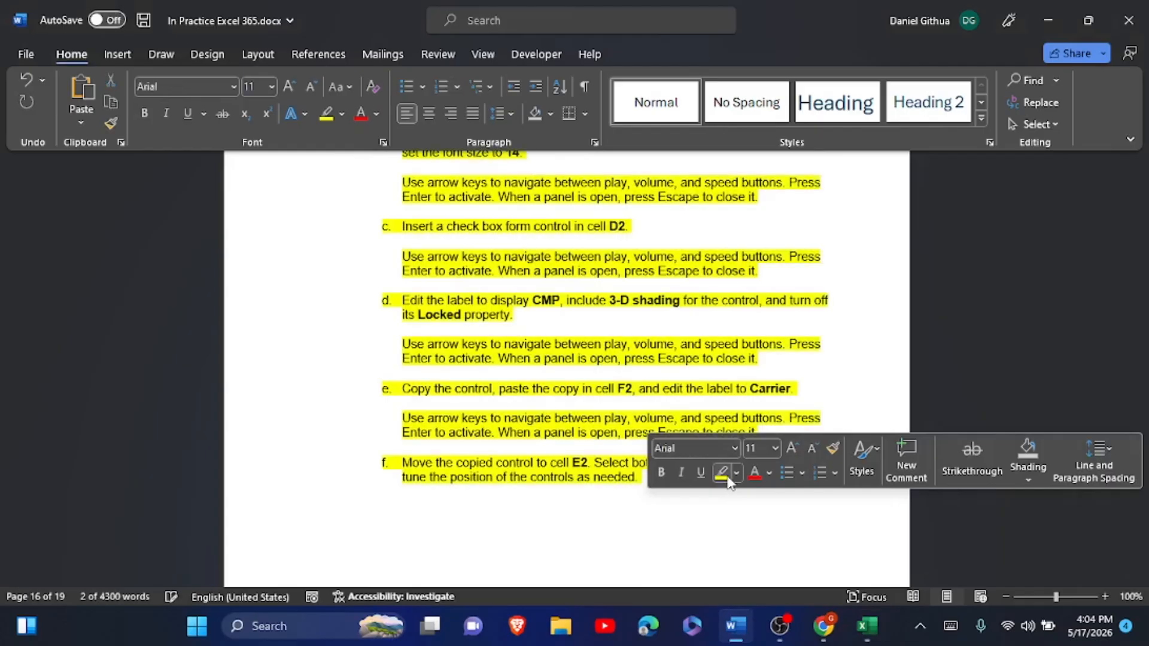
# - Copy the logo alt-text sentence from step 18 and return to Excel
pyautogui.scroll(-10, 728, 476)
pyautogui.scroll(-5, 727, 476)
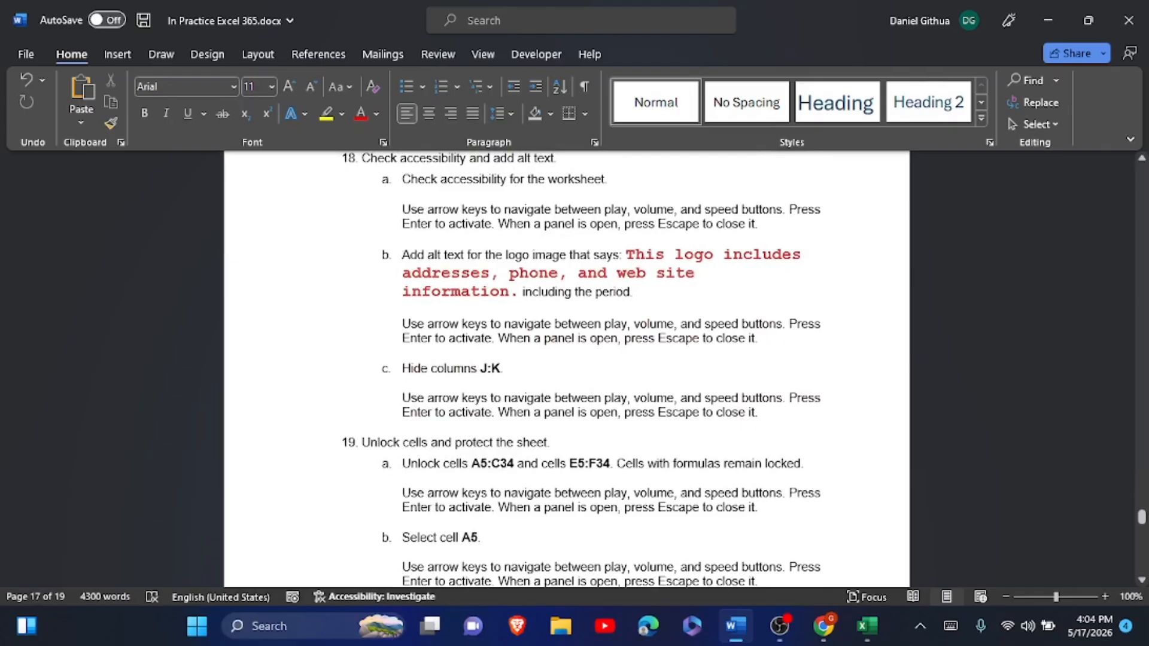
pyautogui.moveTo(626, 255); pyautogui.dragTo(515, 293)
pyautogui.hotkey('ctrl', 'c')
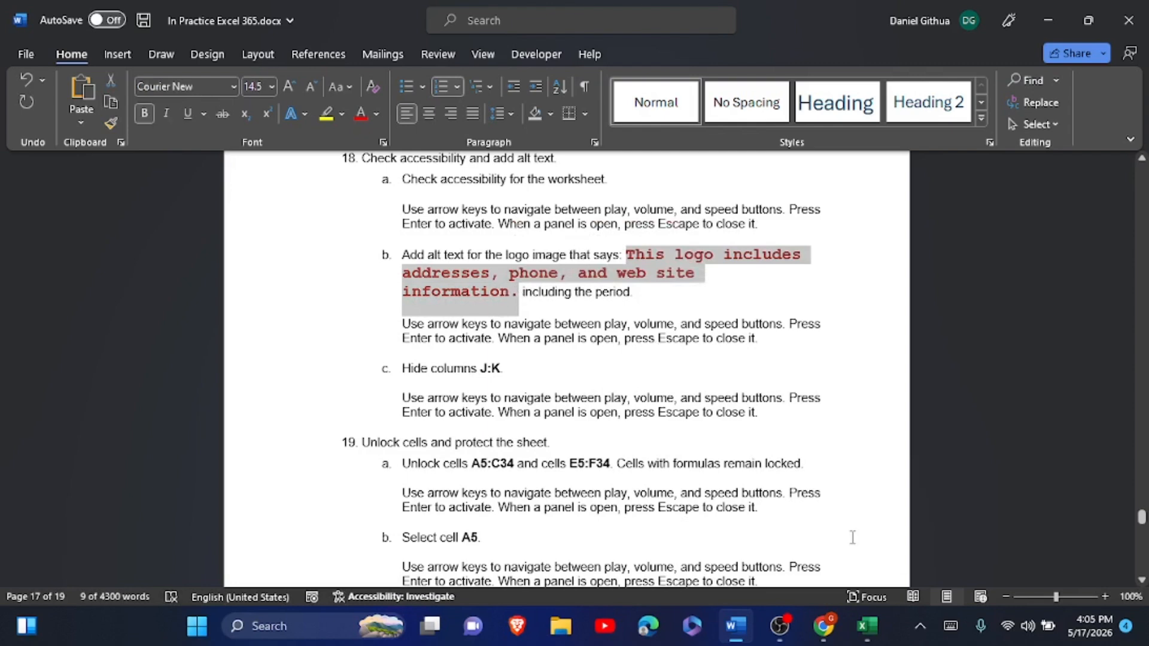
pyautogui.click(864, 625)
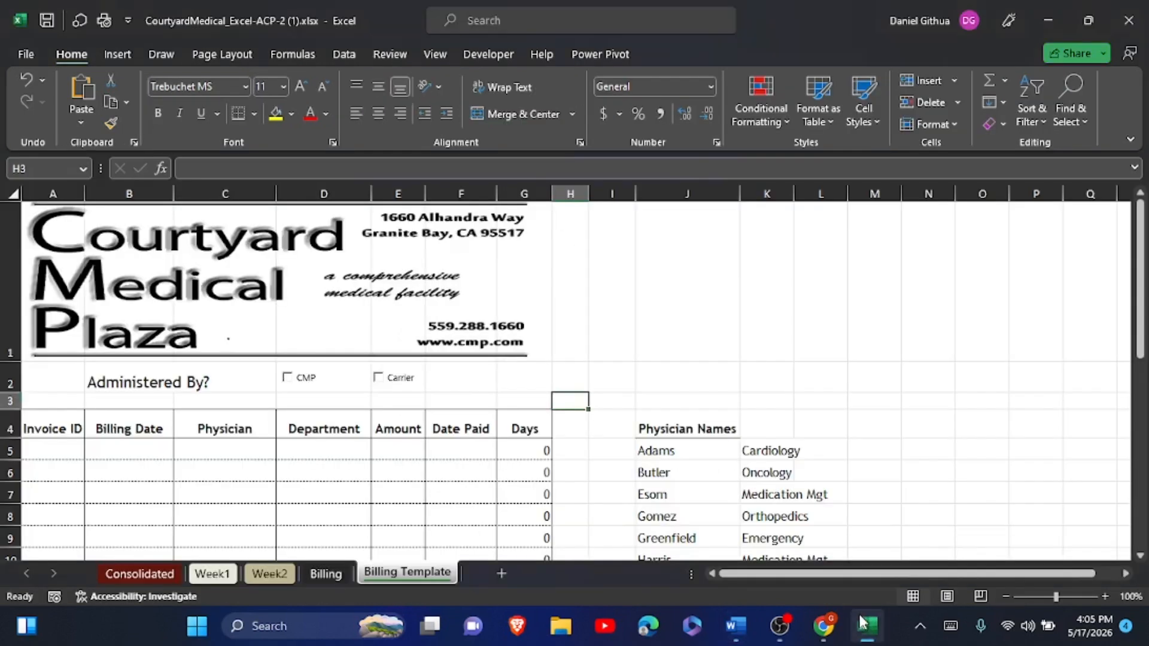
# - Run Check Accessibility and expand the Missing Object Description errors
pyautogui.click(390, 55)
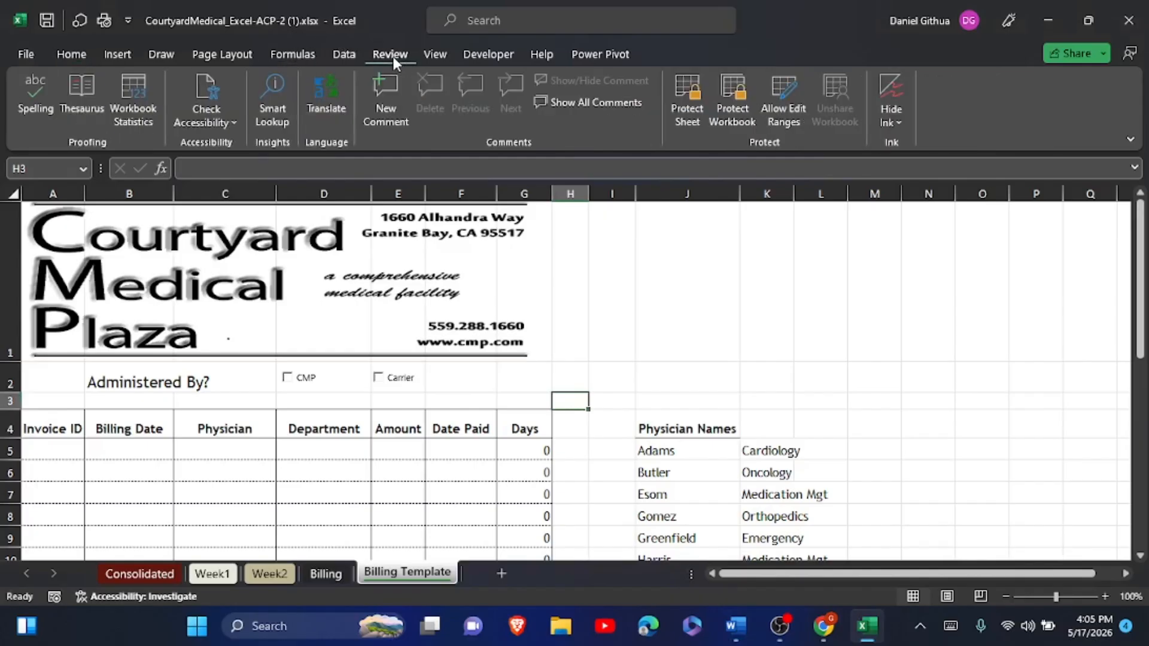
pyautogui.click(231, 120)
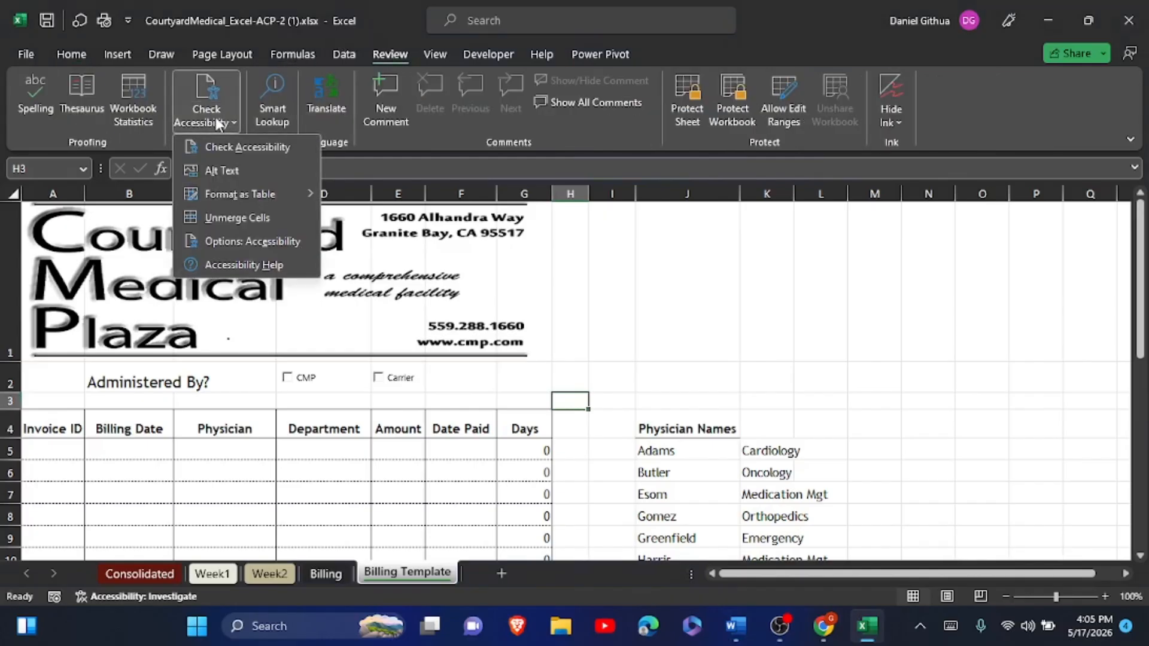
pyautogui.click(252, 149)
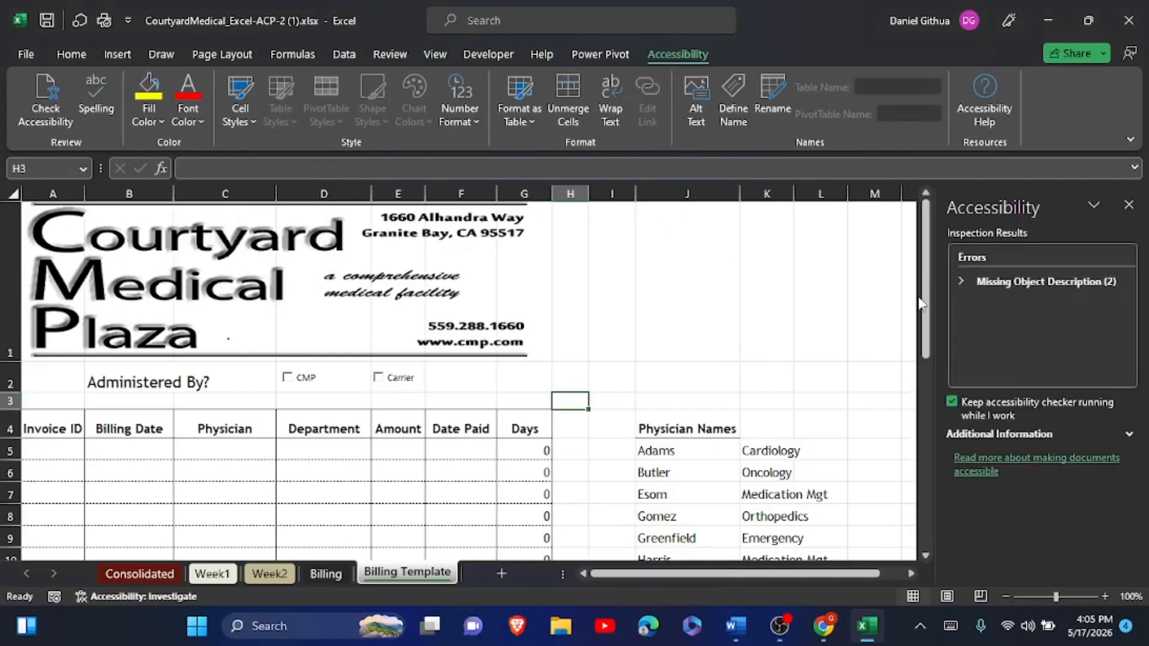
pyautogui.click(1007, 281)
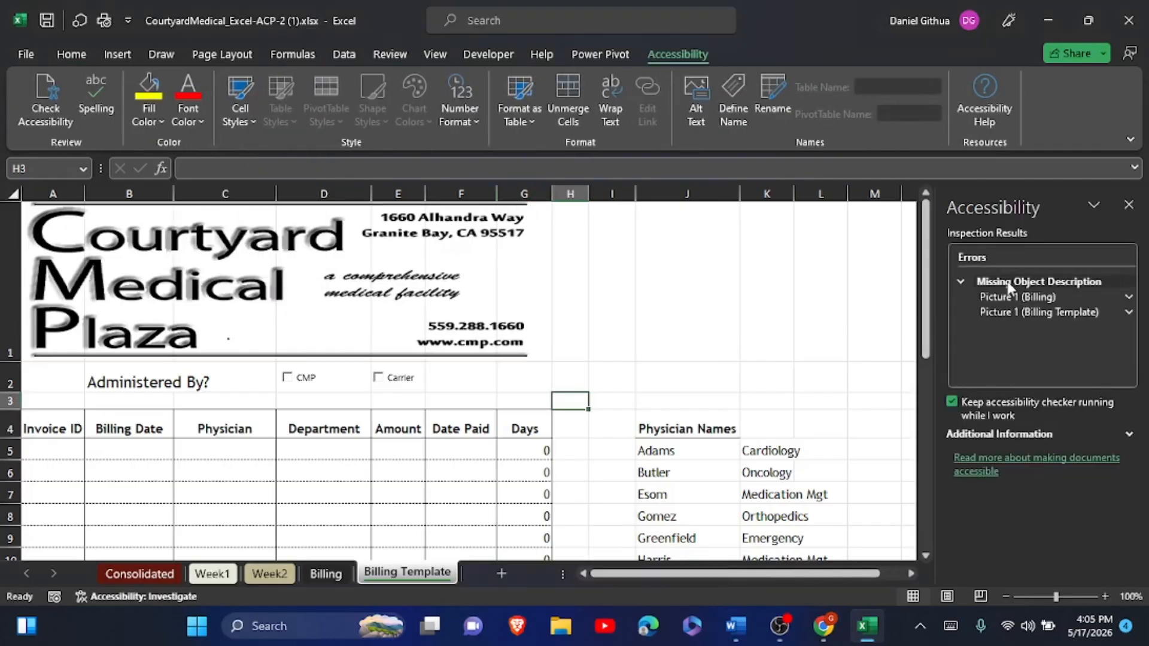
# - Add the alt text 'This logo includes addresses, phone, and web site information.' to the Billing and Billing Template logos
pyautogui.click(1003, 295)
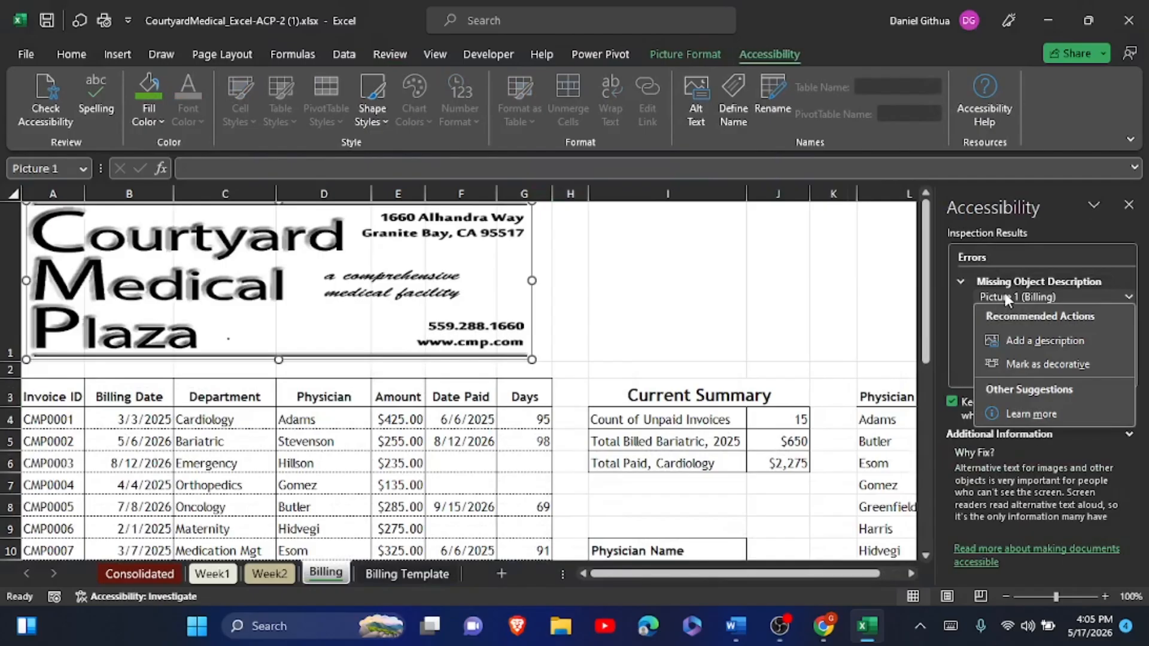
pyautogui.click(1005, 338)
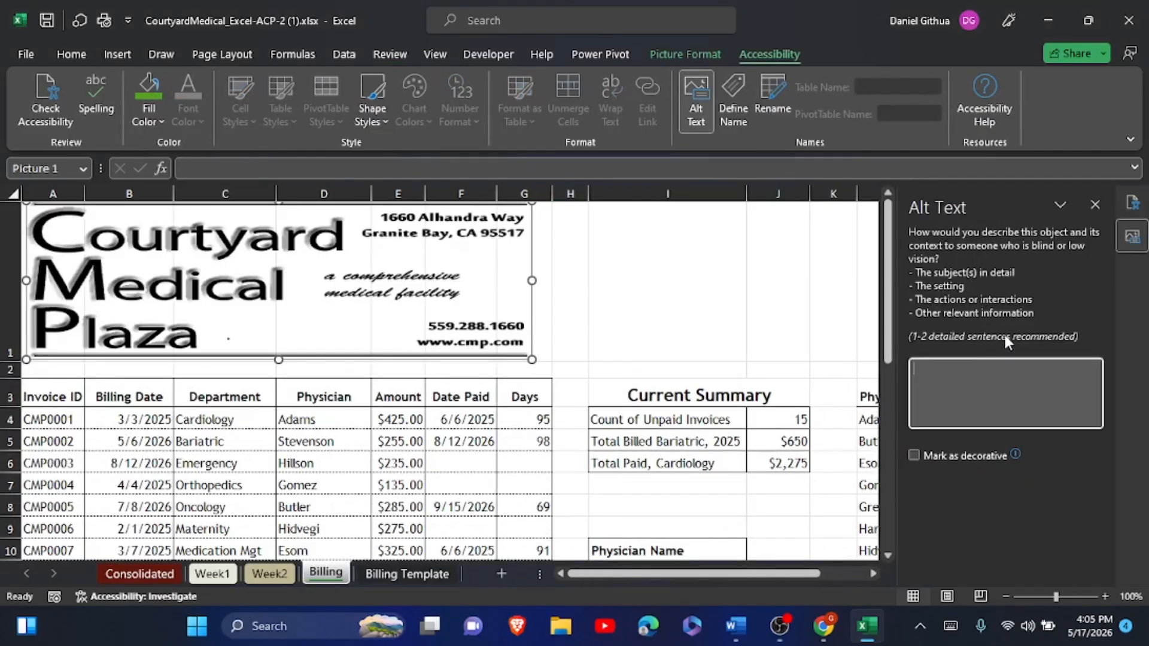
pyautogui.hotkey('ctrl', 'v')
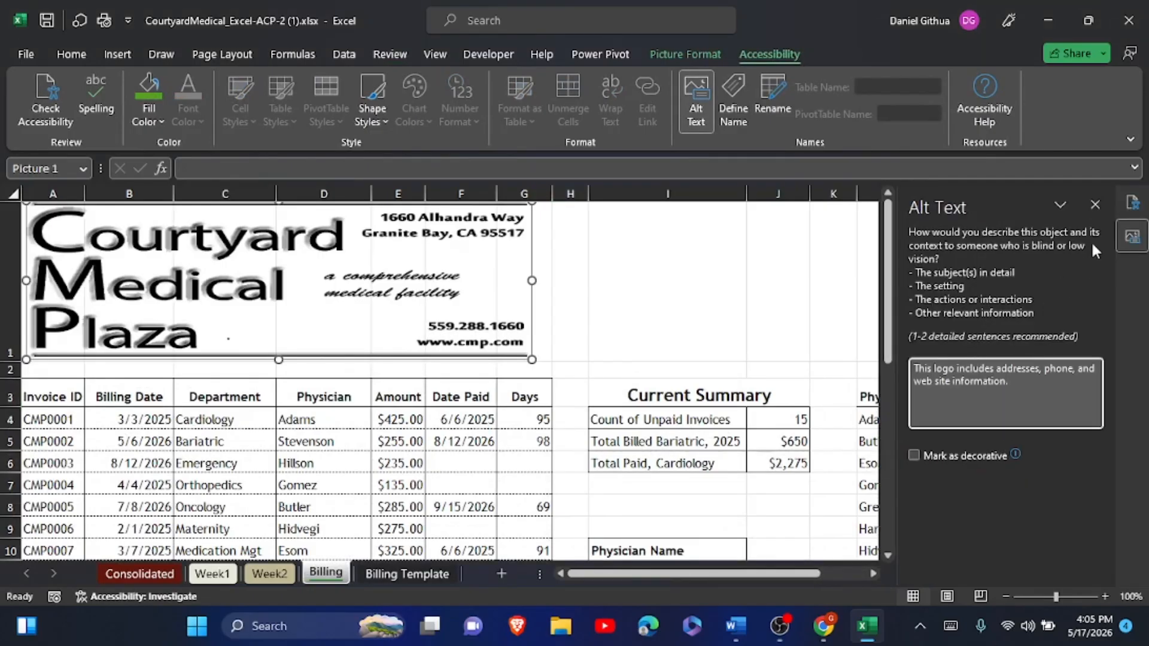
pyautogui.click(1096, 205)
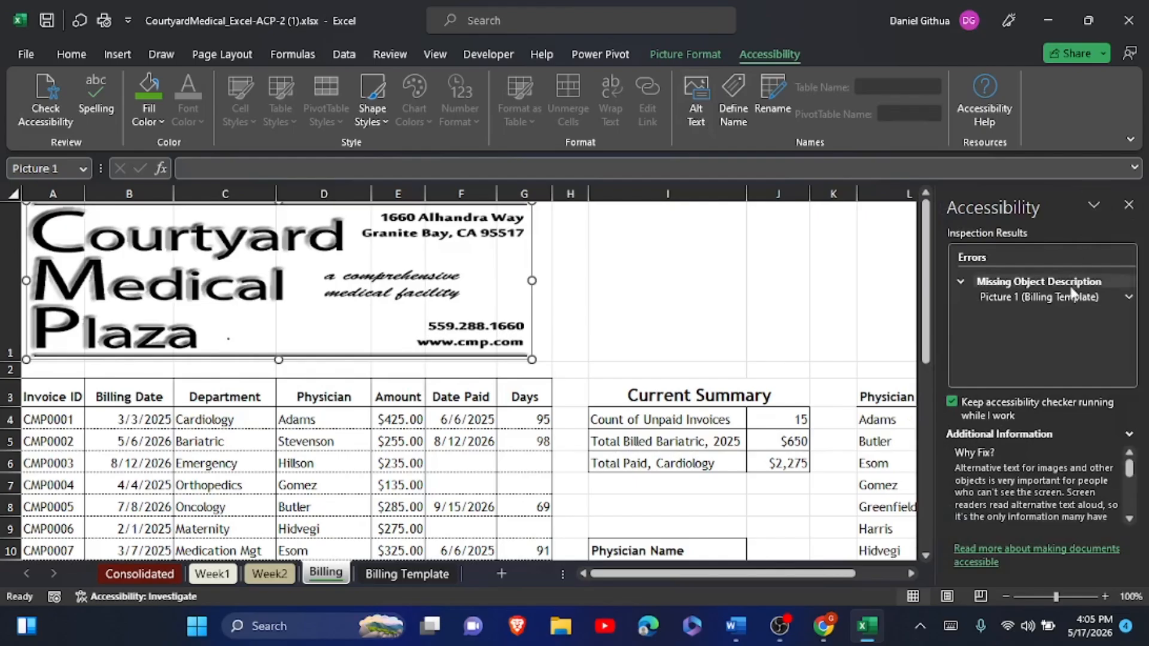
pyautogui.click(1071, 293)
pyautogui.click(1026, 338)
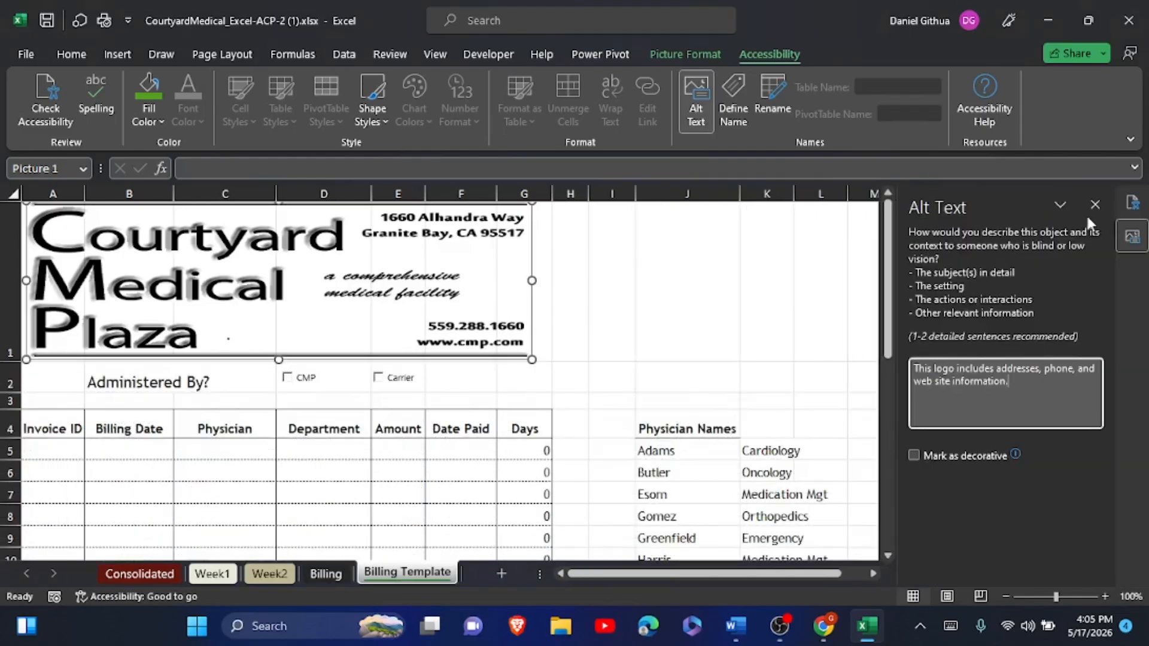
pyautogui.click(1092, 206)
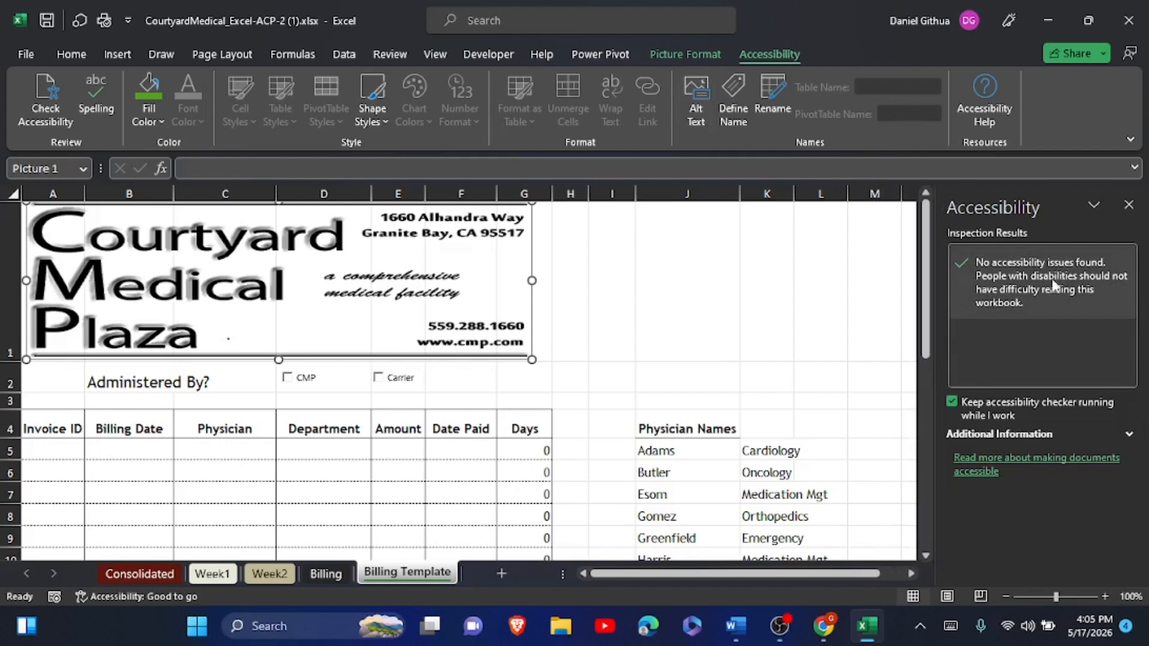
pyautogui.click(1128, 204)
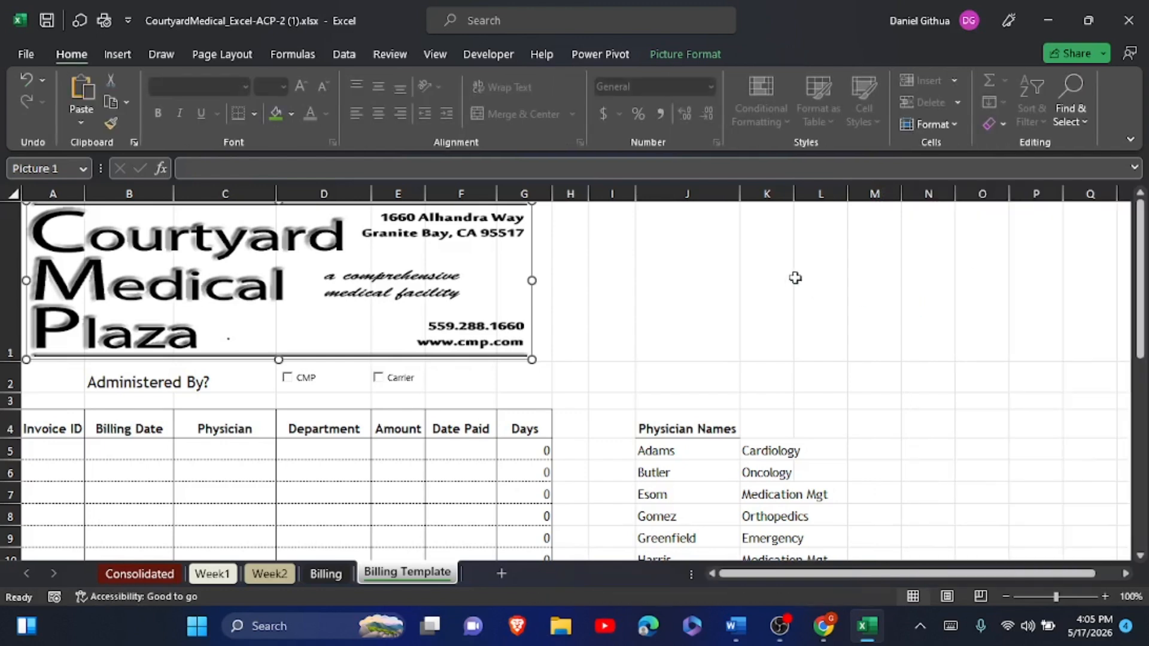
# - Hide columns J:K on the Billing Template sheet, then bring the Word instructions forward
pyautogui.click(689, 188)
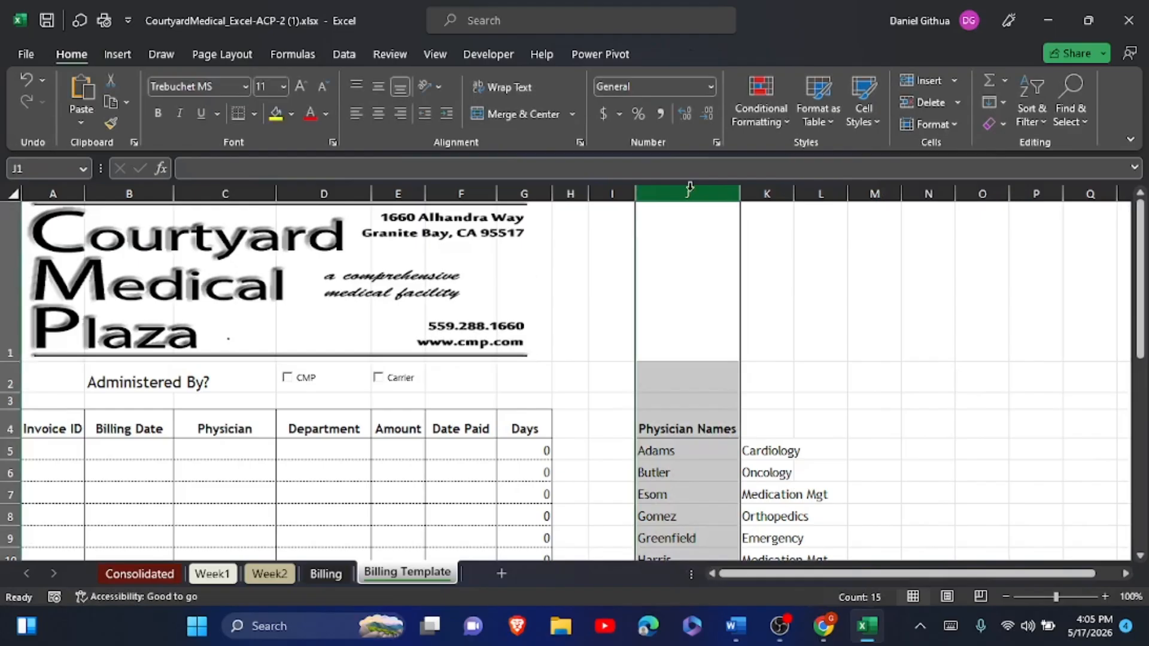
pyautogui.keyDown('ctrl'); pyautogui.click(752, 188); pyautogui.keyUp('ctrl')
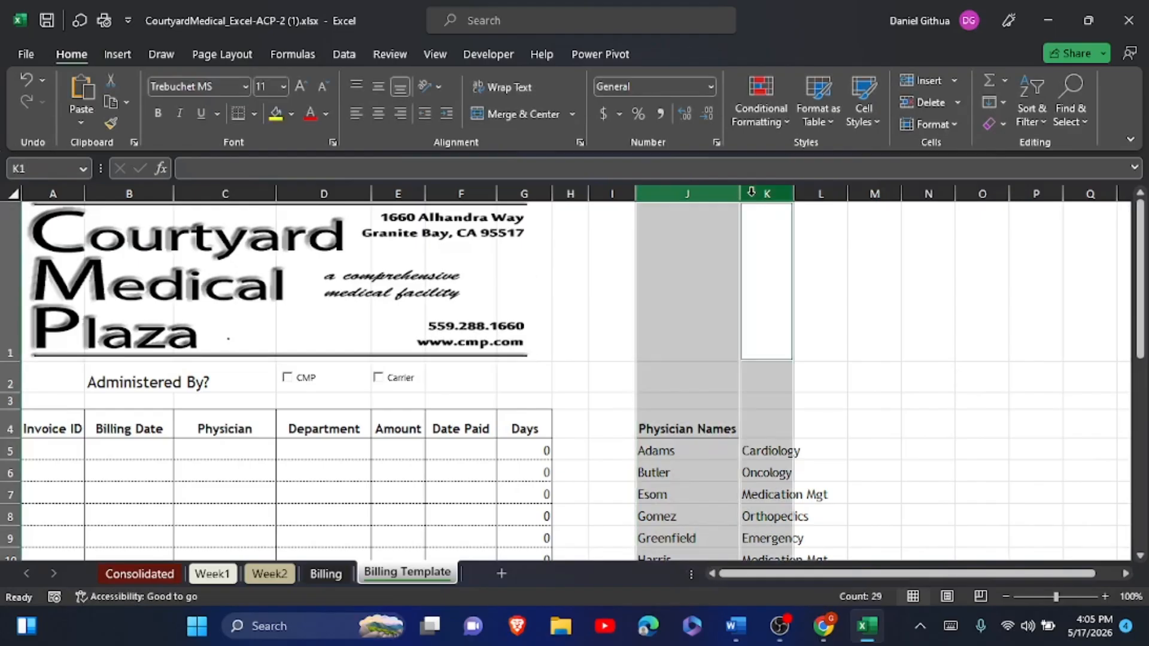
pyautogui.rightClick(726, 202)
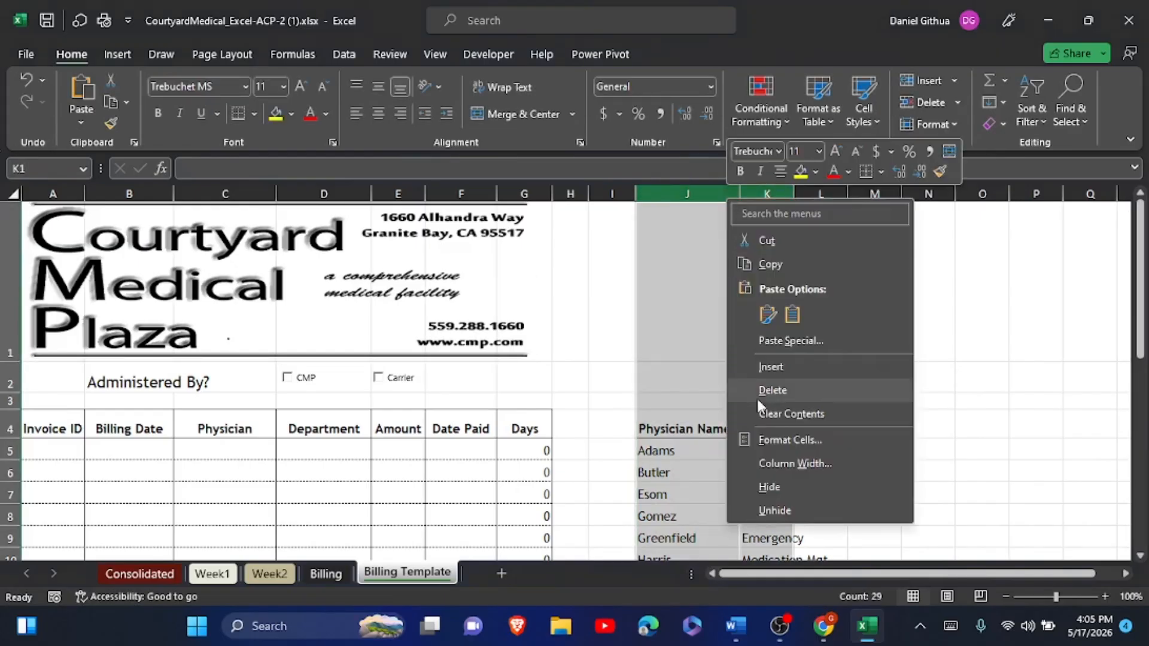
pyautogui.click(770, 480)
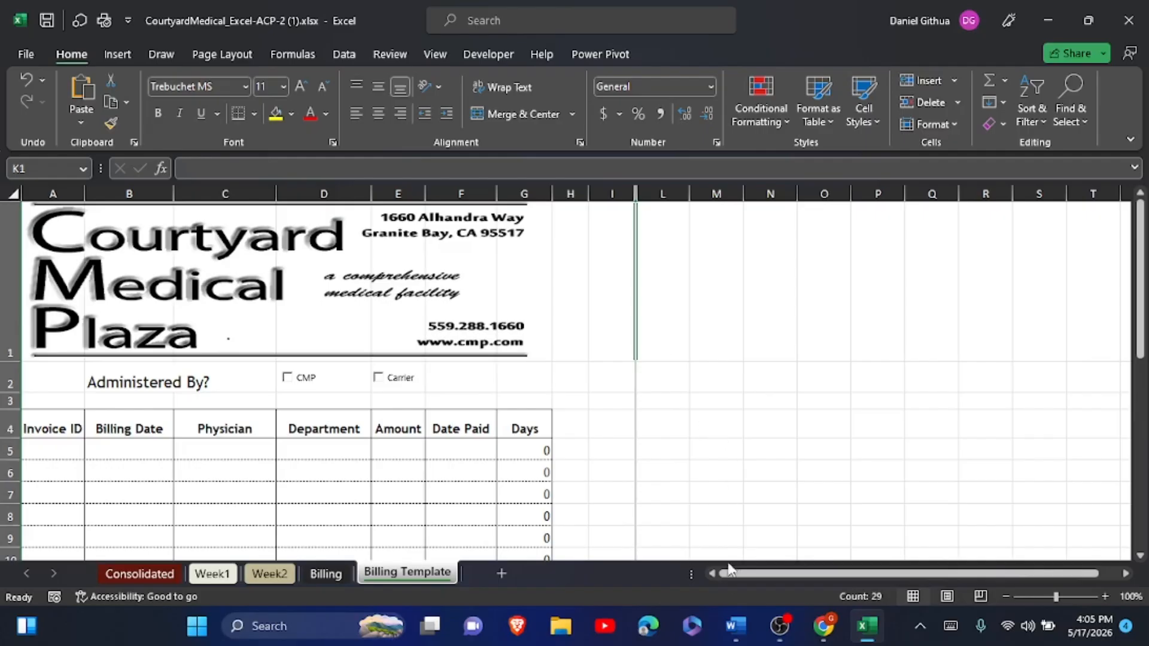
pyautogui.click(734, 625)
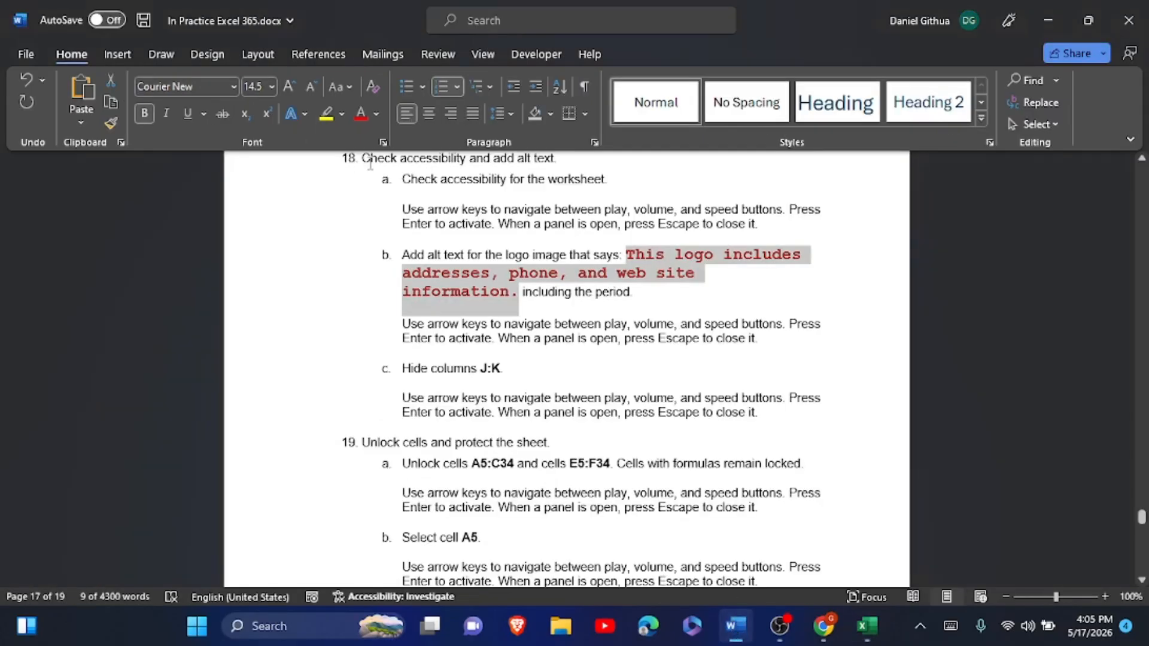
# - Highlight step 18's items a–c in yellow, then switch back to Excel
pyautogui.moveTo(363, 158); pyautogui.dragTo(791, 411)
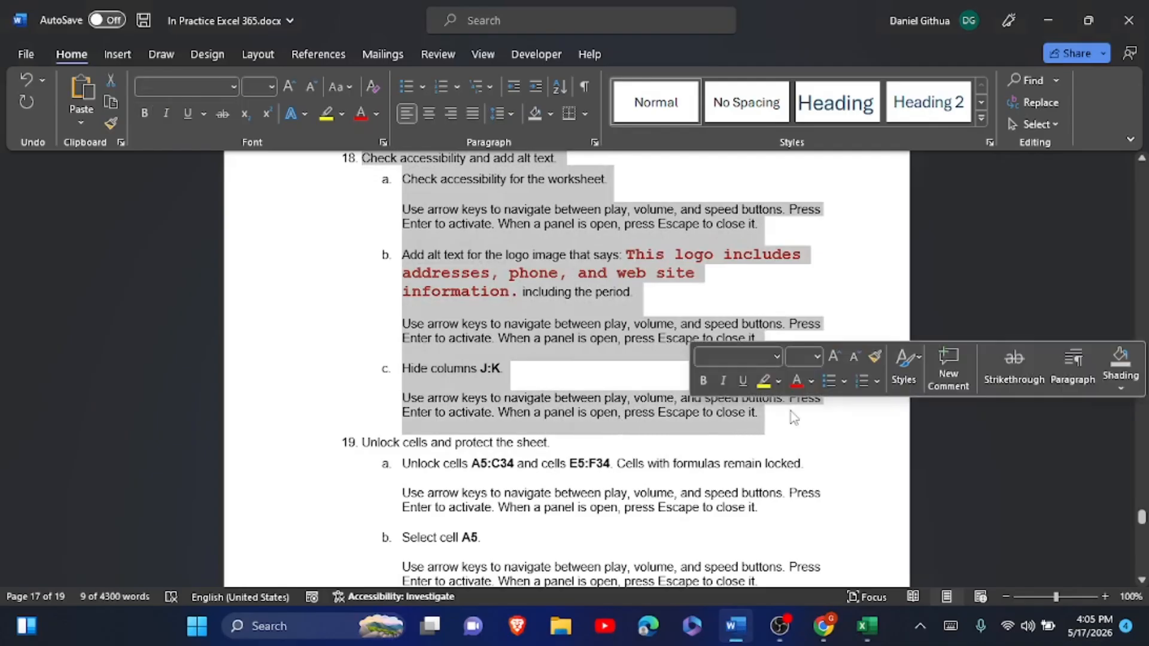
pyautogui.click(764, 382)
pyautogui.scroll(-3, 764, 385)
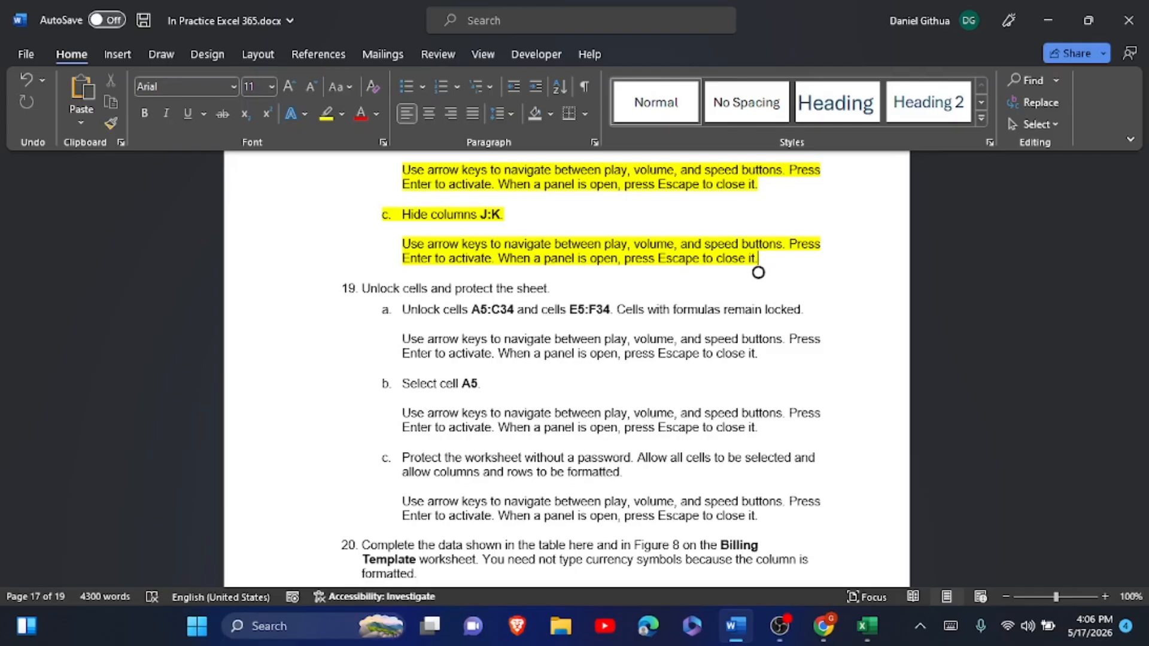
pyautogui.hotkey('alt', 'Tab')
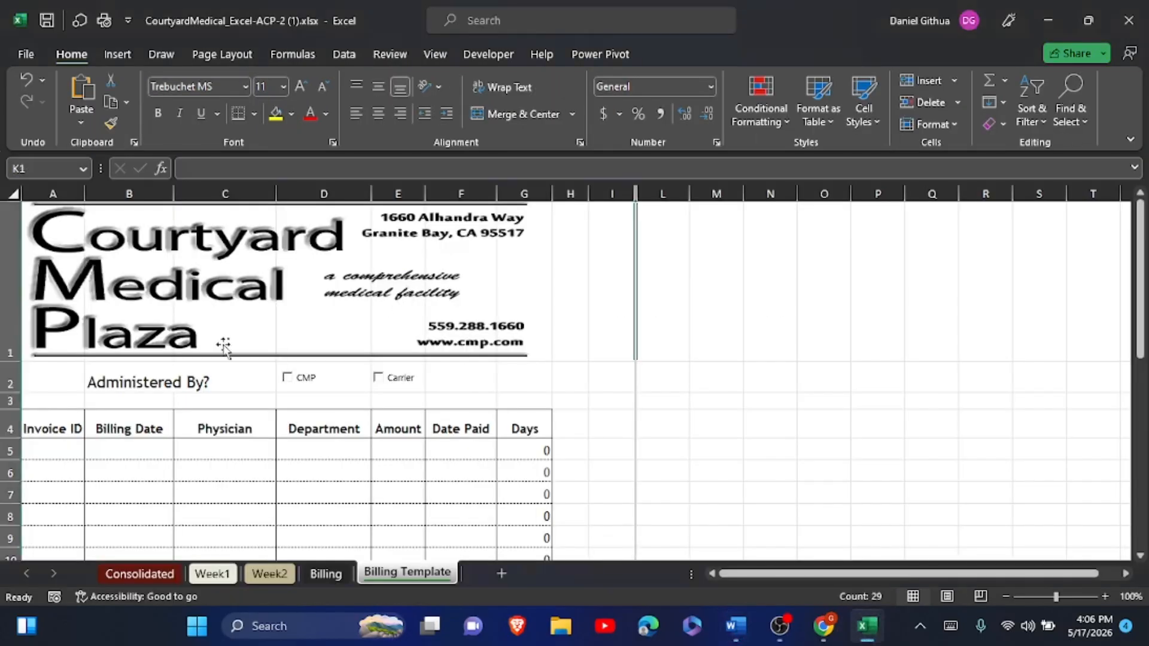
# - Select A5:C34, then add the Amount and Date Paid range E5:F34 to the selection
pyautogui.scroll(-1, 224, 347)
pyautogui.scroll(2, 153, 398)
pyautogui.moveTo(43, 451); pyautogui.dragTo(220, 521)
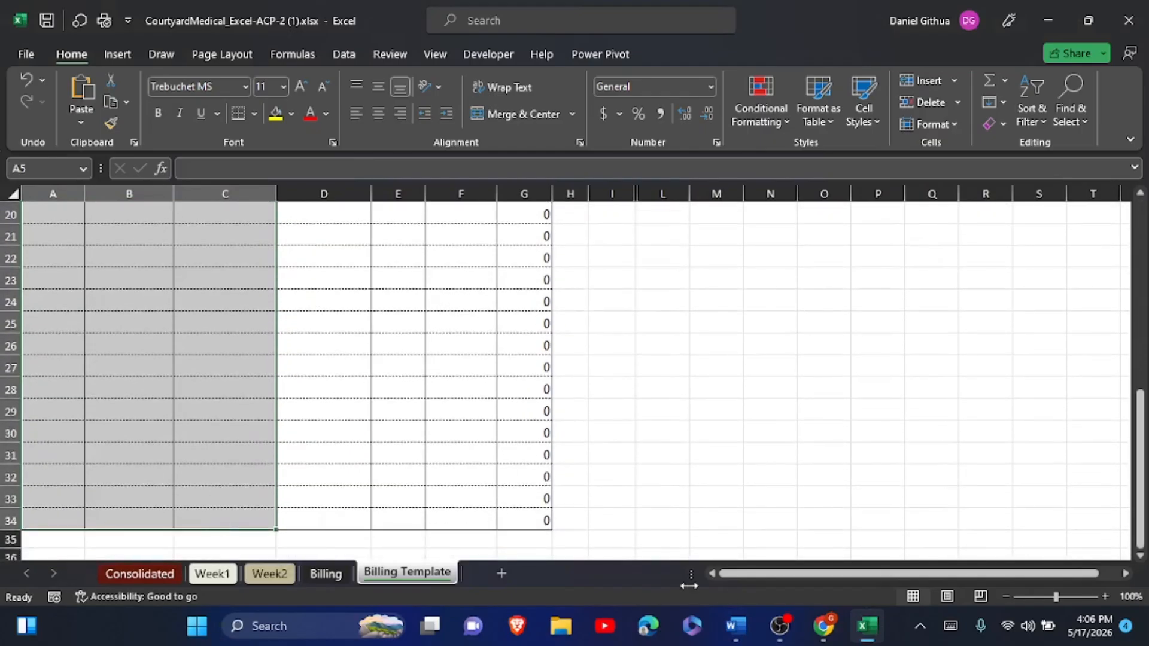
pyautogui.moveTo(737, 625)
pyautogui.moveTo(766, 557)
pyautogui.moveTo(447, 515); pyautogui.dragTo(402, 254)
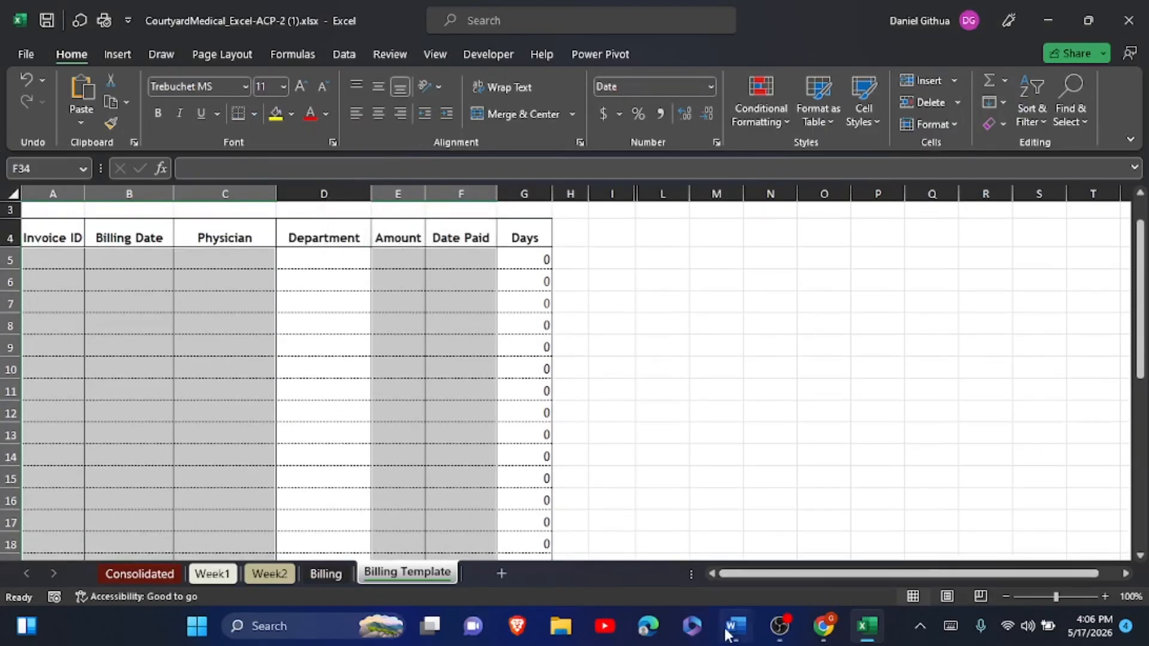
pyautogui.click(759, 566)
# - Uncheck Locked in Format Cells for A5:C34 and E5:F34, then check the next instruction in Word
pyautogui.rightClick(390, 261)
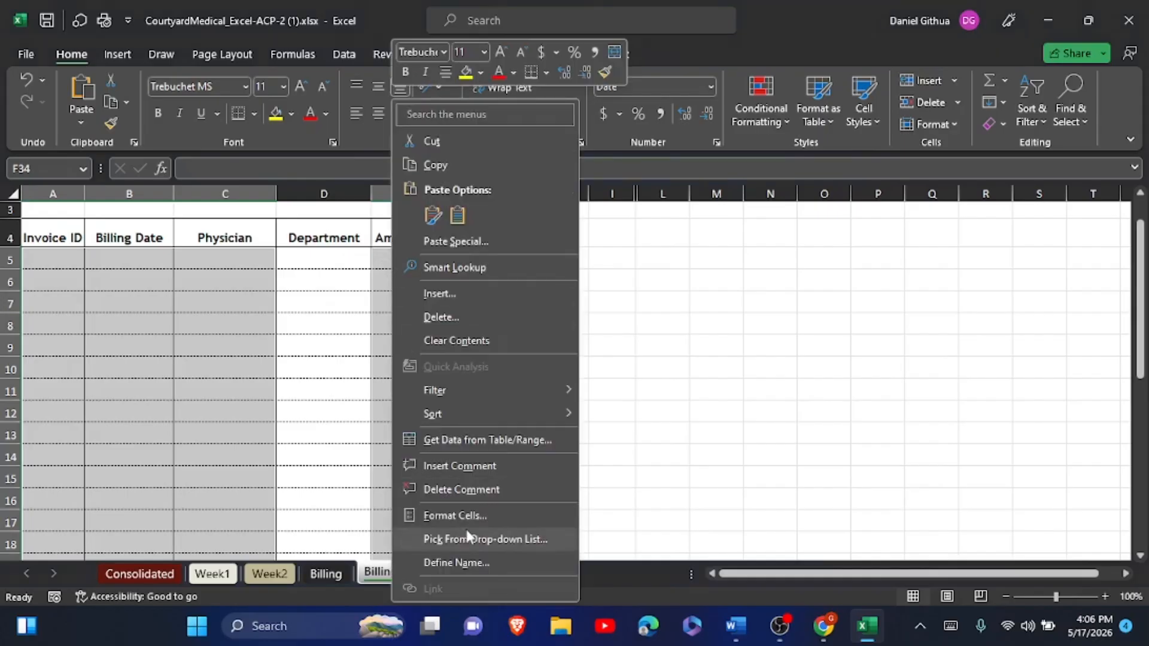
pyautogui.click(480, 515)
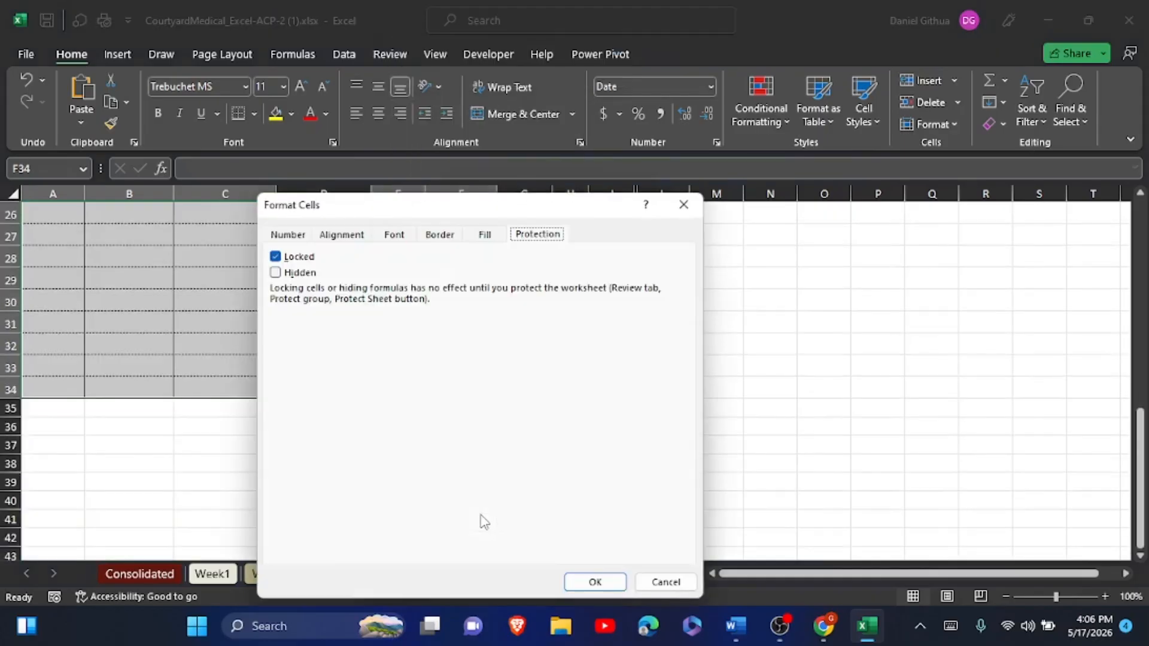
pyautogui.click(275, 257)
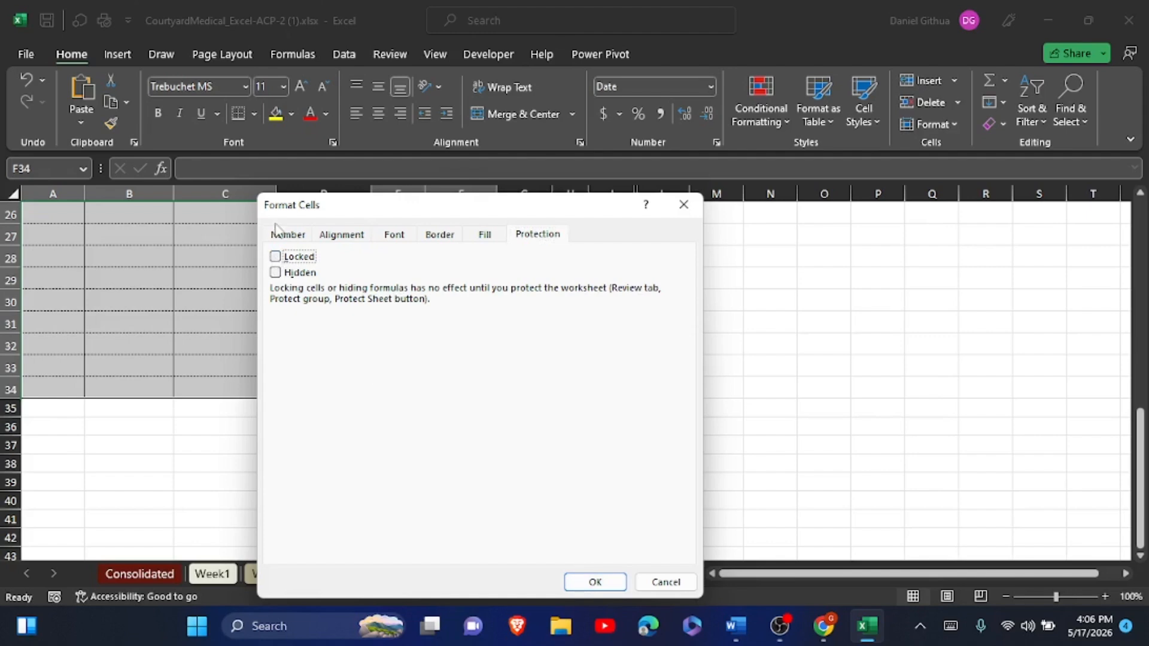
pyautogui.click(584, 579)
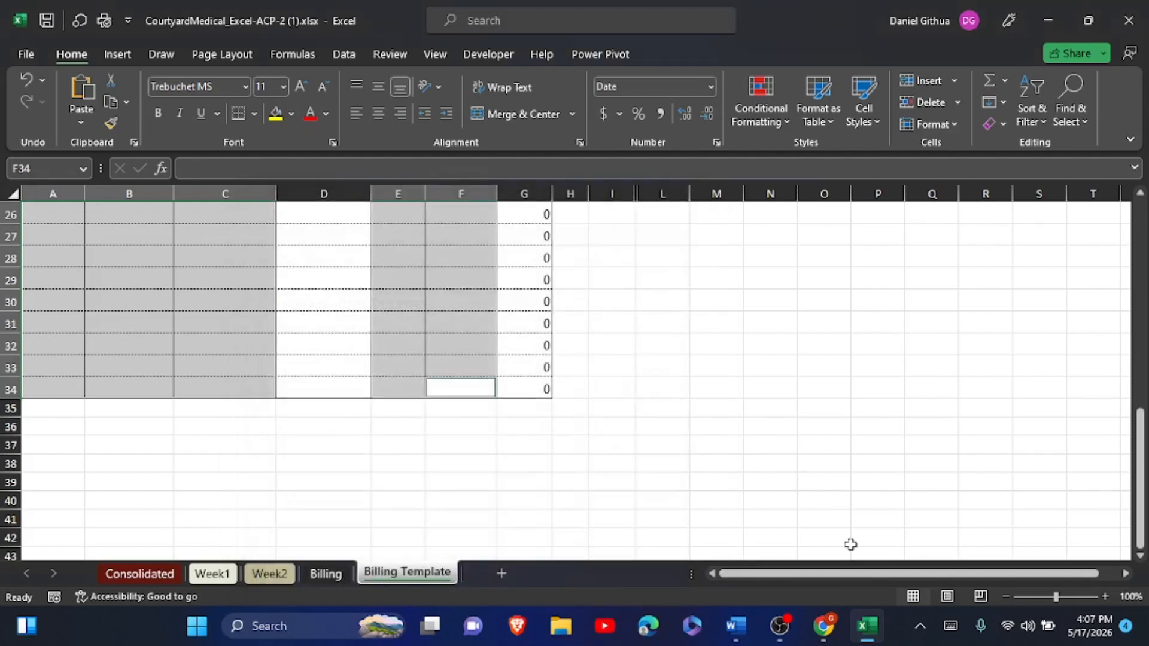
pyautogui.click(736, 625)
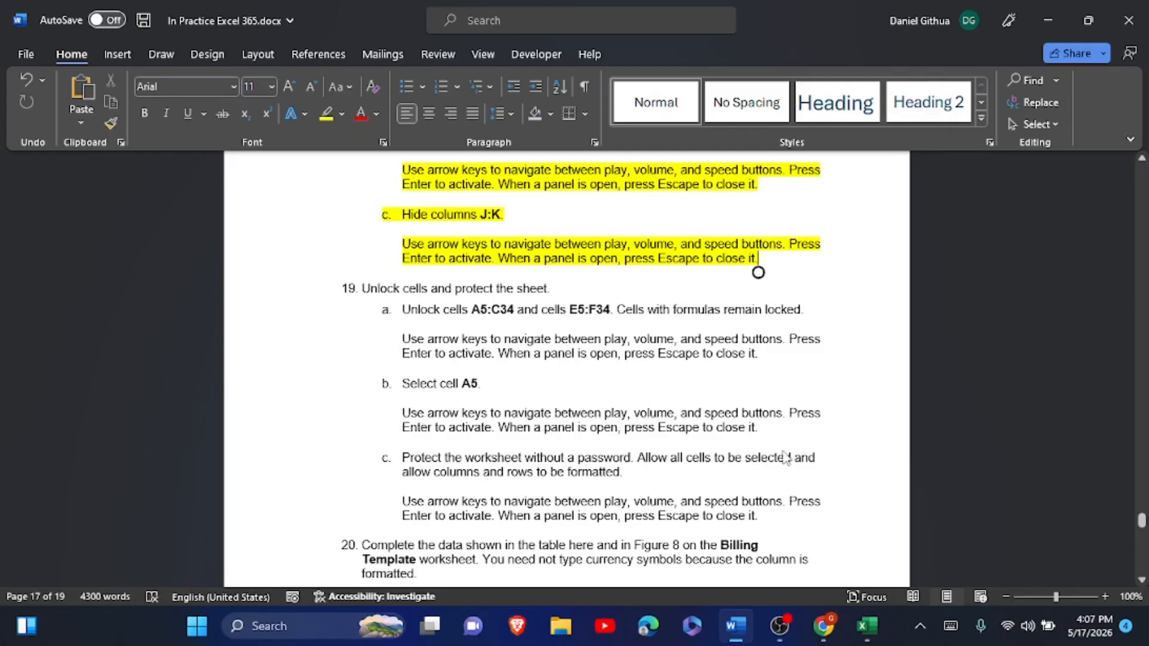
# - Back in Excel, check the Protection settings of cell A5, then make A5 active again
pyautogui.click(867, 628)
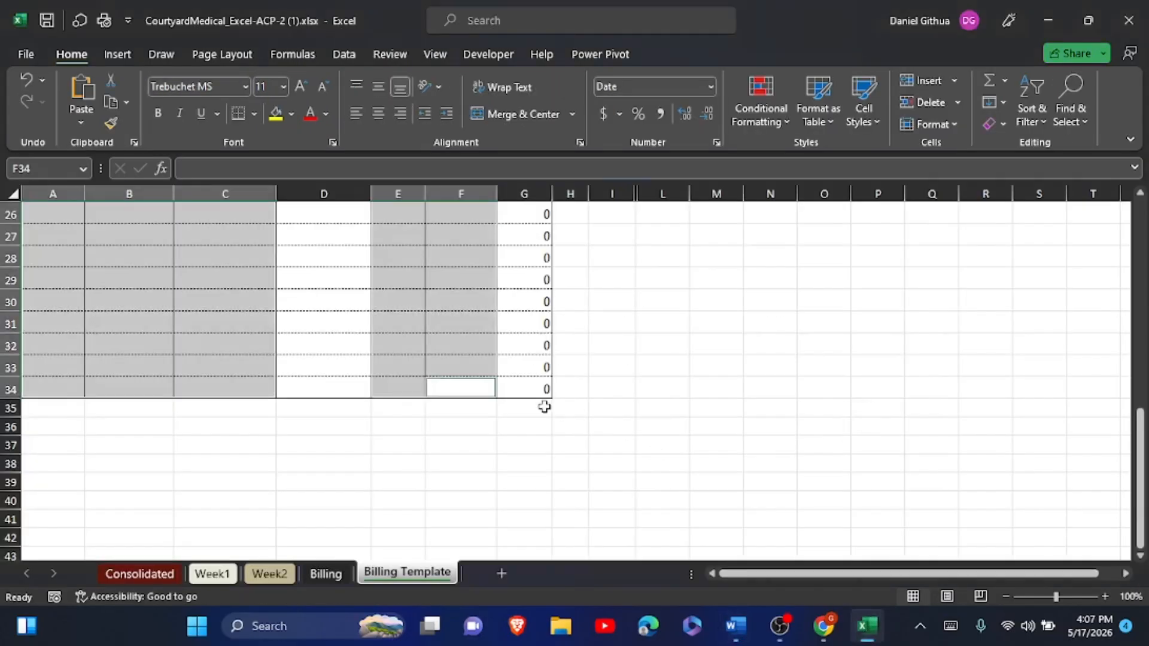
pyautogui.scroll(8, 544, 406)
pyautogui.click(43, 453)
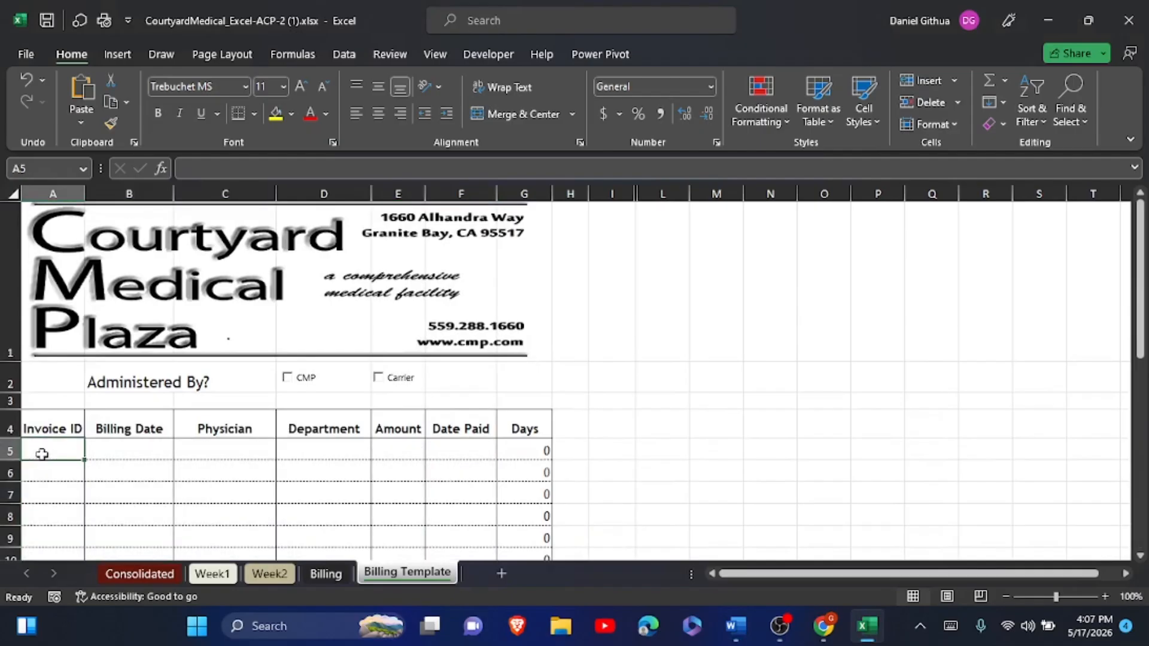
pyautogui.rightClick(41, 454)
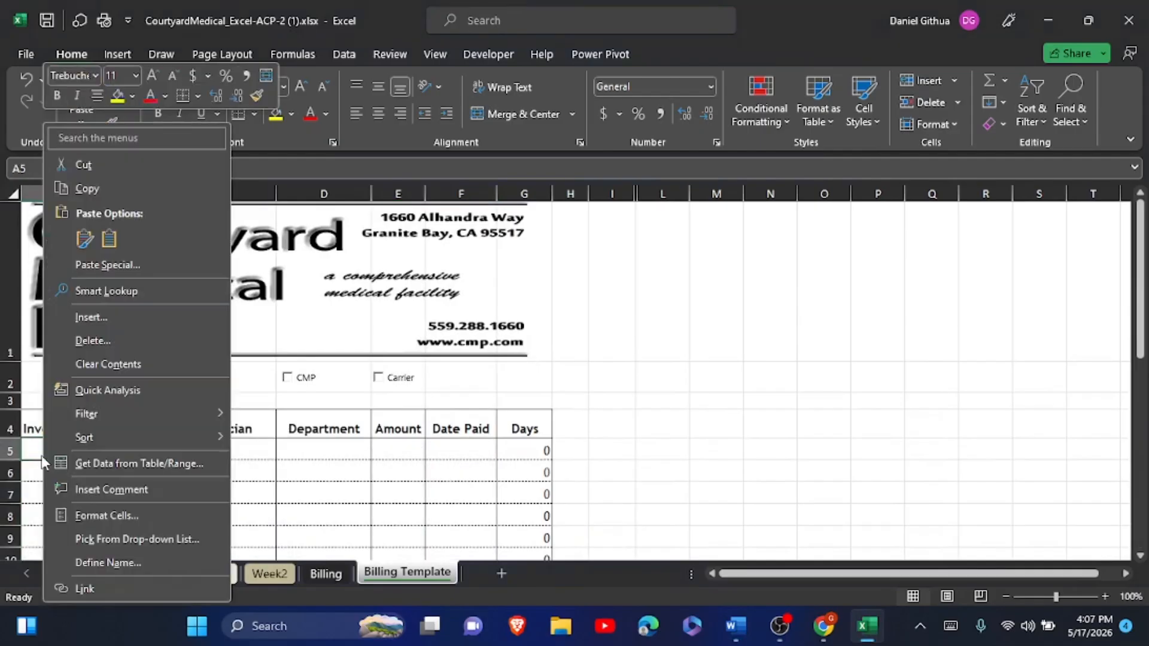
pyautogui.click(121, 517)
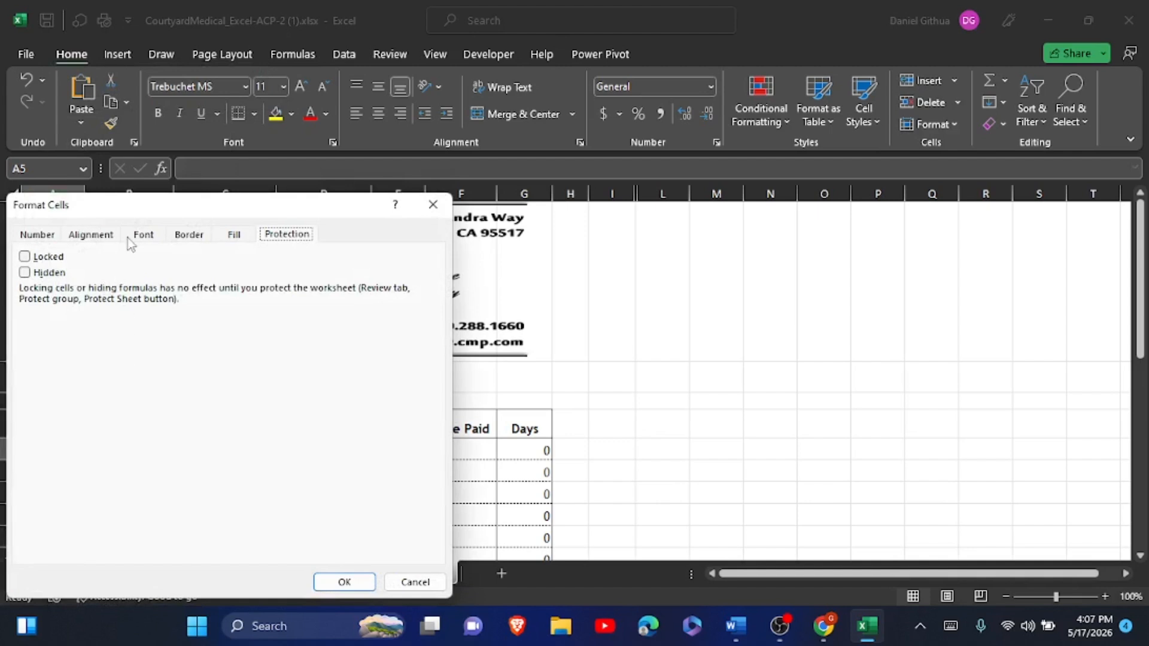
pyautogui.click(103, 239)
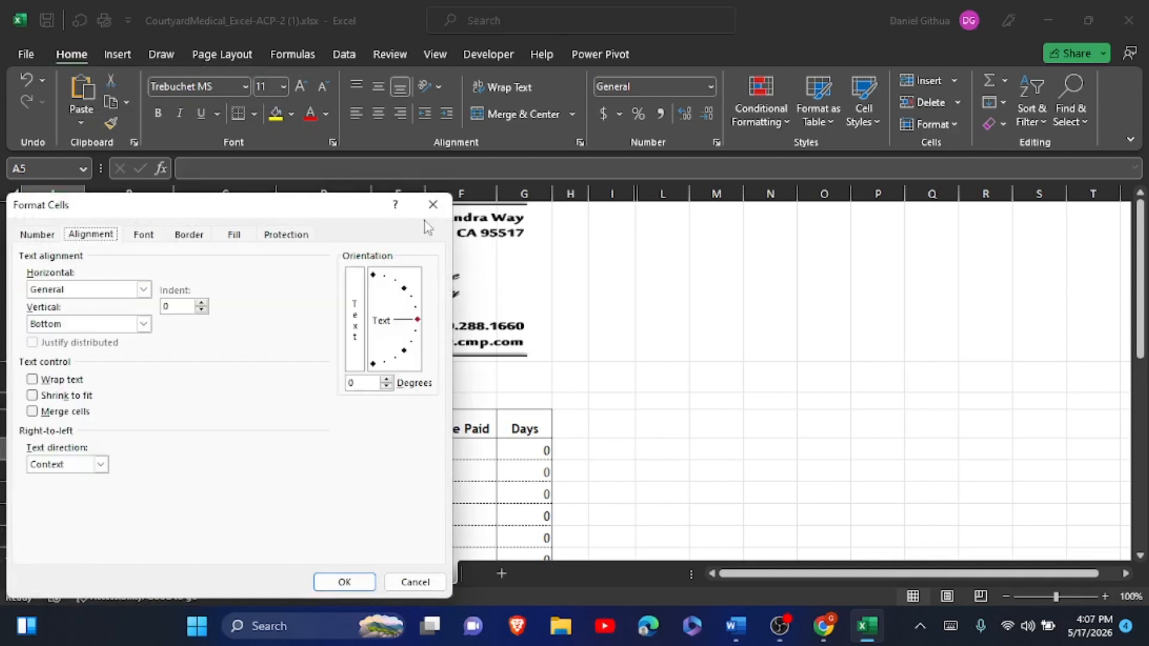
pyautogui.click(286, 236)
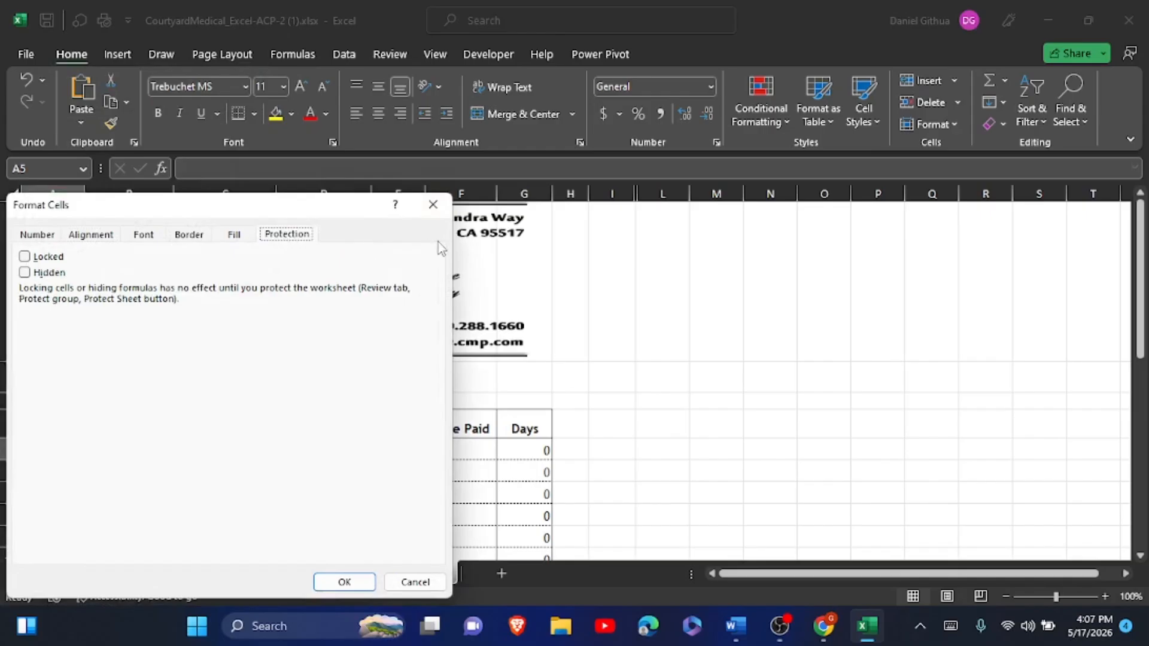
pyautogui.click(432, 208)
pyautogui.click(578, 344)
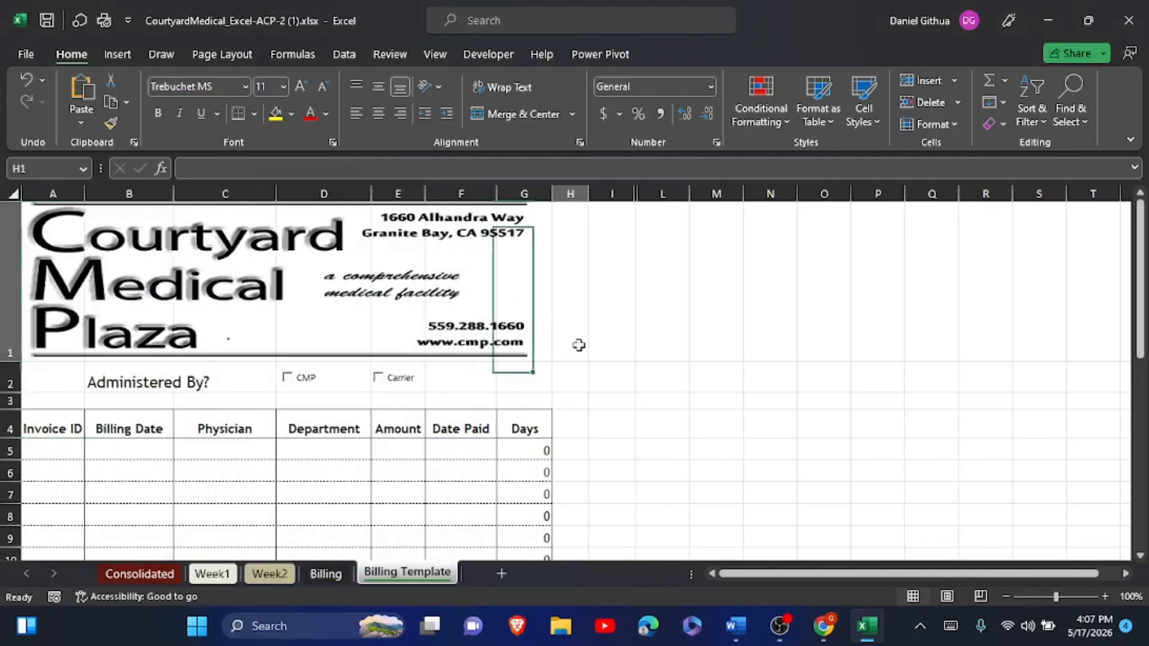
pyautogui.click(33, 447)
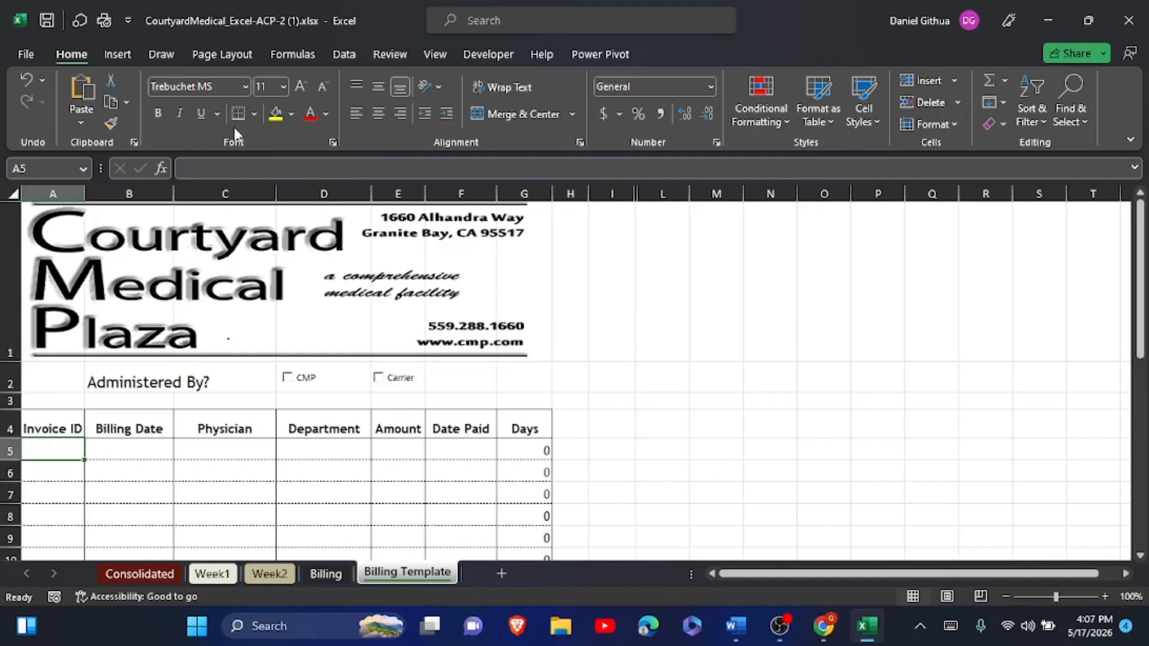
# - Protect the Billing Template sheet with no password, allowing Format columns and Format rows
pyautogui.click(234, 56)
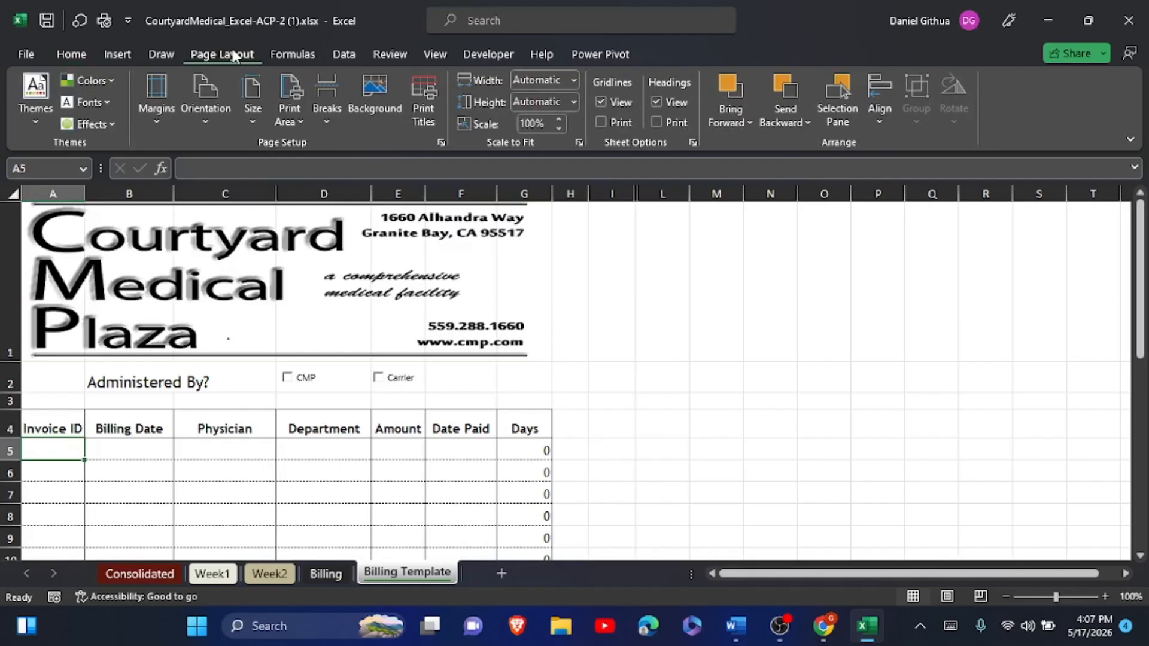
pyautogui.click(368, 56)
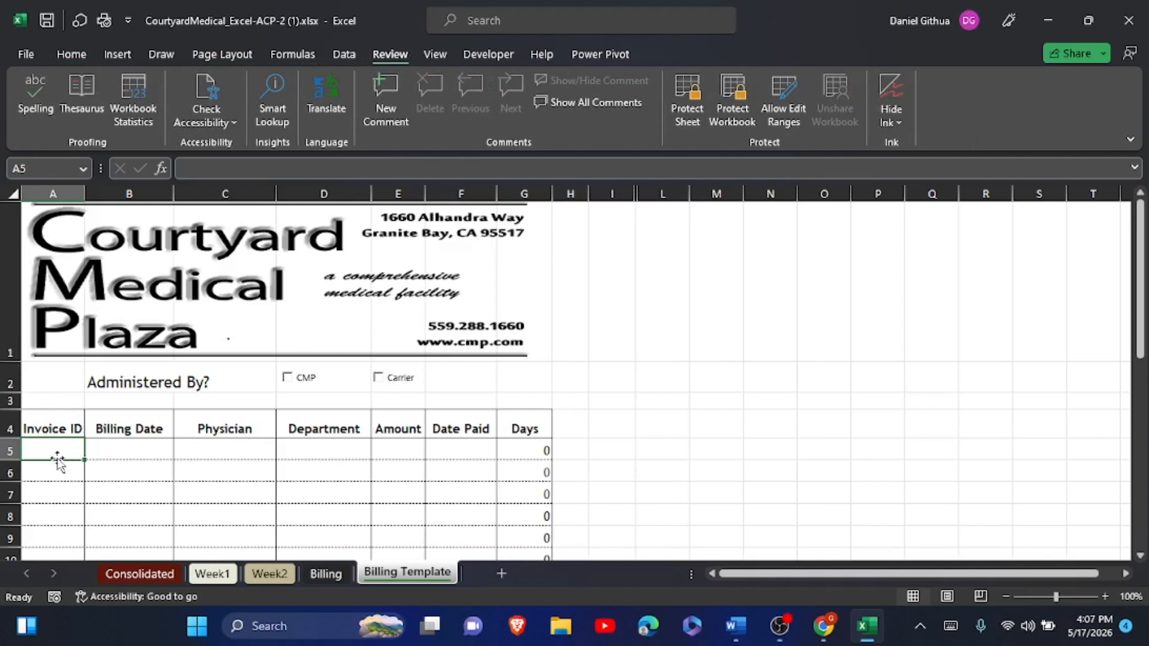
pyautogui.click(685, 111)
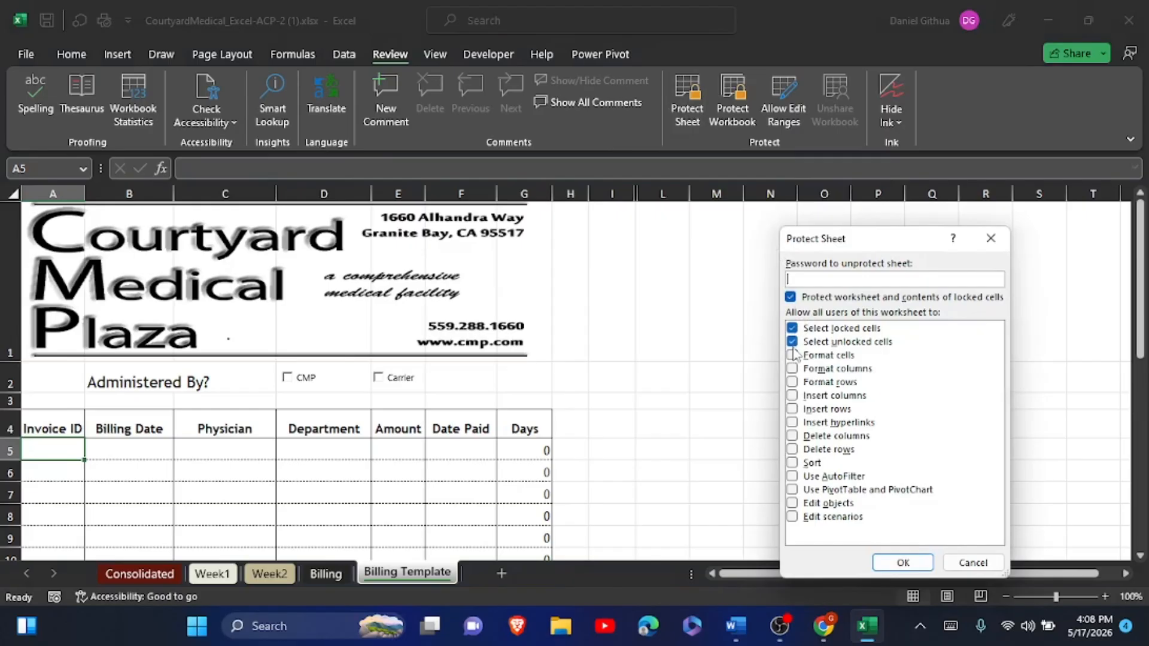
pyautogui.click(791, 370)
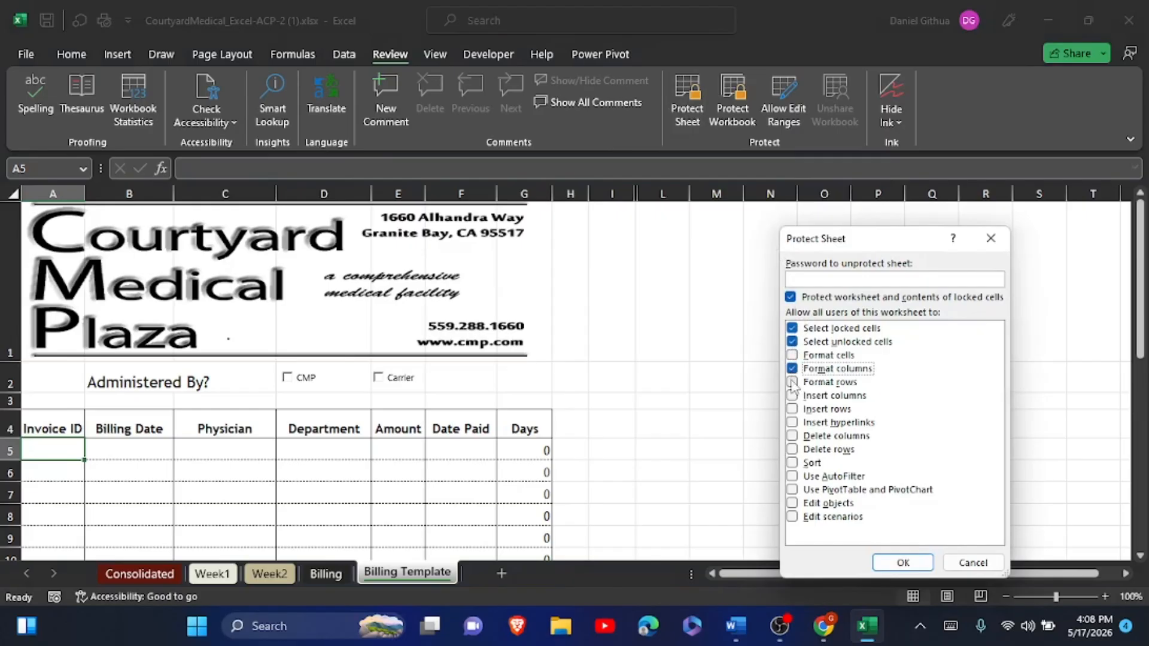
pyautogui.click(791, 383)
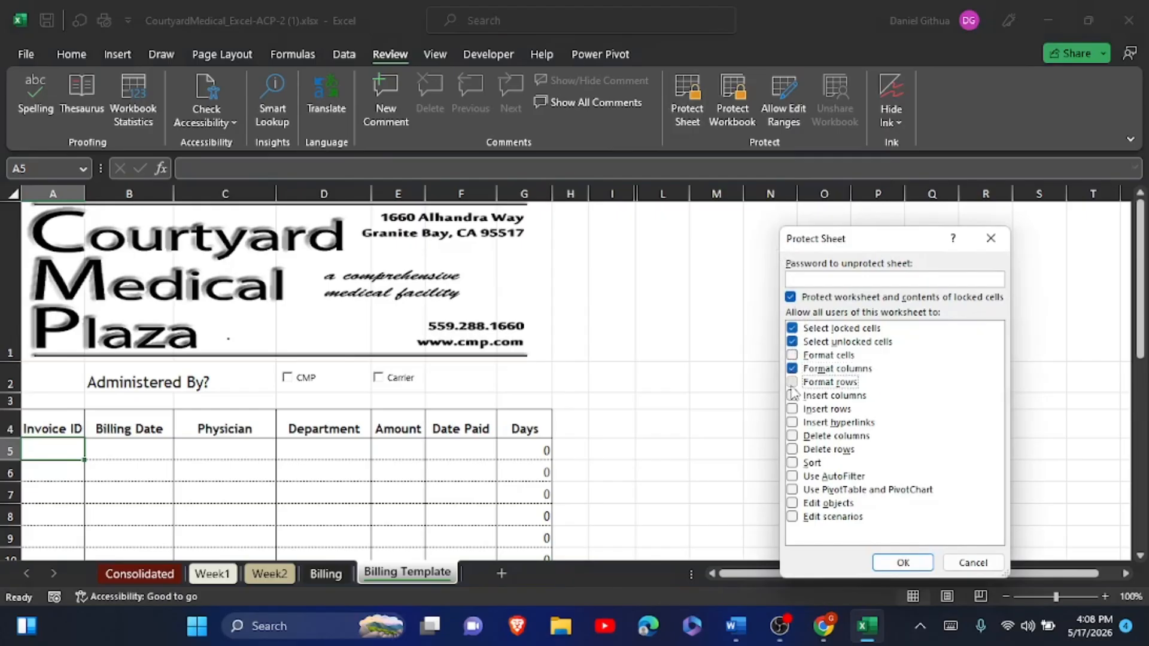
pyautogui.click(901, 561)
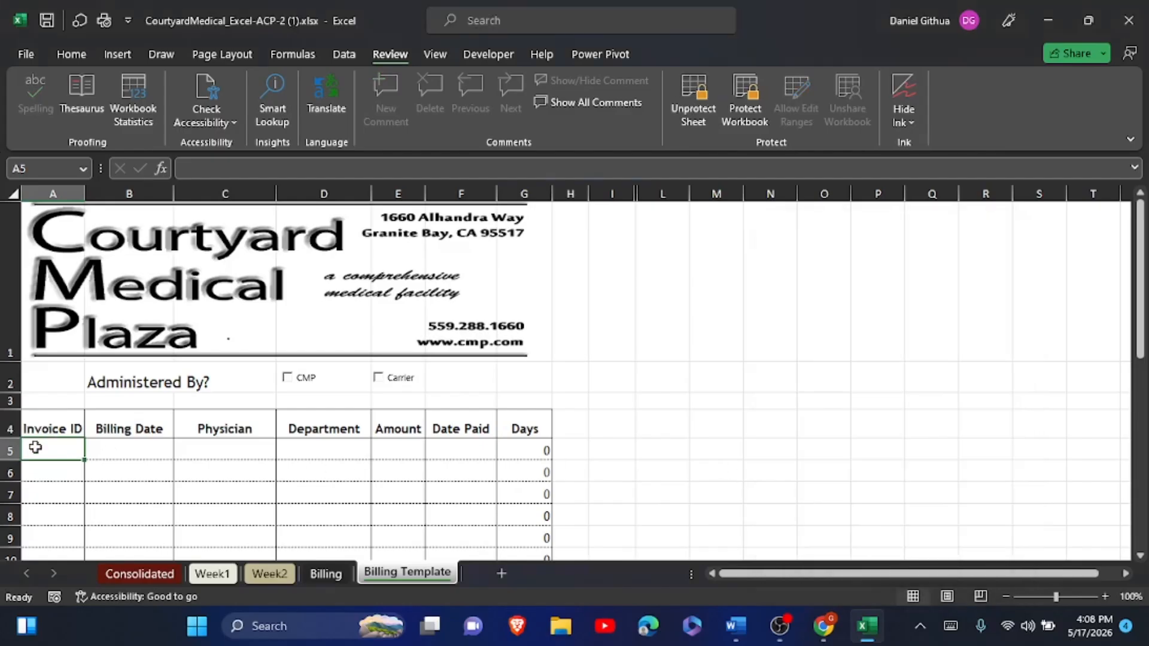
# - Unprotect the sheet and re-protect it without a password, with Format columns and Format rows re-checked
pyautogui.click(680, 118)
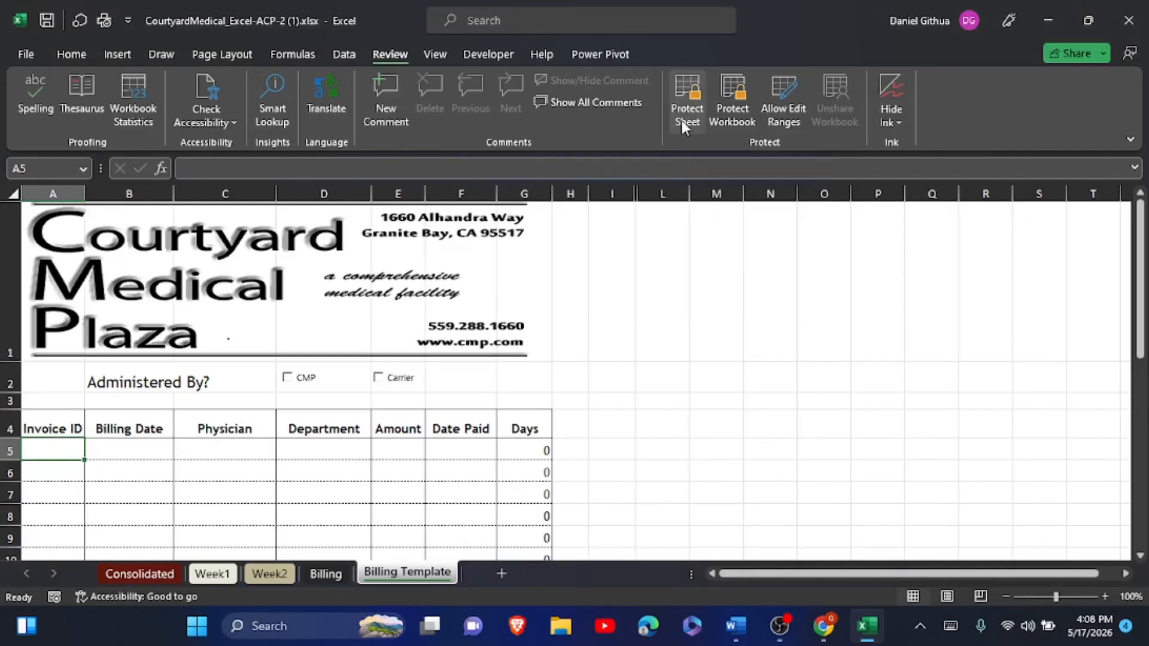
pyautogui.click(681, 121)
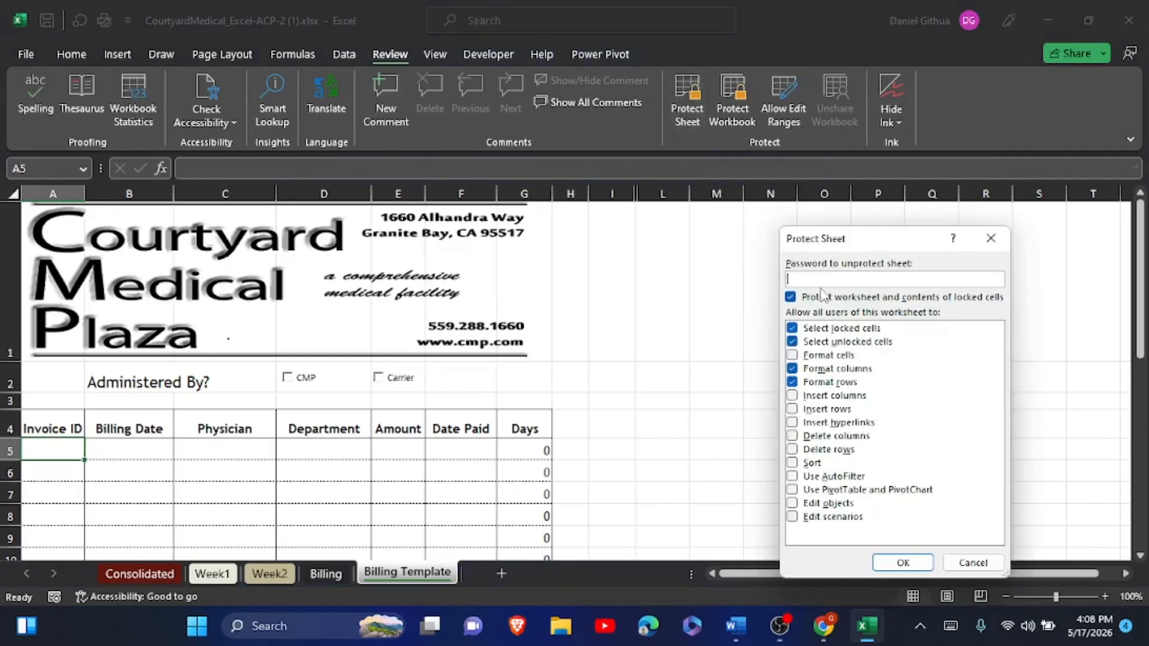
pyautogui.click(792, 369)
pyautogui.click(791, 382)
pyautogui.click(791, 368)
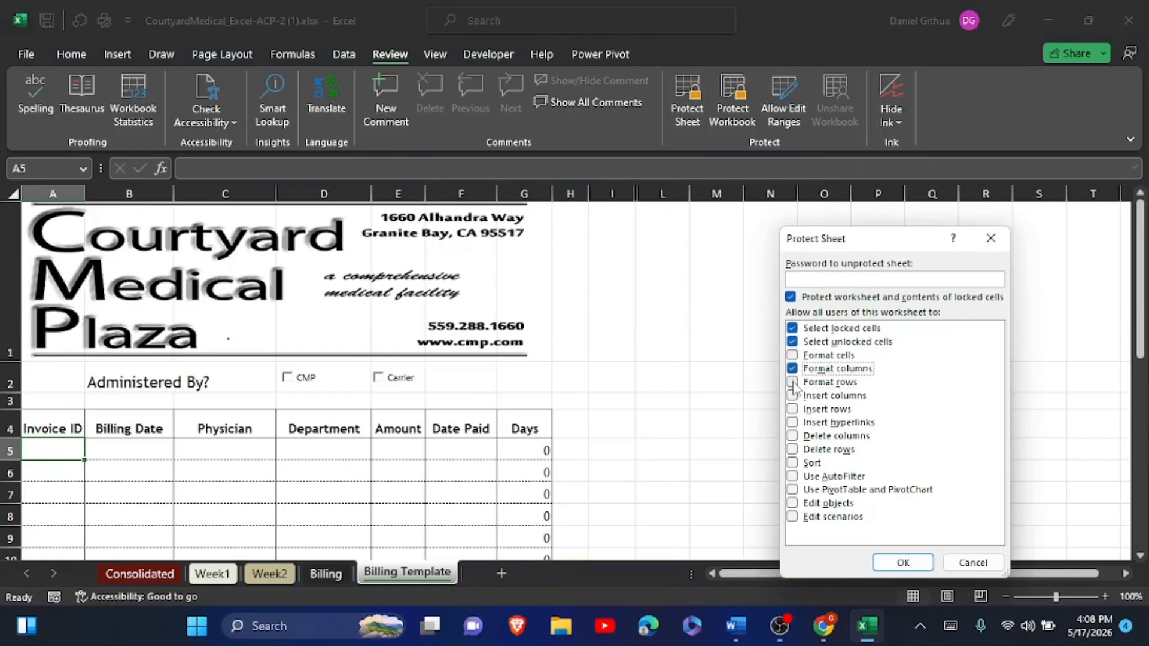
pyautogui.click(792, 382)
pyautogui.click(892, 565)
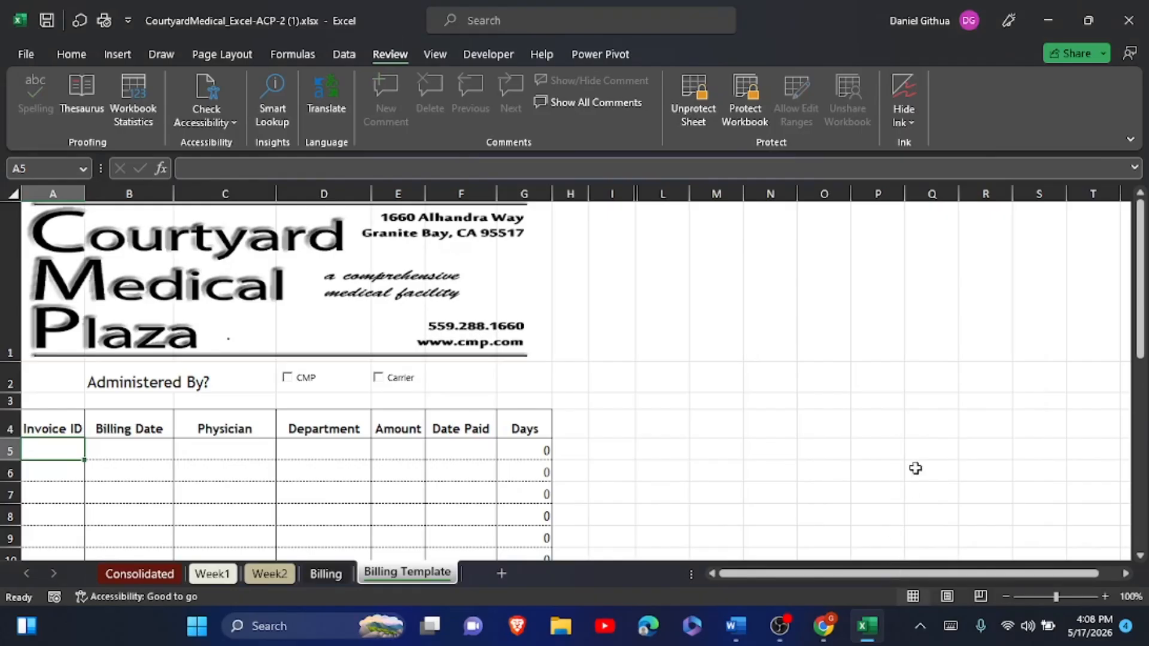
# - Unprotect and protect the sheet once more, keeping the chosen permissions
pyautogui.click(705, 113)
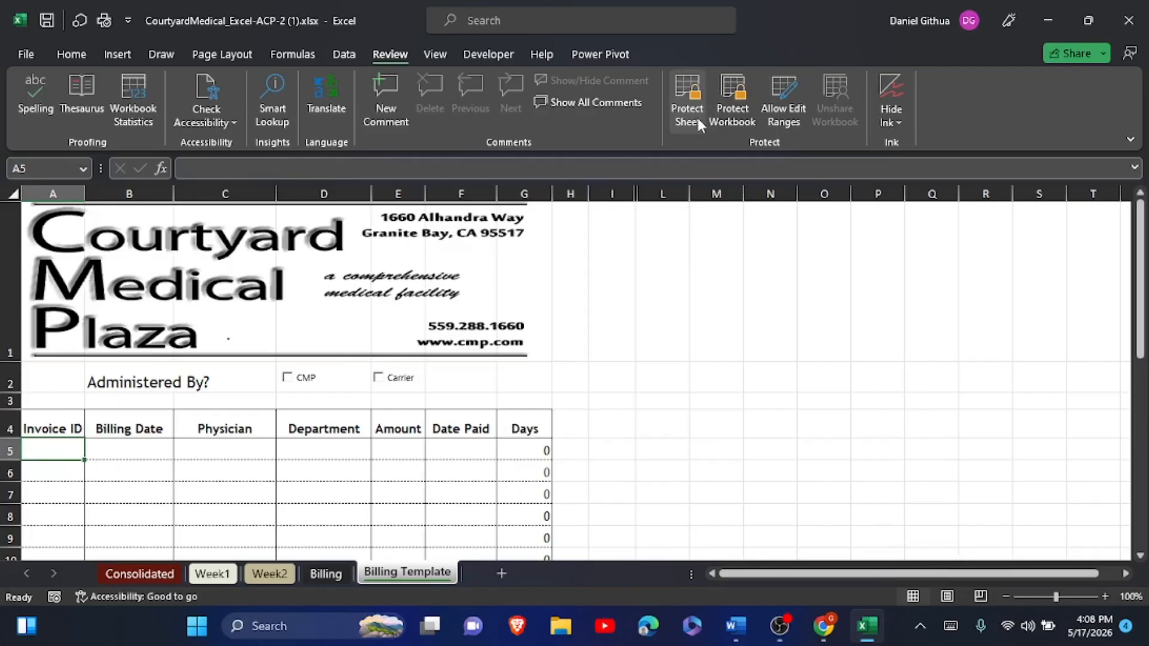
pyautogui.click(696, 116)
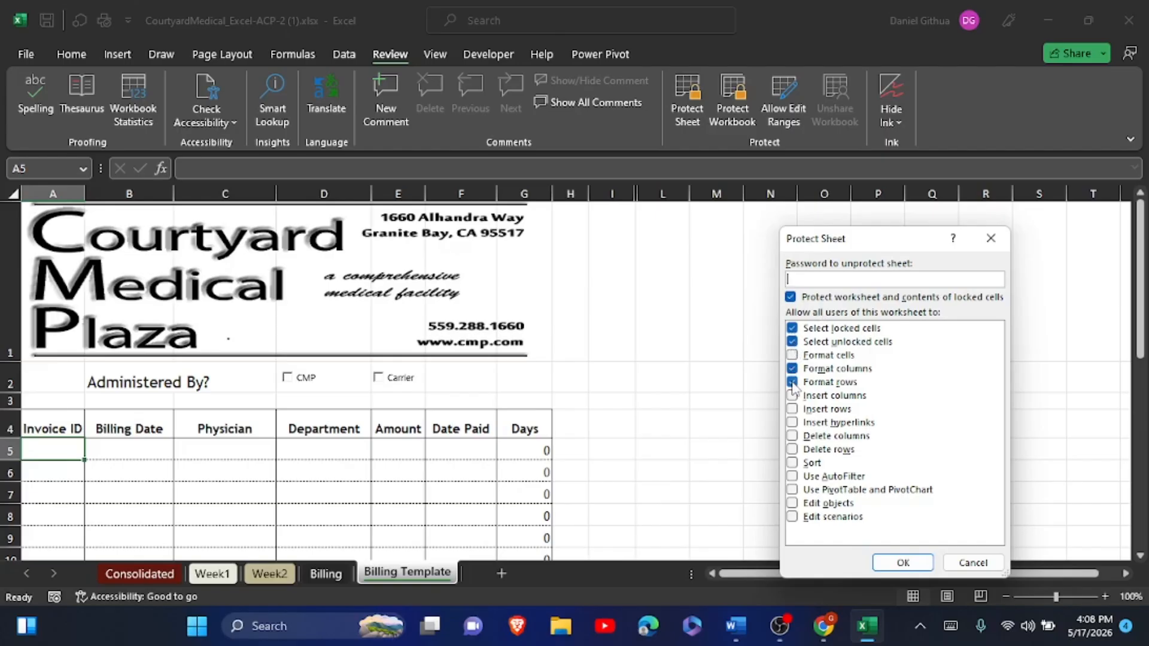
pyautogui.click(893, 563)
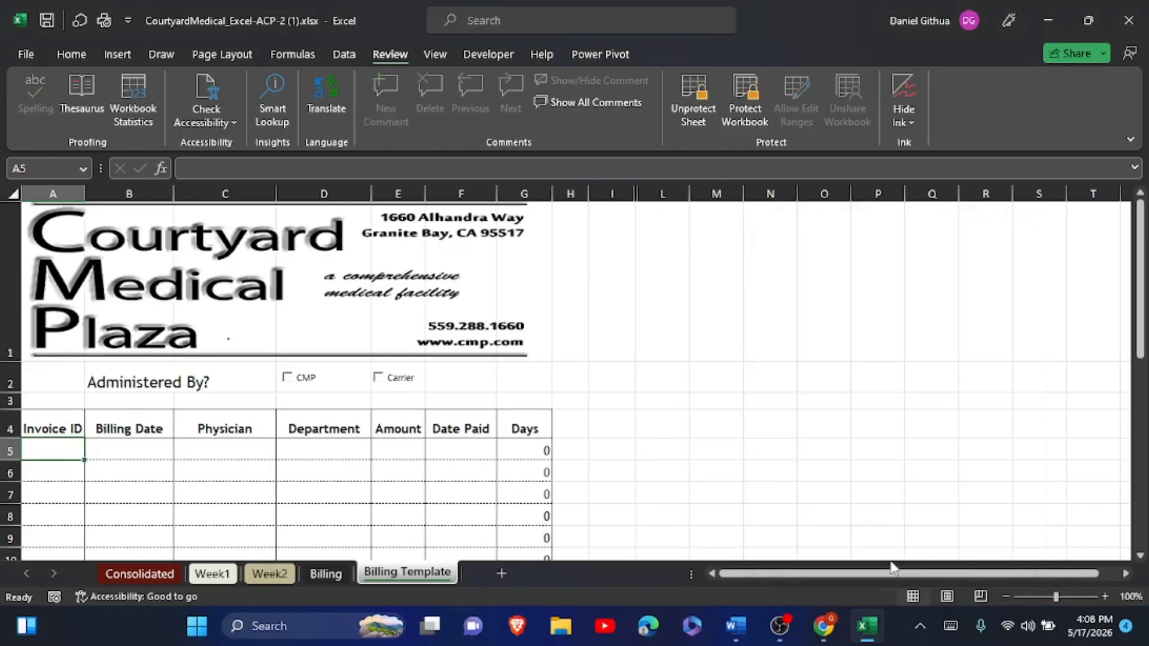
# - Highlight step 19's text through item c in yellow in the Word instructions, then return to Excel
pyautogui.click(741, 621)
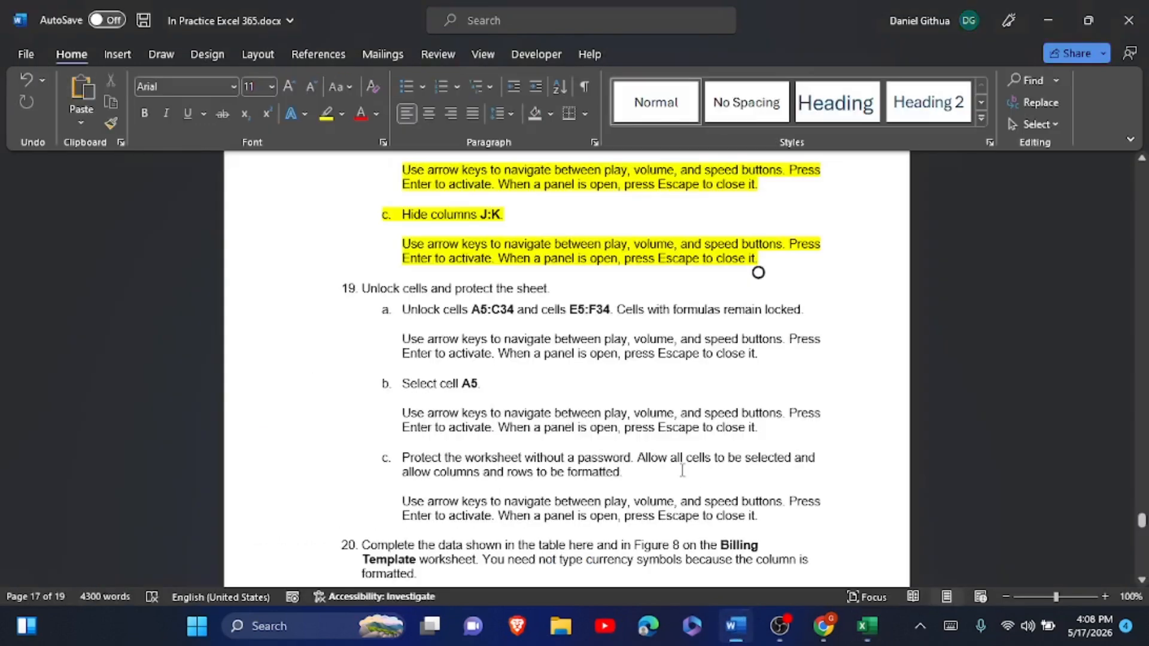
pyautogui.click(349, 288)
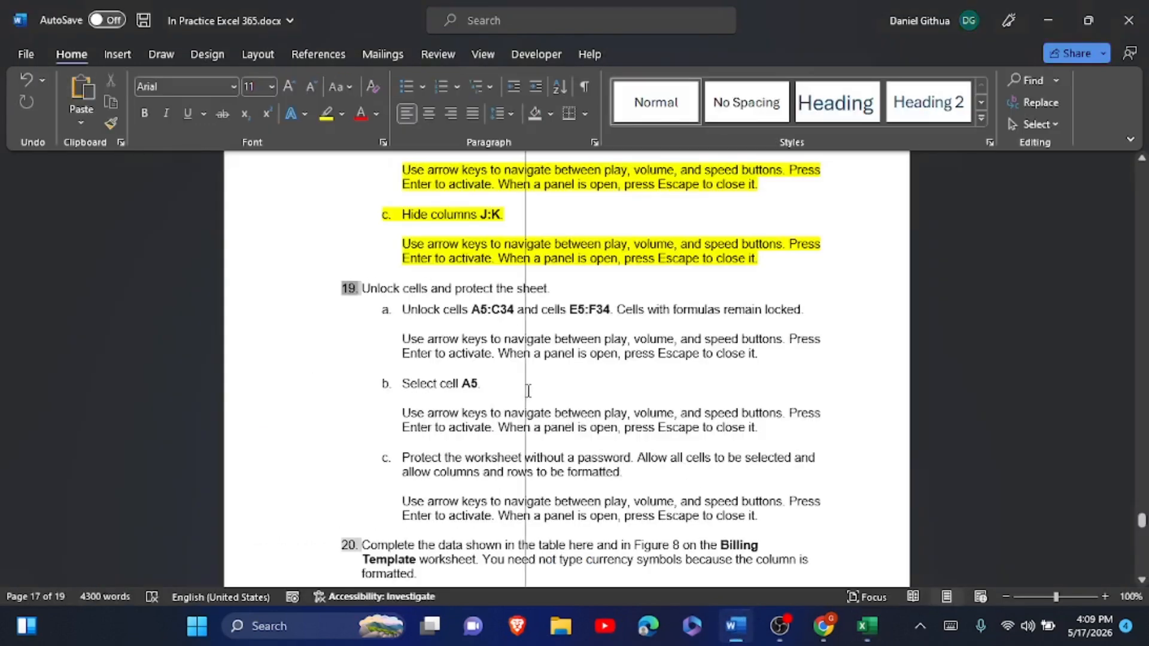
pyautogui.moveTo(363, 289); pyautogui.dragTo(780, 515)
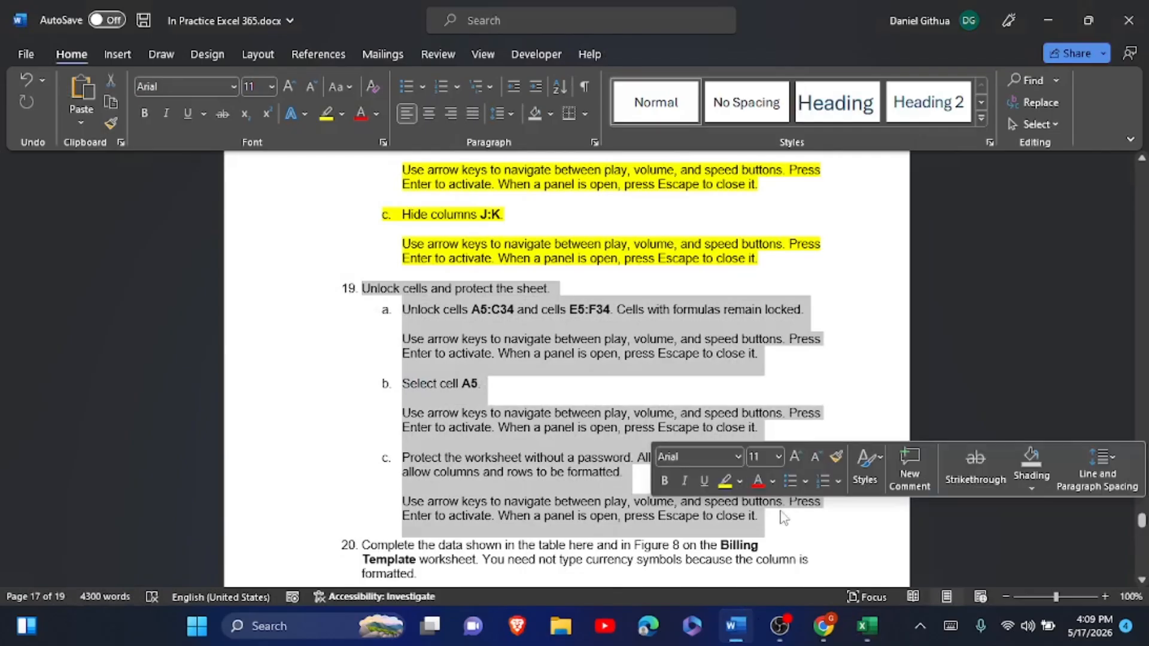
pyautogui.click(725, 488)
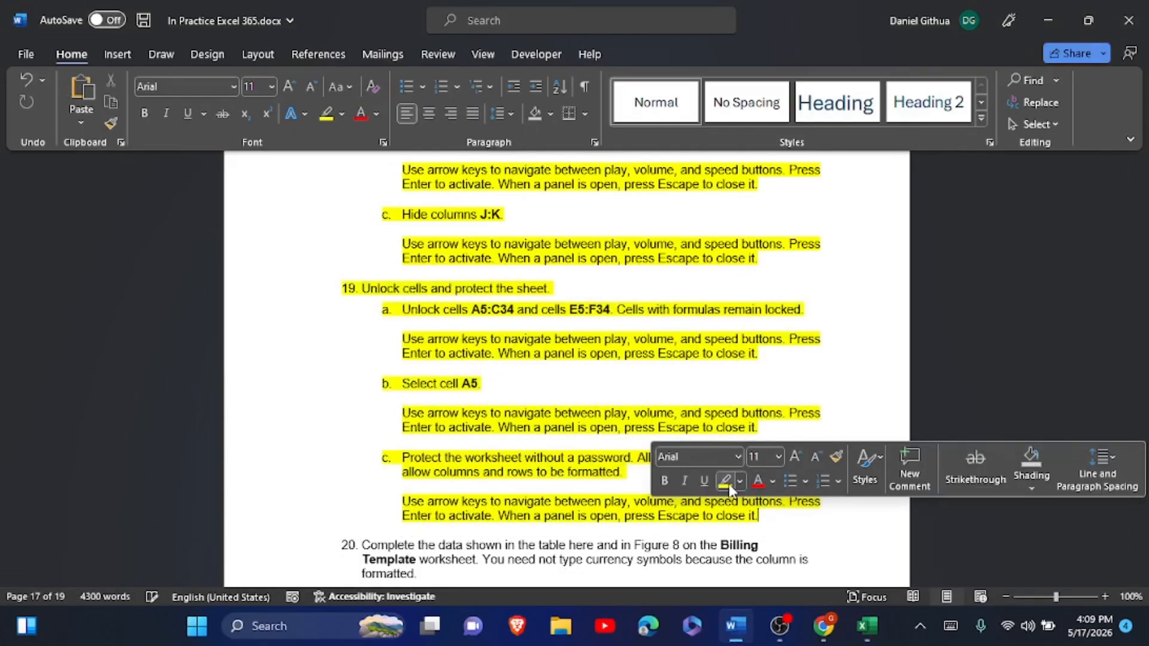
pyautogui.scroll(-6, 730, 489)
pyautogui.scroll(-1, 733, 491)
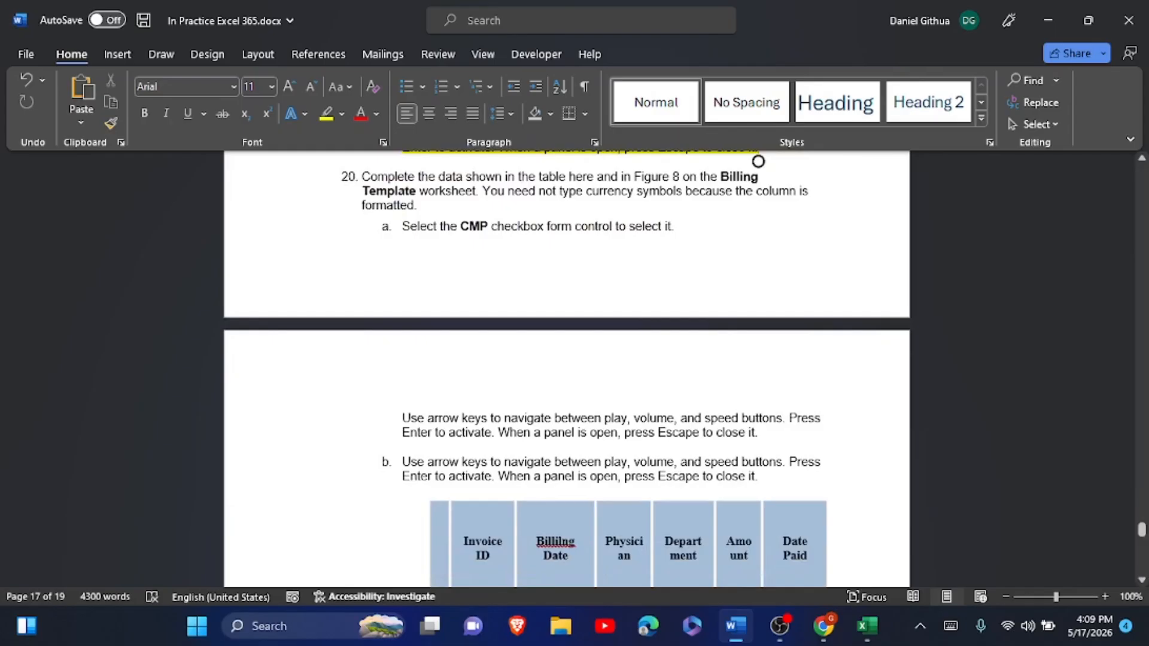
pyautogui.scroll(-1, 566, 368)
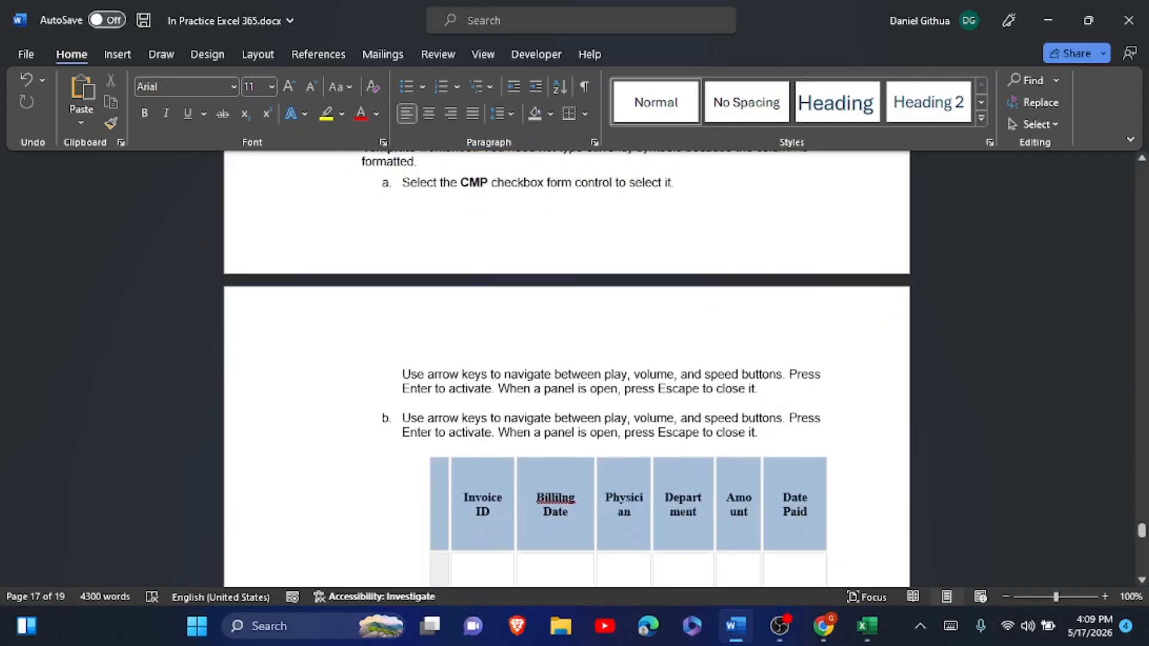
pyautogui.hotkey('alt', 'Tab')
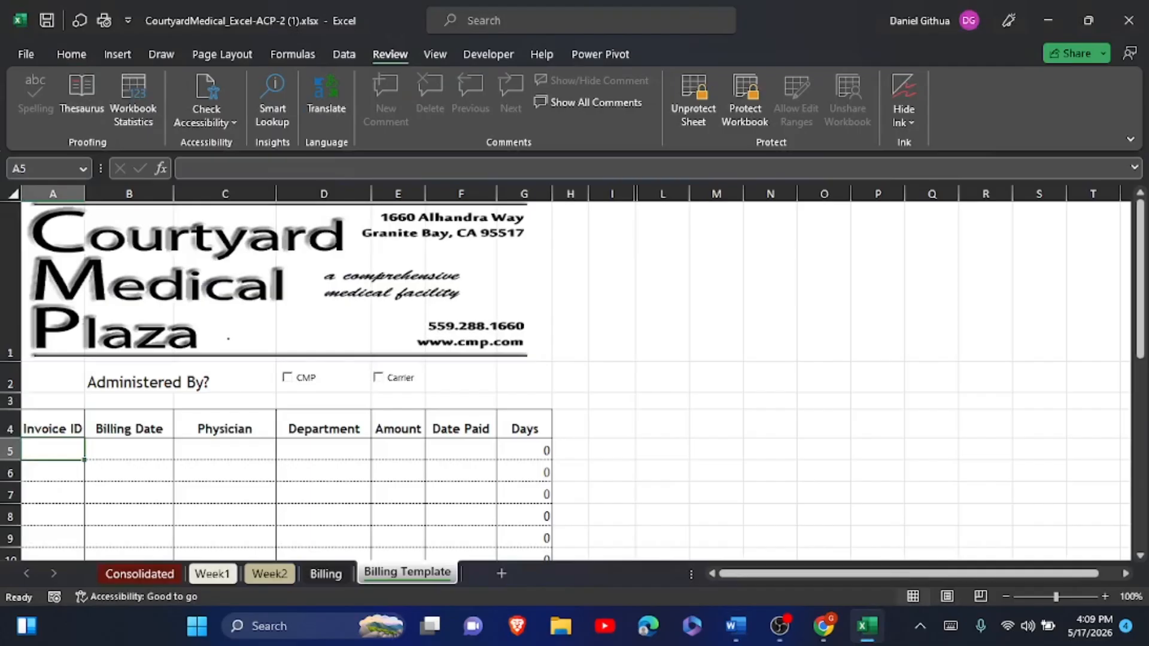
# - Tick CMP under Administered By and paste invoice ID CMP0035 from the Word table into A5
pyautogui.click(53, 450)
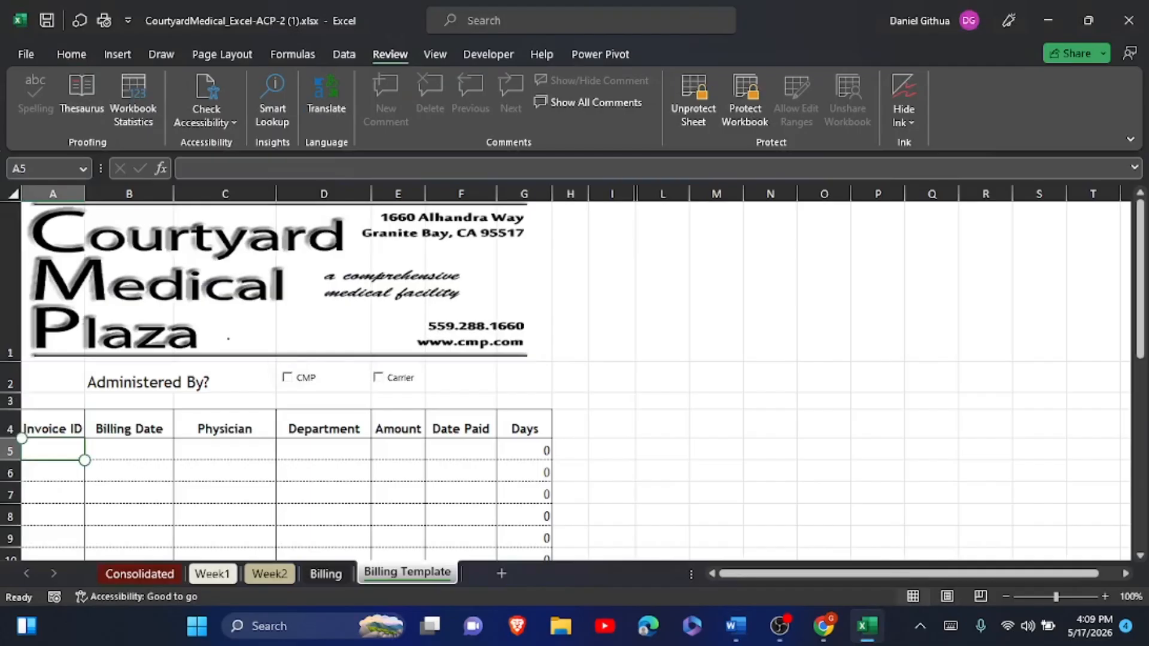
pyautogui.click(307, 379)
pyautogui.hotkey('alt', 'Tab')
pyautogui.scroll(-3, 391, 507)
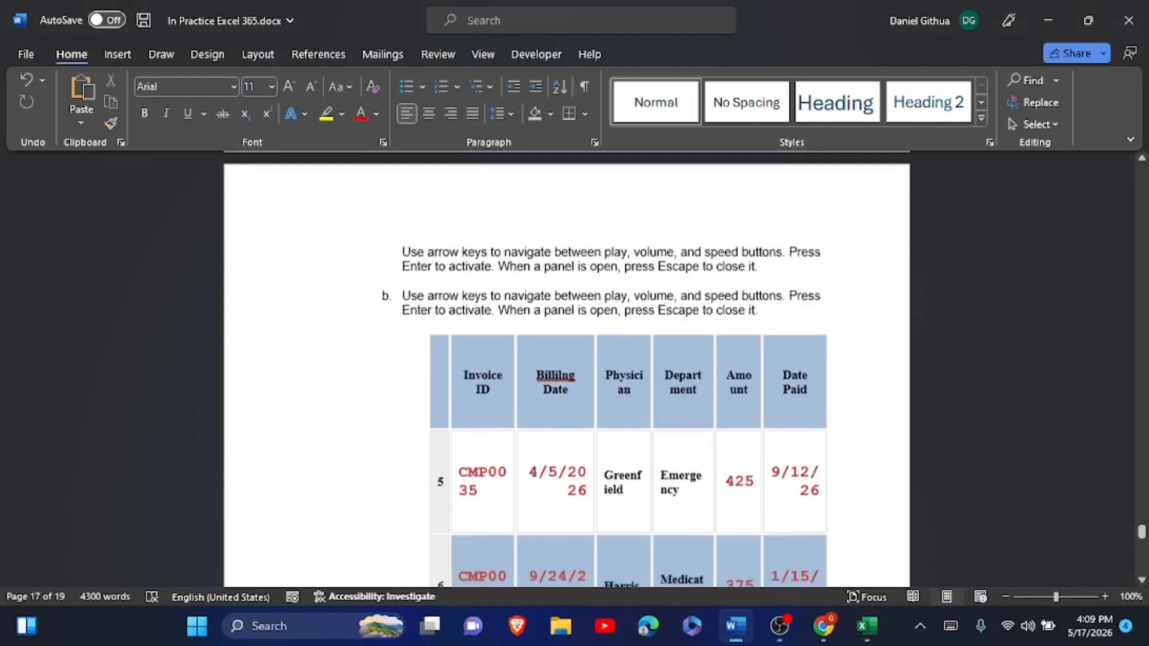
pyautogui.scroll(-1, 566, 368)
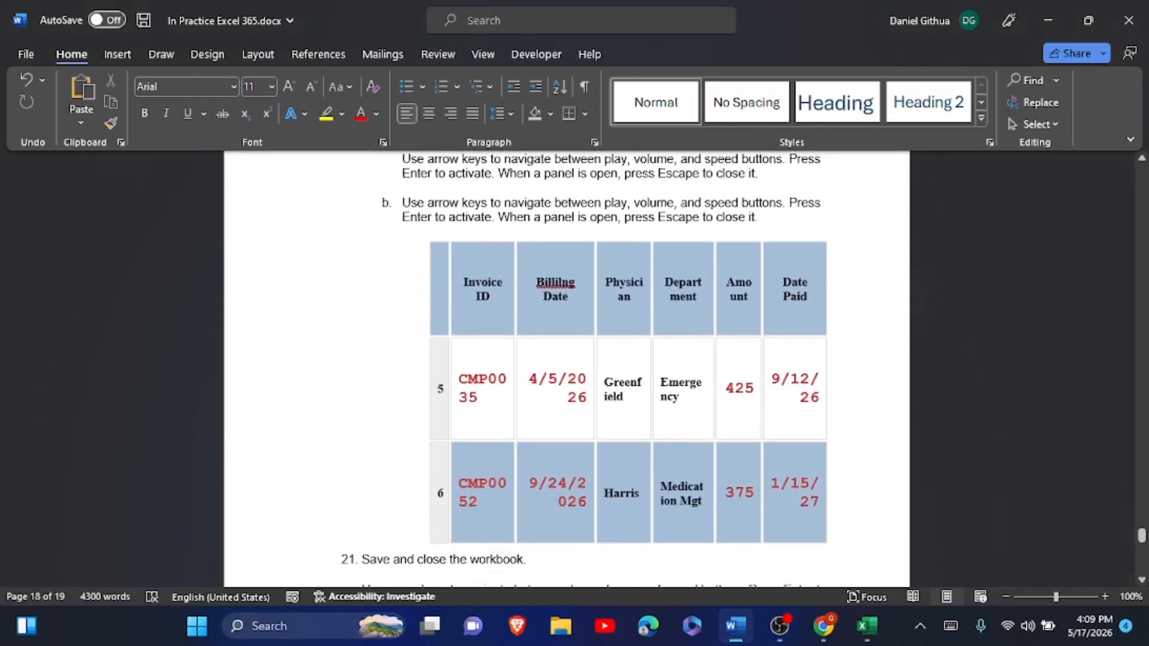
pyautogui.click(461, 383)
pyautogui.doubleClick(485, 404)
pyautogui.hotkey('ctrl', 'c')
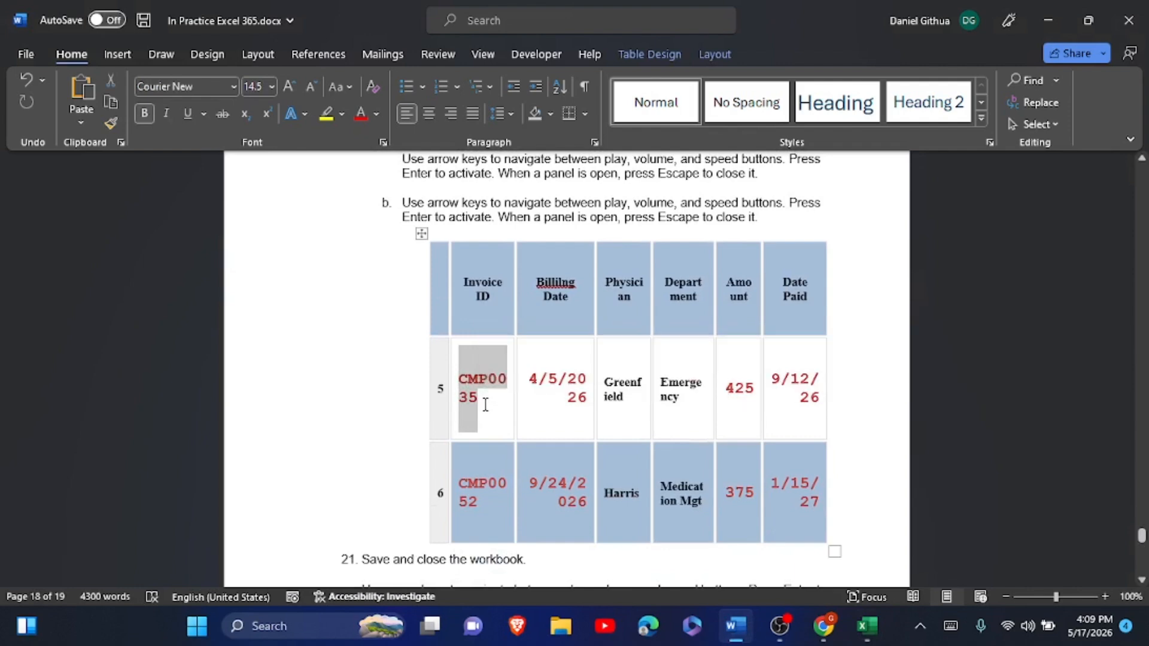
pyautogui.moveTo(866, 626)
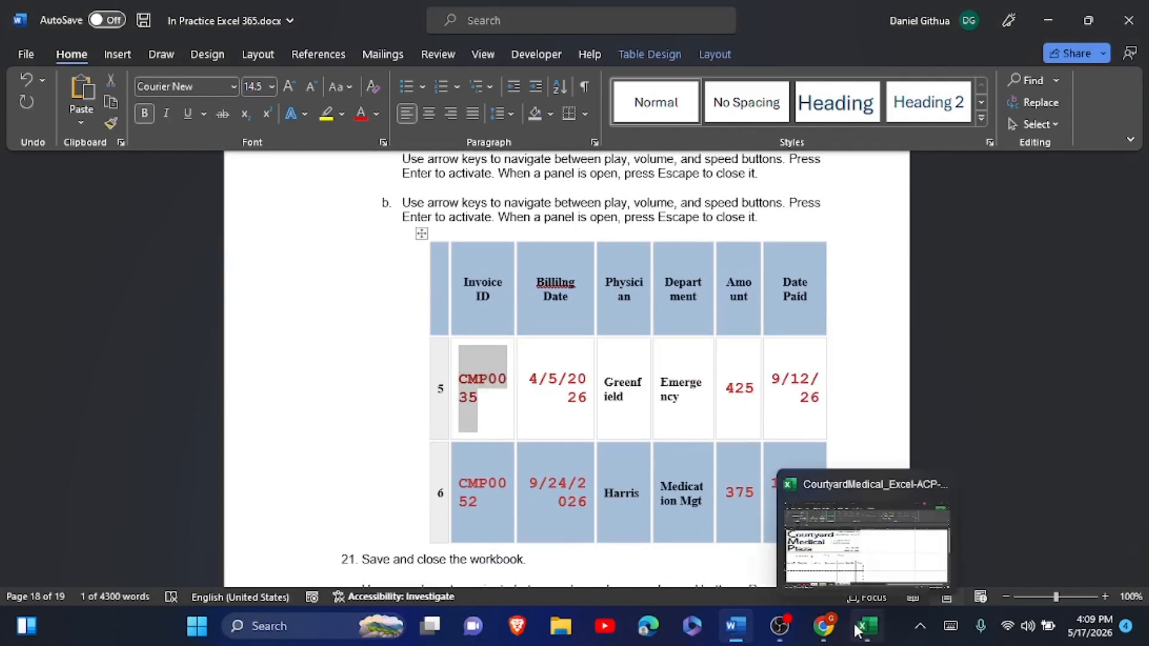
pyautogui.click(876, 546)
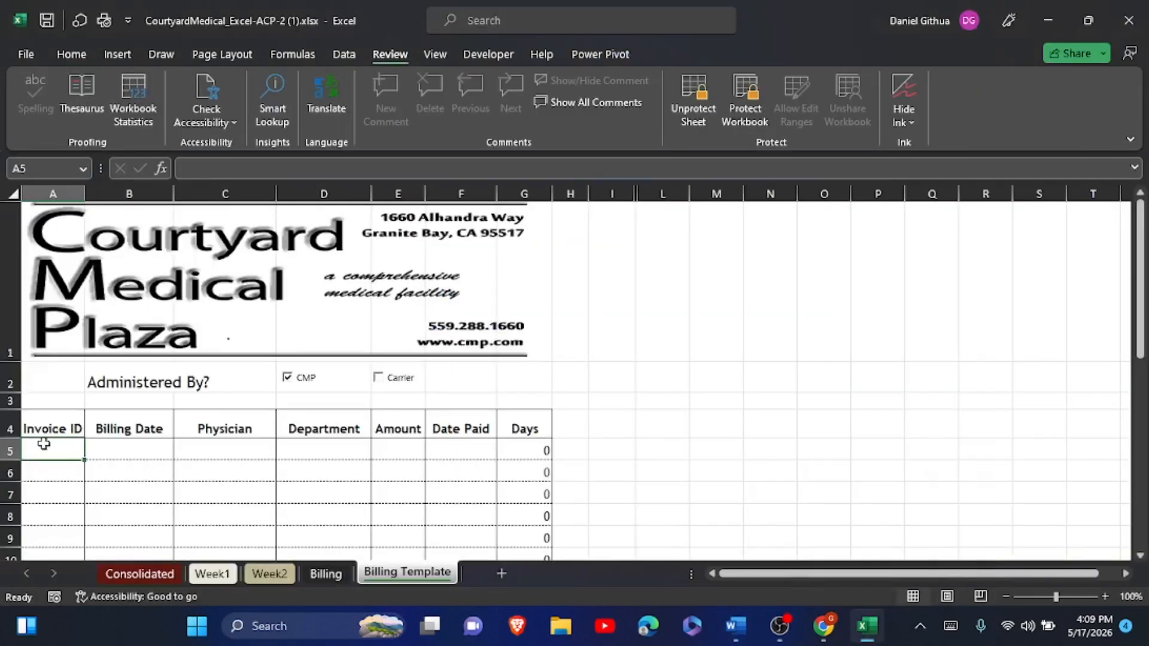
pyautogui.click(185, 163)
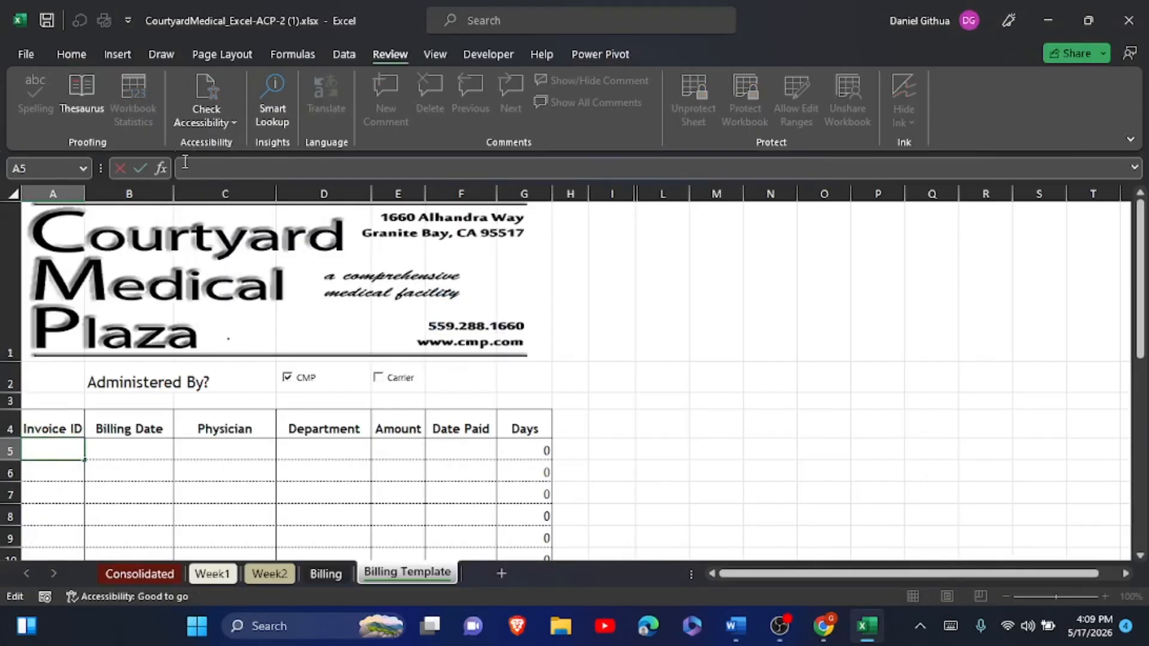
pyautogui.hotkey('ctrl', 'v')
# - Confirm CMP0035 and paste the billing date 4/5/2026 into B5
pyautogui.click(140, 168)
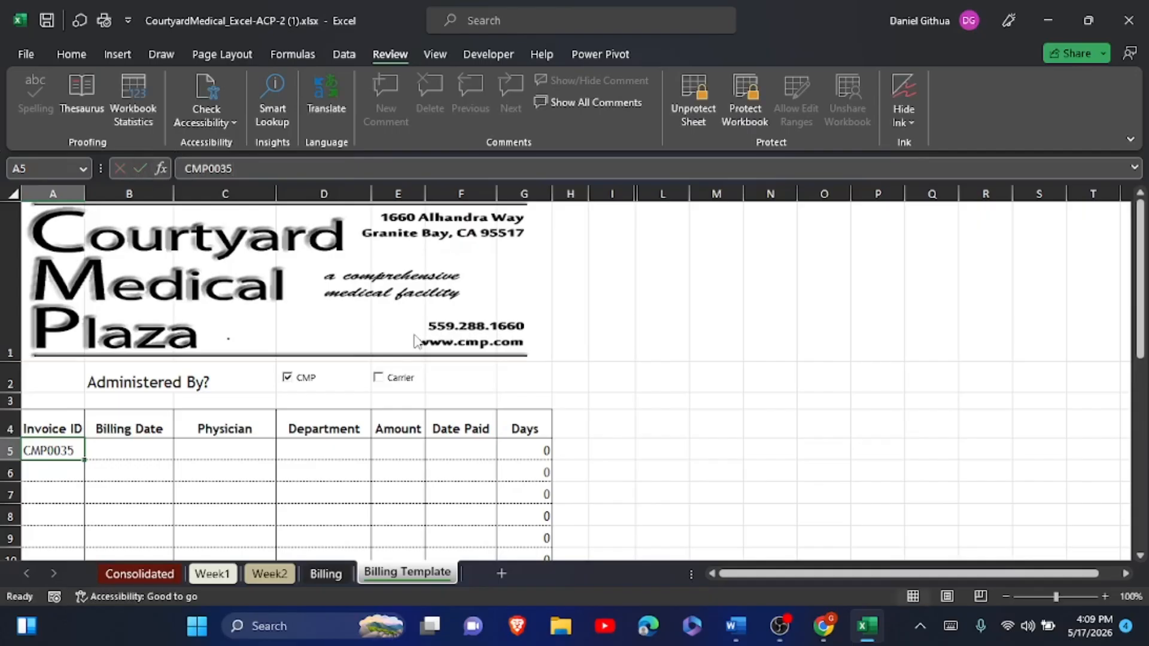
pyautogui.click(736, 626)
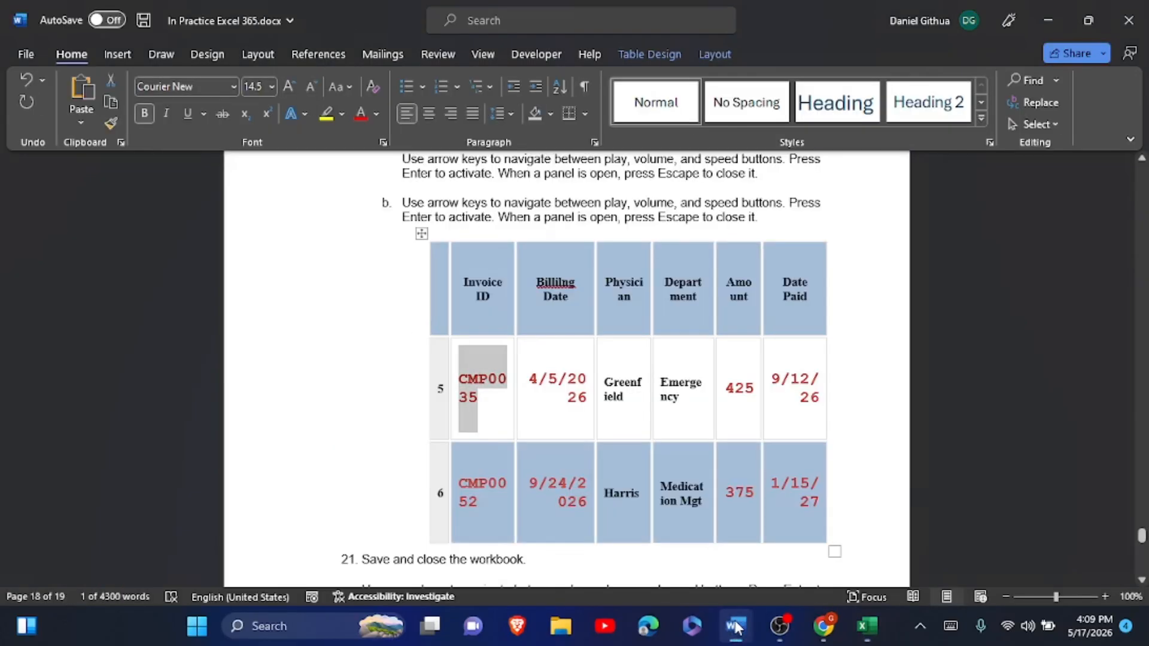
pyautogui.moveTo(530, 380); pyautogui.dragTo(578, 407)
pyautogui.hotkey('ctrl', 'c')
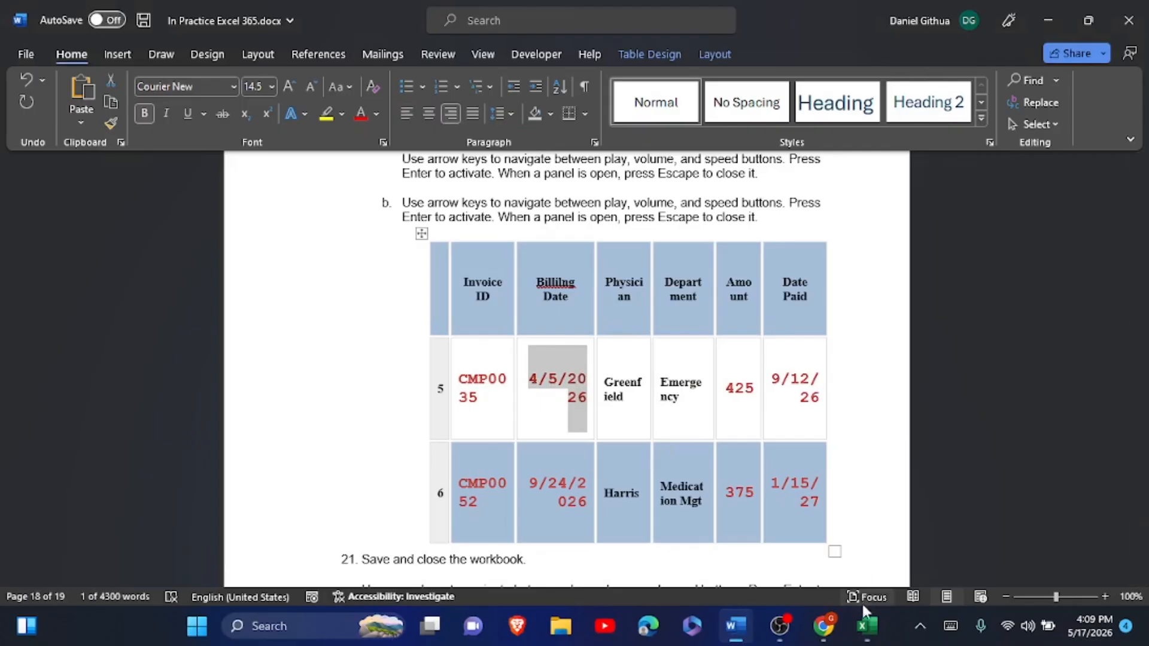
pyautogui.click(866, 626)
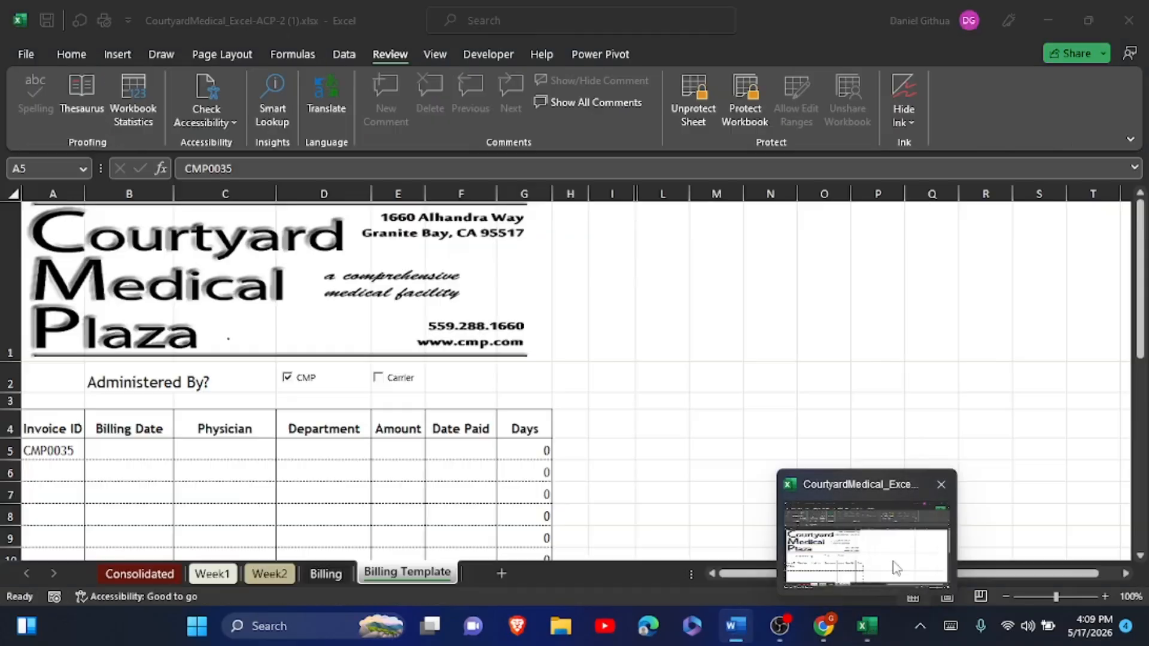
pyautogui.click(124, 446)
pyautogui.click(184, 169)
pyautogui.hotkey('ctrl', 'v')
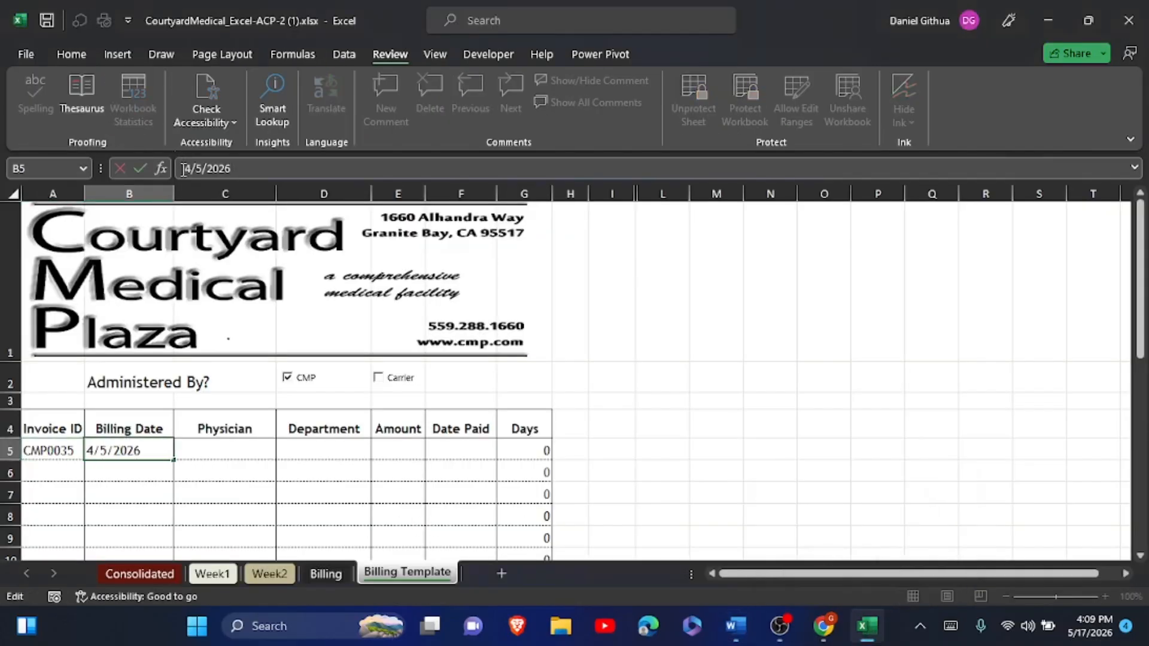
pyautogui.click(141, 168)
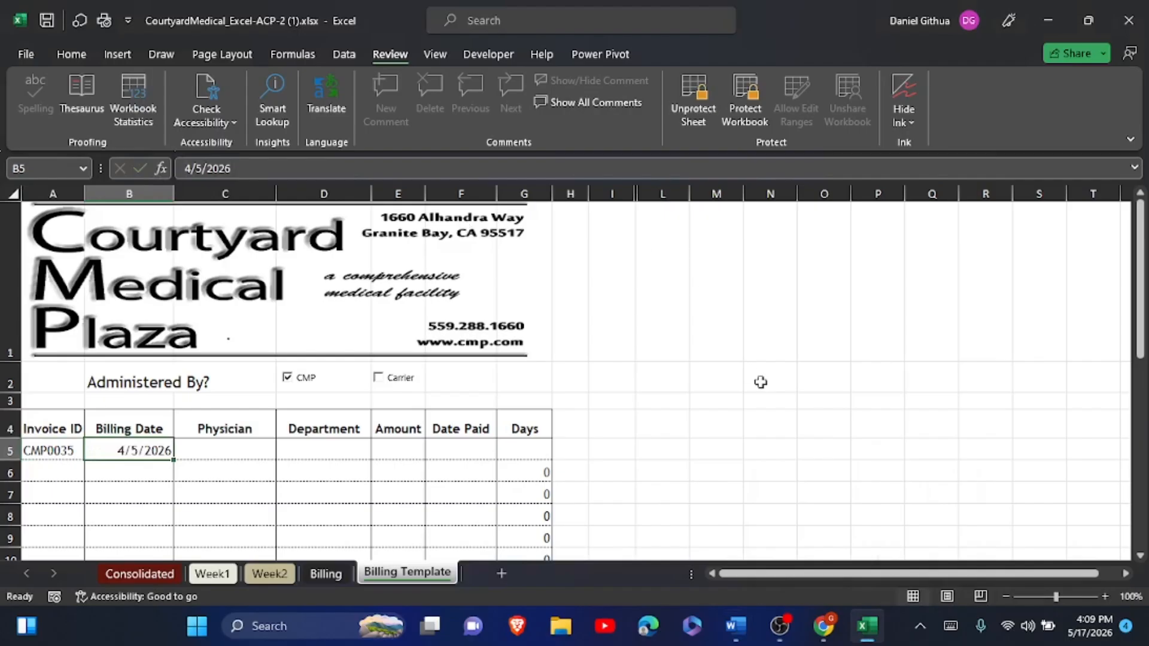
# - Choose Greenfield as the C5 physician and enter 425 as the E5 amount
pyautogui.click(735, 626)
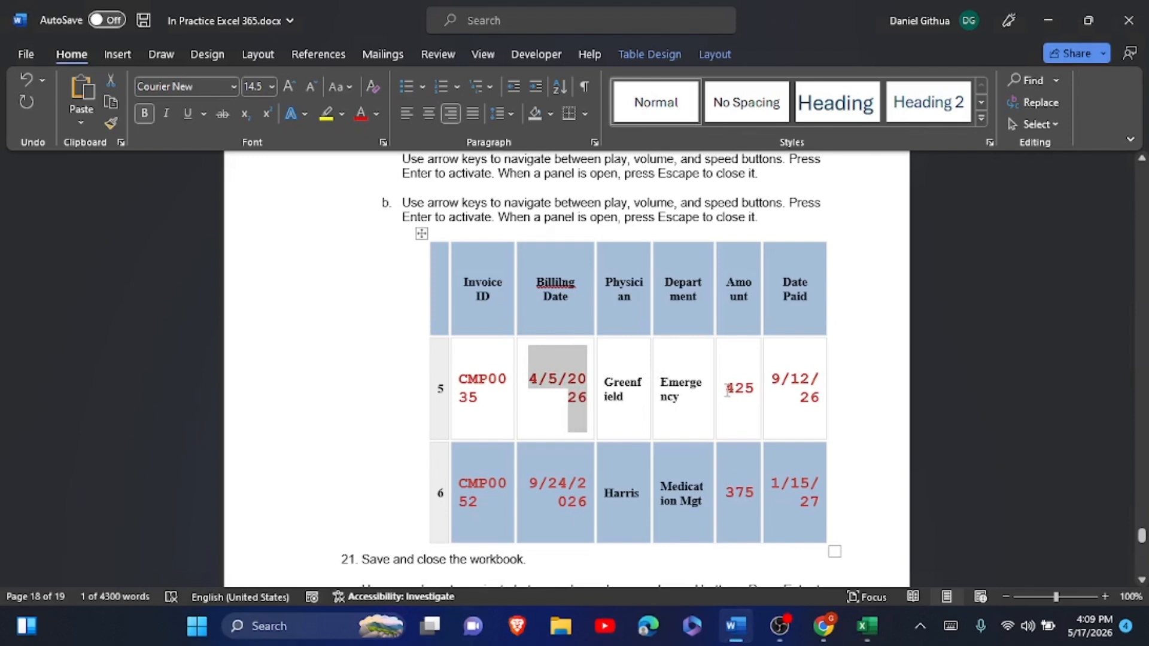
pyautogui.moveTo(727, 390); pyautogui.dragTo(755, 399)
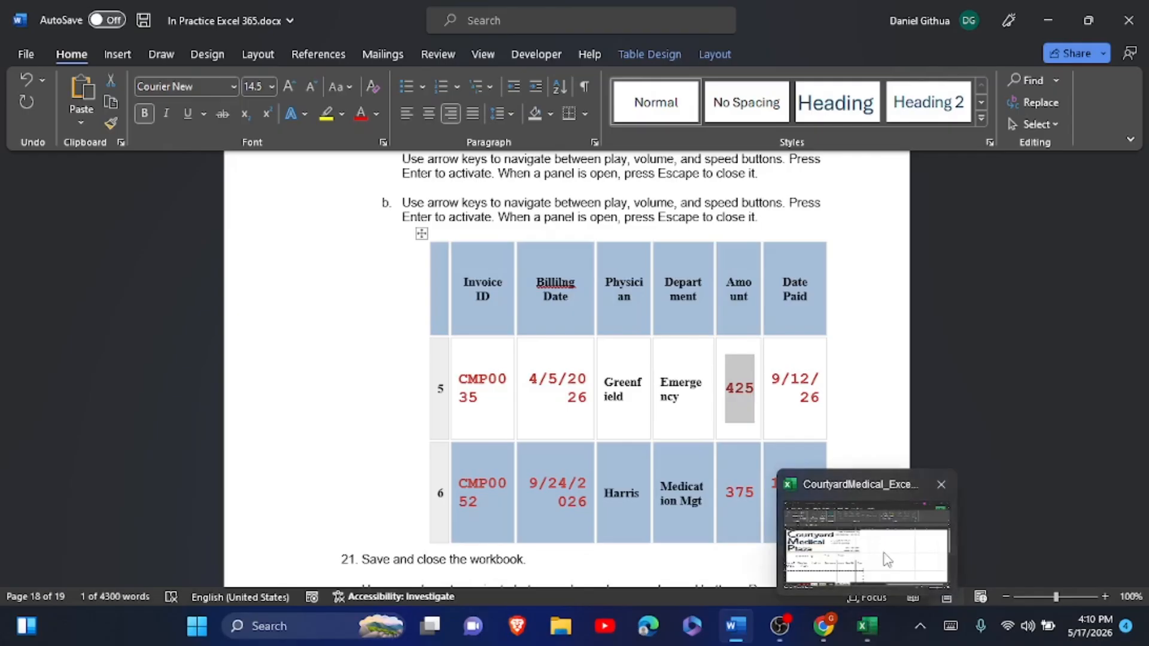
pyautogui.click(870, 547)
pyautogui.click(239, 452)
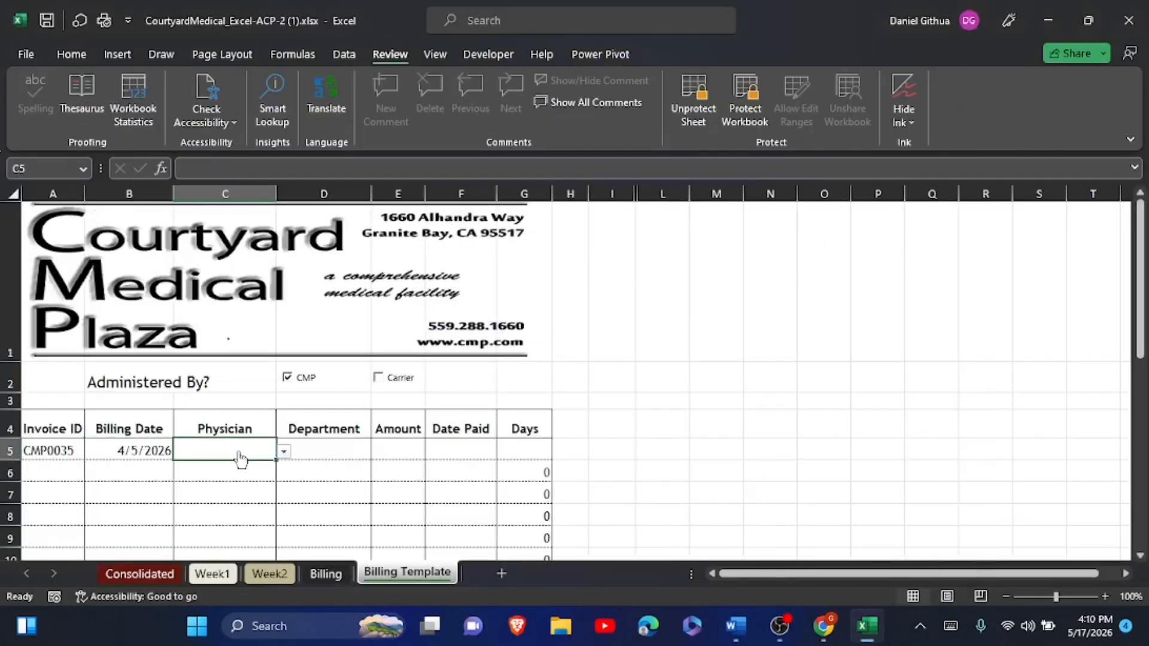
pyautogui.click(282, 453)
pyautogui.click(220, 508)
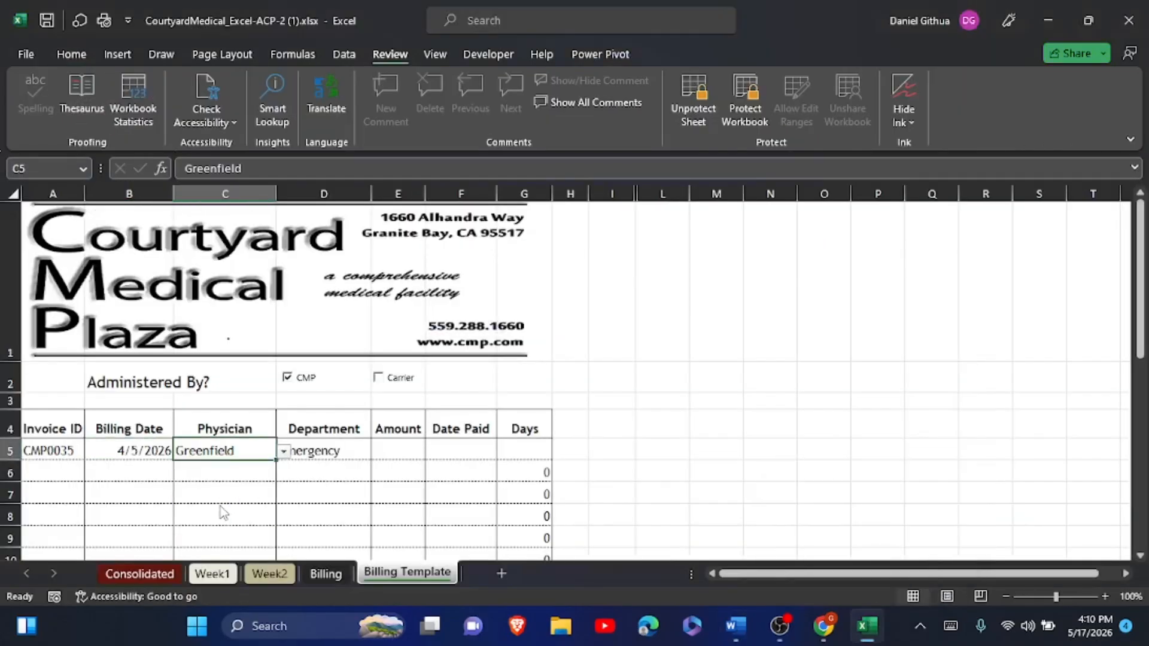
pyautogui.click(400, 450)
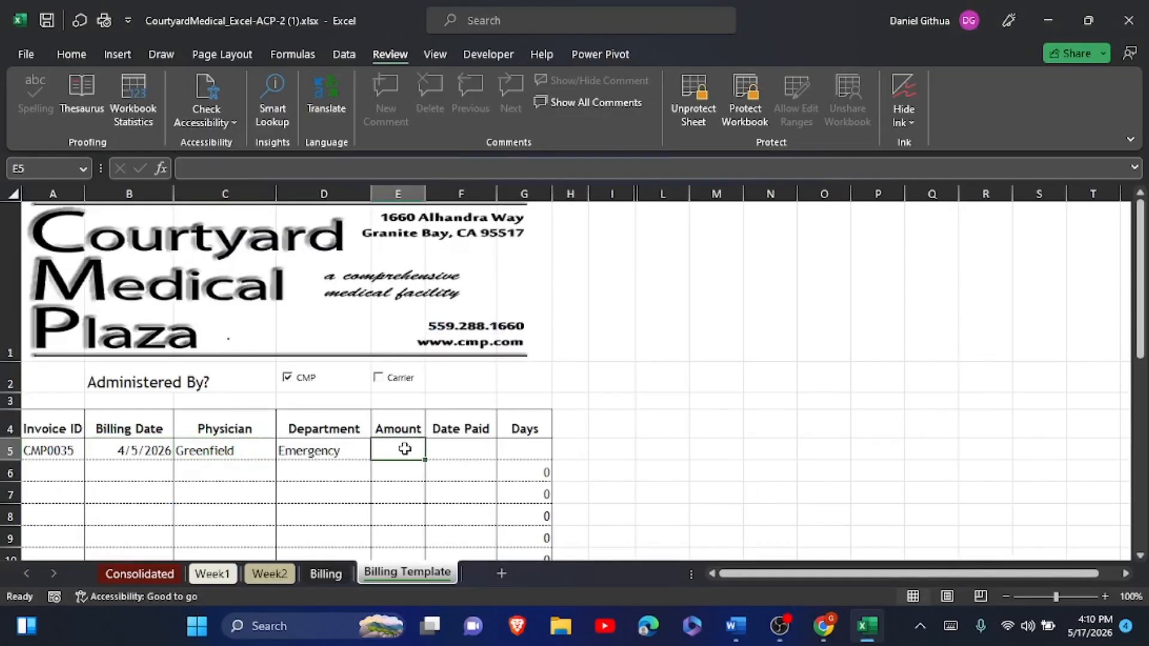
pyautogui.click(182, 168)
pyautogui.write('425')
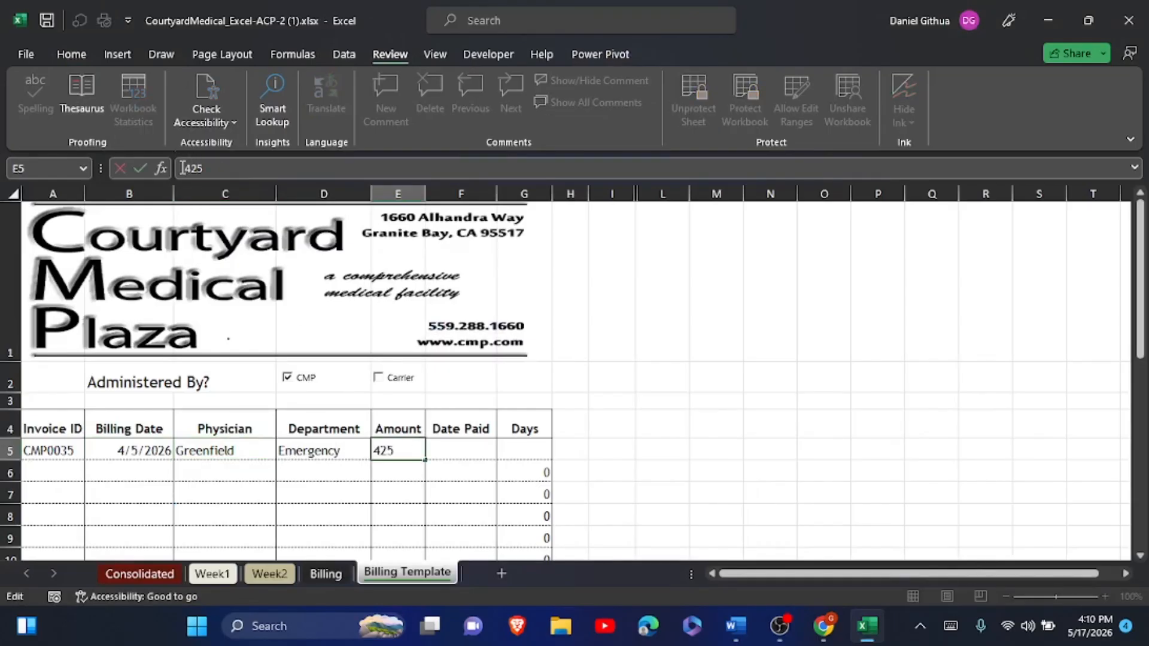
pyautogui.click(141, 168)
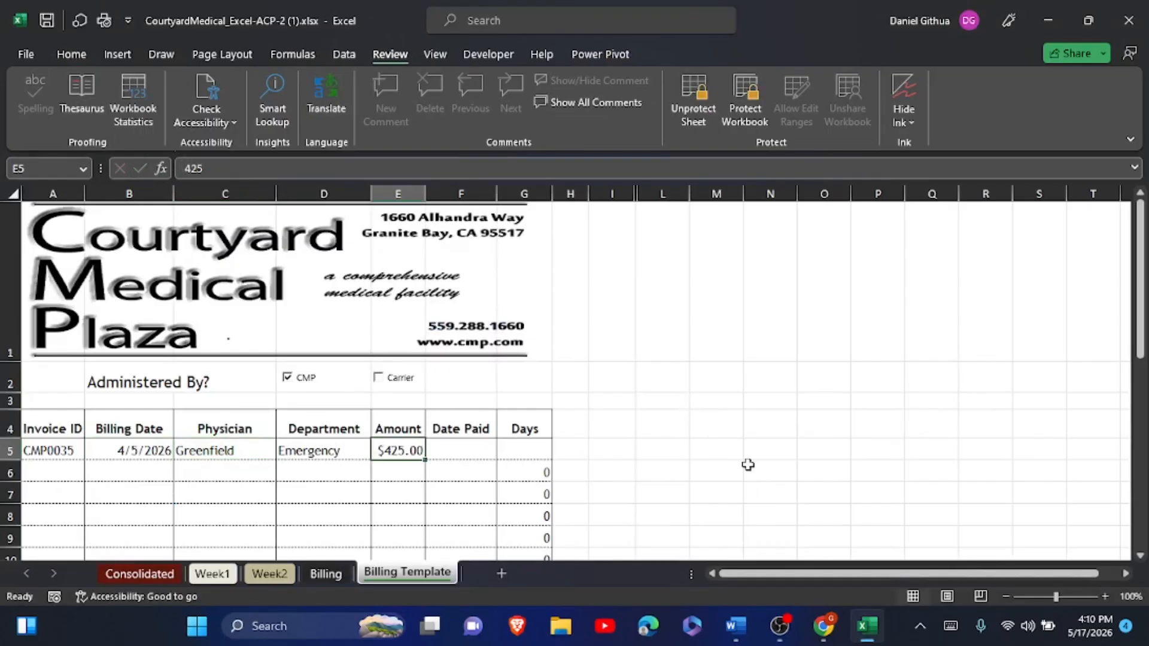
# - Paste 9/12/2026 as the Date Paid in F5
pyautogui.click(736, 636)
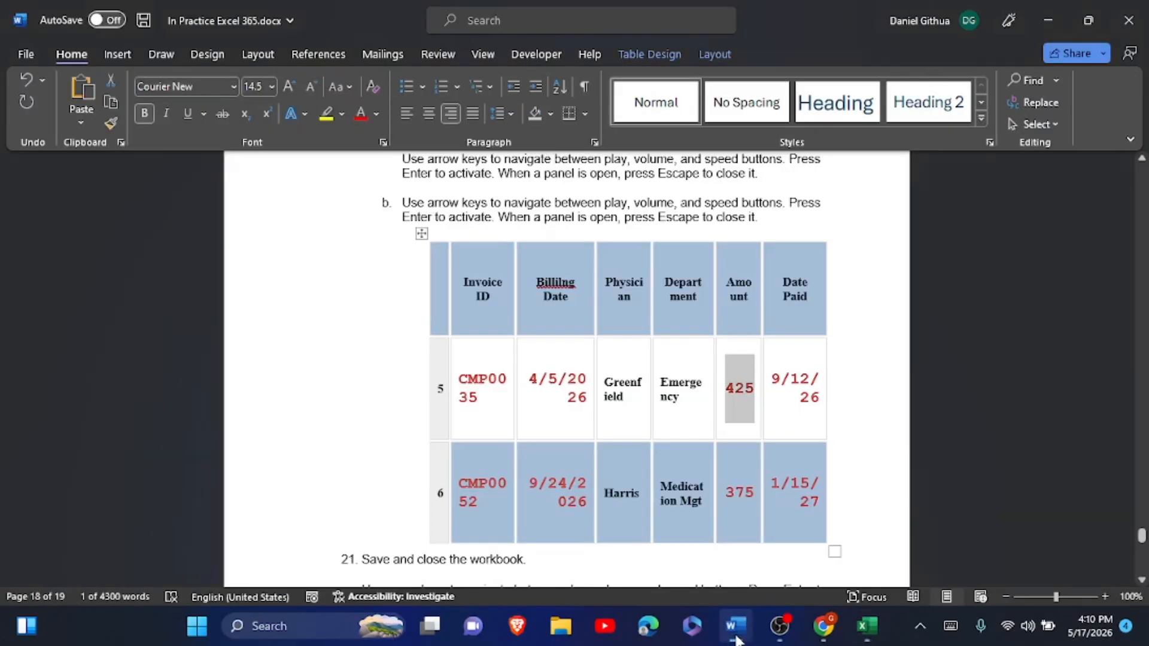
pyautogui.moveTo(782, 386); pyautogui.dragTo(822, 400)
pyautogui.hotkey('ctrl', 'c')
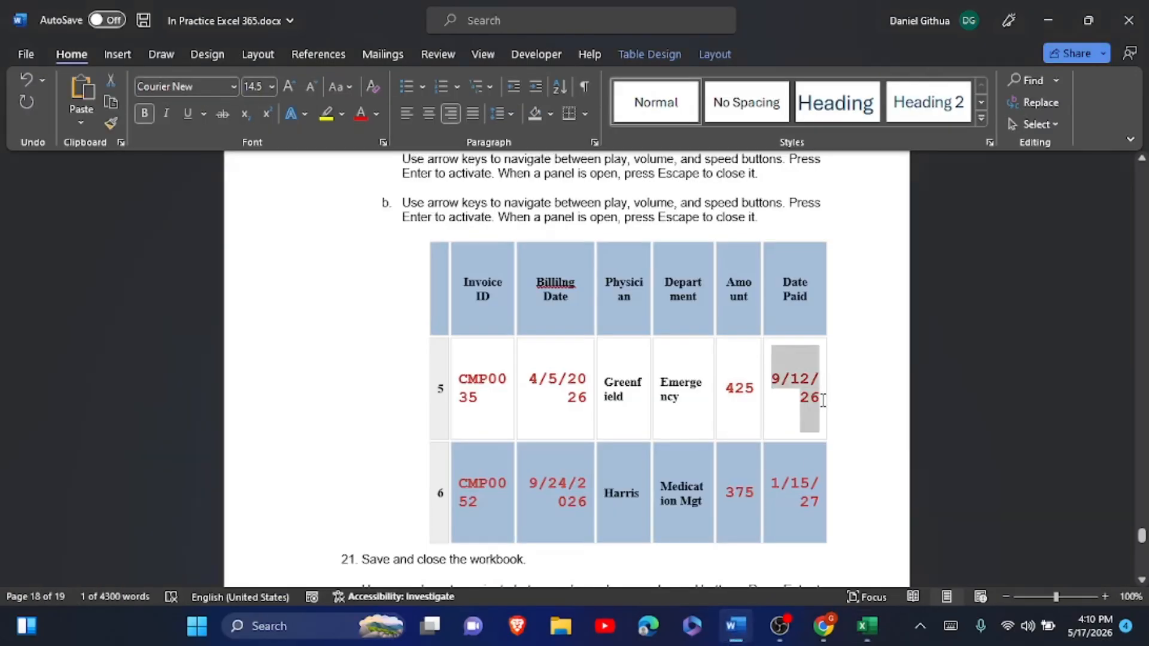
pyautogui.click(867, 624)
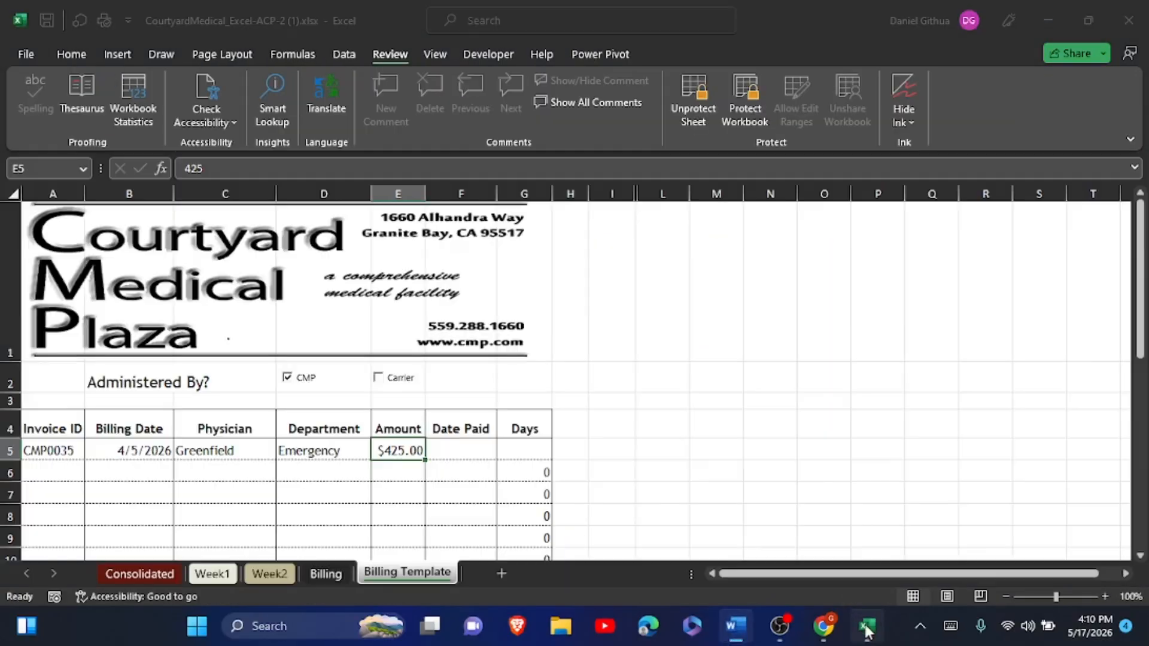
pyautogui.click(455, 446)
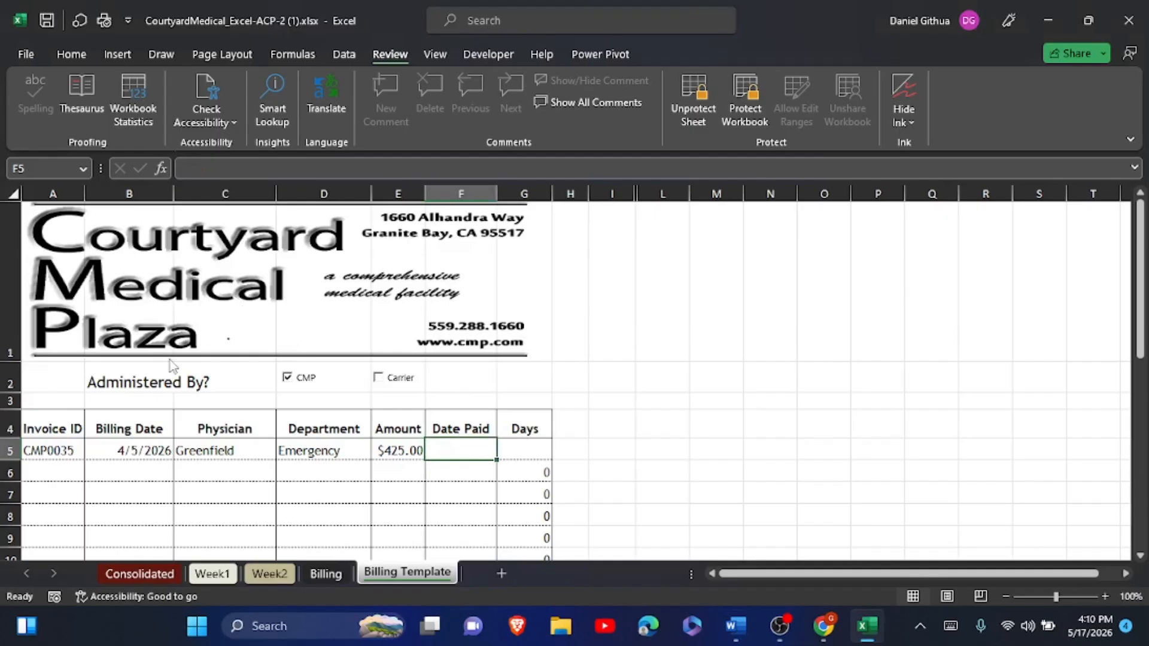
pyautogui.click(182, 176)
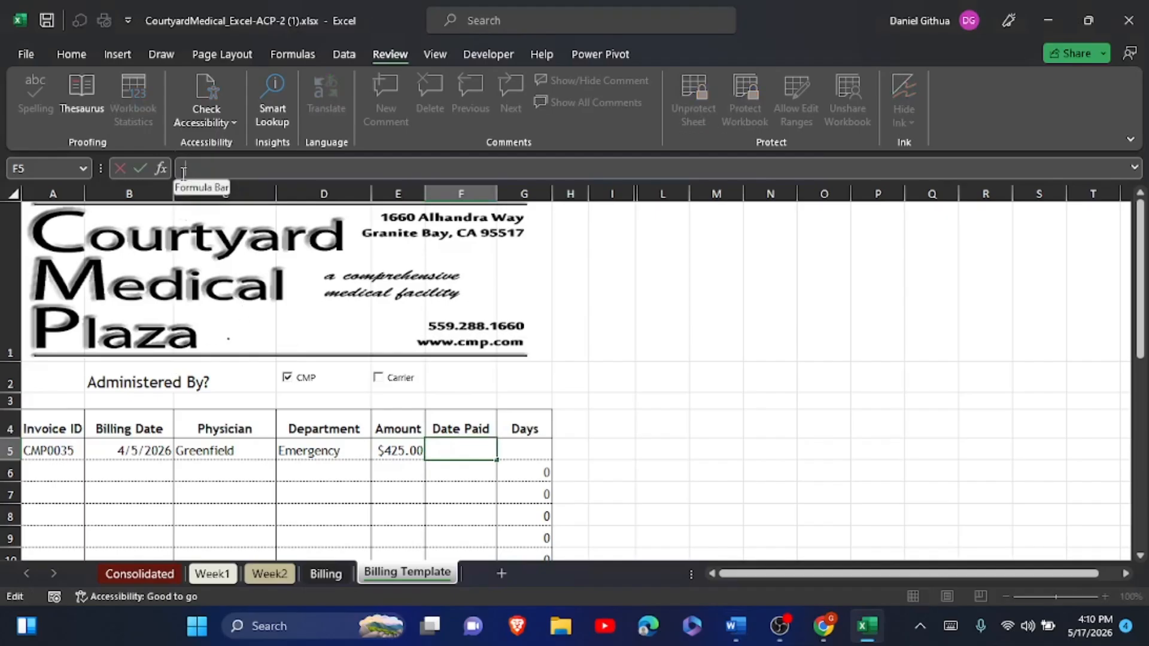
pyautogui.hotkey('ctrl', 'v')
pyautogui.click(141, 169)
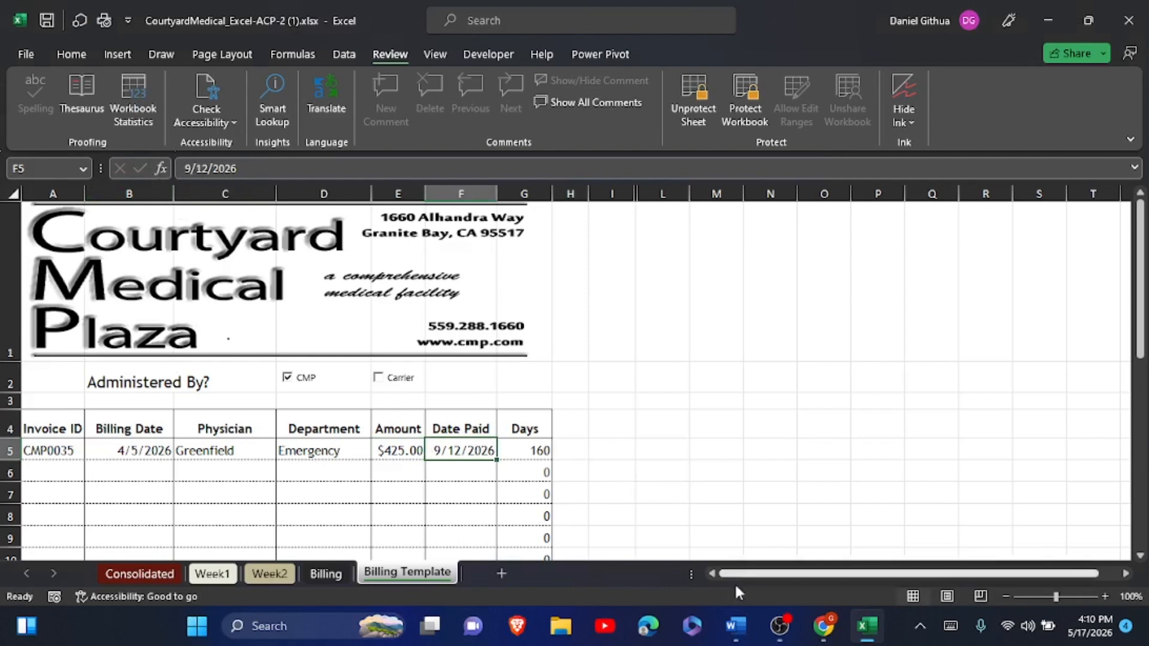
# - Copy the next invoice ID CMP0052 from the Word table
pyautogui.click(739, 616)
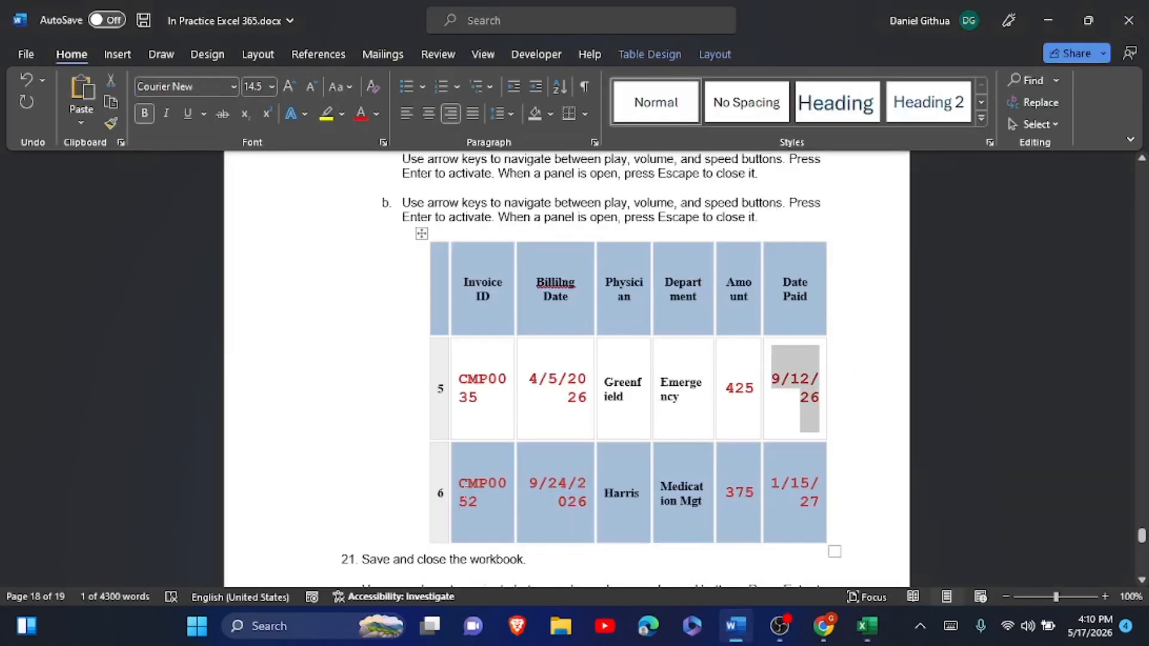
pyautogui.moveTo(460, 486); pyautogui.dragTo(478, 502)
pyautogui.hotkey('ctrl', 'c')
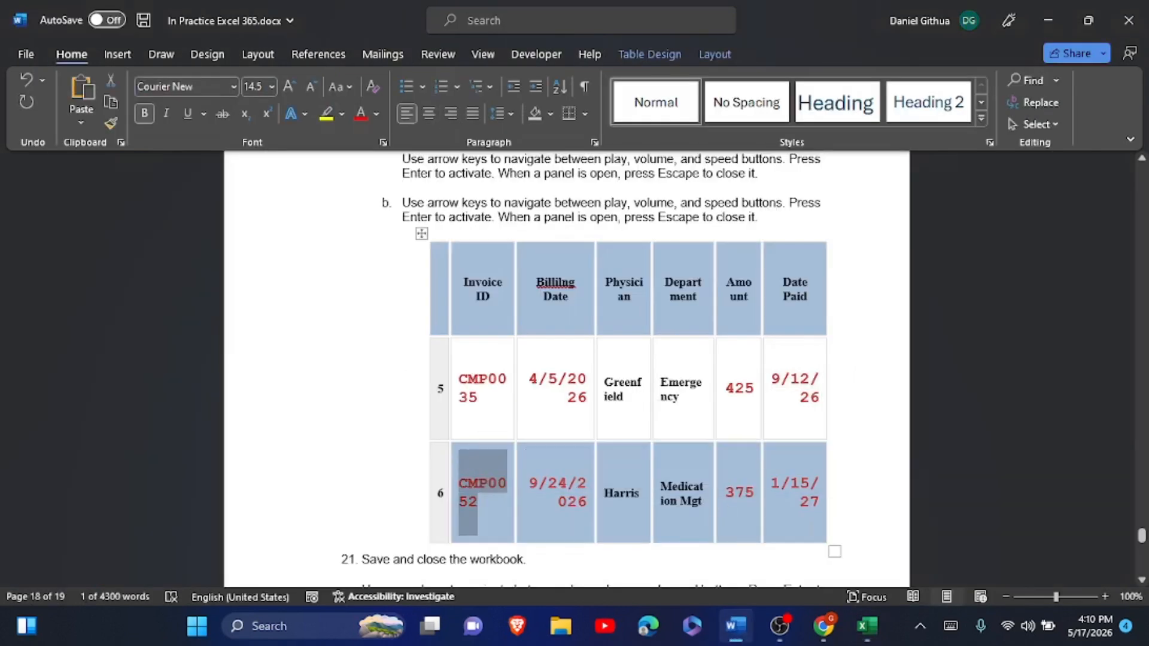
pyautogui.click(866, 625)
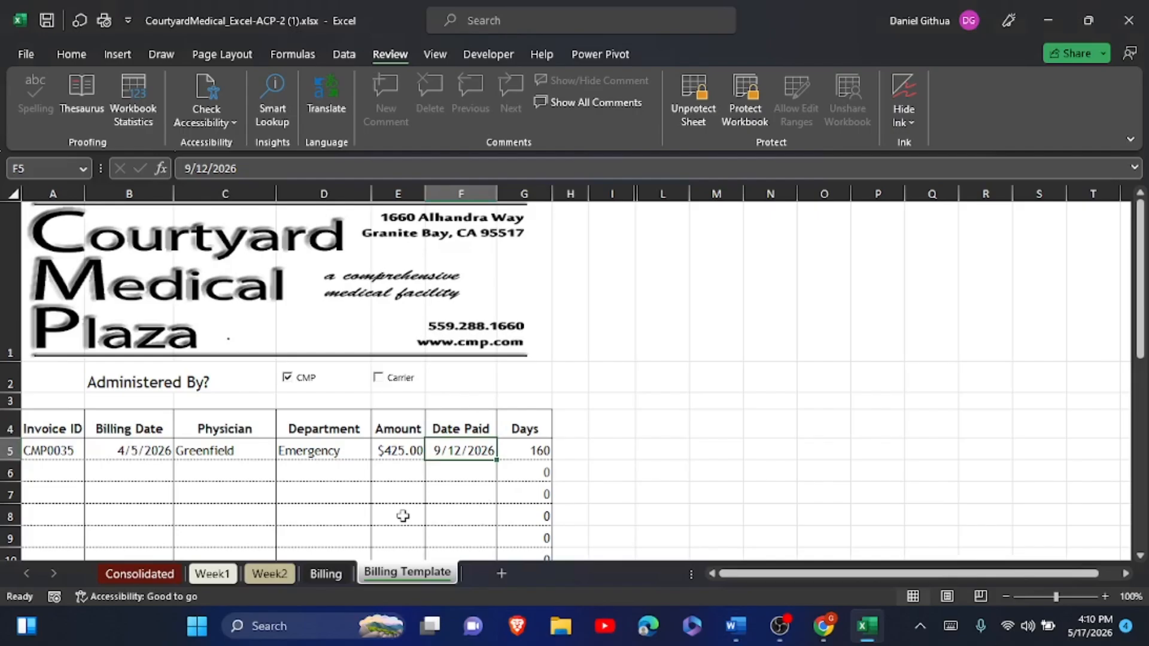
# - Paste invoice ID CMP0052 into cell A6
pyautogui.click(60, 466)
pyautogui.click(191, 164)
pyautogui.hotkey('ctrl', 'v')
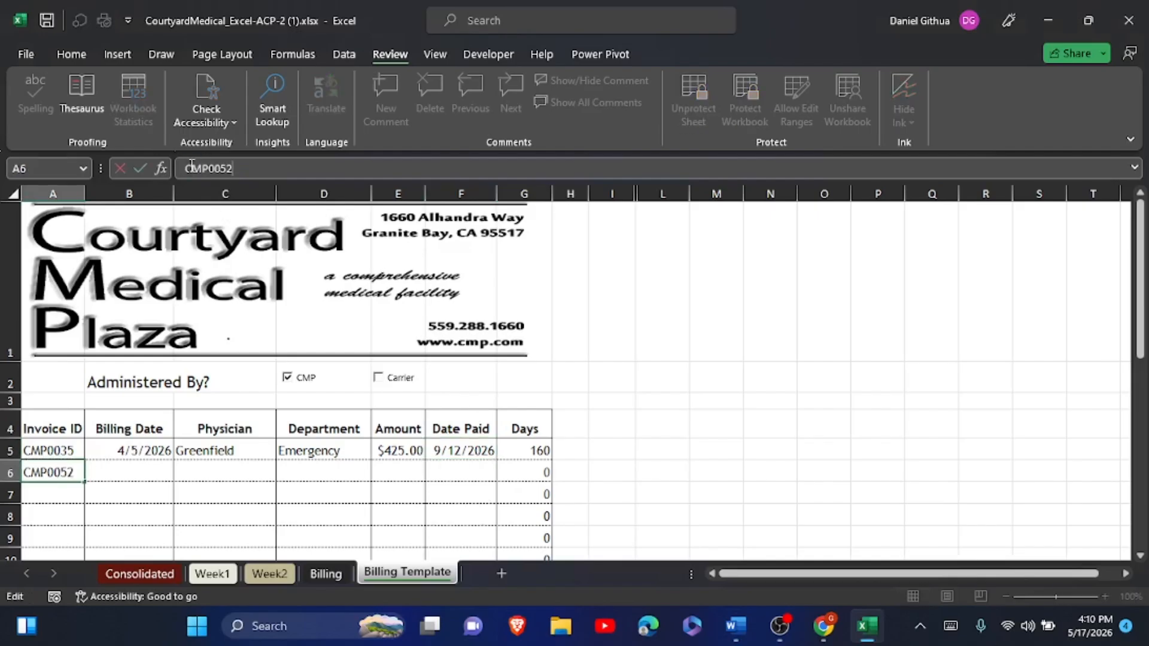
pyautogui.click(141, 167)
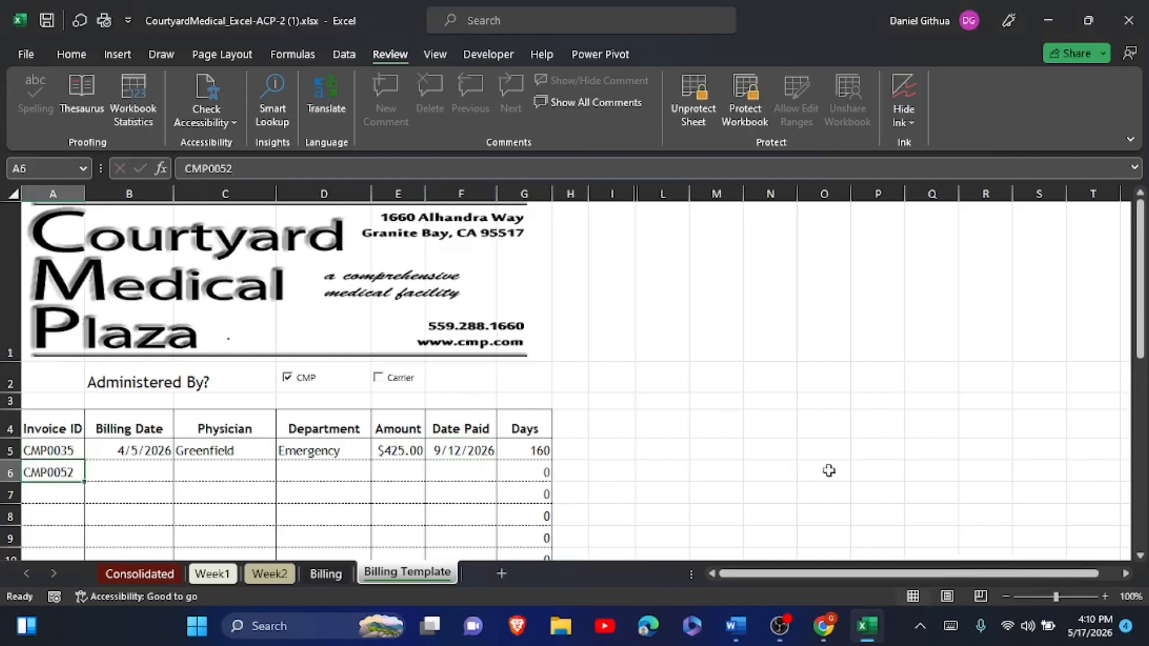
# - Copy the billing date 9/24/2026 from the Word table into B6
pyautogui.click(736, 625)
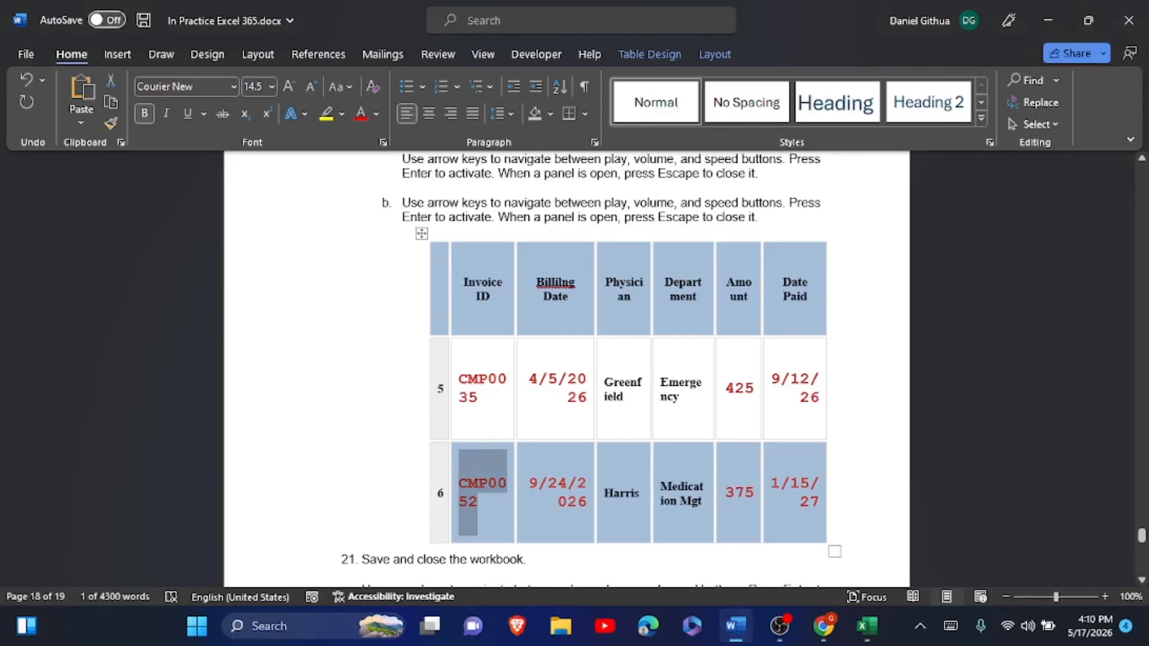
pyautogui.moveTo(529, 482); pyautogui.dragTo(583, 507)
pyautogui.hotkey('ctrl', 'c')
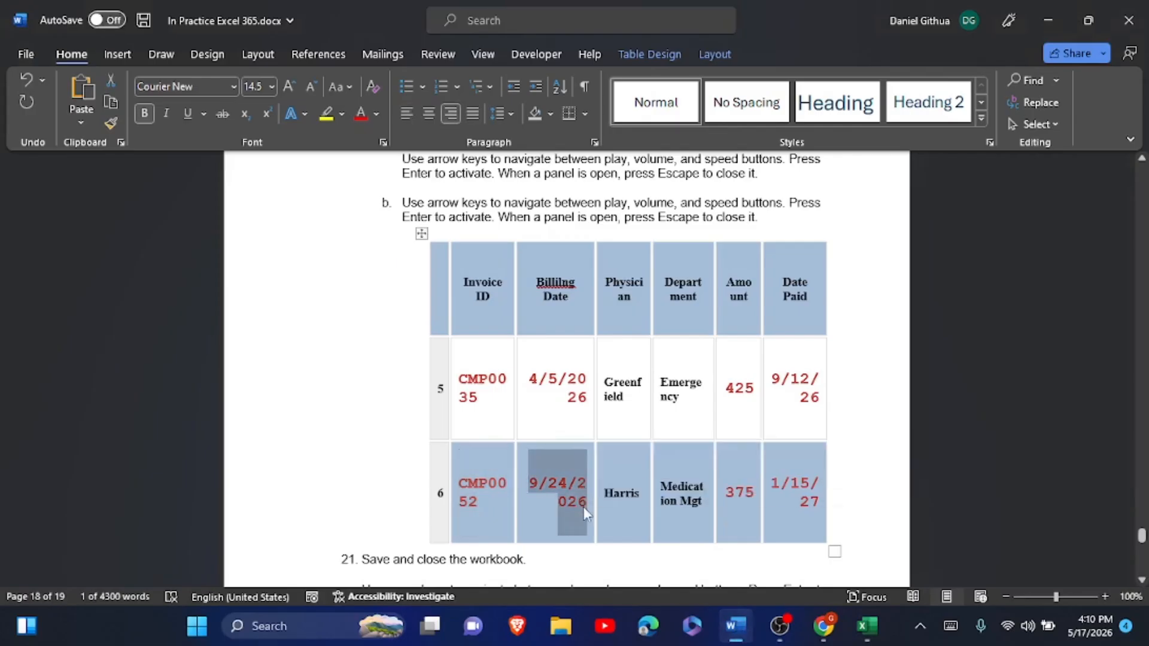
pyautogui.moveTo(867, 626)
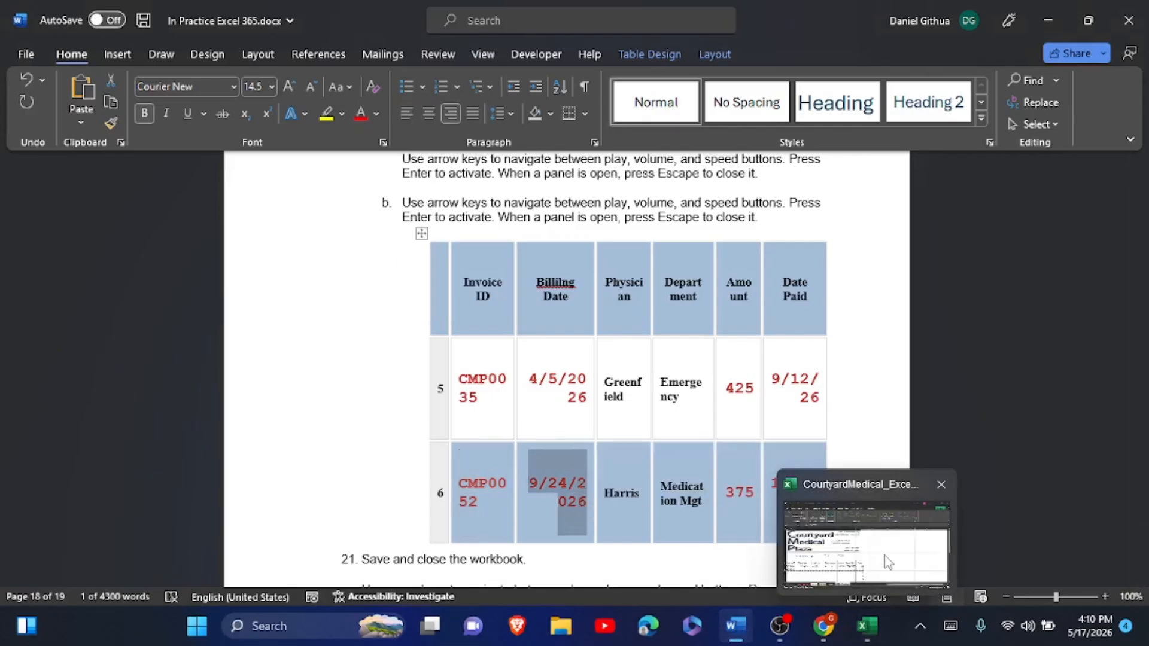
pyautogui.click(884, 559)
pyautogui.click(131, 474)
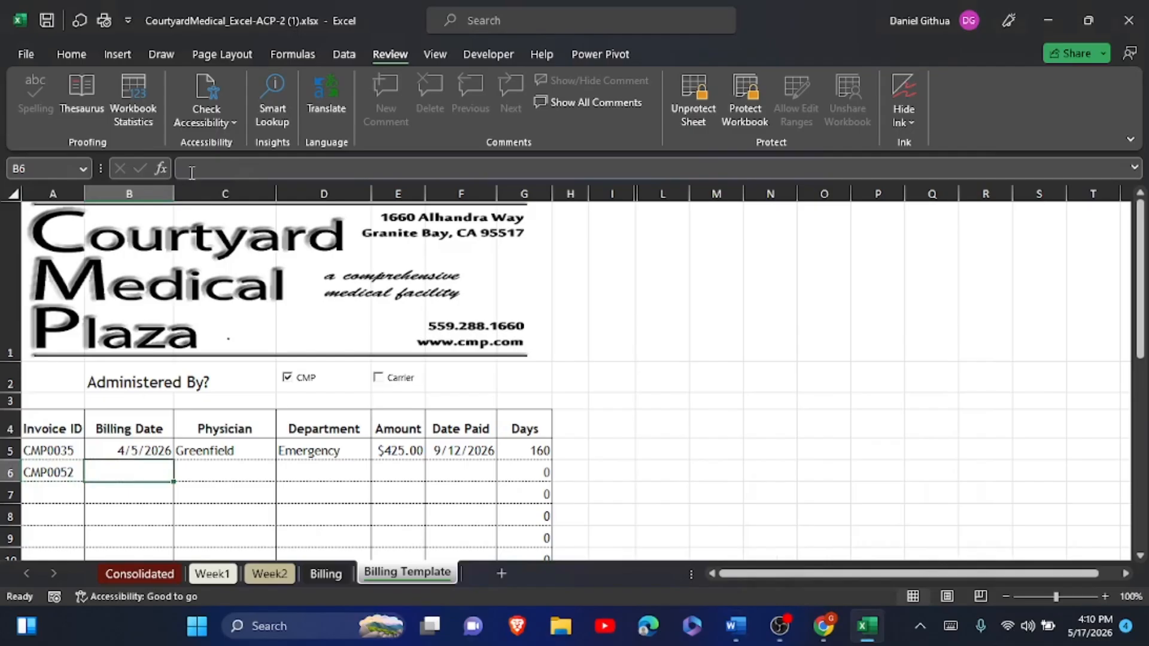
pyautogui.click(182, 170)
pyautogui.hotkey('ctrl', 'v')
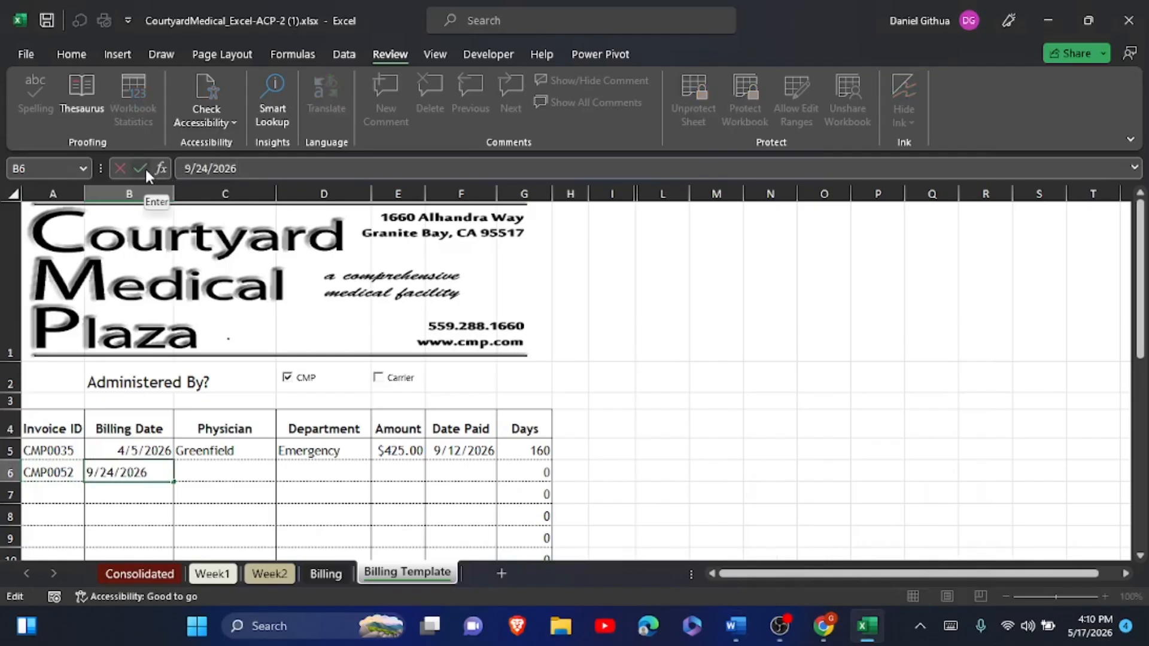
pyautogui.click(145, 167)
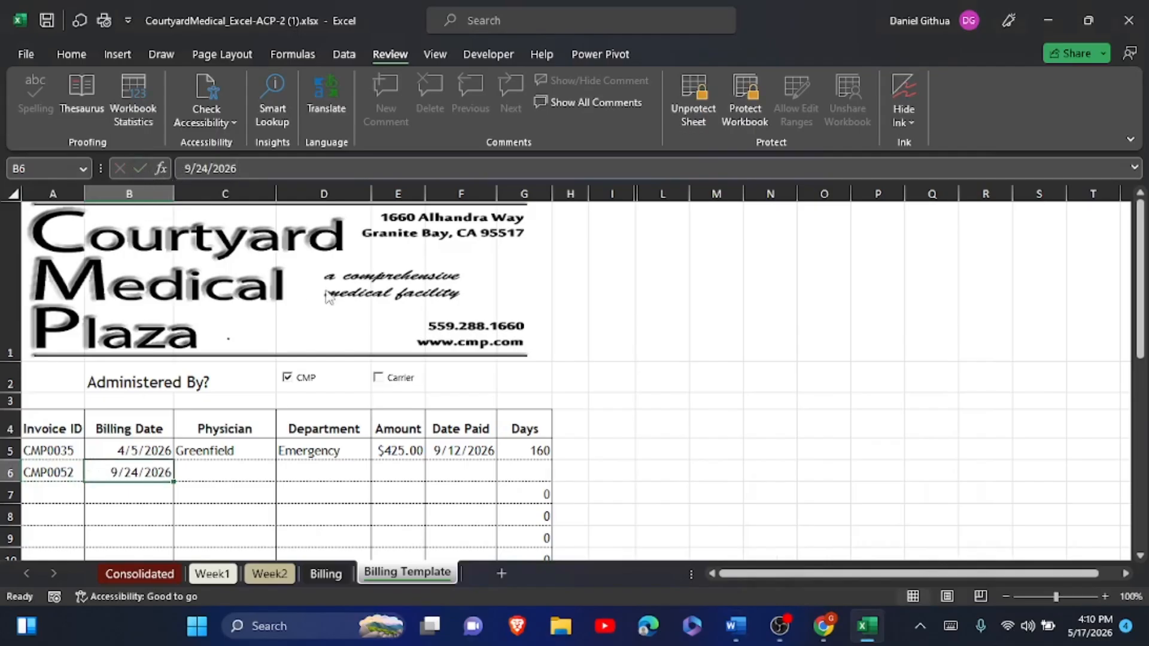
# - Pick Harris as the C6 physician and enter 375 as the E6 amount
pyautogui.click(239, 472)
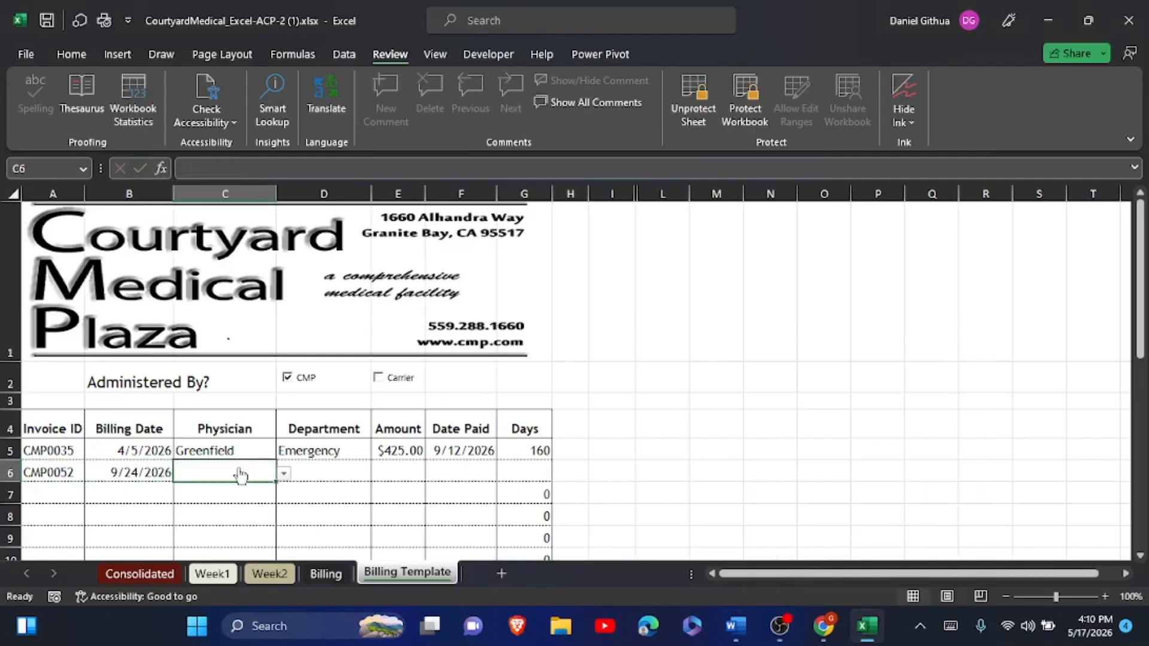
pyautogui.click(283, 473)
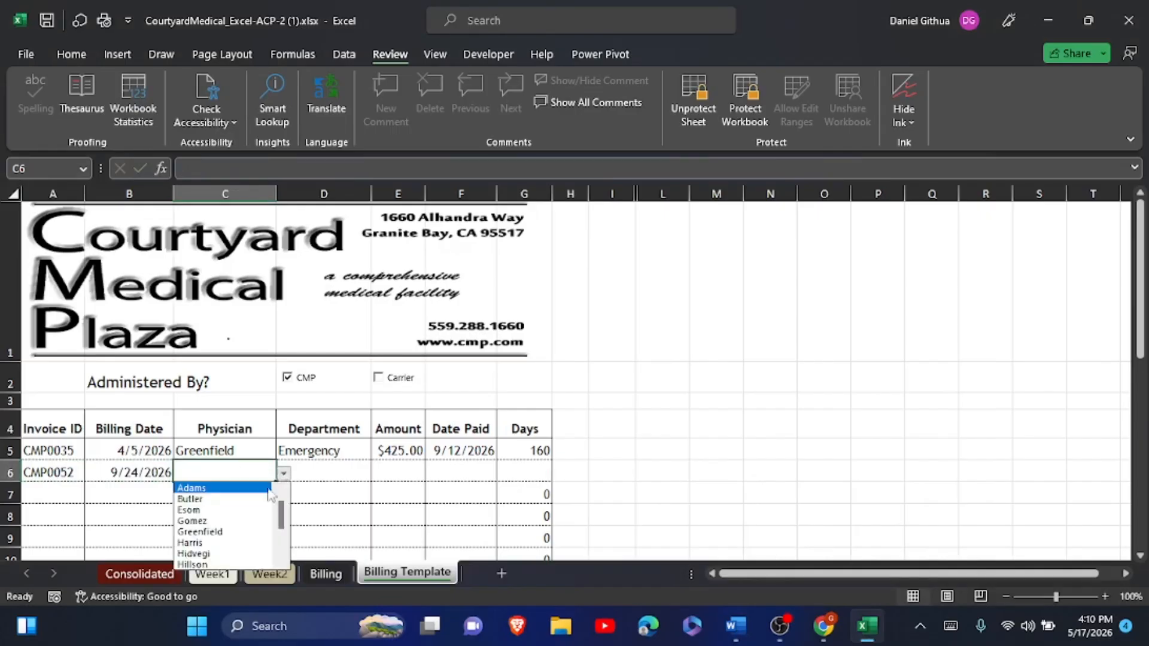
pyautogui.click(215, 544)
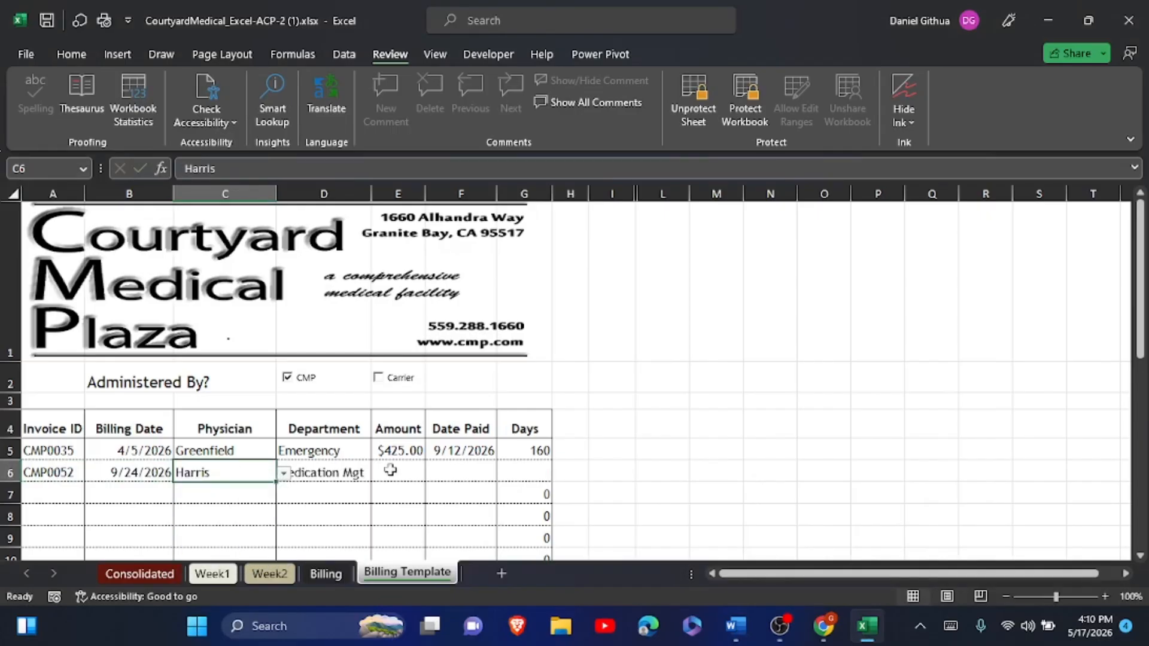
pyautogui.click(413, 469)
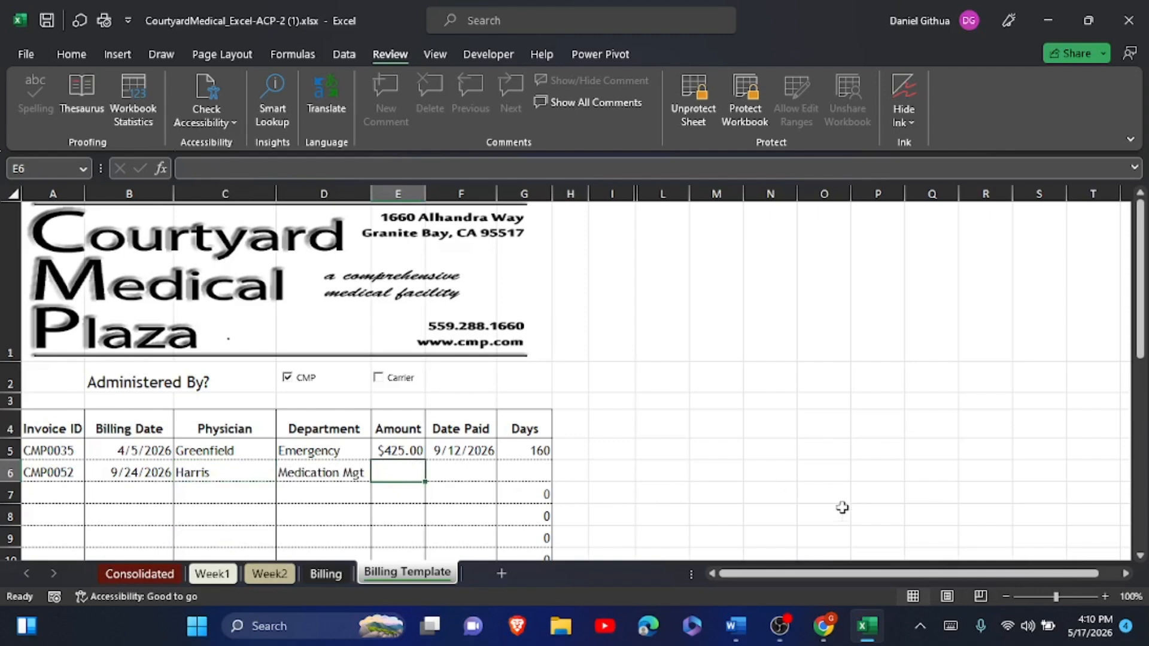
pyautogui.click(735, 626)
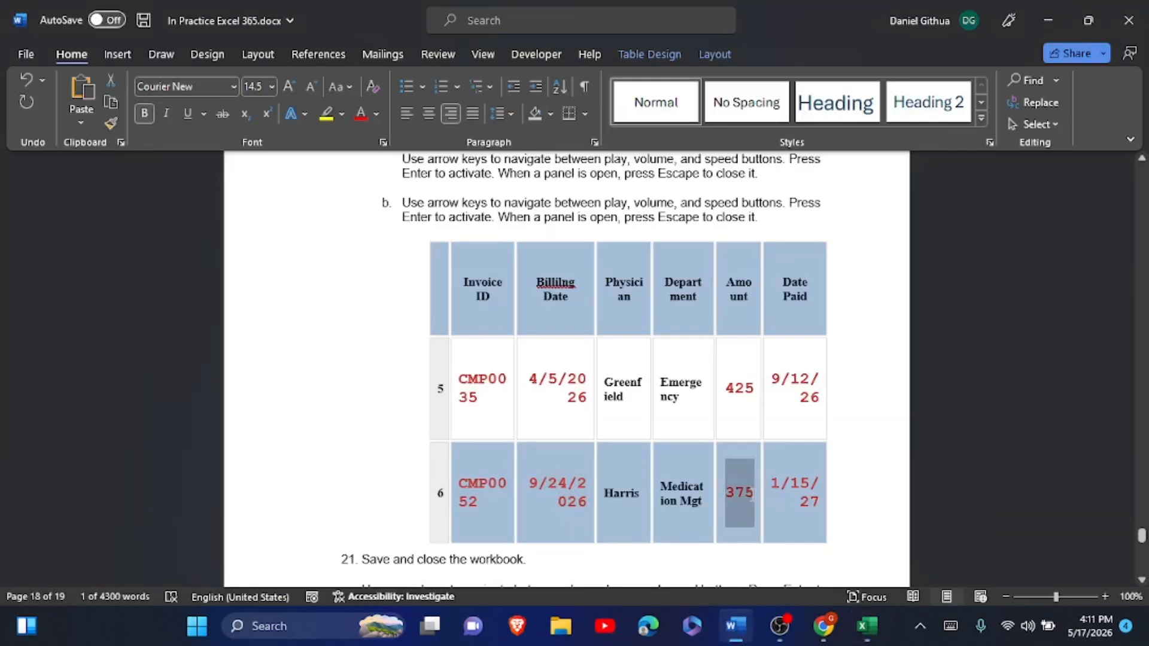
pyautogui.moveTo(884, 637)
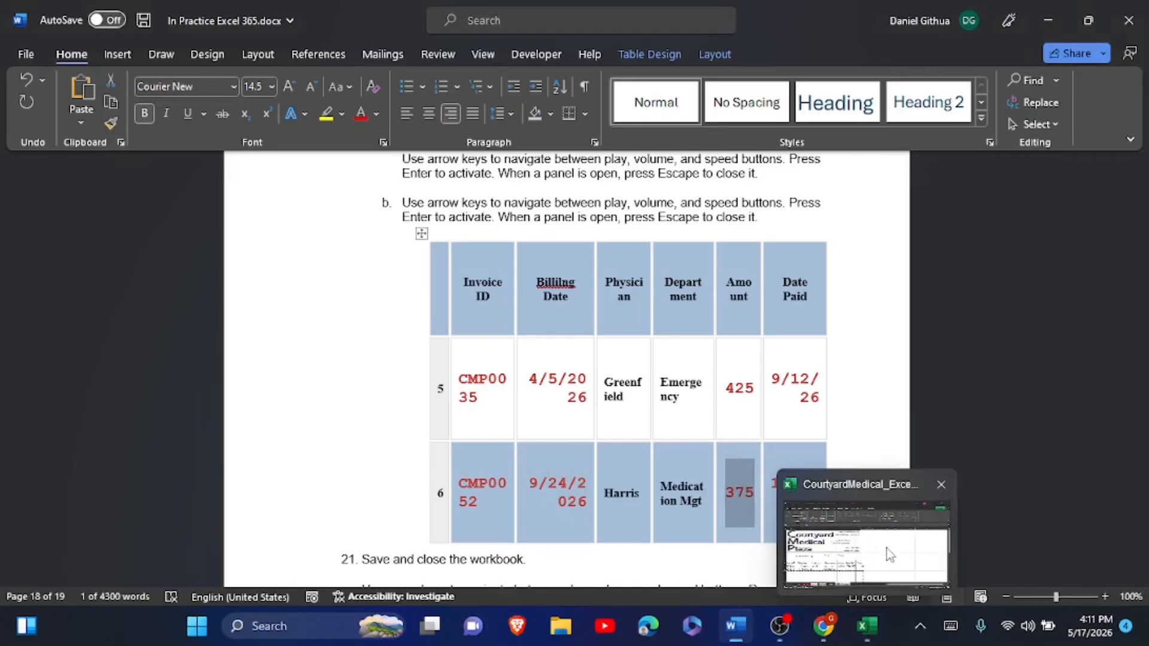
pyautogui.click(887, 552)
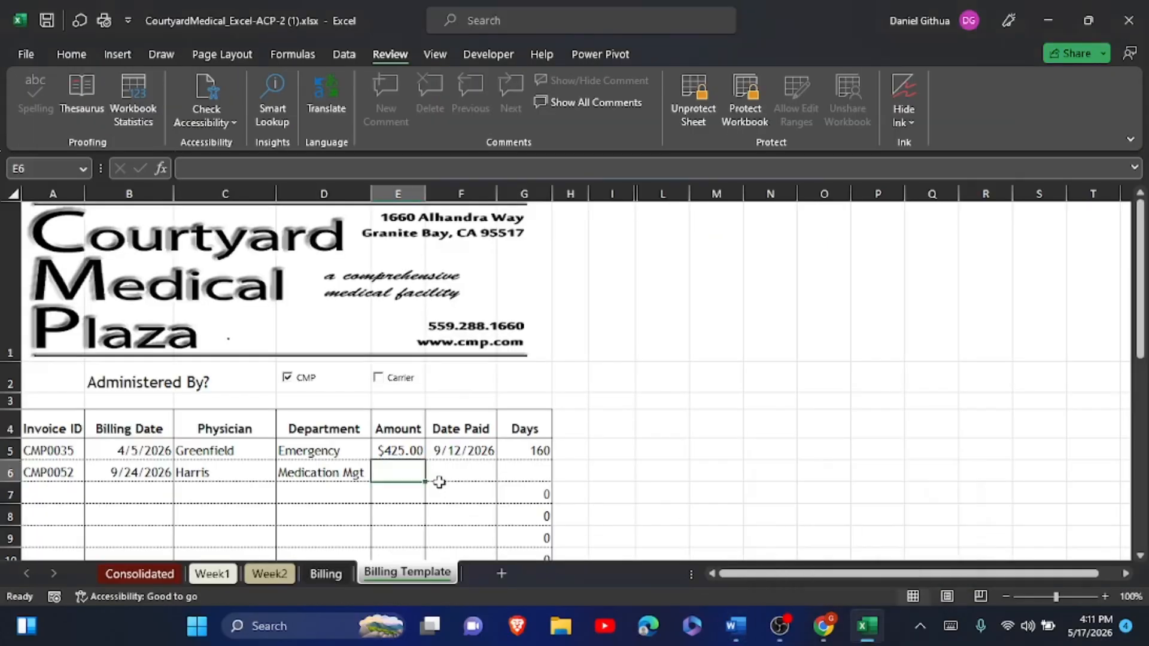
pyautogui.click(187, 173)
pyautogui.write('375')
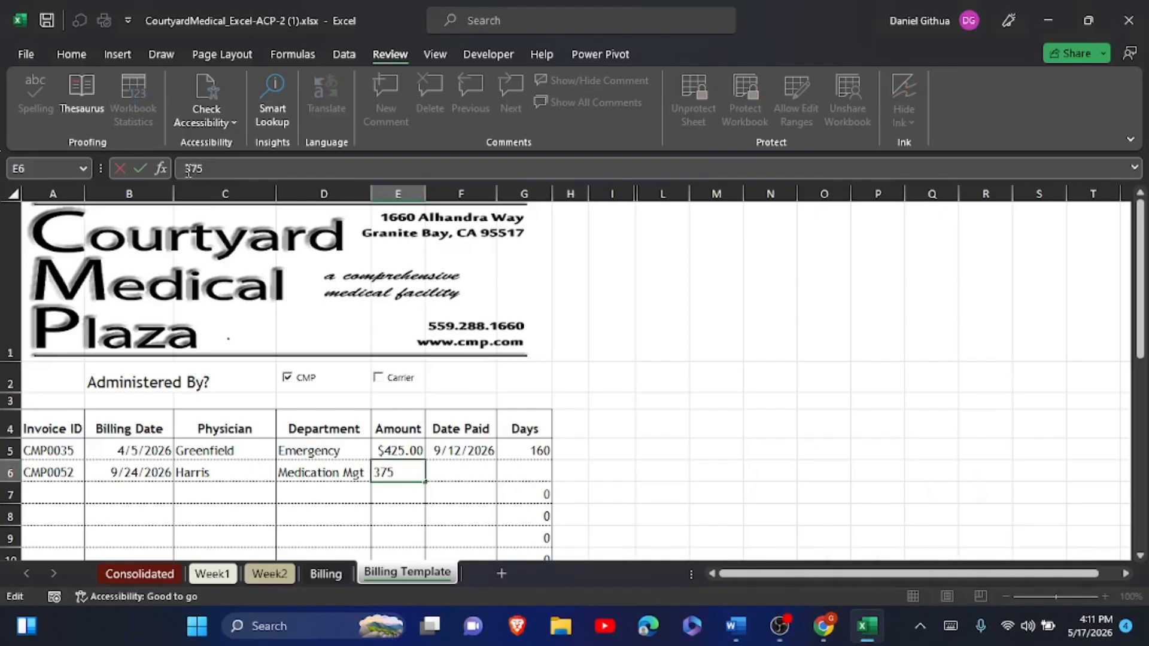
pyautogui.click(141, 167)
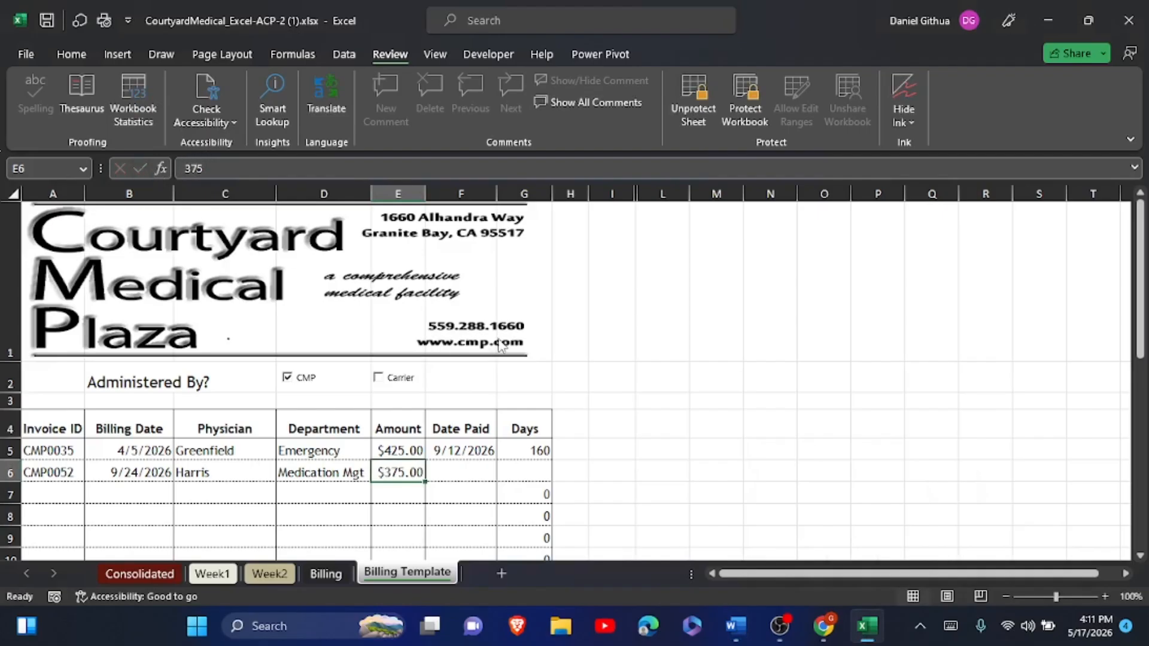
# - Enter 1/15/27 as the Date Paid in F6
pyautogui.click(724, 616)
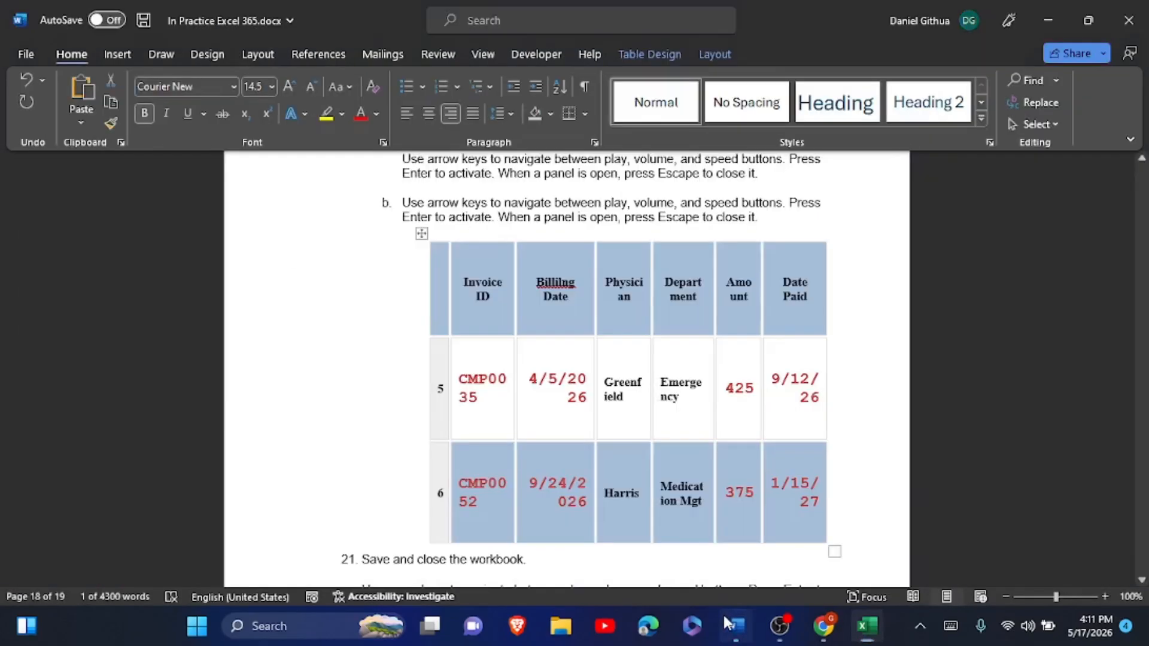
pyautogui.moveTo(774, 482); pyautogui.dragTo(820, 505)
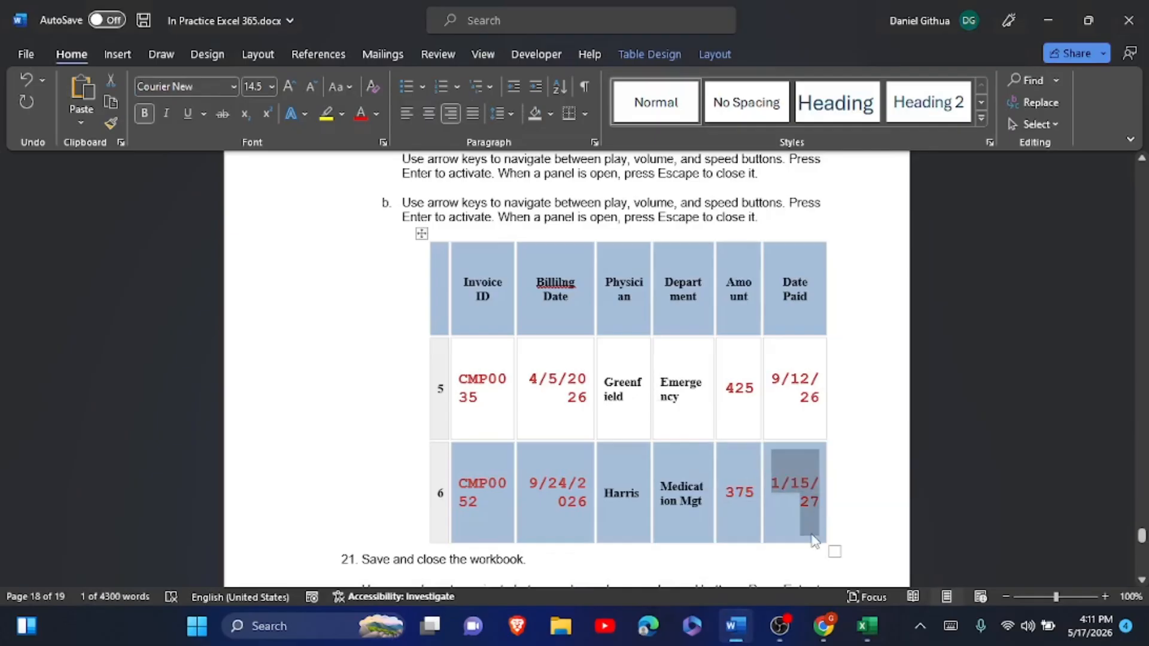
pyautogui.click(884, 563)
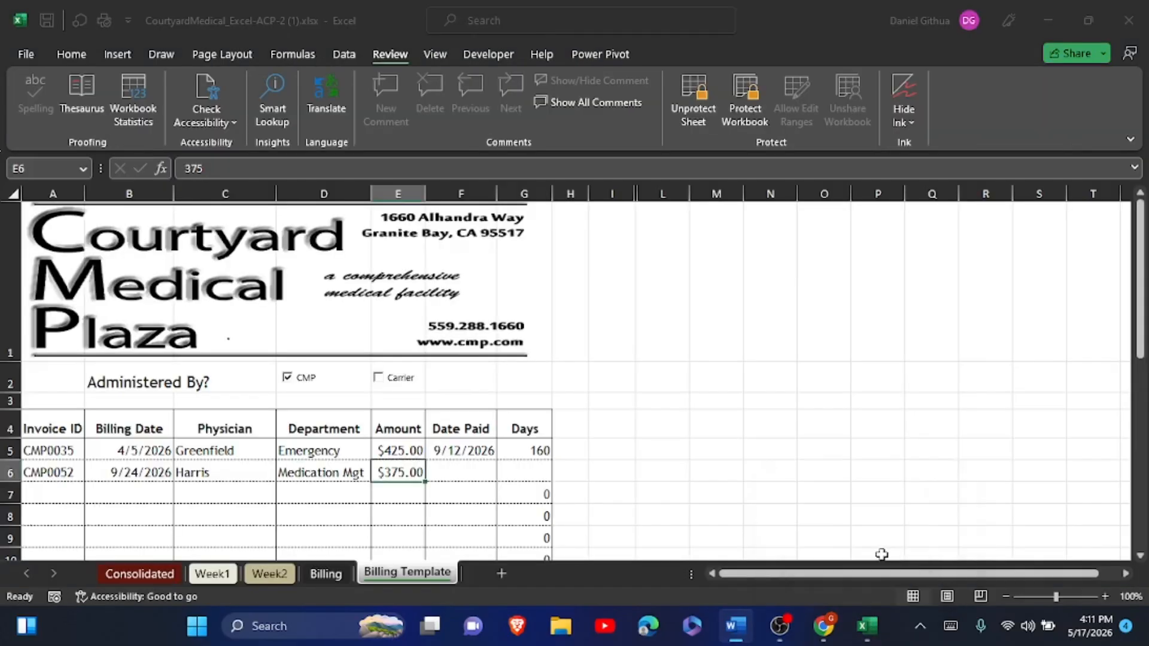
pyautogui.click(472, 477)
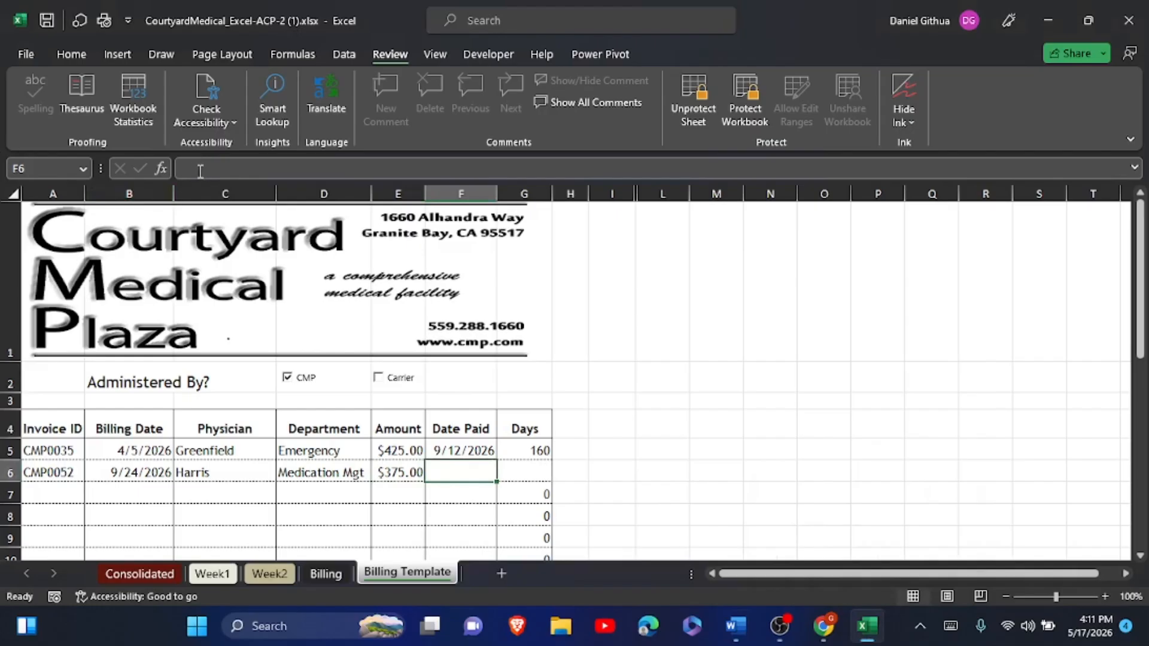
pyautogui.write('1/15/27')
pyautogui.click(141, 169)
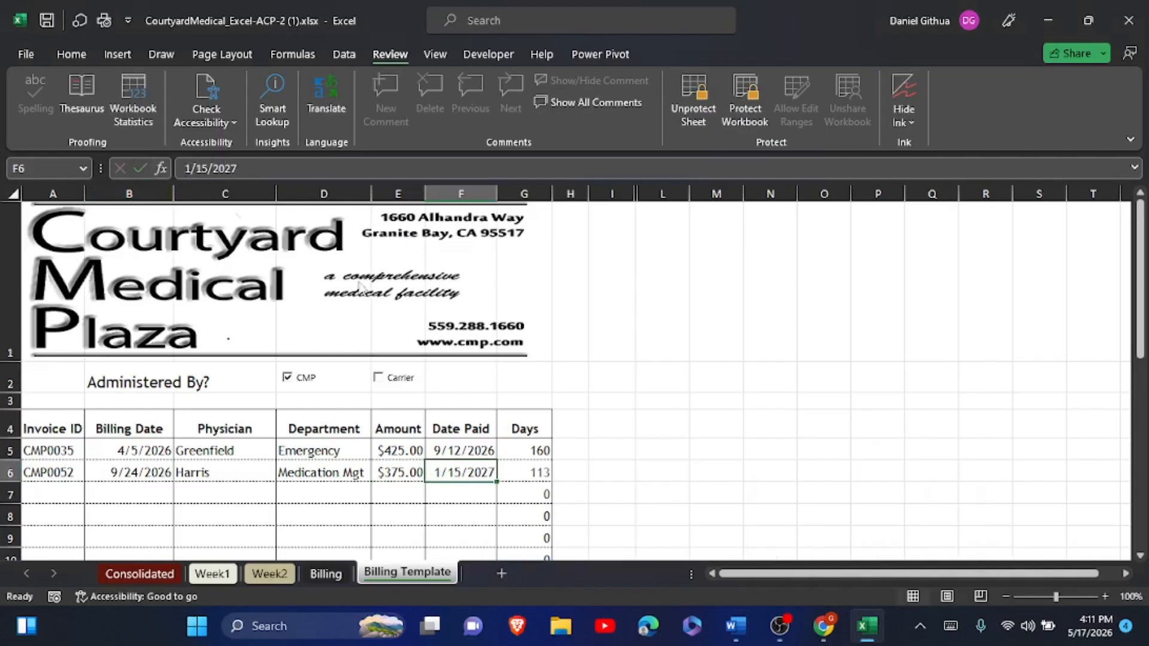